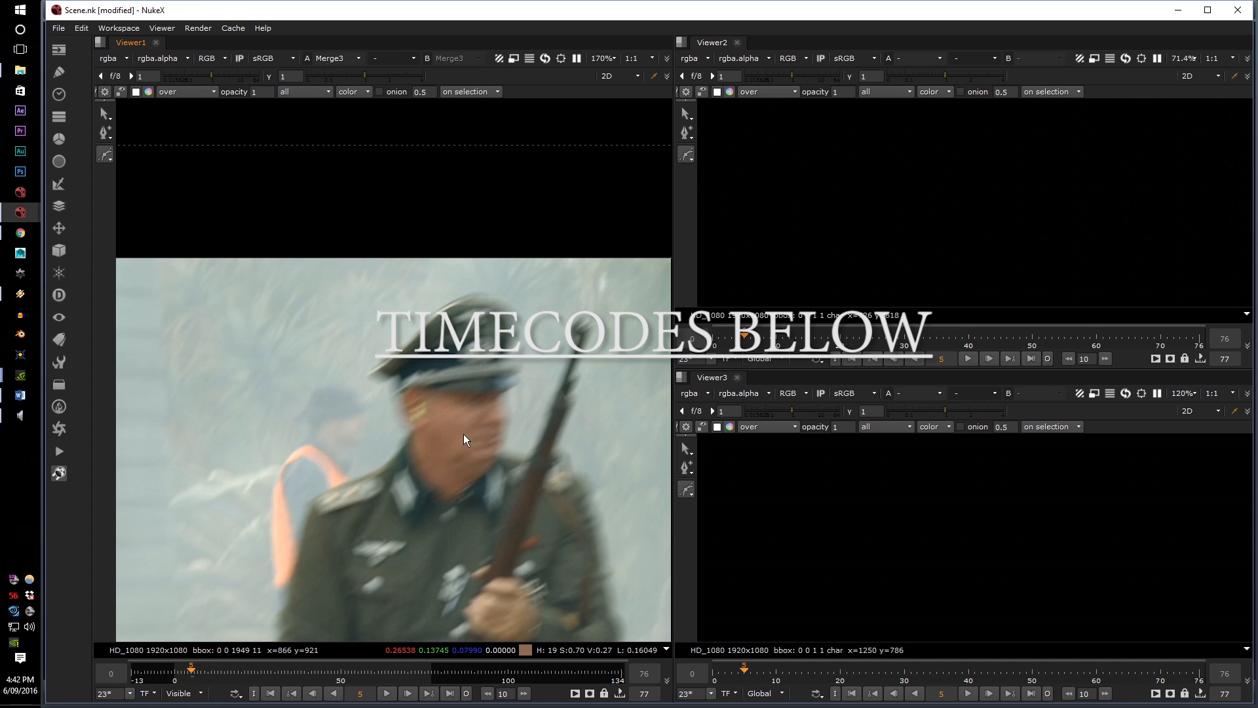
# Move the playhead to frame 8, where the soldier's head and cap appear sharp
pyautogui.scroll(2, 464, 439)
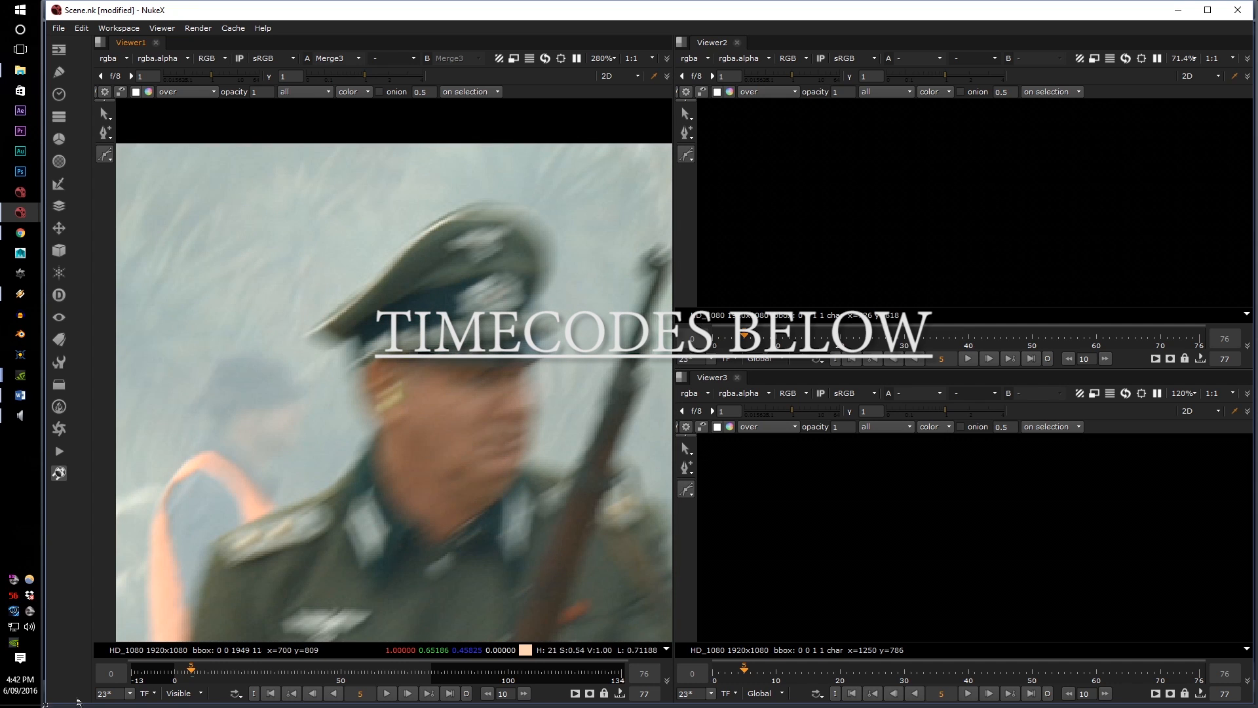
pyautogui.click(185, 678)
pyautogui.moveTo(184, 678); pyautogui.dragTo(200, 675)
pyautogui.moveTo(392, 468); pyautogui.dragTo(360, 574, button='middle')
pyautogui.scroll(1, 482, 523)
pyautogui.moveTo(473, 525); pyautogui.dragTo(377, 552, button='middle')
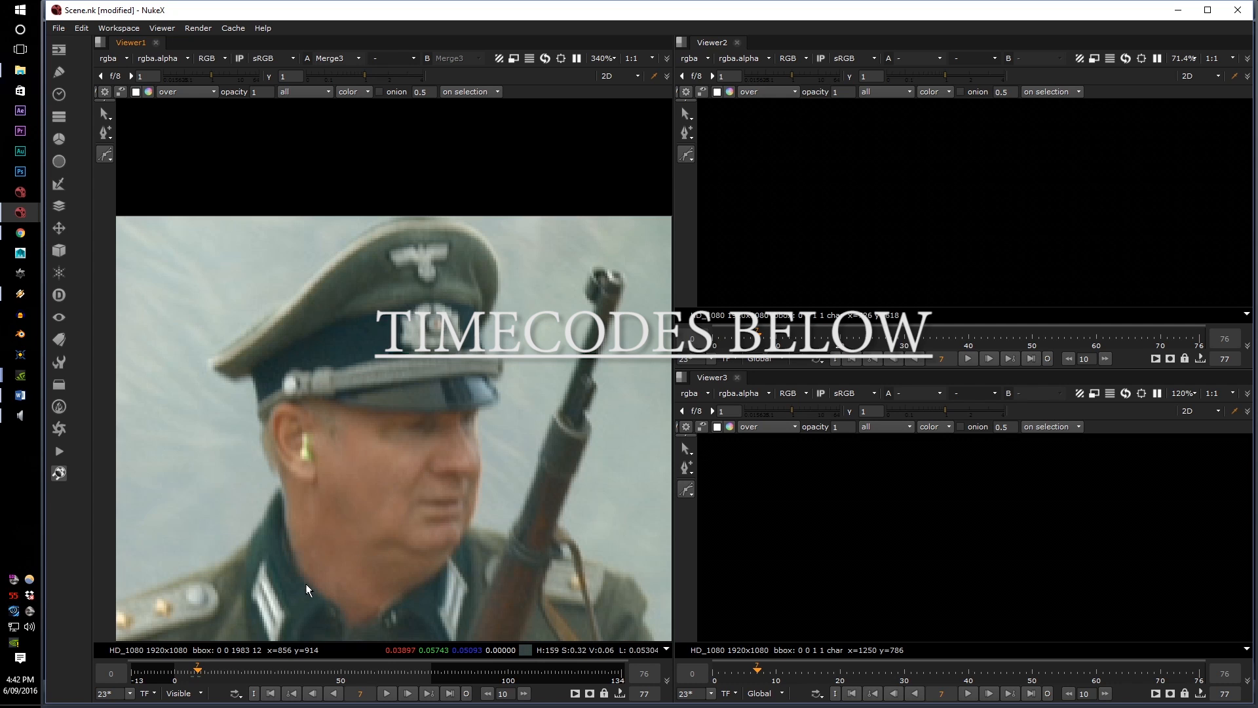
pyautogui.scroll(3, 309, 338)
pyautogui.scroll(-5, 311, 337)
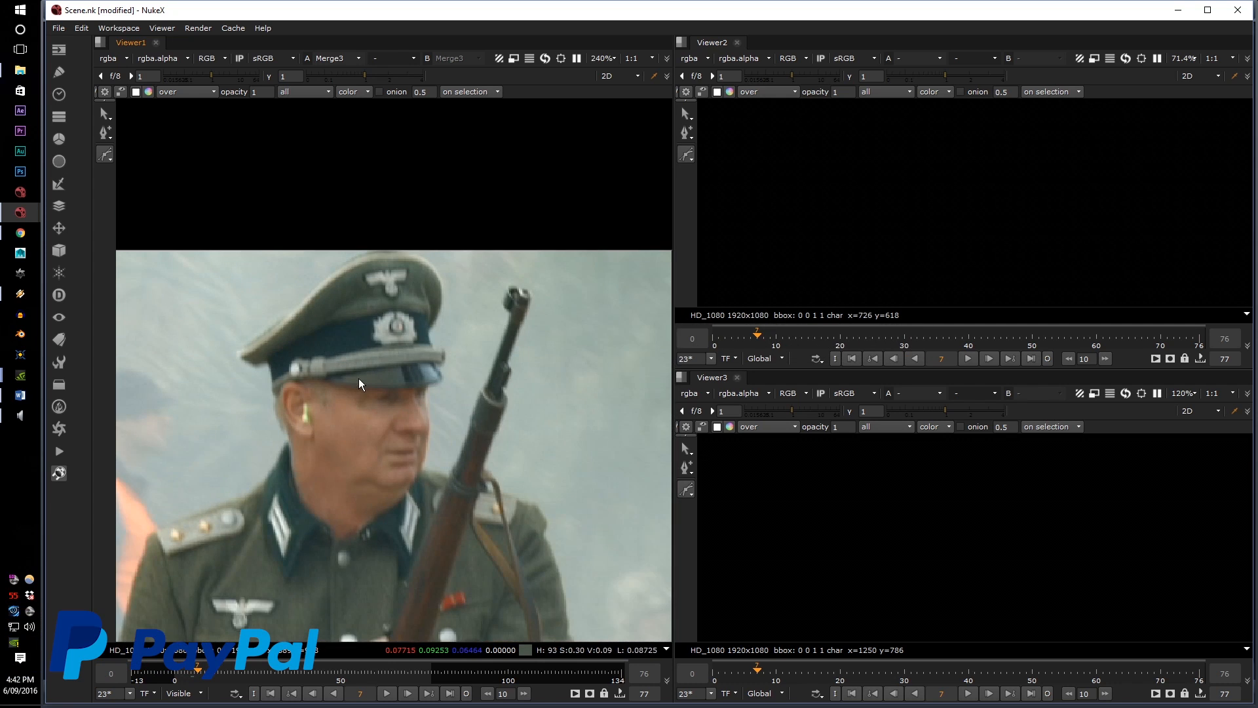
pyautogui.moveTo(376, 362); pyautogui.dragTo(424, 380, button='middle')
pyautogui.scroll(2, 427, 380)
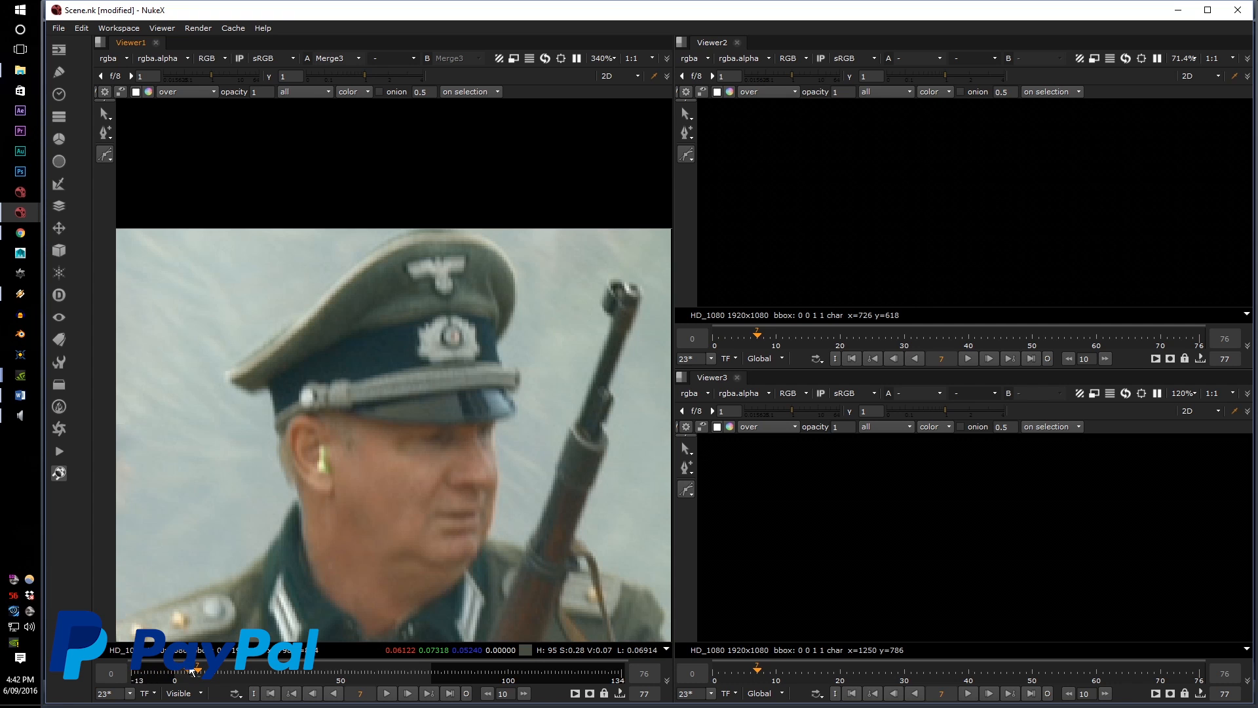
pyautogui.click(190, 673)
pyautogui.moveTo(191, 673); pyautogui.dragTo(201, 675)
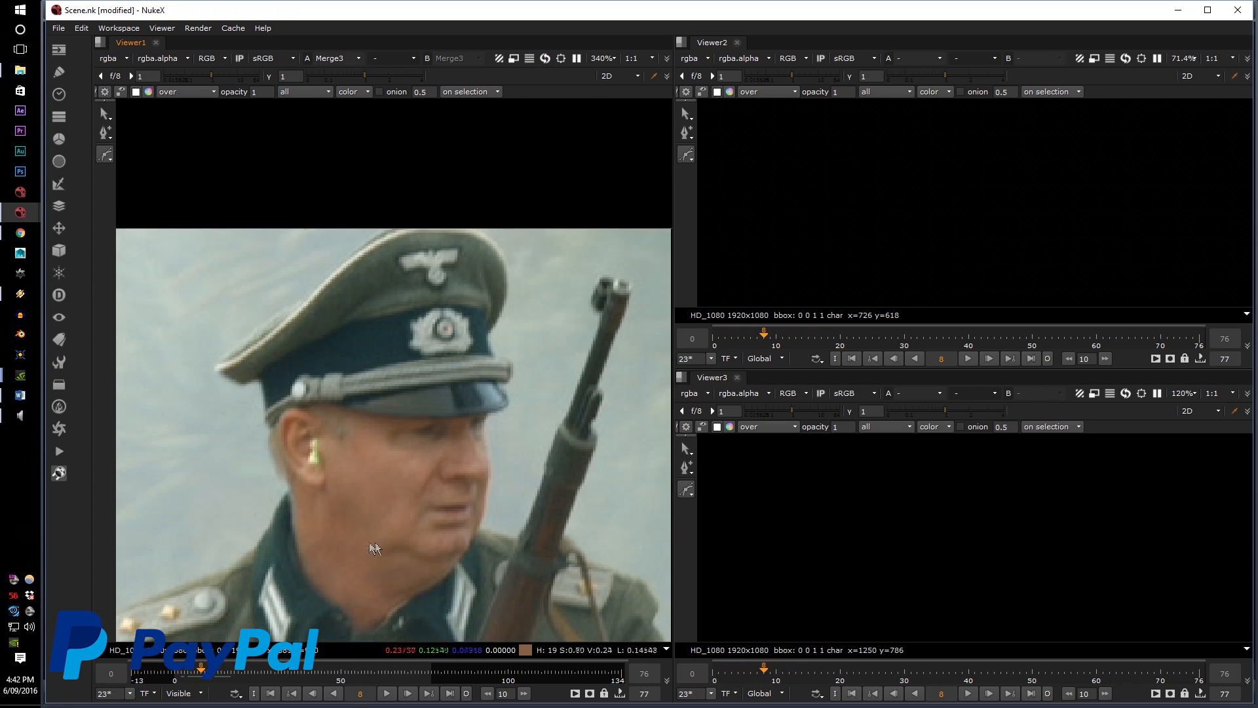
# Draw a closed Bezier roto shape around the soldier's cap, face and neck at frame 8
pyautogui.scroll(1, 390, 572)
pyautogui.click(372, 584)
pyautogui.click(270, 476)
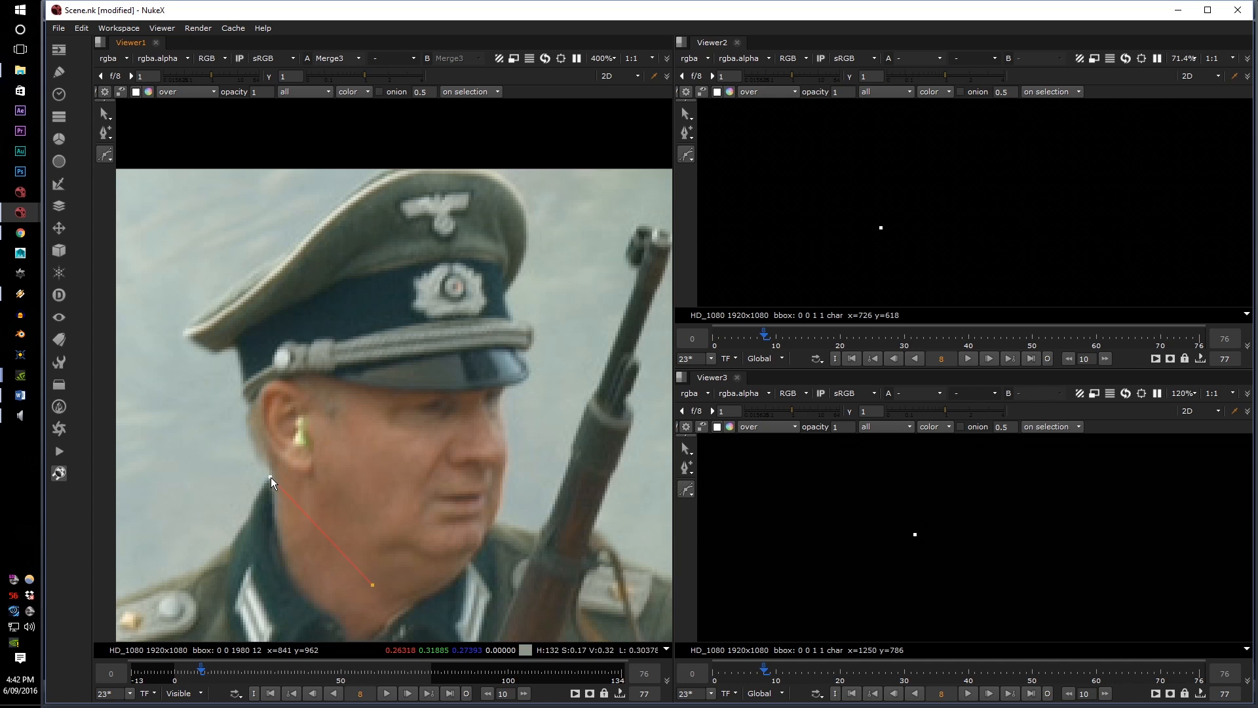
pyautogui.moveTo(247, 409); pyautogui.dragTo(248, 366)
pyautogui.scroll(2, 387, 432)
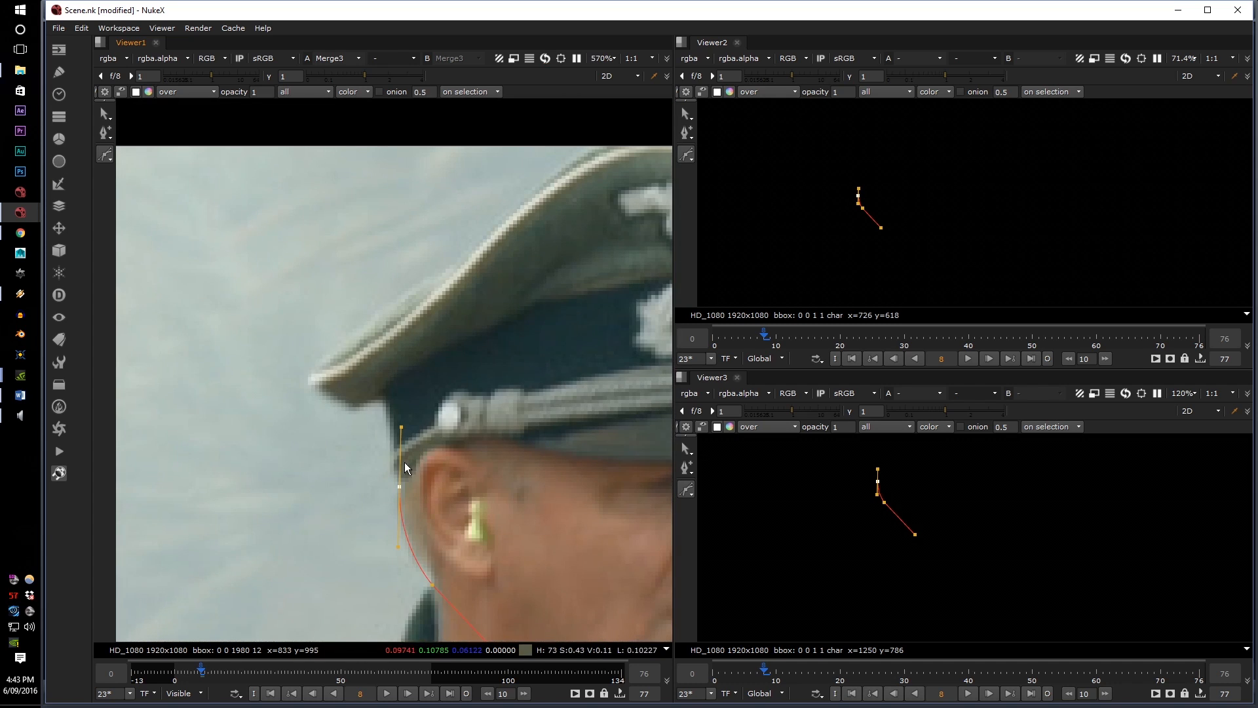
pyautogui.click(387, 418)
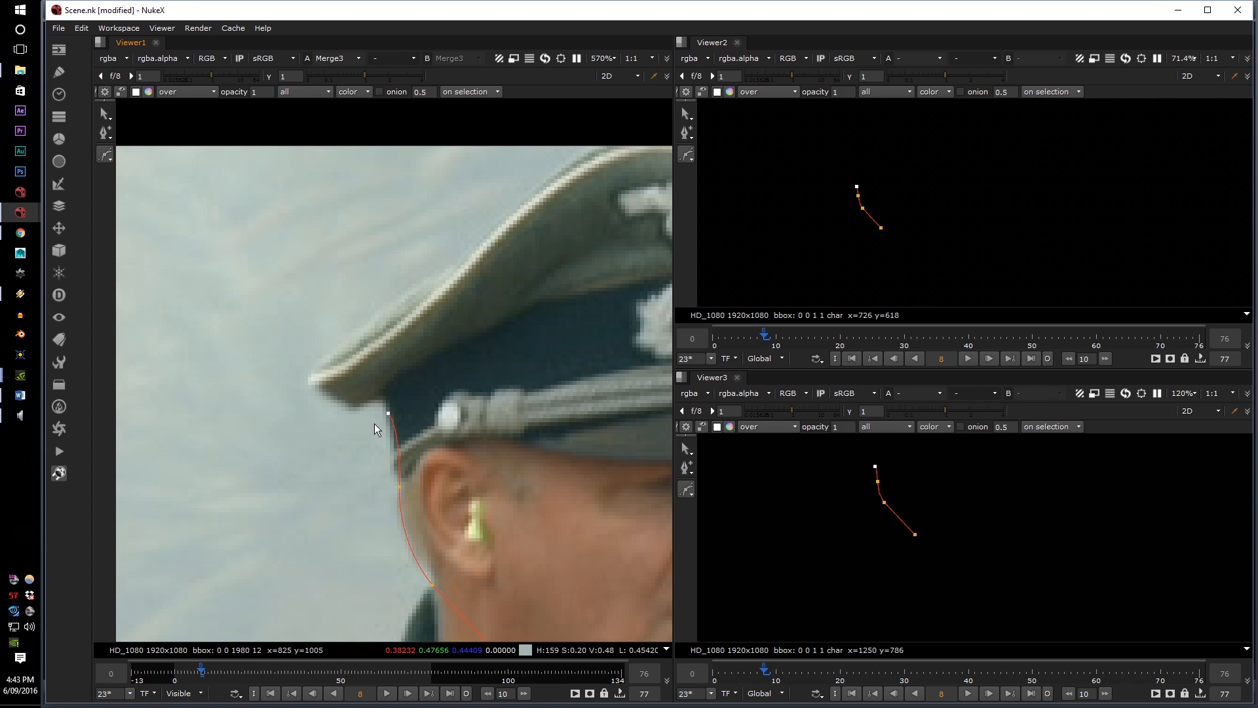
pyautogui.click(359, 410)
pyautogui.click(311, 371)
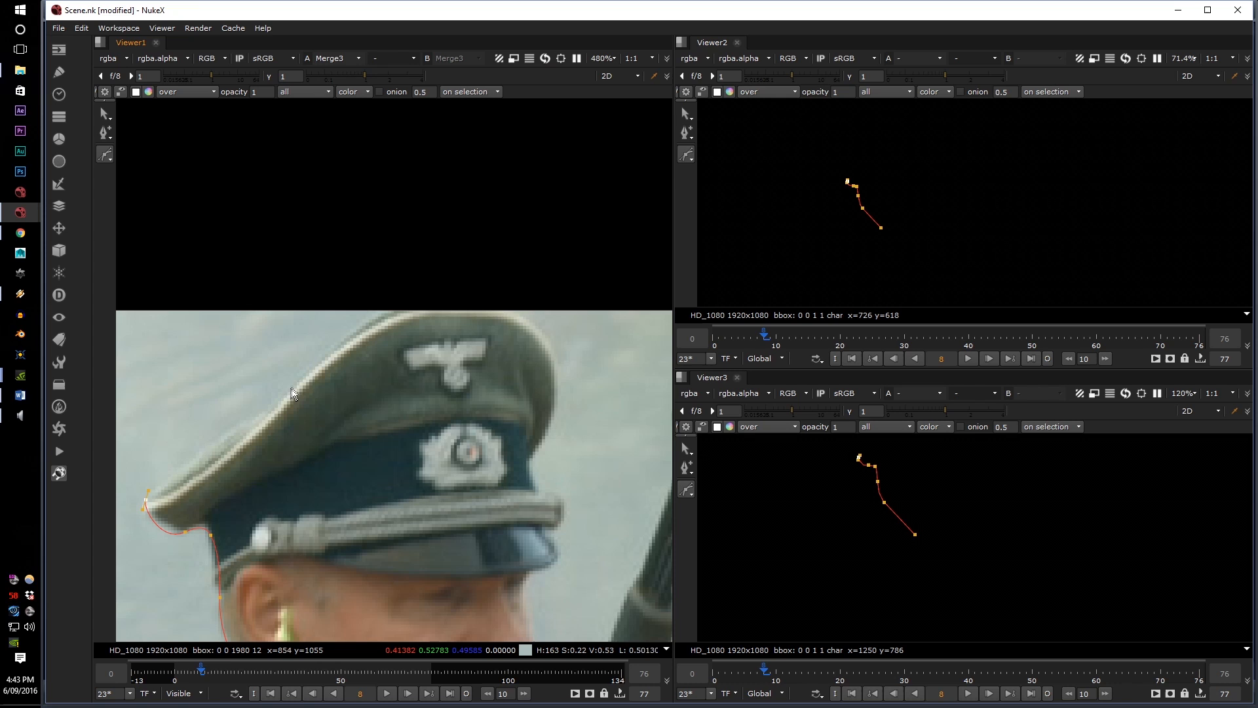
pyautogui.moveTo(277, 420); pyautogui.dragTo(312, 352)
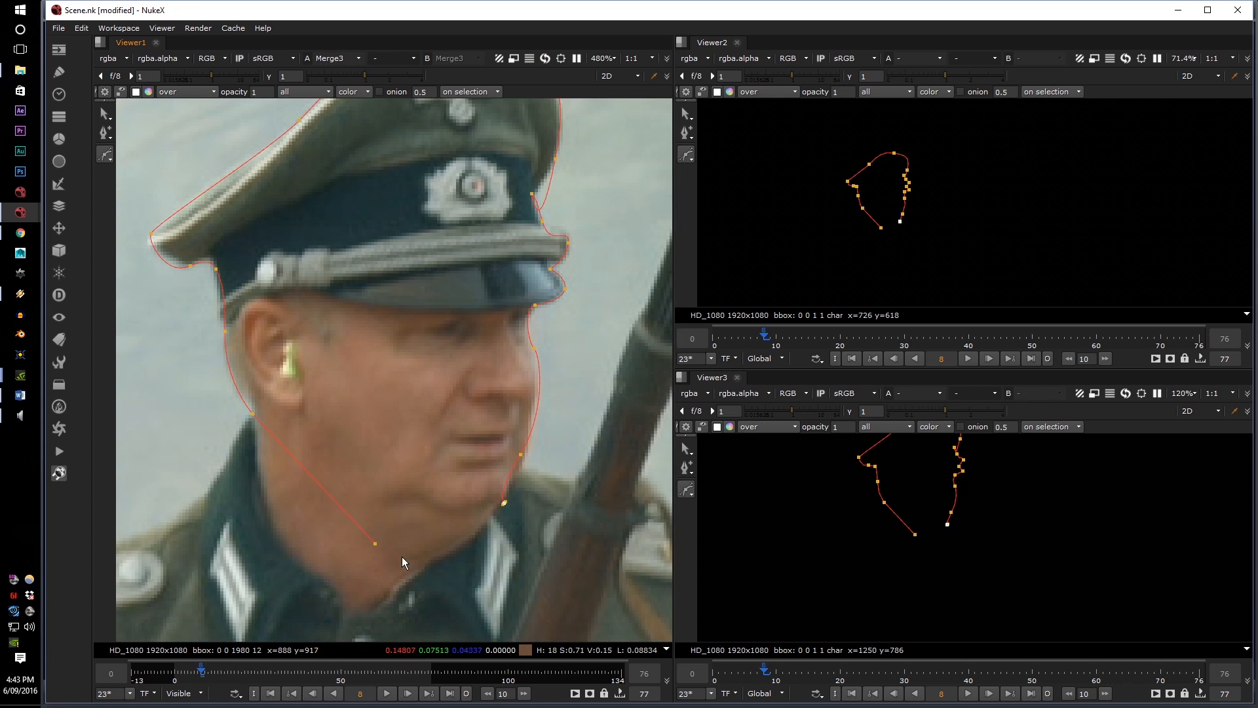
pyautogui.click(380, 545)
# Select all points of the head roto shape and smooth them
pyautogui.scroll(-4, 380, 543)
pyautogui.moveTo(380, 540); pyautogui.dragTo(441, 533, button='middle')
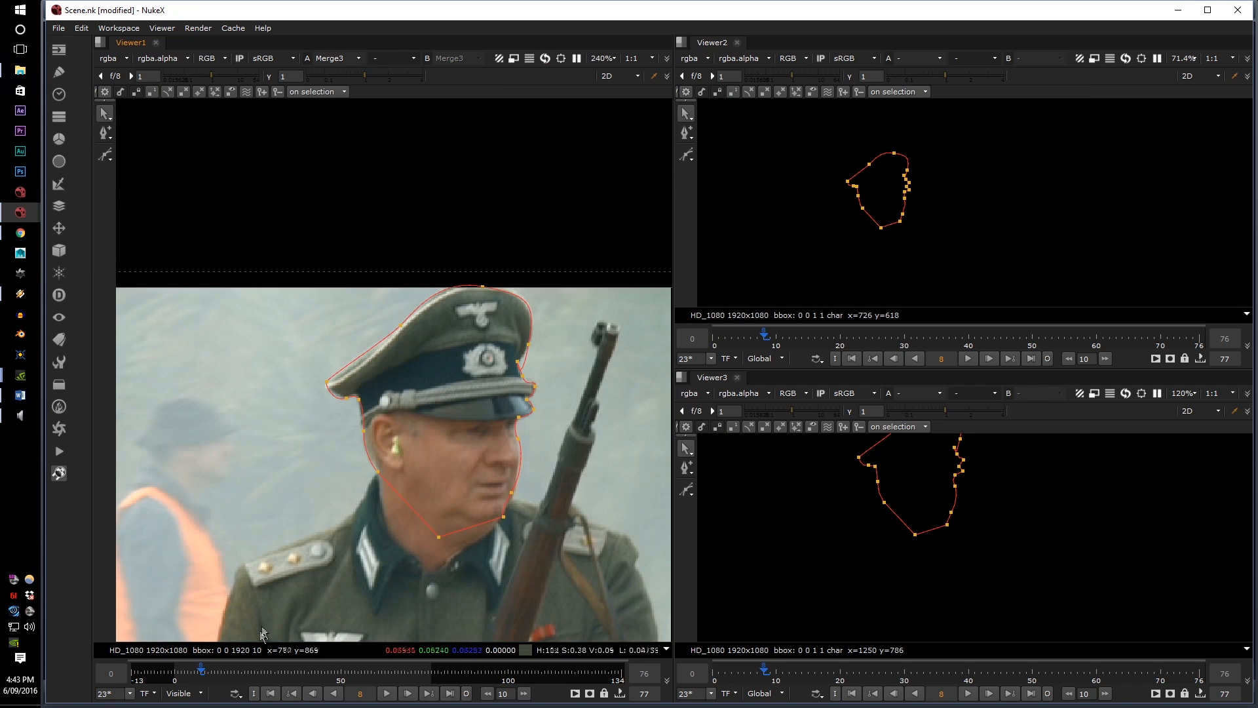
pyautogui.moveTo(257, 635); pyautogui.dragTo(599, 214)
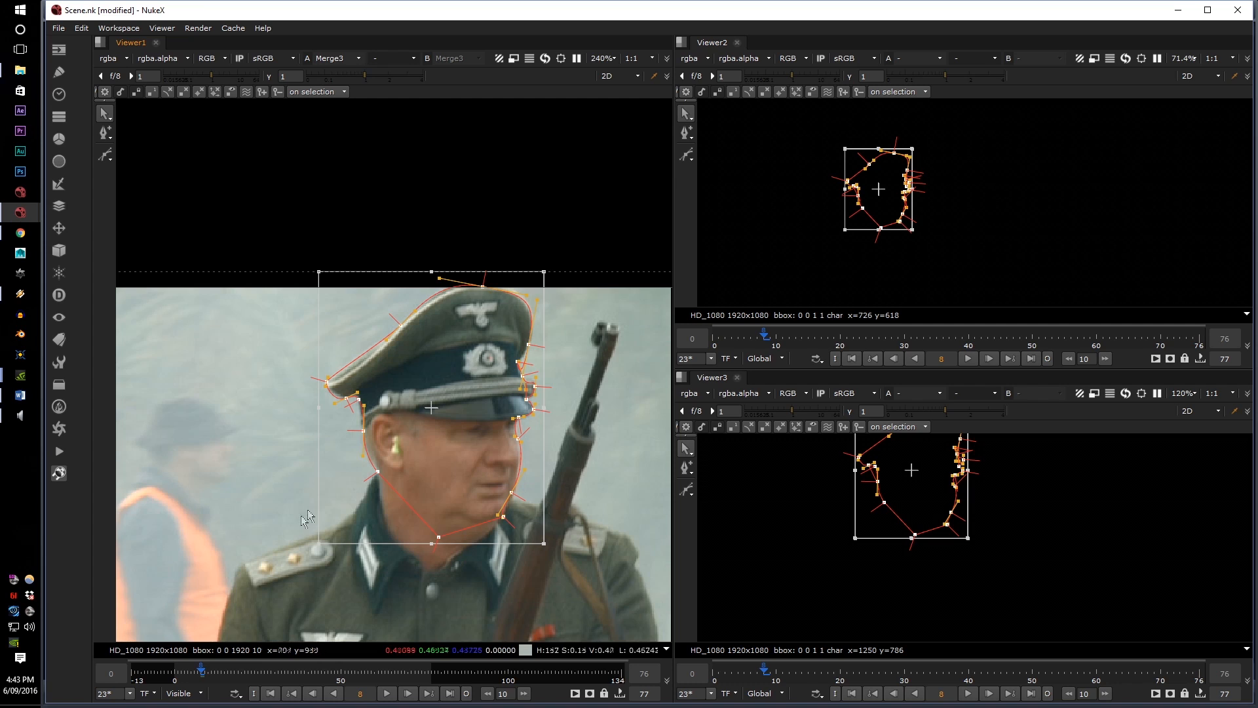
pyautogui.click(315, 558)
pyautogui.moveTo(315, 558); pyautogui.dragTo(593, 262)
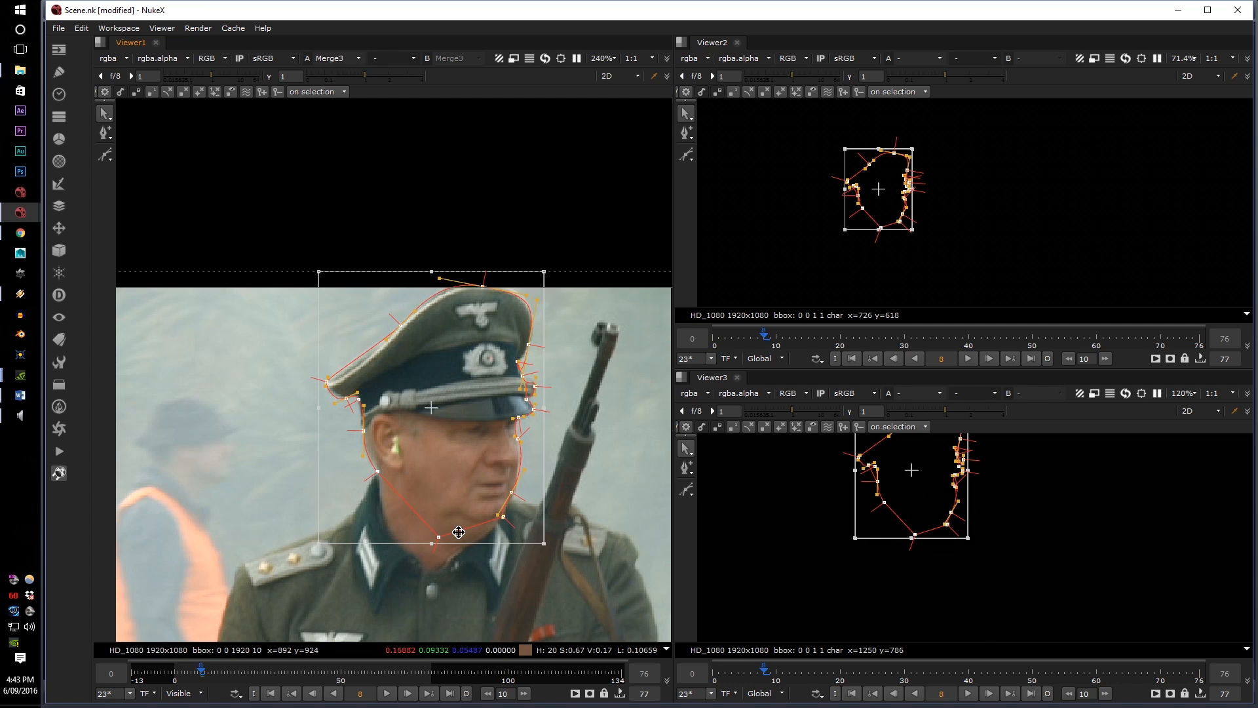
pyautogui.press('z')
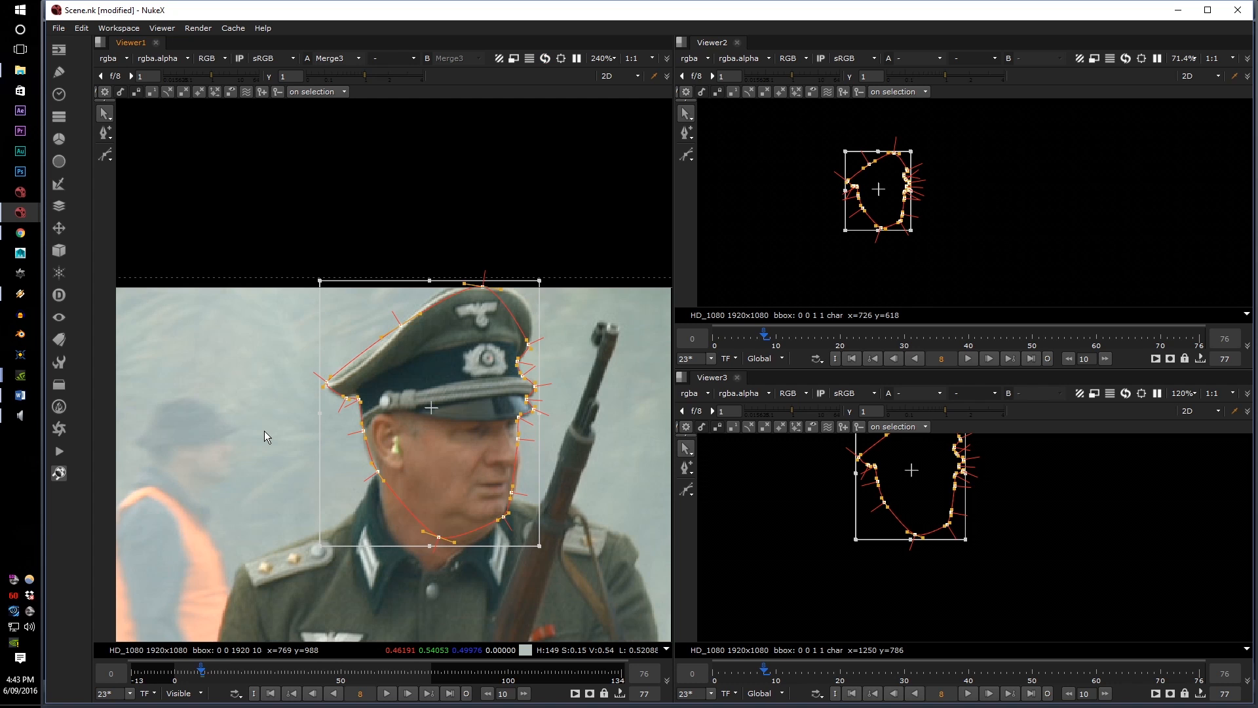
pyautogui.click(236, 393)
# Lengthen the tangents of the cap's top point and adjust the point at the crown's front edge to follow its curve
pyautogui.scroll(3, 505, 294)
pyautogui.scroll(-2, 468, 426)
pyautogui.scroll(2, 491, 494)
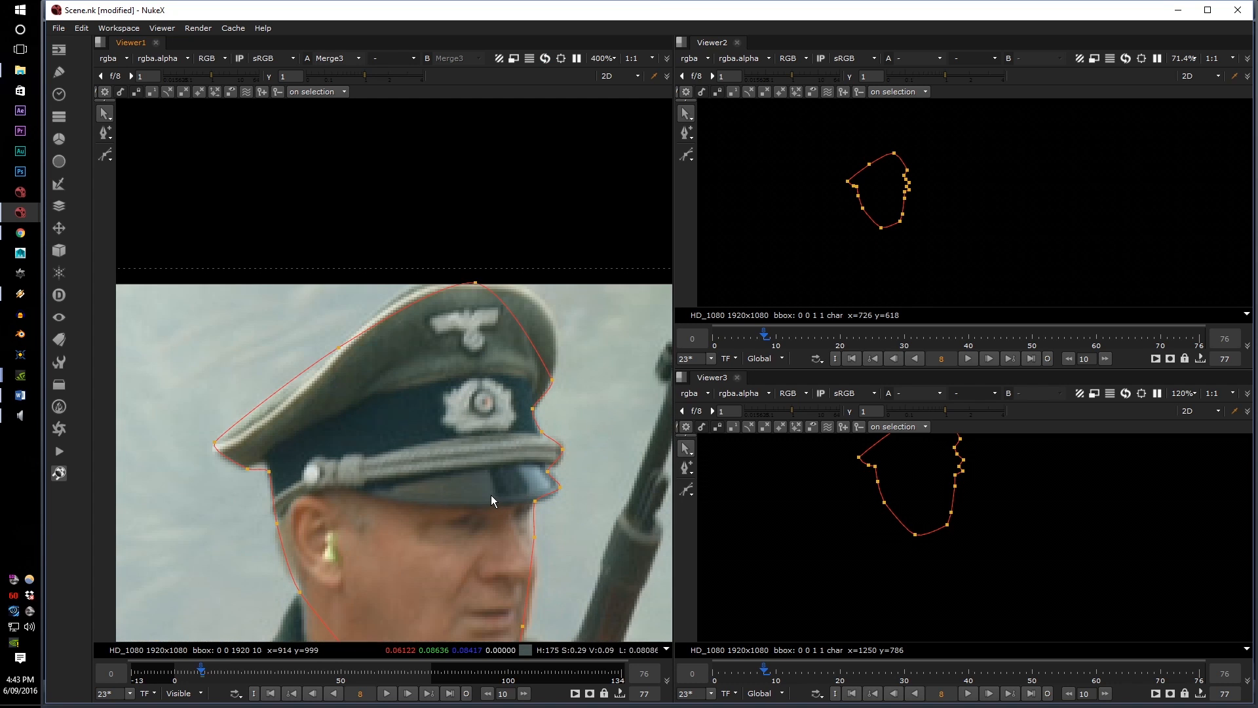
pyautogui.scroll(1, 479, 466)
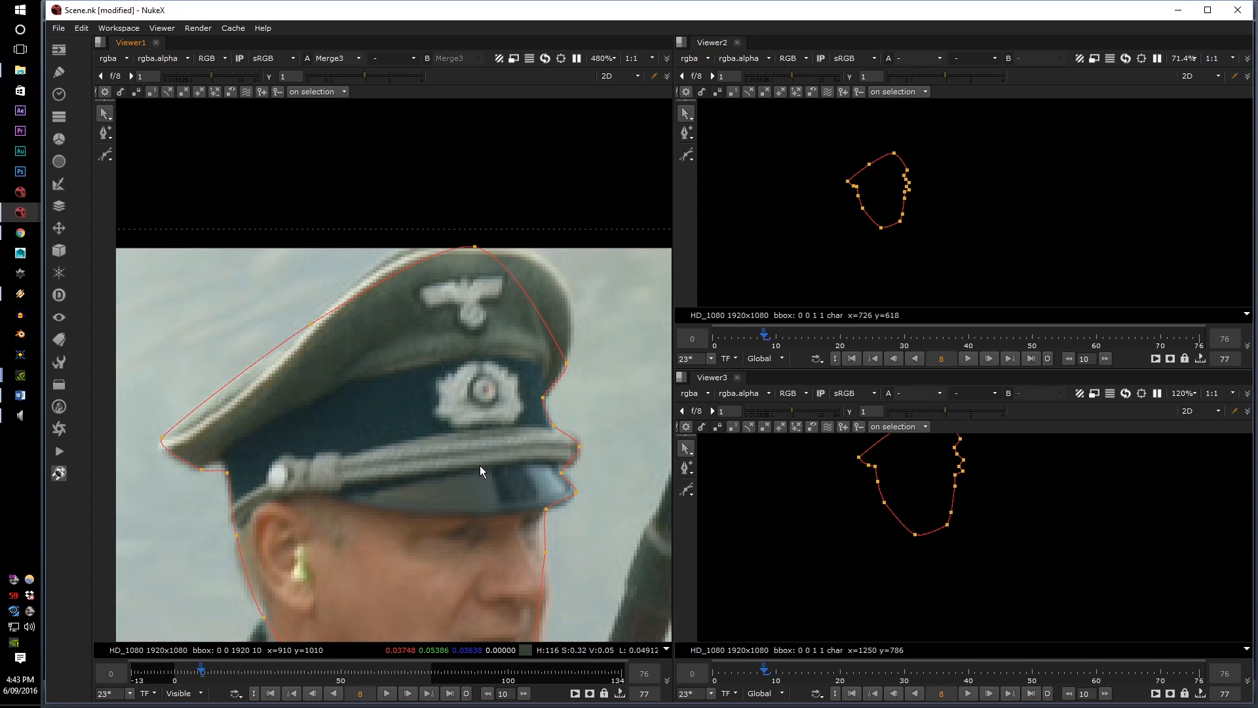
pyautogui.click(475, 246)
pyautogui.moveTo(438, 245); pyautogui.dragTo(380, 229)
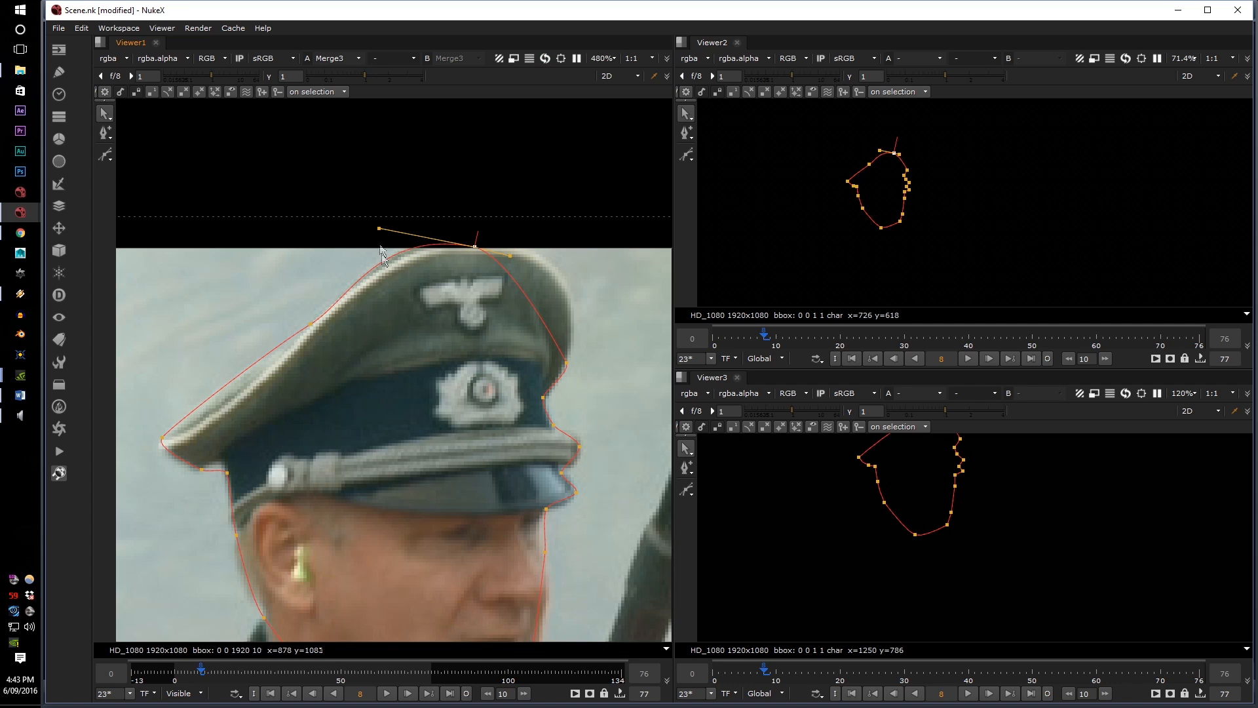
pyautogui.moveTo(510, 255)
pyautogui.mouseDown()
pyautogui.moveTo(525, 251)
pyautogui.moveTo(514, 253)
pyautogui.mouseUp()
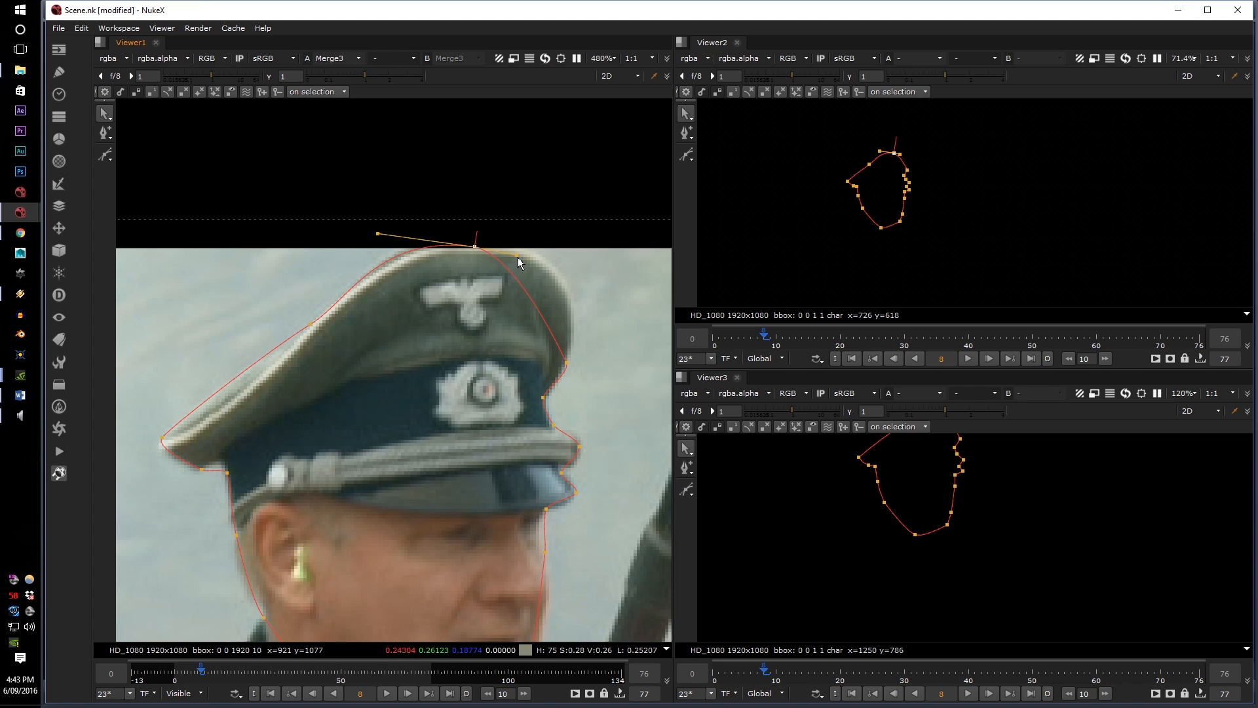
pyautogui.moveTo(519, 257); pyautogui.dragTo(612, 249)
pyautogui.moveTo(566, 362)
pyautogui.mouseDown()
pyautogui.moveTo(576, 340)
pyautogui.moveTo(572, 372)
pyautogui.moveTo(571, 351)
pyautogui.mouseUp()
# Refine the roto points along the front of the cap band, braid and visor to match their edges
pyautogui.scroll(6, 553, 419)
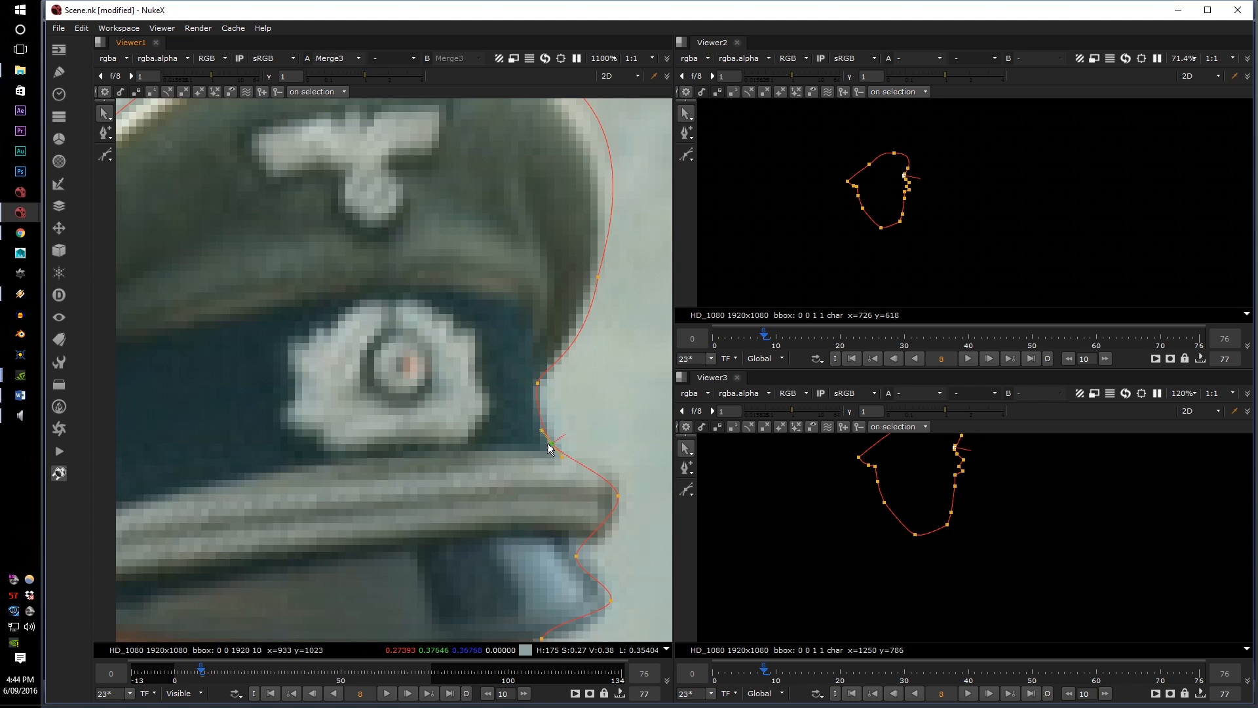
pyautogui.click(580, 447)
pyautogui.moveTo(616, 478)
pyautogui.mouseDown()
pyautogui.moveTo(624, 436)
pyautogui.moveTo(624, 500)
pyautogui.mouseUp()
pyautogui.moveTo(576, 556); pyautogui.dragTo(592, 547)
pyautogui.moveTo(611, 601); pyautogui.dragTo(611, 604)
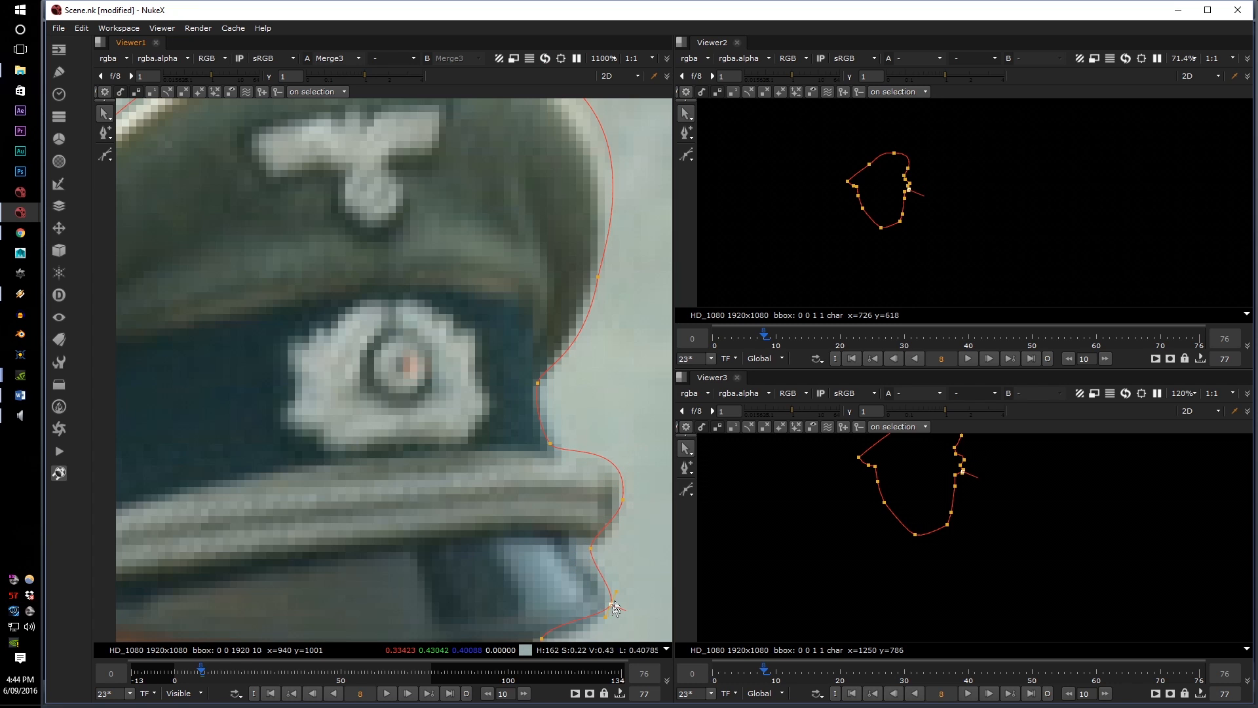
pyautogui.moveTo(597, 632); pyautogui.dragTo(564, 404, button='middle')
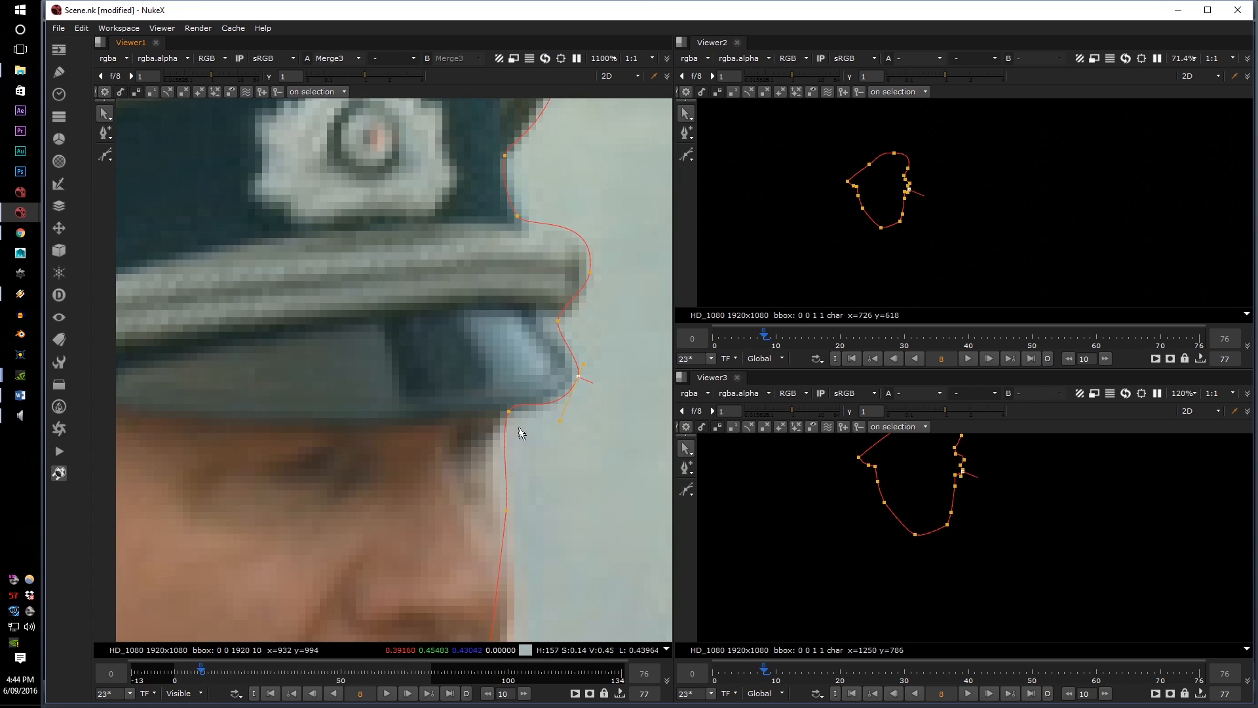
pyautogui.moveTo(509, 412); pyautogui.dragTo(510, 419)
# Examine the fit of the roto outline around the soldier's whole cap and head
pyautogui.scroll(-3, 575, 376)
pyautogui.scroll(-2, 375, 371)
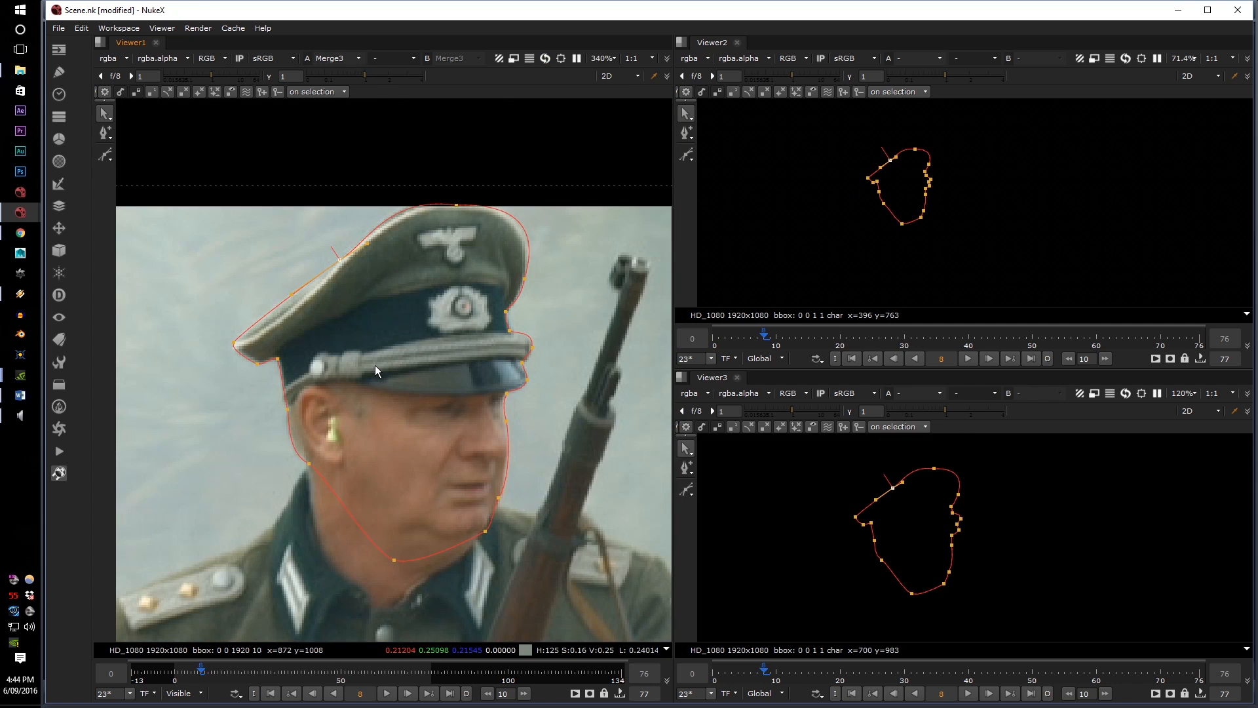
pyautogui.scroll(-1, 376, 367)
pyautogui.scroll(2, 376, 367)
pyautogui.scroll(-2, 375, 367)
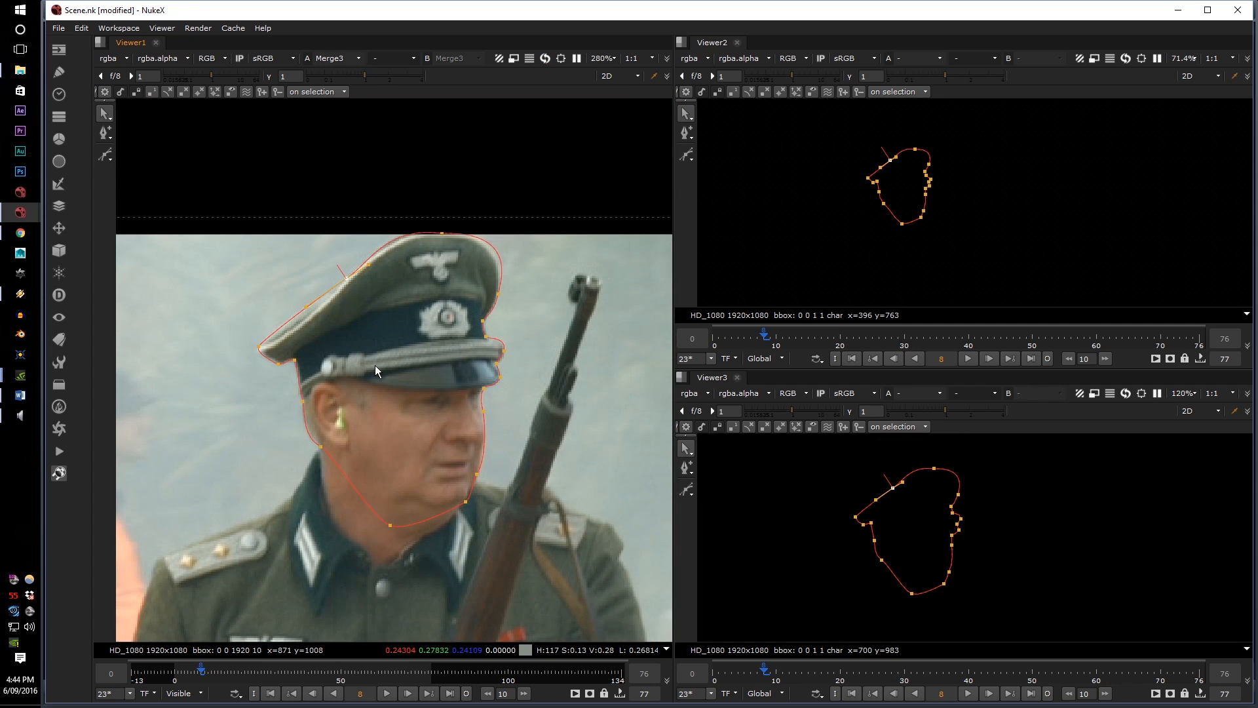
pyautogui.scroll(3, 375, 364)
pyautogui.scroll(-3, 392, 363)
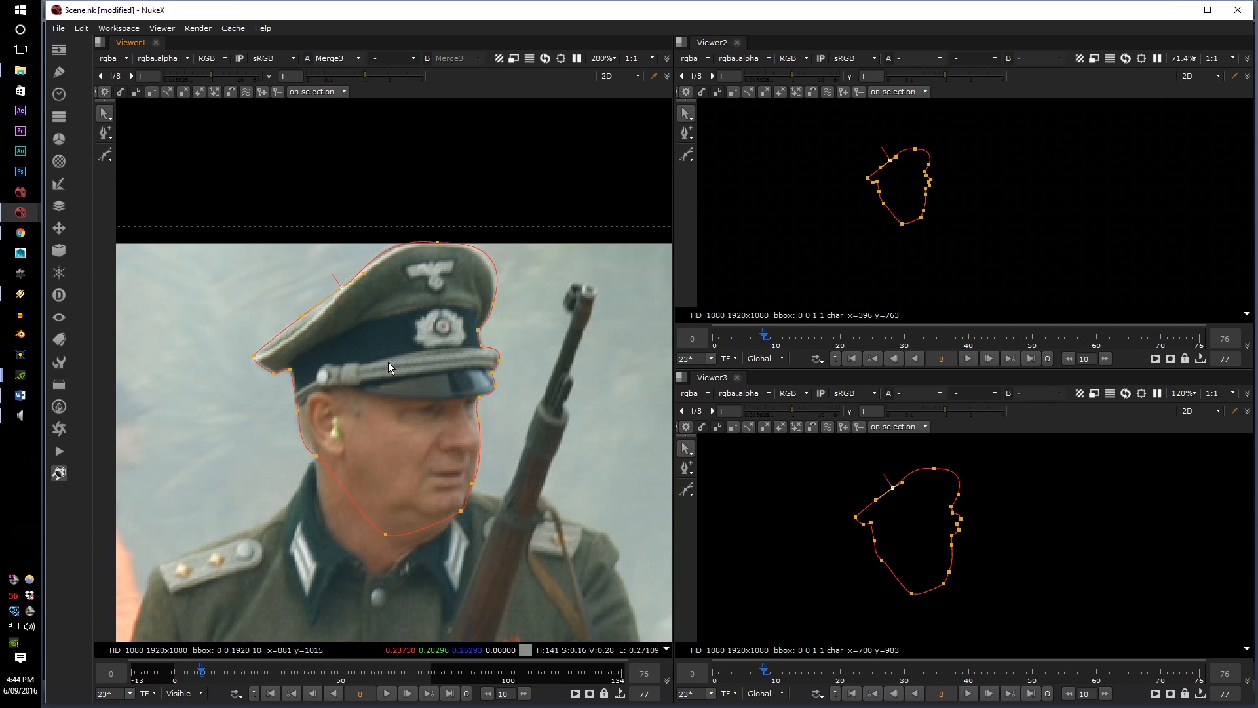
pyautogui.scroll(2, 388, 362)
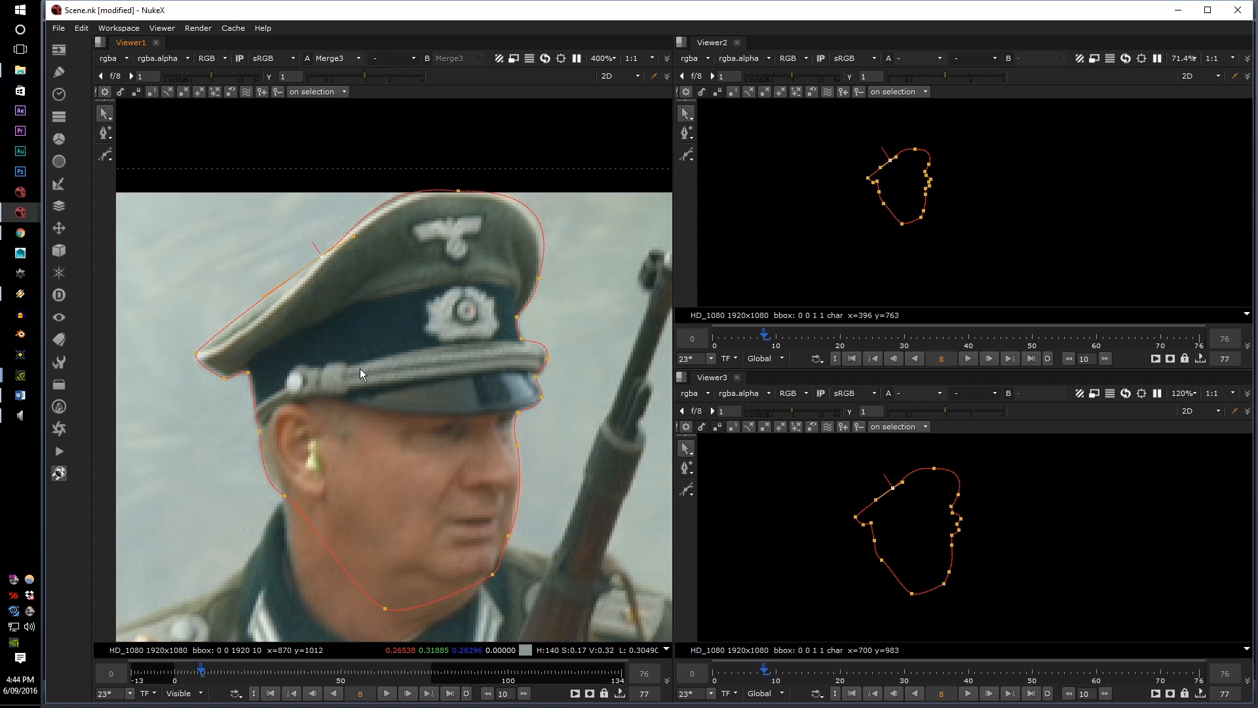
pyautogui.scroll(2, 360, 368)
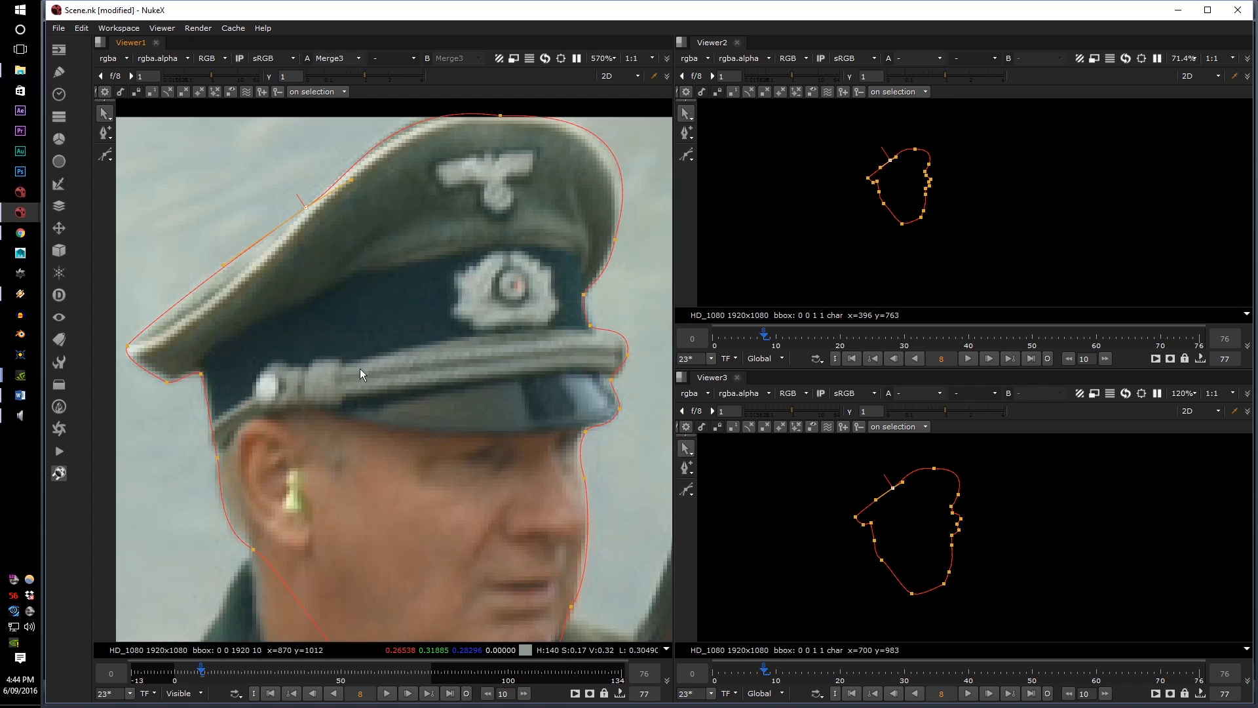
pyautogui.scroll(-4, 360, 368)
pyautogui.scroll(3, 360, 368)
pyautogui.scroll(-1, 360, 368)
pyautogui.scroll(-1, 359, 368)
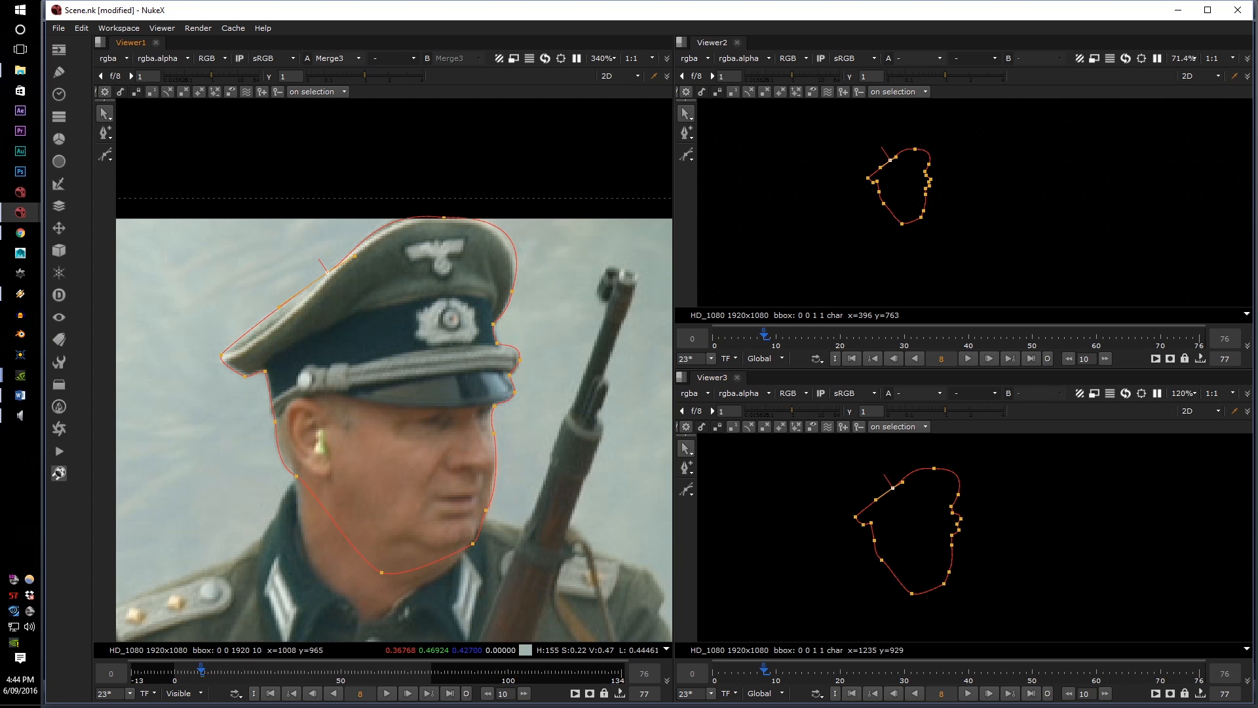
# Review the node graph chain from the Head roto through Transform_MatchMove1, Blur1 and FilterErode1 into Merge3
pyautogui.moveTo(382, 707); pyautogui.dragTo(380, 67)
pyautogui.scroll(4, 758, 471)
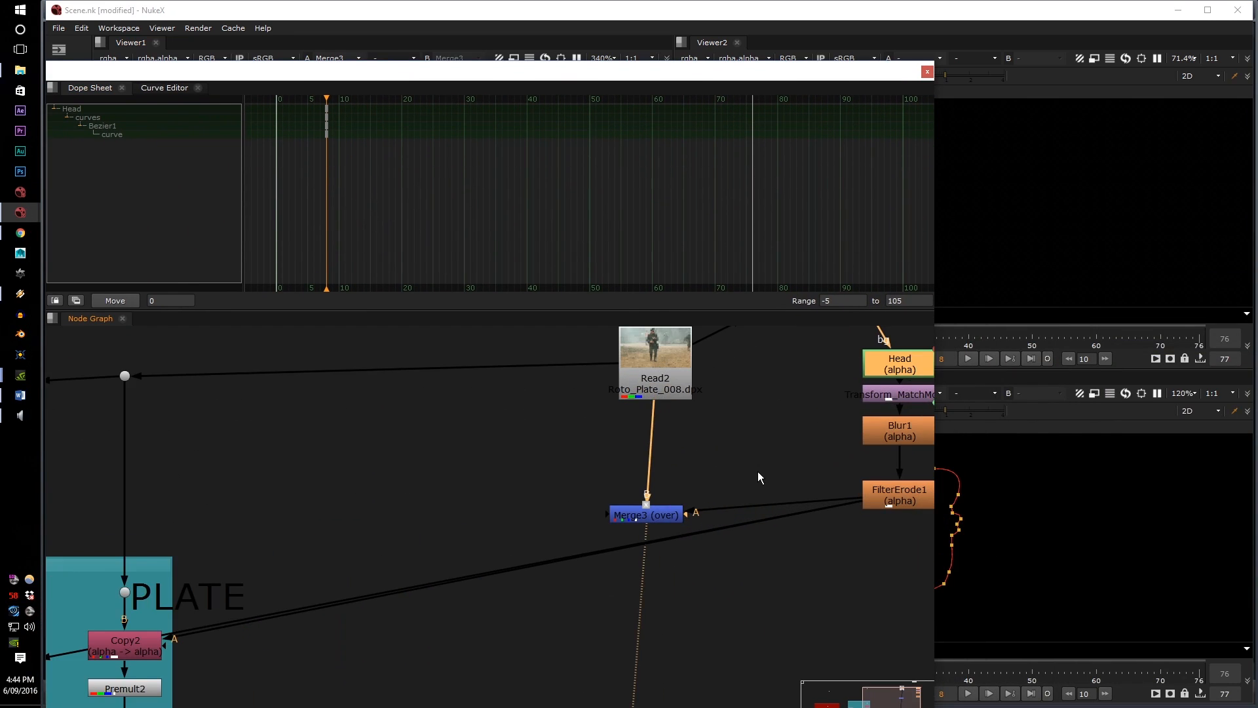
pyautogui.moveTo(757, 470); pyautogui.dragTo(494, 528, button='middle')
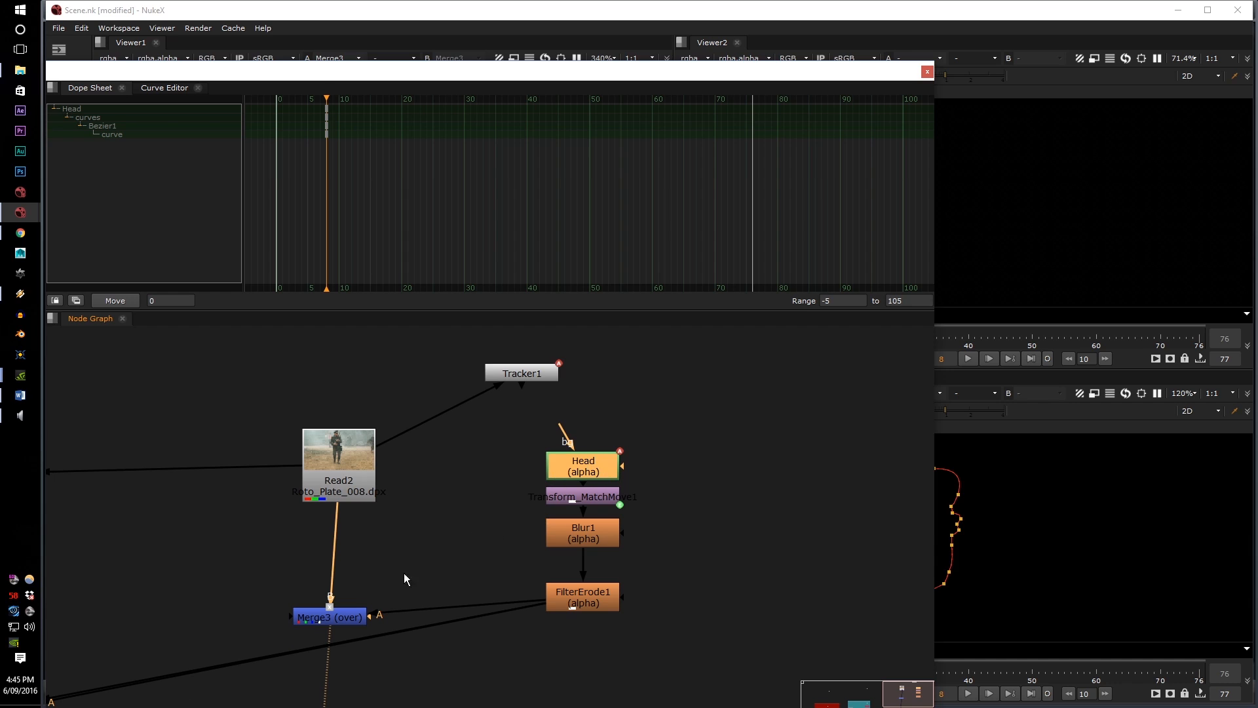
pyautogui.scroll(3, 333, 621)
pyautogui.click(332, 621)
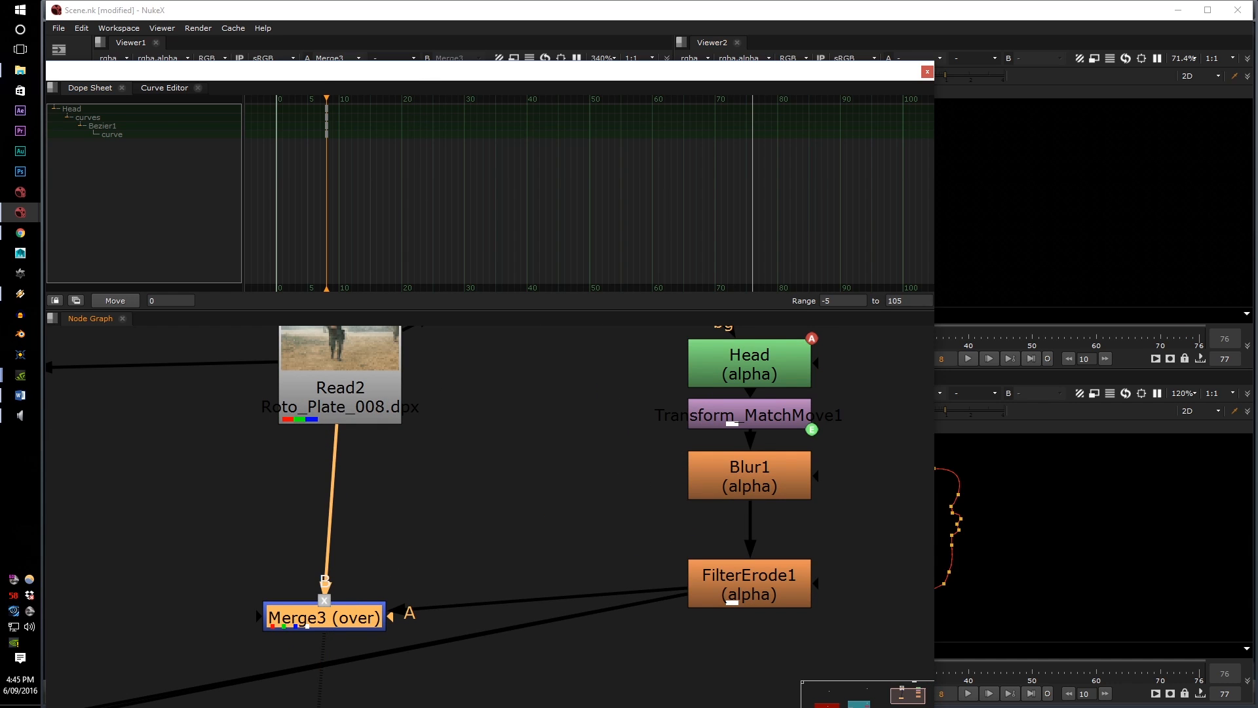
pyautogui.moveTo(1257, 295); pyautogui.dragTo(1257, 253)
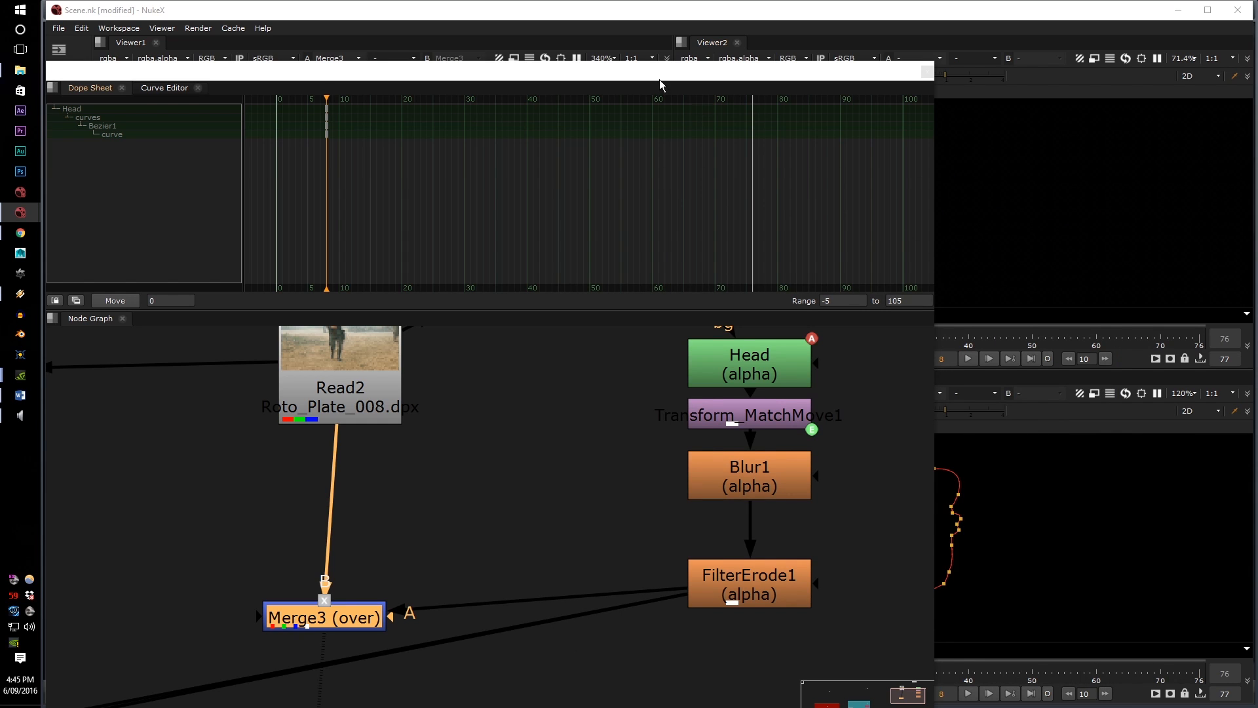
pyautogui.moveTo(590, 67); pyautogui.dragTo(588, 707)
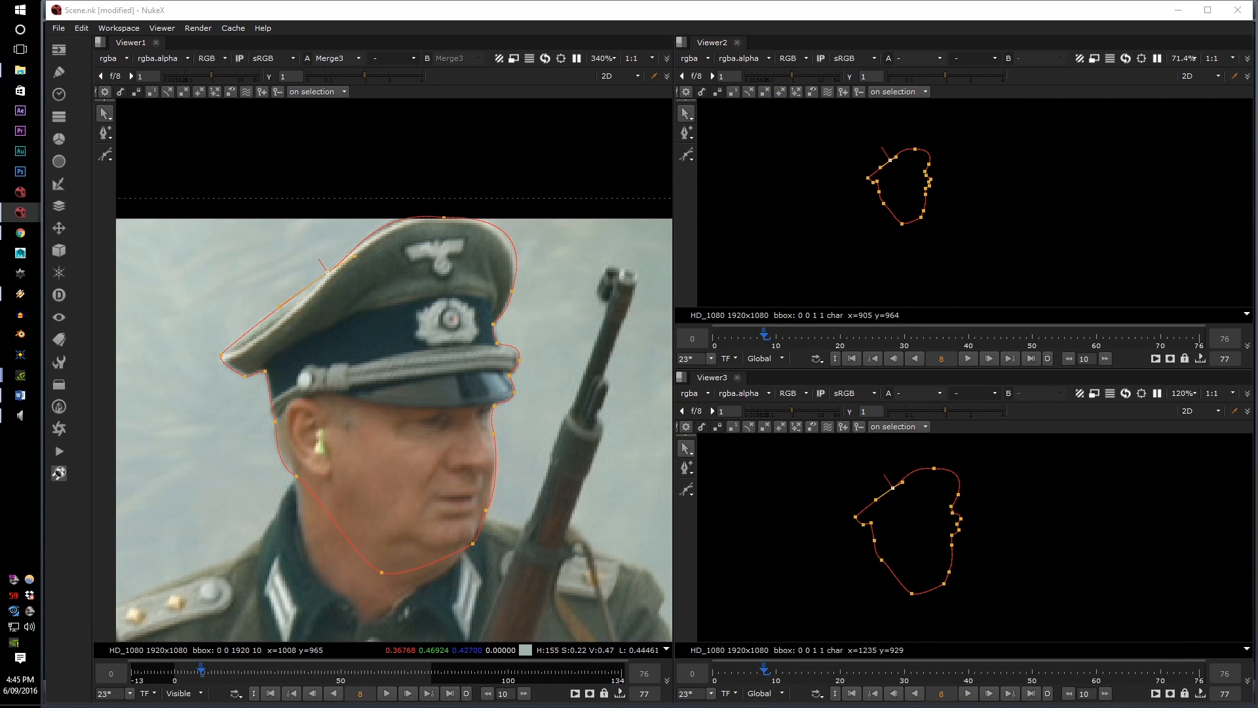
# Go to frame 11 and check how the head roto shape lines up with the moving cap
pyautogui.scroll(3, 402, 388)
pyautogui.moveTo(402, 388); pyautogui.dragTo(430, 319, button='middle')
pyautogui.scroll(-3, 431, 319)
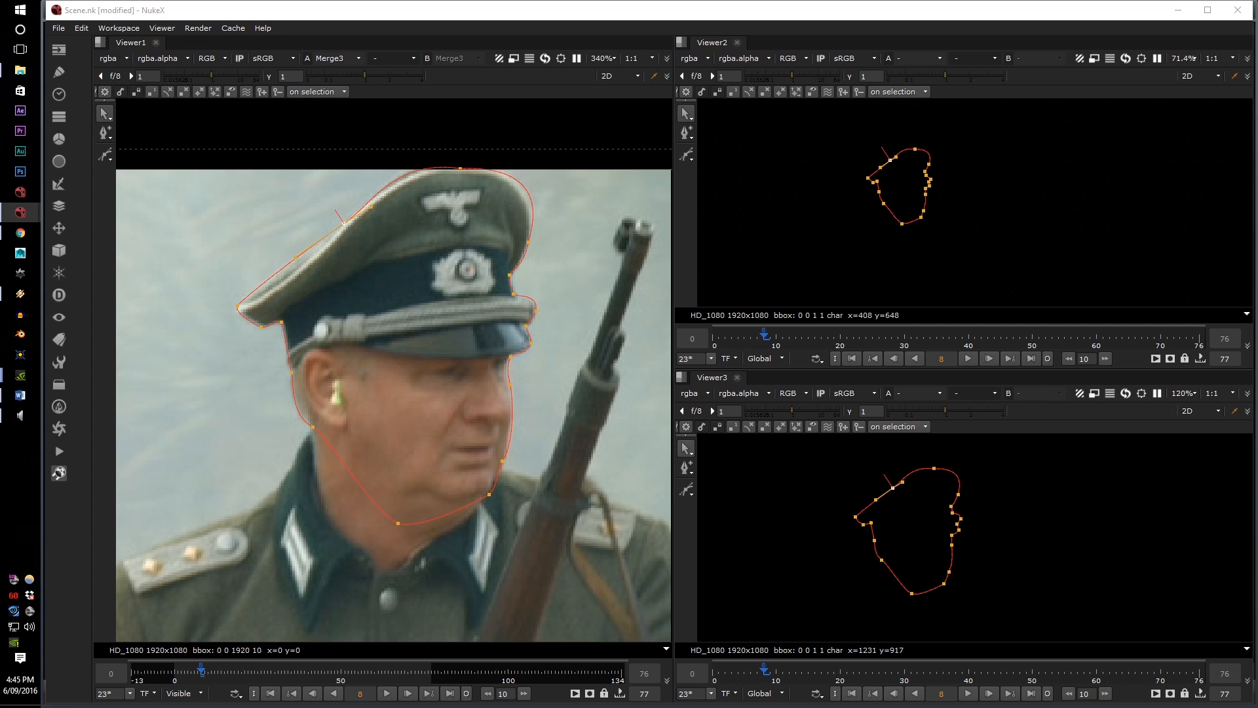
pyautogui.scroll(3, 403, 235)
pyautogui.scroll(-3, 392, 238)
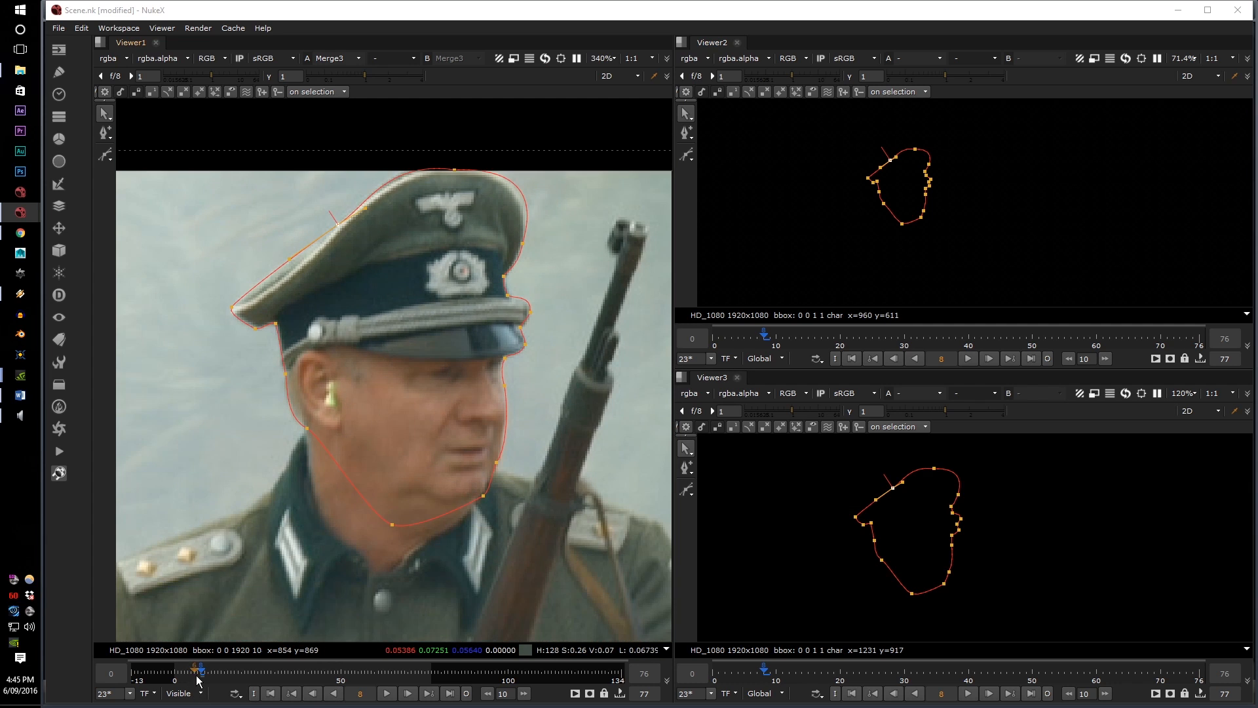
pyautogui.moveTo(198, 680); pyautogui.dragTo(215, 671)
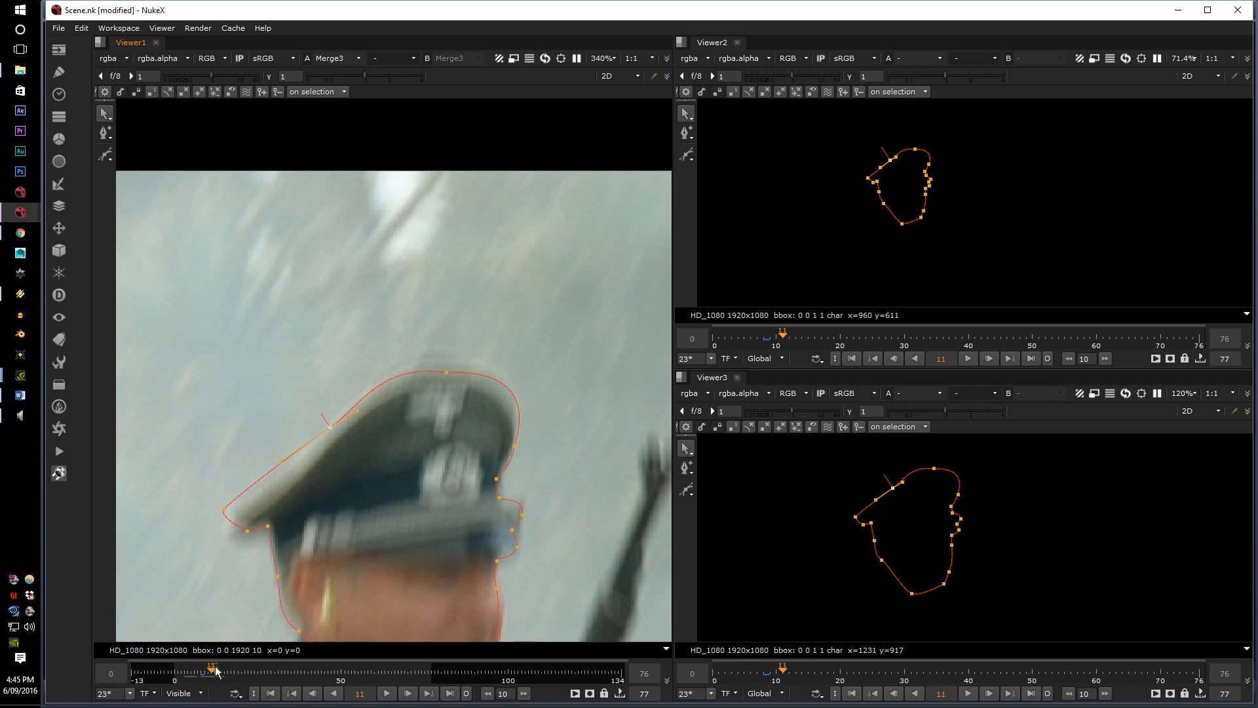
# Go to frame 8 and examine how the head roto outline fits the cap, ear and face
pyautogui.scroll(-2, 334, 459)
pyautogui.moveTo(334, 459); pyautogui.dragTo(377, 350, button='middle')
pyautogui.scroll(-2, 347, 459)
pyautogui.moveTo(259, 668)
pyautogui.mouseDown()
pyautogui.moveTo(249, 681)
pyautogui.moveTo(263, 683)
pyautogui.mouseUp()
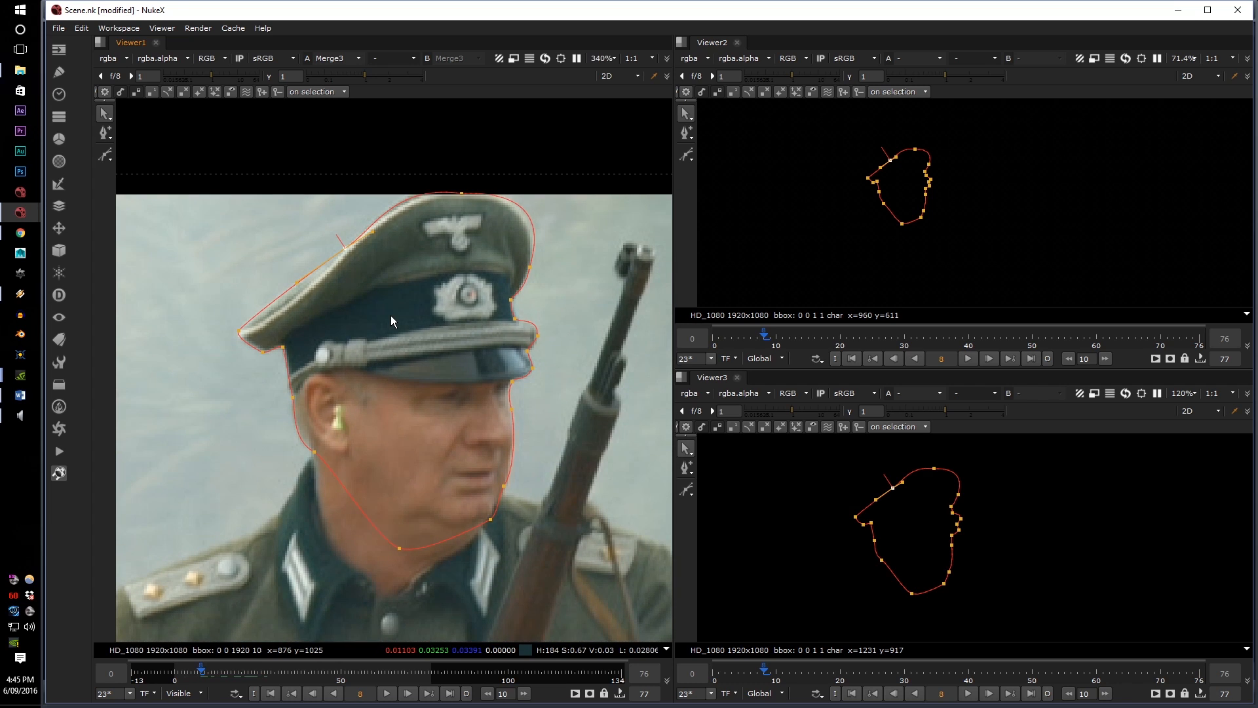
pyautogui.scroll(1, 390, 316)
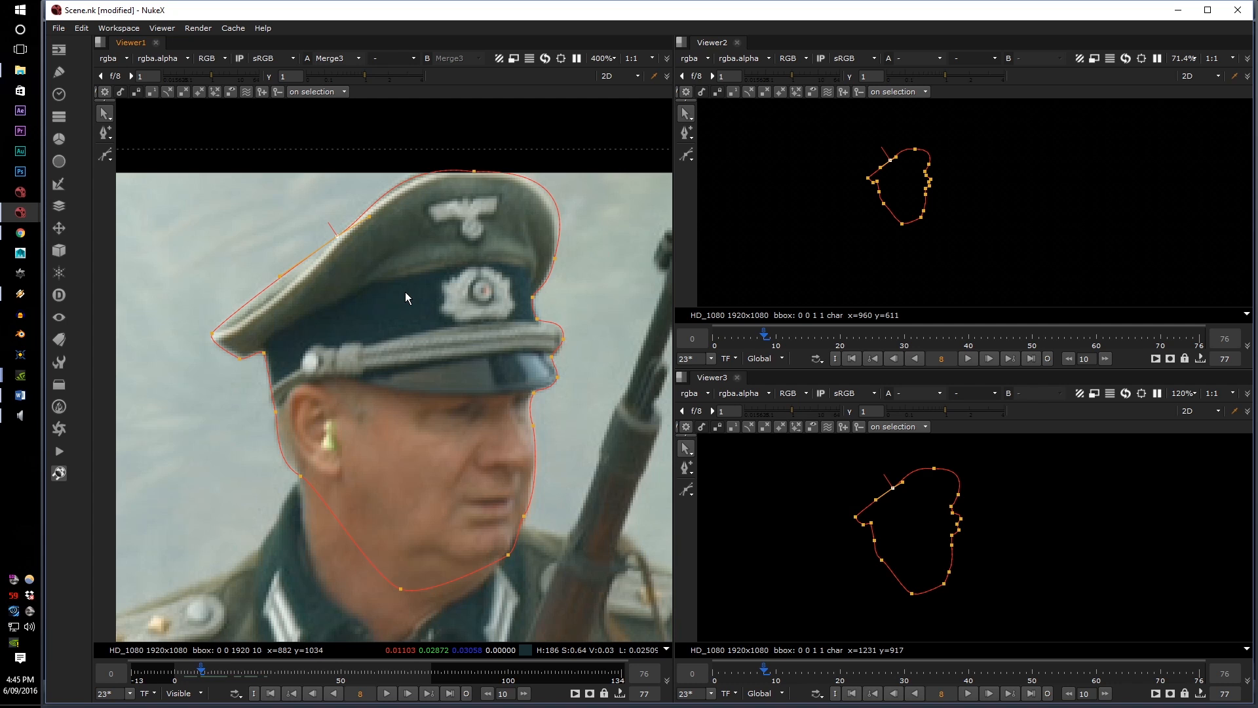
pyautogui.scroll(7, 310, 365)
pyautogui.scroll(-4, 239, 485)
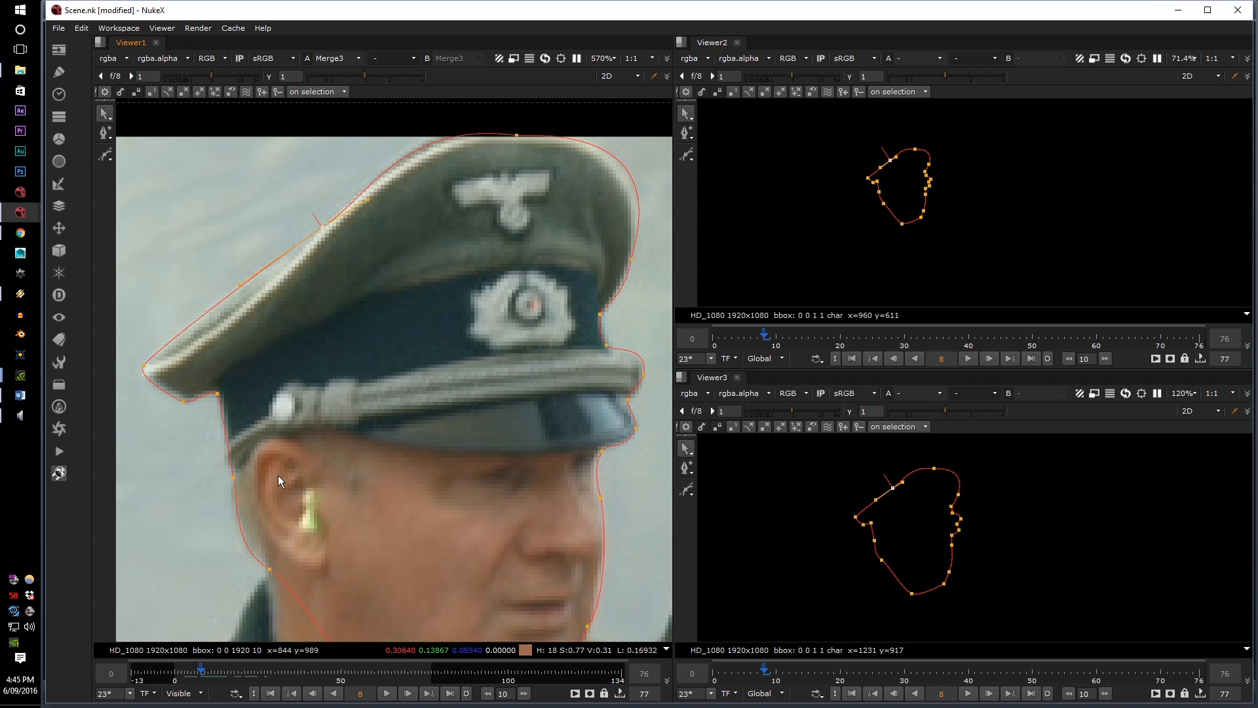
pyautogui.moveTo(278, 475); pyautogui.dragTo(233, 418, button='middle')
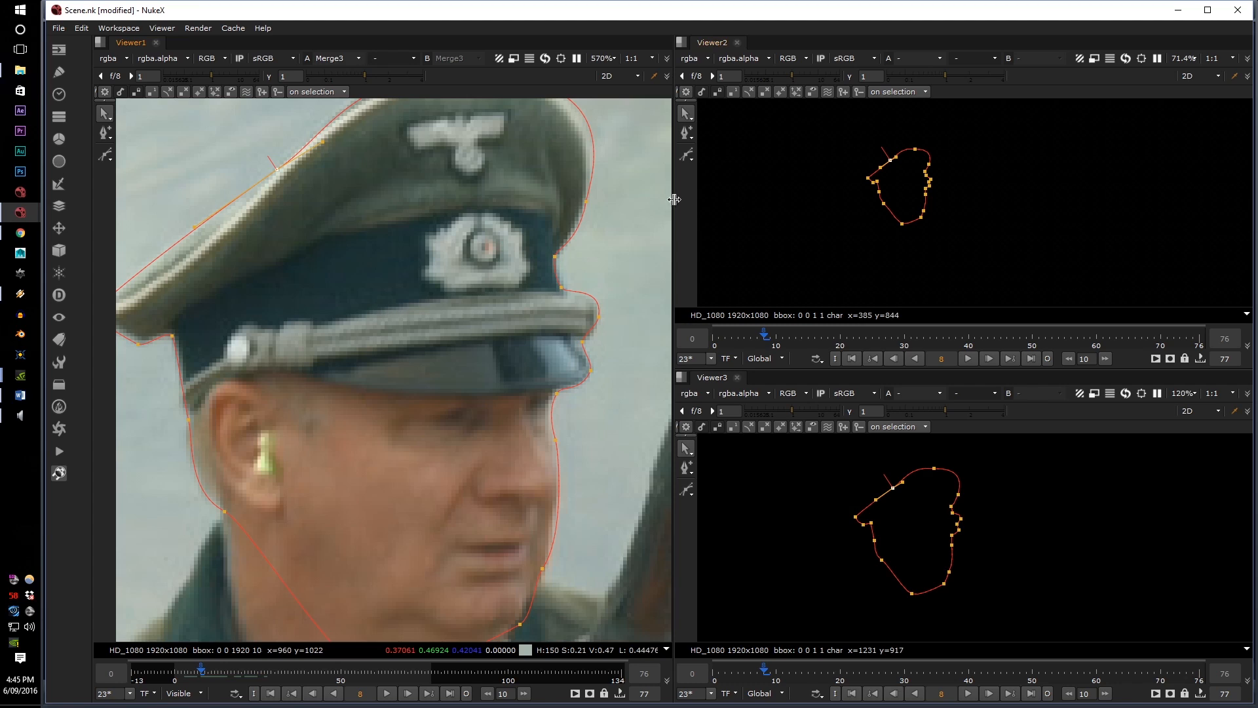
# Hide the roto tool controls in Viewer2 and Viewer3, and zoom Viewer3 out to 71.4%
pyautogui.click(684, 100)
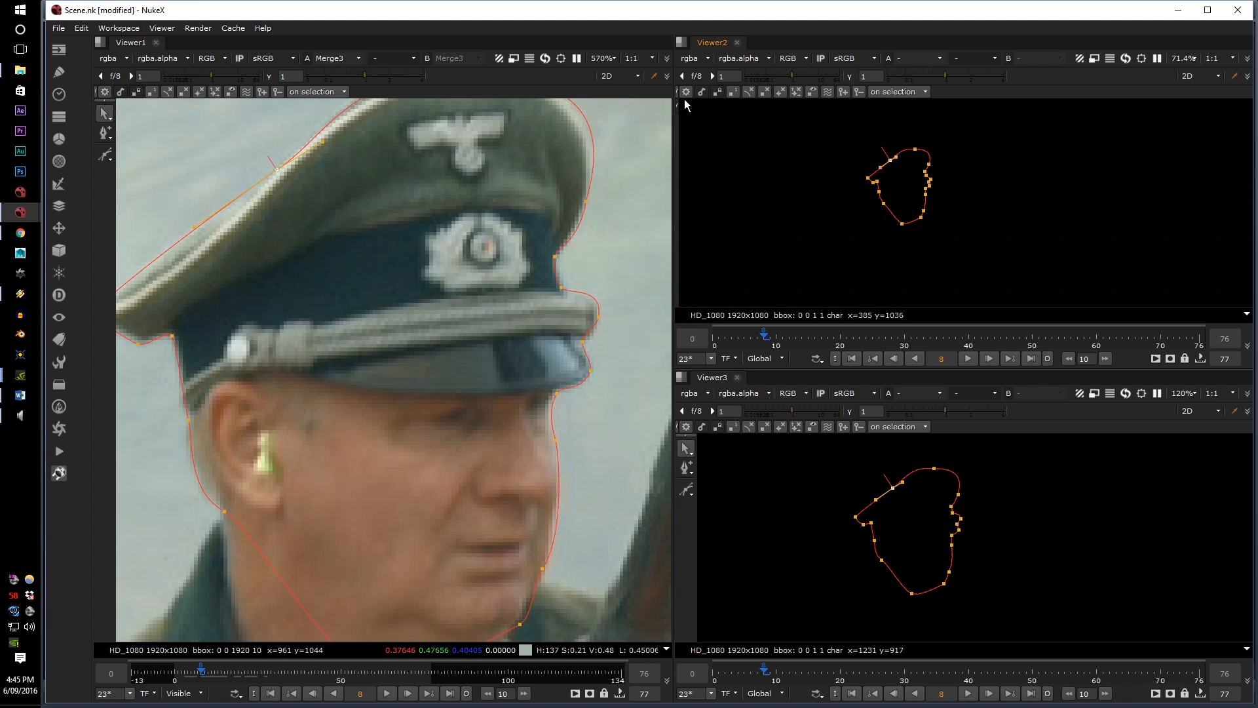
pyautogui.click(678, 95)
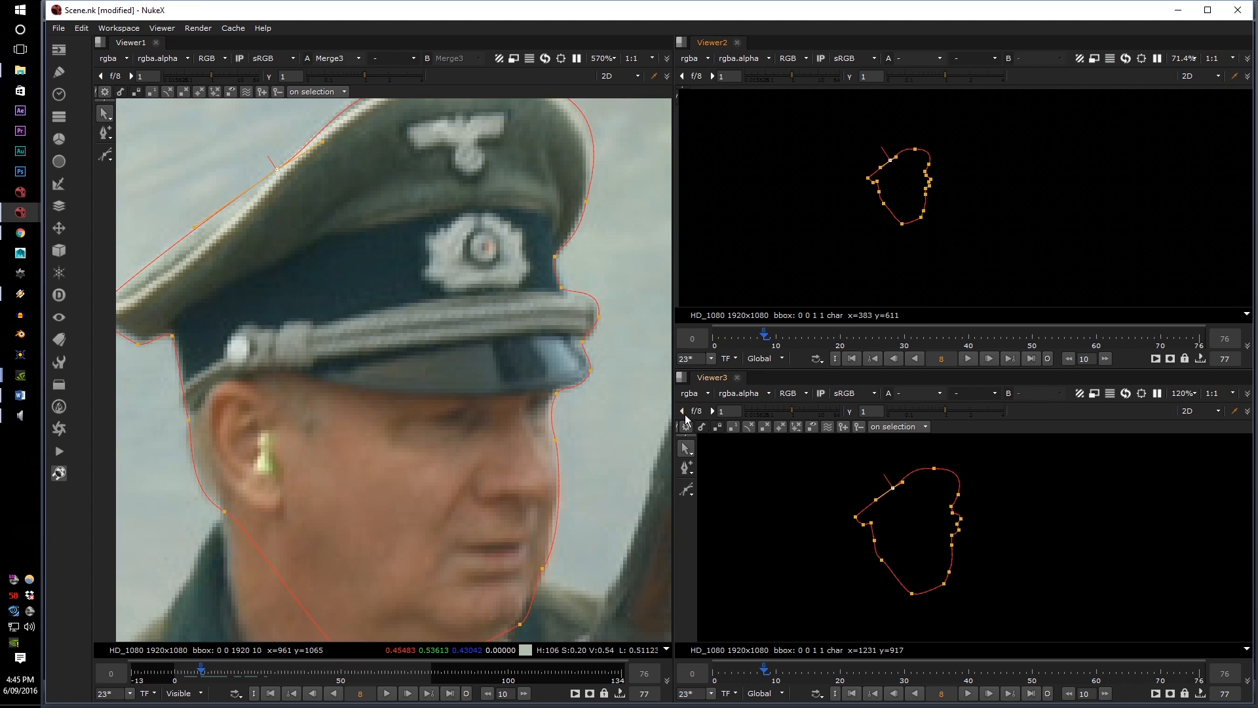
pyautogui.click(678, 429)
pyautogui.click(685, 432)
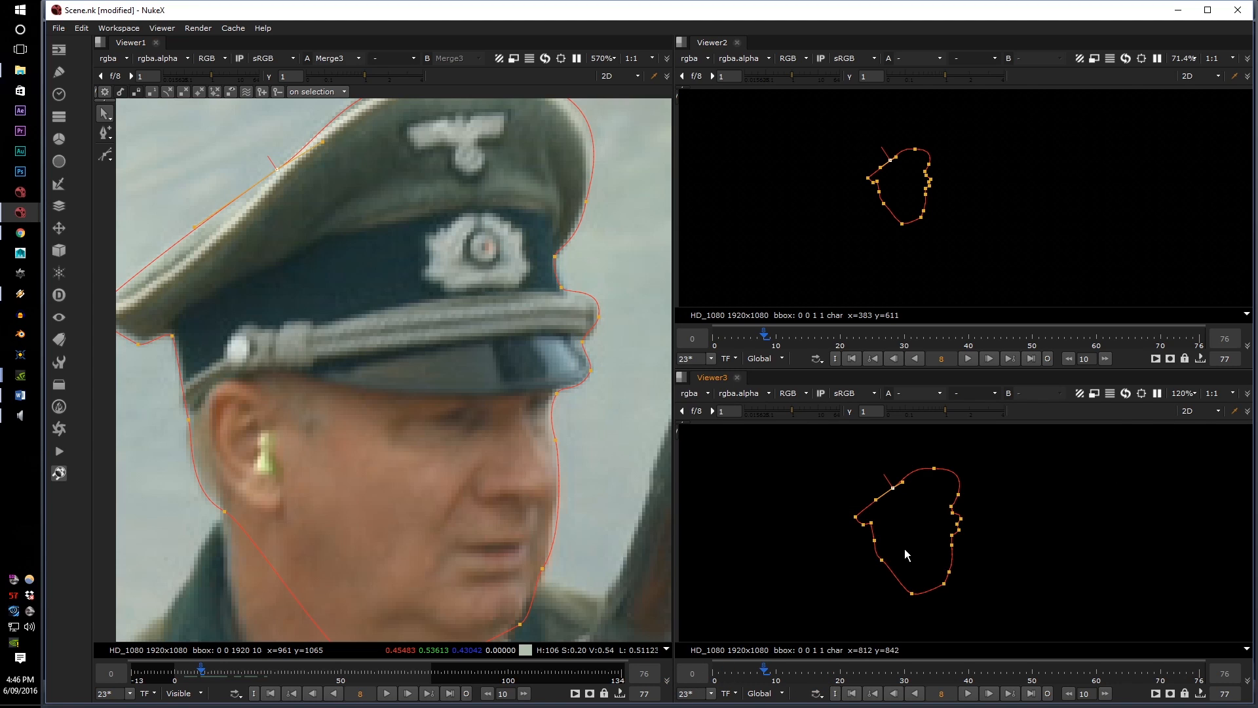
pyautogui.scroll(-3, 905, 548)
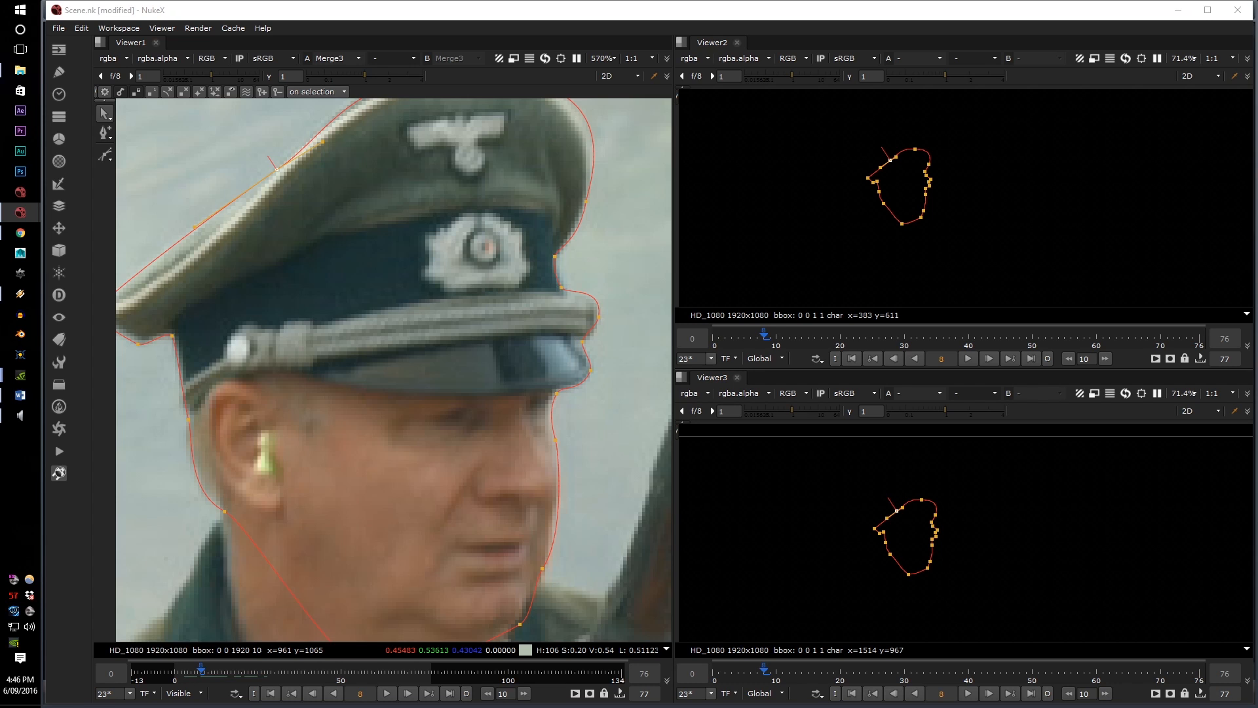
# Bring the floating Node Graph window over the viewers and examine the RED and GREY backdrop setups
pyautogui.moveTo(1255, 52); pyautogui.dragTo(664, 51)
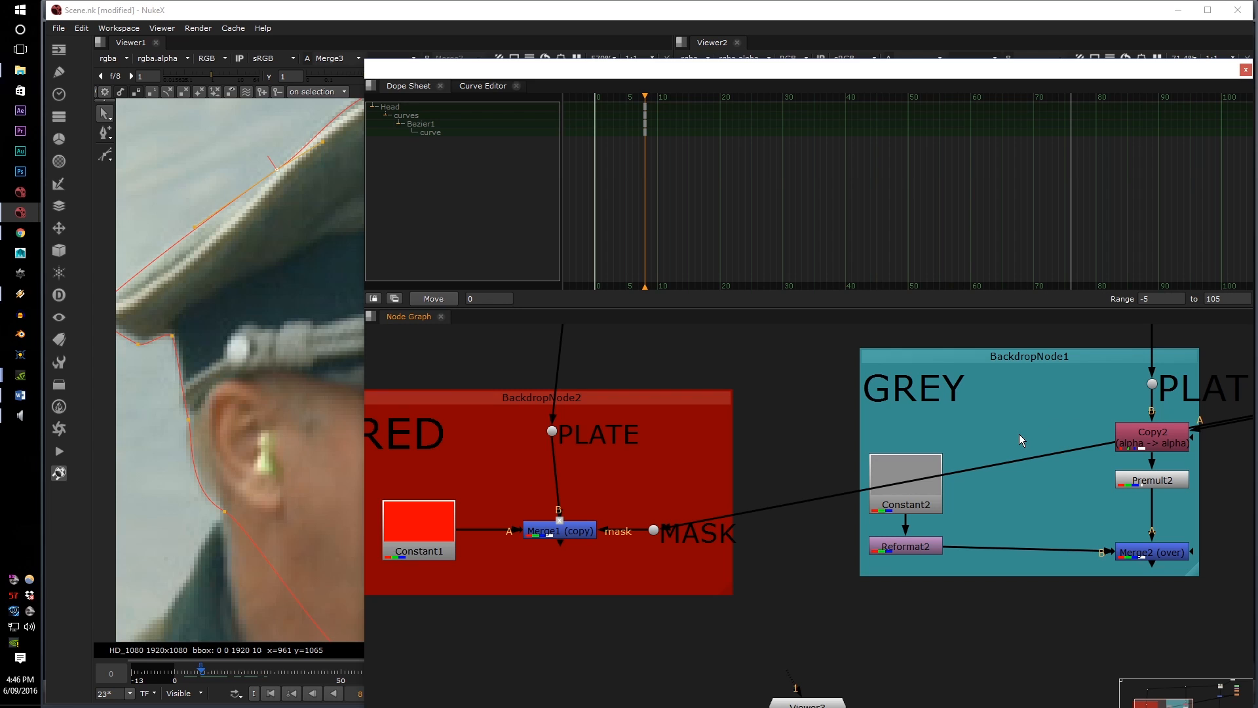
pyautogui.scroll(-3, 1020, 433)
pyautogui.moveTo(855, 501); pyautogui.dragTo(745, 556, button='middle')
pyautogui.scroll(3, 538, 482)
pyautogui.moveTo(751, 486); pyautogui.dragTo(462, 427, button='middle')
pyautogui.scroll(-3, 567, 443)
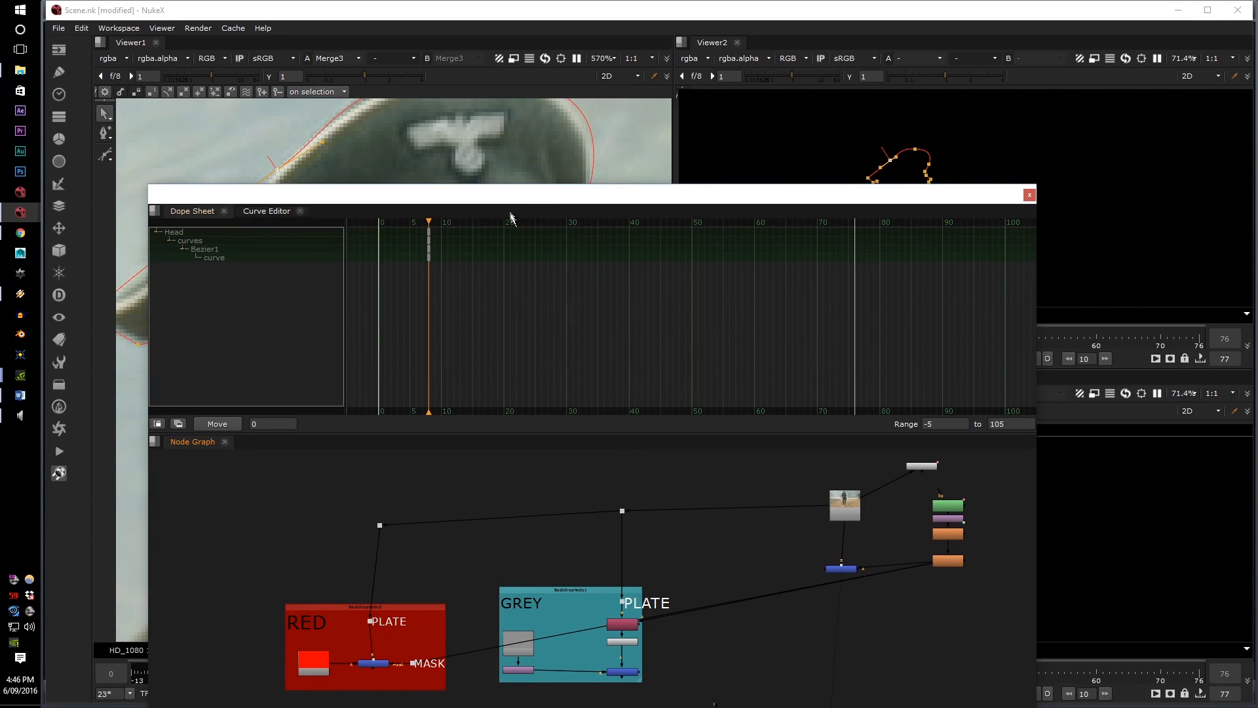
pyautogui.moveTo(619, 592); pyautogui.dragTo(591, 521, button='middle')
pyautogui.scroll(3, 635, 628)
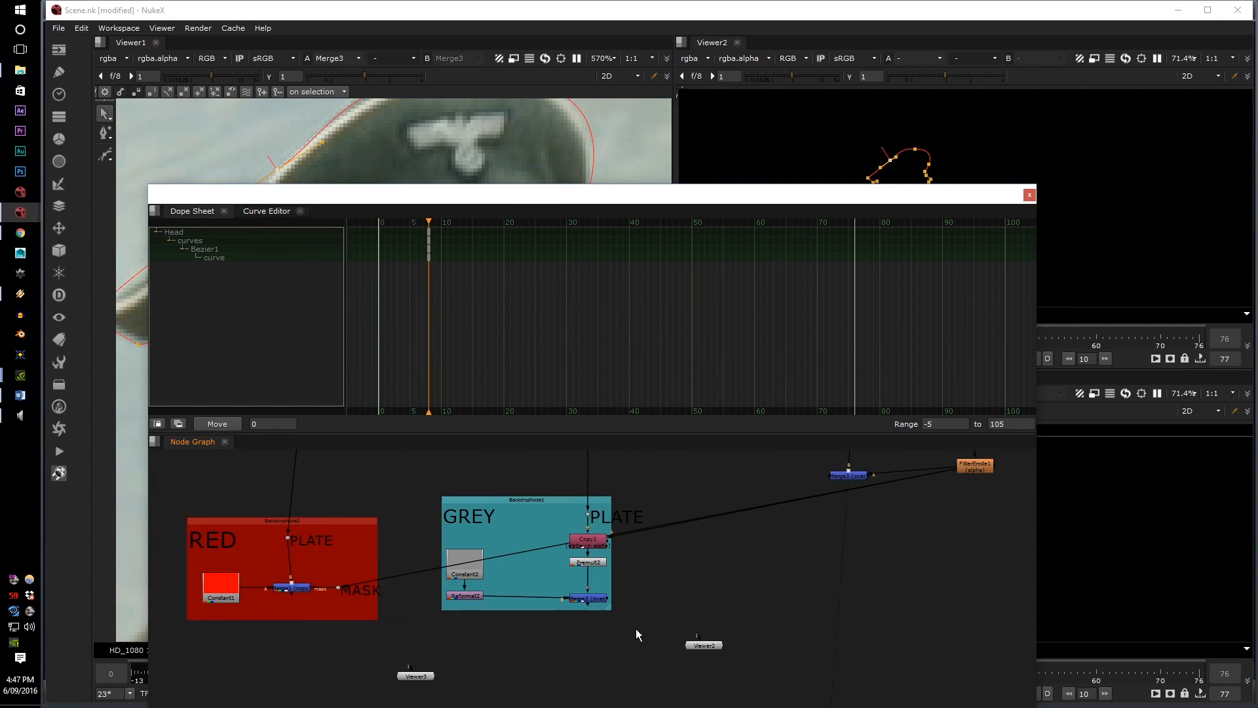
# Connect Viewer2 to Merge2 in the GREY setup and Viewer3 to Merge1 in the RED setup
pyautogui.moveTo(668, 190); pyautogui.dragTo(565, 198)
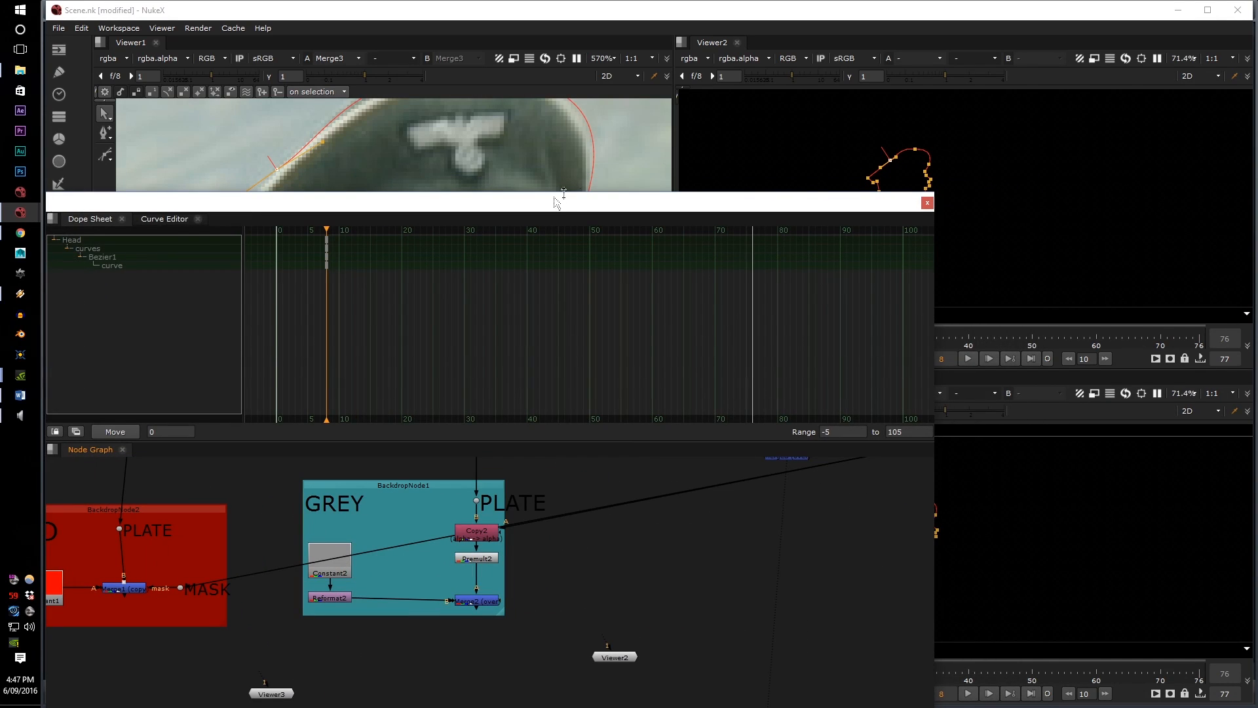
pyautogui.moveTo(805, 210); pyautogui.dragTo(957, 123)
pyautogui.moveTo(777, 576); pyautogui.dragTo(697, 599)
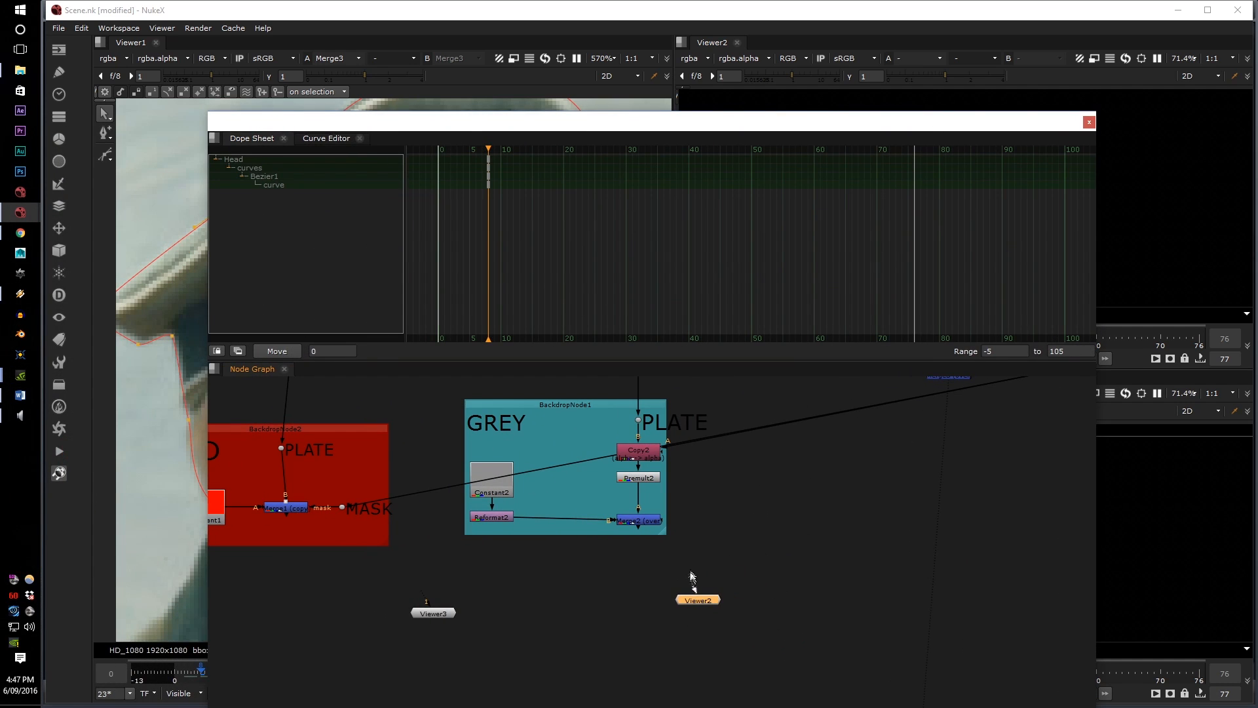
pyautogui.moveTo(428, 602); pyautogui.dragTo(295, 510)
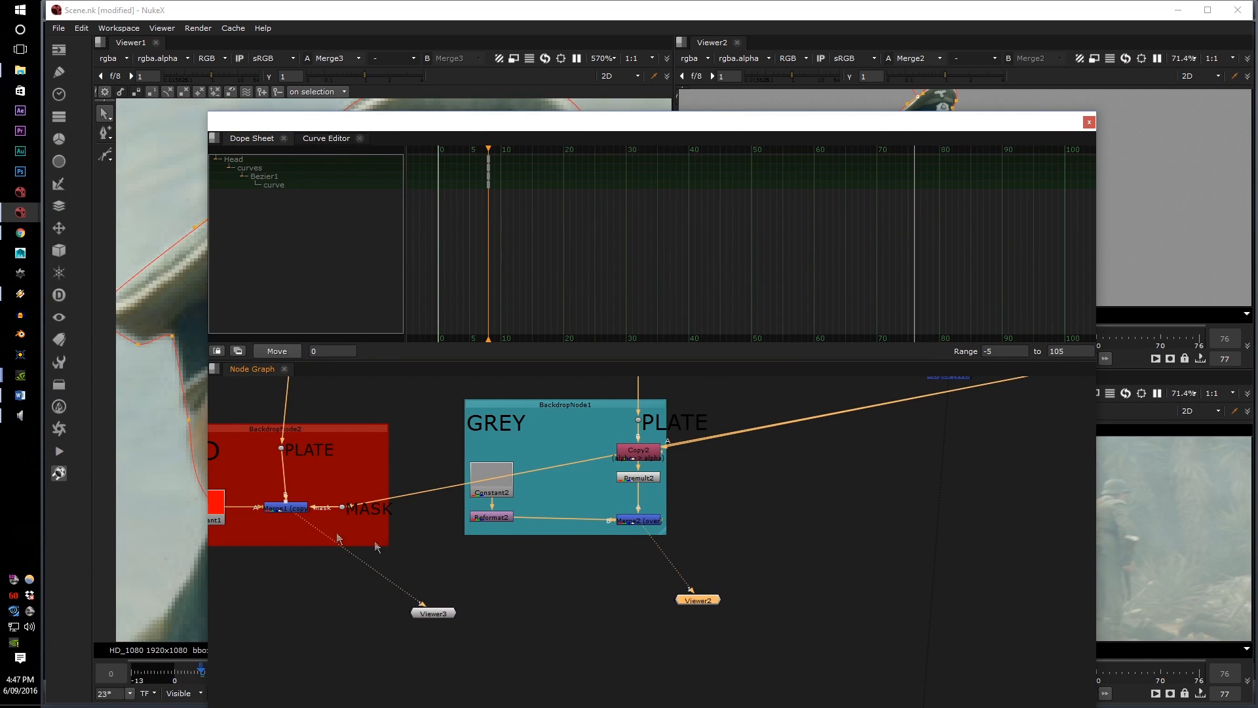
# Trace the connection from the Read2 plate to the PLATE dot in the GREY backdrop
pyautogui.scroll(-3, 393, 527)
pyautogui.moveTo(540, 544); pyautogui.dragTo(572, 612, button='middle')
pyautogui.click(576, 609)
pyautogui.scroll(3, 632, 575)
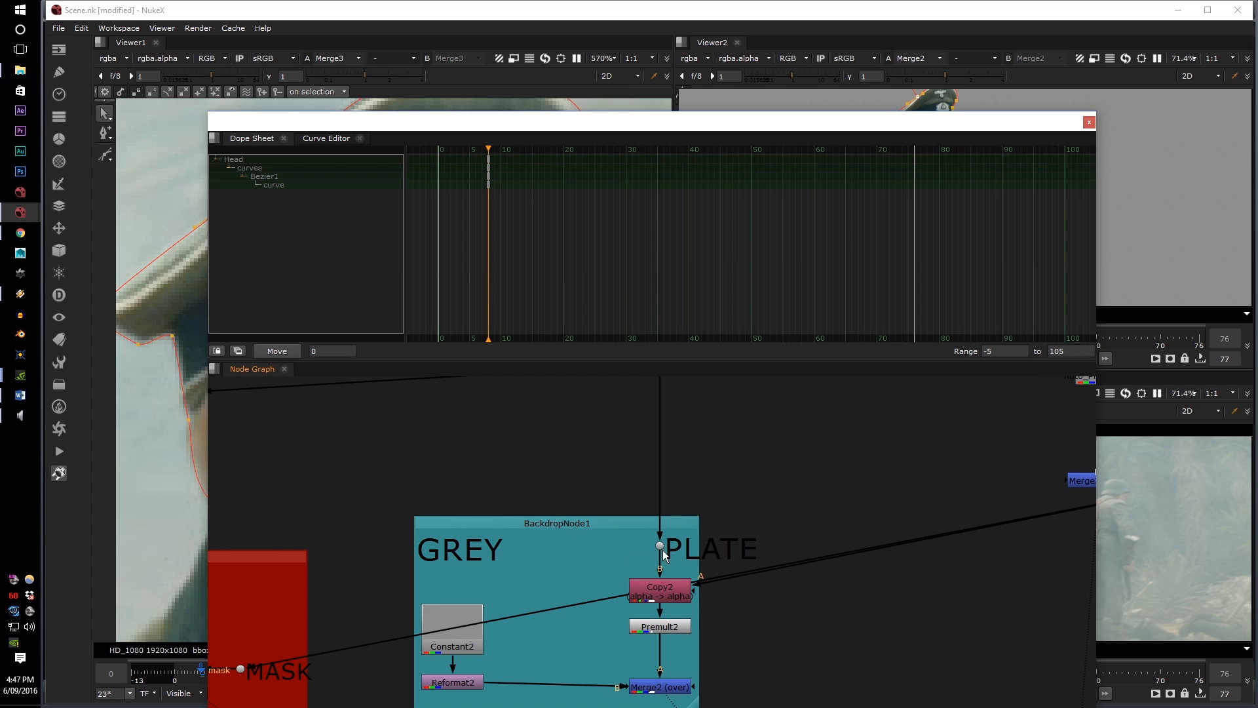
pyautogui.click(660, 547)
pyautogui.scroll(-2, 589, 601)
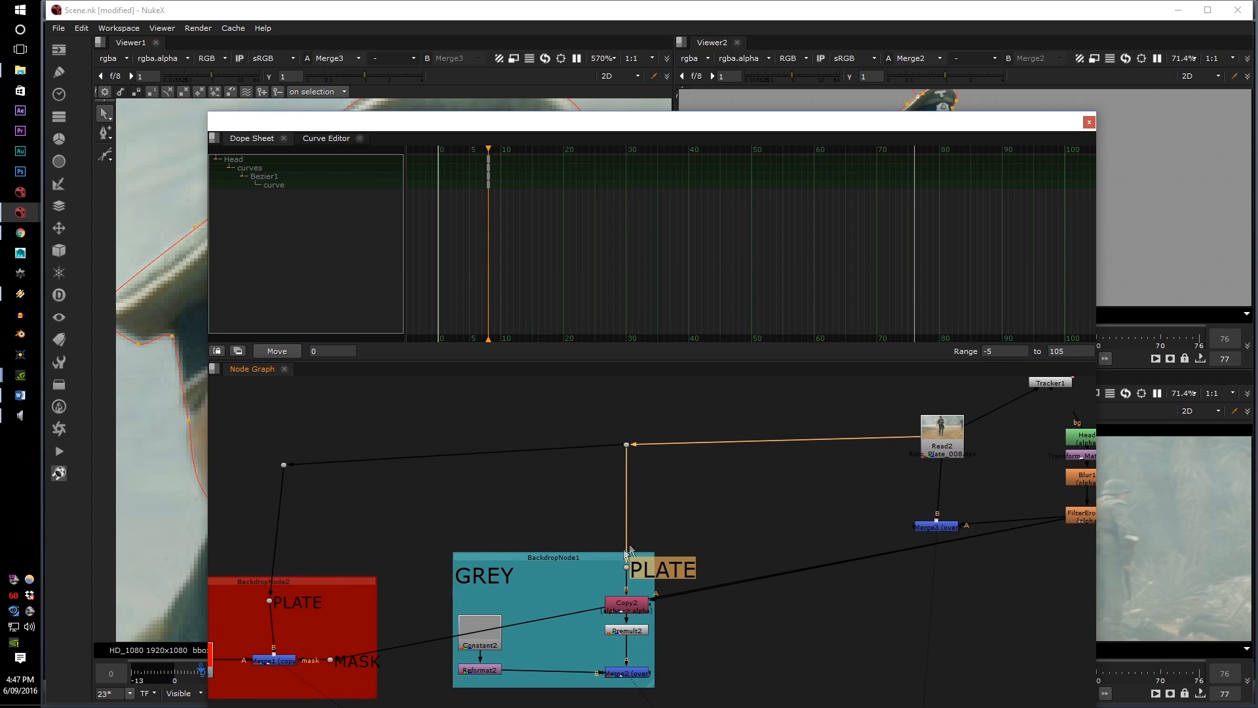
pyautogui.scroll(5, 633, 568)
pyautogui.scroll(-4, 557, 567)
pyautogui.moveTo(557, 610); pyautogui.dragTo(551, 516, button='middle')
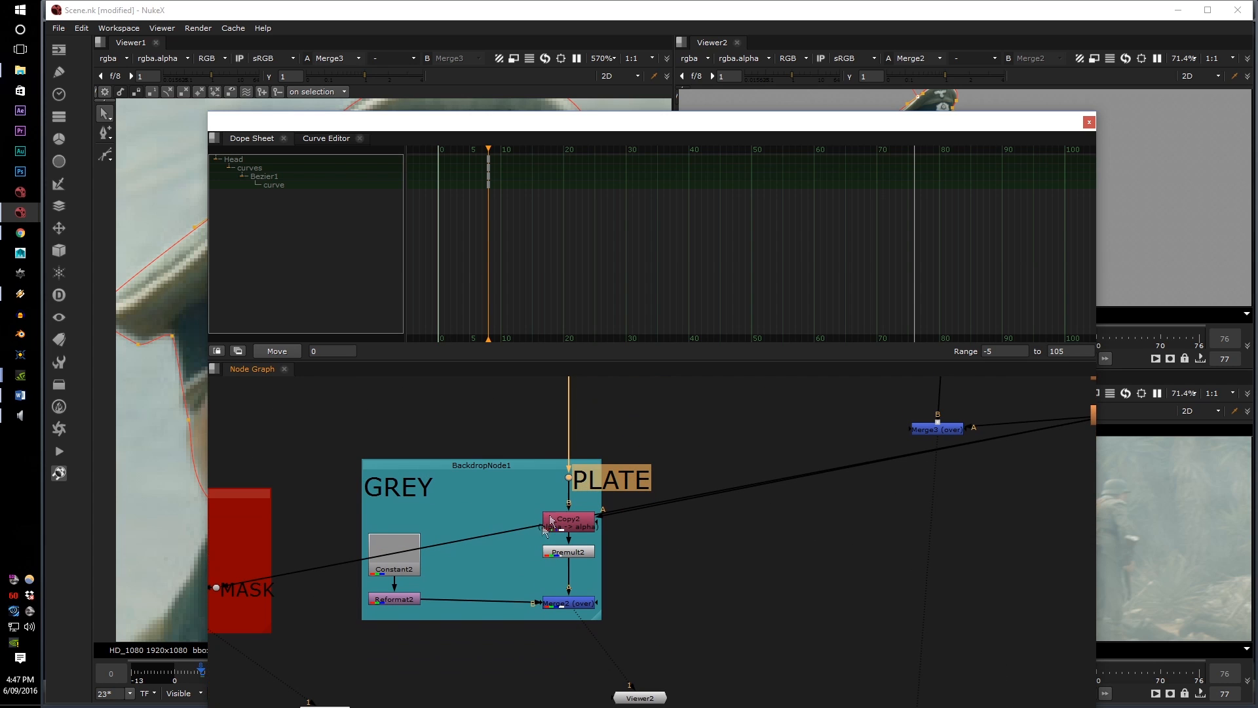
# Insert a dot labelled ROTO on the connection from FilterErode1 into Copy2 beside the GREY backdrop
pyautogui.scroll(2, 538, 593)
pyautogui.click(581, 506)
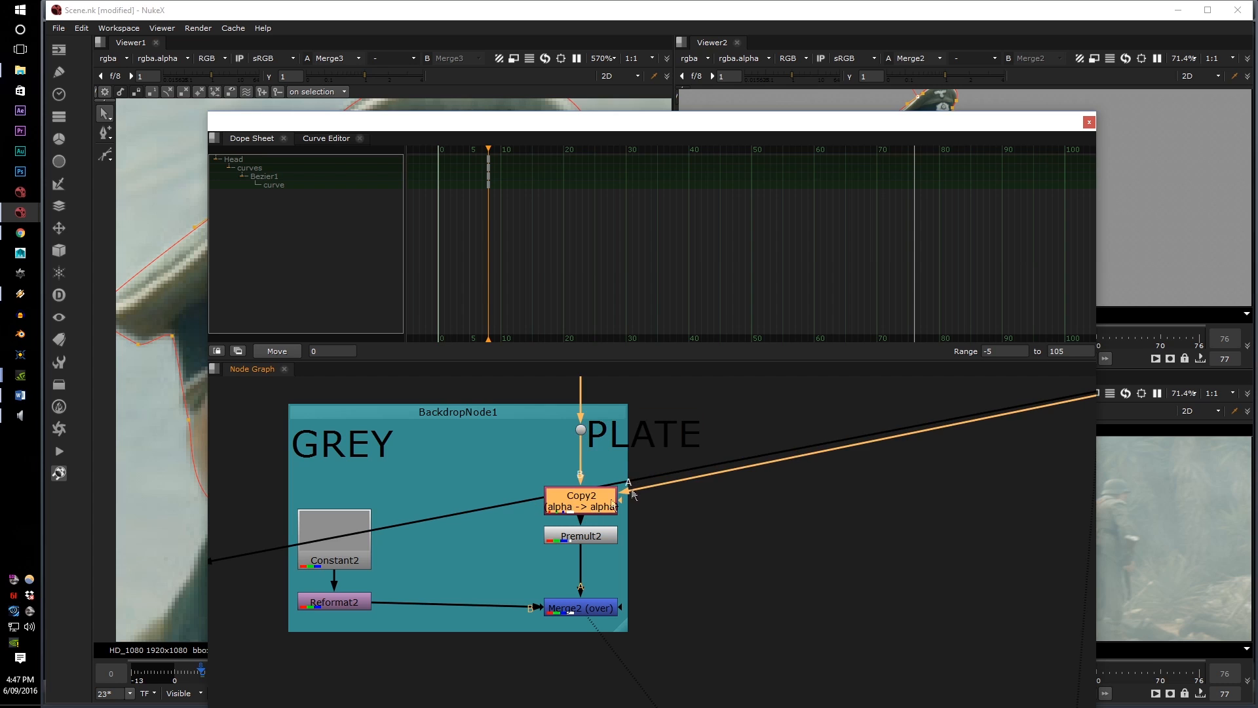
pyautogui.click(683, 519)
pyautogui.moveTo(683, 519); pyautogui.dragTo(680, 557, button='middle')
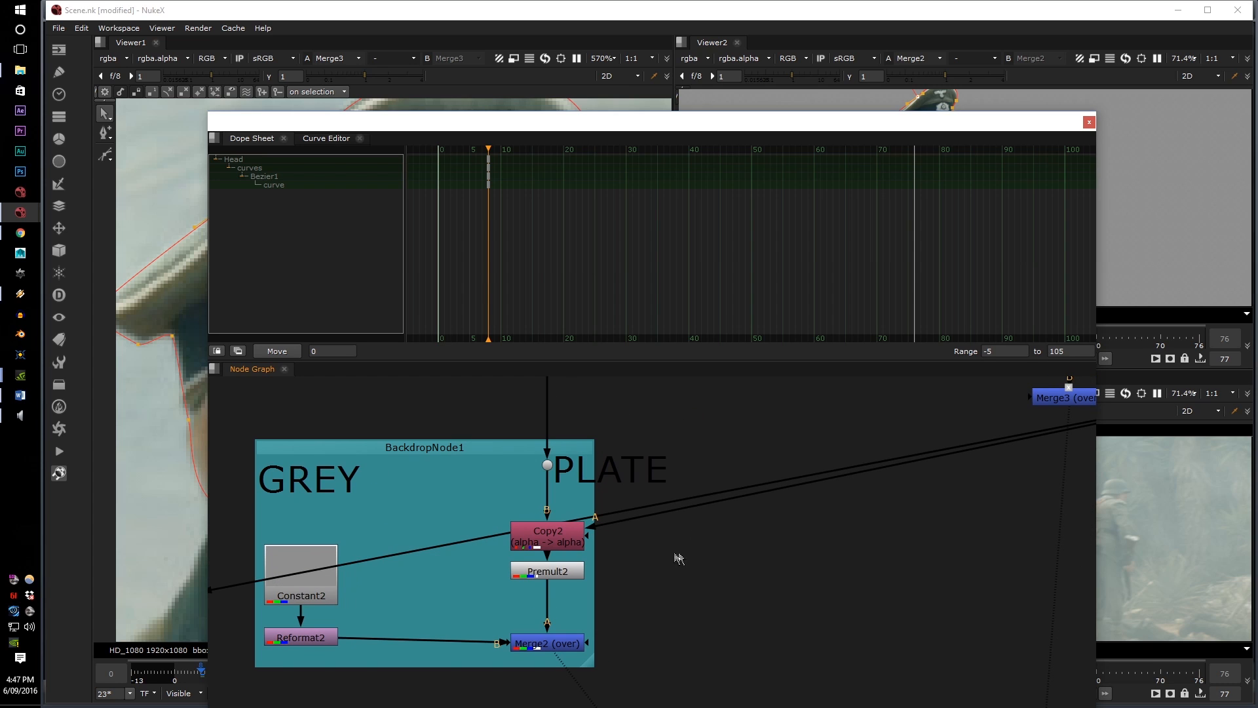
pyautogui.keyDown('ctrl'); pyautogui.click(685, 517); pyautogui.keyUp('ctrl')
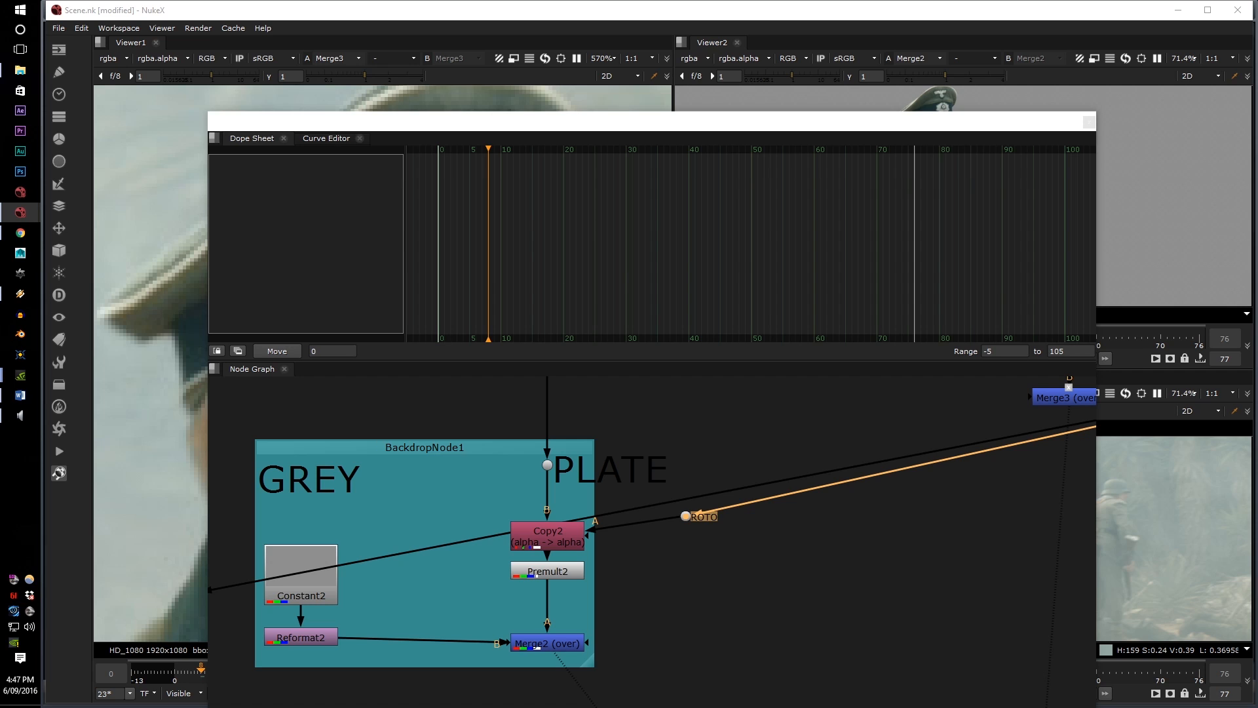
pyautogui.click(534, 645)
# Examine how the FilterErode1 output branches to Merge3, the GREY setup and the RED setup's mask
pyautogui.scroll(-2, 664, 553)
pyautogui.click(709, 566)
pyautogui.moveTo(698, 565); pyautogui.dragTo(522, 644, button='middle')
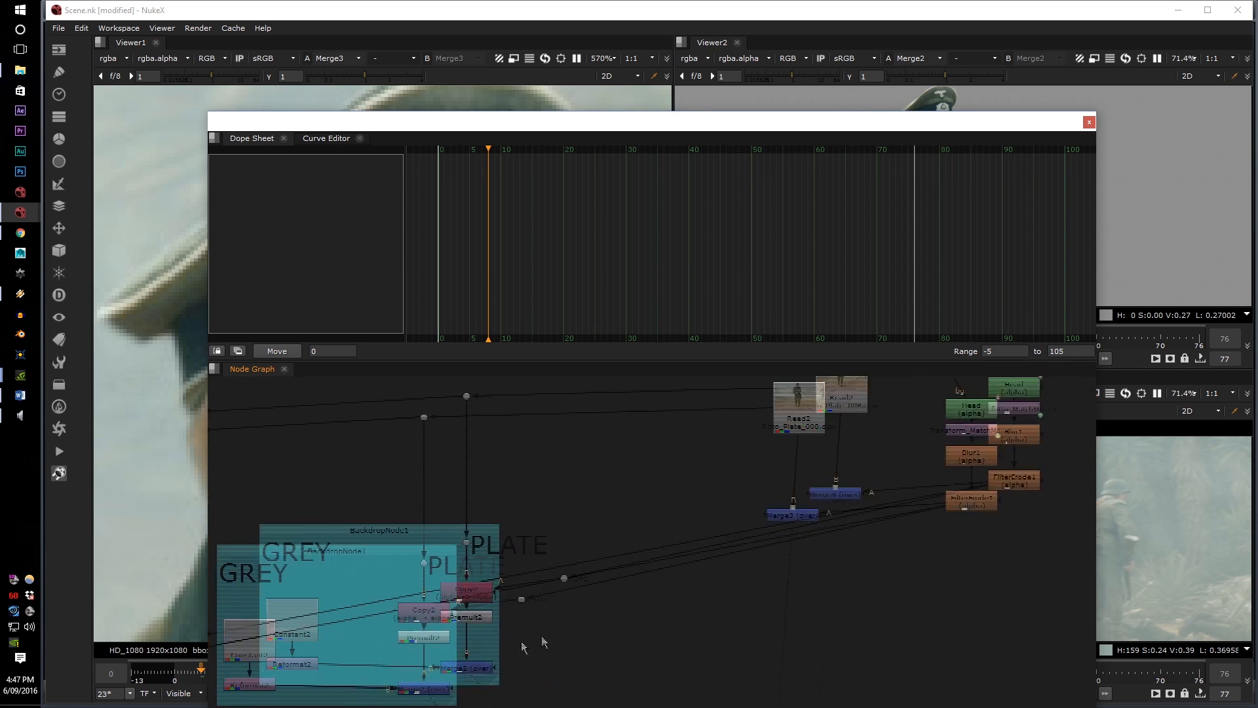
pyautogui.scroll(4, 858, 557)
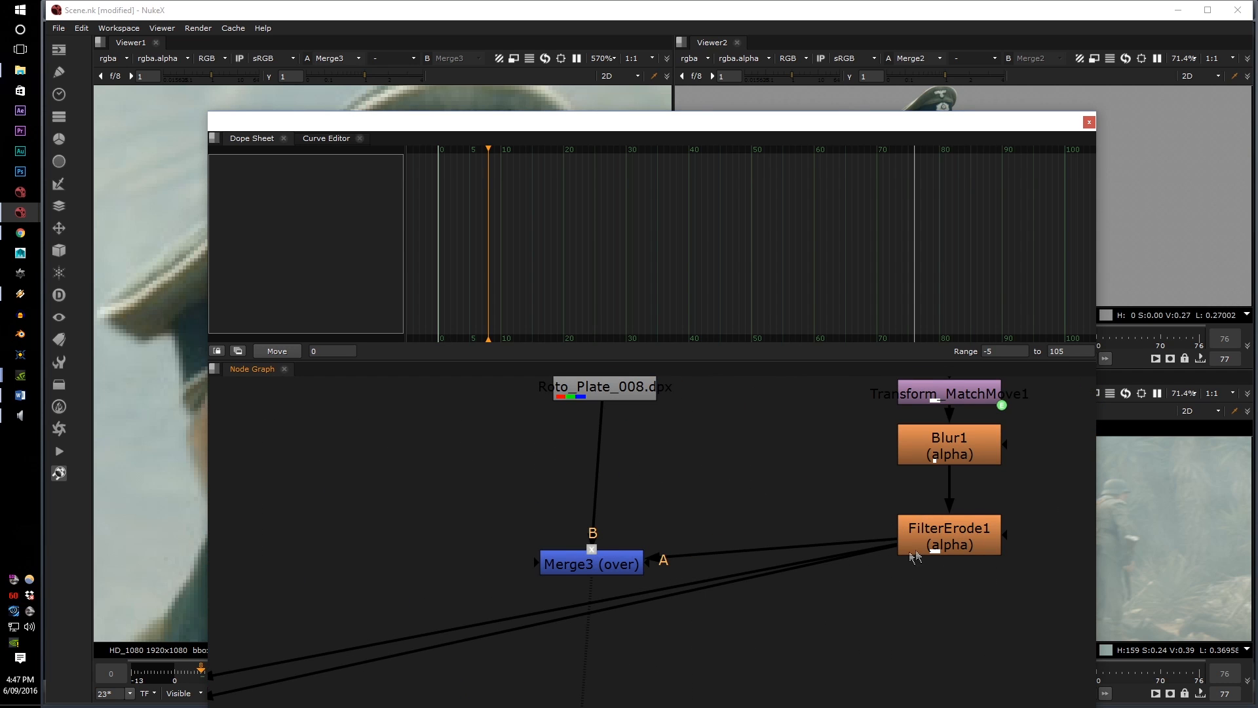
pyautogui.scroll(-4, 913, 557)
pyautogui.moveTo(633, 597); pyautogui.dragTo(696, 569, button='middle')
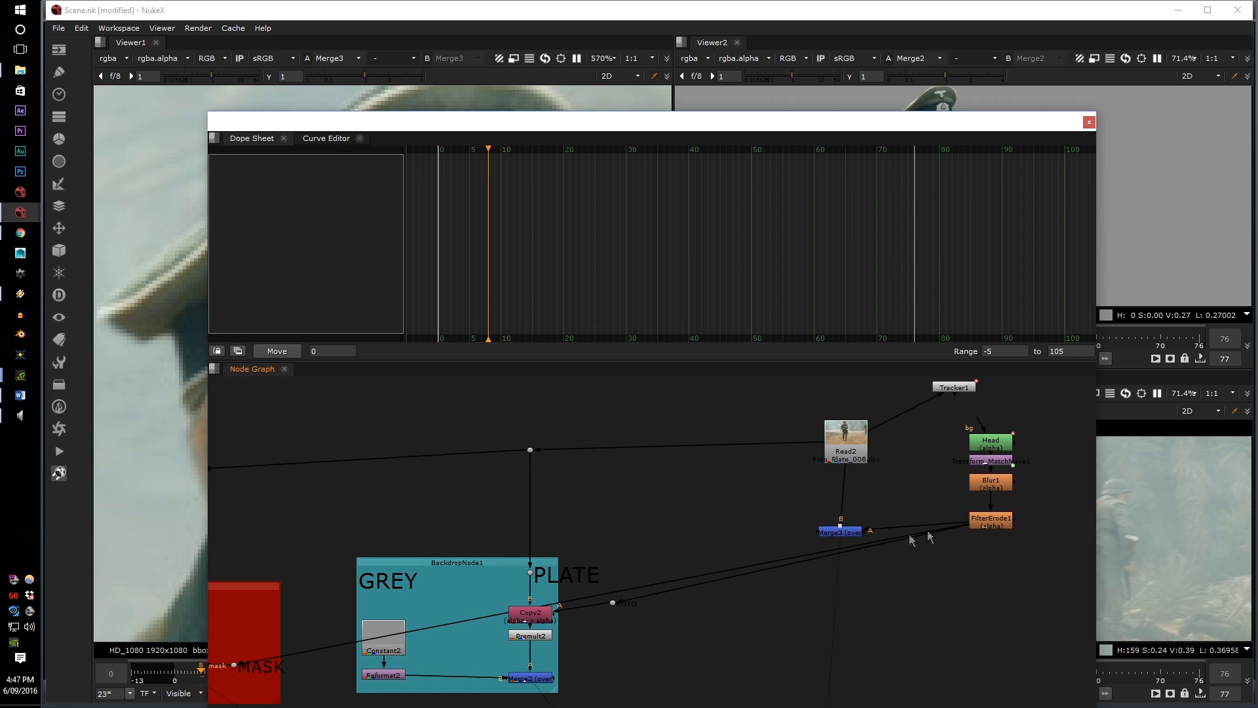
pyautogui.moveTo(591, 630); pyautogui.dragTo(792, 611, button='middle')
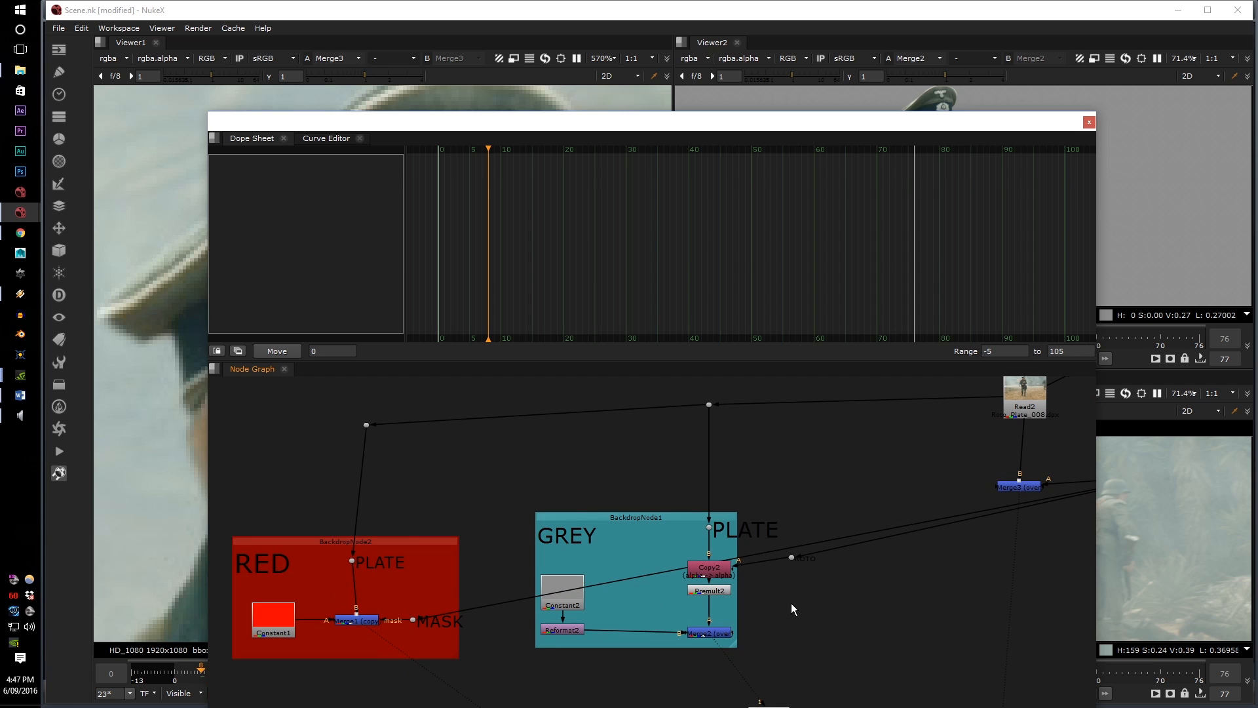
pyautogui.moveTo(699, 615); pyautogui.dragTo(742, 594, button='middle')
pyautogui.moveTo(553, 612); pyautogui.dragTo(568, 605, button='middle')
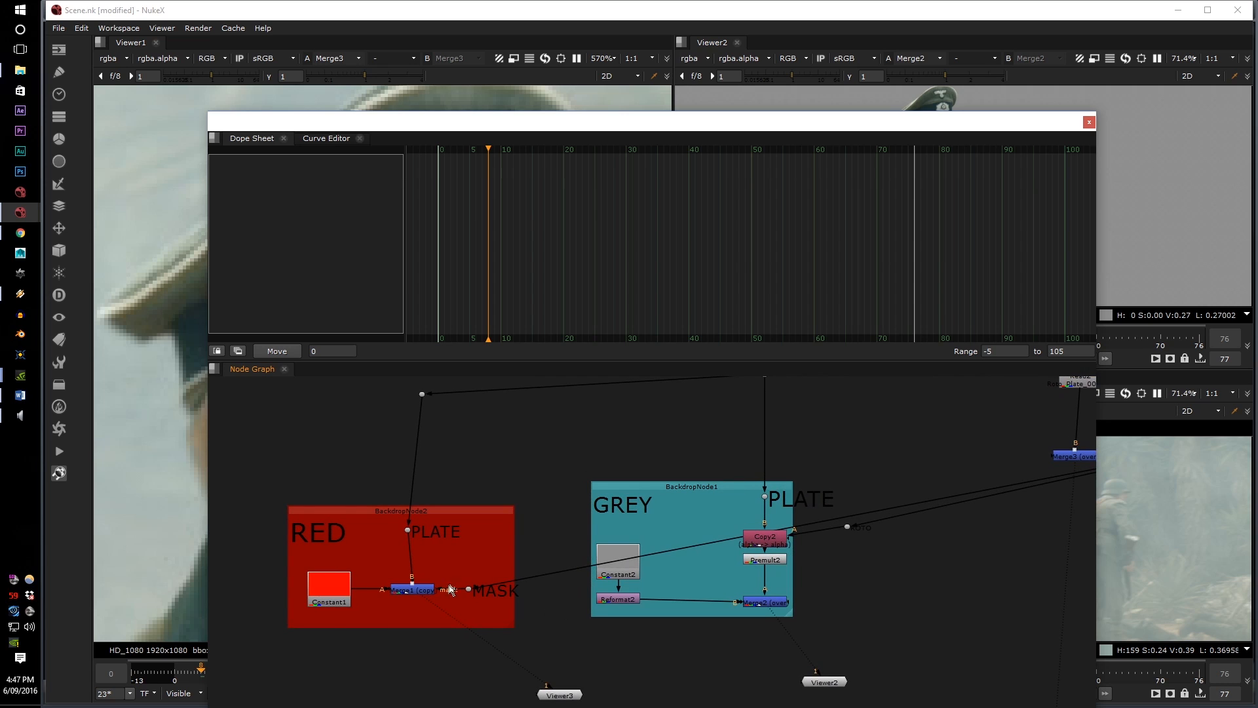
# Reposition the MASK and PLATE dots slightly around Merge1 in the RED backdrop
pyautogui.scroll(3, 469, 599)
pyautogui.moveTo(469, 598); pyautogui.dragTo(481, 597, button='middle')
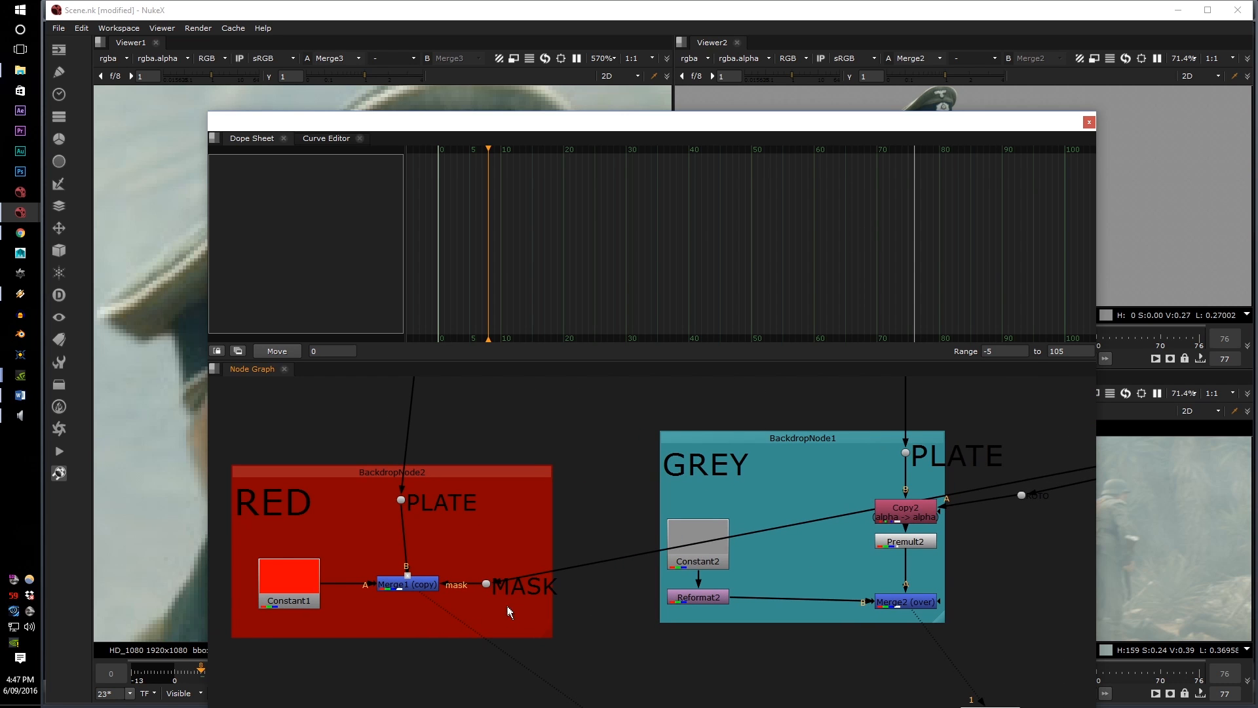
pyautogui.moveTo(488, 585); pyautogui.dragTo(500, 585)
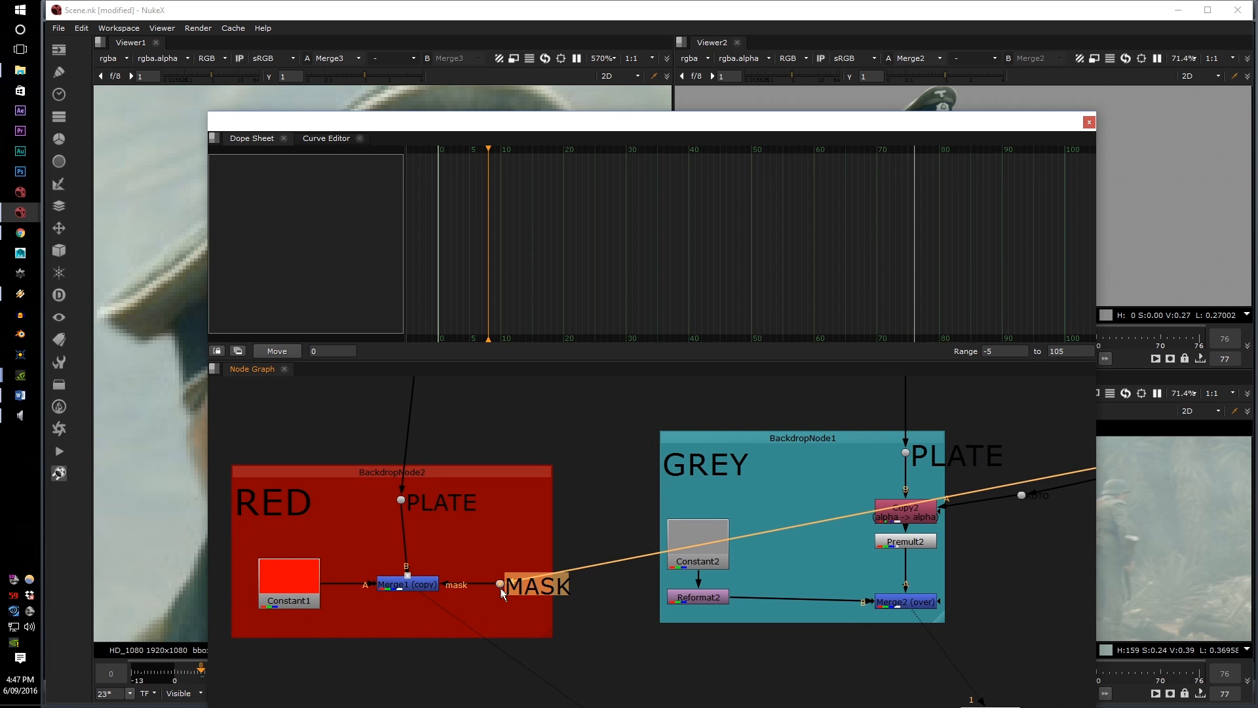
pyautogui.moveTo(518, 611); pyautogui.dragTo(600, 614, button='middle')
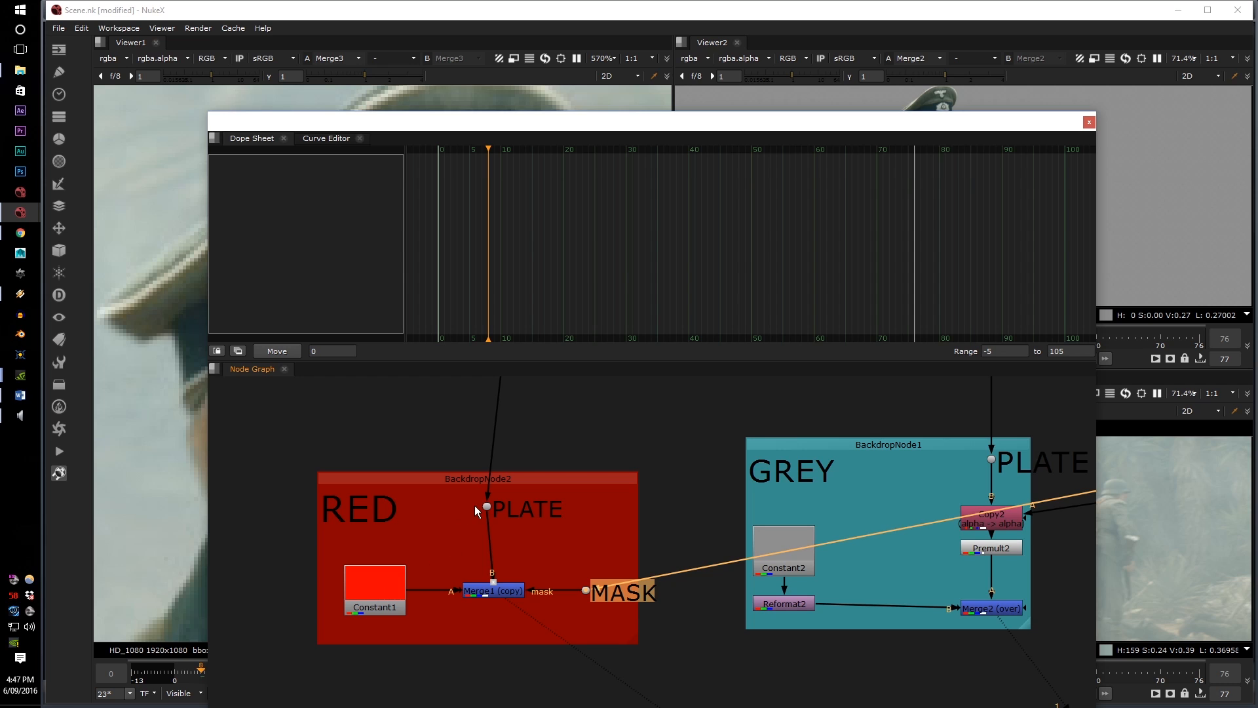
pyautogui.scroll(3, 477, 505)
pyautogui.moveTo(496, 510)
pyautogui.mouseDown()
pyautogui.moveTo(520, 487)
pyautogui.moveTo(515, 501)
pyautogui.mouseUp()
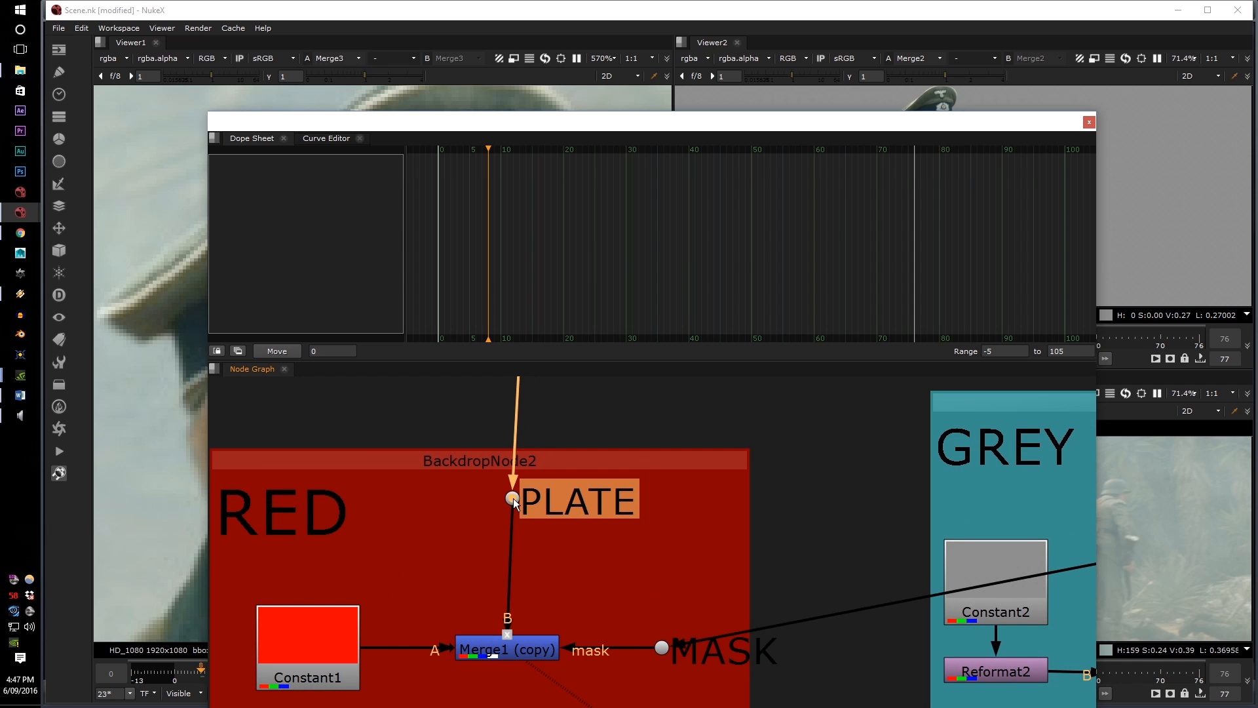
pyautogui.moveTo(690, 576); pyautogui.dragTo(684, 502, button='middle')
pyautogui.click(663, 580)
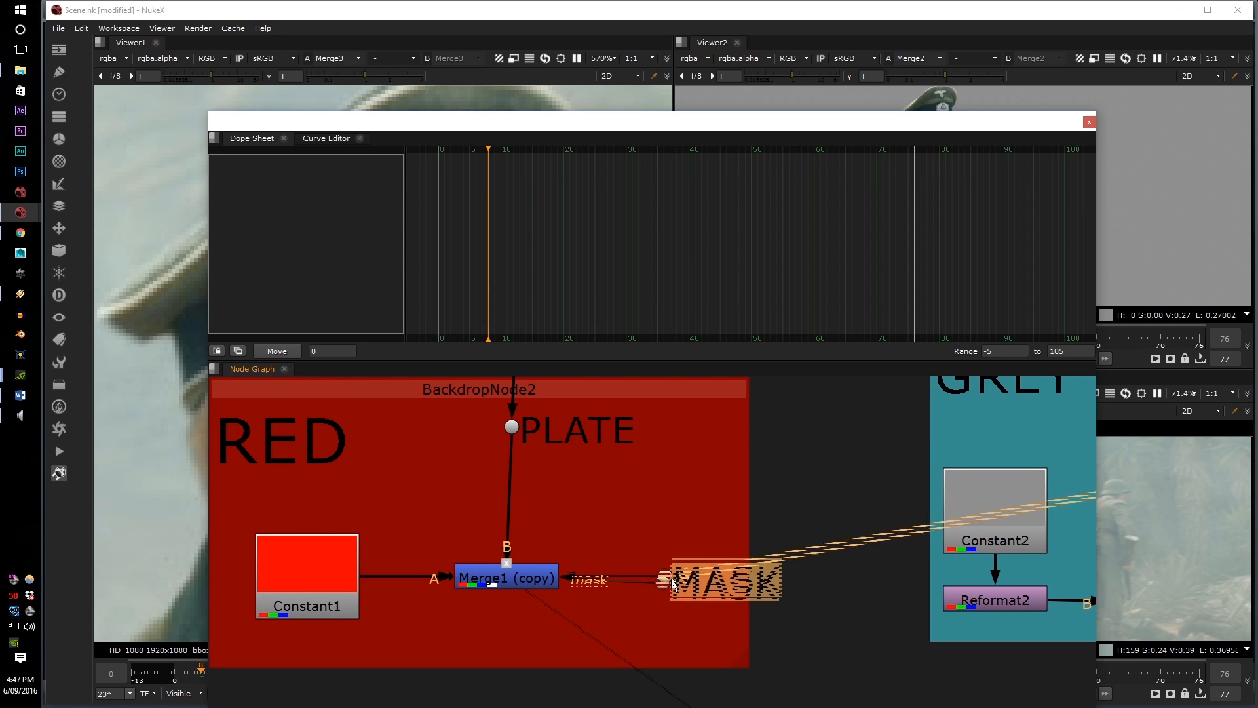
pyautogui.scroll(-5, 387, 593)
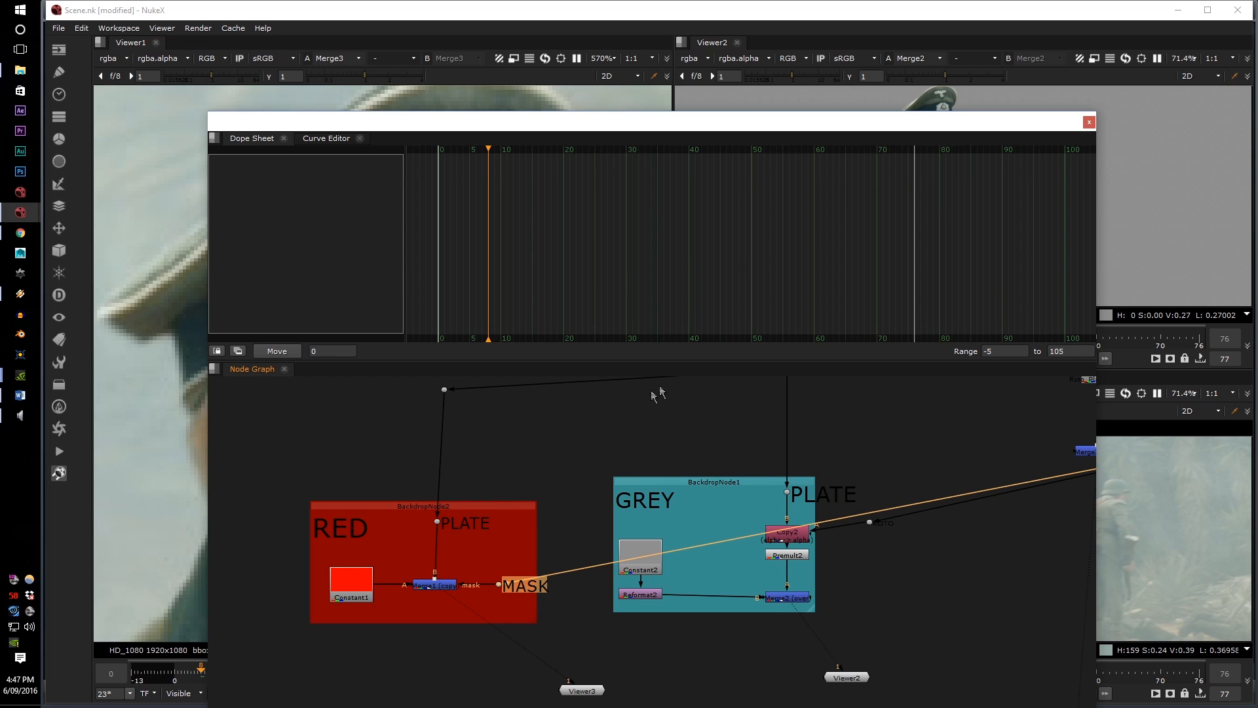
# Move the floating Node Graph window off the viewers and inspect the head cutout over grey in Viewer2, toggling the overlay
pyautogui.moveTo(616, 127); pyautogui.dragTo(590, 707)
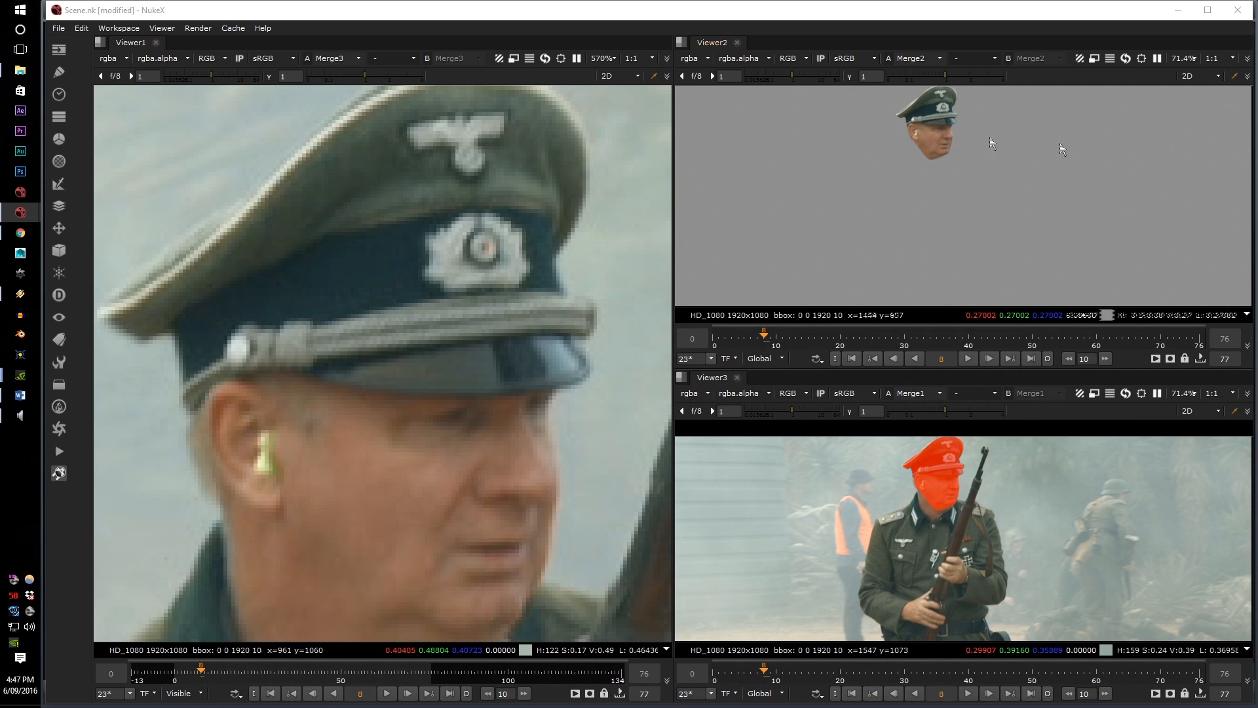
pyautogui.moveTo(929, 103); pyautogui.dragTo(872, 173, button='middle')
pyautogui.press('q')
pyautogui.scroll(4, 865, 193)
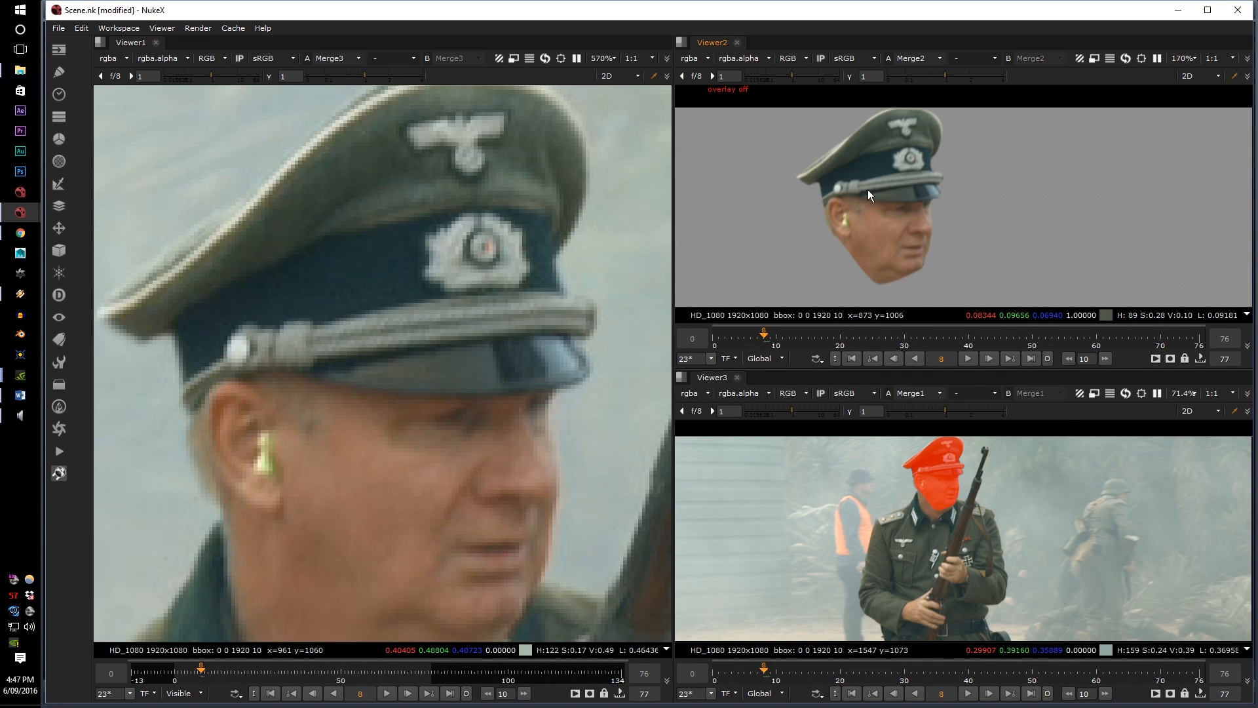
pyautogui.press('q')
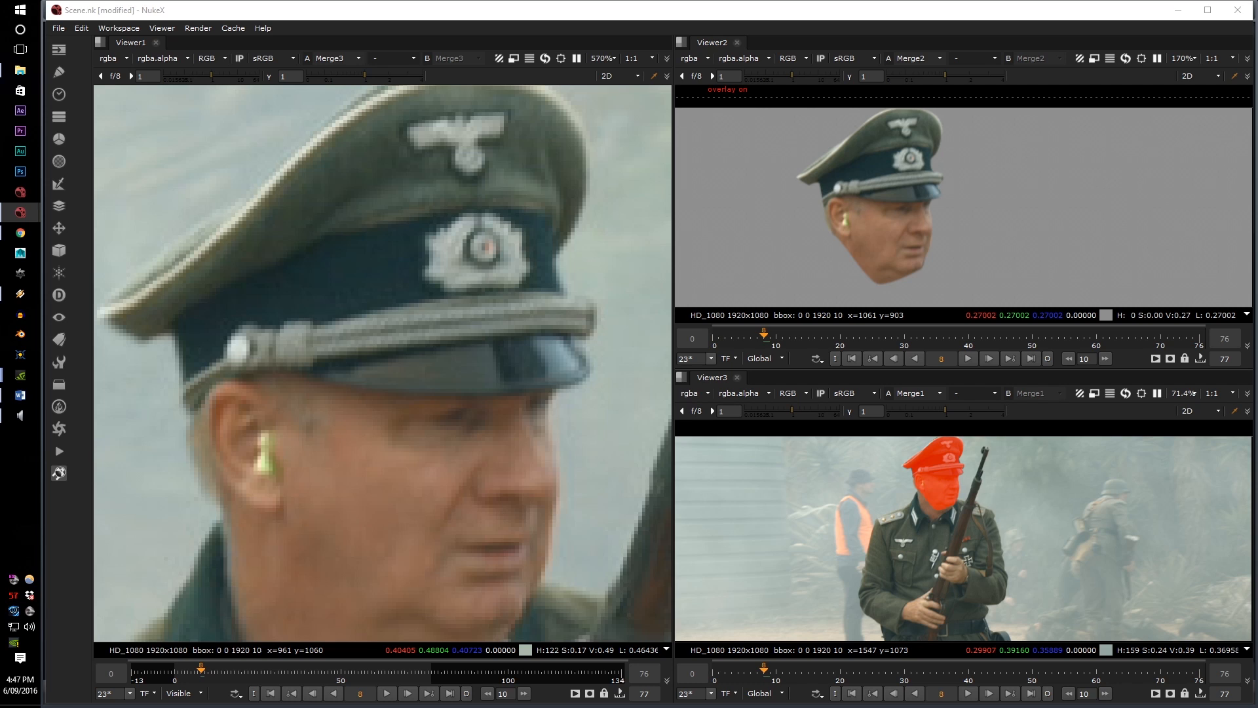
pyautogui.moveTo(831, 171); pyautogui.dragTo(817, 220, button='middle')
pyautogui.press('q')
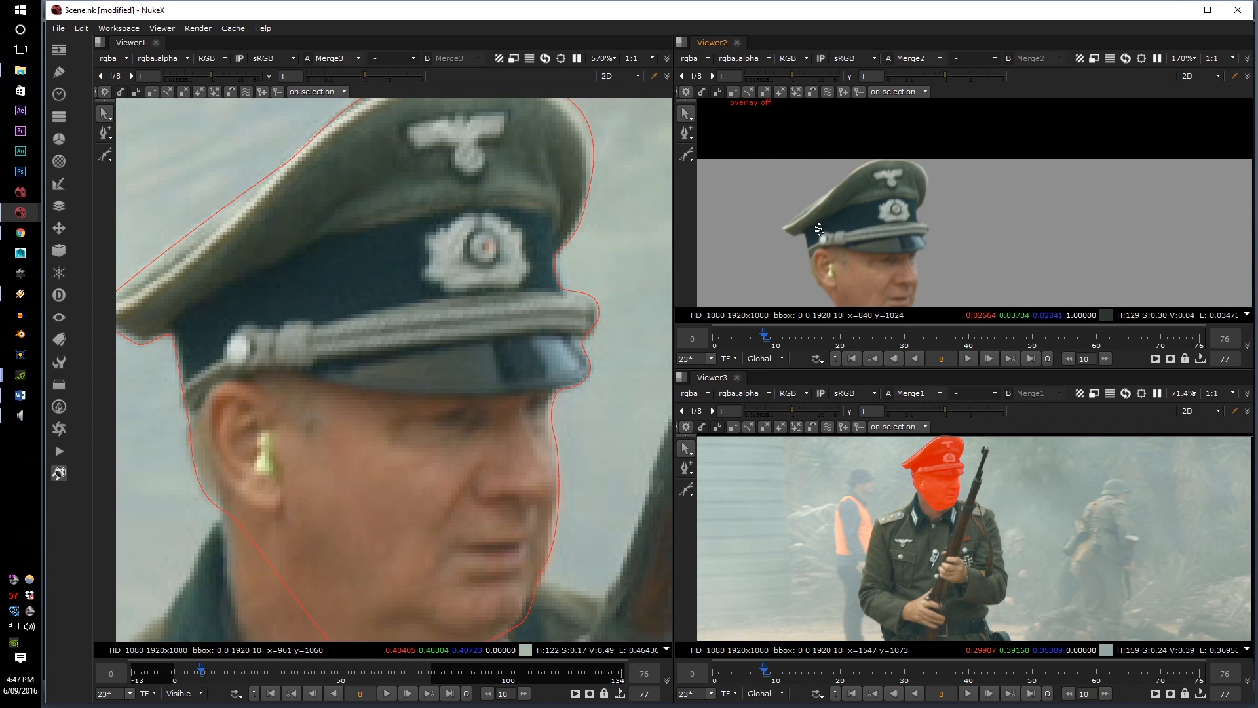
# Turn off the overlay in Viewer3 and inspect the red matte around the soldier's cap and face, reframing the head in Viewer2 as well
pyautogui.scroll(3, 937, 528)
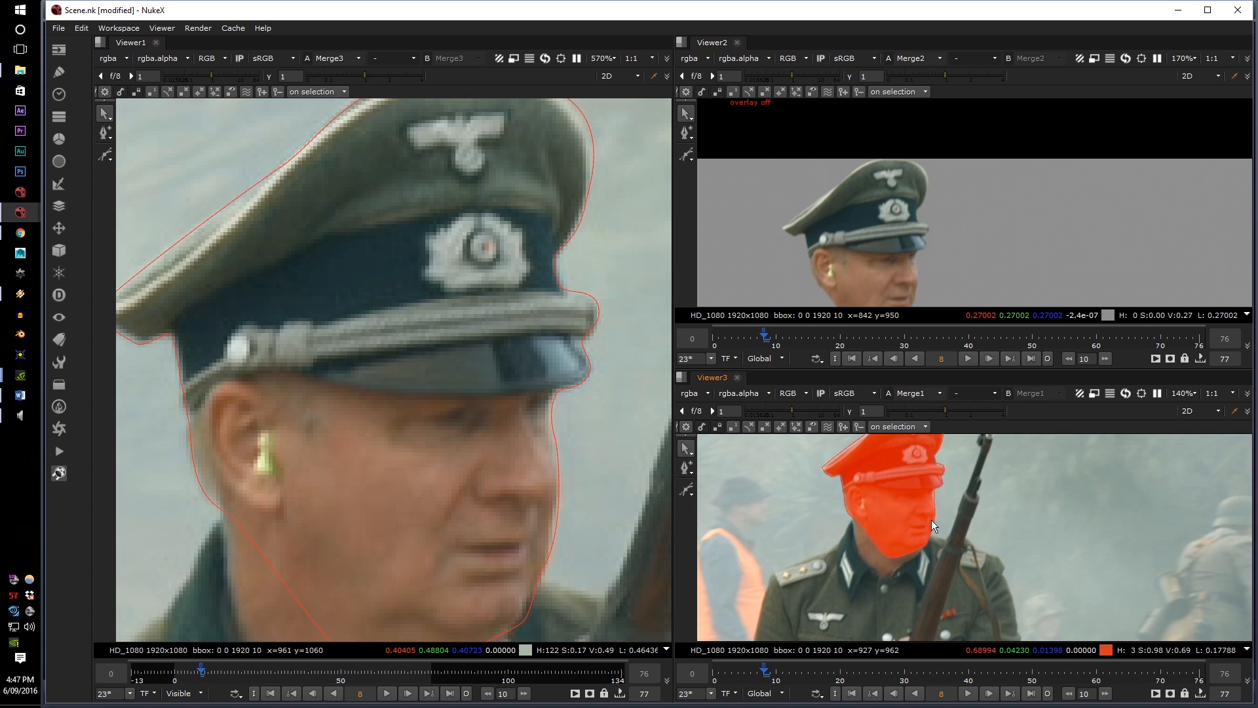
pyautogui.press('q')
pyautogui.scroll(3, 901, 498)
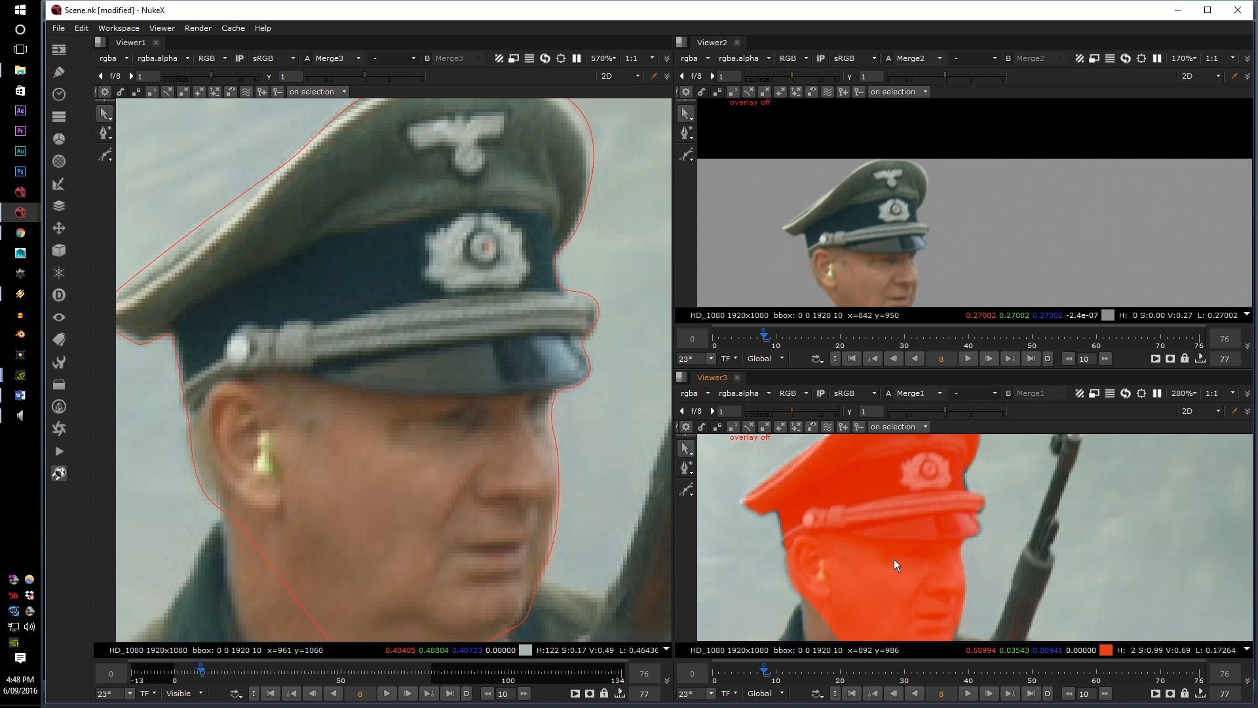
pyautogui.scroll(-2, 894, 559)
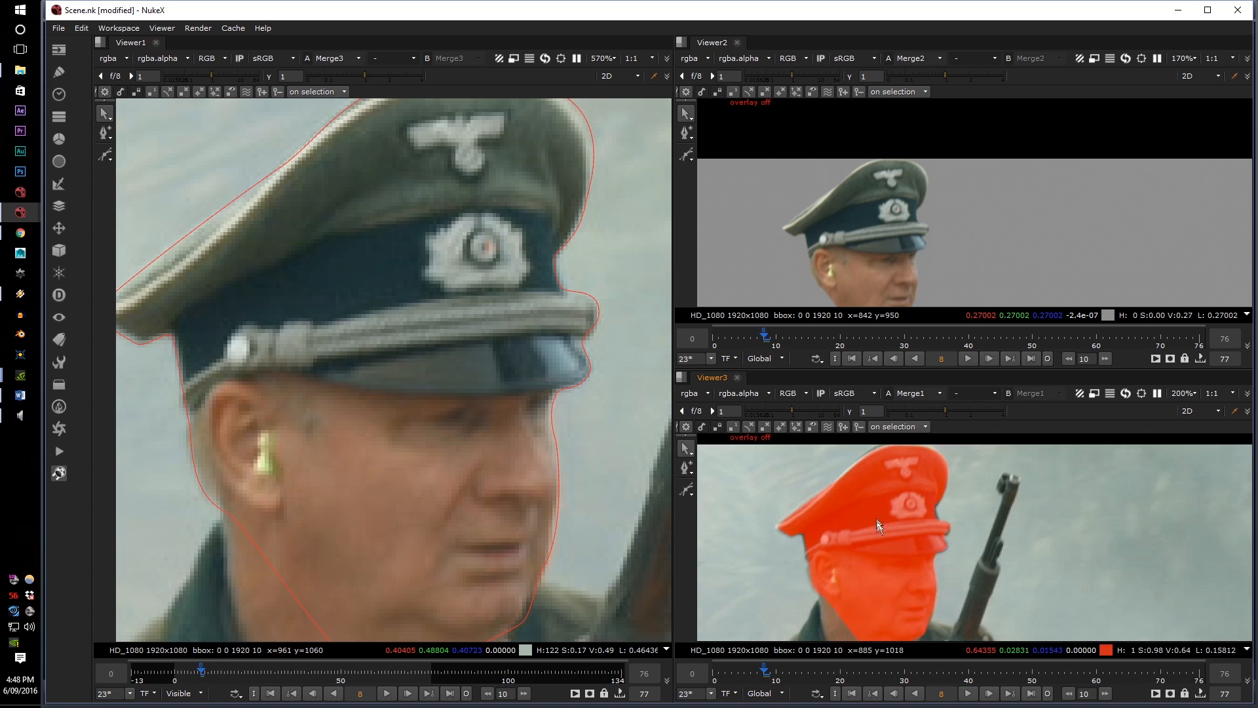
pyautogui.moveTo(878, 247); pyautogui.dragTo(849, 221, button='middle')
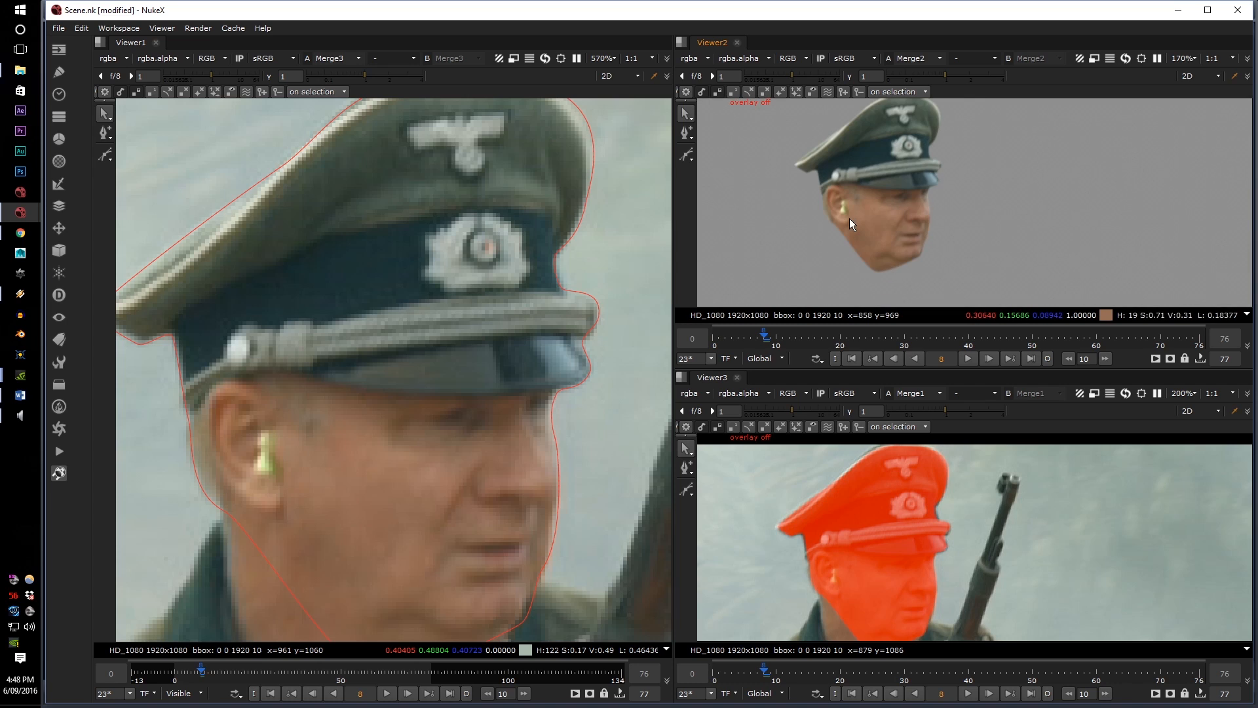
pyautogui.moveTo(991, 555); pyautogui.dragTo(1024, 534, button='middle')
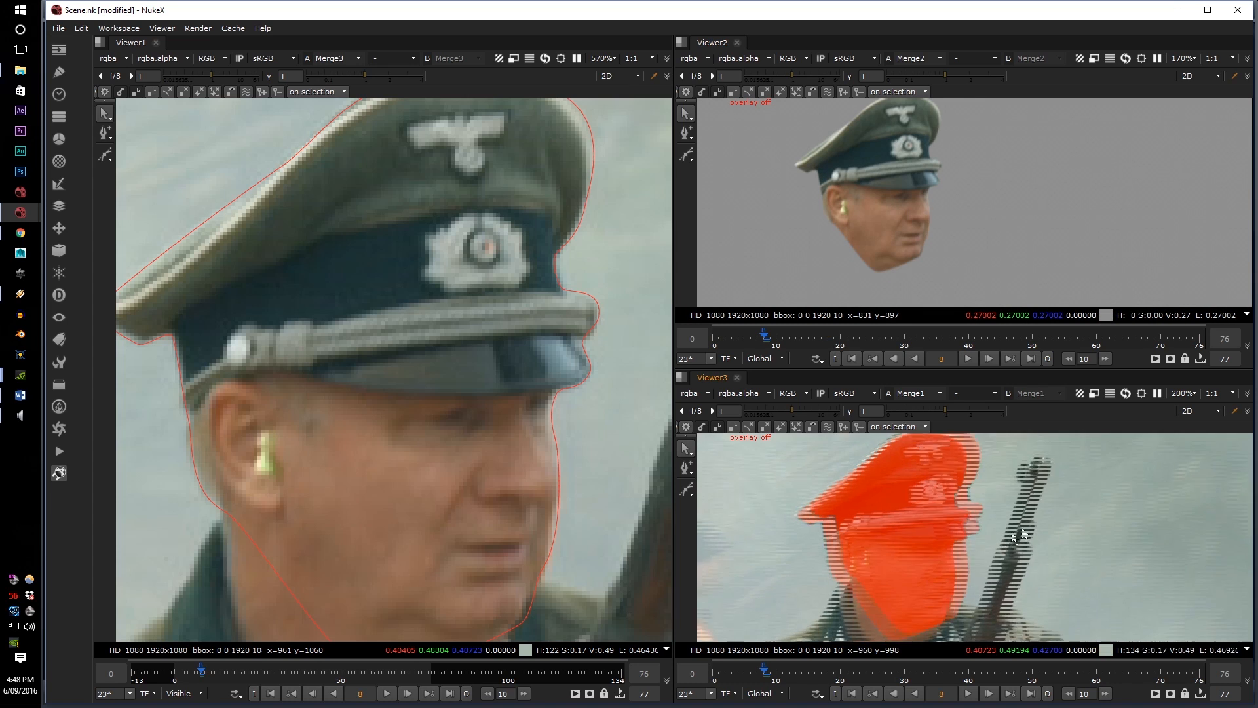
pyautogui.scroll(2, 922, 529)
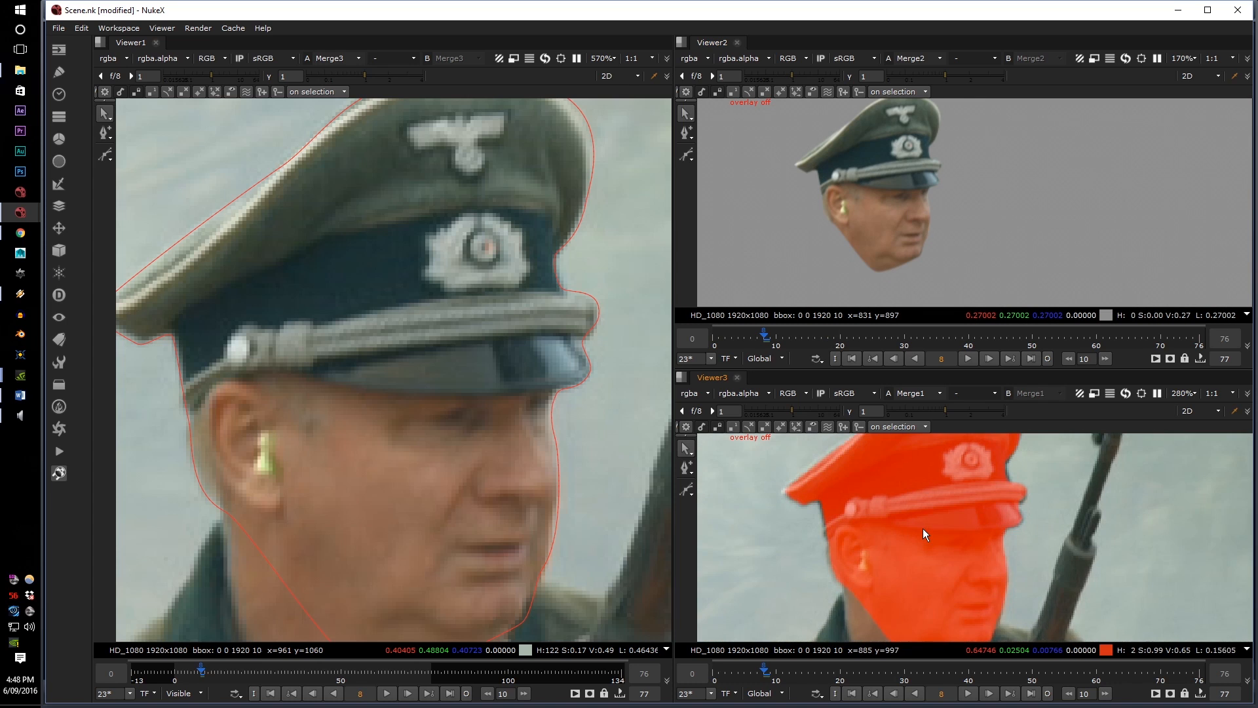
pyautogui.scroll(-1, 923, 528)
# Inspect the edges of the cap and head cutout over grey in Viewer2, from the rear brim down to the chin
pyautogui.scroll(3, 835, 170)
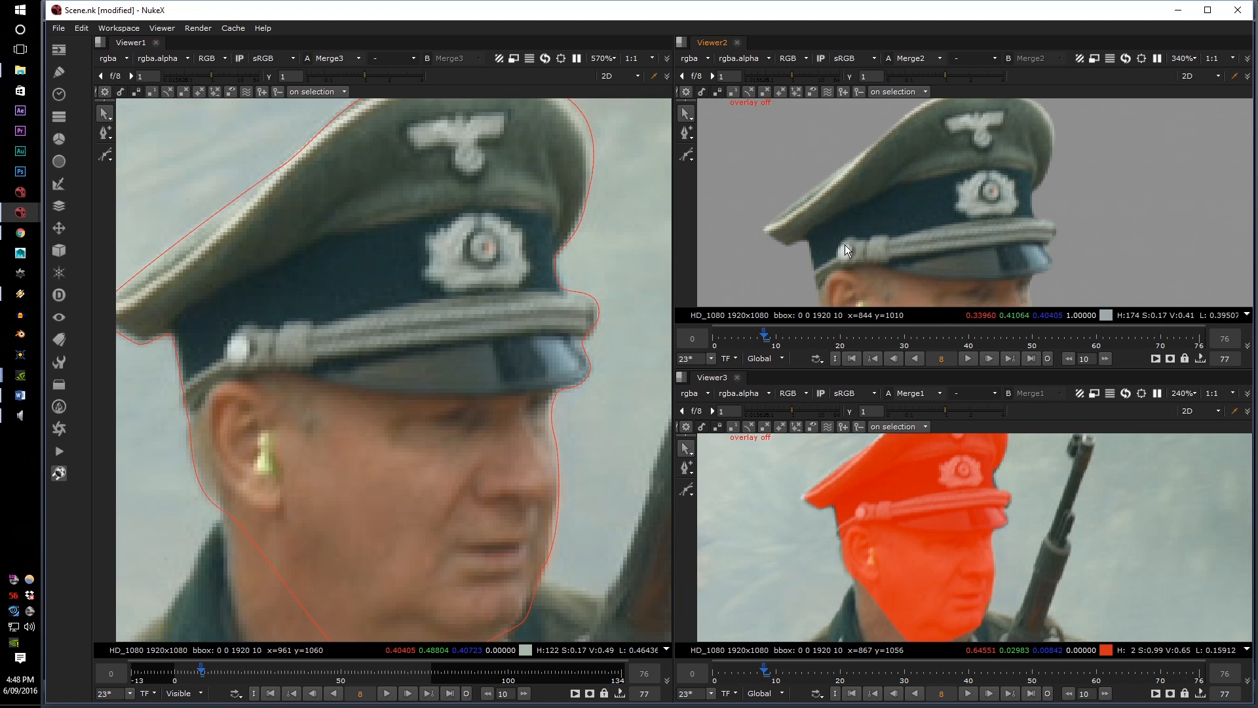
pyautogui.scroll(-2, 844, 245)
pyautogui.scroll(4, 931, 197)
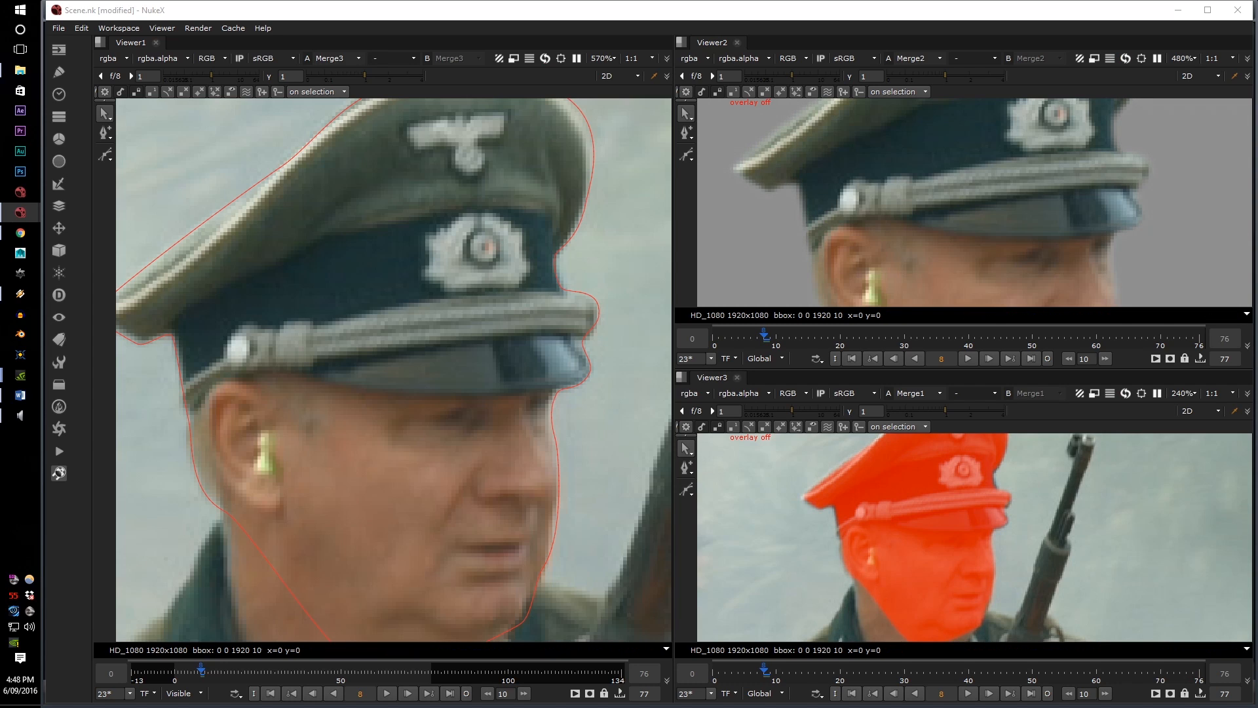
pyautogui.moveTo(1029, 164); pyautogui.dragTo(1021, 200, button='middle')
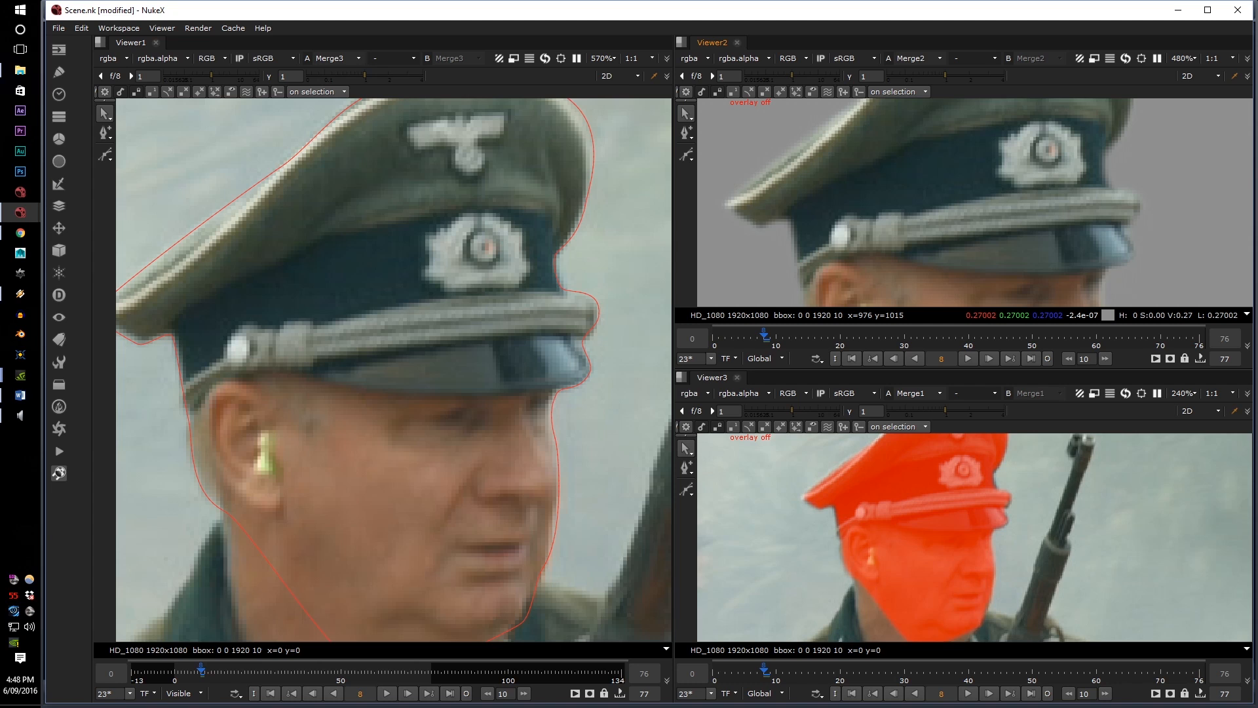
pyautogui.moveTo(843, 173); pyautogui.dragTo(871, 161, button='middle')
pyautogui.scroll(5, 806, 202)
pyautogui.scroll(-5, 806, 202)
pyautogui.scroll(-4, 806, 202)
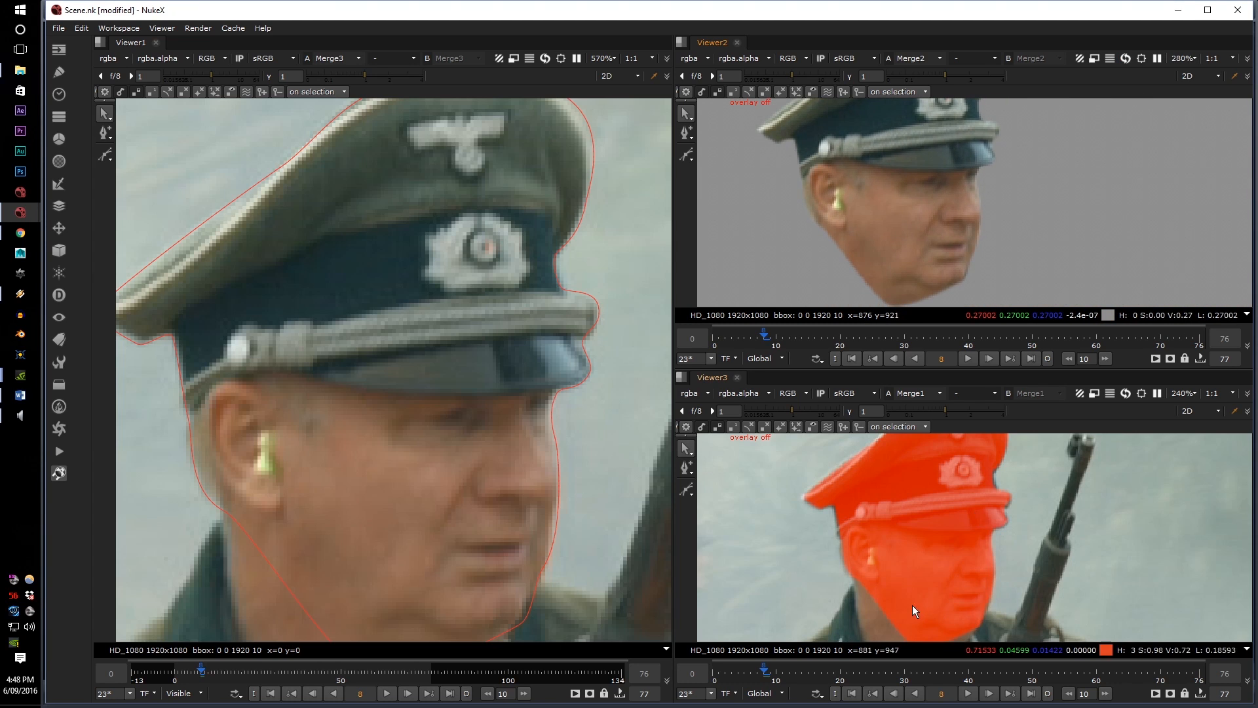
# Examine the rear tip of the cap in the red matte and compare it with the roto outline in Viewer1
pyautogui.scroll(4, 912, 605)
pyautogui.scroll(6, 797, 517)
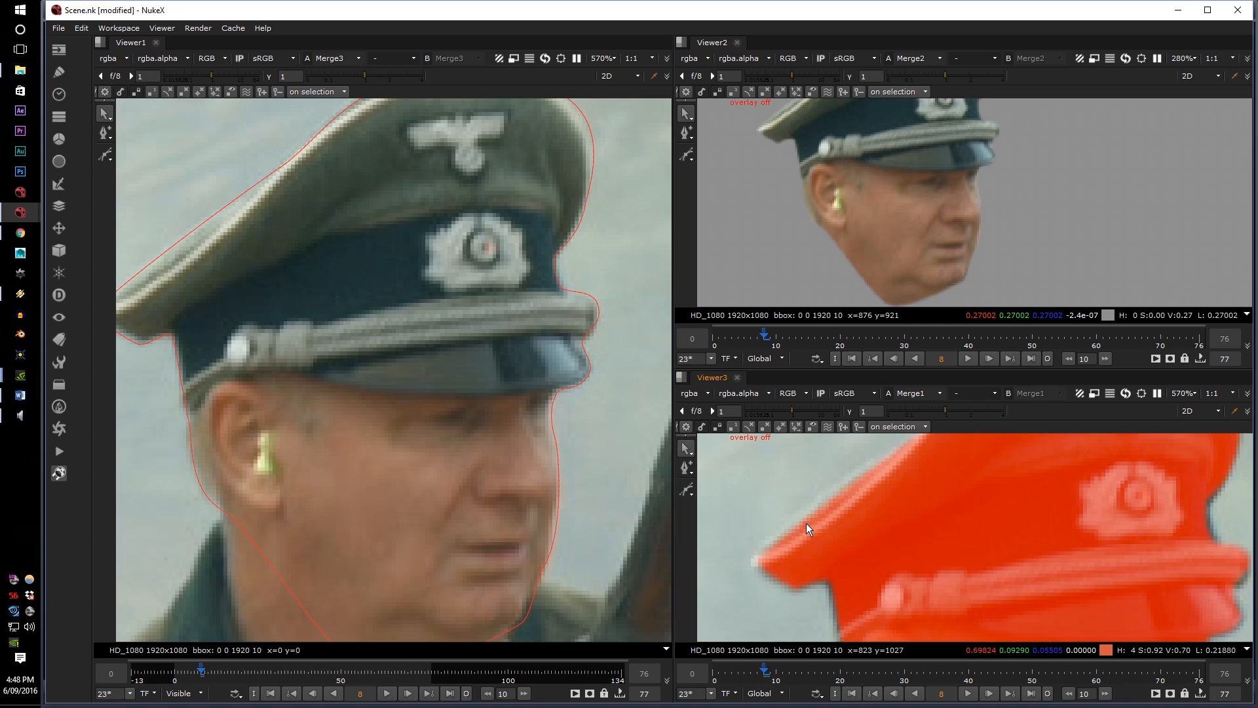
pyautogui.scroll(3, 765, 552)
pyautogui.moveTo(764, 551); pyautogui.dragTo(871, 524, button='middle')
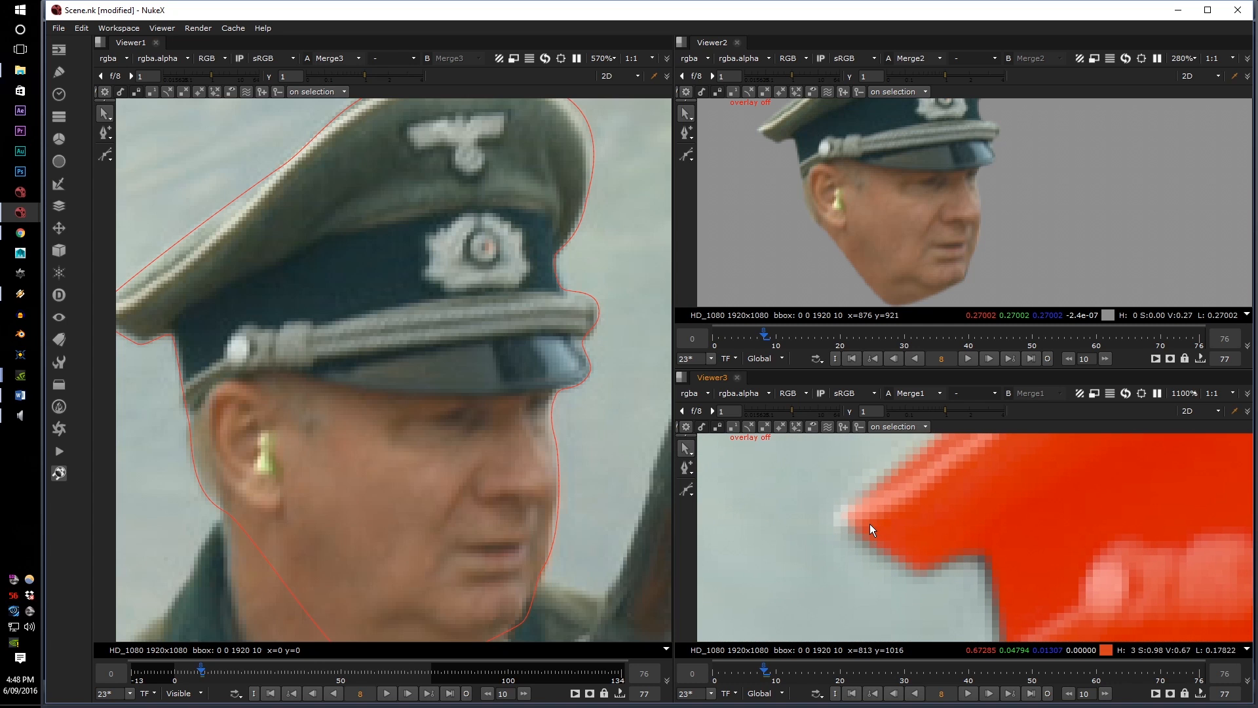
pyautogui.scroll(5, 370, 327)
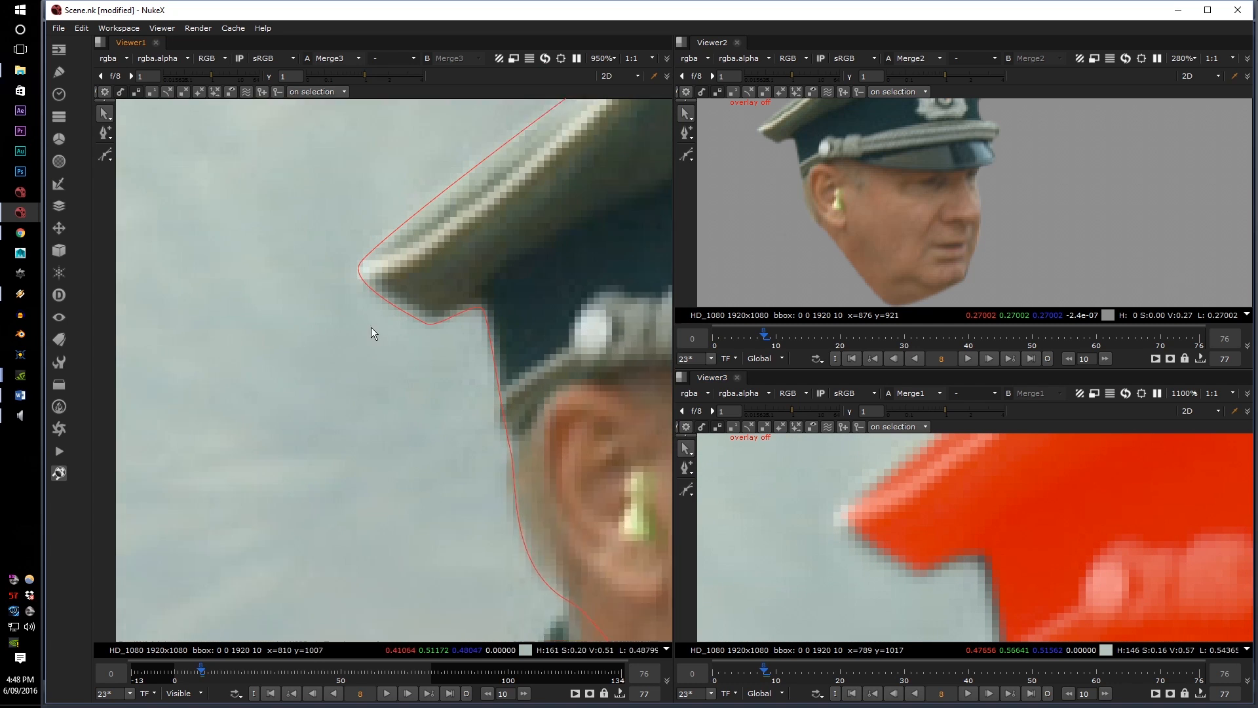
pyautogui.scroll(-4, 400, 297)
pyautogui.moveTo(466, 329); pyautogui.dragTo(337, 356, button='middle')
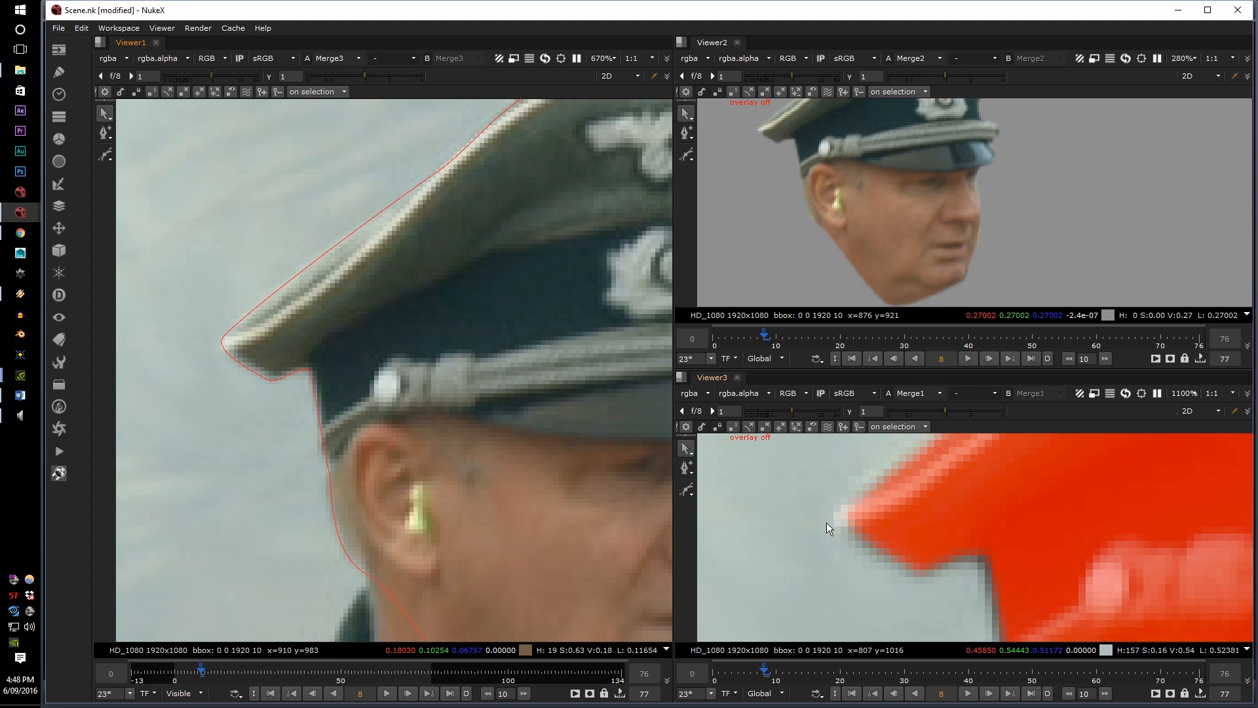
pyautogui.scroll(-5, 898, 522)
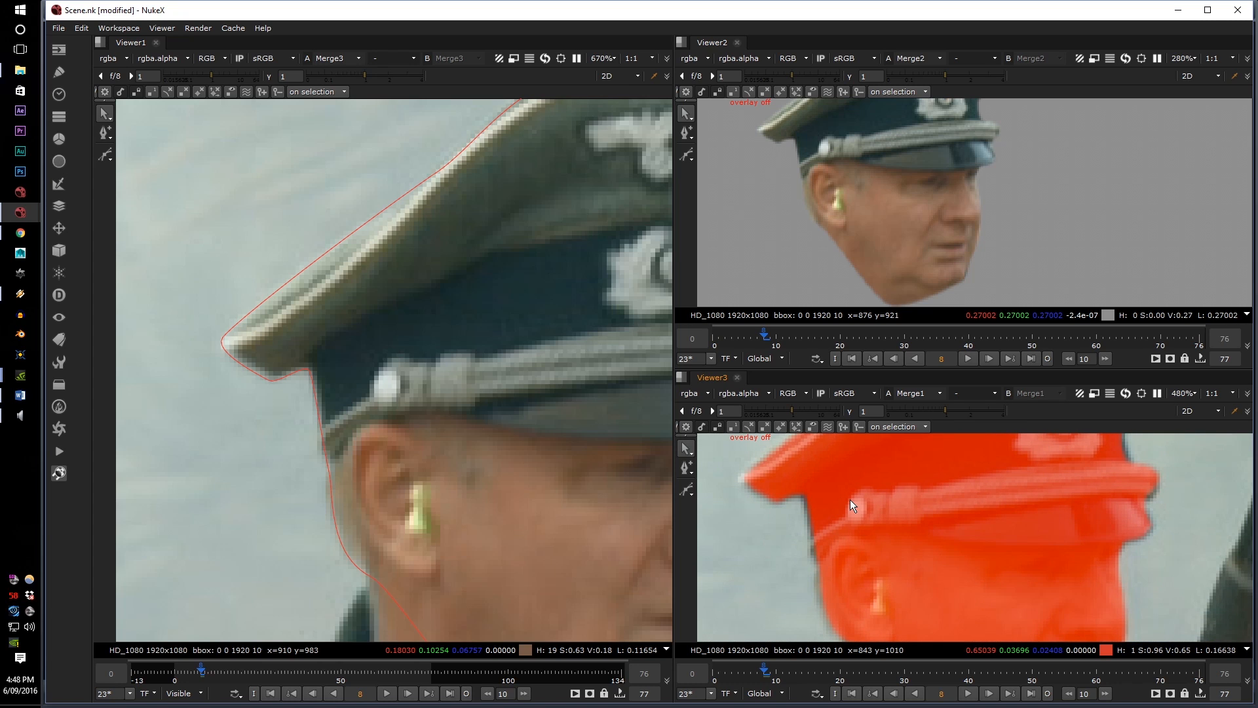
pyautogui.scroll(2, 846, 504)
pyautogui.scroll(-3, 834, 527)
pyautogui.scroll(5, 834, 511)
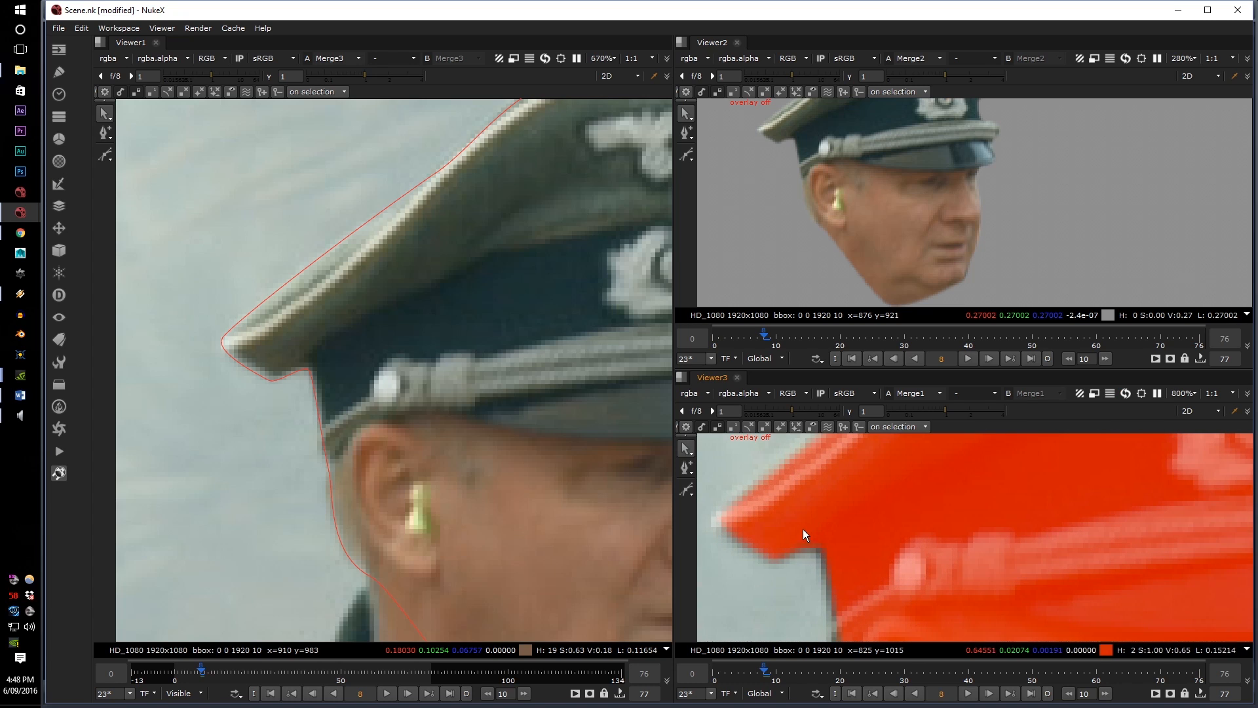
pyautogui.scroll(-3, 865, 531)
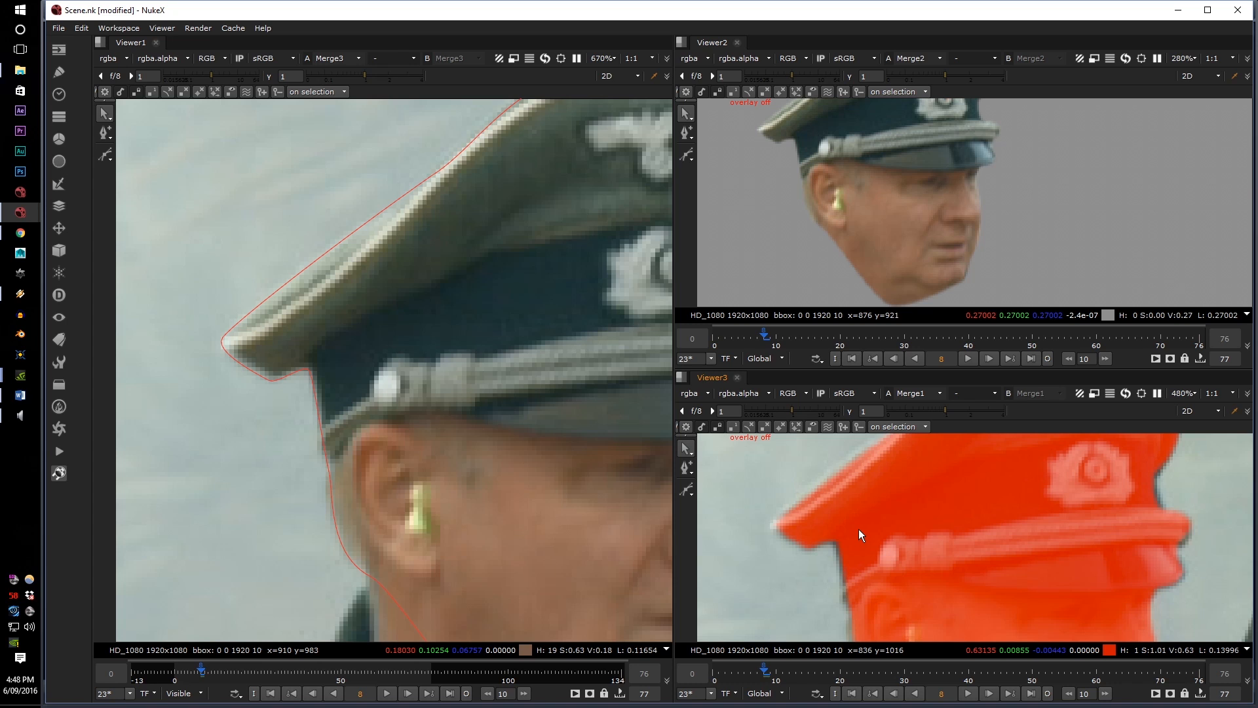
pyautogui.scroll(-2, 885, 544)
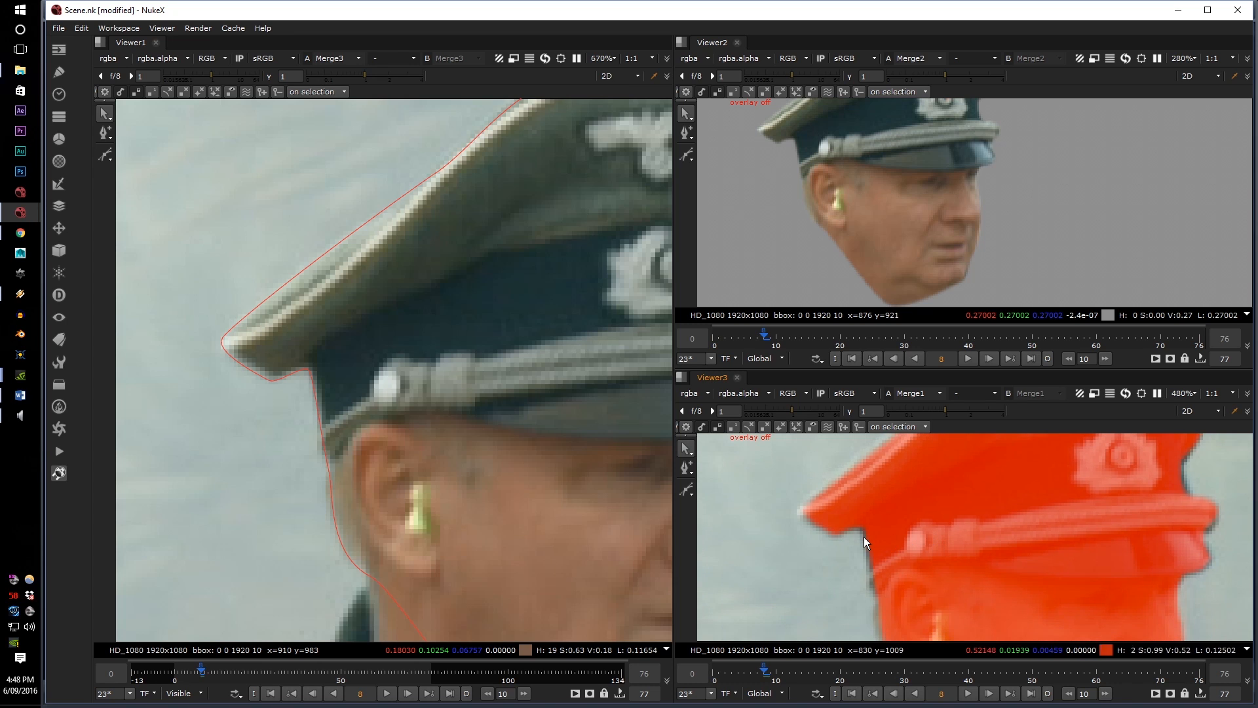
# Compare the roto outline around the cap's front band and visor in Viewer1 with the red matte edge in Viewer3
pyautogui.moveTo(445, 451); pyautogui.dragTo(327, 434, button='middle')
pyautogui.moveTo(623, 398); pyautogui.dragTo(414, 393, button='middle')
pyautogui.scroll(5, 414, 396)
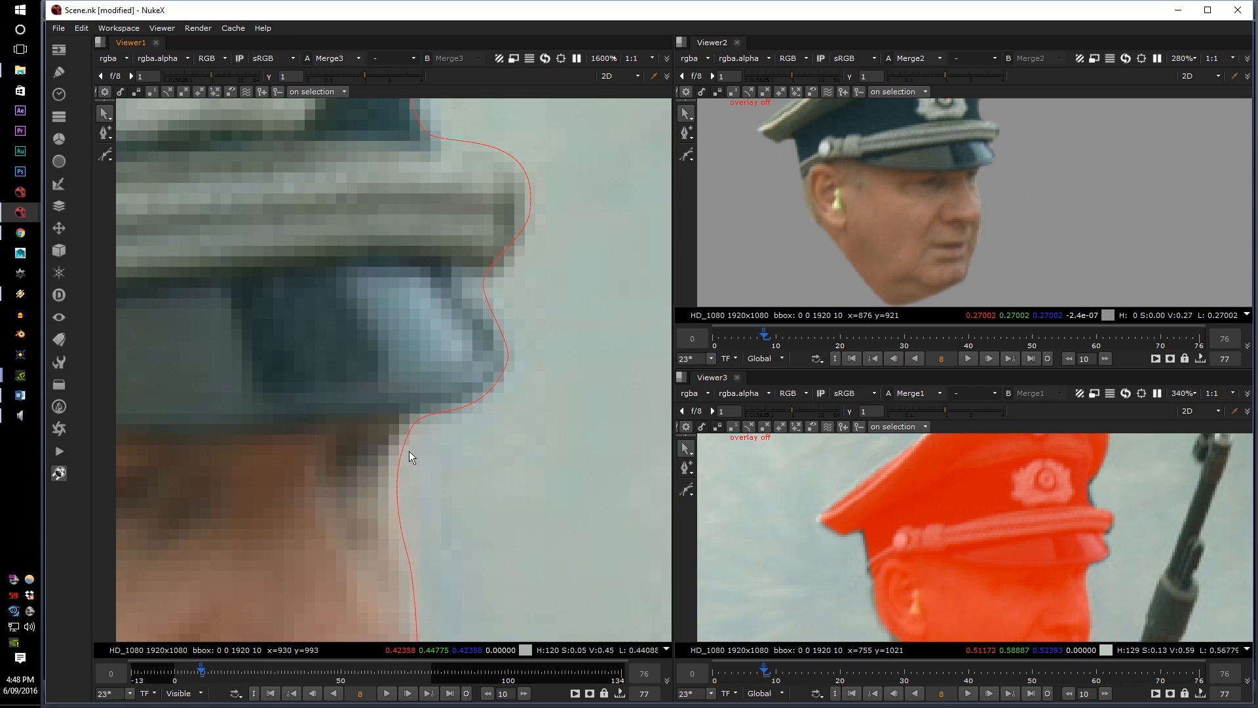
pyautogui.moveTo(1050, 521); pyautogui.dragTo(960, 479, button='middle')
pyautogui.scroll(5, 961, 478)
pyautogui.moveTo(1051, 492); pyautogui.dragTo(985, 540, button='middle')
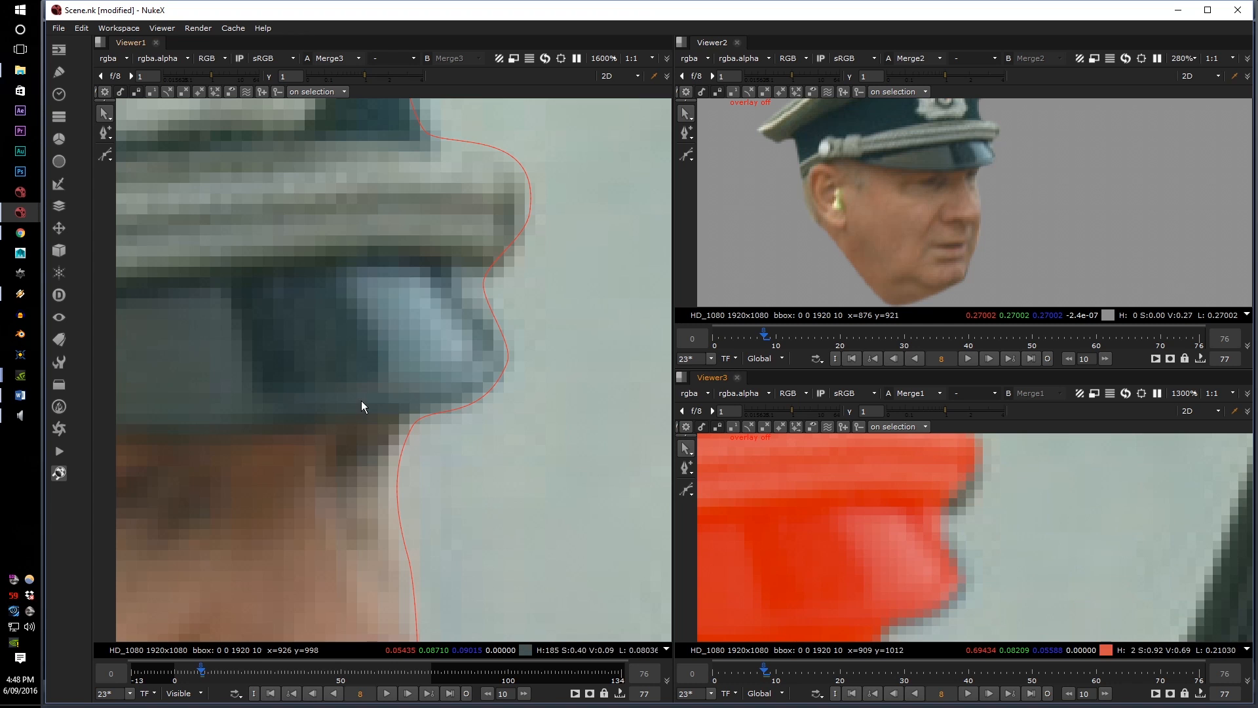
pyautogui.moveTo(361, 400); pyautogui.dragTo(338, 493, button='middle')
pyautogui.scroll(2, 435, 426)
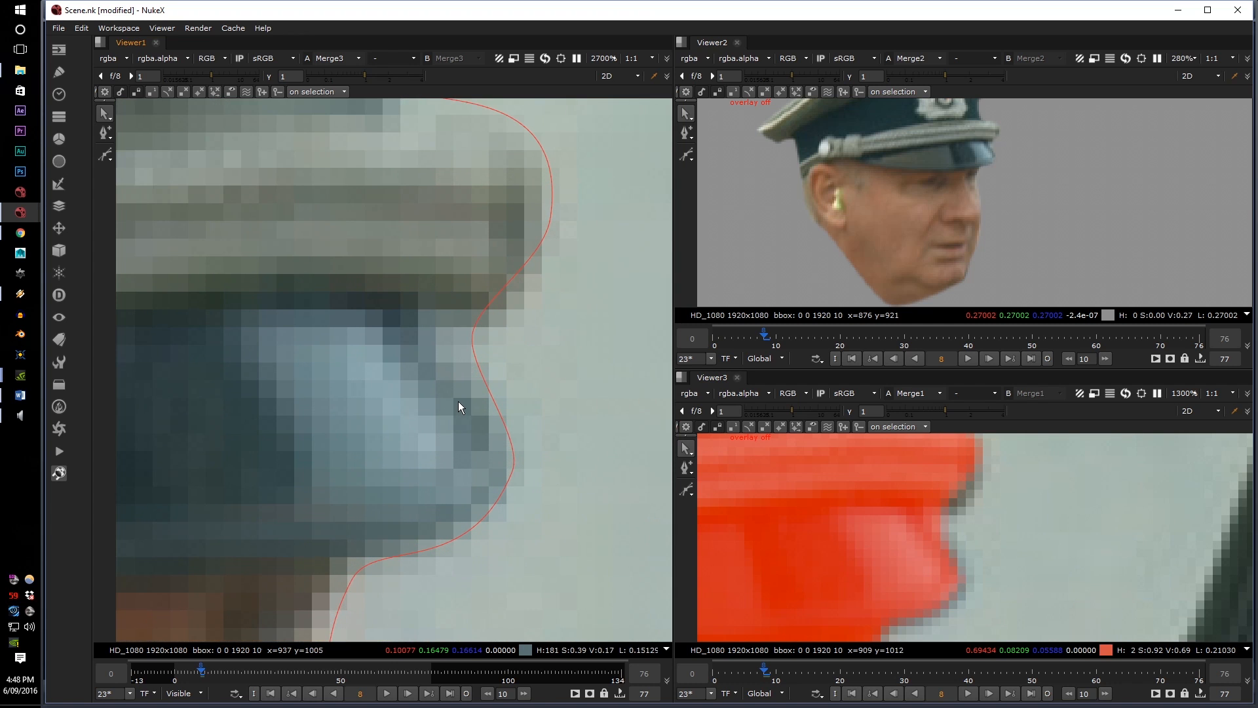
pyautogui.scroll(-3, 458, 403)
pyautogui.scroll(3, 457, 403)
pyautogui.scroll(-6, 458, 403)
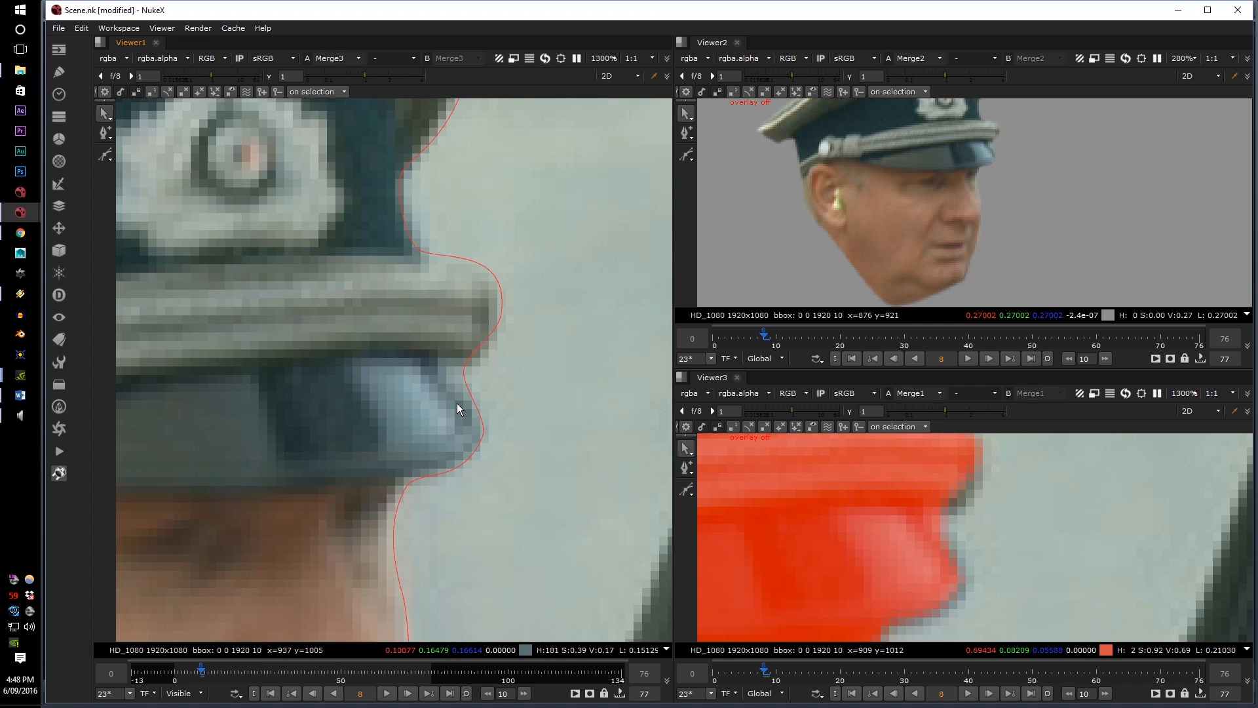
pyautogui.moveTo(397, 406); pyautogui.dragTo(523, 392, button='middle')
pyautogui.scroll(-3, 419, 411)
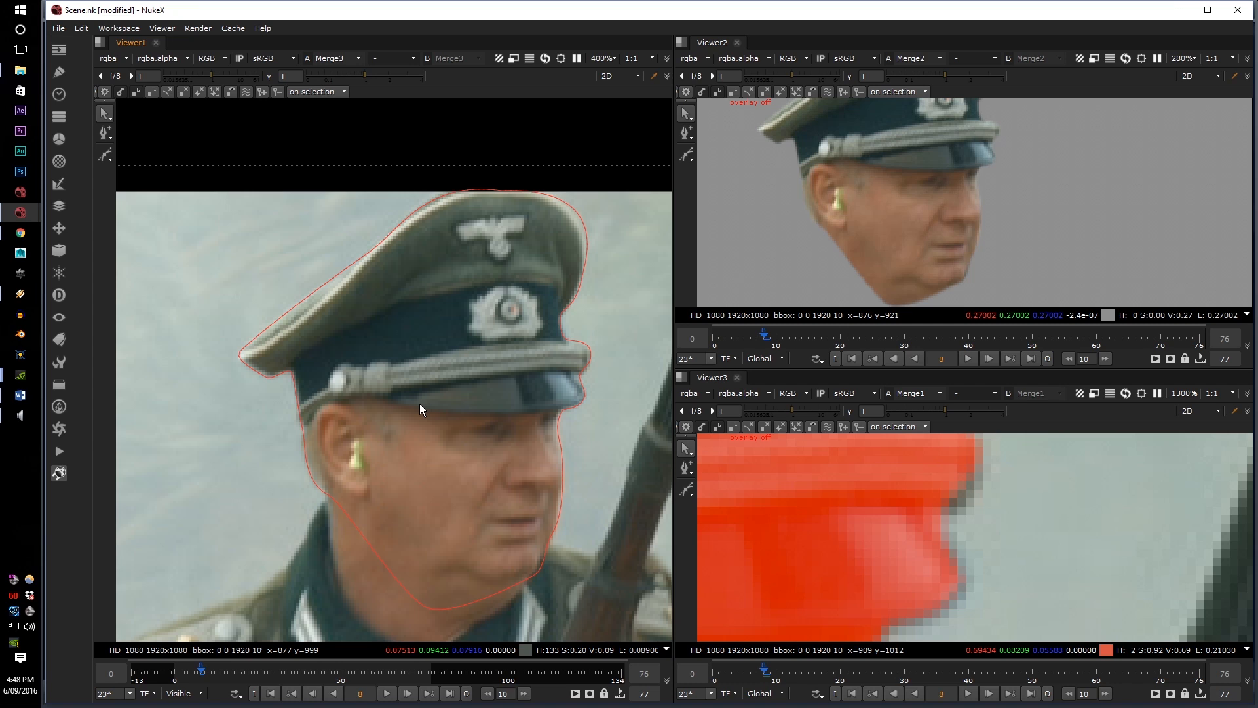
pyautogui.scroll(-2, 1044, 520)
# Check the red matte in Viewer3 for uncovered edge pixels along the front and rear sides of the cap
pyautogui.moveTo(985, 505); pyautogui.dragTo(989, 587, button='middle')
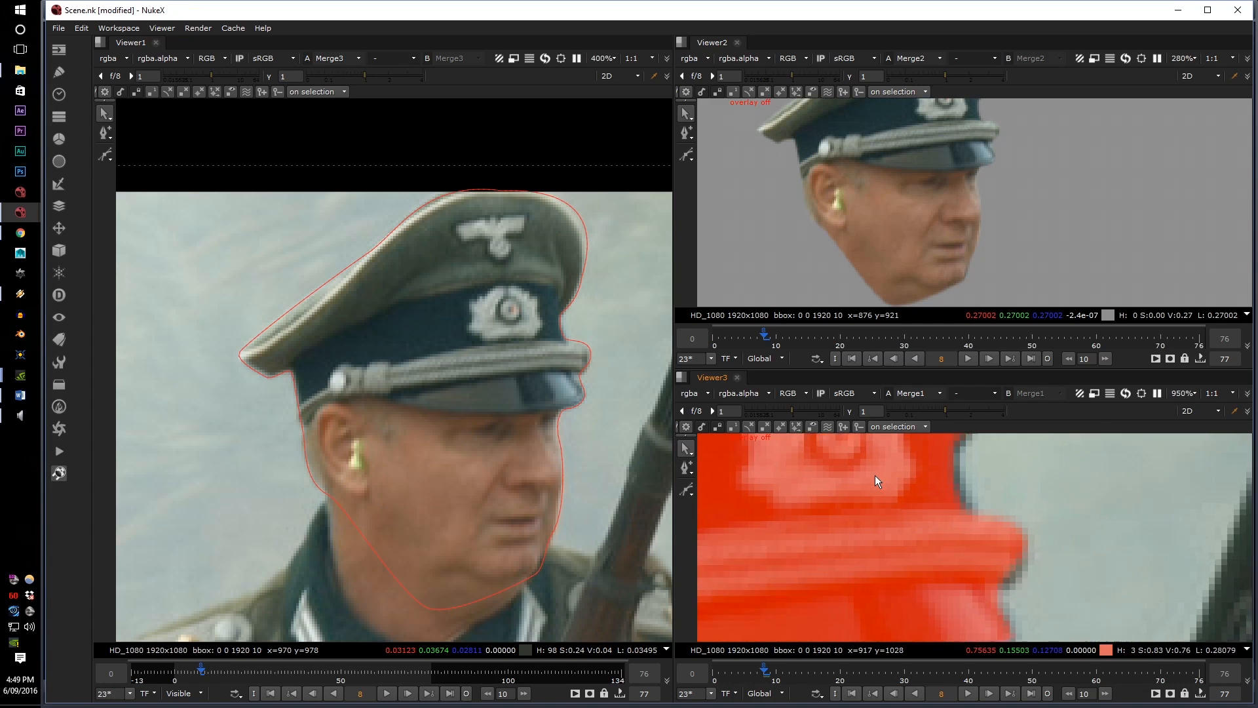
pyautogui.scroll(-2, 878, 476)
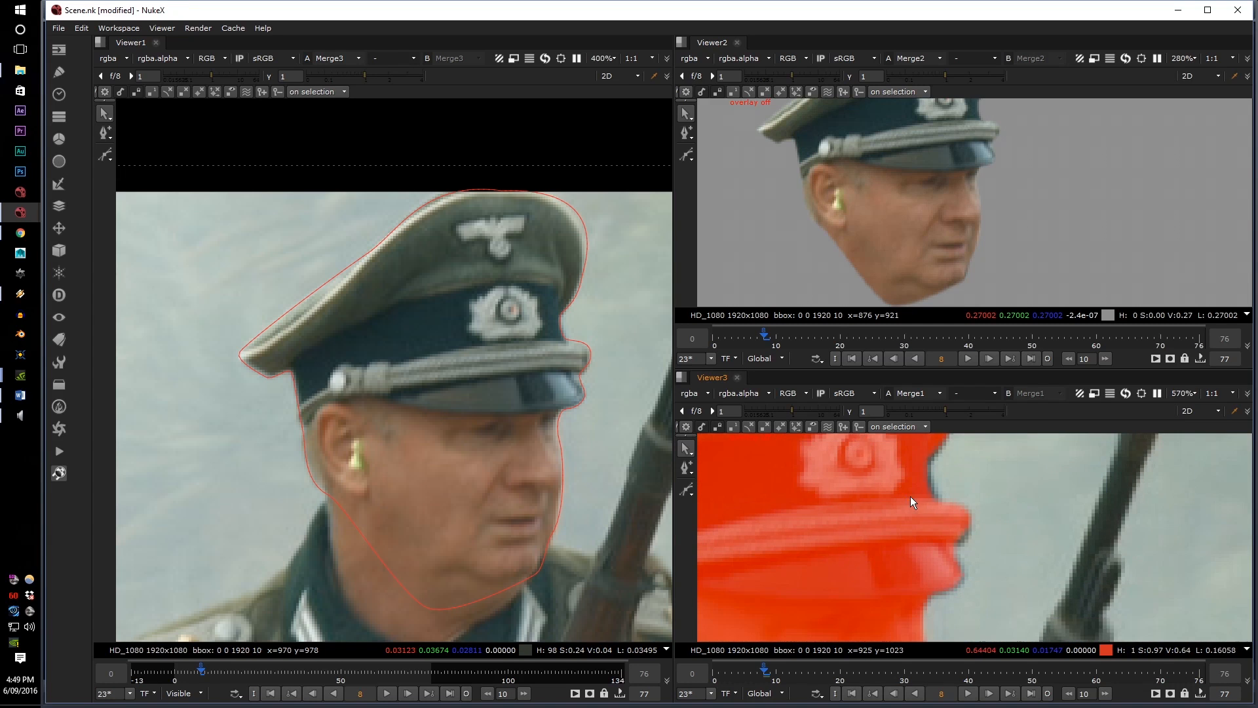
pyautogui.scroll(-2, 933, 490)
pyautogui.moveTo(933, 490); pyautogui.dragTo(934, 540, button='middle')
pyautogui.scroll(4, 916, 536)
pyautogui.scroll(-4, 933, 488)
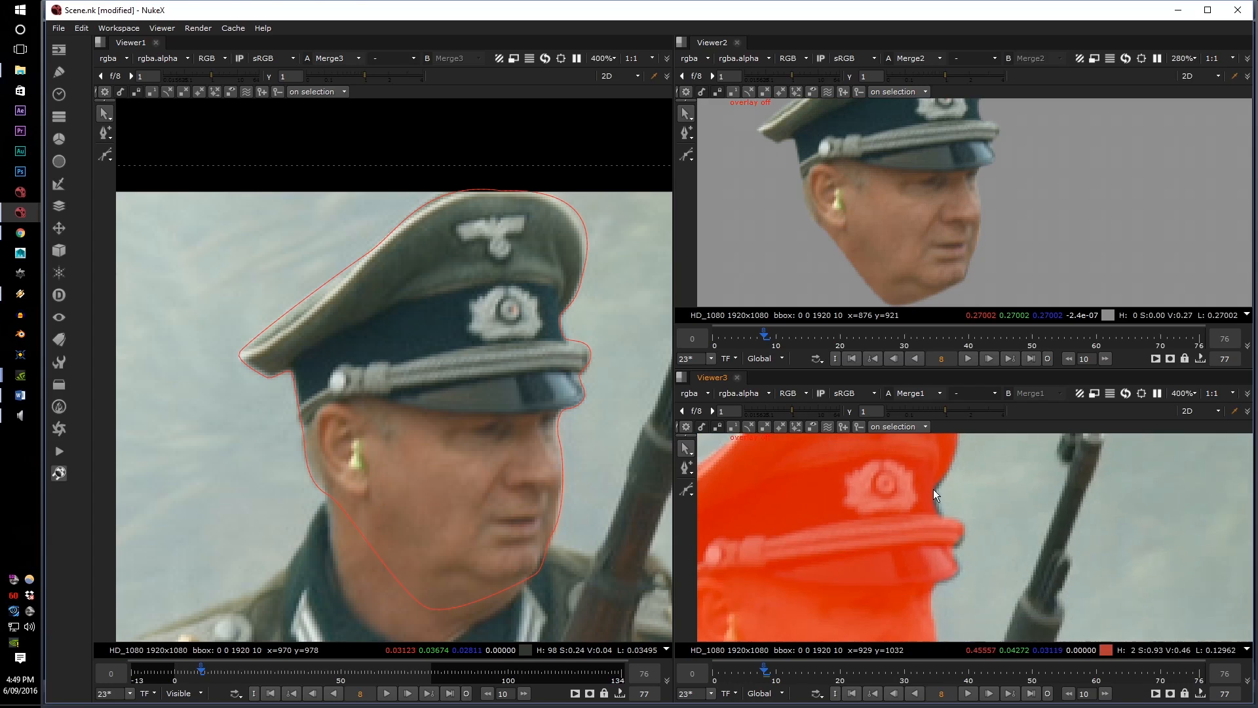
pyautogui.scroll(-4, 934, 489)
pyautogui.moveTo(957, 490); pyautogui.dragTo(1072, 481, button='middle')
pyautogui.scroll(7, 882, 522)
pyautogui.moveTo(881, 522); pyautogui.dragTo(911, 498, button='middle')
pyautogui.scroll(-4, 930, 459)
pyautogui.scroll(1, 911, 498)
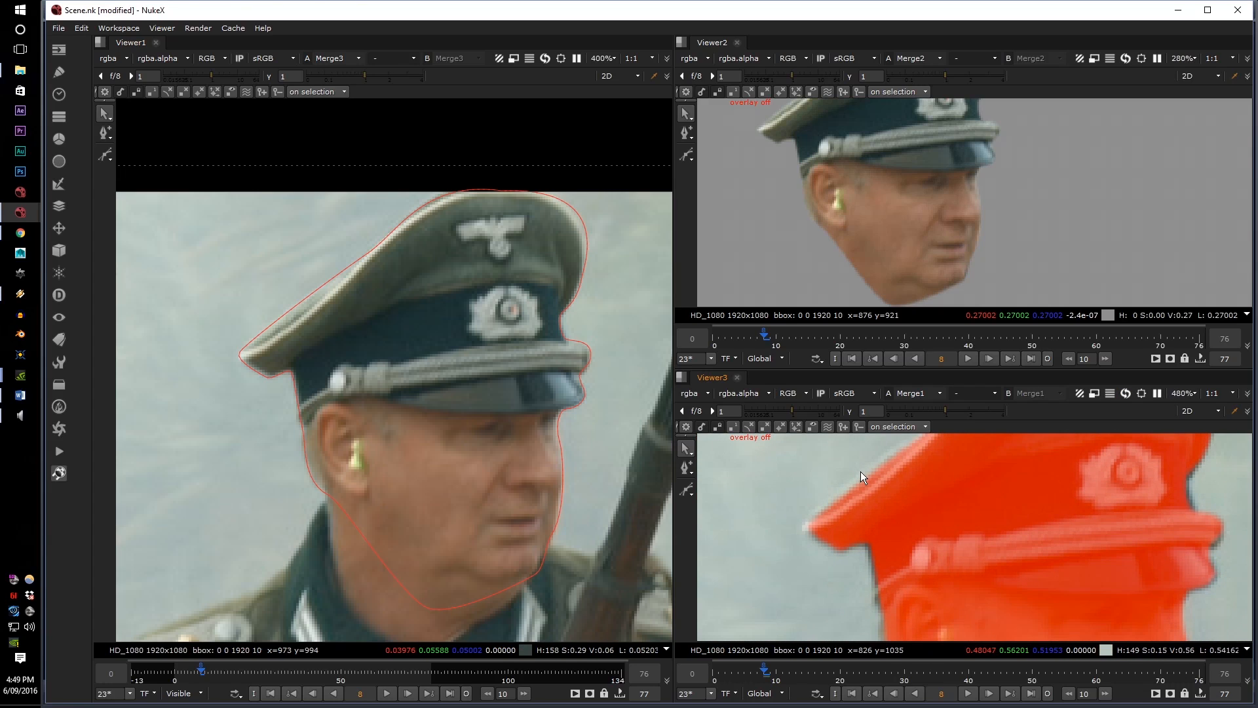
pyautogui.moveTo(860, 471); pyautogui.dragTo(840, 481, button='middle')
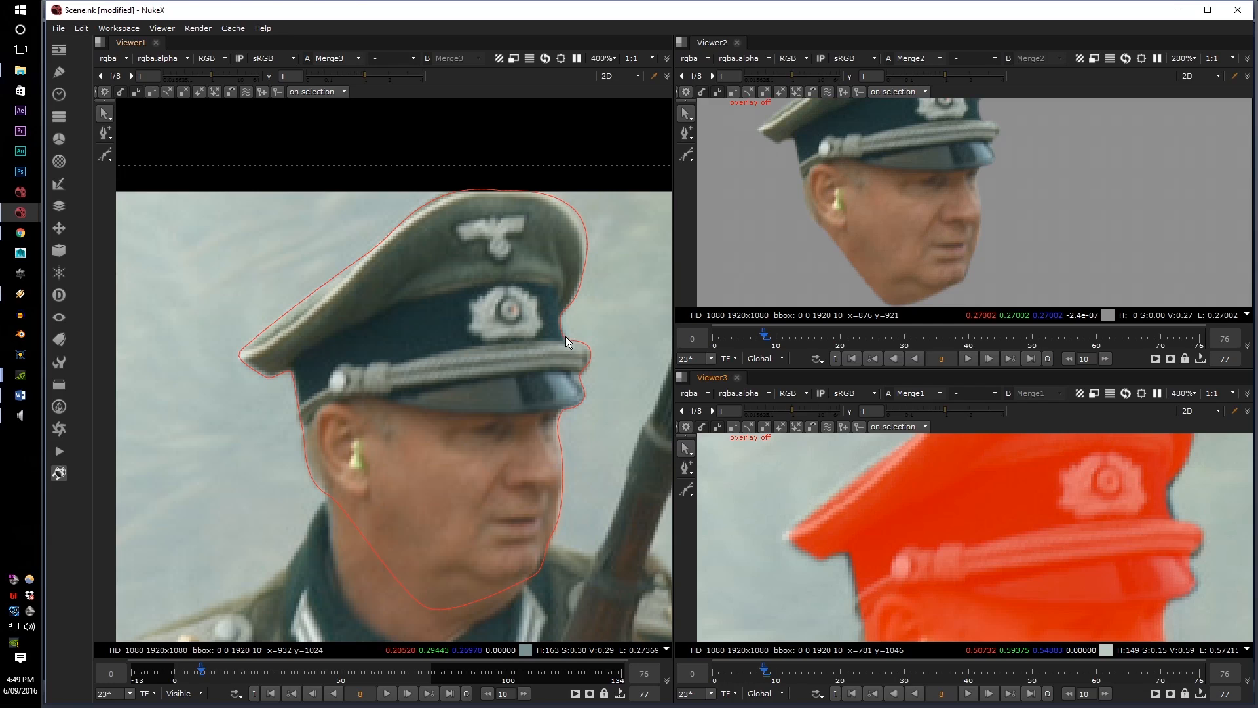
pyautogui.moveTo(1062, 523); pyautogui.dragTo(832, 506, button='middle')
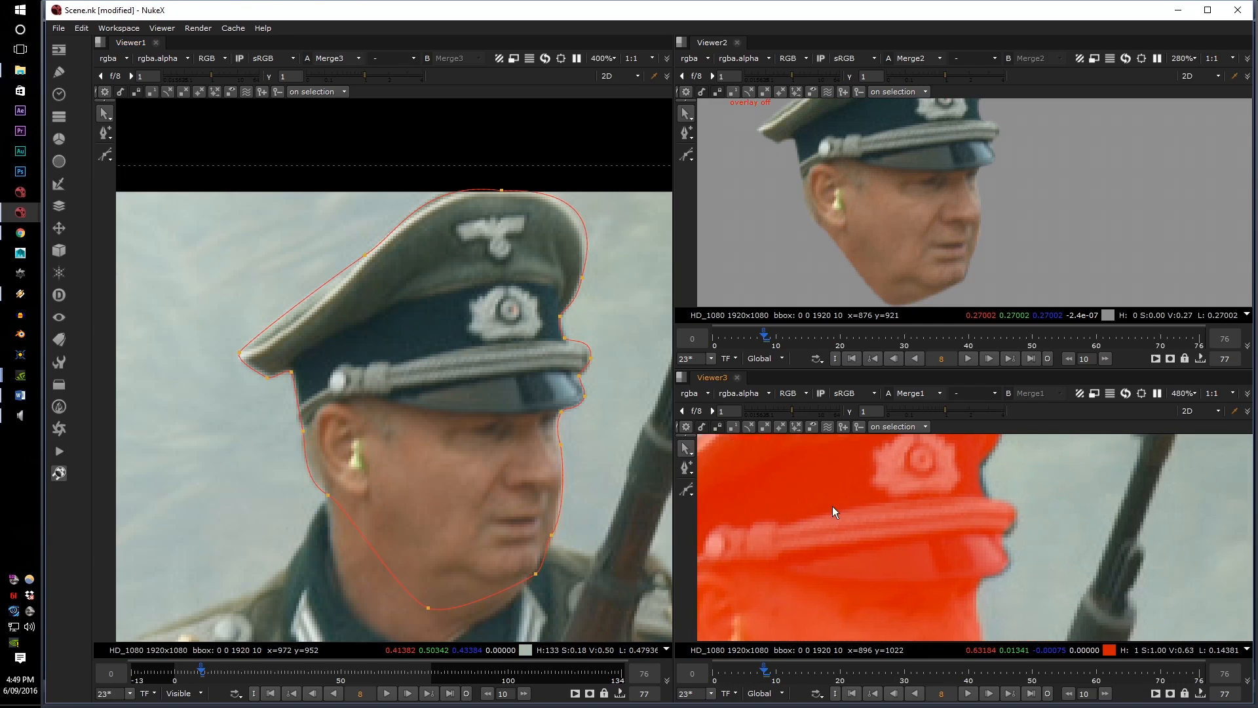
pyautogui.moveTo(487, 483); pyautogui.dragTo(528, 396)
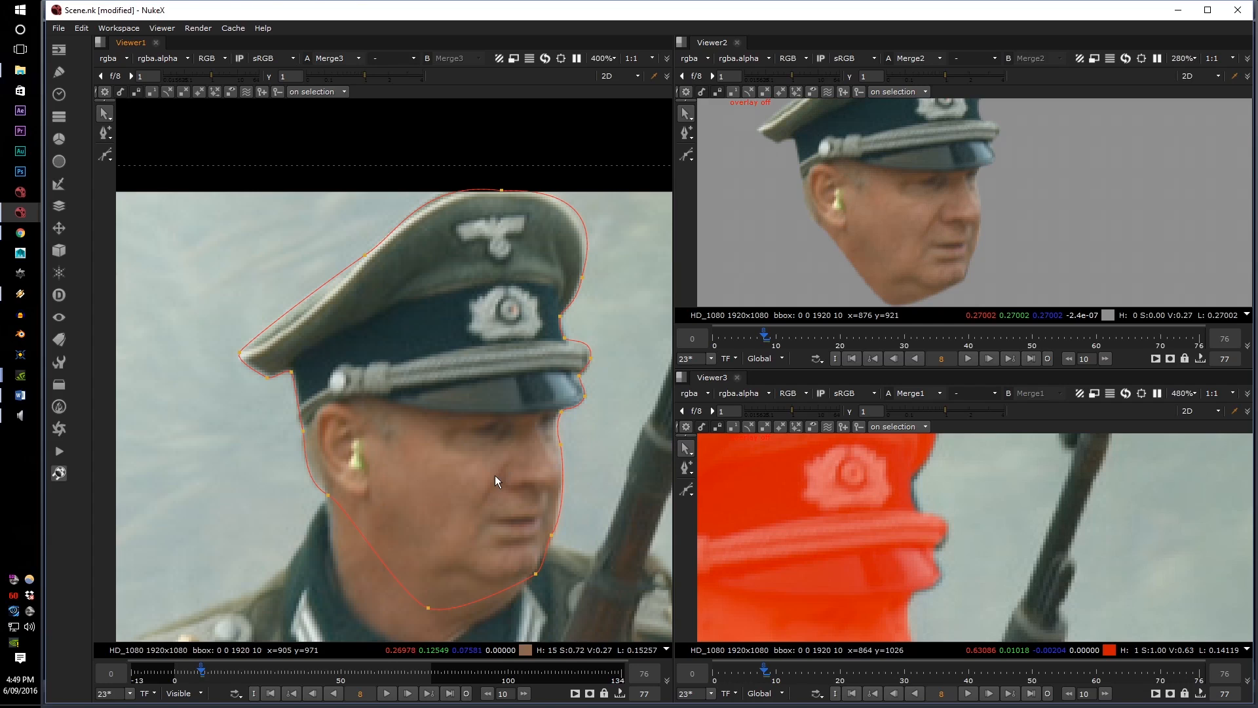
pyautogui.moveTo(494, 498); pyautogui.dragTo(601, 317)
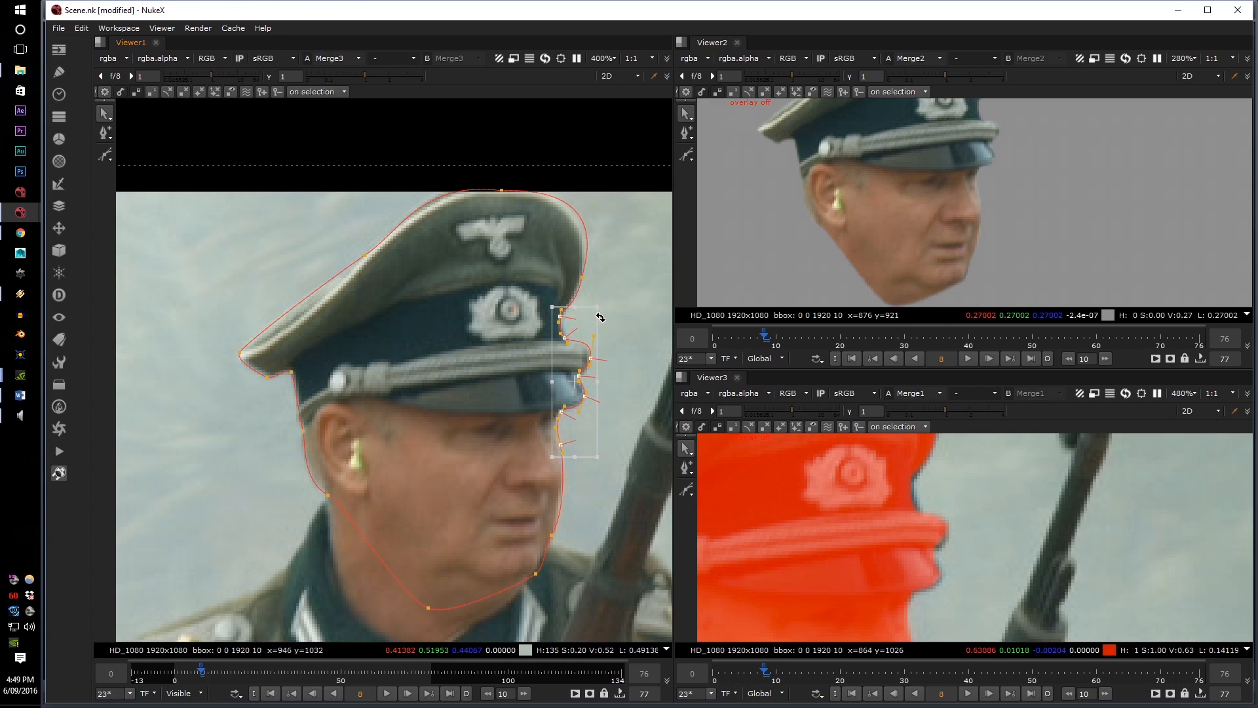
pyautogui.scroll(4, 630, 322)
pyautogui.click(501, 309)
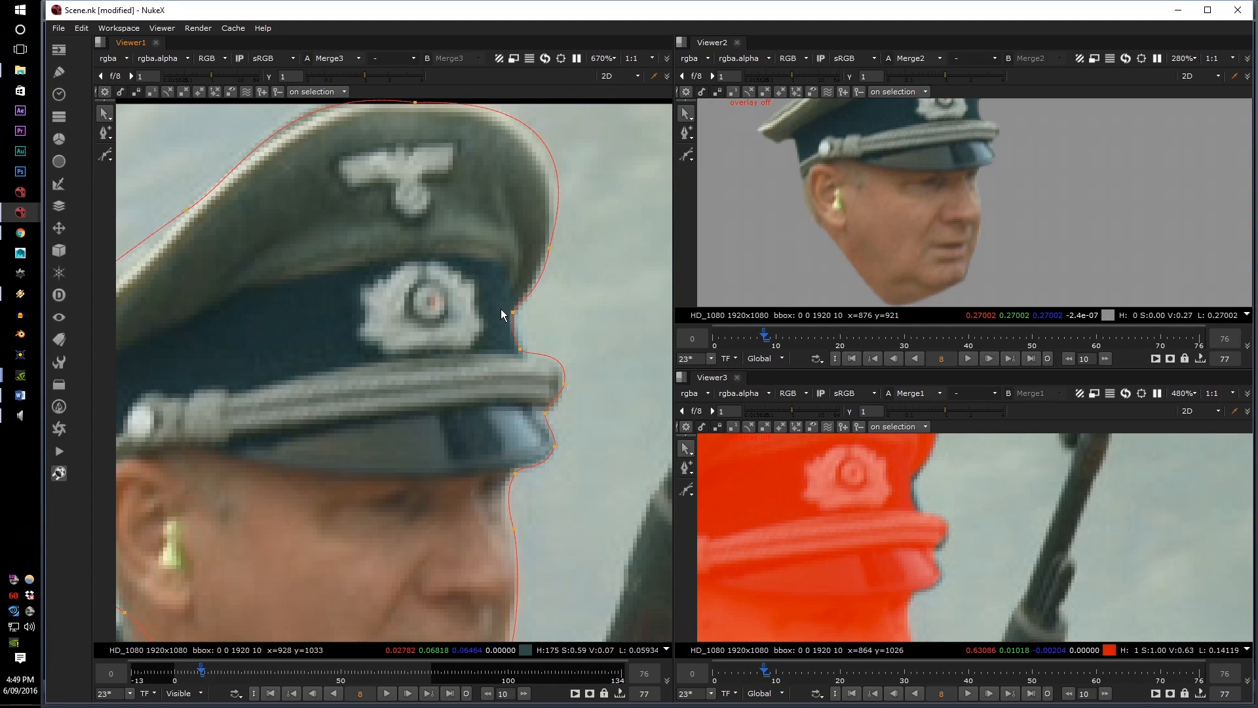
pyautogui.scroll(5, 513, 311)
pyautogui.scroll(-4, 517, 353)
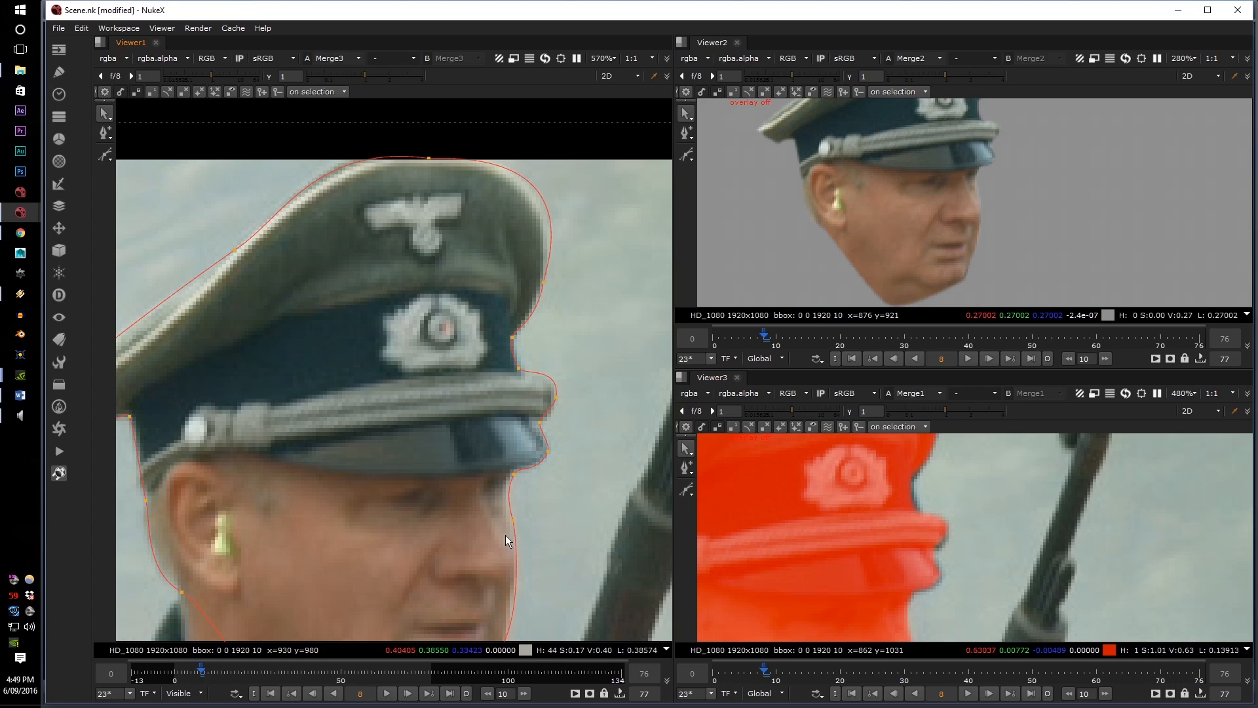
# Select the roto points along the front of the cap, visor and forehead and shift them together slightly outward from the head
pyautogui.moveTo(424, 557); pyautogui.dragTo(608, 314)
pyautogui.scroll(4, 528, 433)
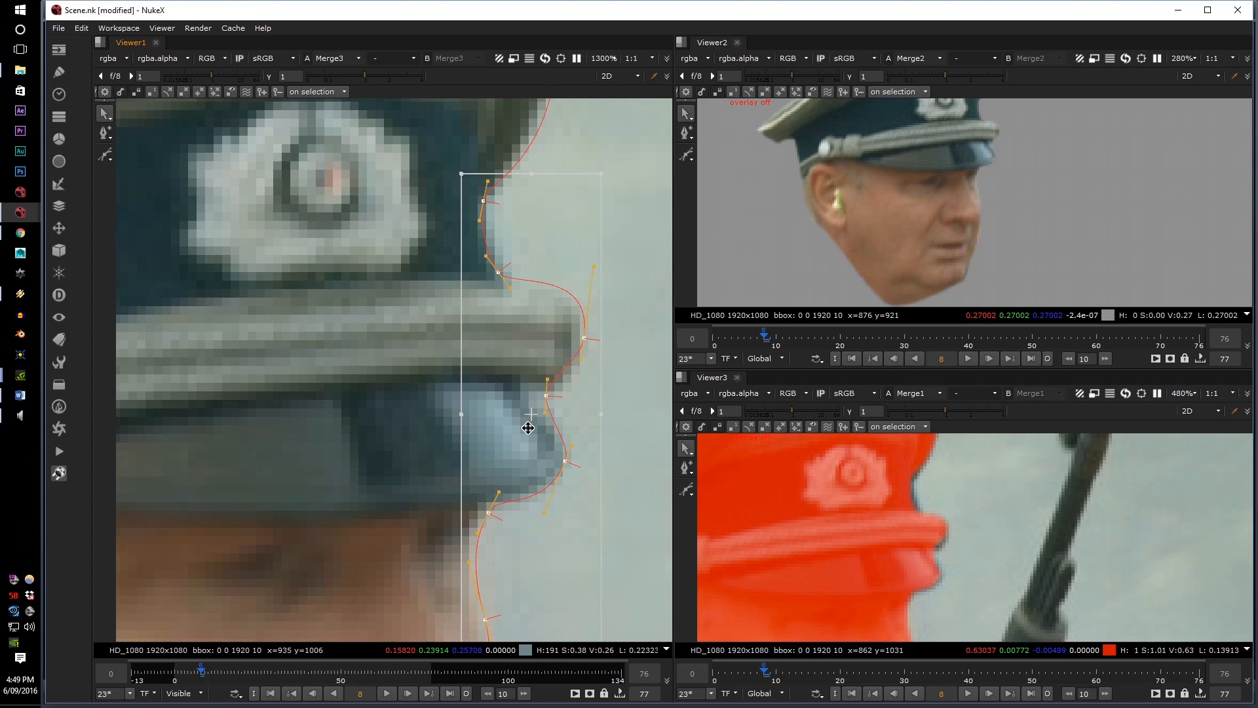
pyautogui.moveTo(531, 419); pyautogui.dragTo(537, 422)
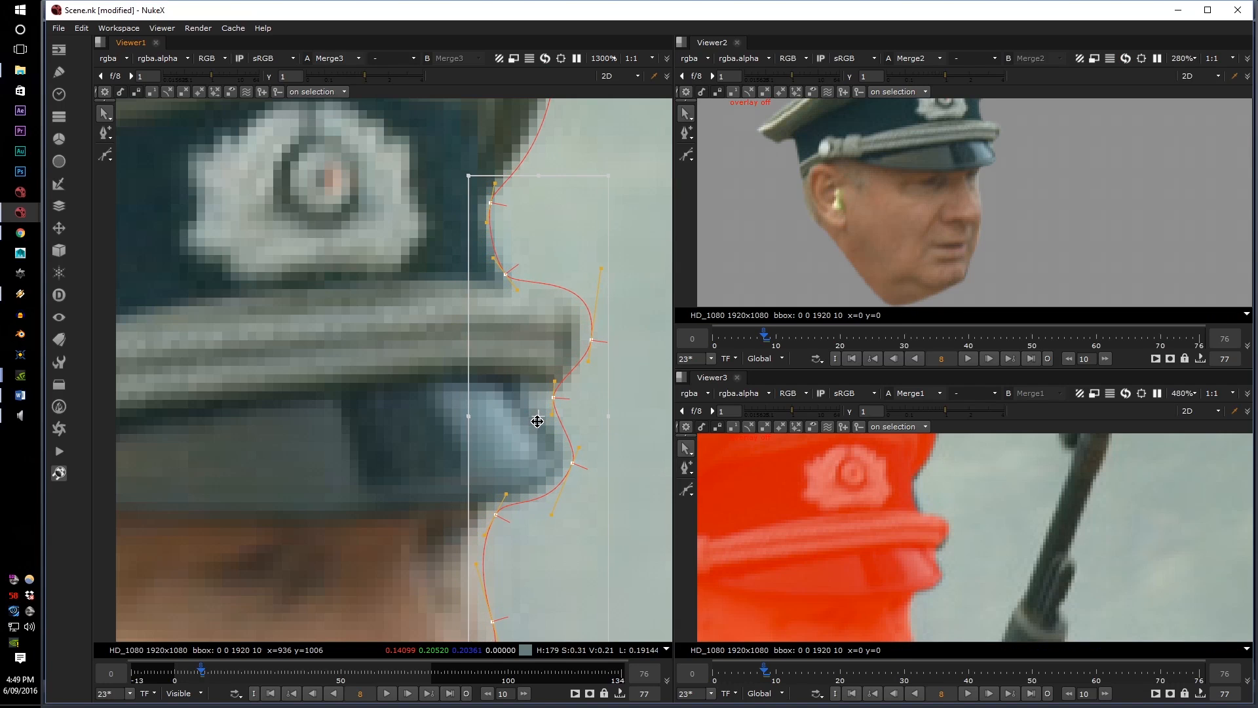
# Deselect the shifted points and reposition the roto point at the front end of the cap's braided band to hug its edge
pyautogui.moveTo(538, 422); pyautogui.dragTo(487, 430, button='middle')
pyautogui.click(577, 440)
pyautogui.moveTo(436, 349)
pyautogui.mouseDown()
pyautogui.moveTo(579, 428)
pyautogui.moveTo(577, 448)
pyautogui.mouseUp()
pyautogui.moveTo(456, 449); pyautogui.dragTo(555, 340)
pyautogui.moveTo(528, 373)
pyautogui.mouseDown()
pyautogui.moveTo(531, 404)
pyautogui.moveTo(536, 352)
pyautogui.mouseUp()
pyautogui.click(532, 352)
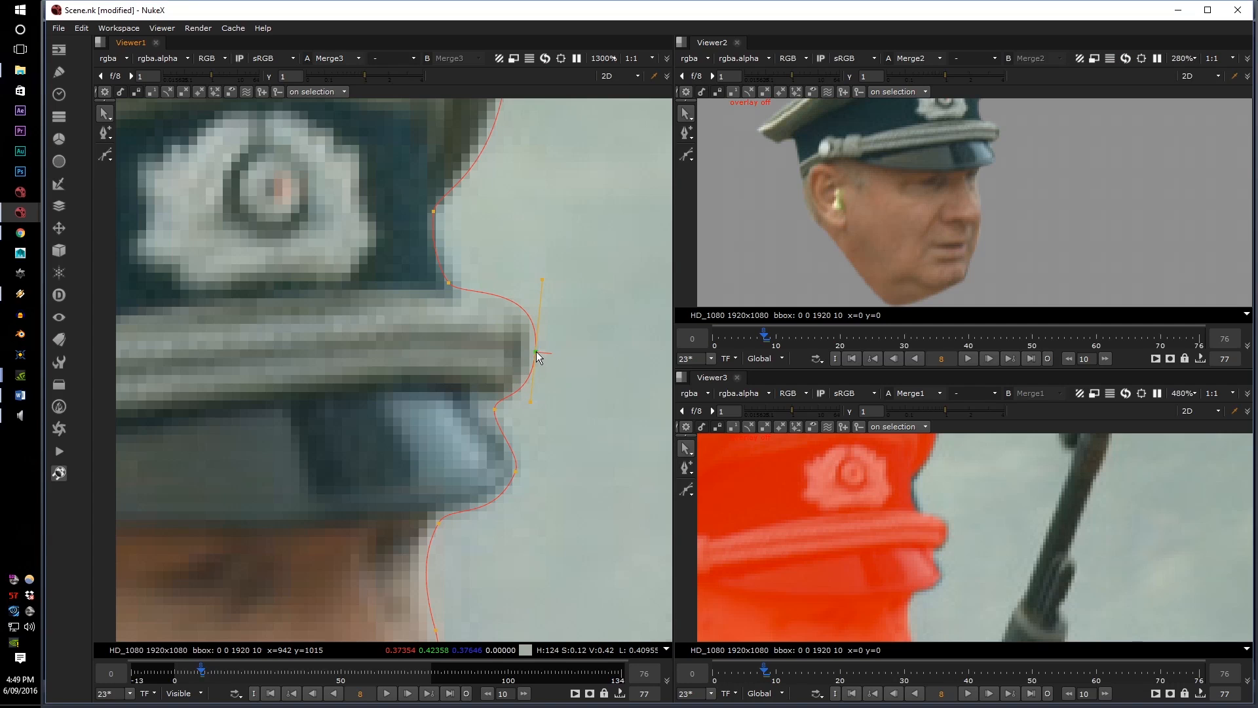
# Fit the roto points around the visor, forehead junction, upper edge of the band and cap front closer to the cap's edge
pyautogui.click(497, 403)
pyautogui.moveTo(437, 521); pyautogui.dragTo(437, 519)
pyautogui.moveTo(519, 467); pyautogui.dragTo(536, 429)
pyautogui.moveTo(503, 395); pyautogui.dragTo(479, 473, button='middle')
pyautogui.moveTo(426, 360); pyautogui.dragTo(430, 359)
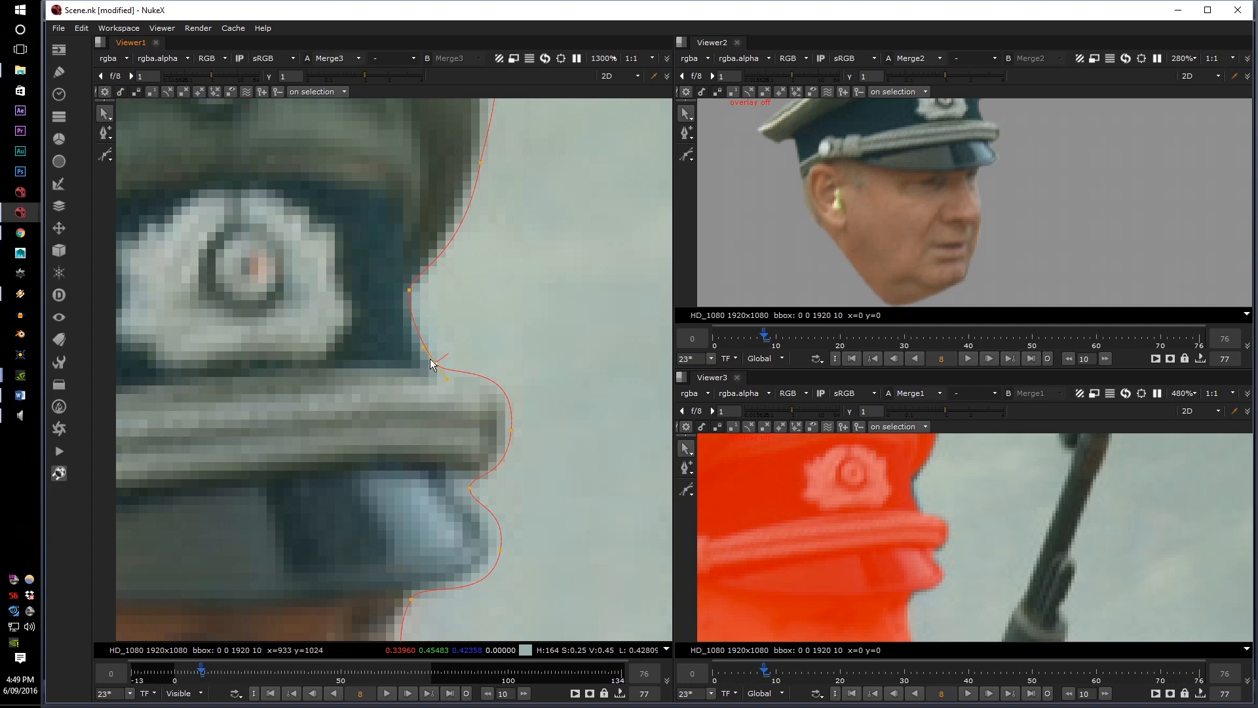
pyautogui.moveTo(409, 289); pyautogui.dragTo(423, 290)
# Select the roto points along the cap front and visor and slightly distort the selection box at its upper outer corner
pyautogui.scroll(1, 993, 172)
pyautogui.scroll(-6, 460, 401)
pyautogui.moveTo(363, 527); pyautogui.dragTo(398, 488, button='middle')
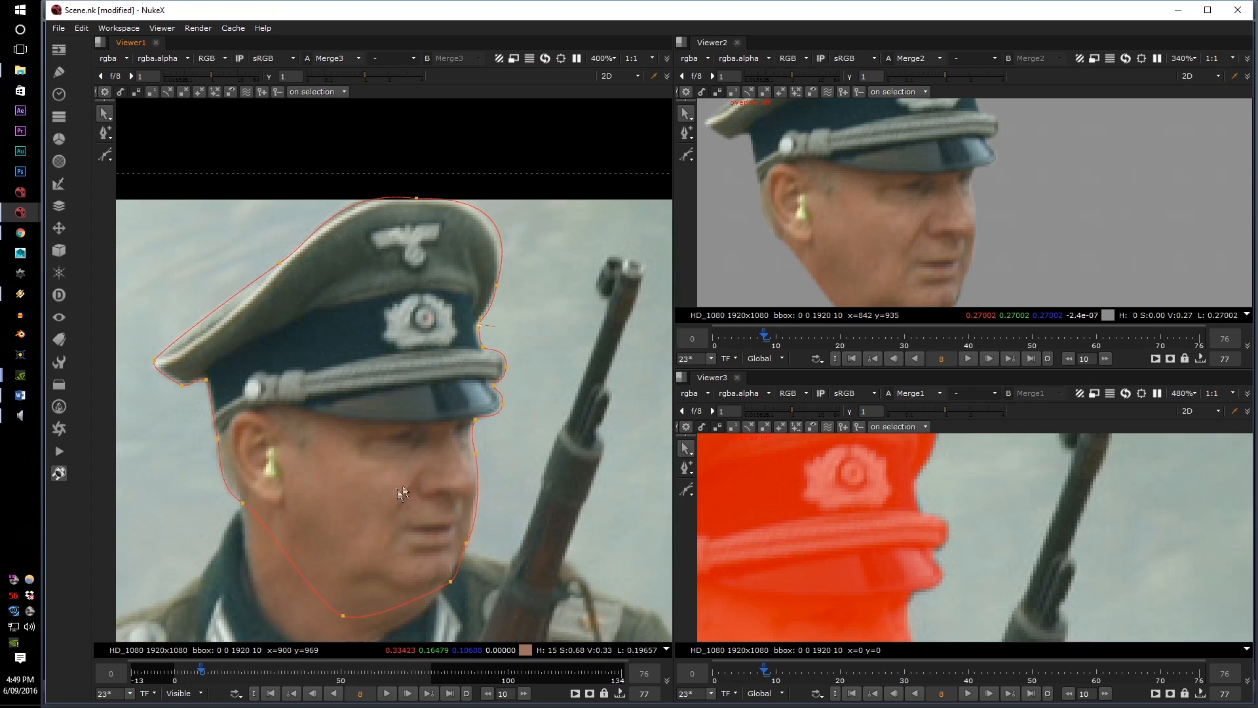
pyautogui.moveTo(402, 493); pyautogui.dragTo(572, 286)
pyautogui.scroll(-3, 544, 306)
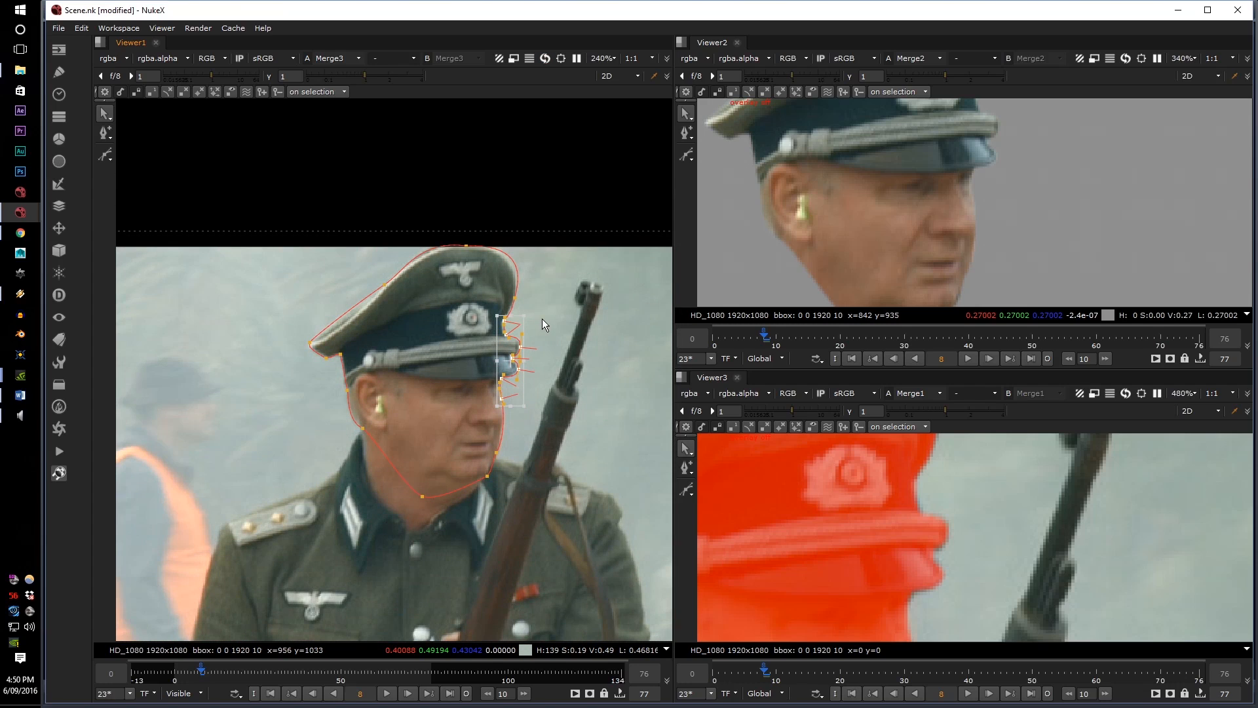
pyautogui.scroll(2, 542, 318)
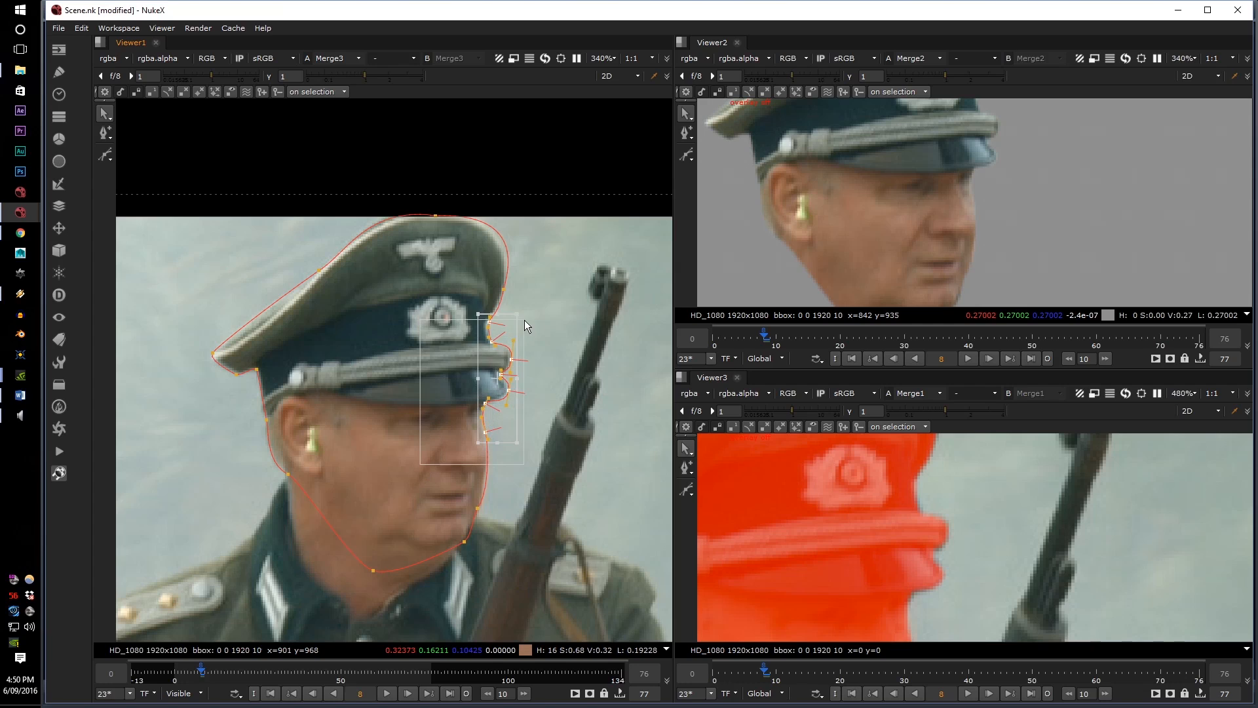
pyautogui.moveTo(525, 320); pyautogui.dragTo(539, 300)
pyautogui.moveTo(517, 313); pyautogui.dragTo(512, 315, button='middle')
pyautogui.keyDown('ctrl'); pyautogui.moveTo(515, 315); pyautogui.dragTo(510, 329); pyautogui.keyUp('ctrl')
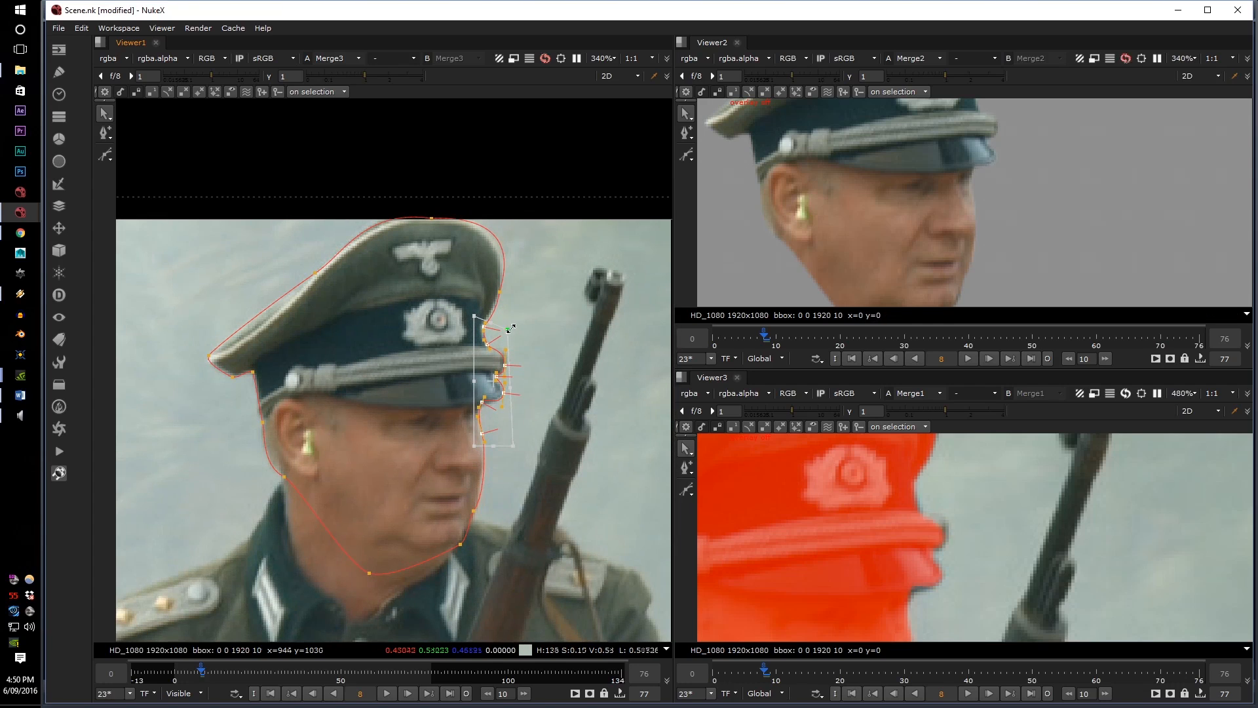
pyautogui.click(519, 331)
pyautogui.scroll(4, 523, 330)
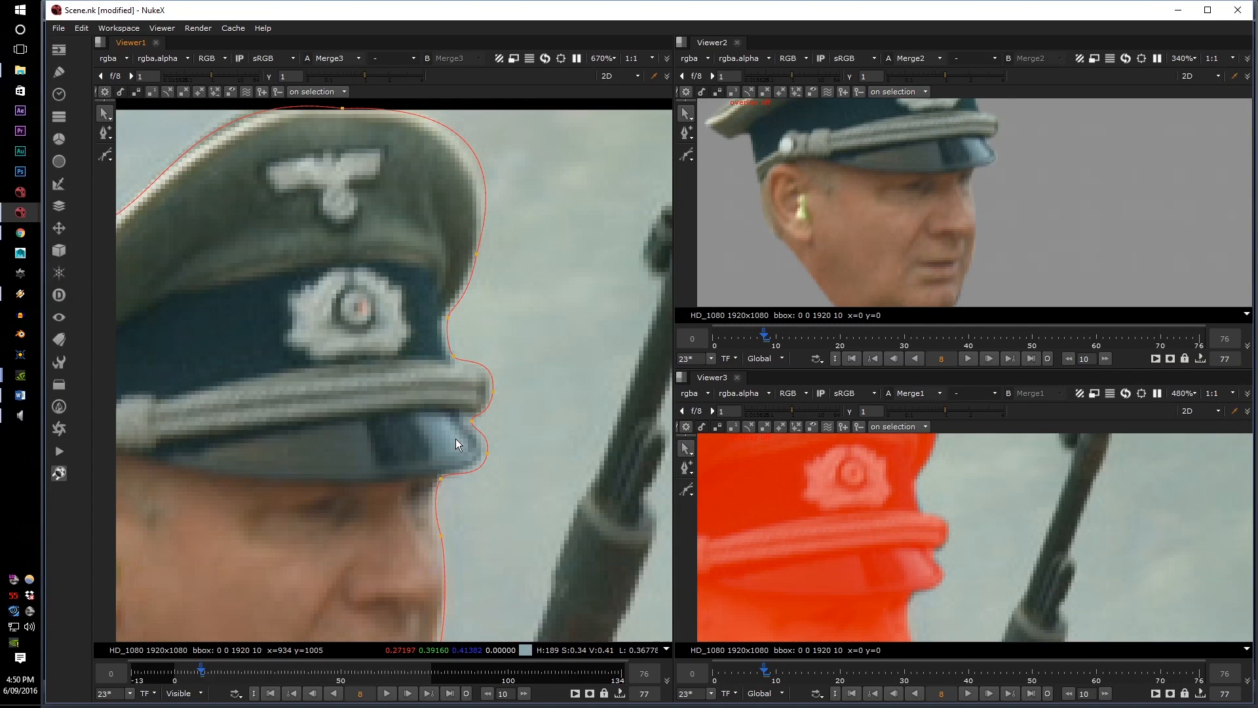
# Reselect the cap front, visor and forehead points, slightly distort the selection box at its lower inner corner, and deselect all points
pyautogui.scroll(-3, 455, 438)
pyautogui.moveTo(399, 529); pyautogui.dragTo(483, 360)
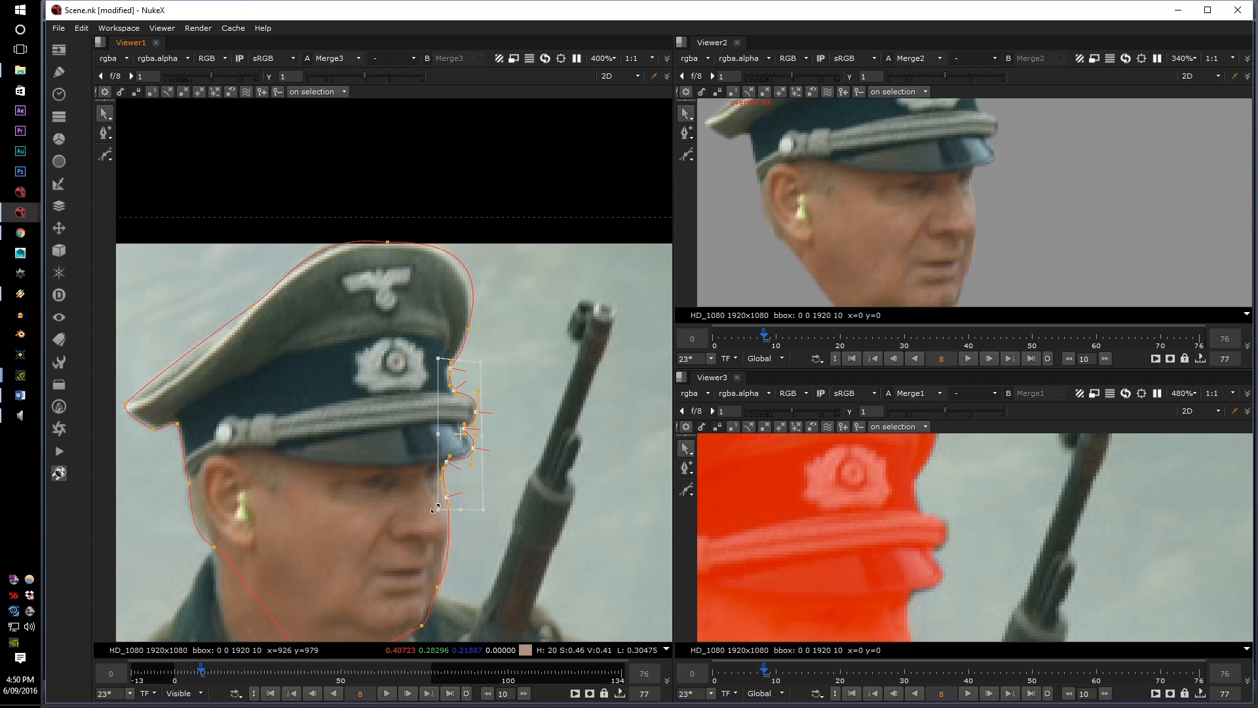
pyautogui.keyDown('ctrl'); pyautogui.moveTo(438, 509); pyautogui.dragTo(440, 508); pyautogui.keyUp('ctrl')
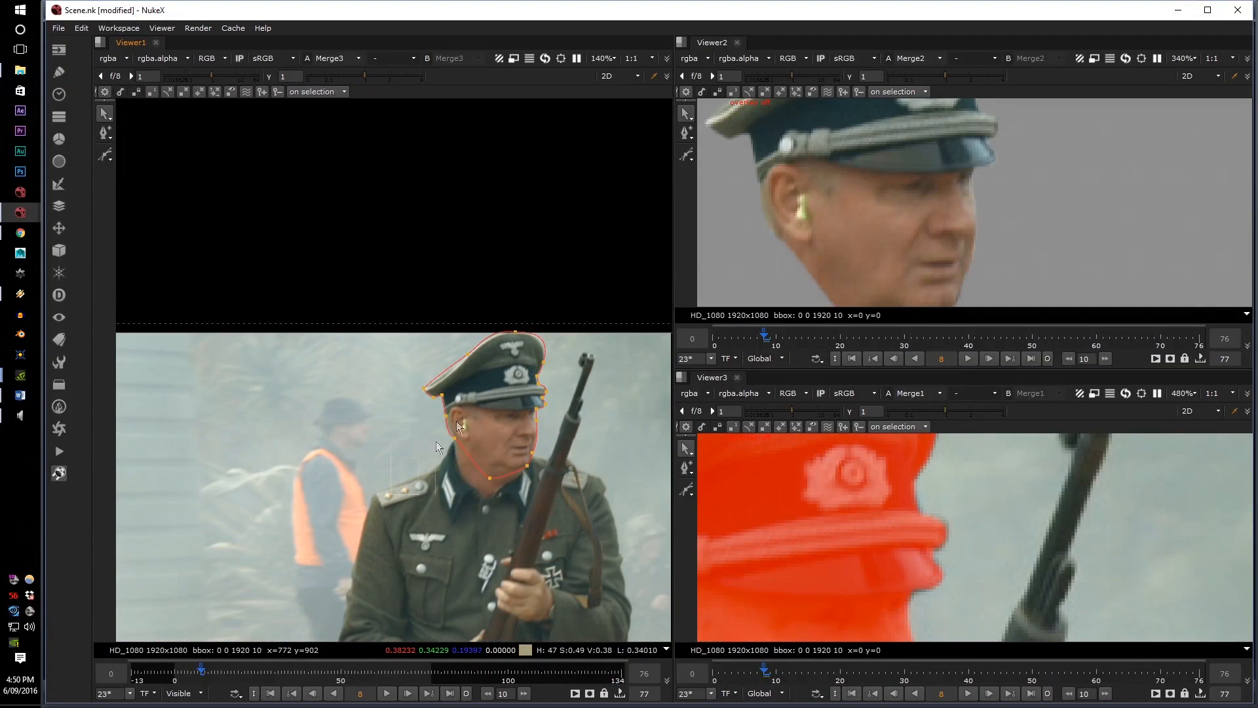
pyautogui.hotkey('ctrl', 'a')
pyautogui.scroll(3, 496, 354)
pyautogui.click(183, 437)
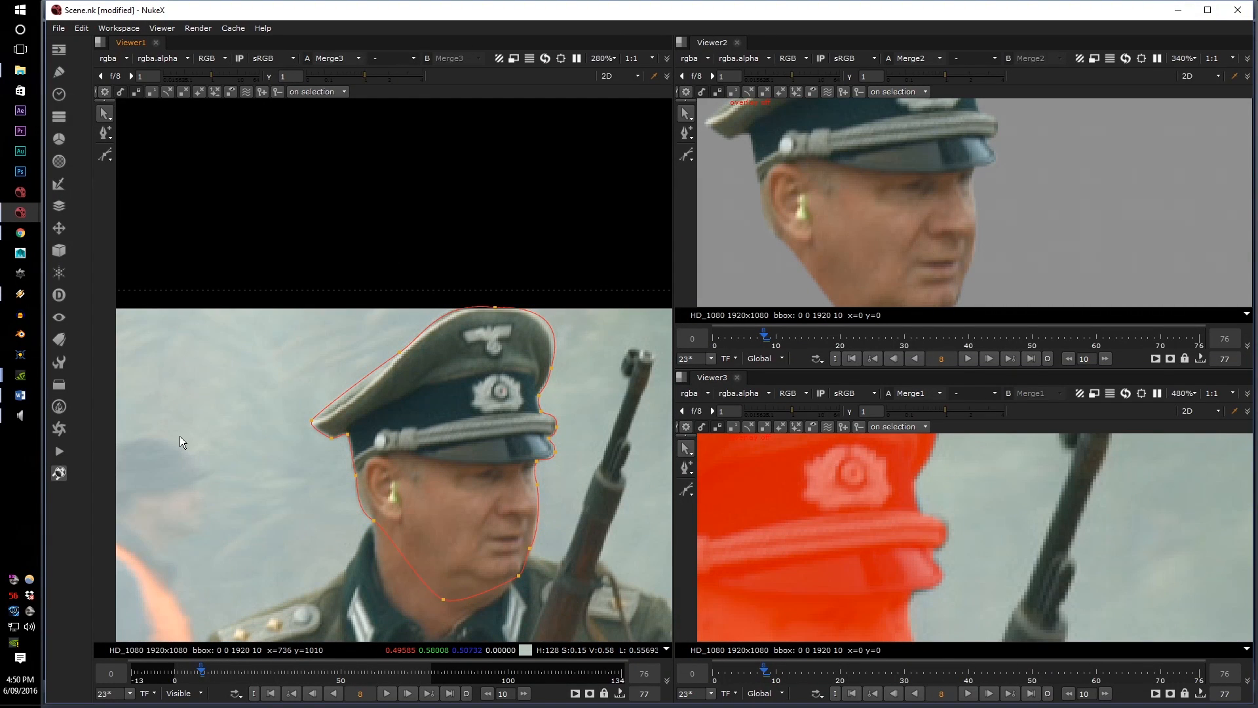
# Compare the roto outline around the visor and forehead in Viewer1 with the red matte edge in Viewer3
pyautogui.scroll(5, 473, 487)
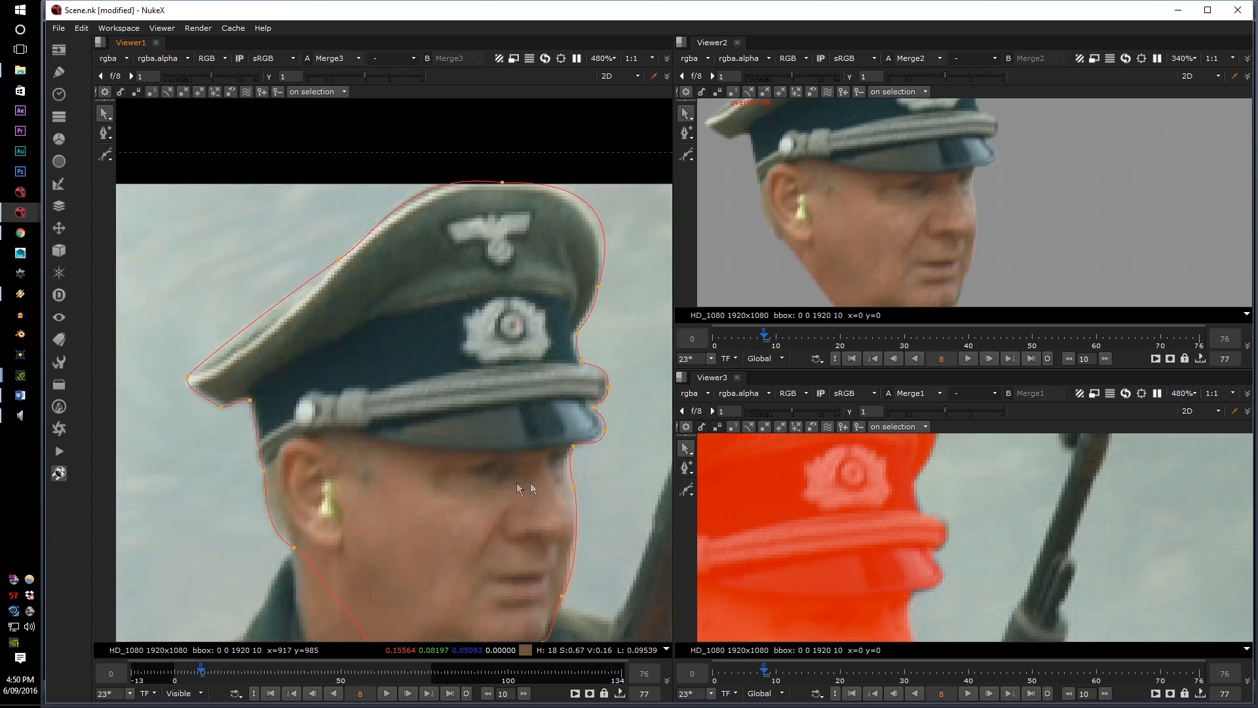
pyautogui.scroll(-6, 492, 454)
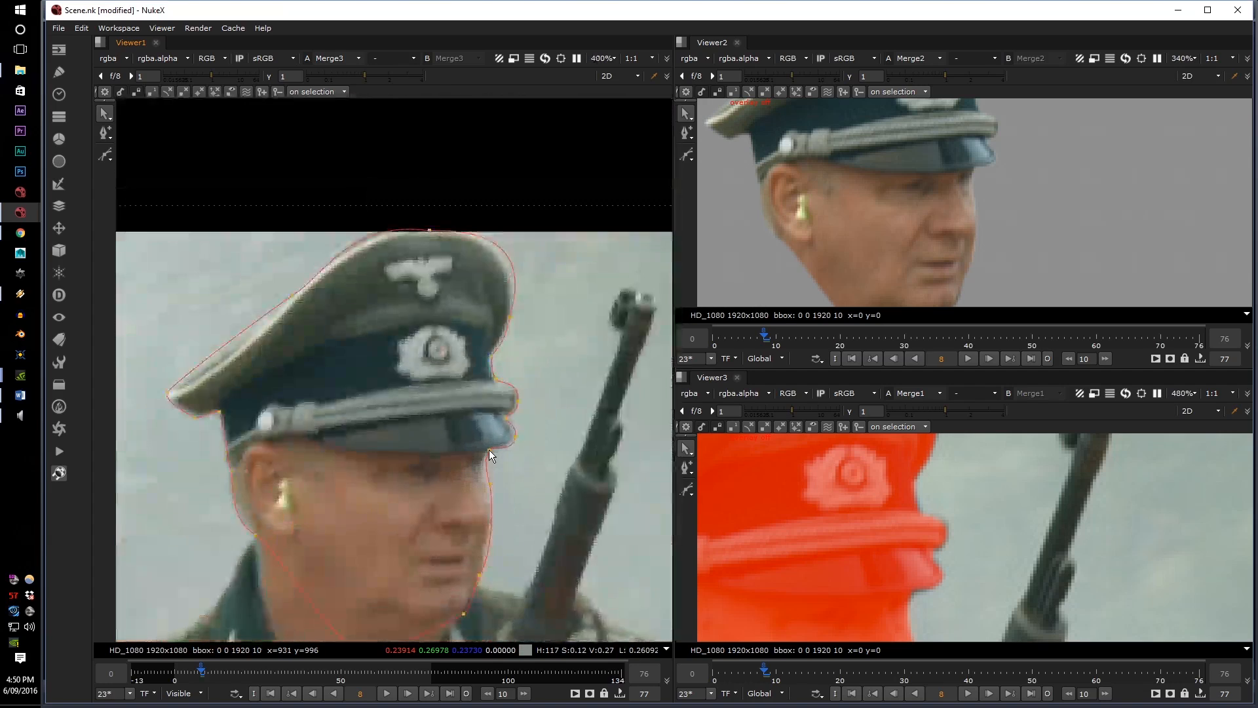
pyautogui.moveTo(394, 494); pyautogui.dragTo(565, 263)
pyautogui.moveTo(294, 544); pyautogui.dragTo(543, 263)
pyautogui.scroll(3, 527, 319)
pyautogui.scroll(5, 439, 393)
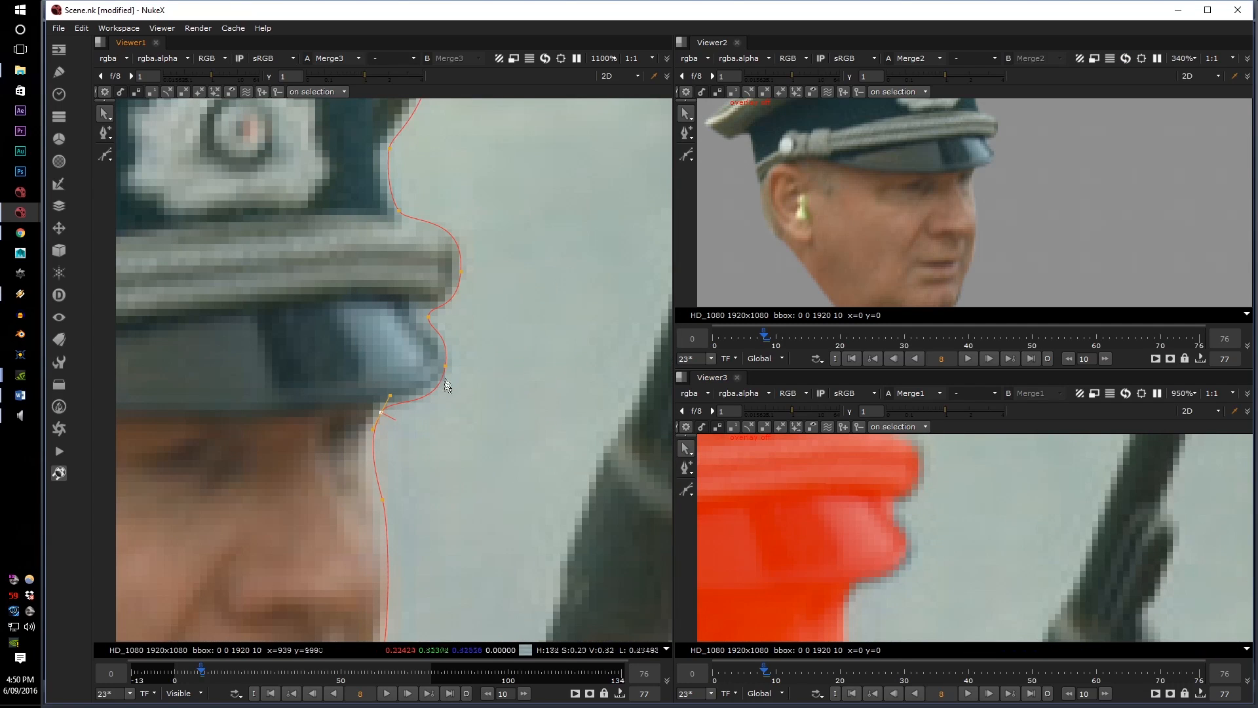
pyautogui.scroll(-5, 963, 518)
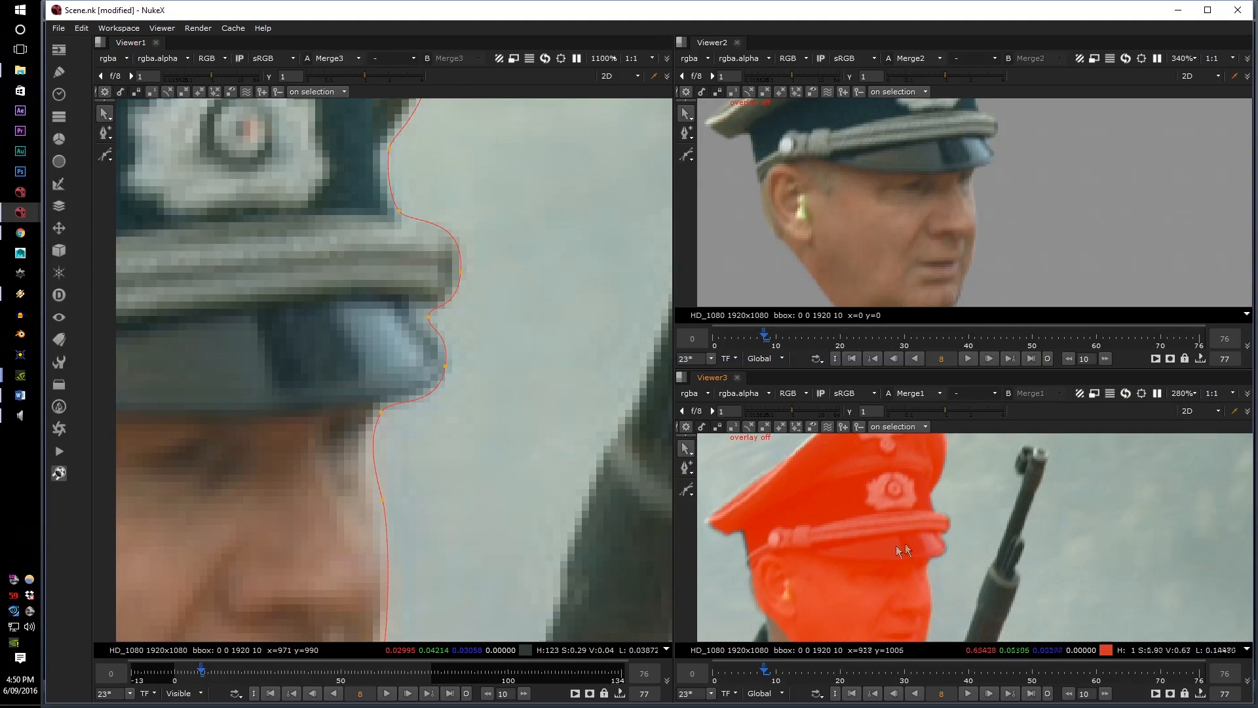
pyautogui.moveTo(904, 546); pyautogui.dragTo(1035, 526, button='middle')
# Select the roto points from the cap's rear tip down behind the ear, shift them slightly outward from the head, and deselect them
pyautogui.scroll(-5, 427, 447)
pyautogui.moveTo(374, 462); pyautogui.dragTo(616, 431, button='middle')
pyautogui.moveTo(308, 535); pyautogui.dragTo(467, 328)
pyautogui.scroll(4, 372, 442)
pyautogui.scroll(4, 884, 523)
pyautogui.moveTo(839, 528); pyautogui.dragTo(829, 481, button='middle')
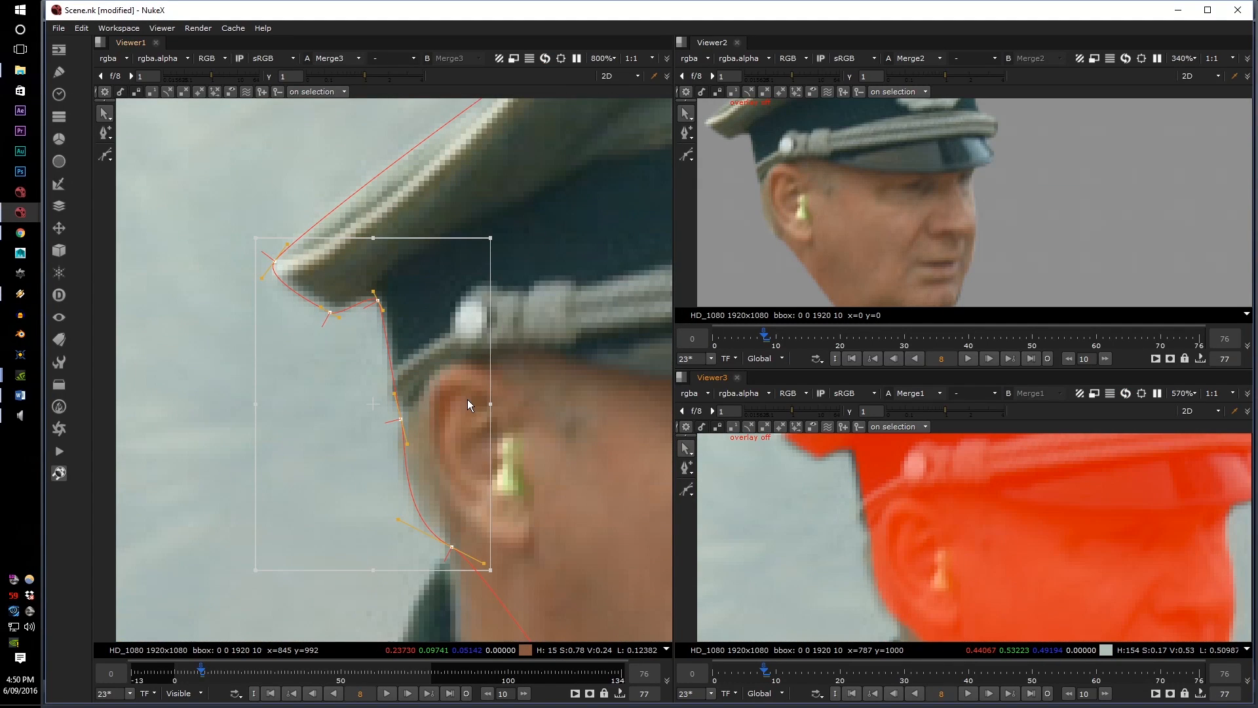
pyautogui.moveTo(460, 401); pyautogui.dragTo(453, 401)
pyautogui.click(530, 395)
# Adjust the roto points at the cap's rear tip, beneath the rear brim and at the inner corner to fit the cap edge
pyautogui.moveTo(765, 181); pyautogui.dragTo(820, 191, button='middle')
pyautogui.scroll(6, 749, 167)
pyautogui.scroll(-5, 750, 167)
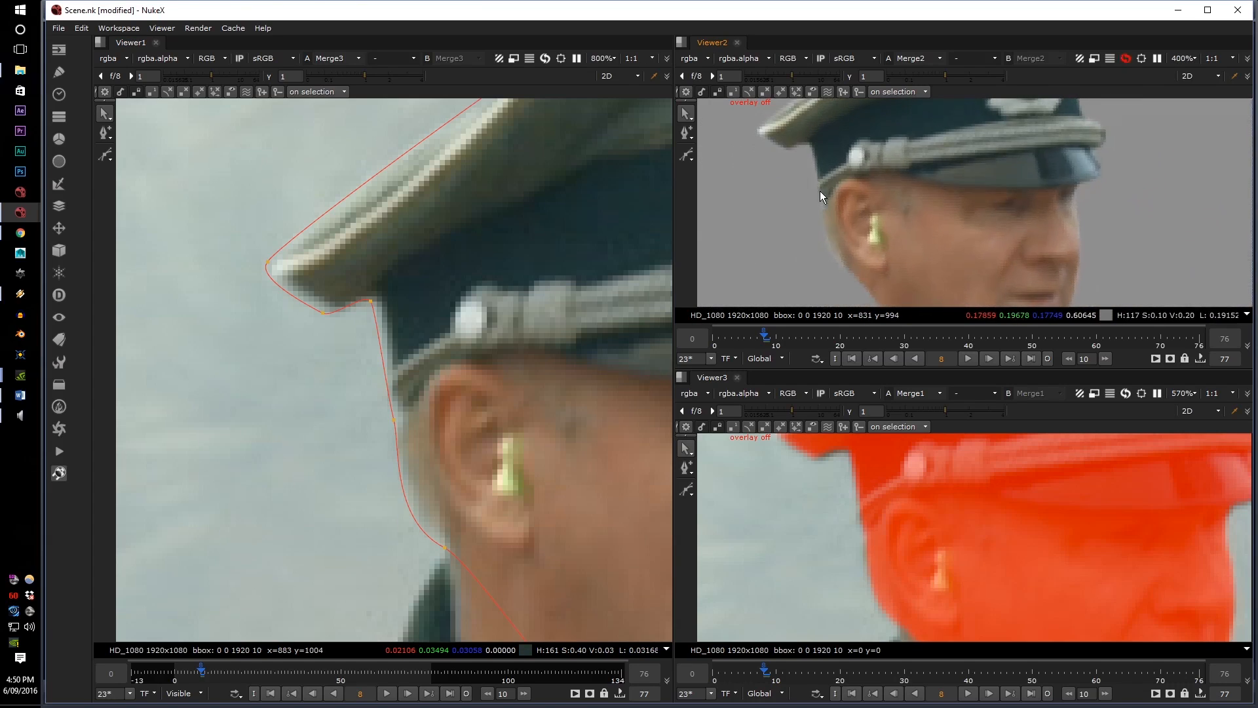
pyautogui.scroll(3, 812, 197)
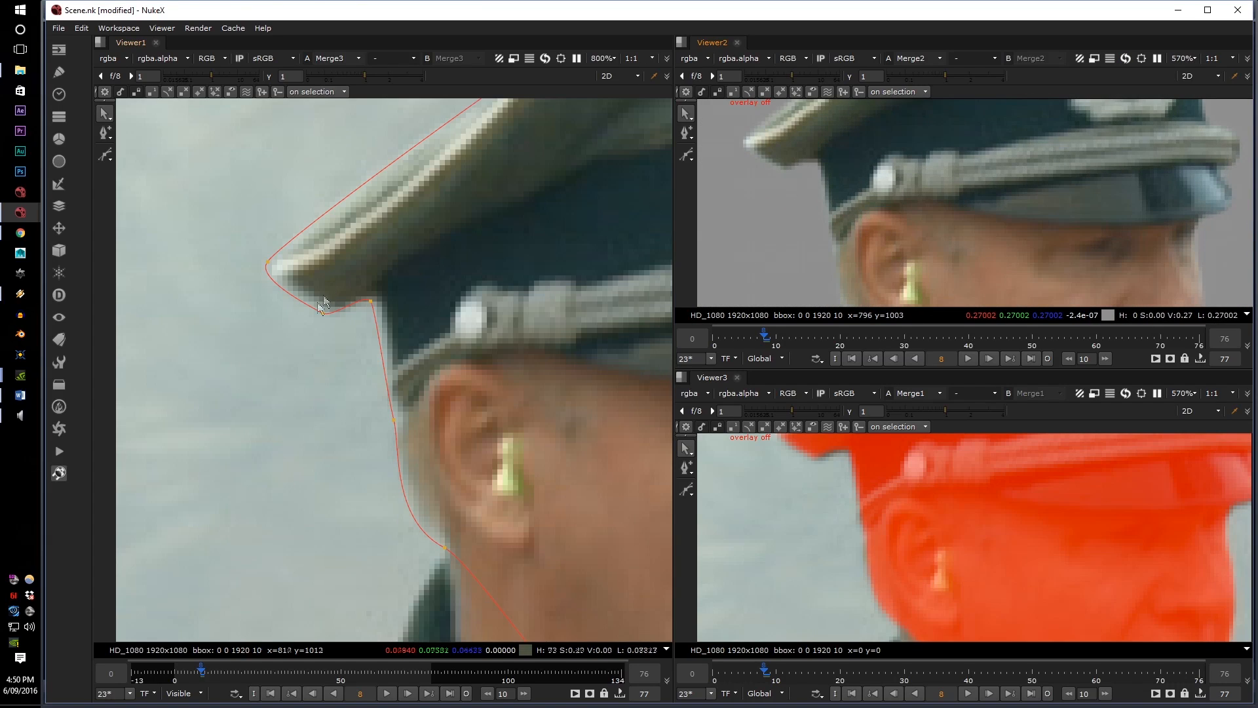
pyautogui.moveTo(321, 304); pyautogui.dragTo(352, 328, button='middle')
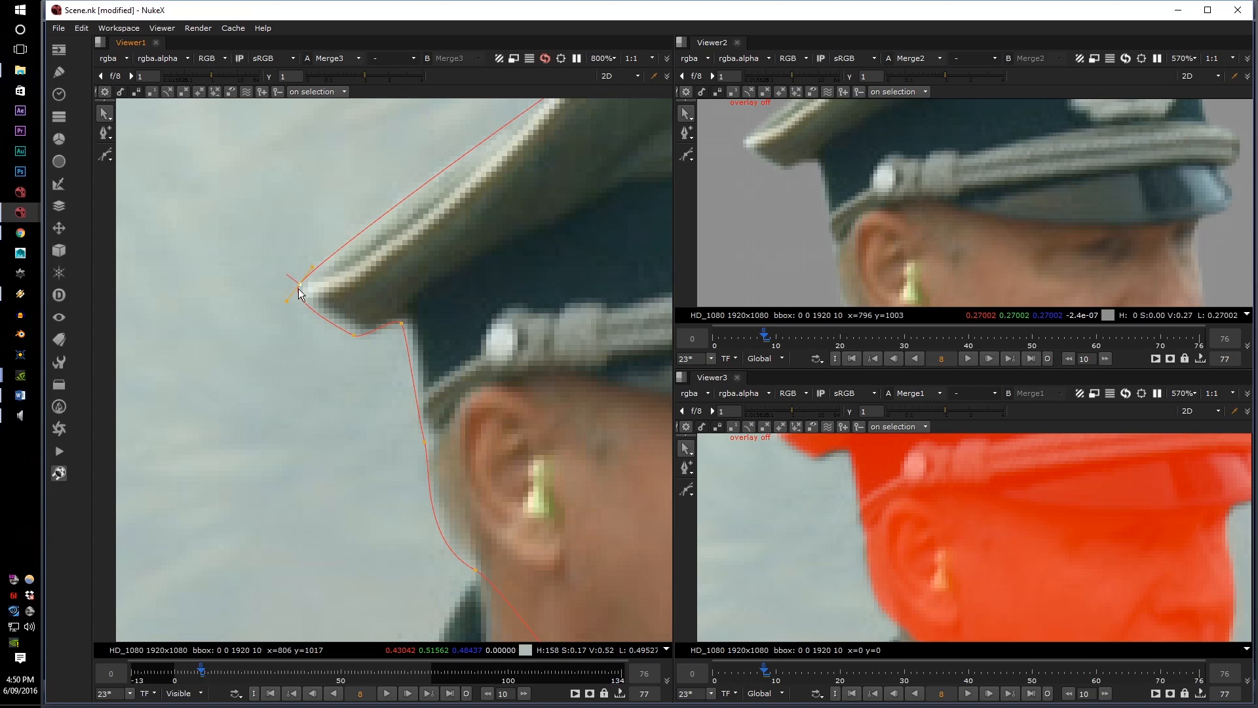
pyautogui.scroll(-3, 822, 517)
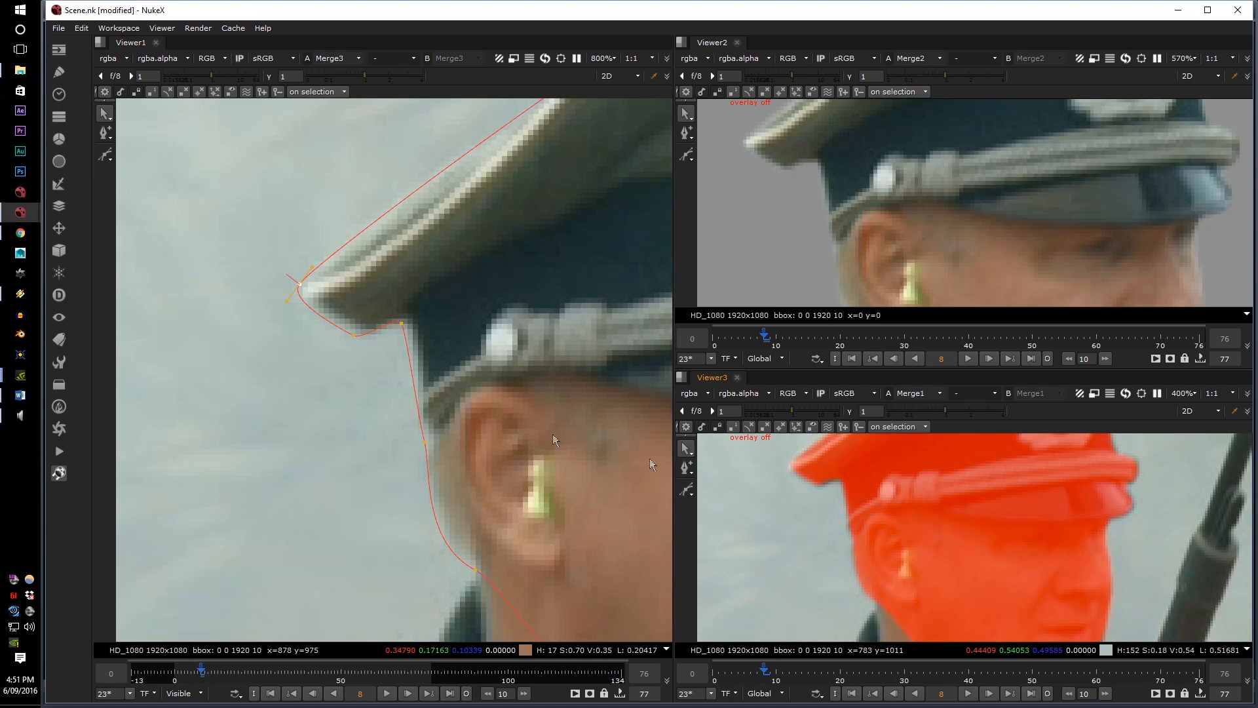
pyautogui.moveTo(402, 324); pyautogui.dragTo(362, 343)
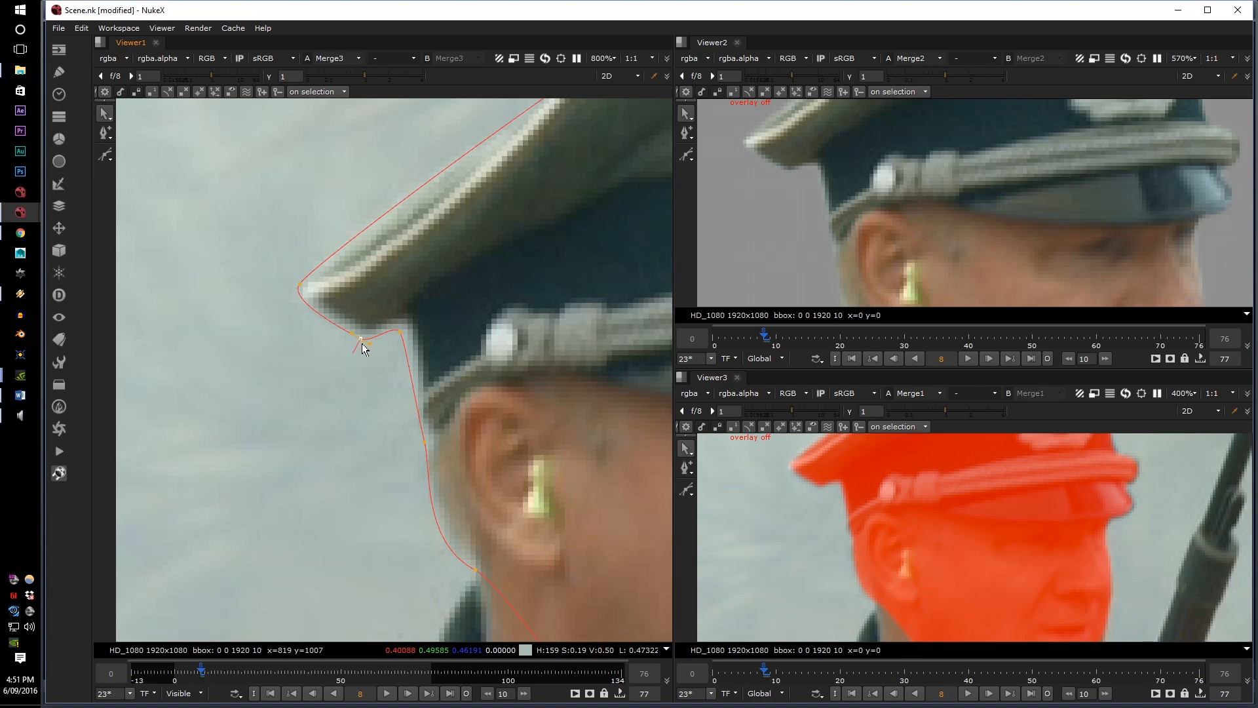
pyautogui.moveTo(300, 283); pyautogui.dragTo(301, 288)
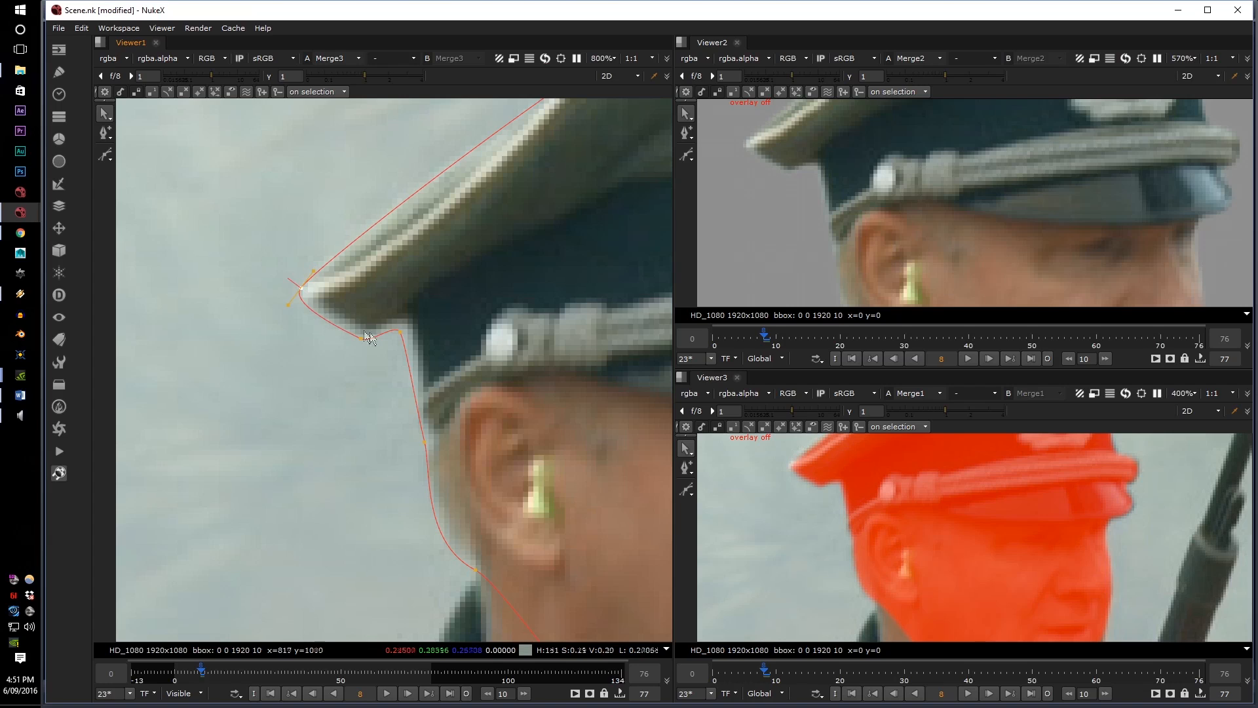
pyautogui.moveTo(399, 334); pyautogui.dragTo(400, 336)
# Examine the rear of the cap in the grey matte in Viewer2 and the red matte in Viewer3
pyautogui.scroll(3, 797, 191)
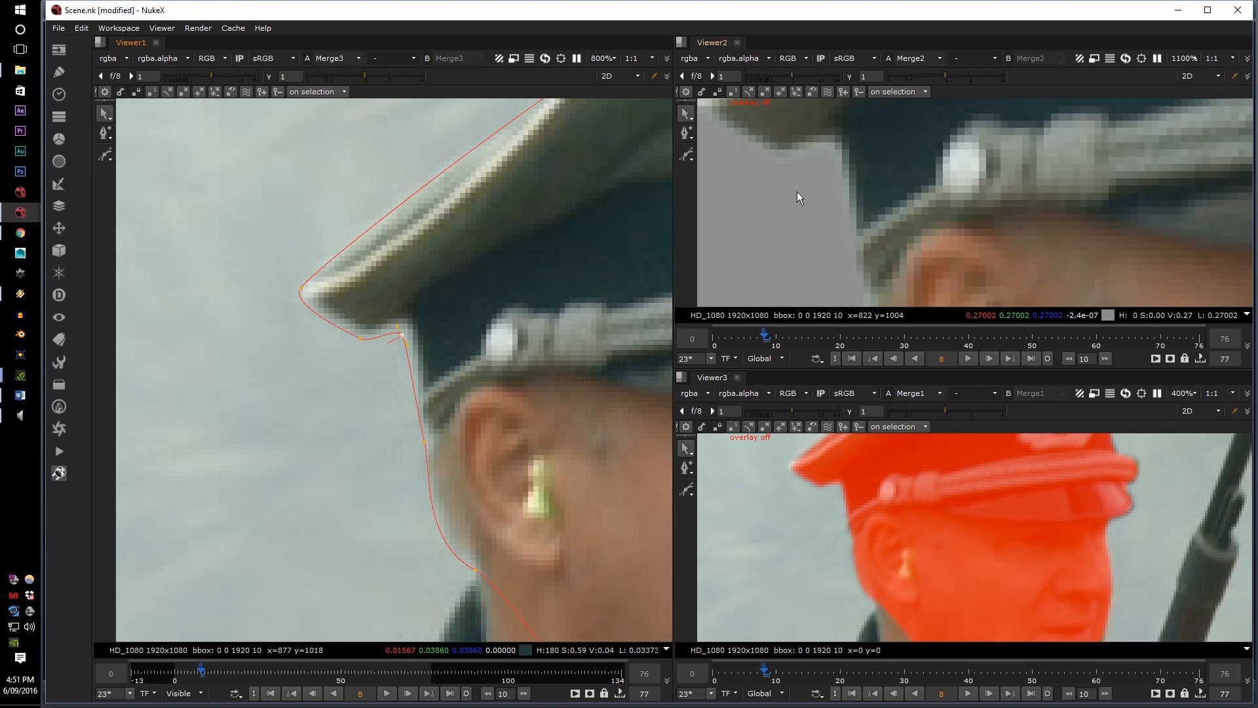
pyautogui.scroll(-2, 797, 198)
pyautogui.scroll(-2, 797, 197)
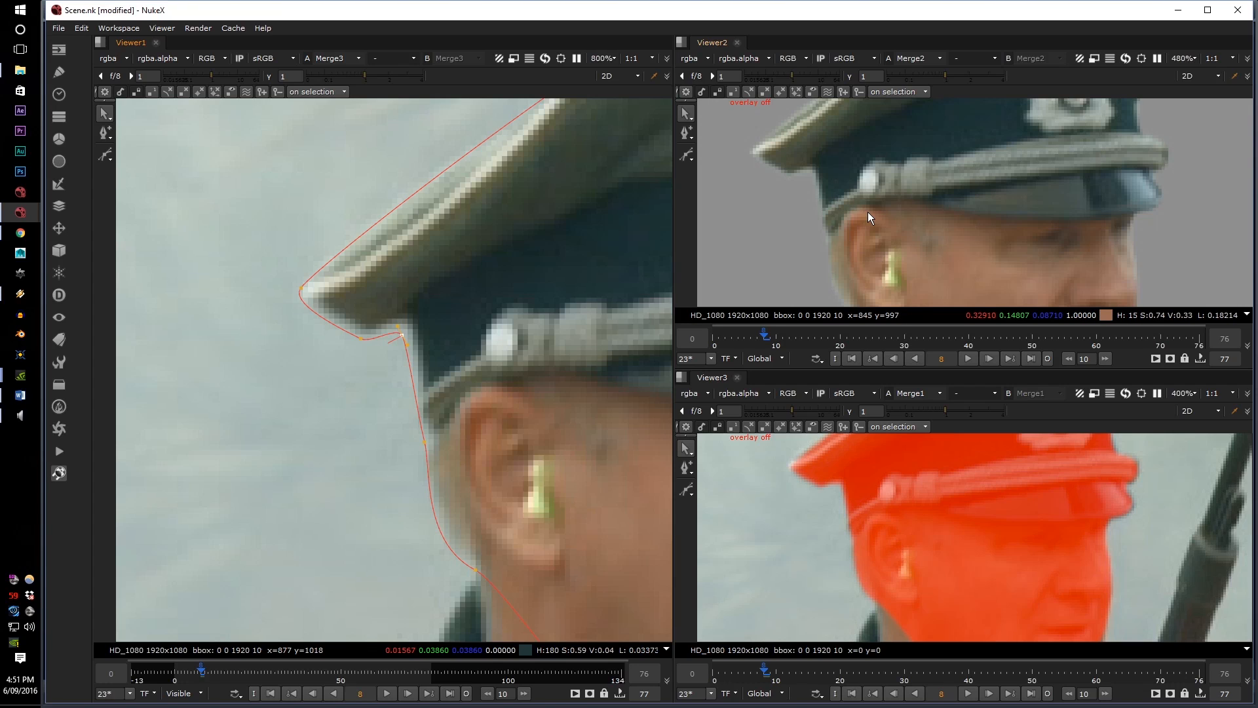
pyautogui.scroll(-3, 269, 321)
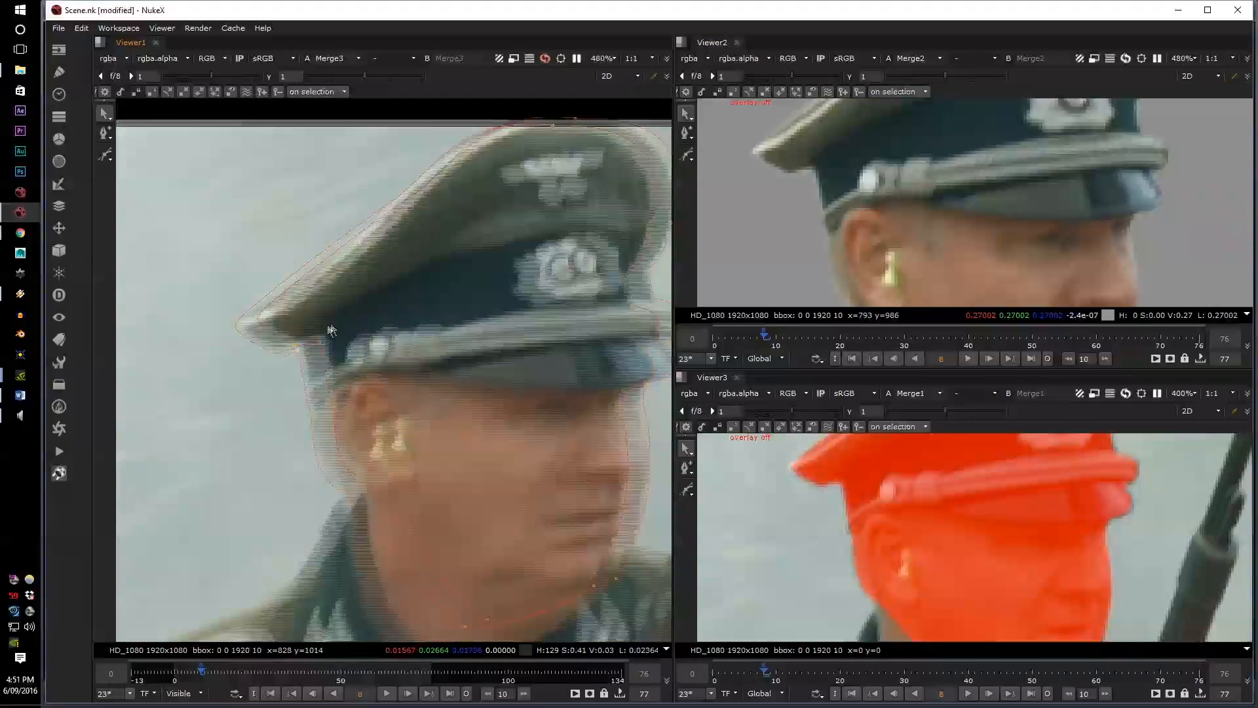
pyautogui.scroll(4, 768, 143)
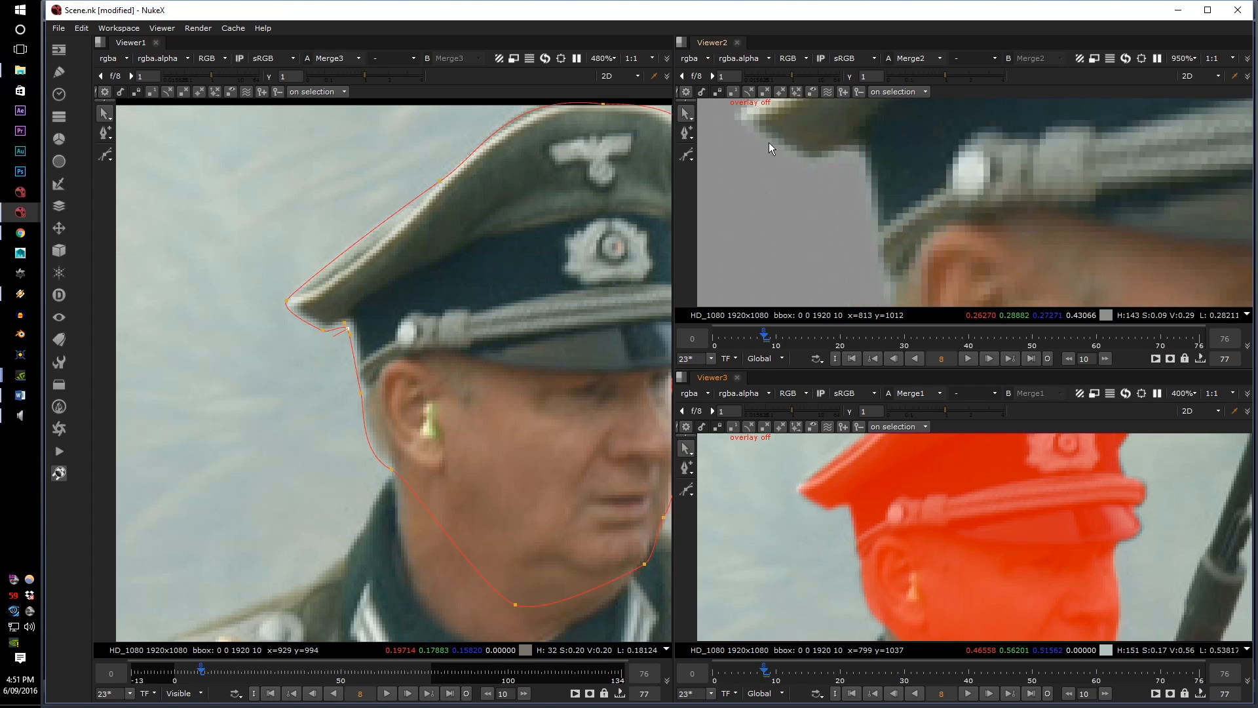
pyautogui.scroll(-2, 769, 143)
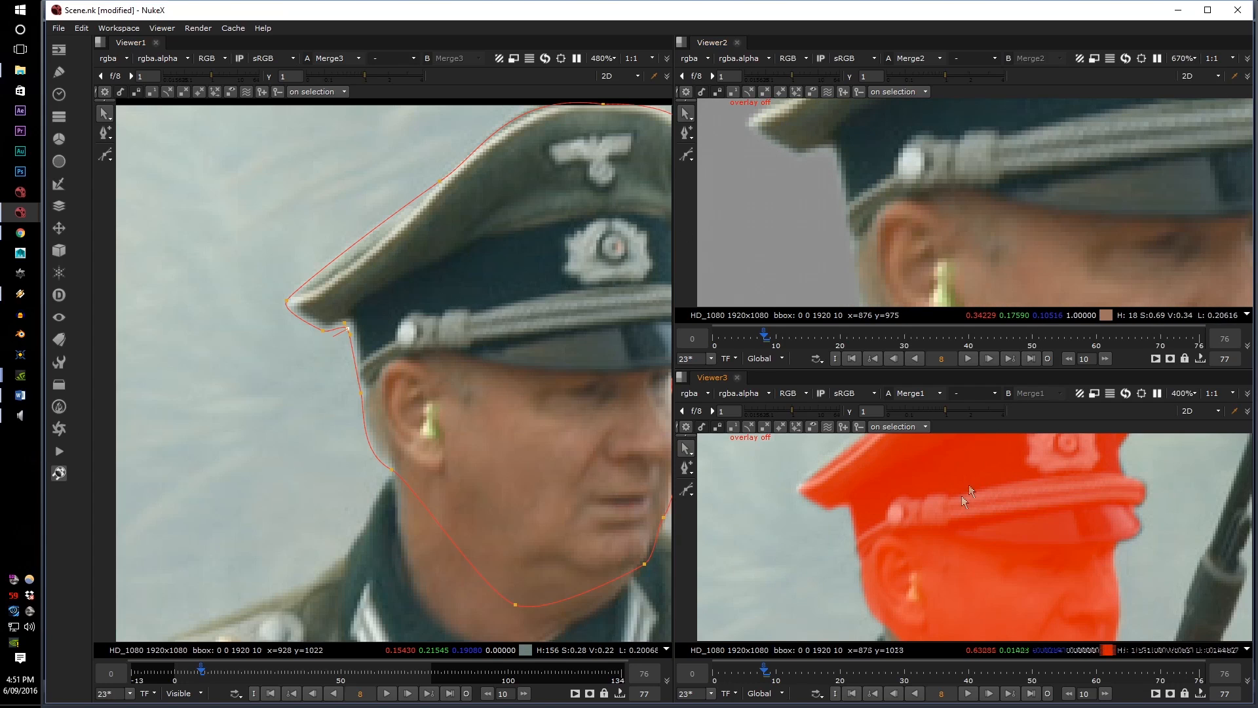
pyautogui.scroll(2, 847, 528)
pyautogui.scroll(3, 780, 513)
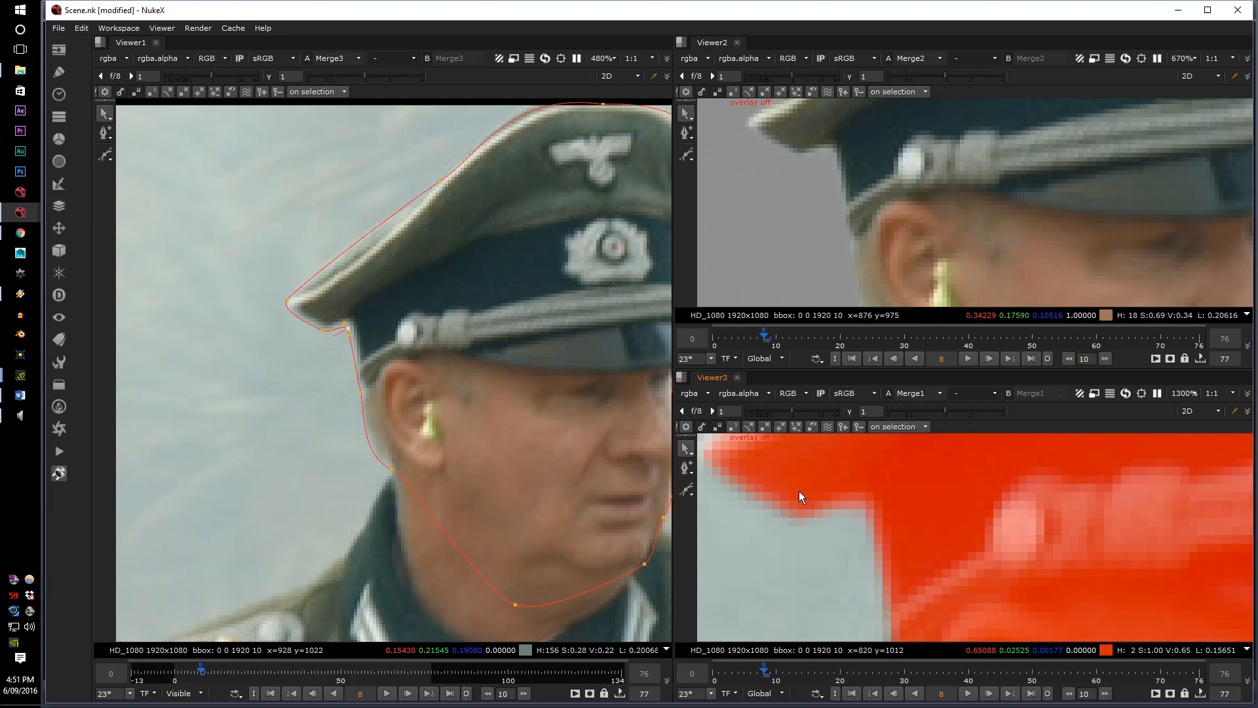
pyautogui.moveTo(788, 151); pyautogui.dragTo(823, 201, button='middle')
# Shift the roto points along the rear of the cap and ear slightly outward, and lower the point beneath the rear brim
pyautogui.moveTo(241, 492); pyautogui.dragTo(435, 245)
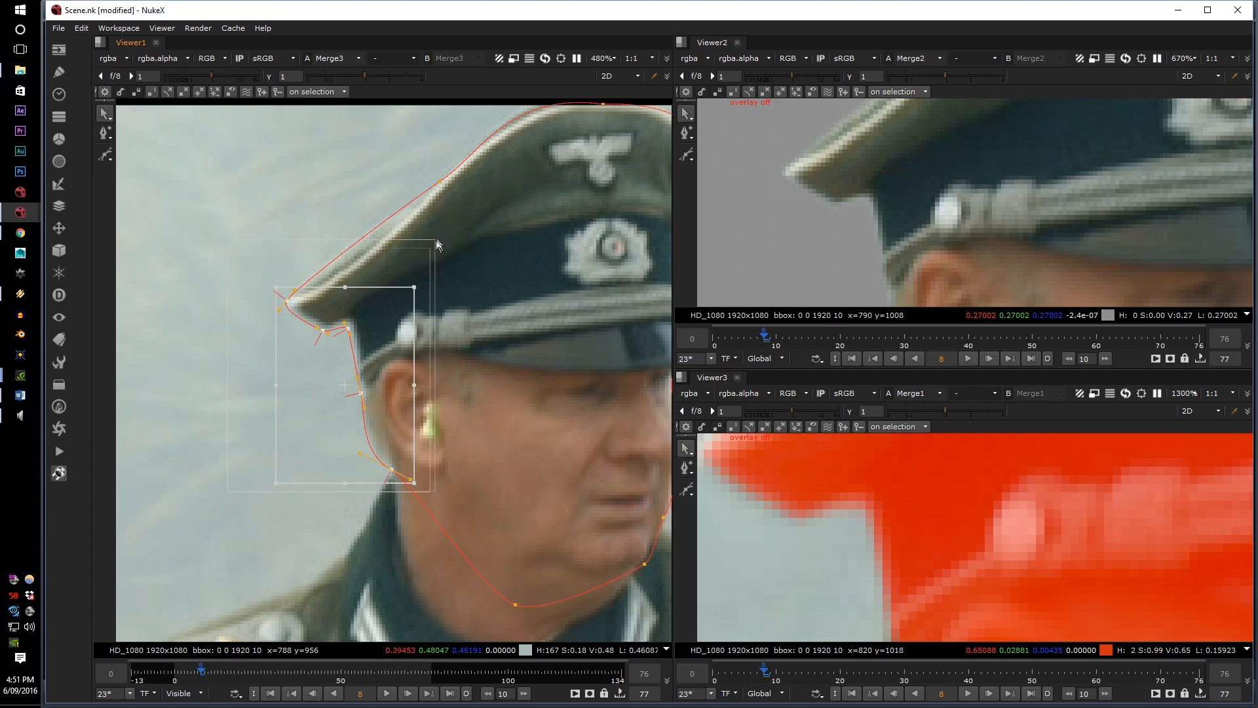
pyautogui.scroll(4, 345, 332)
pyautogui.moveTo(399, 308); pyautogui.dragTo(393, 308)
pyautogui.scroll(3, 825, 190)
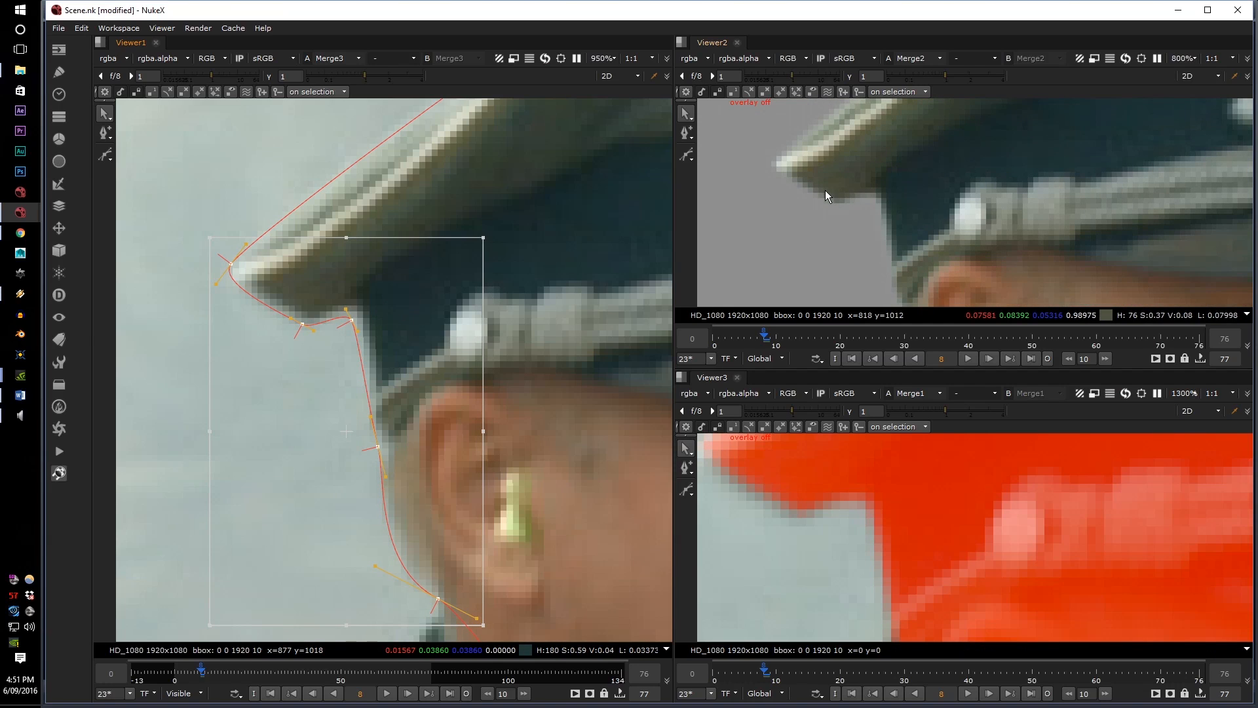
pyautogui.scroll(-4, 896, 536)
pyautogui.scroll(-5, 804, 520)
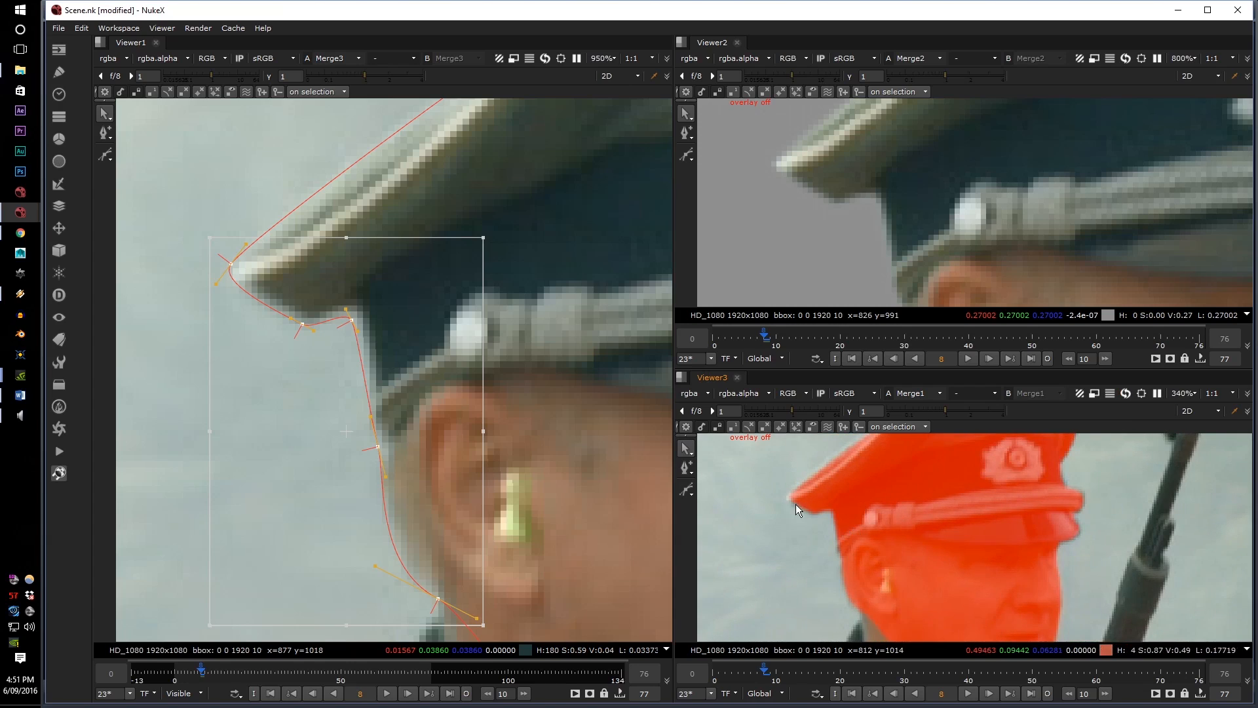
pyautogui.scroll(4, 796, 505)
pyautogui.click(240, 376)
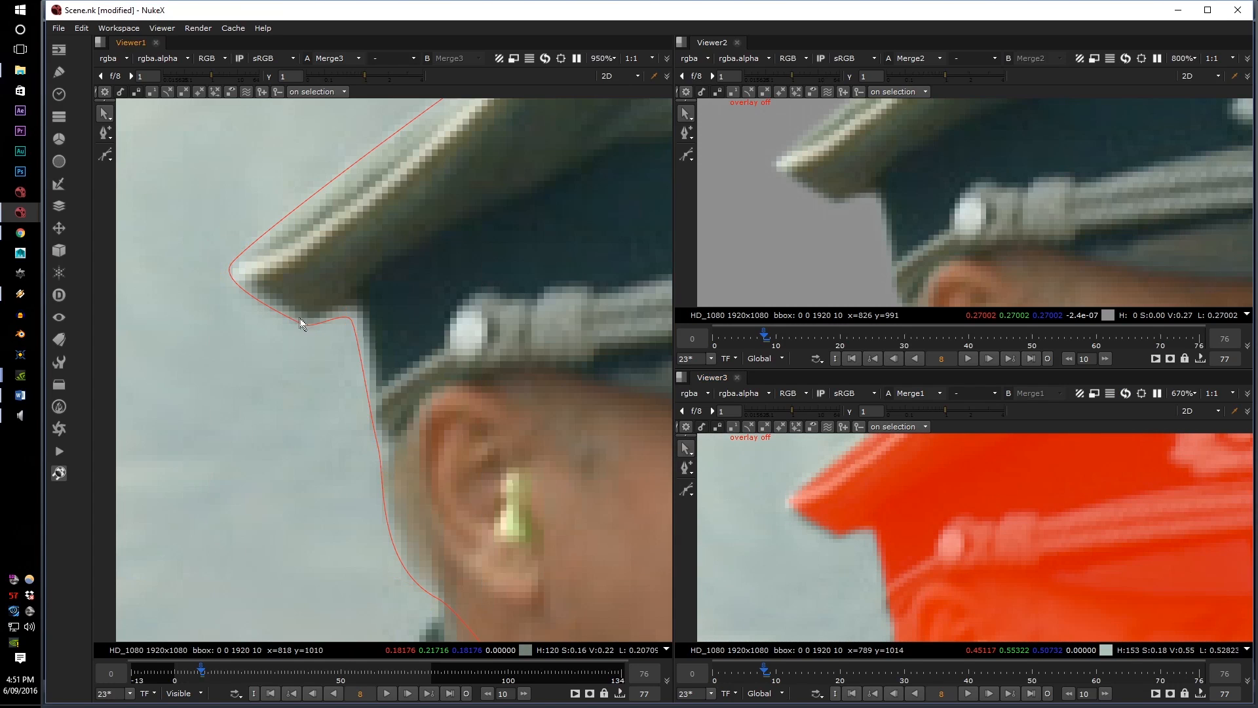
pyautogui.moveTo(304, 327); pyautogui.dragTo(298, 334)
# Raise the roto point on the crown above the cap's top edge and adjust its rear tangent handle to lift the curve
pyautogui.scroll(-5, 722, 552)
pyautogui.scroll(4, 806, 481)
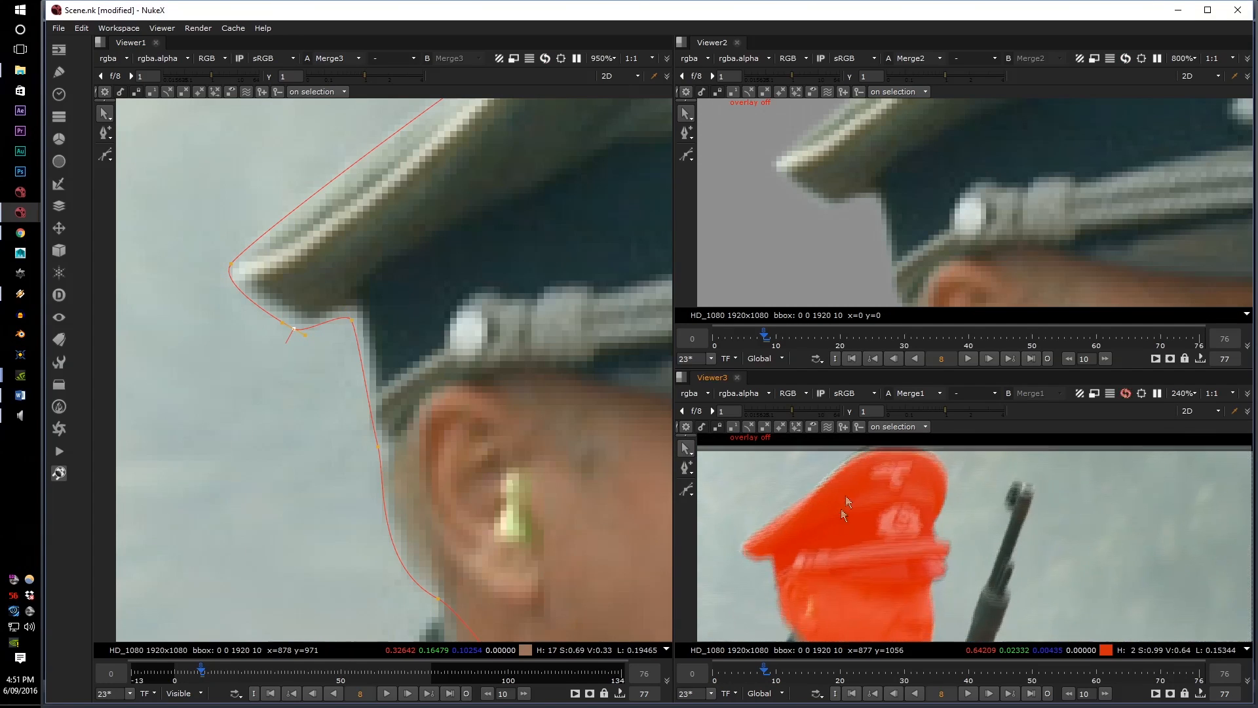
pyautogui.scroll(-5, 534, 275)
pyautogui.scroll(5, 533, 273)
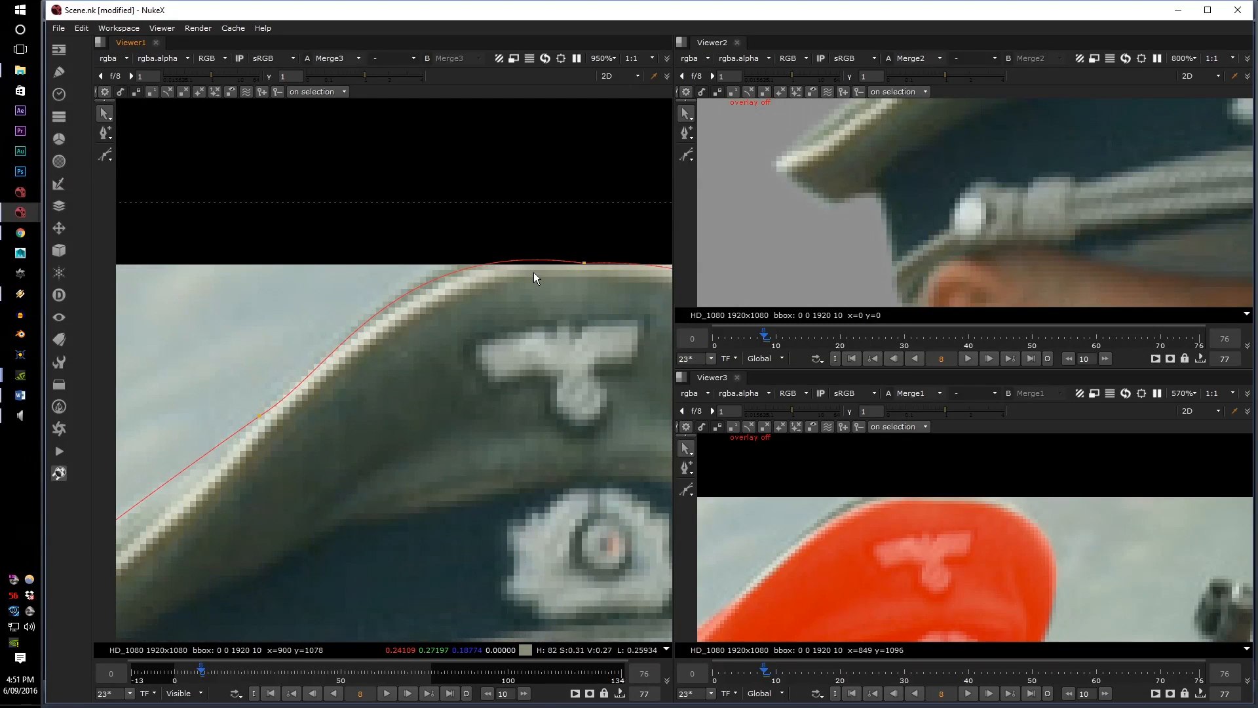
pyautogui.moveTo(589, 261); pyautogui.dragTo(376, 221)
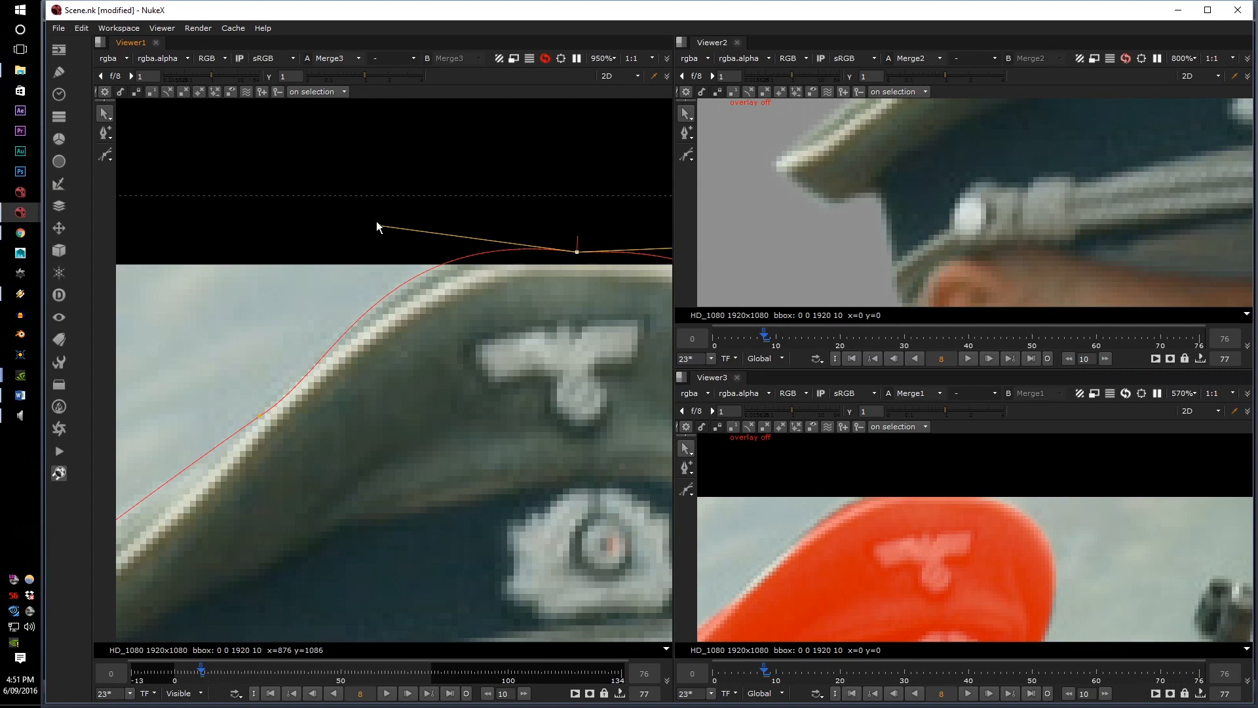
# Review the head and cap edges in the roto outline, grey matte and red matte across the three viewers
pyautogui.scroll(-3, 435, 449)
pyautogui.moveTo(437, 451); pyautogui.dragTo(380, 359, button='middle')
pyautogui.scroll(-4, 946, 171)
pyautogui.moveTo(946, 172); pyautogui.dragTo(683, 96, button='middle')
pyautogui.scroll(-3, 911, 593)
pyautogui.moveTo(911, 593); pyautogui.dragTo(910, 382, button='middle')
pyautogui.scroll(-1, 473, 486)
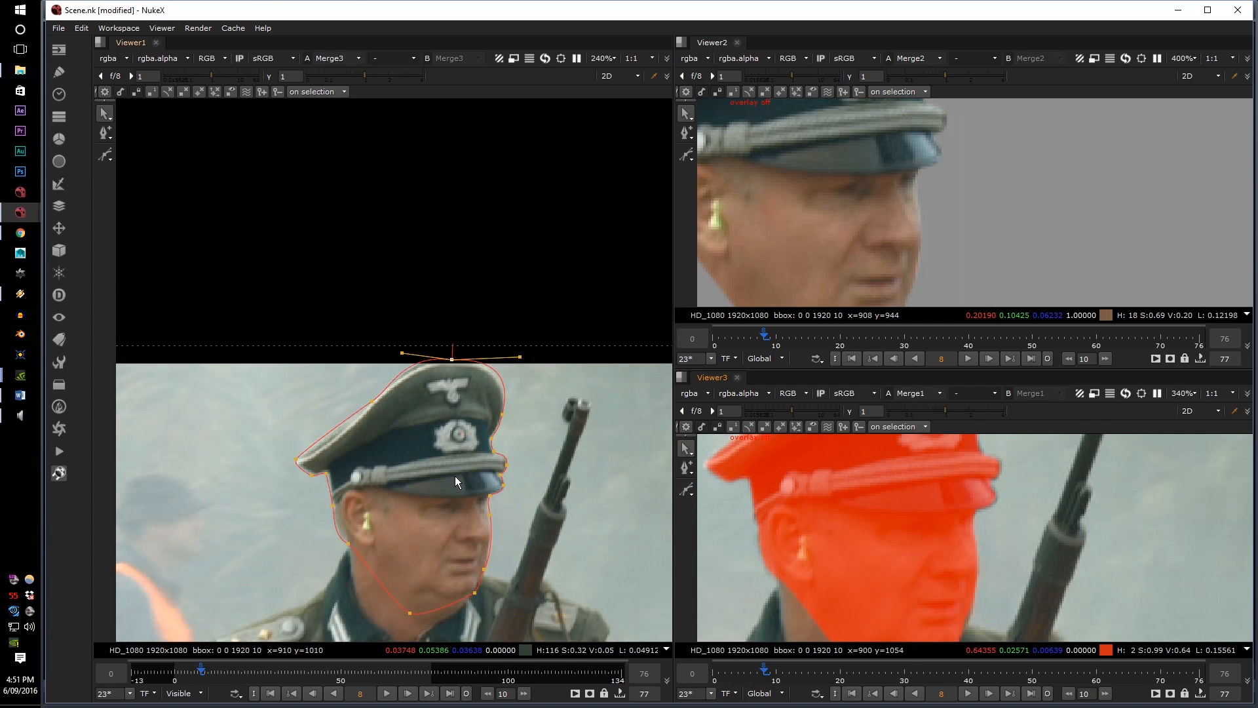
# Enable motion blur for the Bezier1 shape in the Head roto node's shape list
pyautogui.moveTo(455, 476); pyautogui.dragTo(414, 396, button='middle')
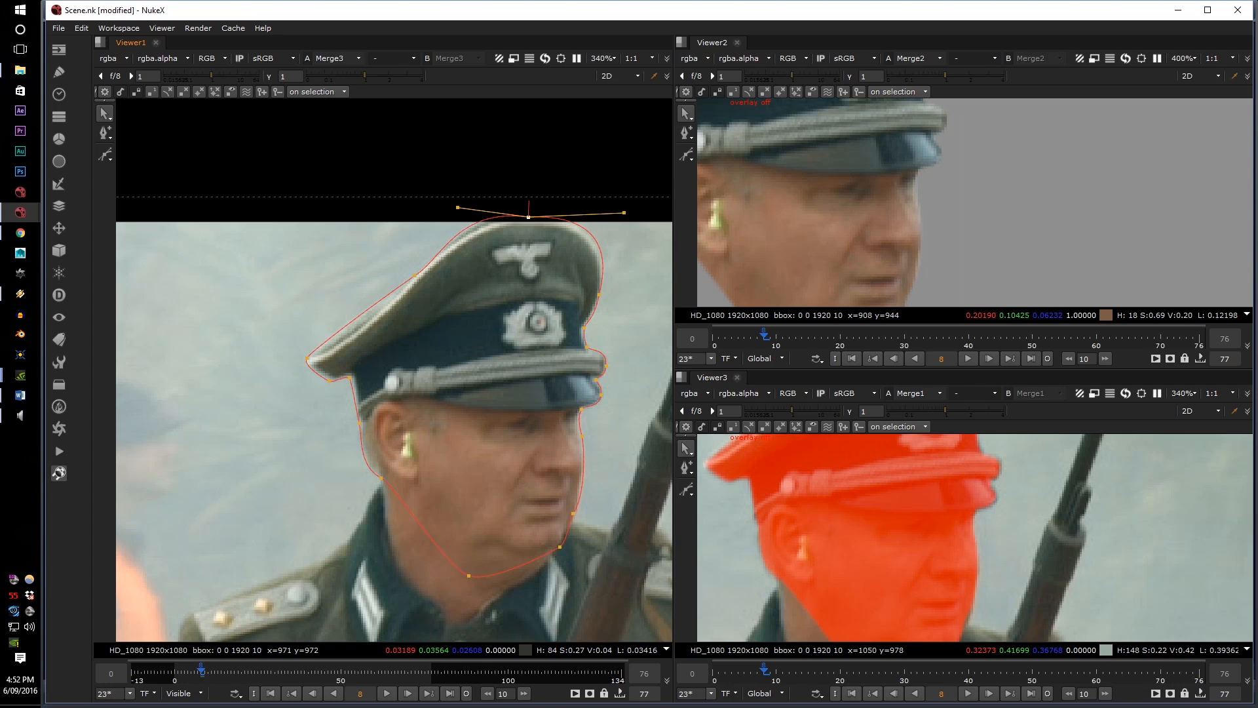
pyautogui.moveTo(1257, 260); pyautogui.dragTo(703, 184)
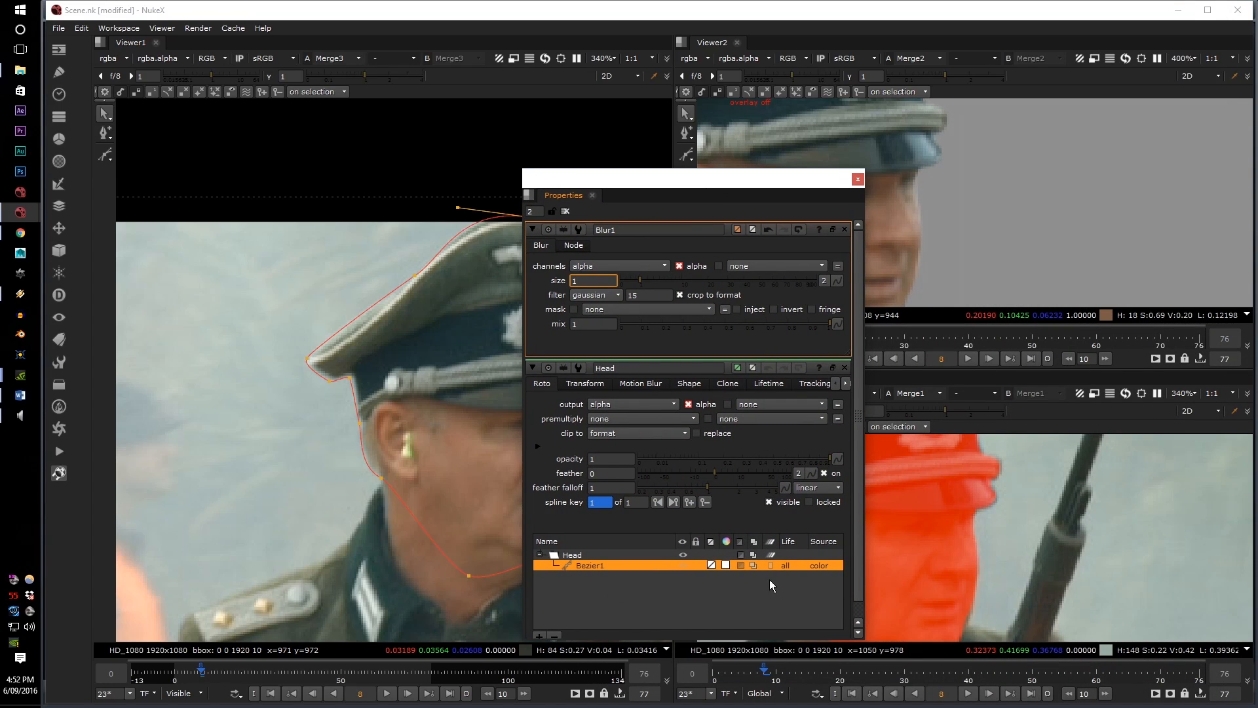
pyautogui.click(645, 383)
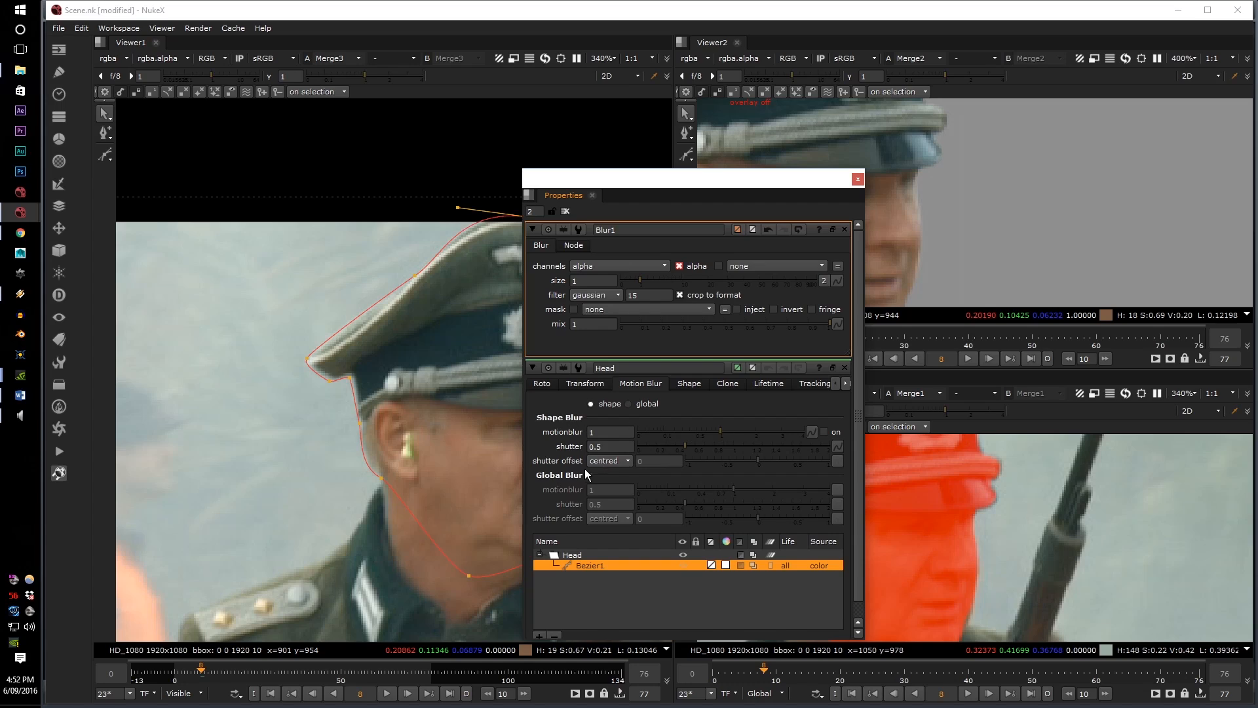
pyautogui.click(541, 383)
pyautogui.click(770, 564)
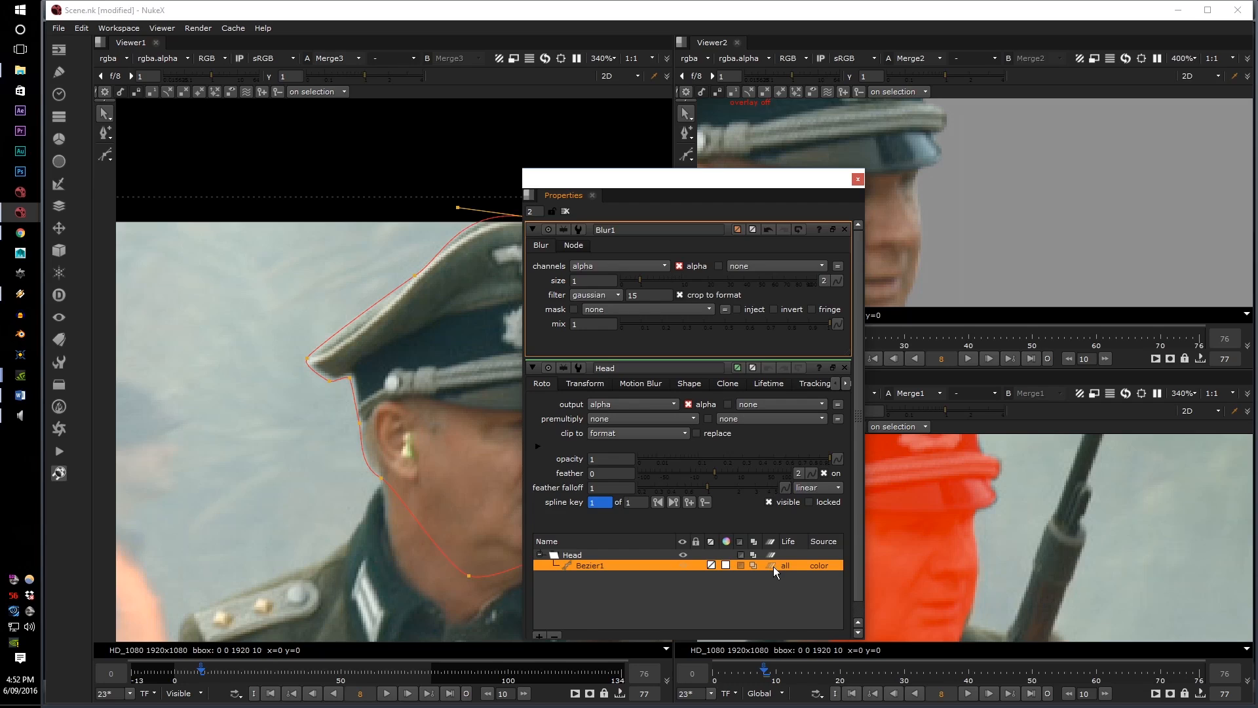
# Try to rename the Bezier1 shape to Head
pyautogui.doubleClick(596, 565)
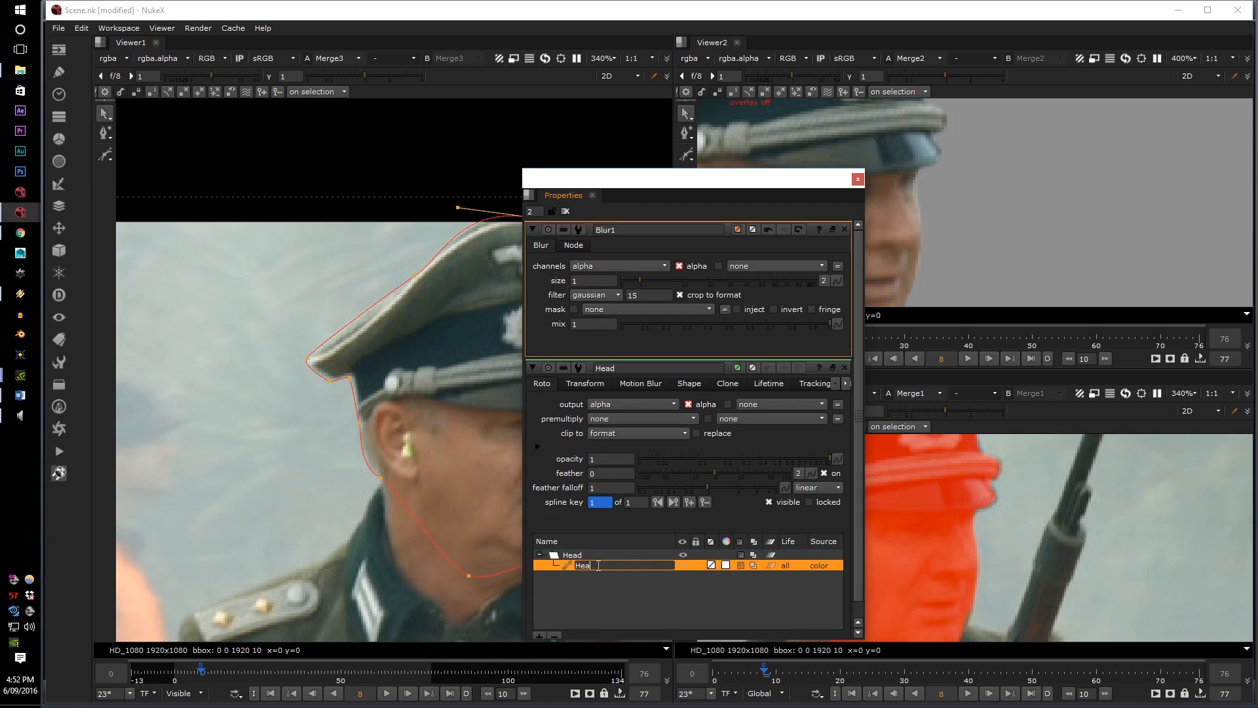
pyautogui.press('Return')
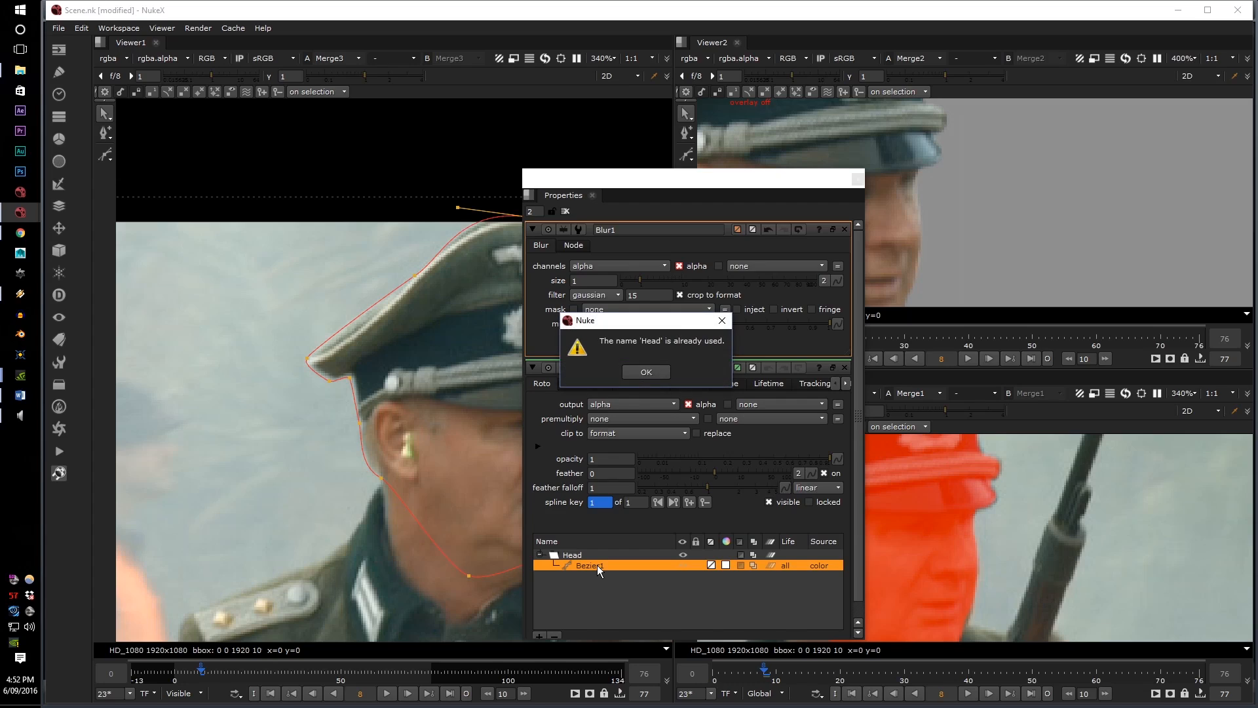
pyautogui.press('Return')
# Rename the Bezier1 shape to Hand and move the Properties window away from the viewers
pyautogui.doubleClick(596, 566)
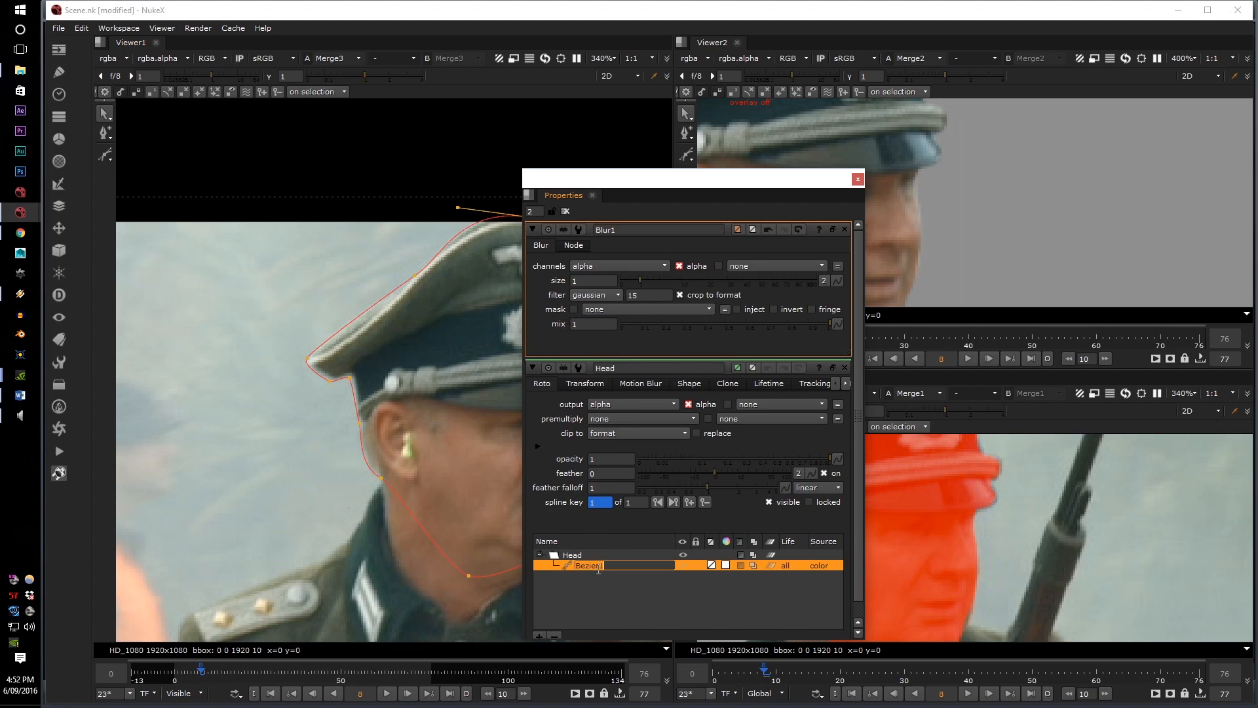
pyautogui.write('Hand')
pyautogui.click(621, 577)
pyautogui.moveTo(679, 174); pyautogui.dragTo(1257, 174)
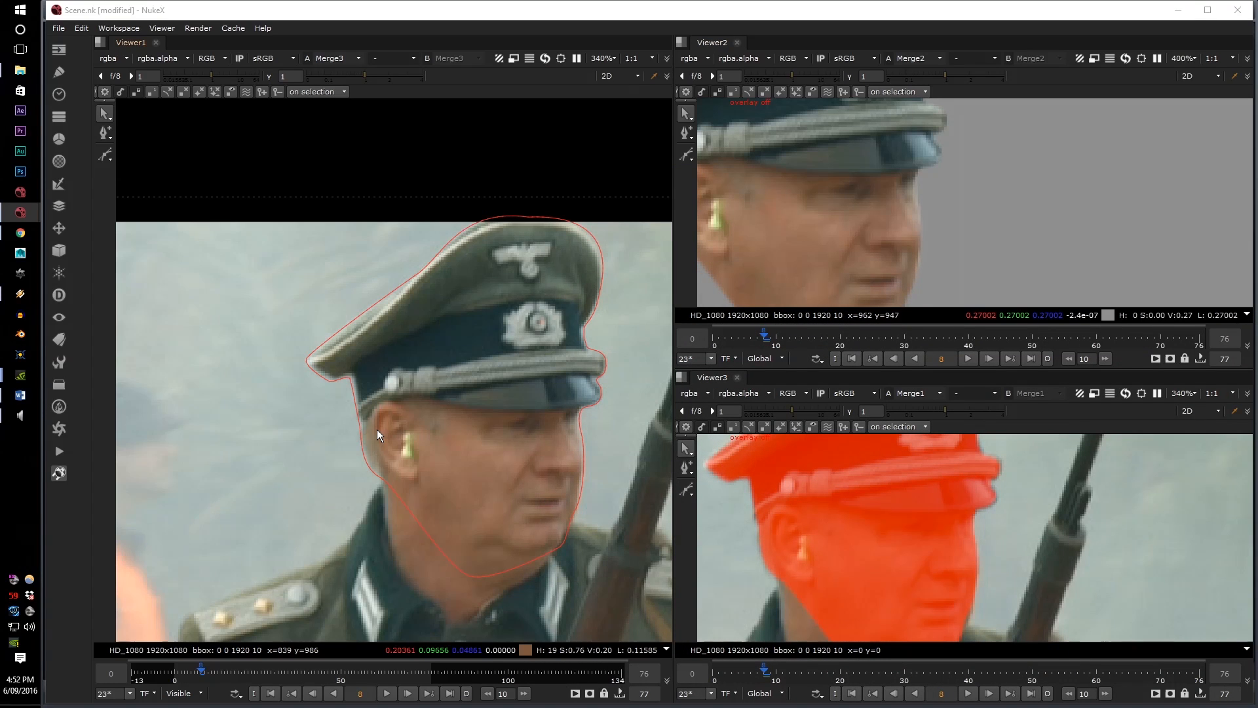
# Set Viewer1's frame increment to 5
pyautogui.scroll(-4, 399, 426)
pyautogui.scroll(5, 398, 439)
pyautogui.scroll(1, 346, 437)
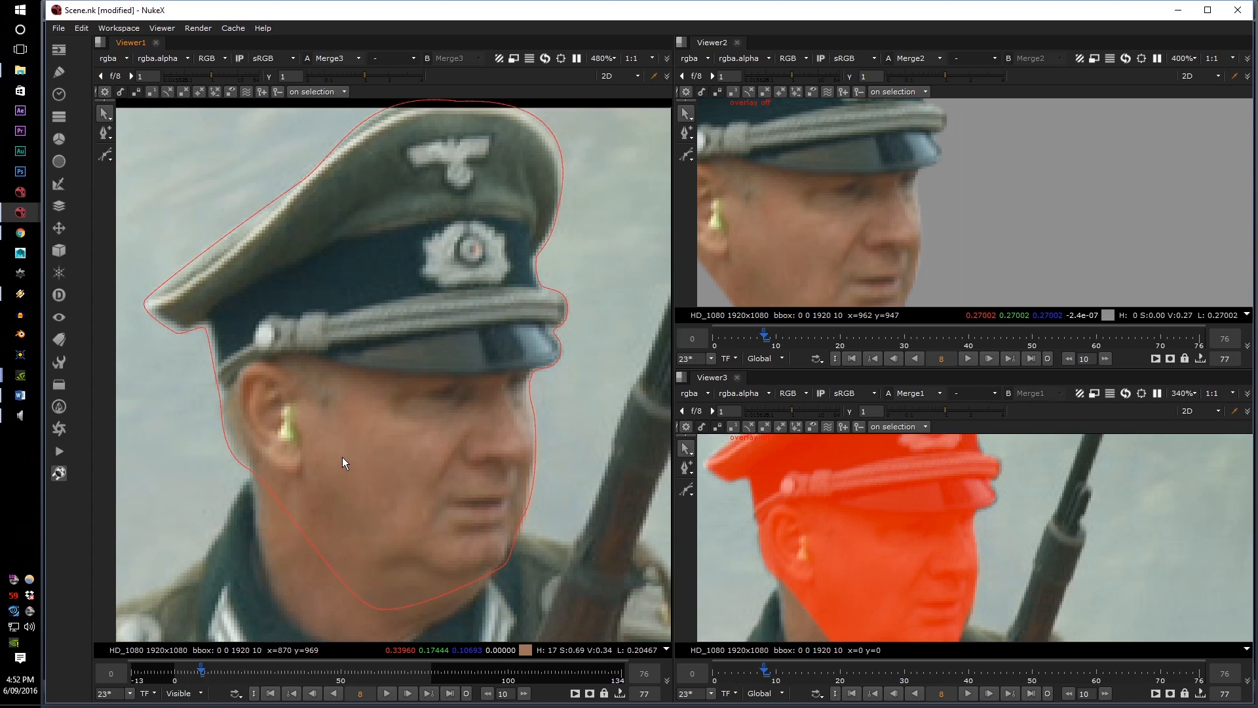
pyautogui.moveTo(361, 402); pyautogui.dragTo(405, 411, button='middle')
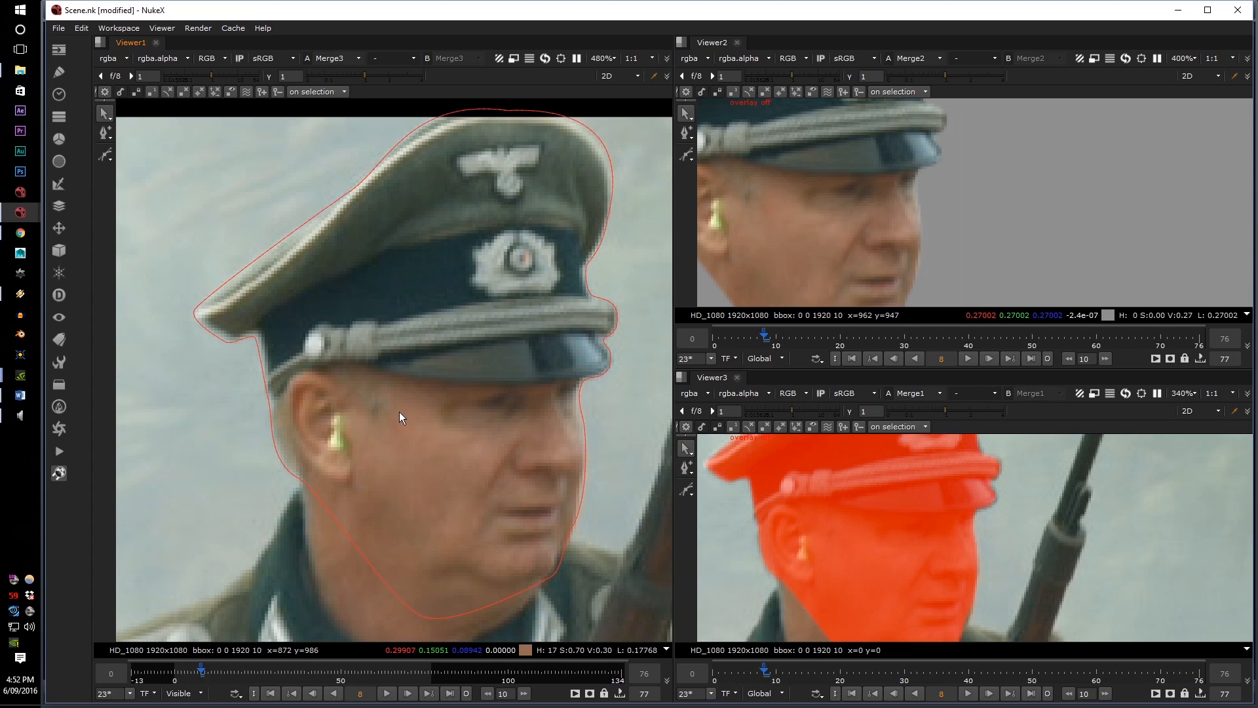
pyautogui.doubleClick(498, 693)
pyautogui.write('5')
pyautogui.press('Return')
pyautogui.scroll(-2, 460, 513)
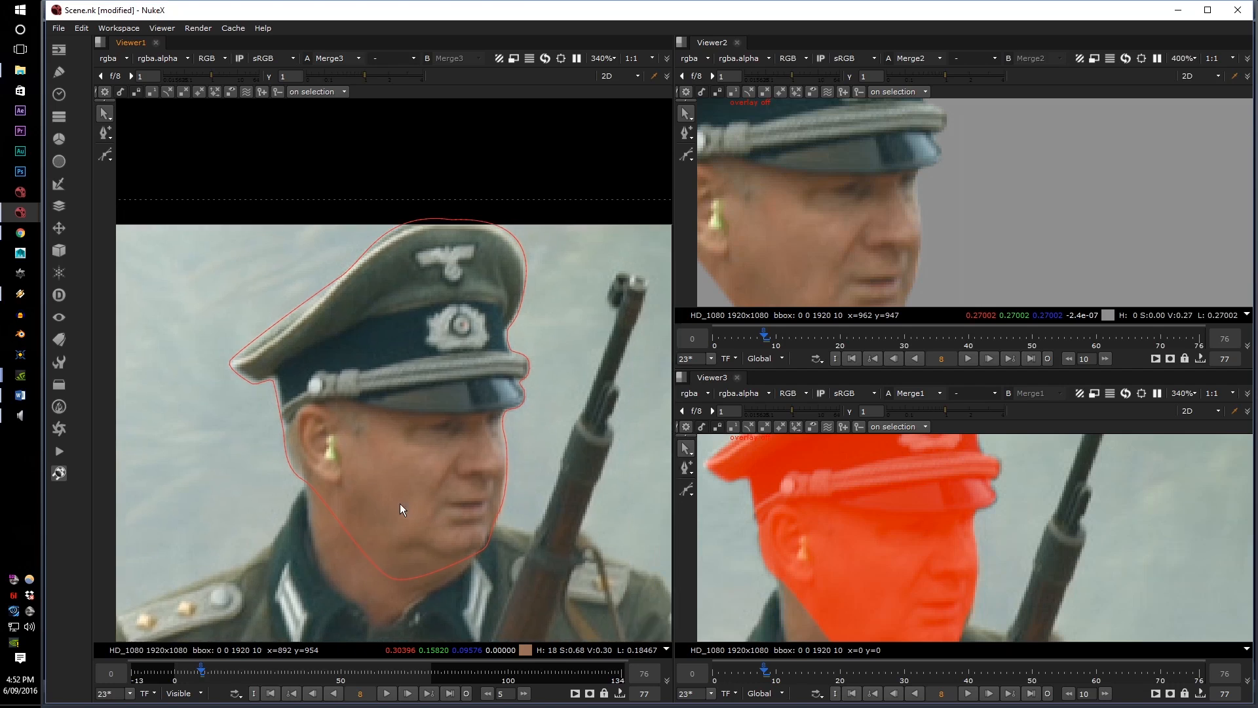
# Step through the frames around frame 8 to examine how the roto outline follows the moving cap and face
pyautogui.moveTo(400, 503); pyautogui.dragTo(422, 445, button='middle')
pyautogui.press('Left')
pyautogui.press('Left')
pyautogui.press('Left')
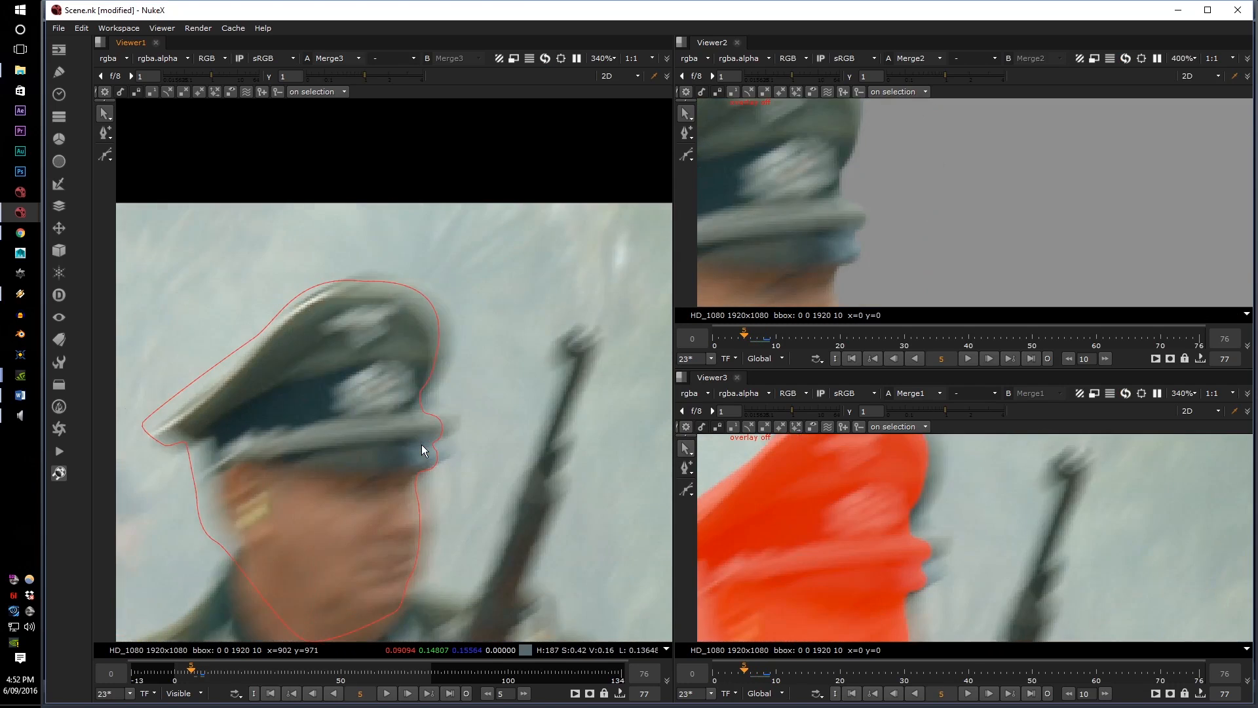
pyautogui.press('Left')
pyautogui.press('Left')
pyautogui.press('Right')
pyautogui.press('Right')
pyautogui.press('Right')
pyautogui.press('Right')
pyautogui.press('Right')
pyautogui.press('Right')
pyautogui.press('Right')
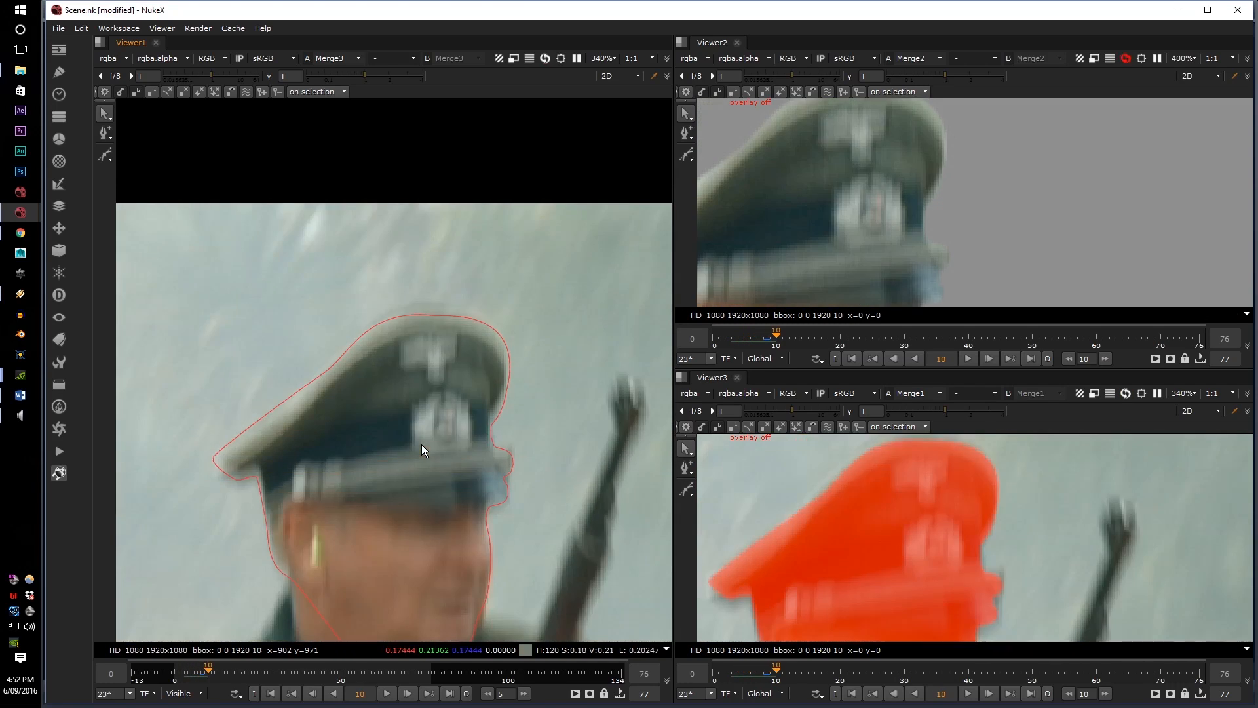
pyautogui.press('Left')
pyautogui.press('Left')
pyautogui.press('Left')
pyautogui.press('Left')
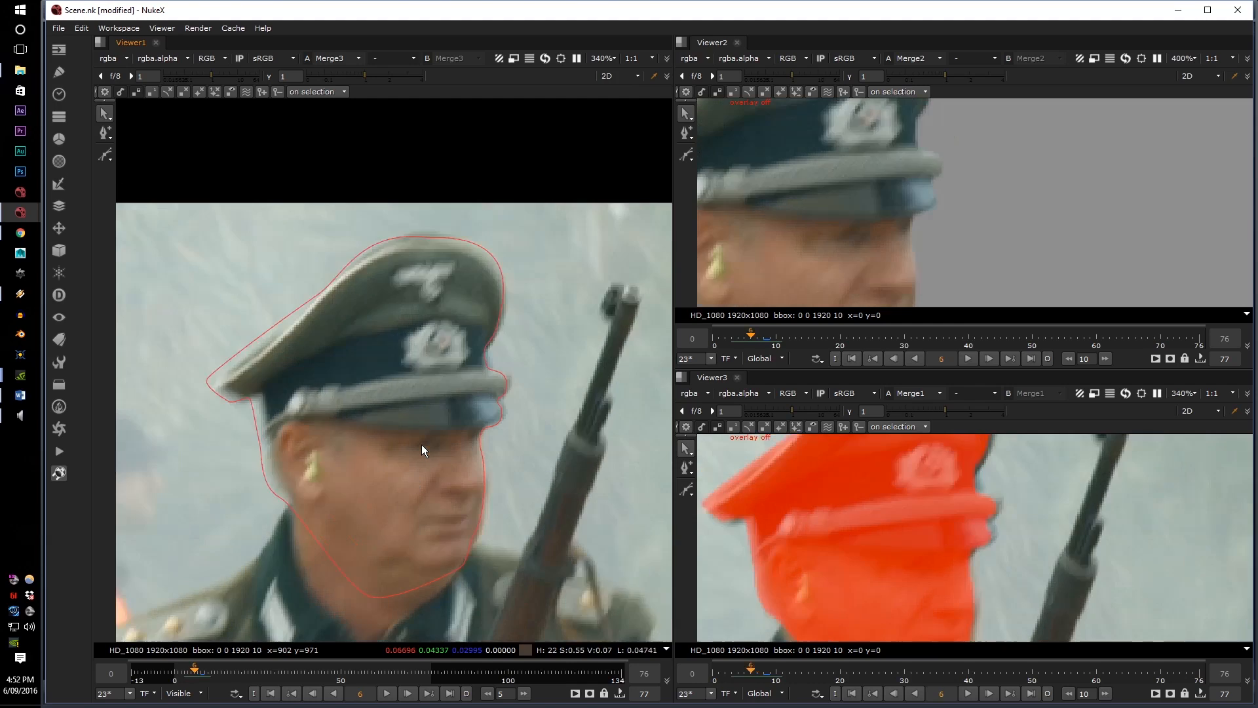
pyautogui.press('Right')
pyautogui.press('Right')
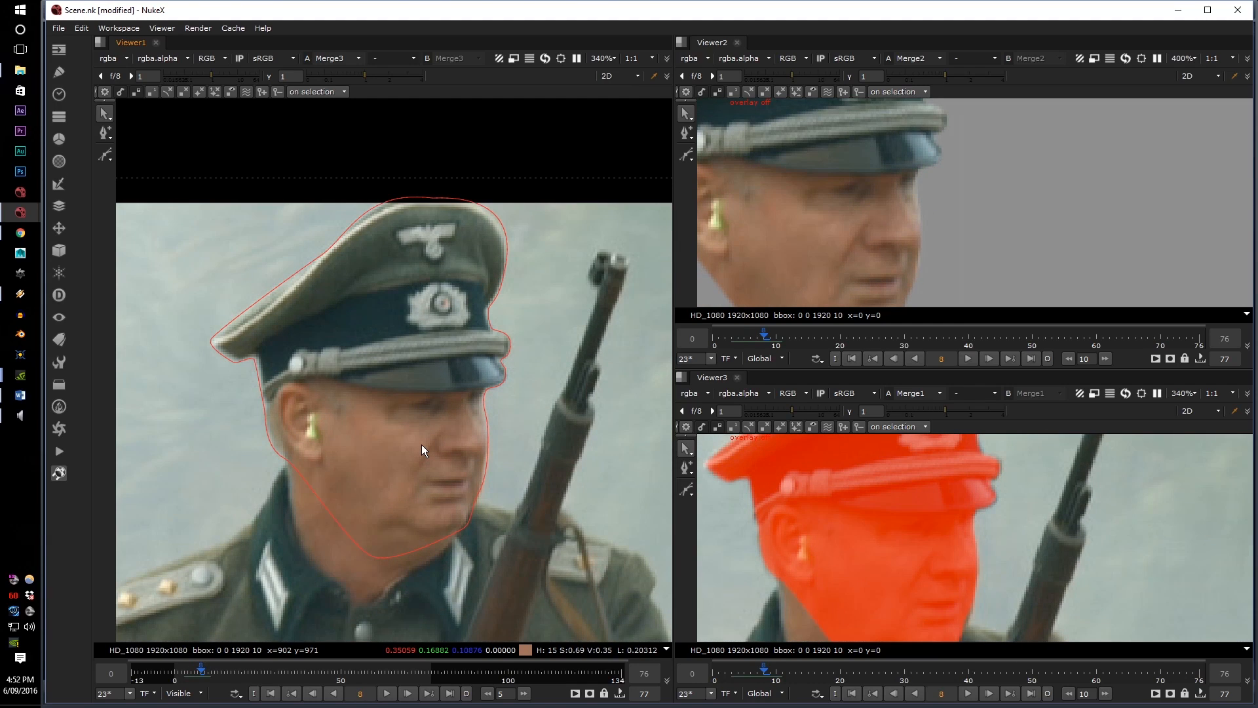
# Step back to frame 0 and examine how far the roto outline drifts from the cap and face
pyautogui.press('Left')
pyautogui.press('Left')
pyautogui.press('Left')
pyautogui.press('Left')
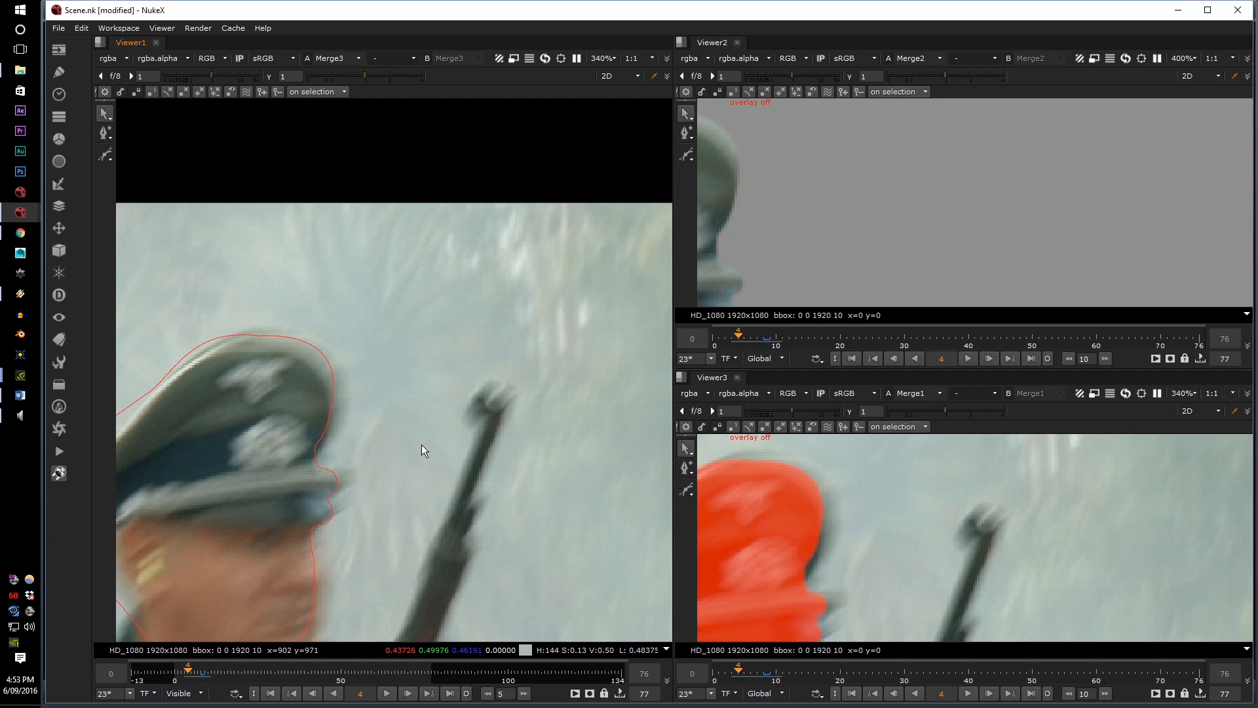
pyautogui.press('Left')
pyautogui.press('Left')
pyautogui.press('Left')
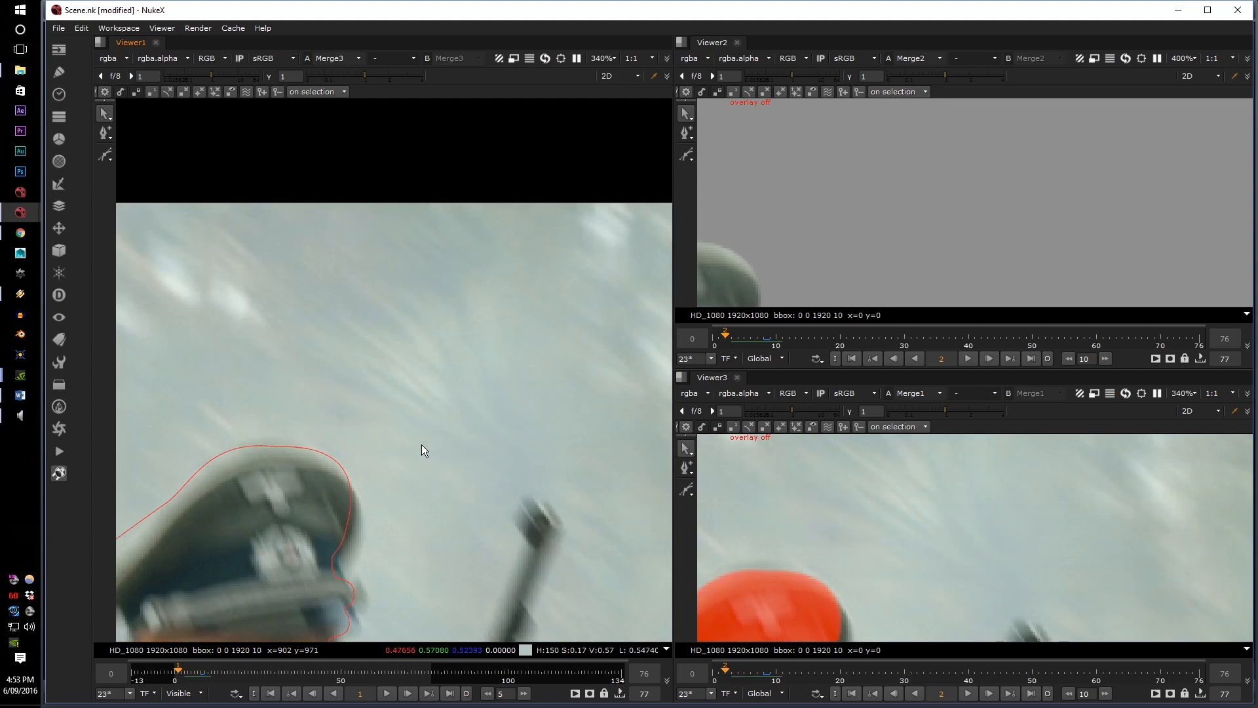
pyautogui.press('Right')
pyautogui.press('Left')
pyautogui.press('Left')
pyautogui.moveTo(360, 603); pyautogui.dragTo(464, 348, button='middle')
pyautogui.scroll(1, 464, 348)
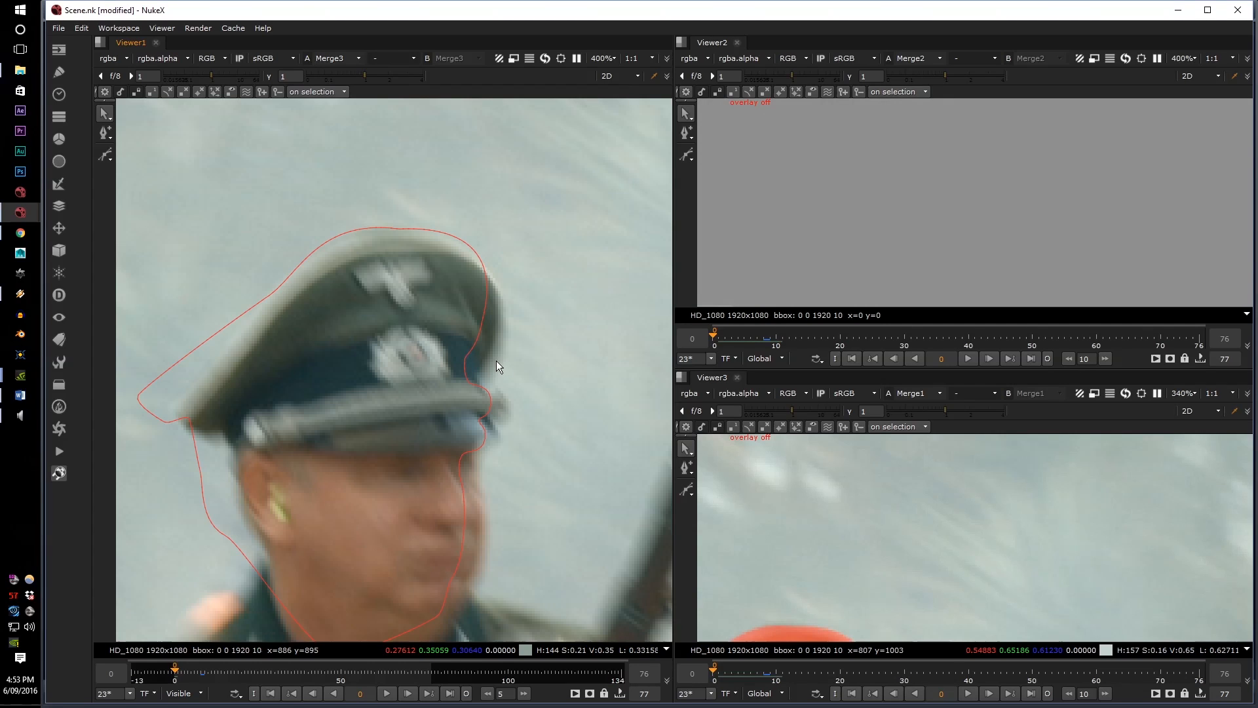
# Step forward from frame 0 to frame 8, comparing the roto outline with the head on each frame
pyautogui.scroll(-1, 502, 368)
pyautogui.press('Right')
pyautogui.press('Right')
pyautogui.press('Right')
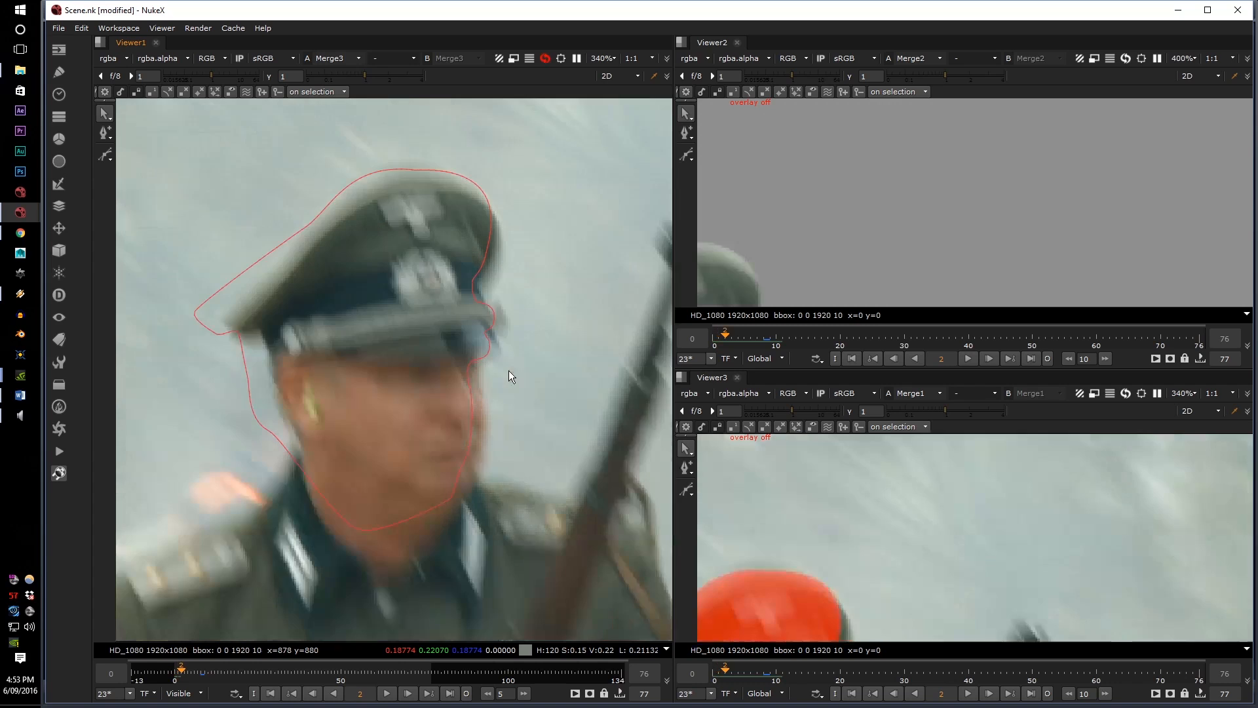
pyautogui.press('Right')
pyautogui.press('Right')
pyautogui.press('Right')
pyautogui.press('Right')
pyautogui.press('Right')
pyautogui.scroll(-2, 508, 371)
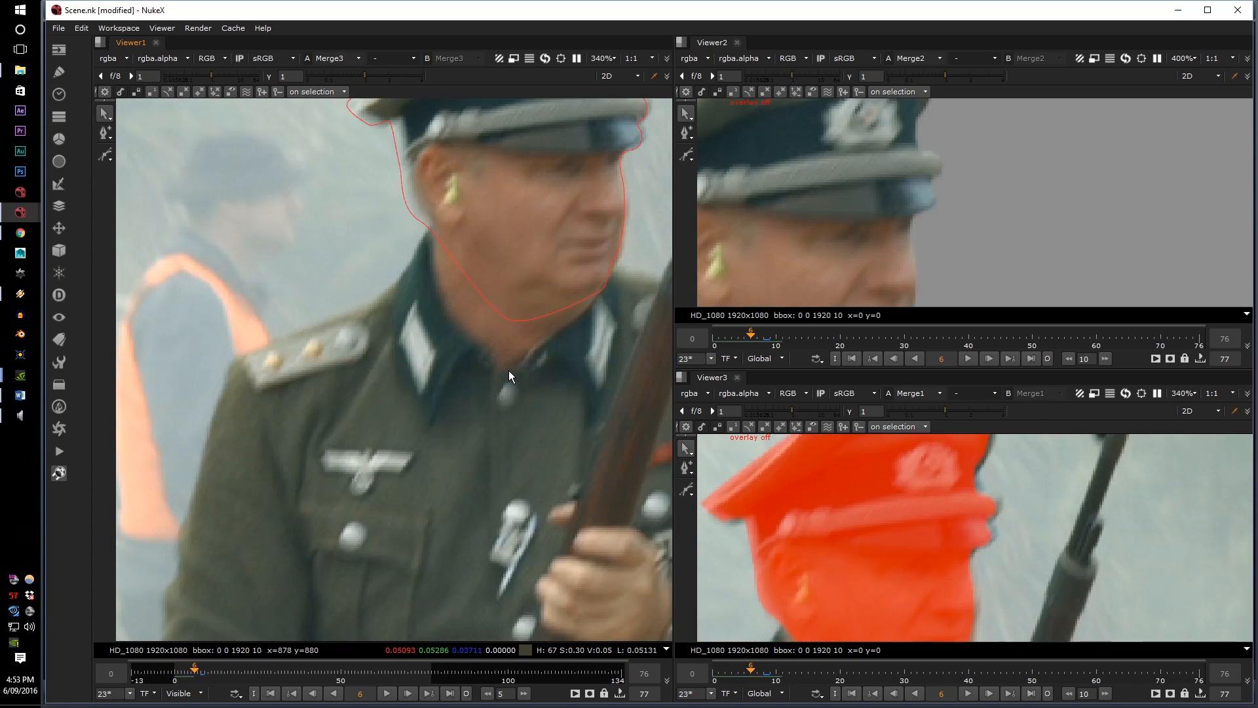
pyautogui.scroll(2, 509, 354)
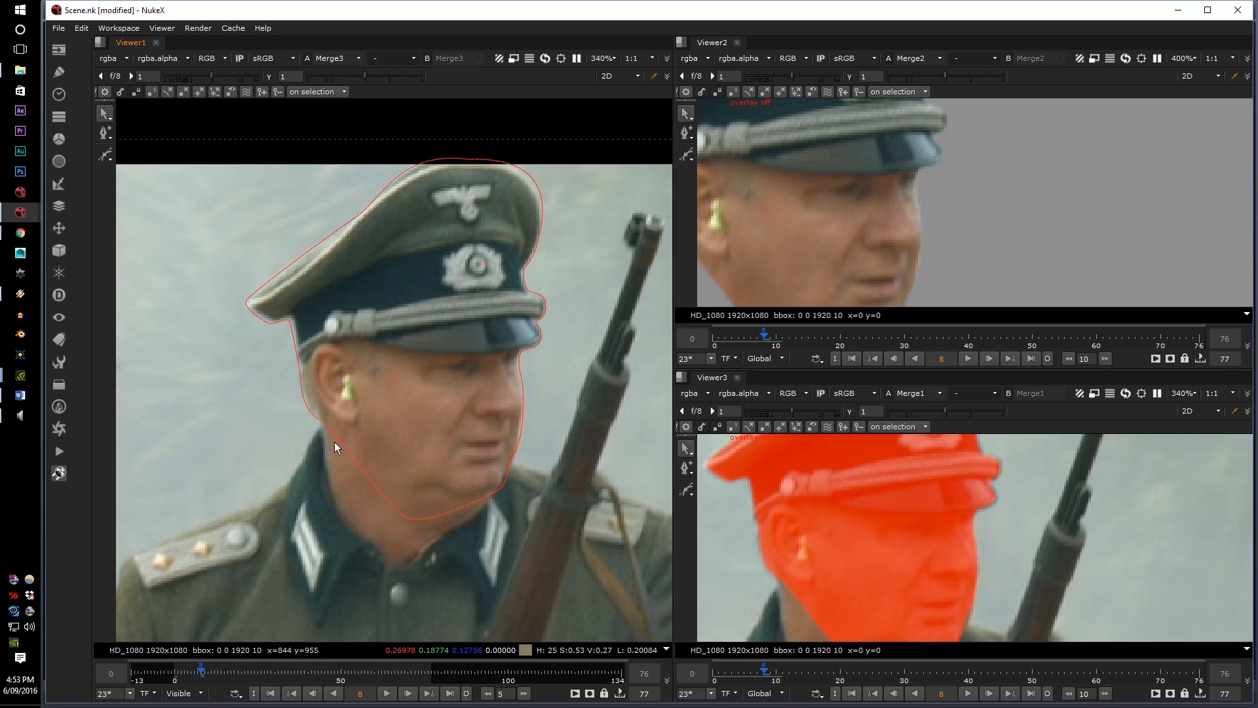
# Go to frame 1 and frame the soldier's head in the outline, grey matte and red matte viewers
pyautogui.press('Home')
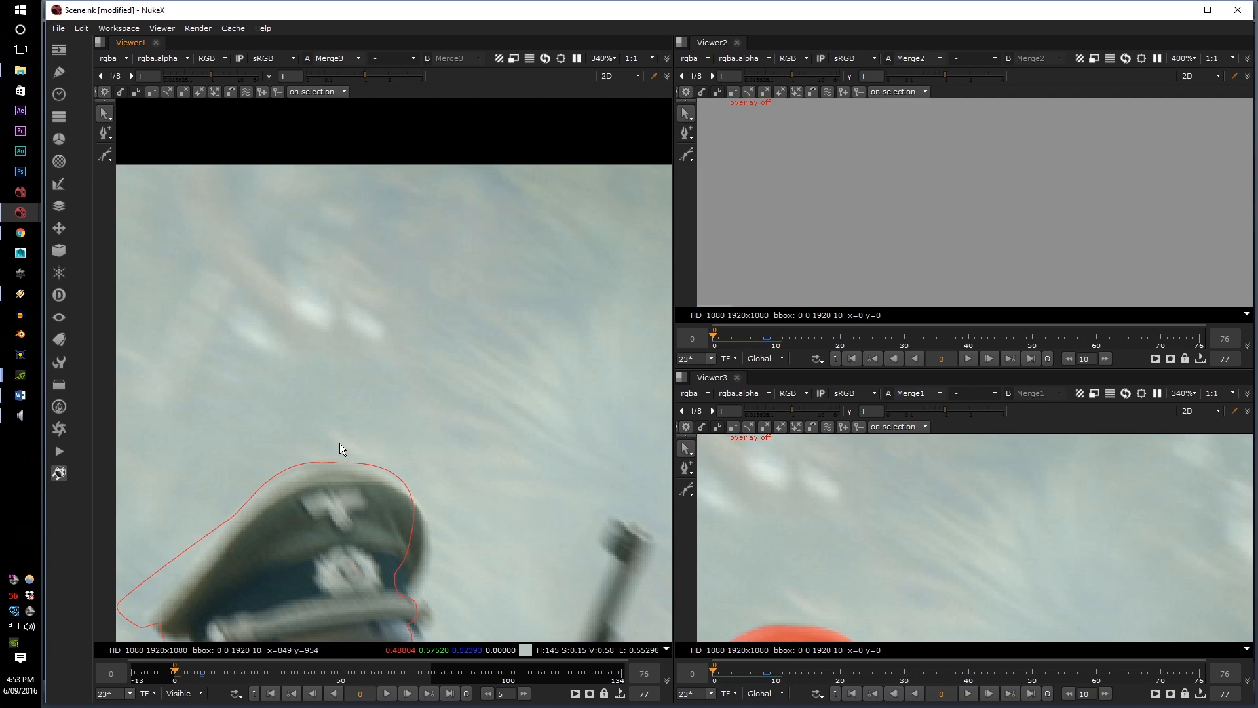
pyautogui.scroll(-3, 339, 443)
pyautogui.moveTo(324, 454); pyautogui.dragTo(364, 291, button='middle')
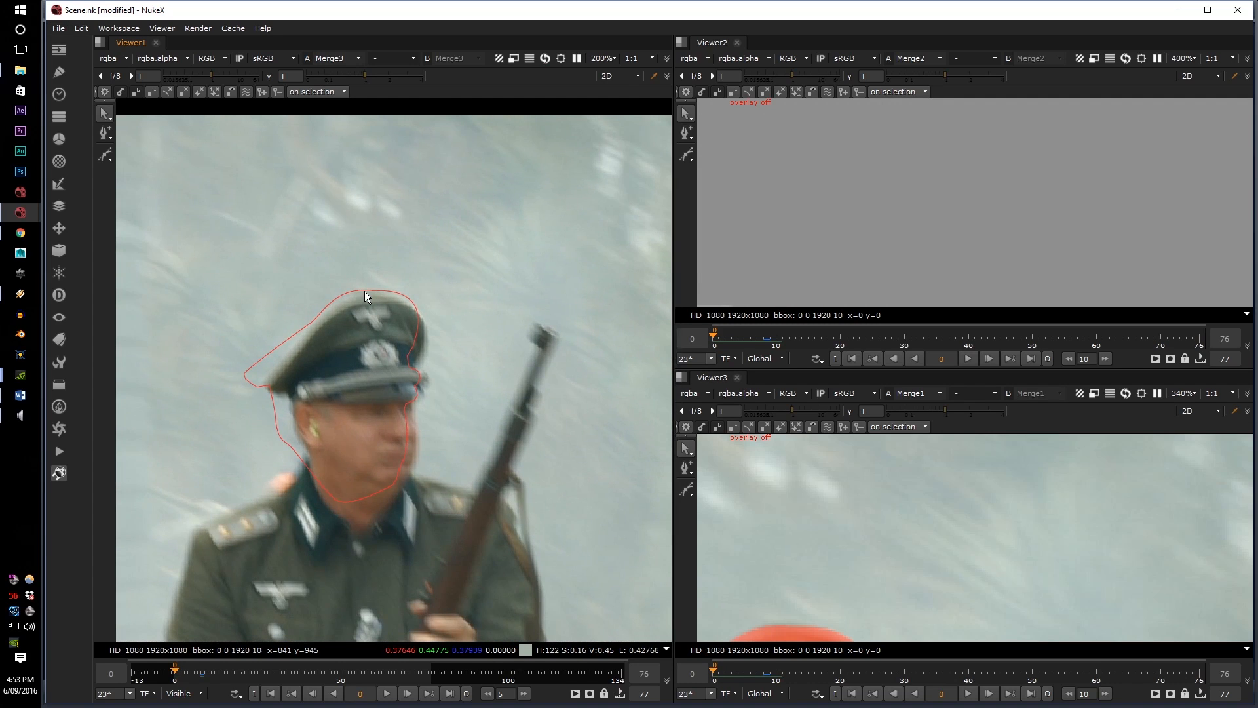
pyautogui.press('Right')
pyautogui.scroll(3, 359, 320)
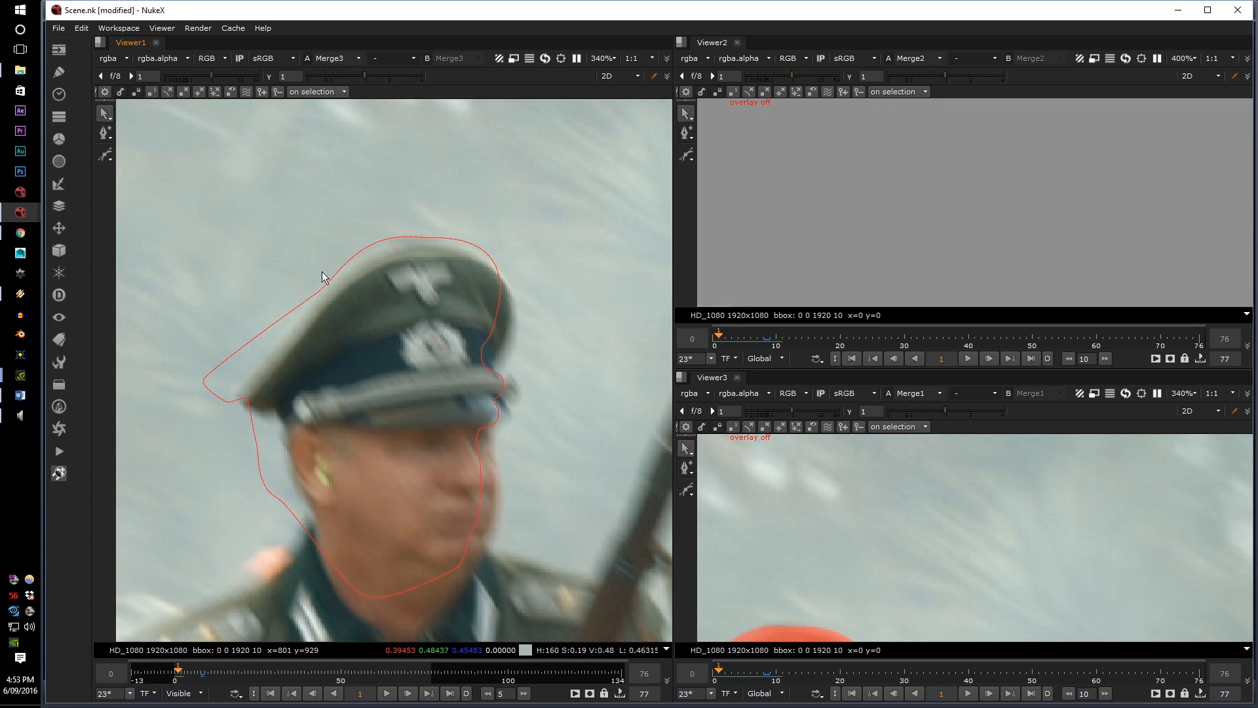
pyautogui.scroll(-5, 1051, 505)
pyautogui.scroll(3, 1016, 498)
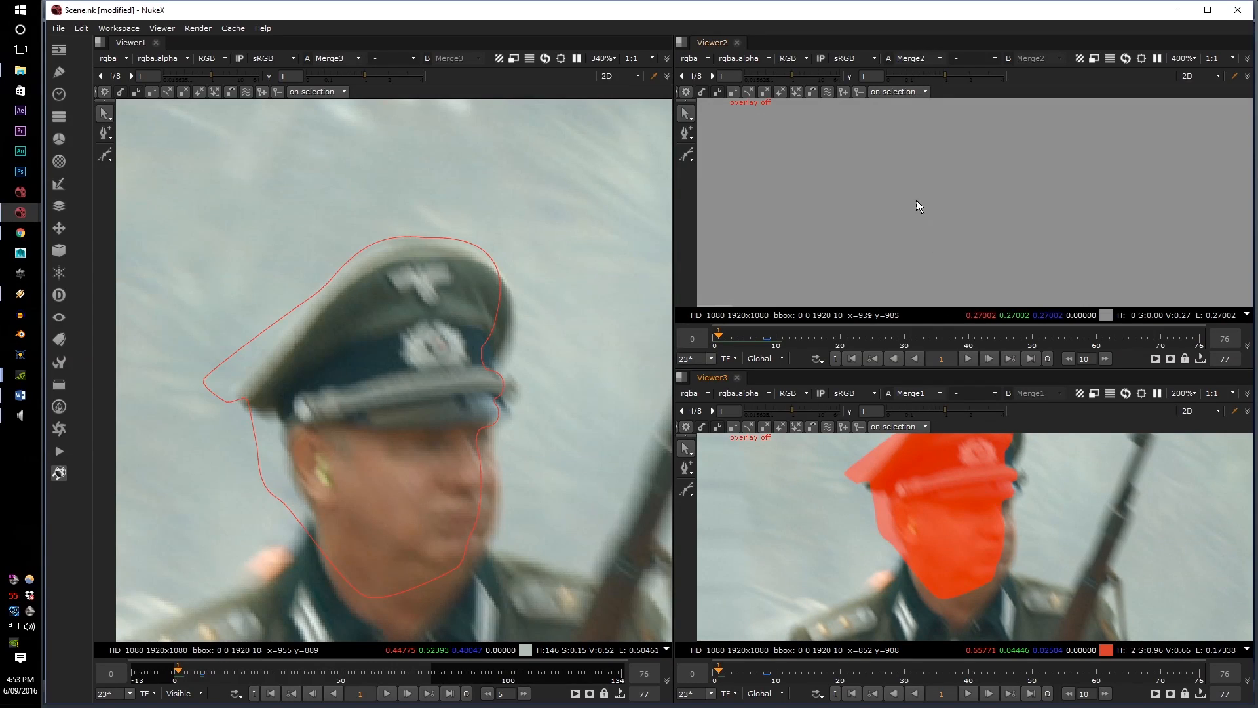
pyautogui.scroll(-4, 917, 201)
pyautogui.scroll(3, 855, 231)
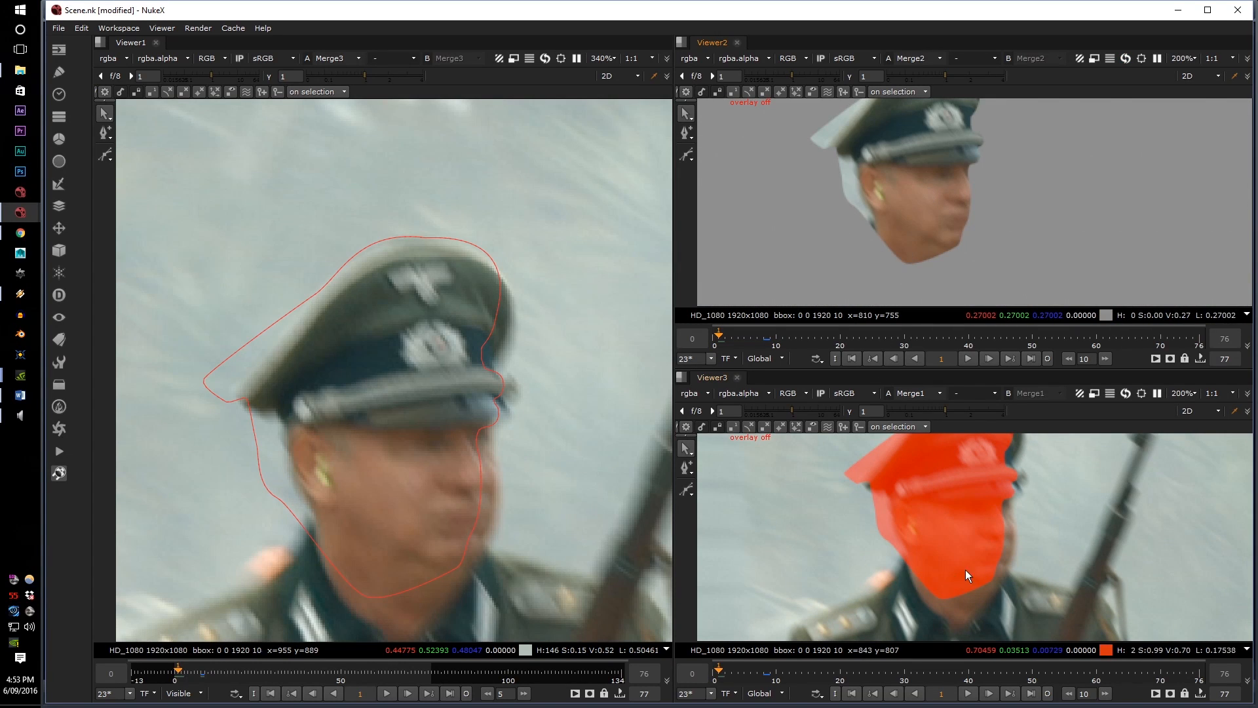
pyautogui.scroll(-2, 863, 547)
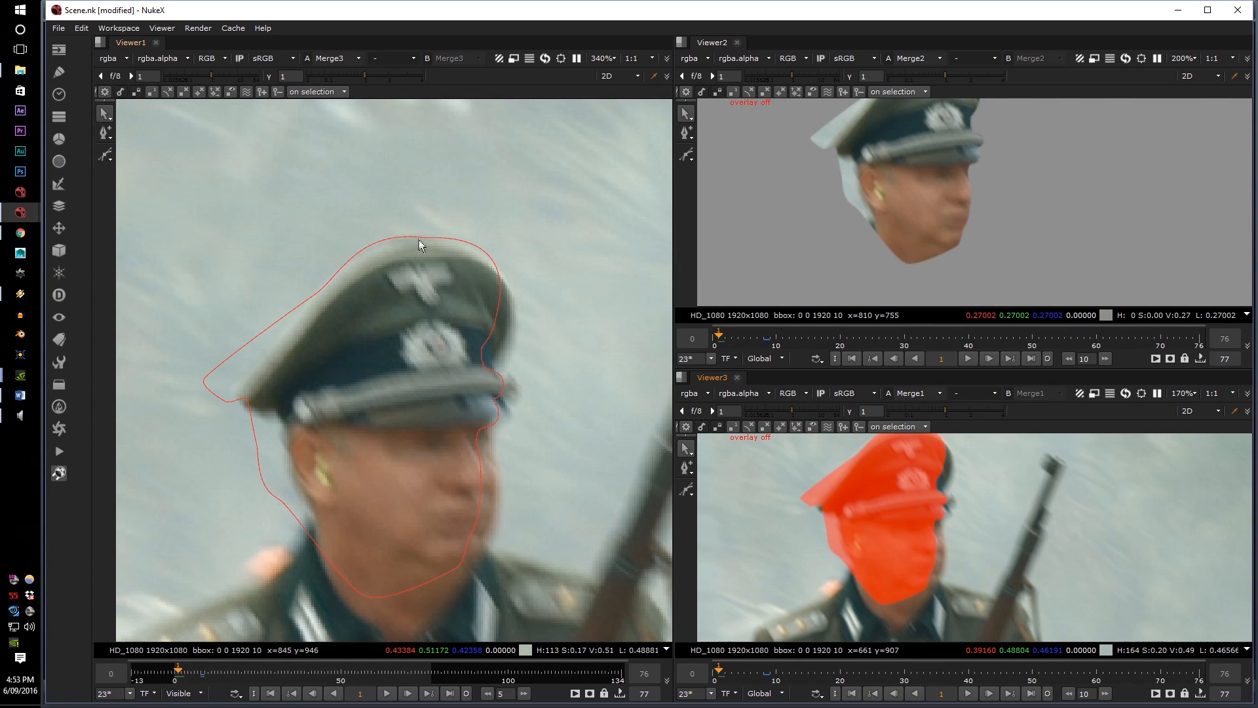
pyautogui.moveTo(434, 455); pyautogui.dragTo(444, 433, button='middle')
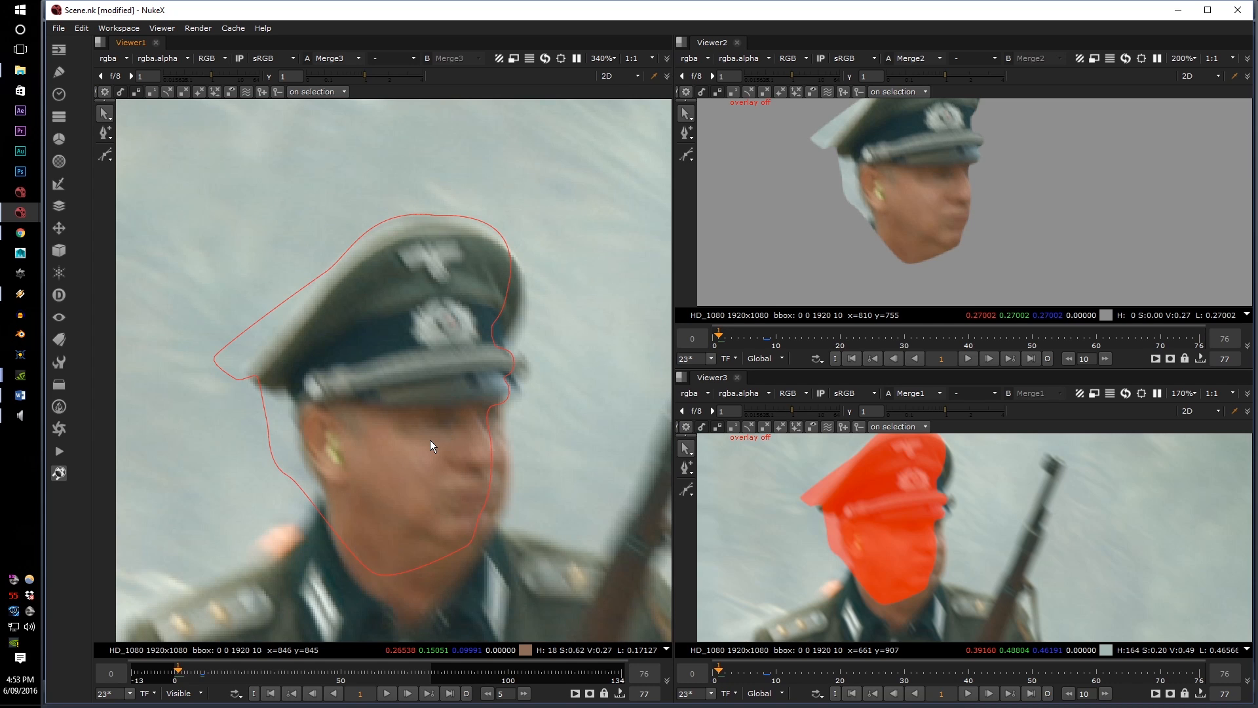
# Select all points of the head shape at frame 1 and shift the whole shape to align with the cap and face
pyautogui.click(334, 269)
pyautogui.scroll(-5, 419, 519)
pyautogui.moveTo(427, 425); pyautogui.dragTo(463, 433)
pyautogui.scroll(3, 926, 471)
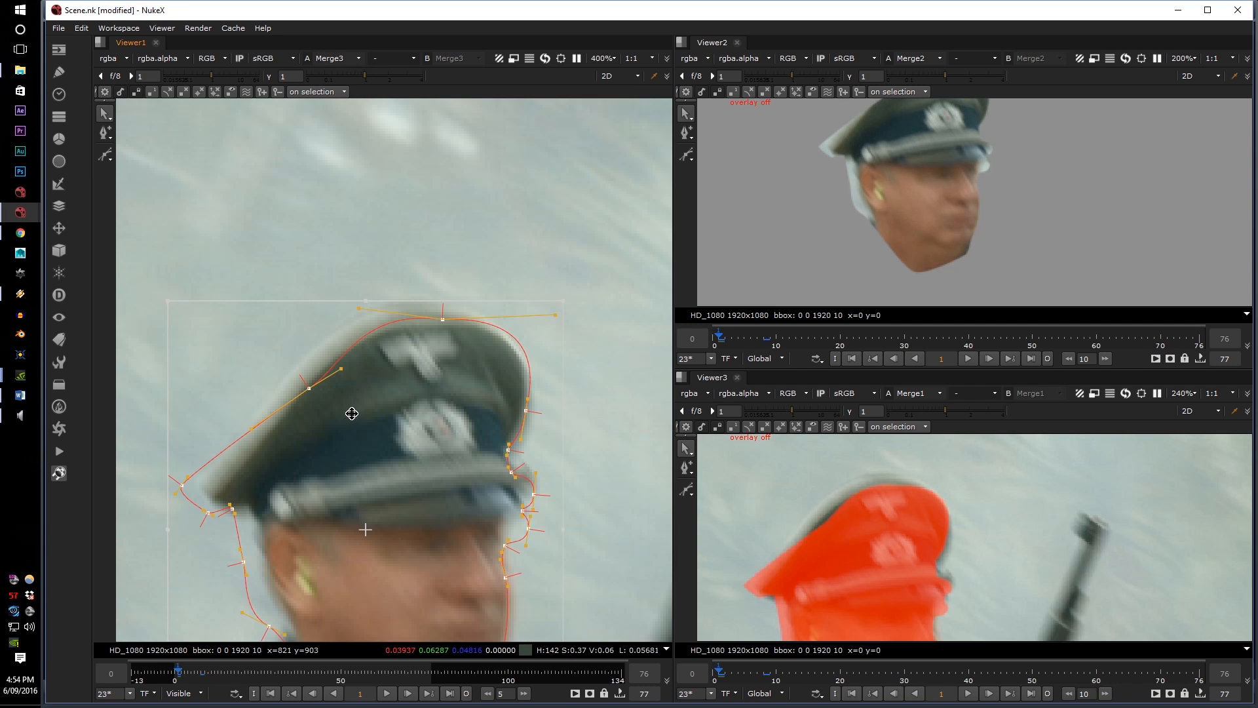
pyautogui.moveTo(376, 468); pyautogui.dragTo(351, 372, button='middle')
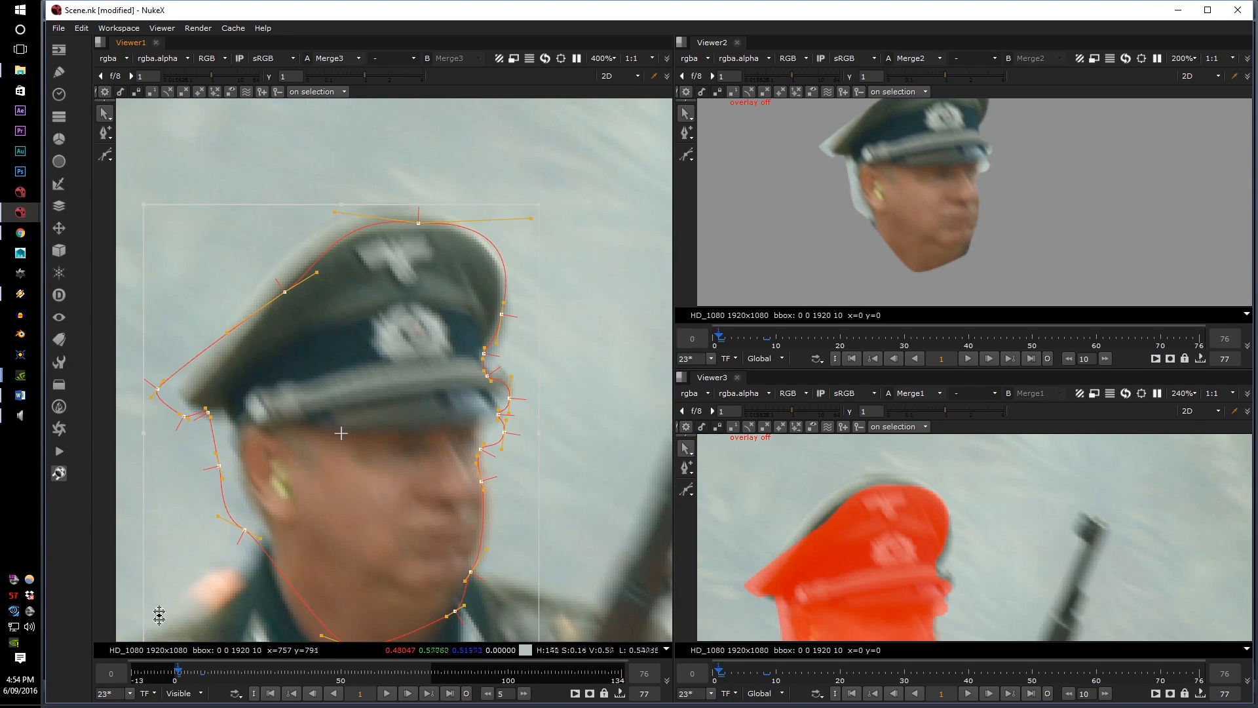
pyautogui.moveTo(326, 459); pyautogui.dragTo(333, 453, button='middle')
pyautogui.moveTo(431, 393); pyautogui.dragTo(439, 402)
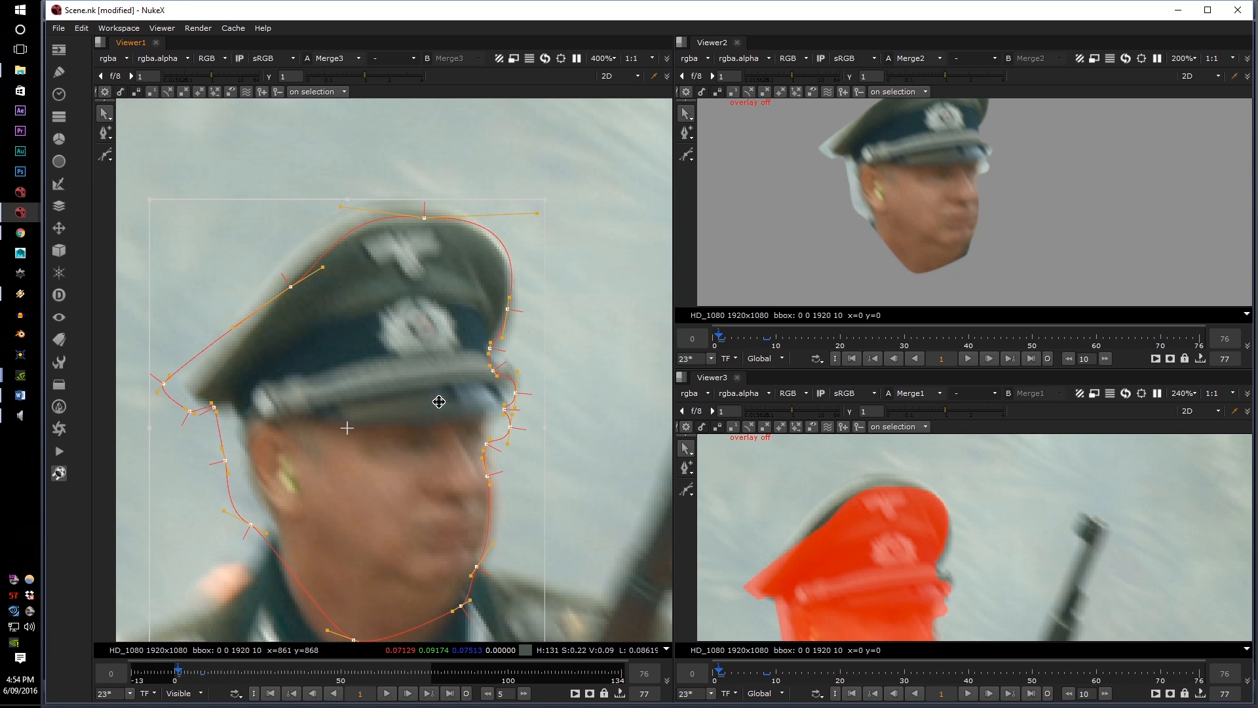
# Select the roto points along the front of the visor at frame 1 and shift them upward to follow its edge
pyautogui.click(590, 407)
pyautogui.moveTo(494, 439); pyautogui.dragTo(559, 331)
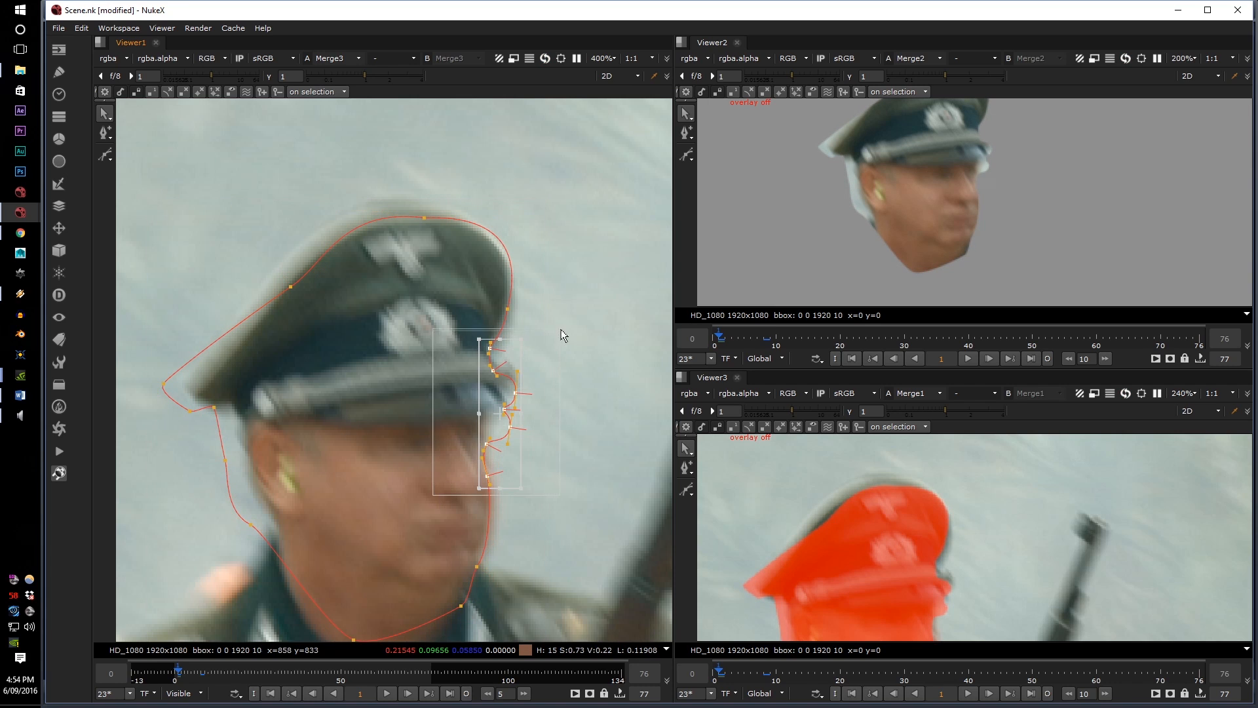
pyautogui.scroll(1, 531, 373)
pyautogui.moveTo(454, 464); pyautogui.dragTo(459, 414)
pyautogui.scroll(3, 180, 679)
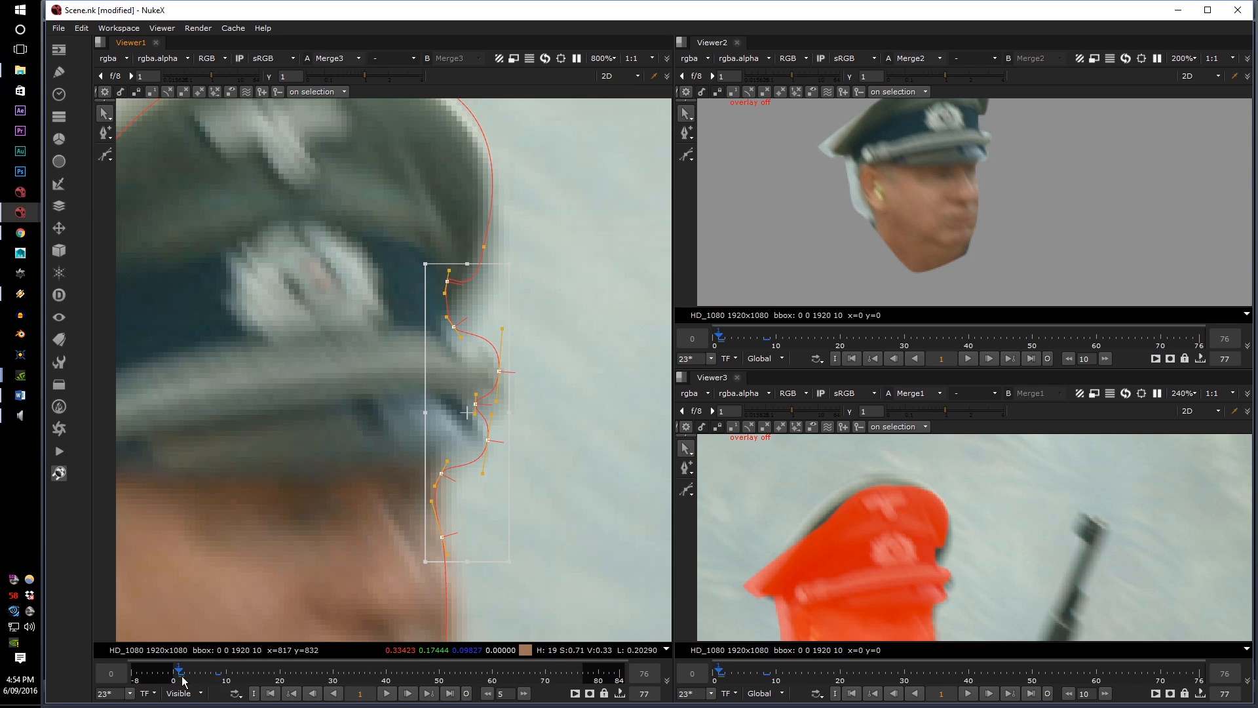
pyautogui.scroll(1, 166, 682)
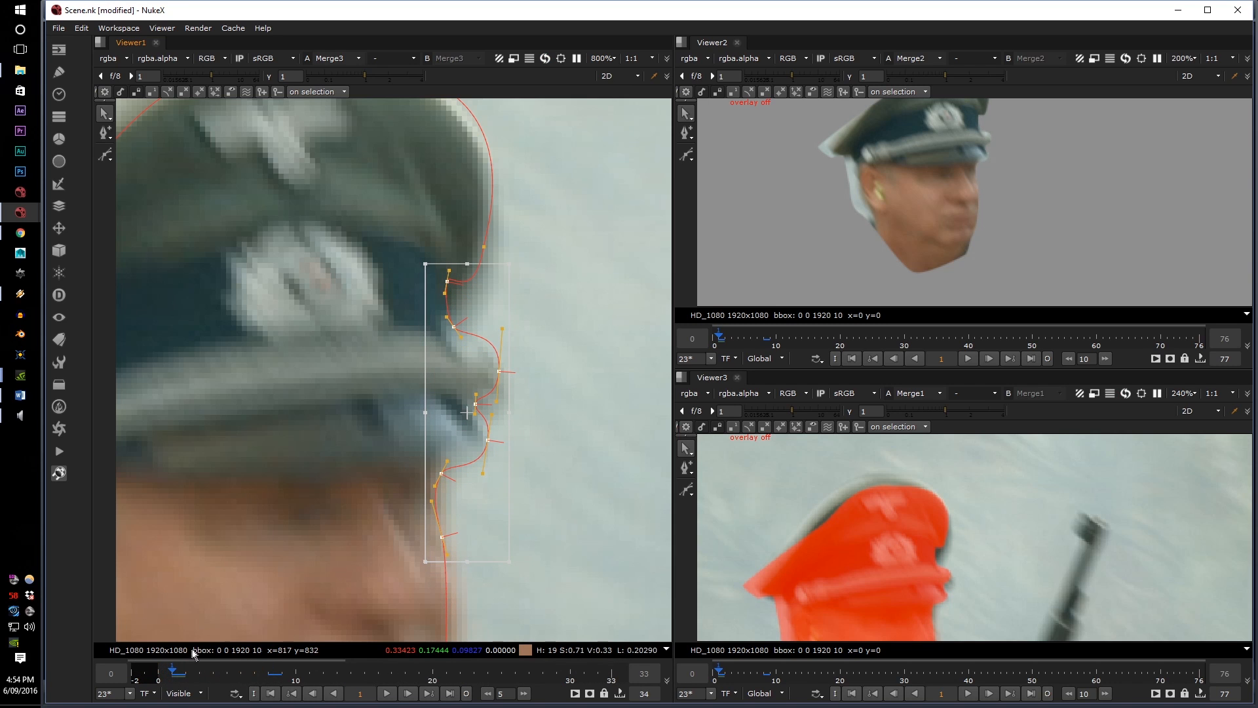
pyautogui.scroll(-1, 278, 450)
pyautogui.click(496, 411)
pyautogui.moveTo(452, 443); pyautogui.dragTo(540, 443, button='middle')
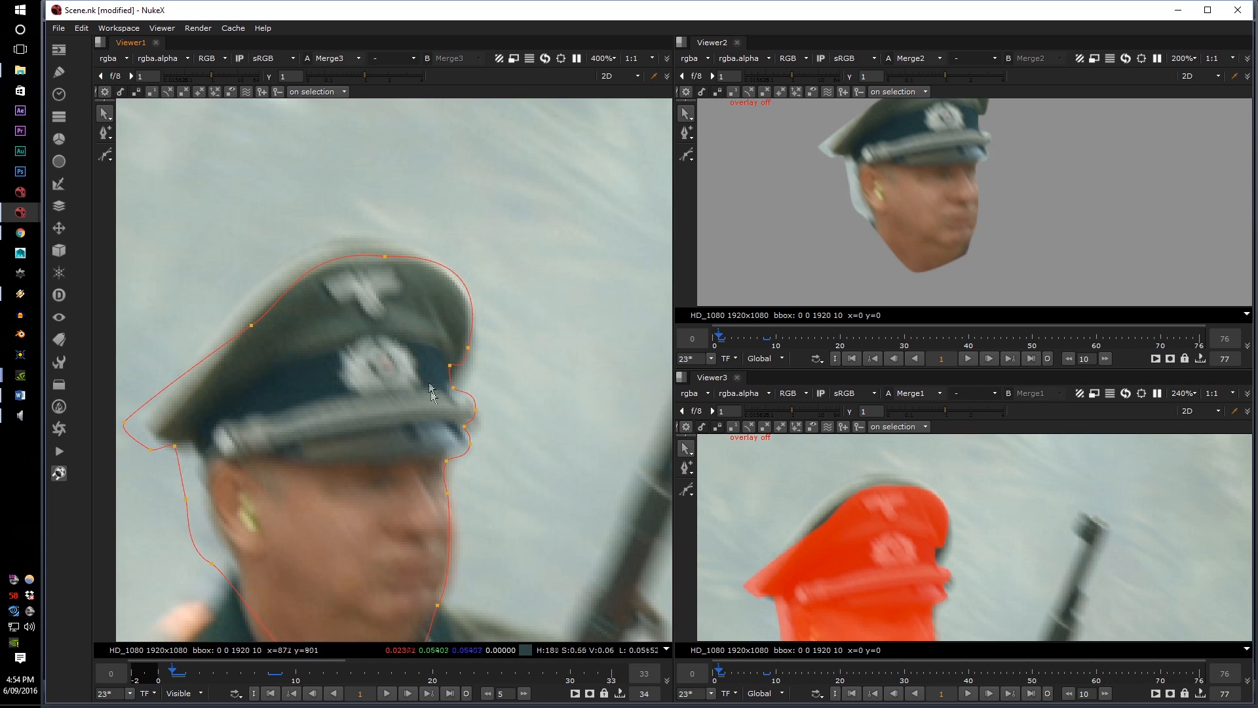
# Refine the outline at the visor front at frame 1, and shift the cap's back peak, ear and neck points inward to the head's edge
pyautogui.scroll(1, 455, 398)
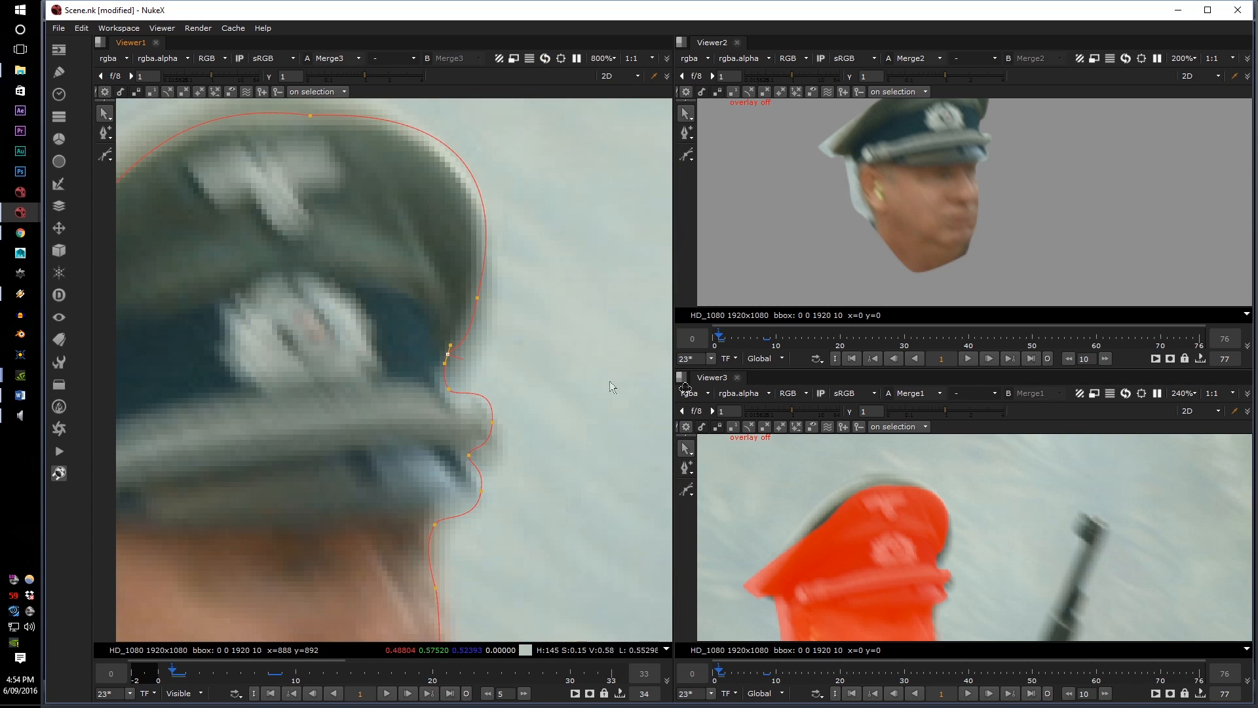
pyautogui.click(481, 491)
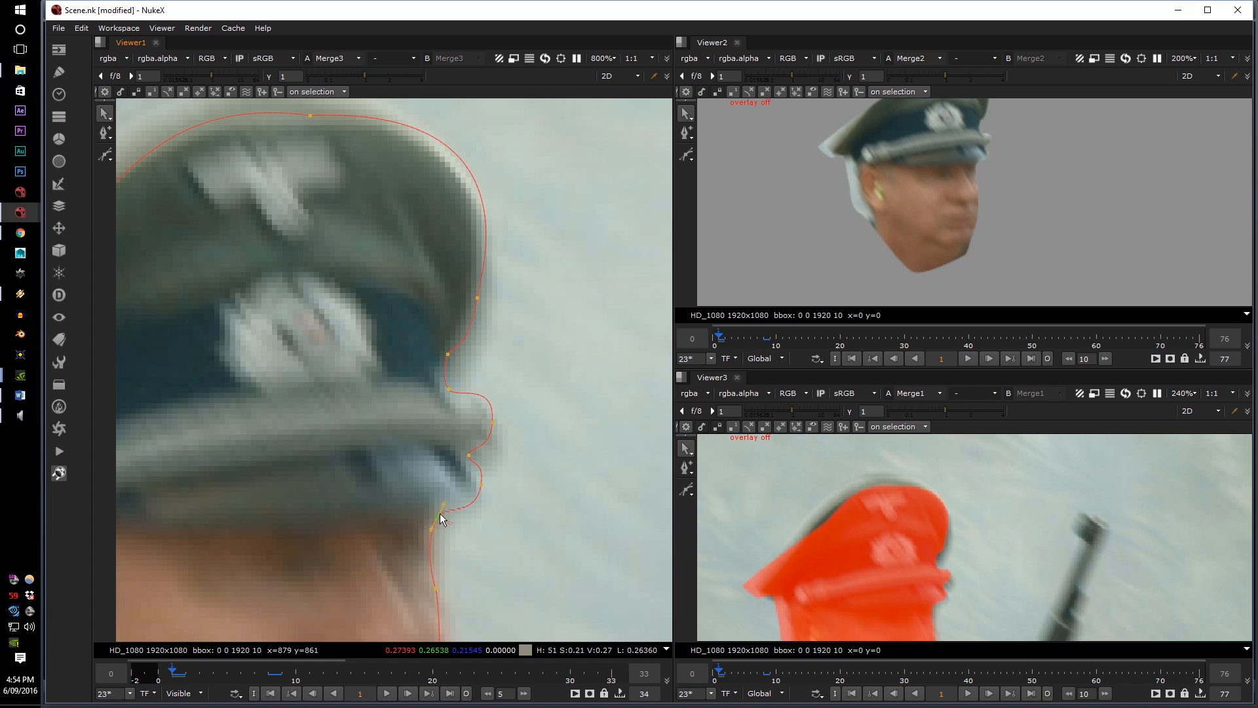
pyautogui.scroll(-1, 441, 514)
pyautogui.moveTo(398, 509); pyautogui.dragTo(433, 432, button='middle')
pyautogui.scroll(-1, 435, 431)
pyautogui.moveTo(282, 536); pyautogui.dragTo(457, 341)
pyautogui.scroll(2, 424, 357)
pyautogui.moveTo(354, 421); pyautogui.dragTo(393, 416)
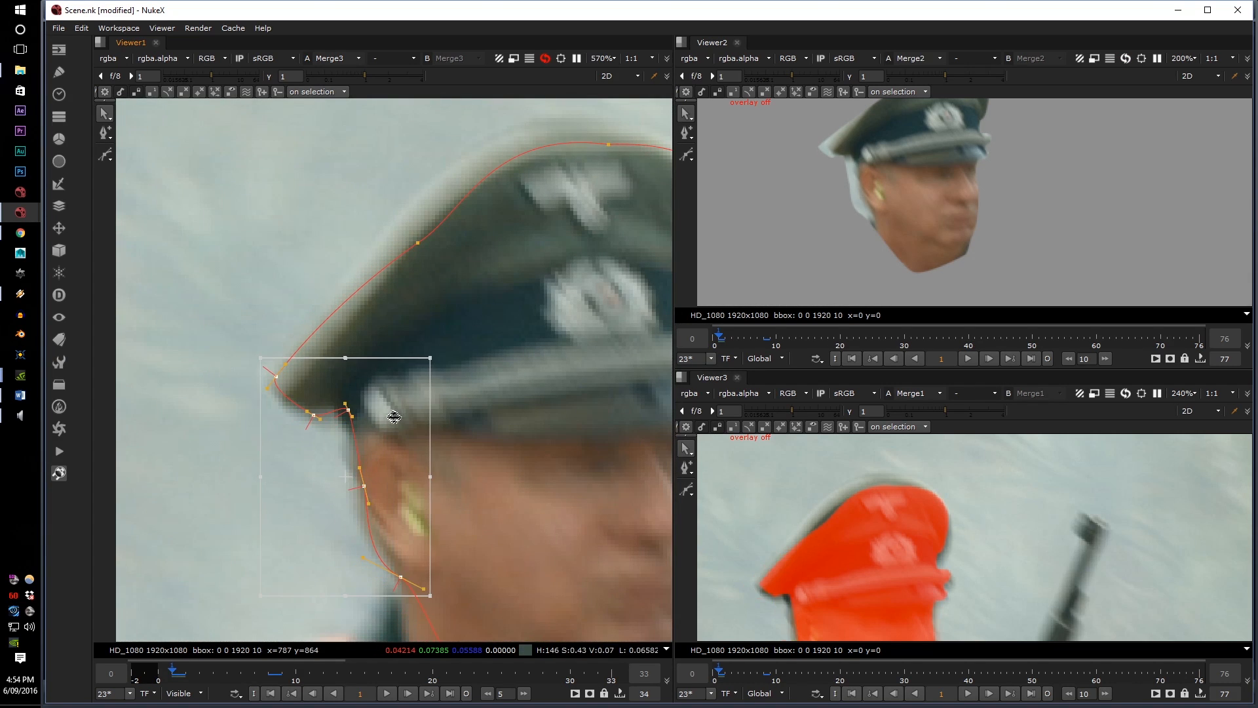
pyautogui.click(431, 528)
pyautogui.click(405, 576)
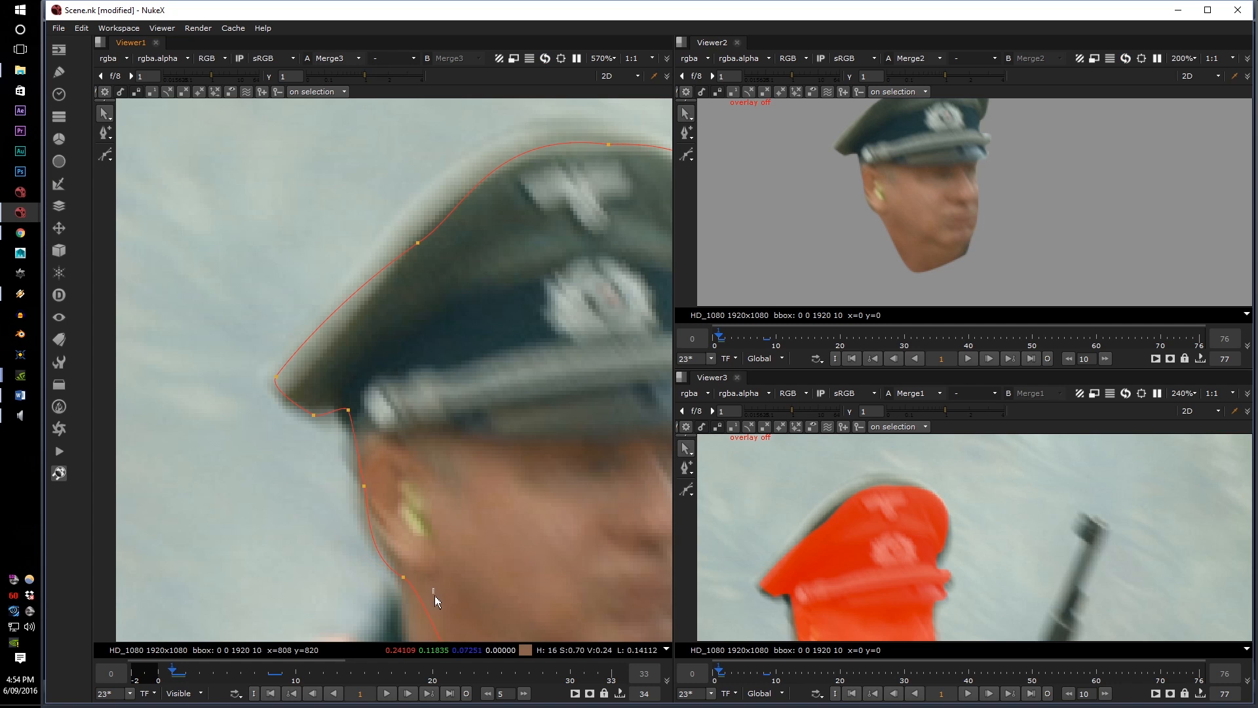
# Move the points on the cap's rear slope and crown at frame 1 outward to follow the blurred cap edge
pyautogui.scroll(-1, 470, 337)
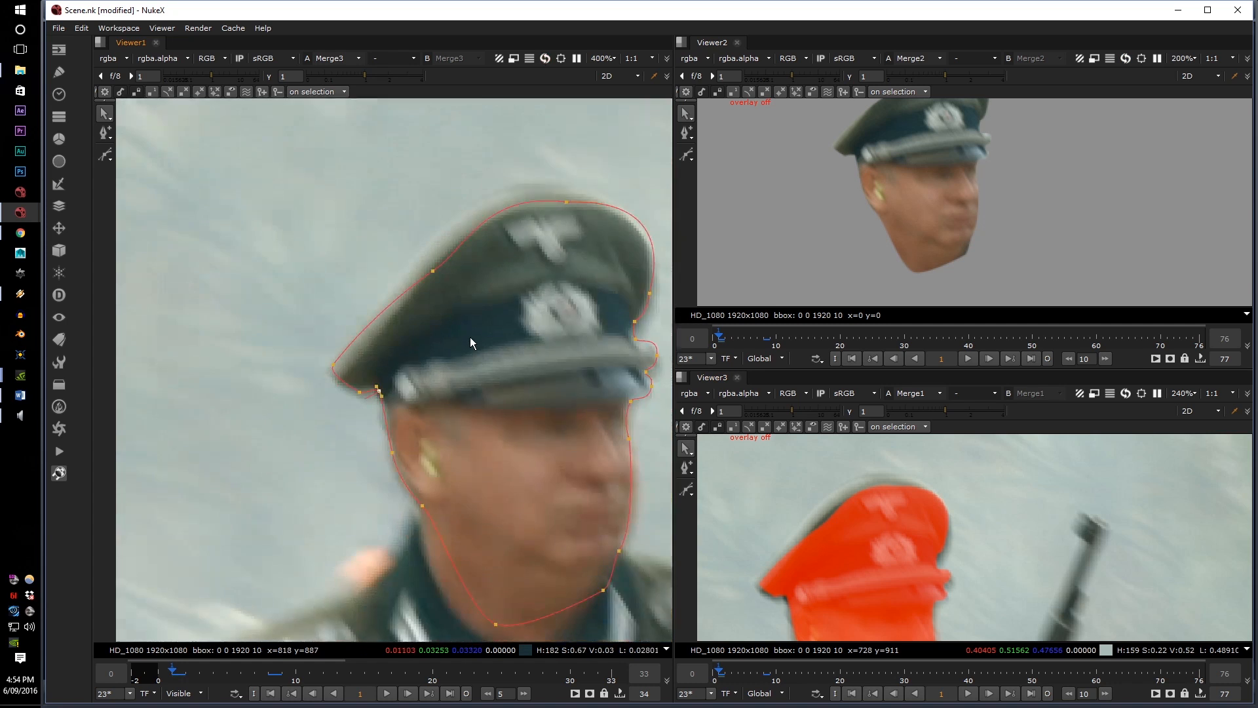
pyautogui.scroll(3, 323, 426)
pyautogui.click(339, 446)
pyautogui.moveTo(393, 411); pyautogui.dragTo(391, 394)
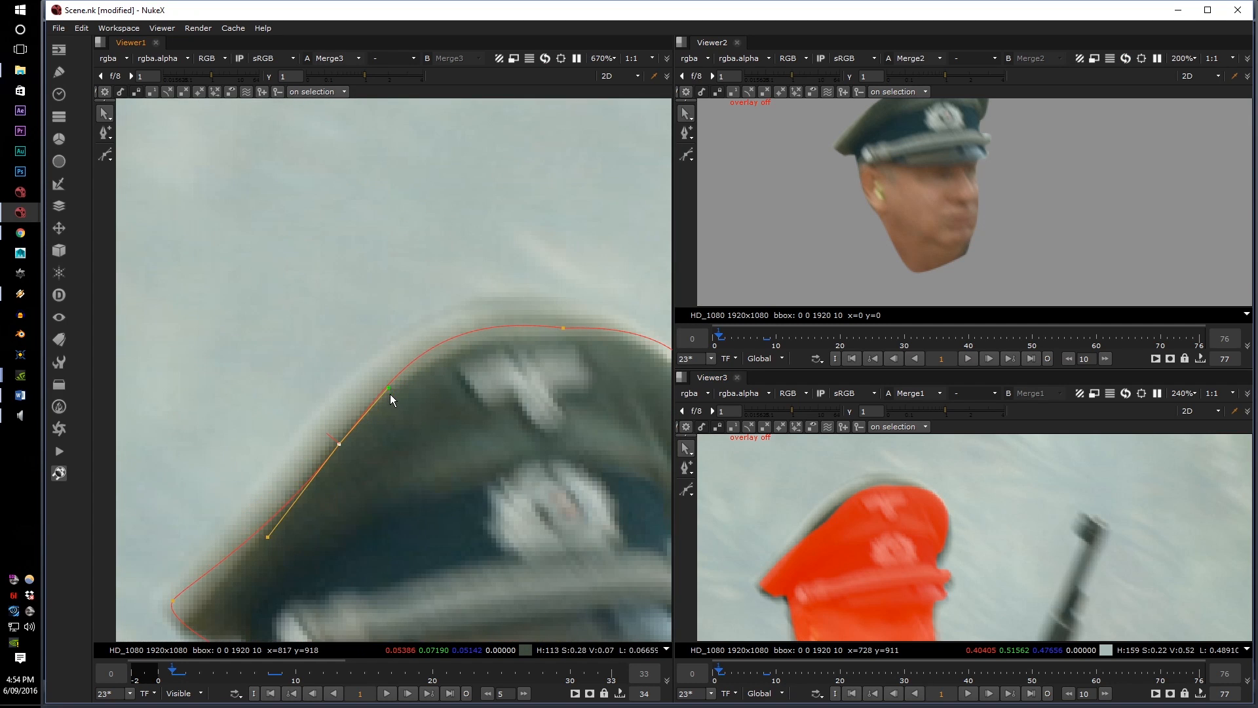
pyautogui.moveTo(340, 443); pyautogui.dragTo(329, 429)
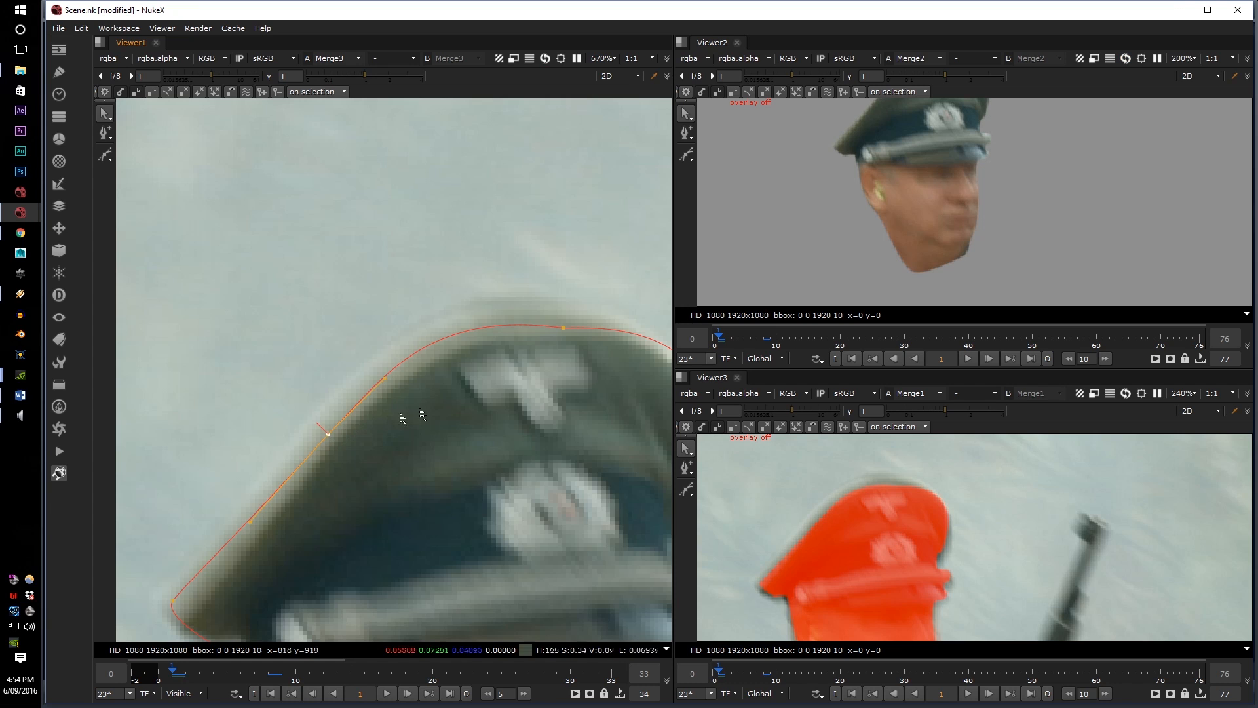
pyautogui.moveTo(524, 341); pyautogui.dragTo(371, 357, button='middle')
pyautogui.moveTo(412, 345); pyautogui.dragTo(398, 333)
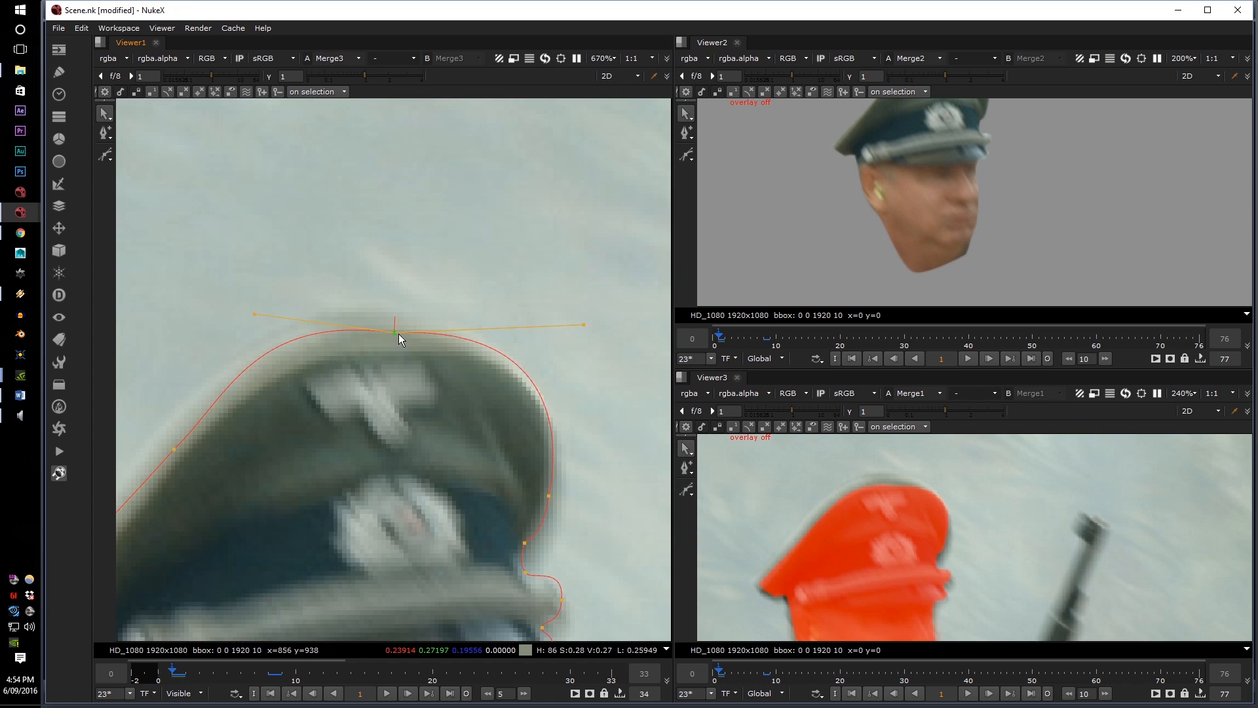
# Check the grey and red mattes at frame 1, and examine the outline's fit at frames 5 and 8
pyautogui.scroll(-2, 816, 258)
pyautogui.scroll(-2, 905, 607)
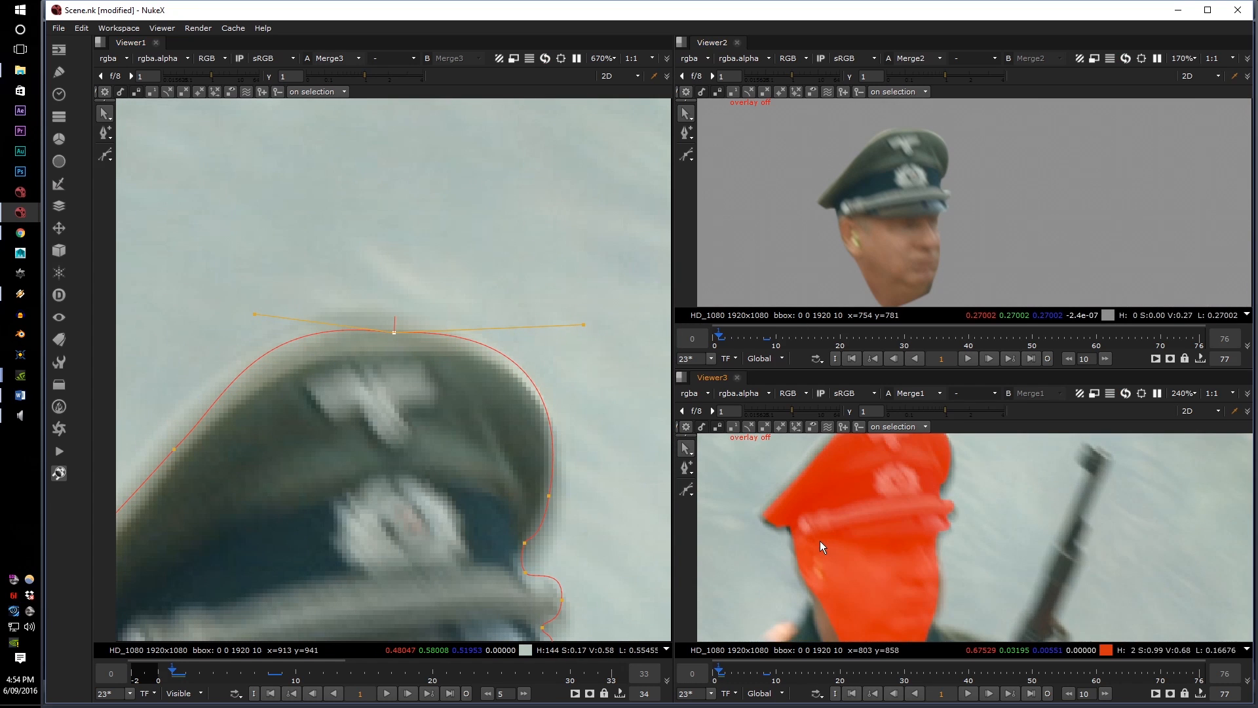
pyautogui.moveTo(333, 583); pyautogui.dragTo(446, 427, button='middle')
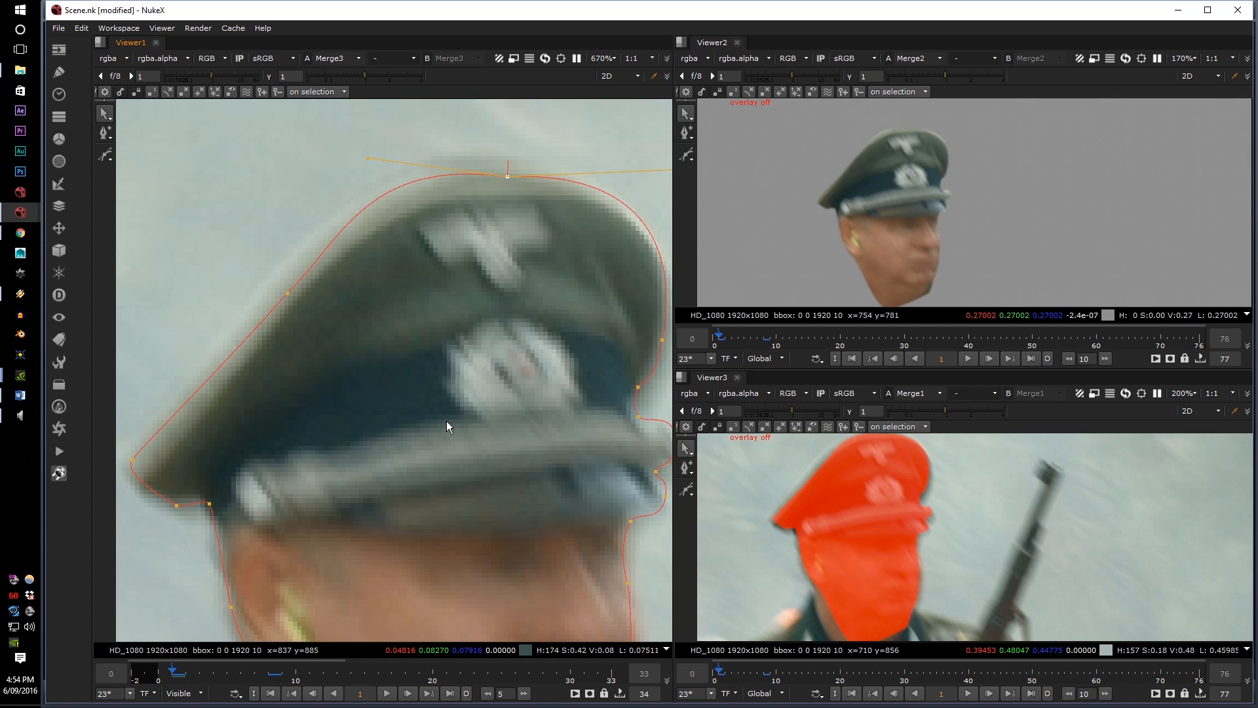
pyautogui.hotkey('alt', 'Right')
pyautogui.hotkey('alt', 'Right')
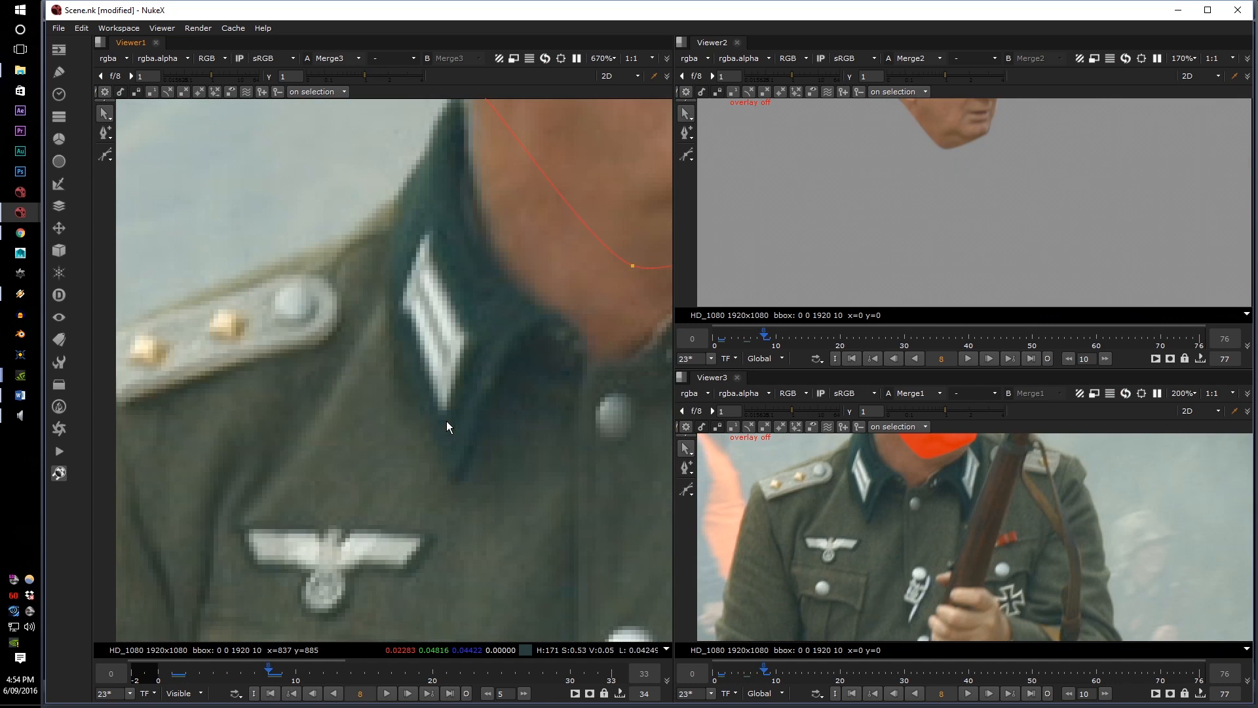
pyautogui.hotkey('ctrl', 'Left')
pyautogui.hotkey('ctrl', 'Right')
pyautogui.hotkey('ctrl', 'Left')
pyautogui.hotkey('ctrl', 'shift', 'Right')
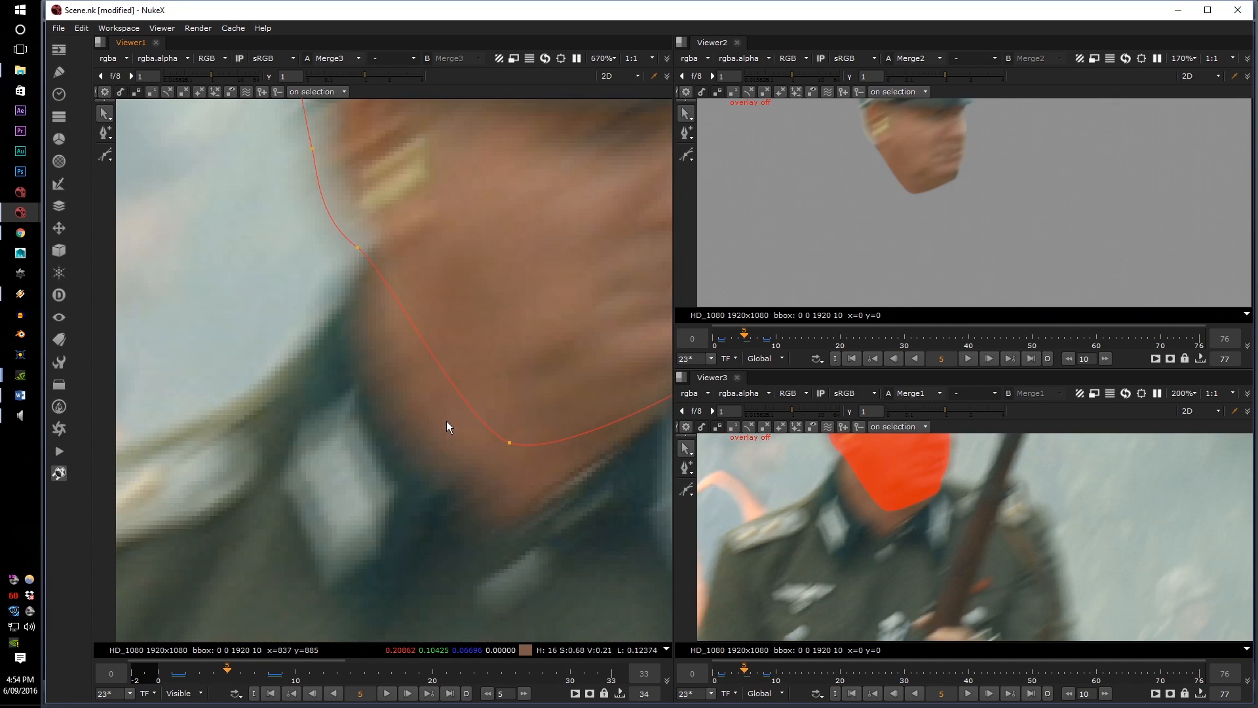
pyautogui.hotkey('alt', 'Right')
pyautogui.scroll(-5, 446, 421)
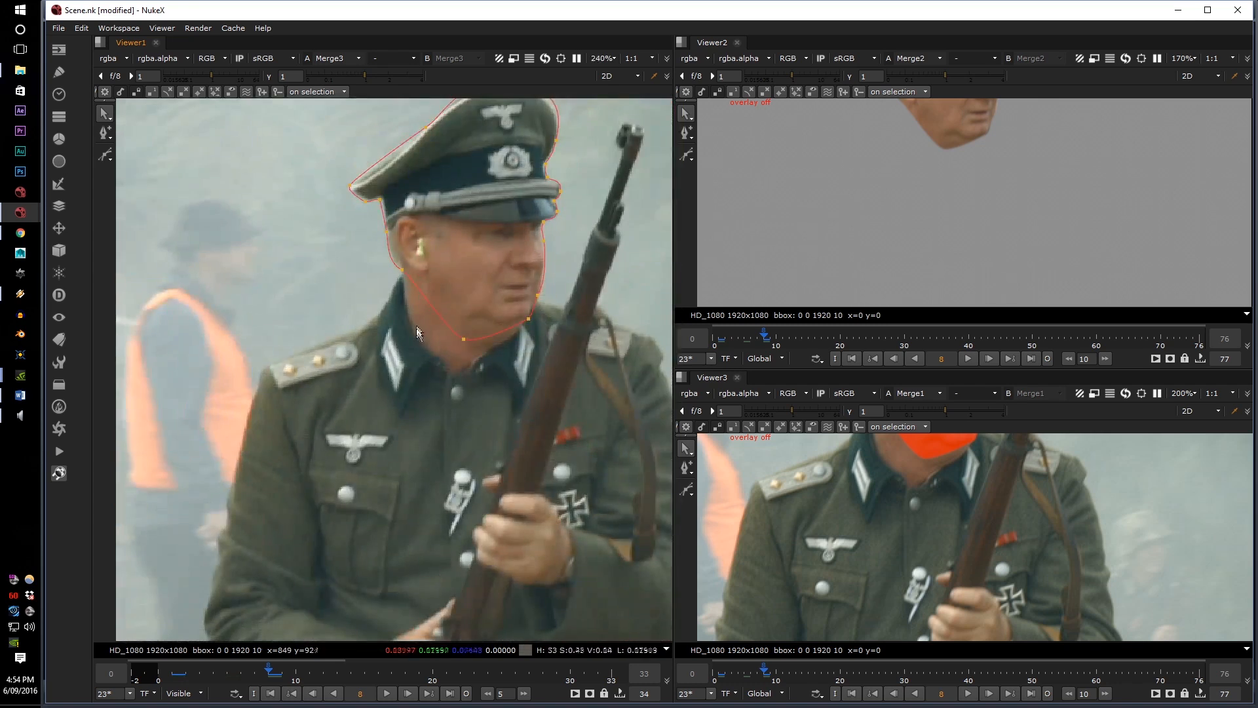
# Compare the head outline at keyframes 1 and 8 with the whole head in view
pyautogui.hotkey('ctrl', 'Left')
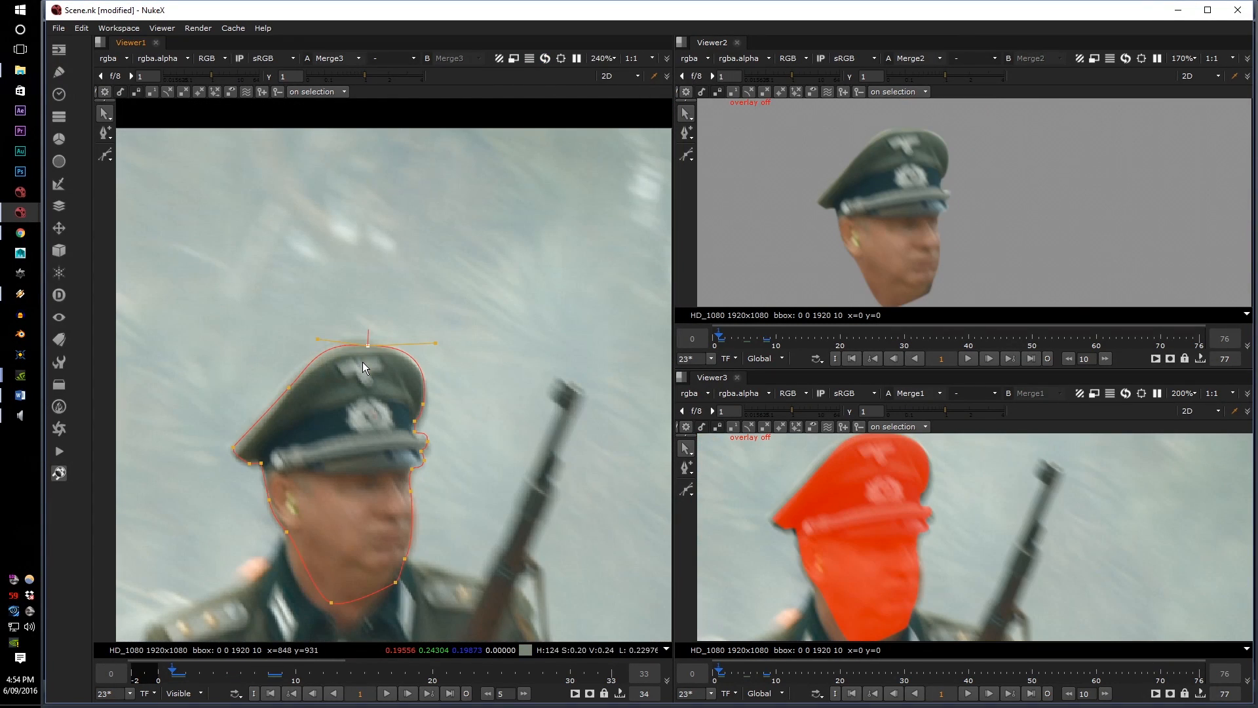
pyautogui.hotkey('ctrl', 'Right')
pyautogui.hotkey('ctrl', 'Left')
pyautogui.hotkey('ctrl', 'Right')
pyautogui.hotkey('ctrl', 'Left')
pyautogui.hotkey('ctrl', 'Right')
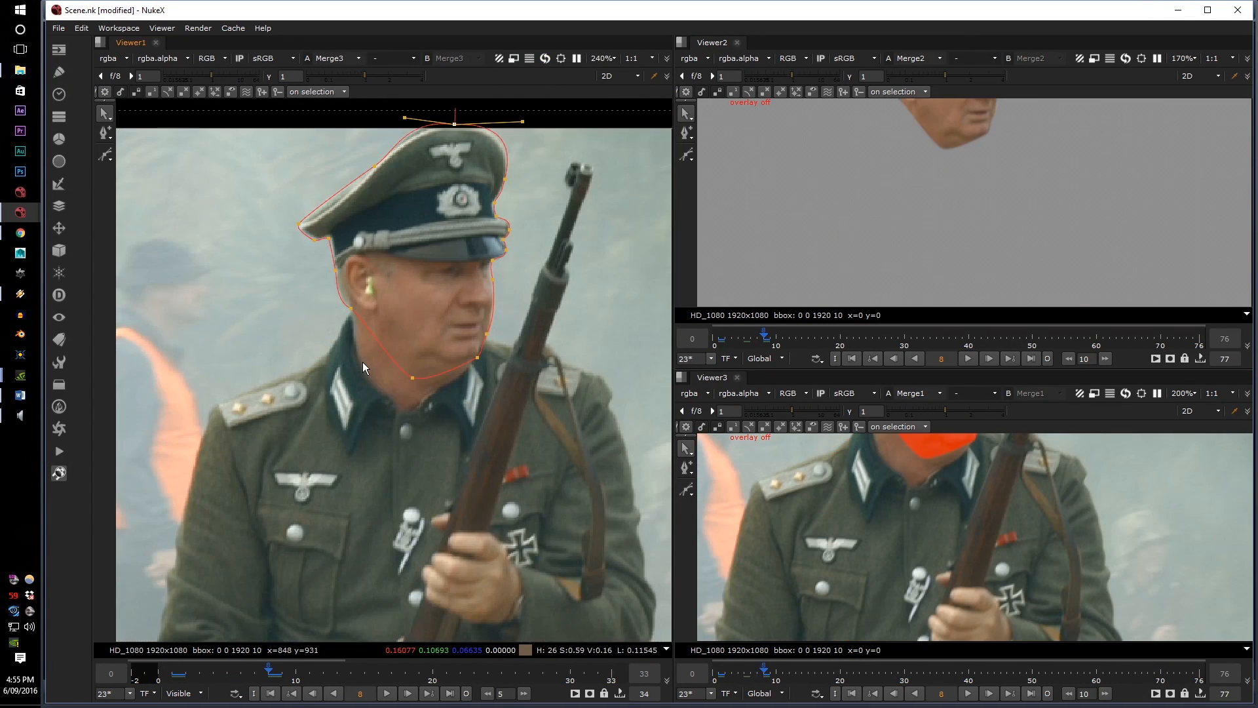
pyautogui.hotkey('ctrl', 'Left')
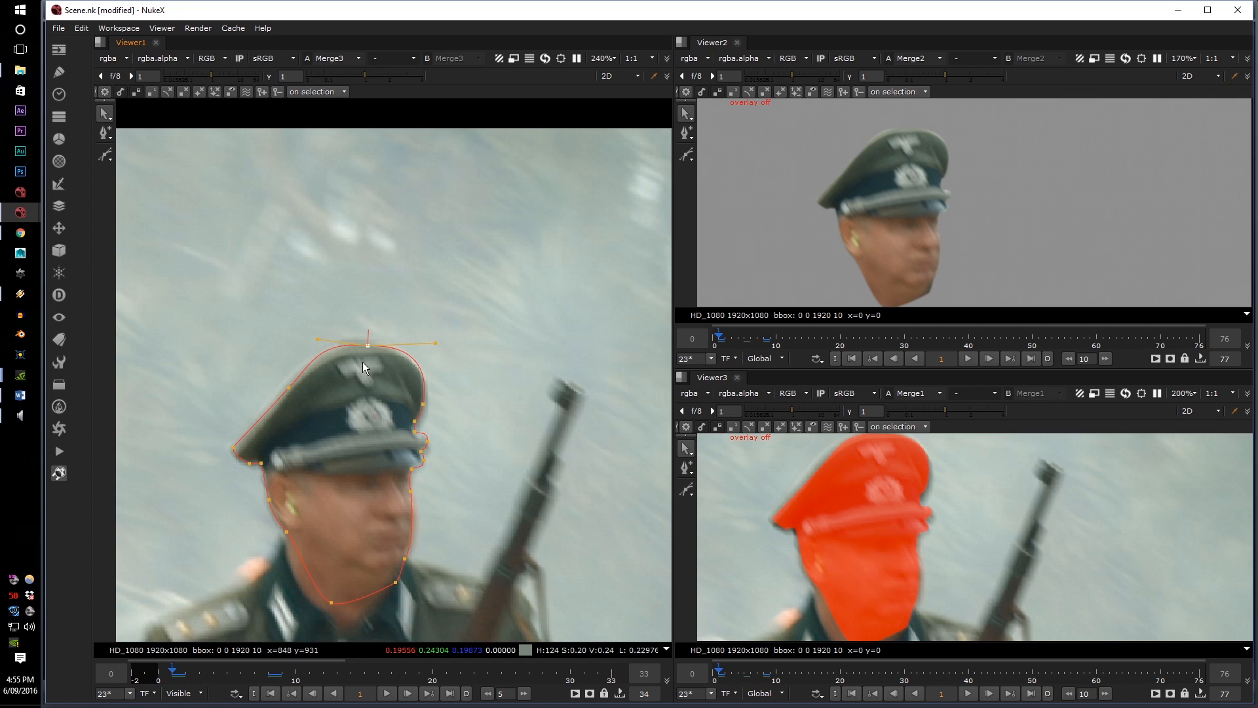
# Frame the whole head in both matte viewers at frame 1, and scrub forward to frame 8
pyautogui.scroll(-3, 936, 506)
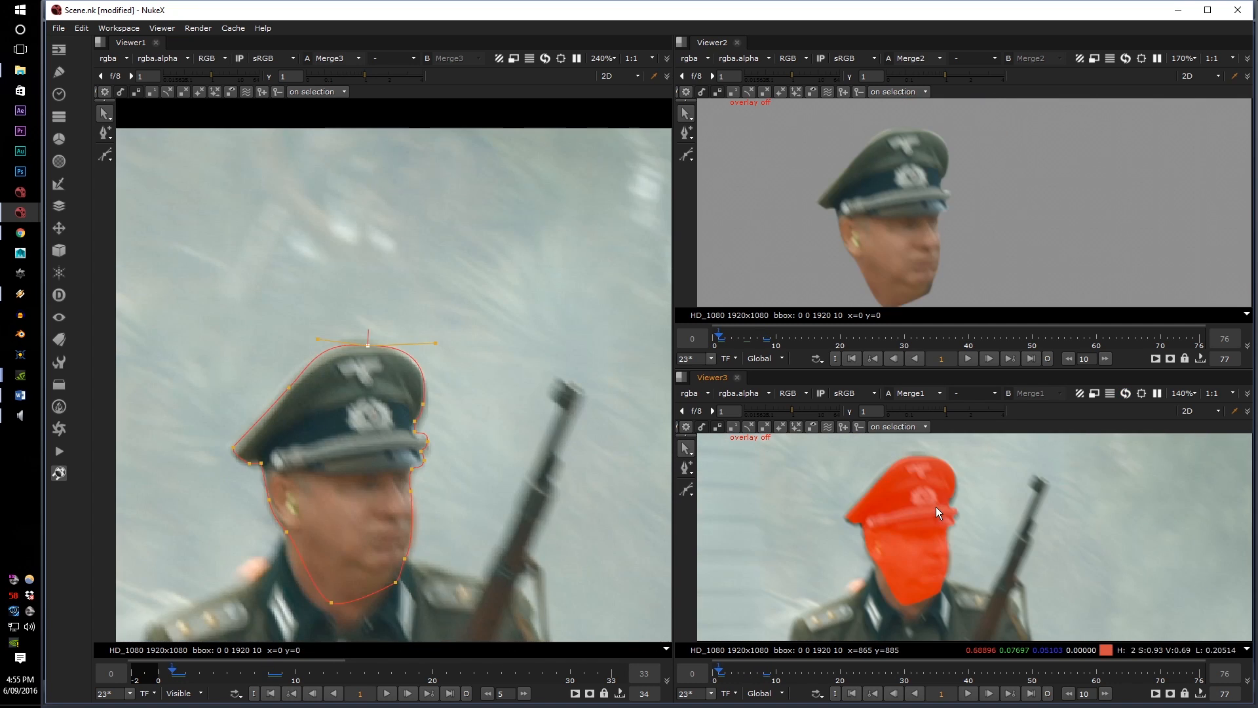
pyautogui.scroll(-3, 920, 207)
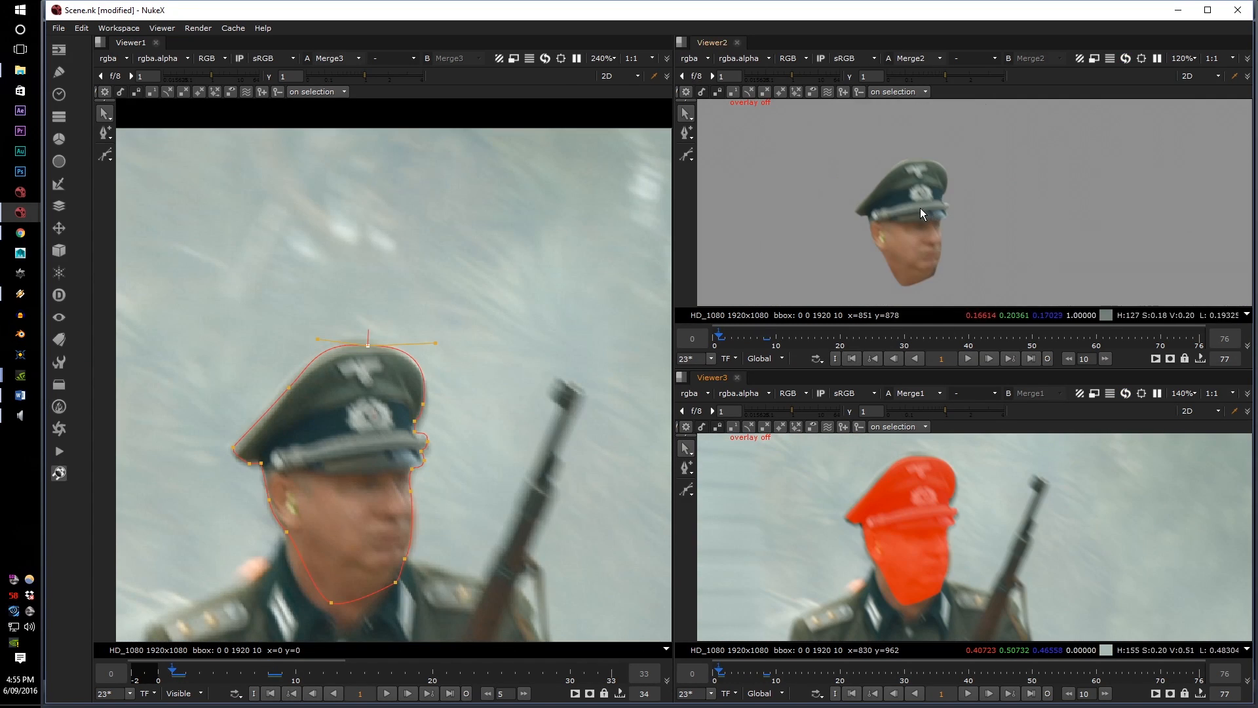
pyautogui.moveTo(921, 208); pyautogui.dragTo(924, 173, button='middle')
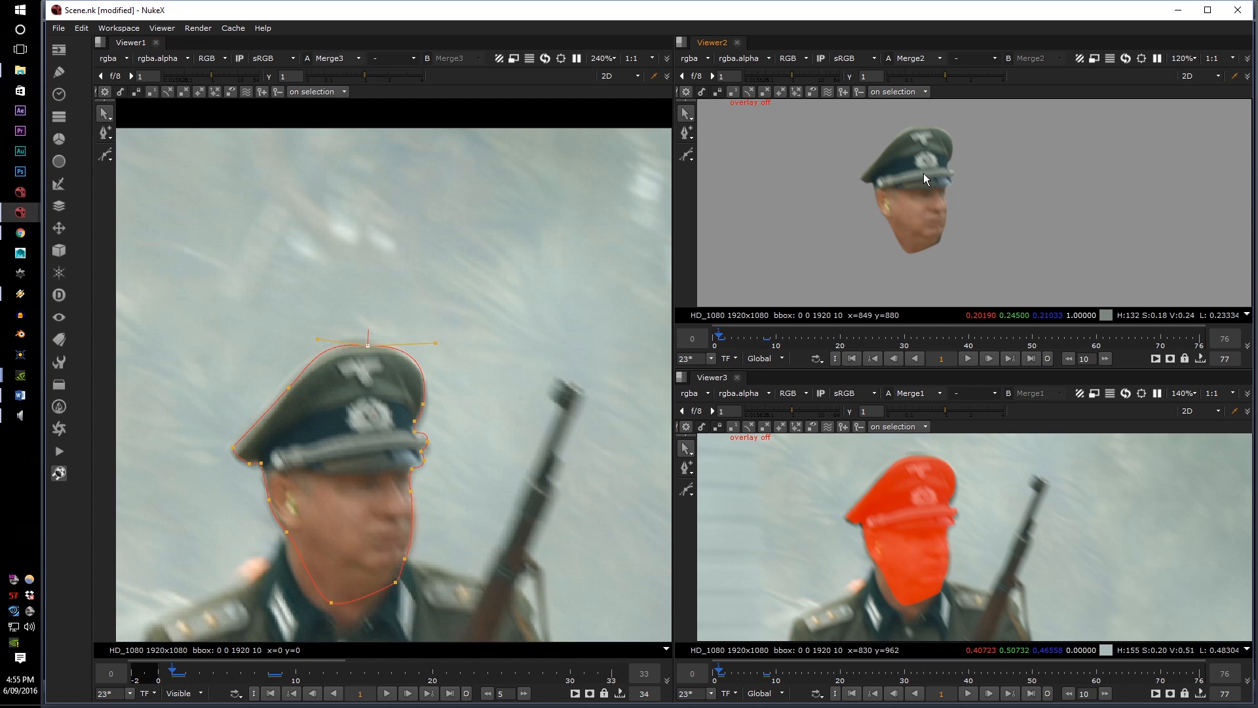
pyautogui.moveTo(173, 675); pyautogui.dragTo(226, 675)
pyautogui.hotkey('ctrl', 'shift', 'Right')
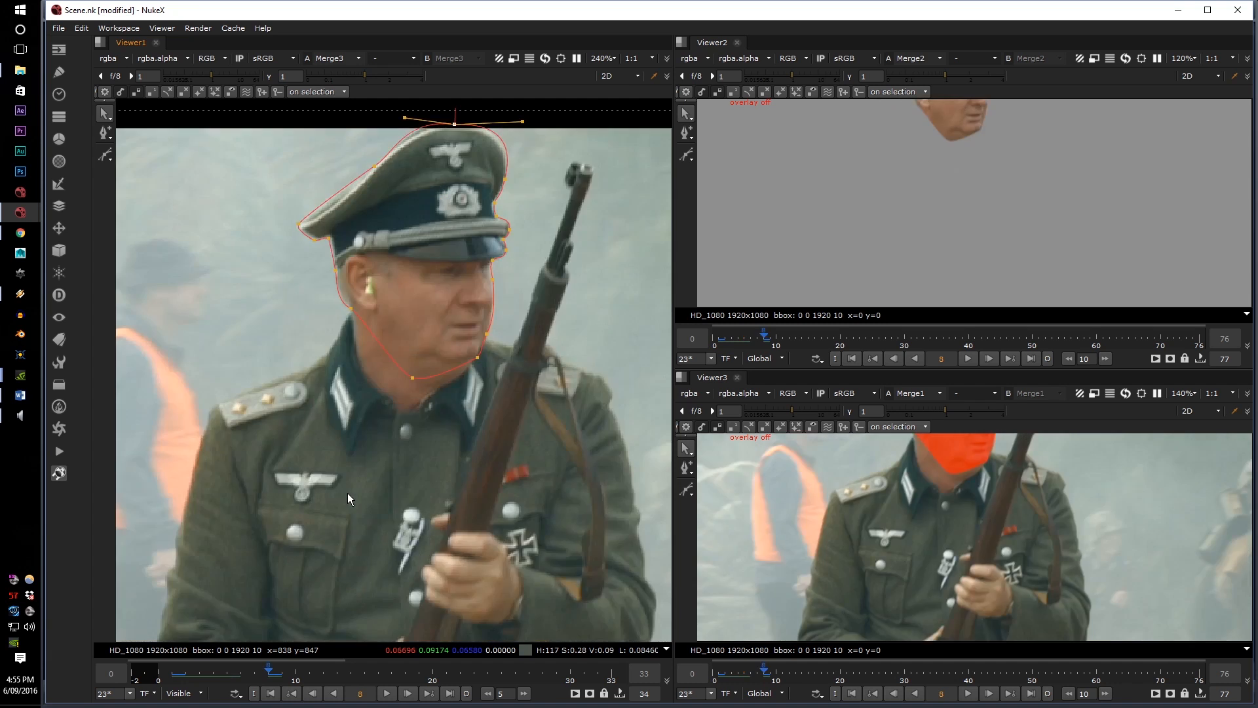
# Flip repeatedly between frames 1 and 8 to examine how the head and its mattes change between the two keyframes
pyautogui.hotkey('ctrl', 'shift', 'Left')
pyautogui.hotkey('ctrl', 'shift', 'Right')
pyautogui.hotkey('ctrl', 'shift', 'Left')
pyautogui.hotkey('alt', 'Right')
pyautogui.hotkey('alt', 'Left')
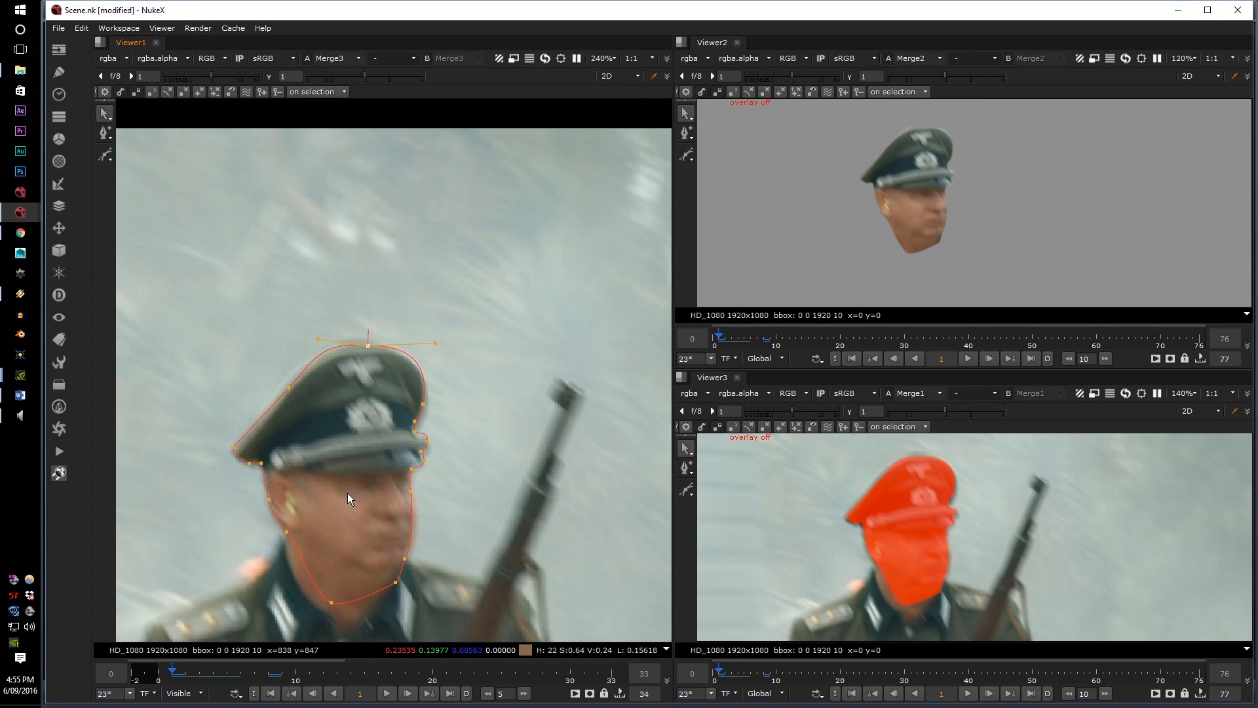
pyautogui.hotkey('alt', 'Right')
pyautogui.hotkey('alt', 'Left')
pyautogui.hotkey('ctrl', 'shift', 'Right')
pyautogui.hotkey('ctrl', 'shift', 'Left')
pyautogui.hotkey('ctrl', 'shift', 'Right')
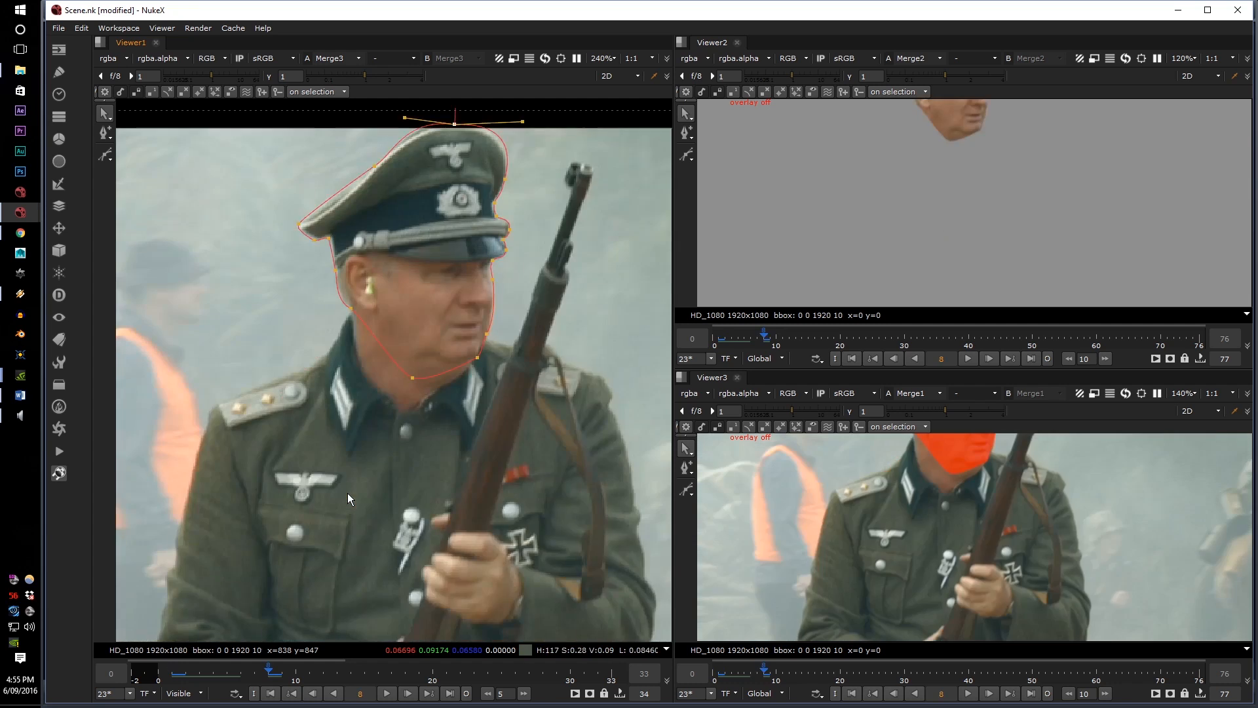
pyautogui.hotkey('ctrl', 'shift', 'Left')
pyautogui.hotkey('ctrl', 'shift', 'Right')
pyautogui.hotkey('ctrl', 'shift', 'Left')
pyautogui.hotkey('ctrl', 'shift', 'Right')
pyautogui.hotkey('ctrl', 'shift', 'Left')
pyautogui.hotkey('ctrl', 'shift', 'Right')
# Step from frame 8 back to frame 5 and forward again, checking the outline and red matte between the keyframes
pyautogui.moveTo(344, 517); pyautogui.dragTo(336, 533, button='middle')
pyautogui.scroll(-2, 725, 512)
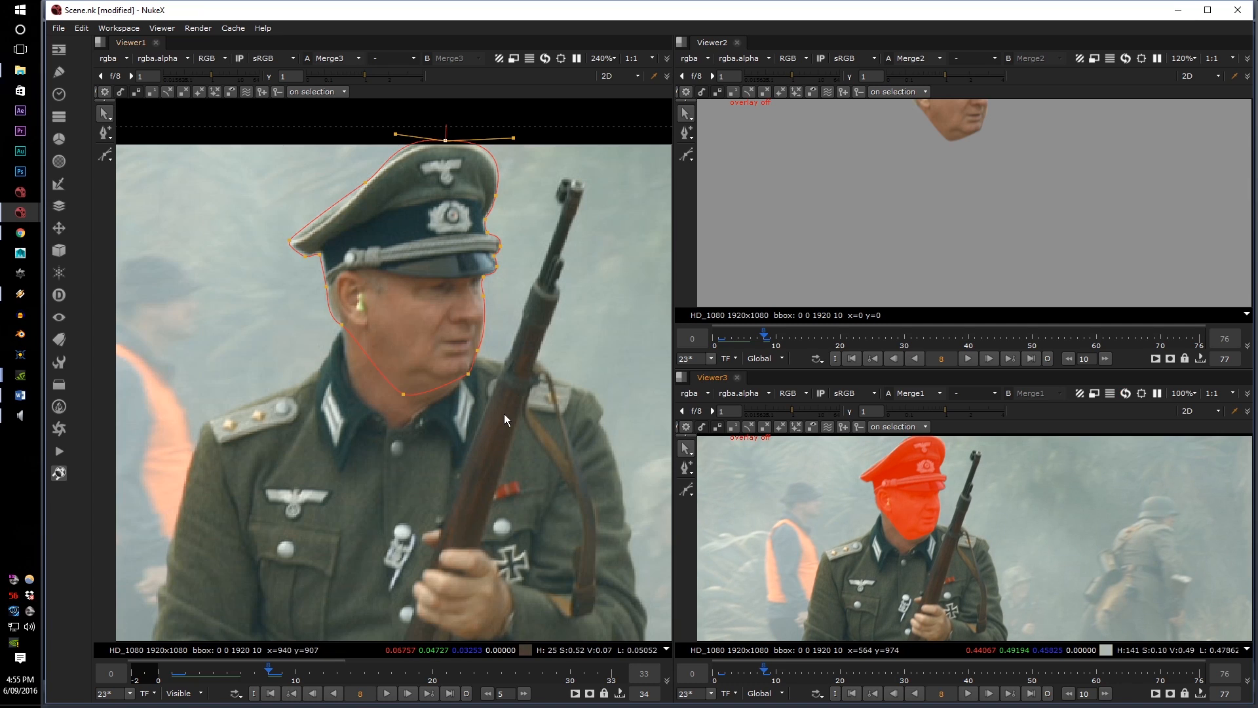
pyautogui.press('Left')
pyautogui.press('Left')
pyautogui.press('Left')
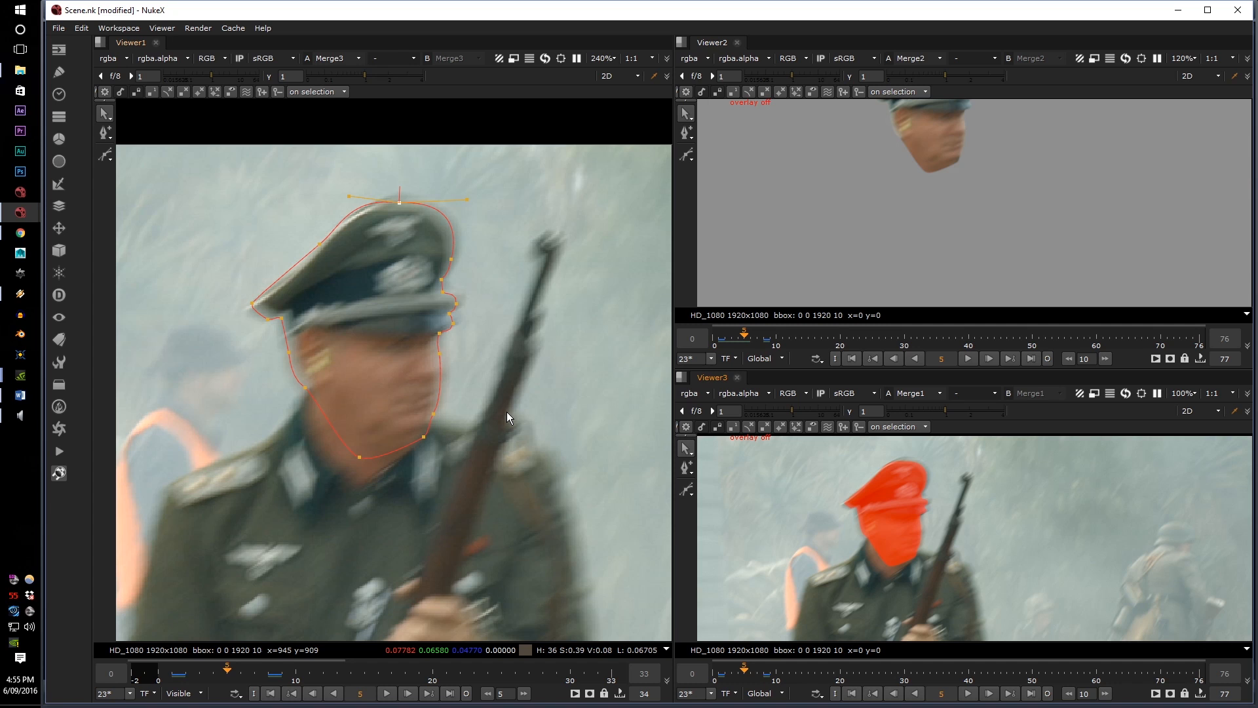
pyautogui.press('Right')
pyautogui.press('Right')
pyautogui.press('Right')
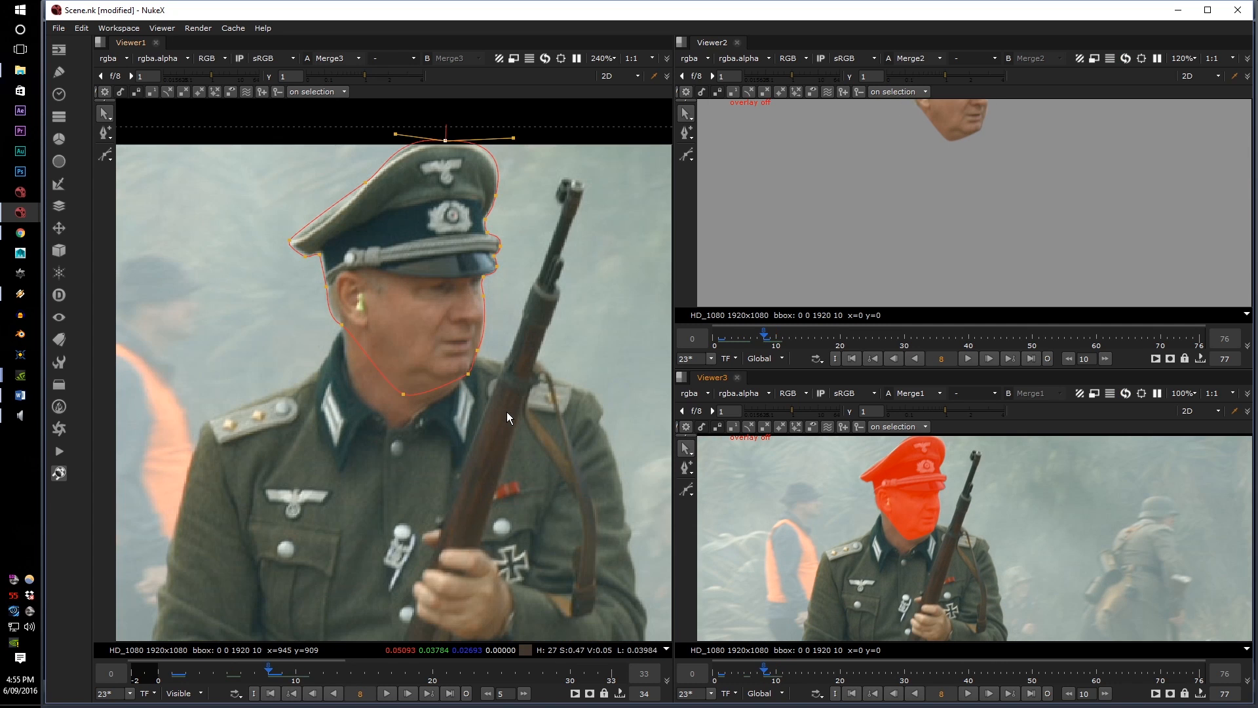
# Jump between frames 8 and 13 in five-frame increments to examine the outline's drift from the head
pyautogui.hotkey('shift', 'Right')
pyautogui.hotkey('shift', 'Left')
pyautogui.hotkey('shift', 'Right')
pyautogui.hotkey('shift', 'Left')
pyautogui.hotkey('shift', 'Right')
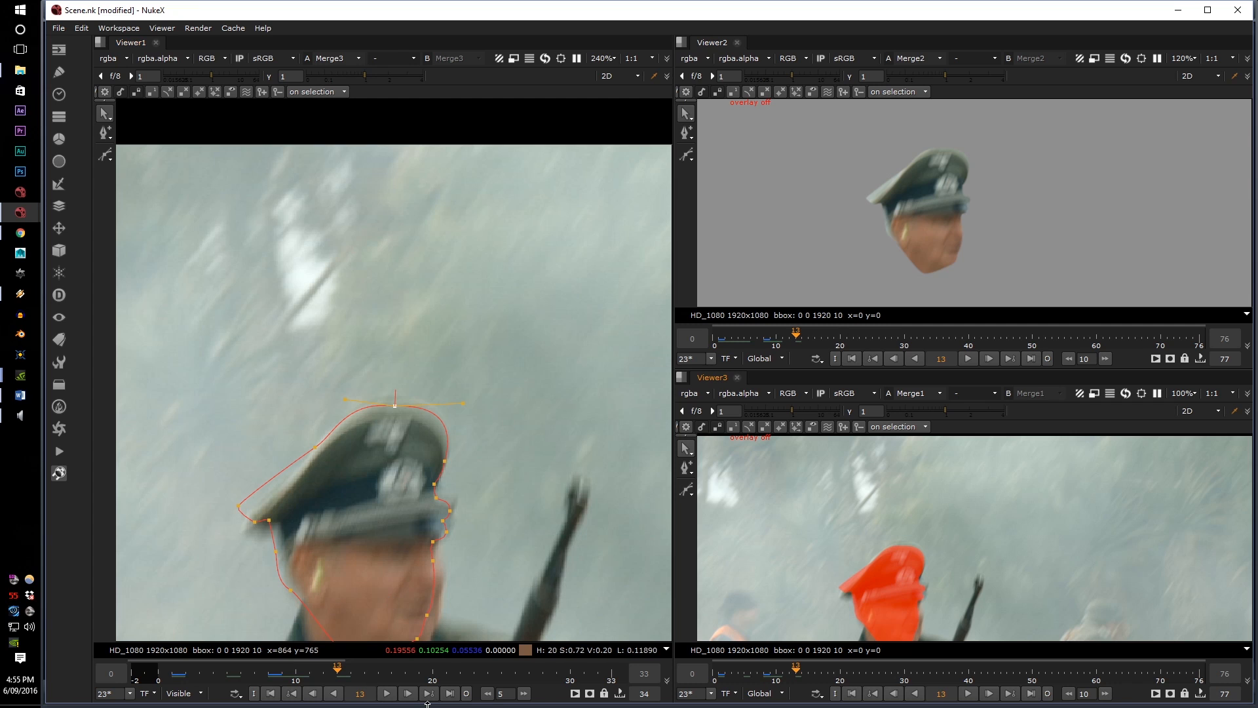
# Scrub to frame 9, select all points of the head shape and step back to frame 5
pyautogui.click(504, 695)
pyautogui.moveTo(338, 675); pyautogui.dragTo(285, 684)
pyautogui.scroll(-1, 309, 523)
pyautogui.moveTo(342, 519); pyautogui.dragTo(373, 545, button='middle')
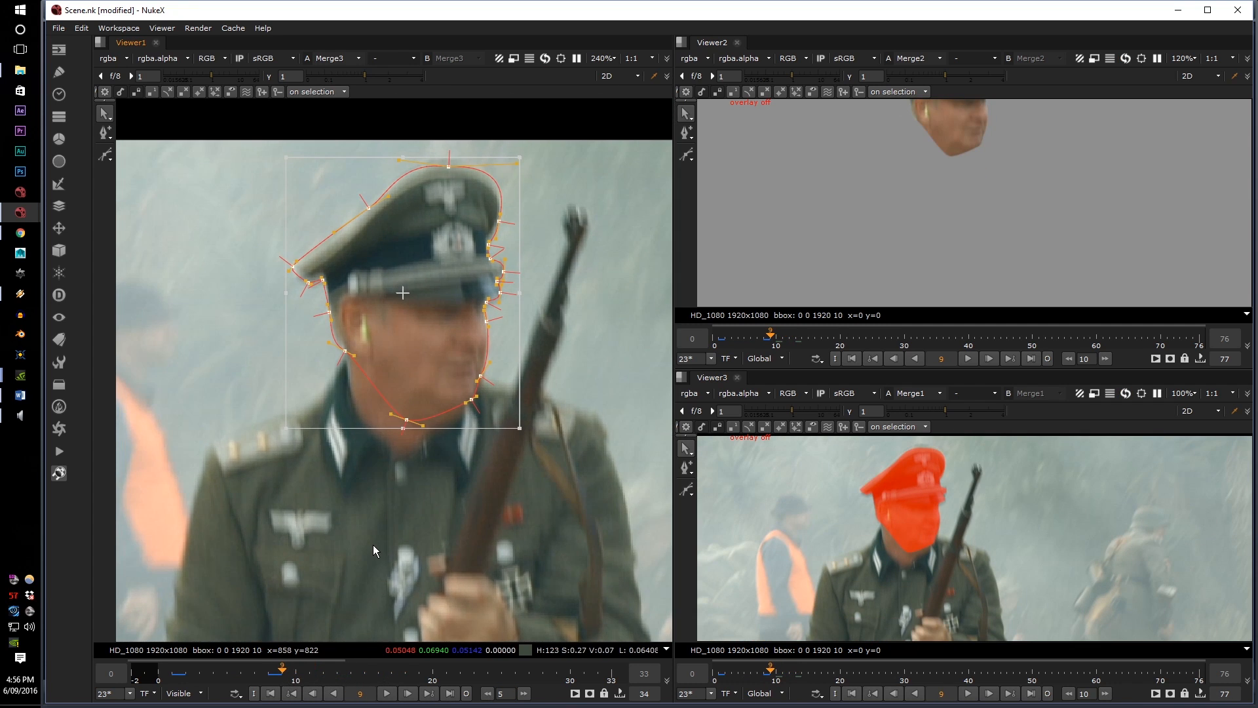
pyautogui.press('Left')
pyautogui.press('Left')
pyautogui.press('Left')
pyautogui.press('Left')
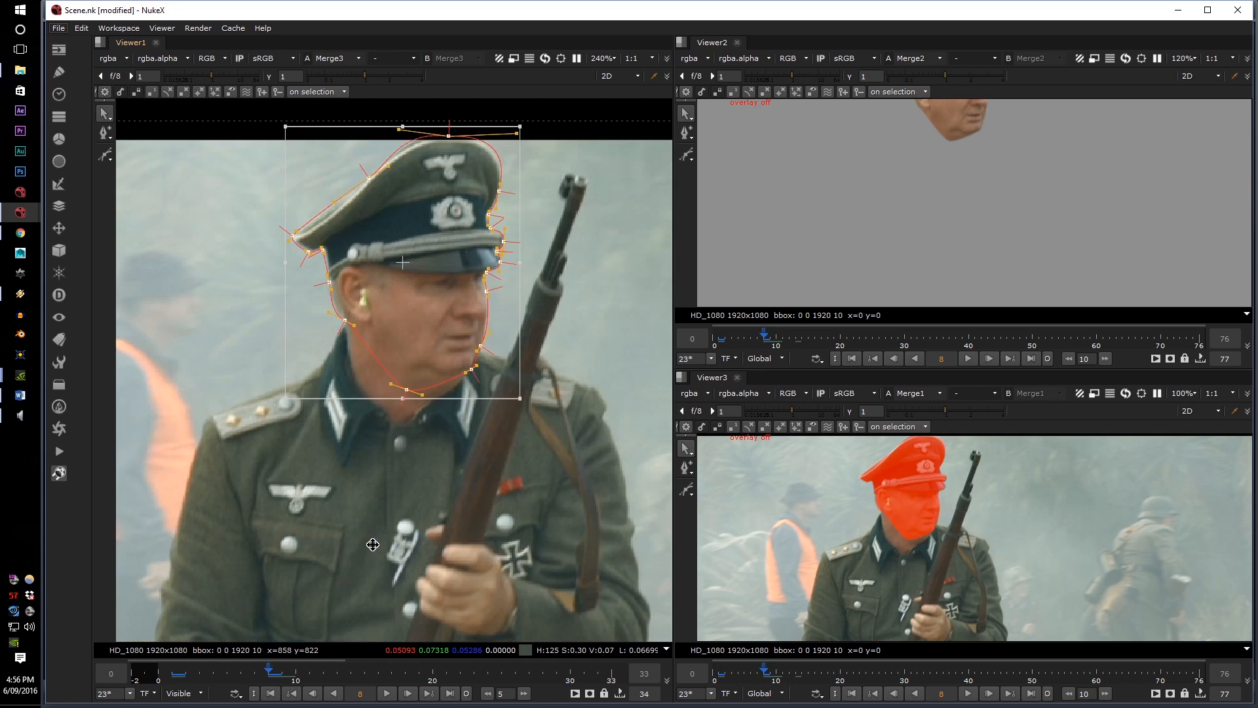
# Frame the soldier's head at frame 5 in the outline, grey matte and red matte viewers
pyautogui.scroll(-1, 374, 535)
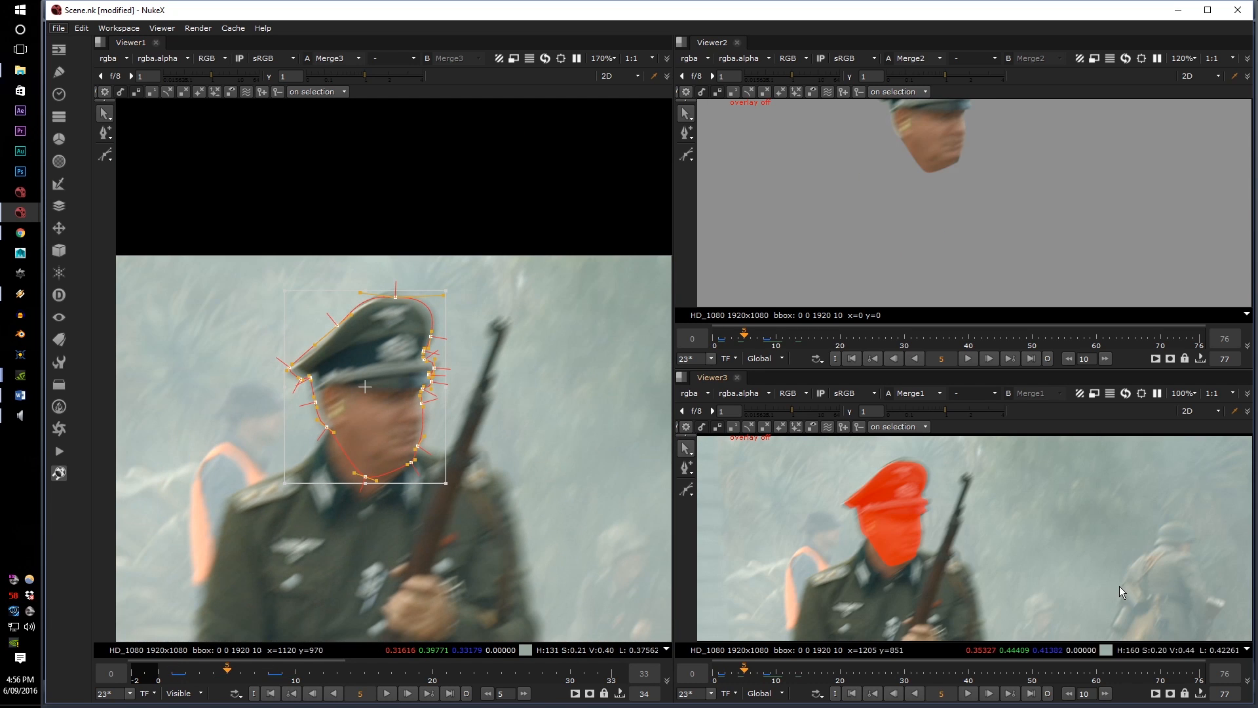
pyautogui.scroll(4, 1003, 557)
pyautogui.scroll(4, 413, 394)
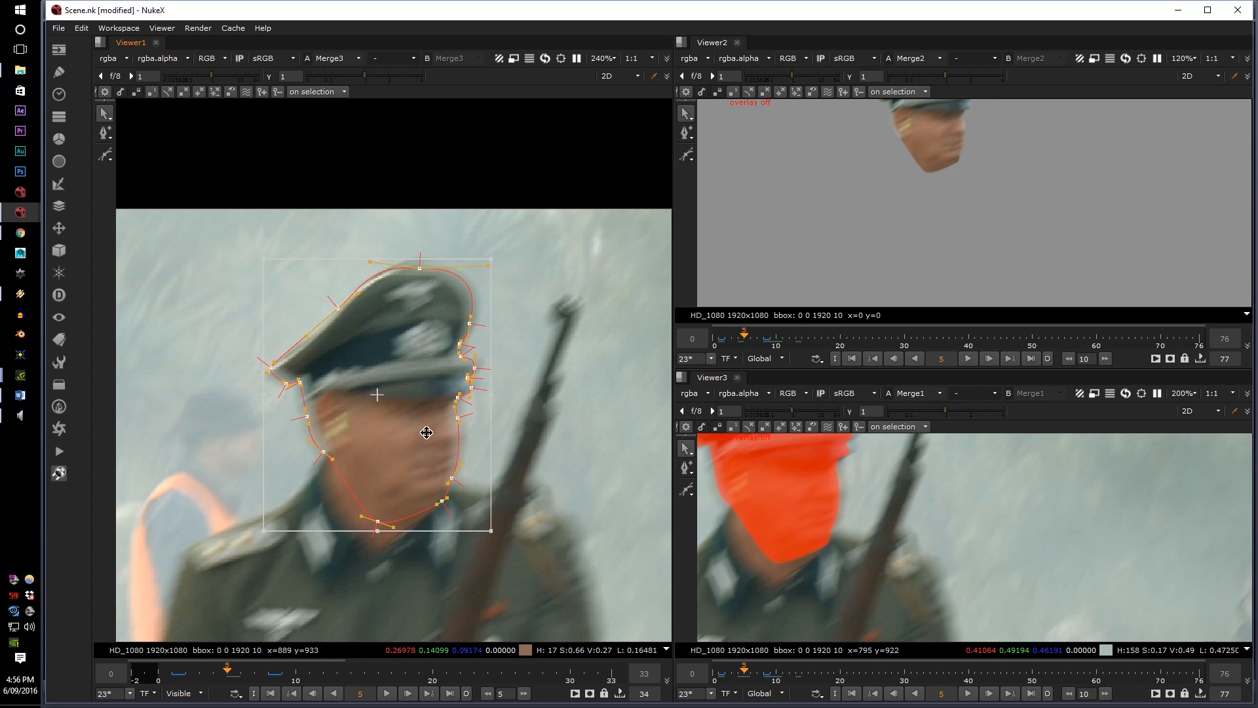
pyautogui.moveTo(941, 175); pyautogui.dragTo(936, 196, button='middle')
pyautogui.moveTo(399, 402); pyautogui.dragTo(395, 489, button='middle')
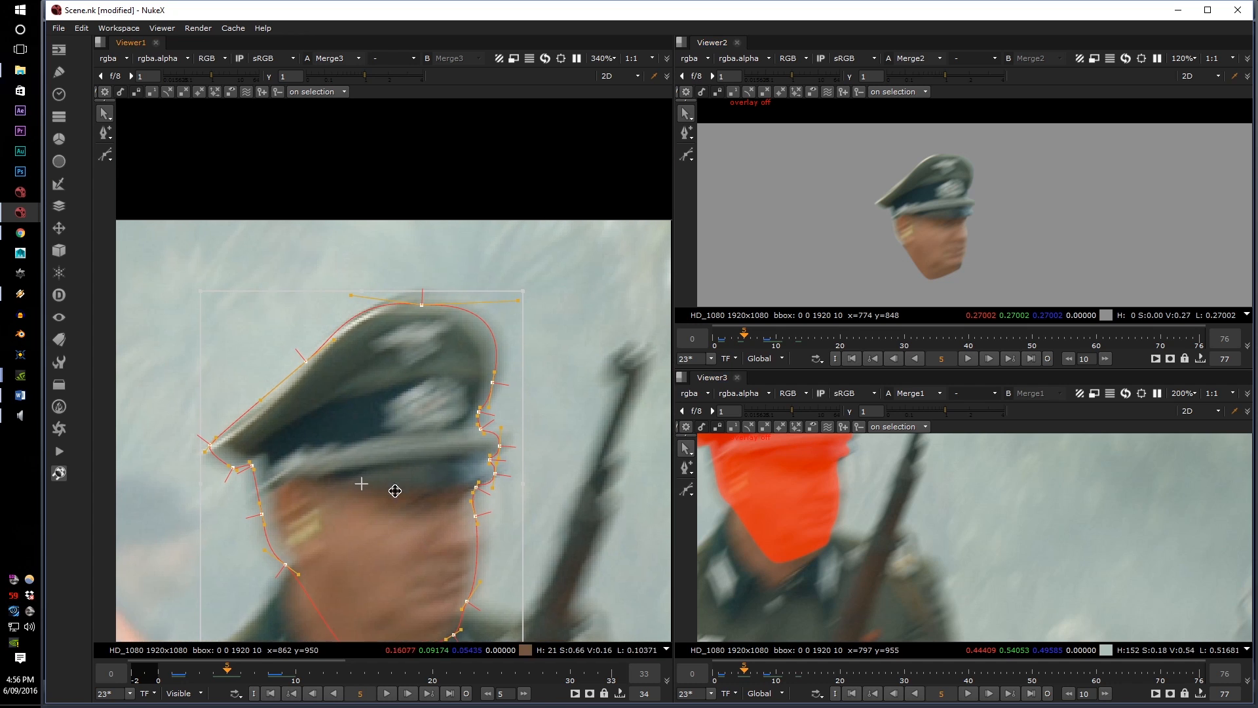
pyautogui.moveTo(790, 465); pyautogui.dragTo(911, 518, button='middle')
pyautogui.scroll(3, 911, 518)
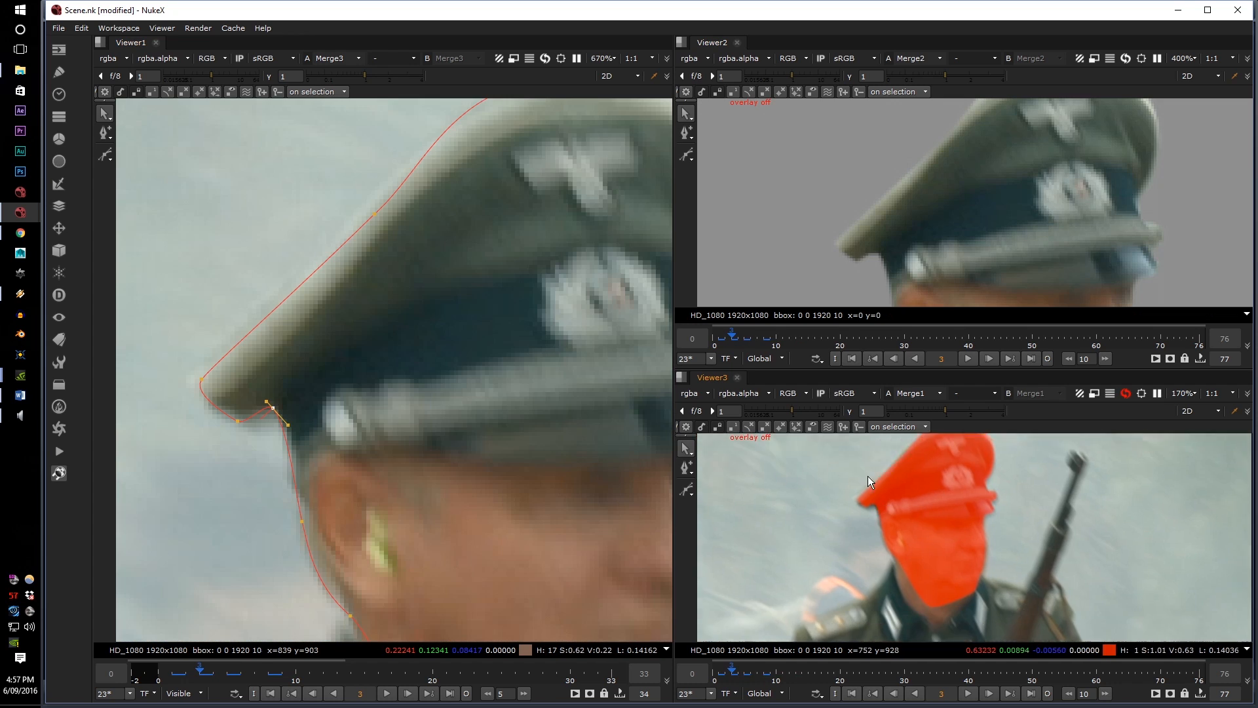
# Inspect the outline and red matte at frame 3, and return to frame 1 with the cap centred in the red matte viewer
pyautogui.scroll(3, 867, 476)
pyautogui.scroll(-3, 399, 435)
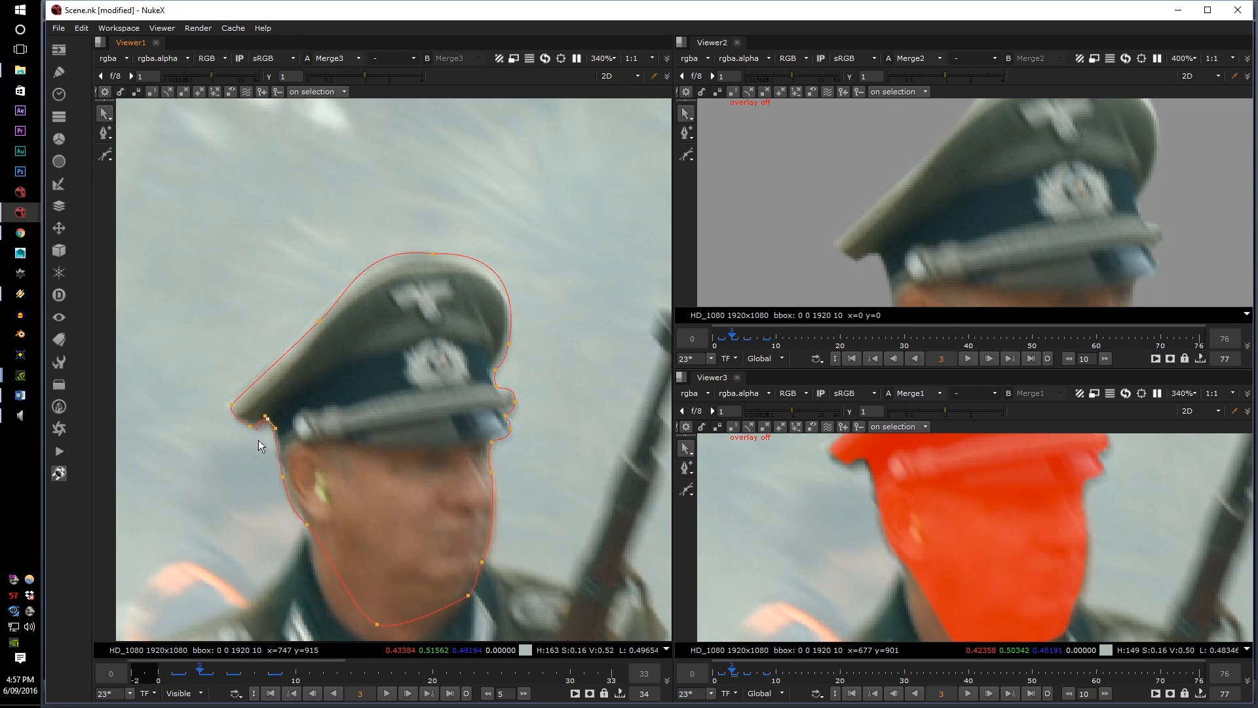
pyautogui.press('Left')
pyautogui.press('Left')
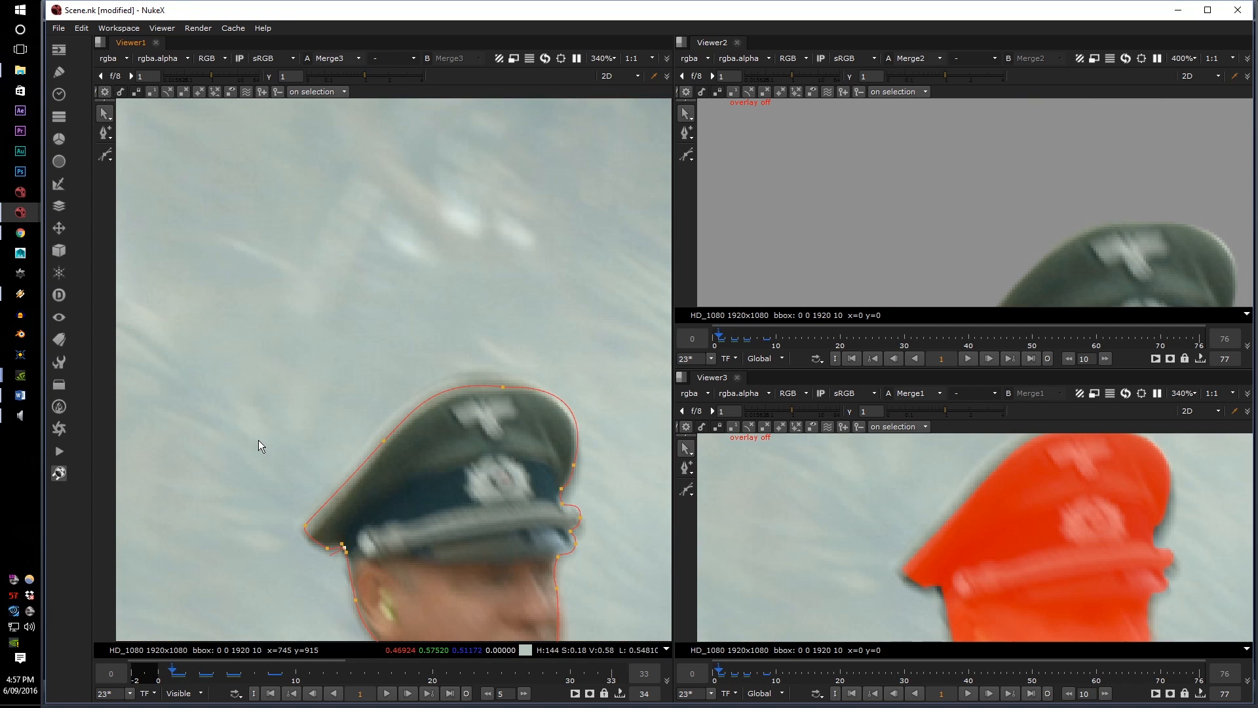
pyautogui.moveTo(967, 521); pyautogui.dragTo(852, 465, button='middle')
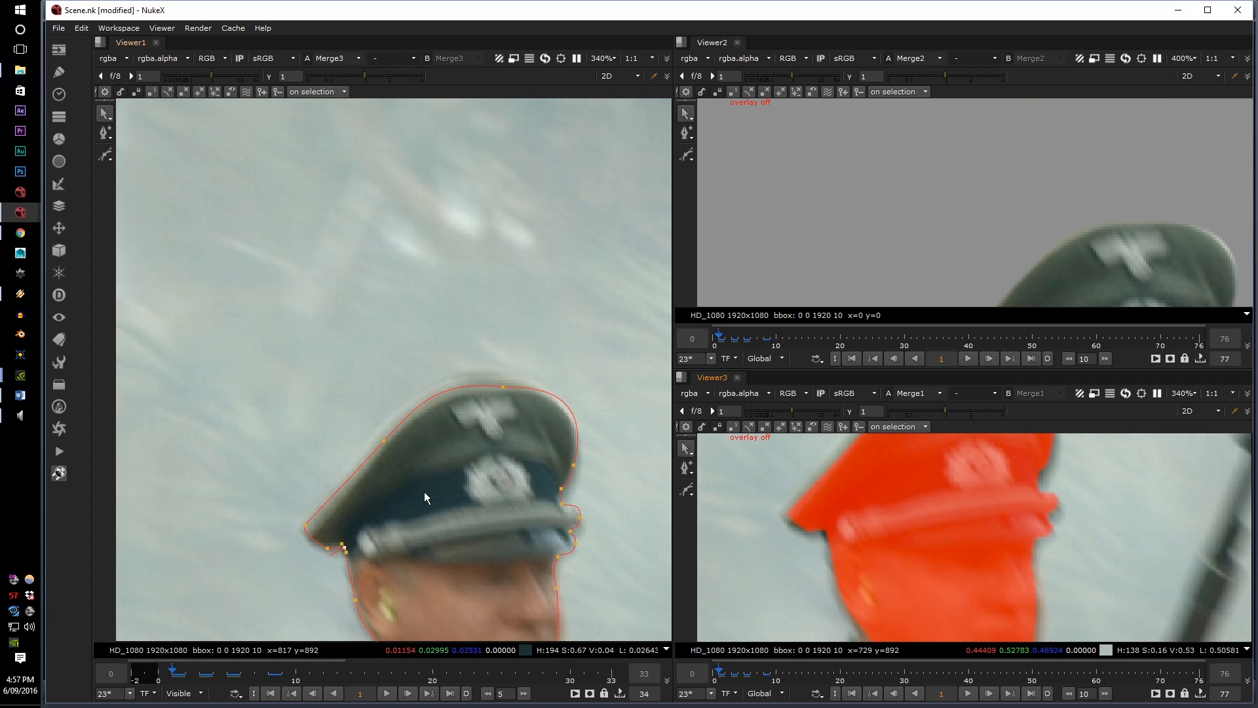
# Select and smooth the outline points in the notch between the cap's crown and visor at frame 1
pyautogui.moveTo(424, 492); pyautogui.dragTo(350, 372, button='middle')
pyautogui.scroll(-3, 846, 498)
pyautogui.scroll(5, 862, 502)
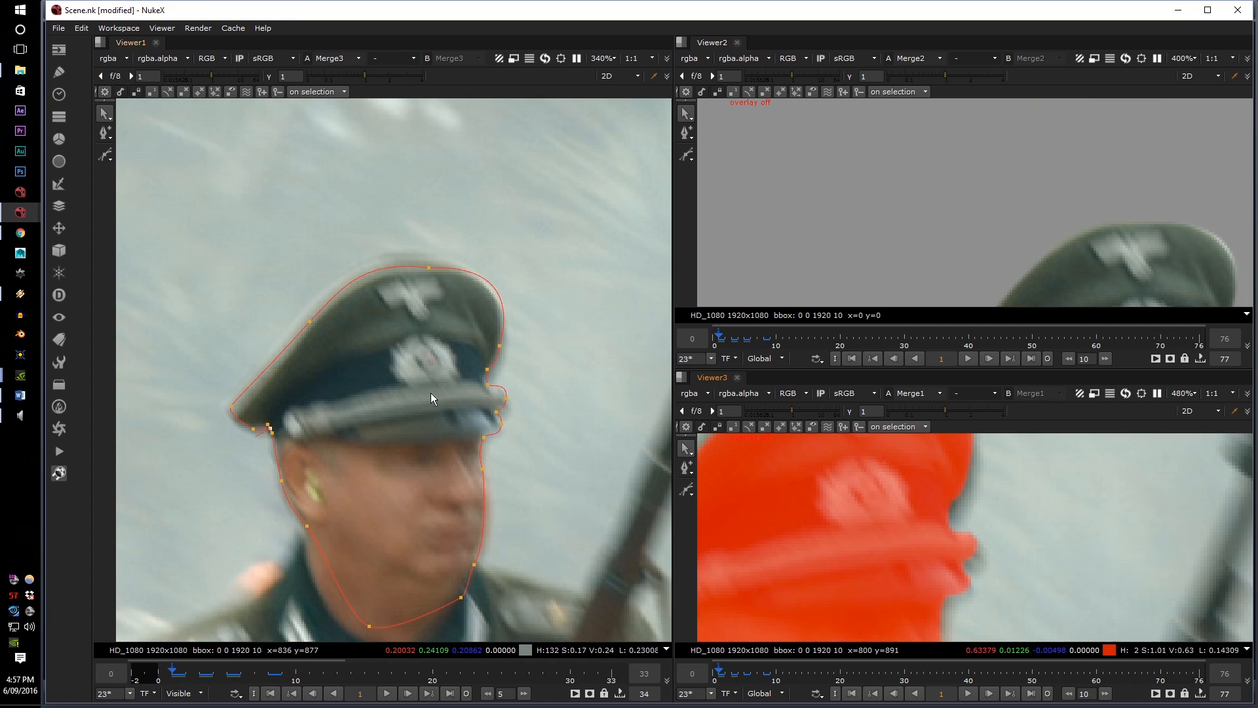
pyautogui.scroll(4, 507, 379)
pyautogui.scroll(-2, 506, 377)
pyautogui.click(504, 389)
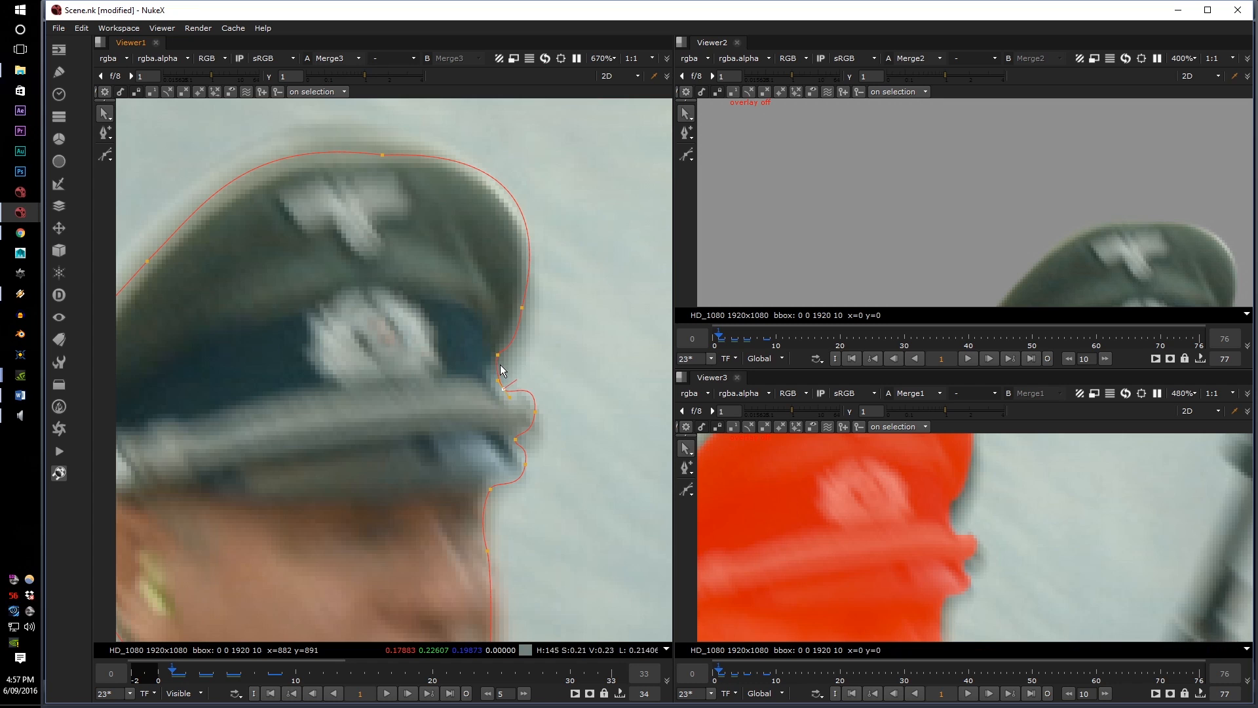
pyautogui.moveTo(480, 434); pyautogui.dragTo(555, 281)
pyautogui.press('z')
pyautogui.click(576, 356)
pyautogui.scroll(-2, 511, 357)
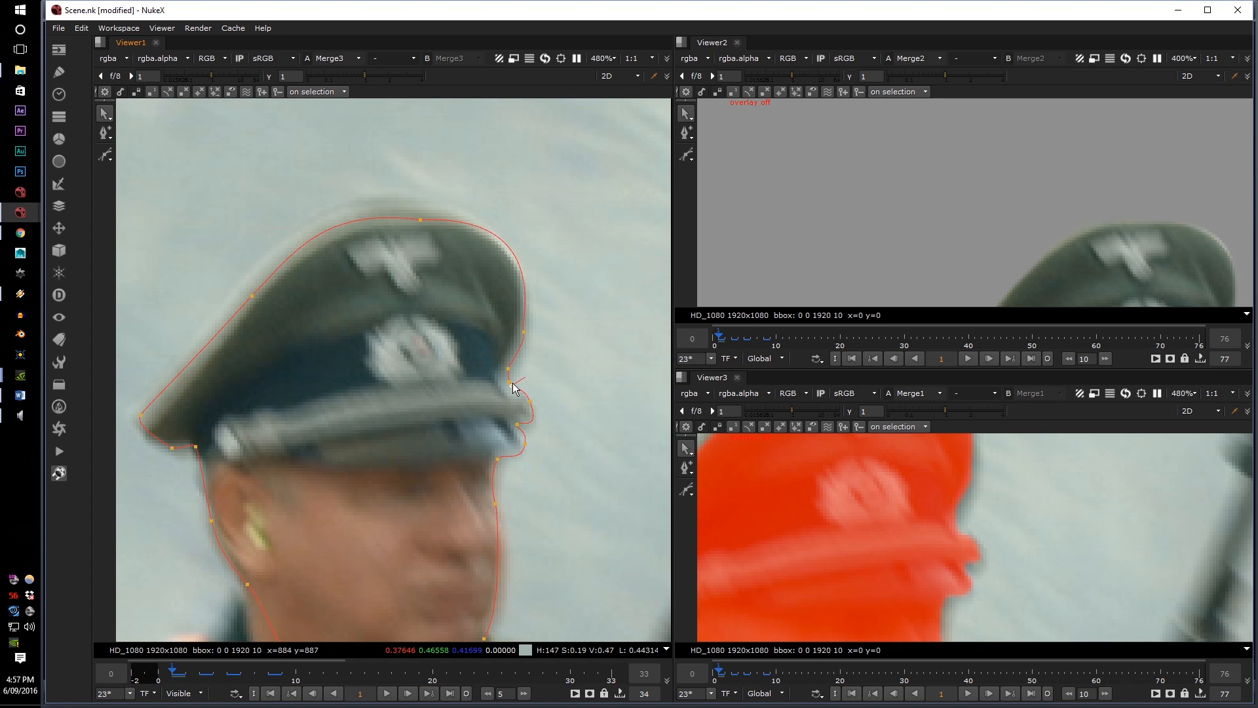
# Move the crown's top point and the sloping rear edge point slightly outward to follow the blurred cap edge
pyautogui.scroll(-5, 1003, 540)
pyautogui.moveTo(429, 234); pyautogui.dragTo(477, 257, button='middle')
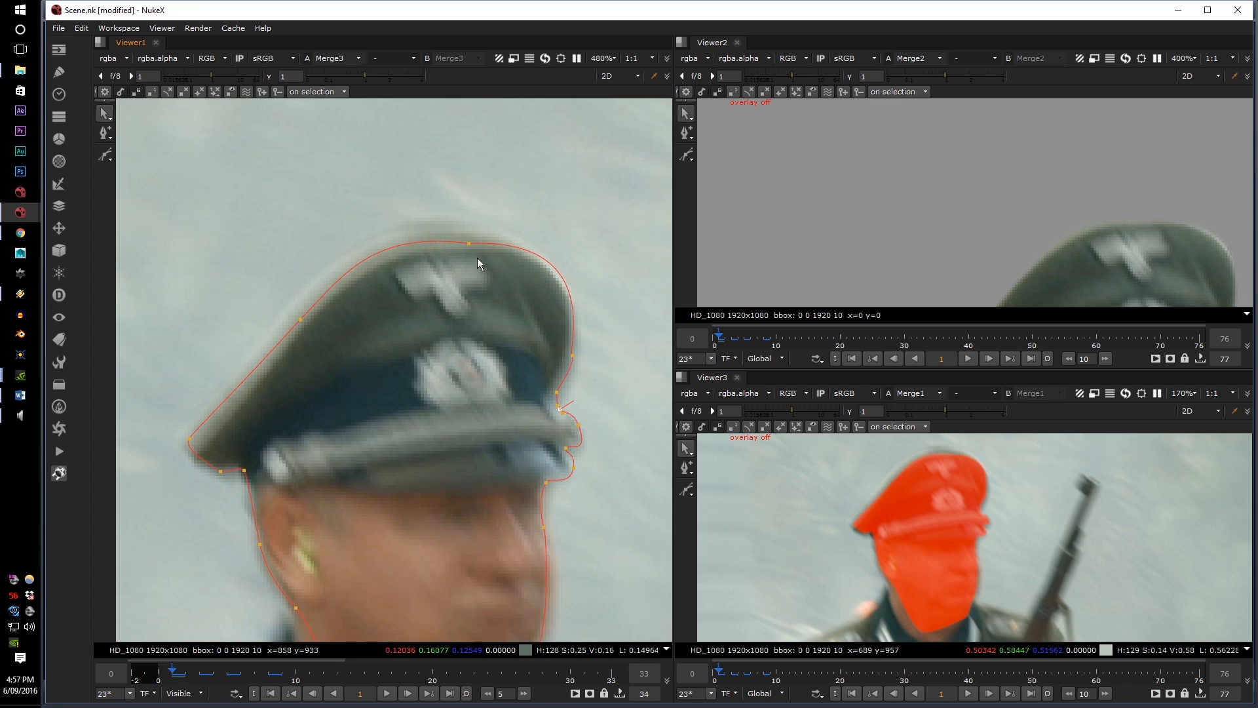
pyautogui.moveTo(469, 243); pyautogui.dragTo(463, 237)
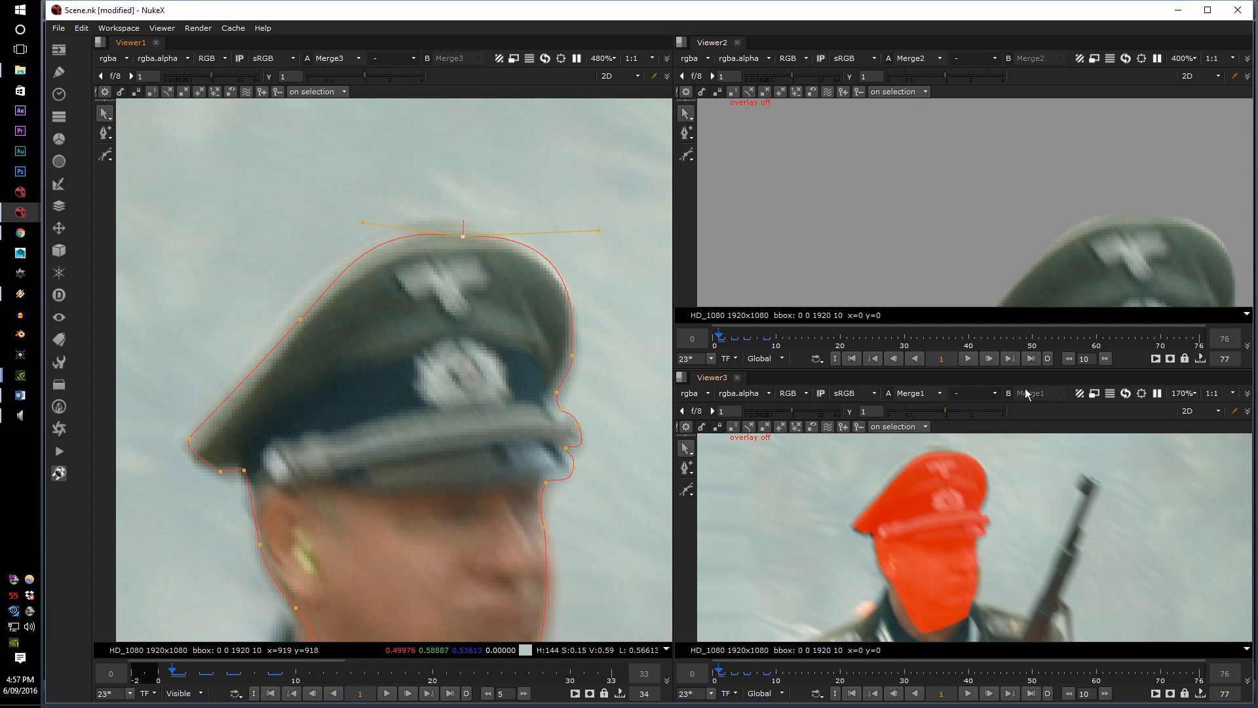
pyautogui.scroll(2, 307, 352)
pyautogui.moveTo(296, 308); pyautogui.dragTo(290, 305)
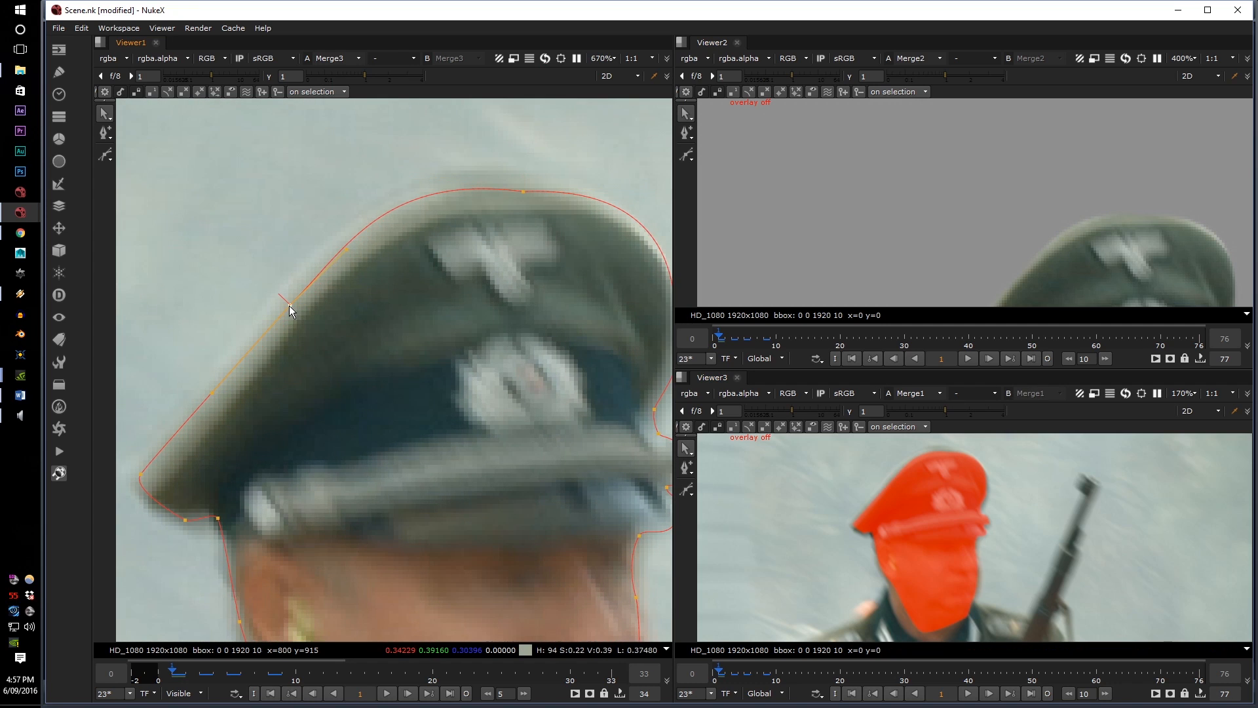
# Reposition the points under the cap's rear tip outward so the outline follows the underside of the crown
pyautogui.scroll(-1, 283, 354)
pyautogui.moveTo(259, 419); pyautogui.dragTo(327, 363, button='middle')
pyautogui.scroll(2, 240, 432)
pyautogui.moveTo(319, 439); pyautogui.dragTo(305, 442)
pyautogui.moveTo(279, 441); pyautogui.dragTo(256, 439)
pyautogui.scroll(6, 892, 536)
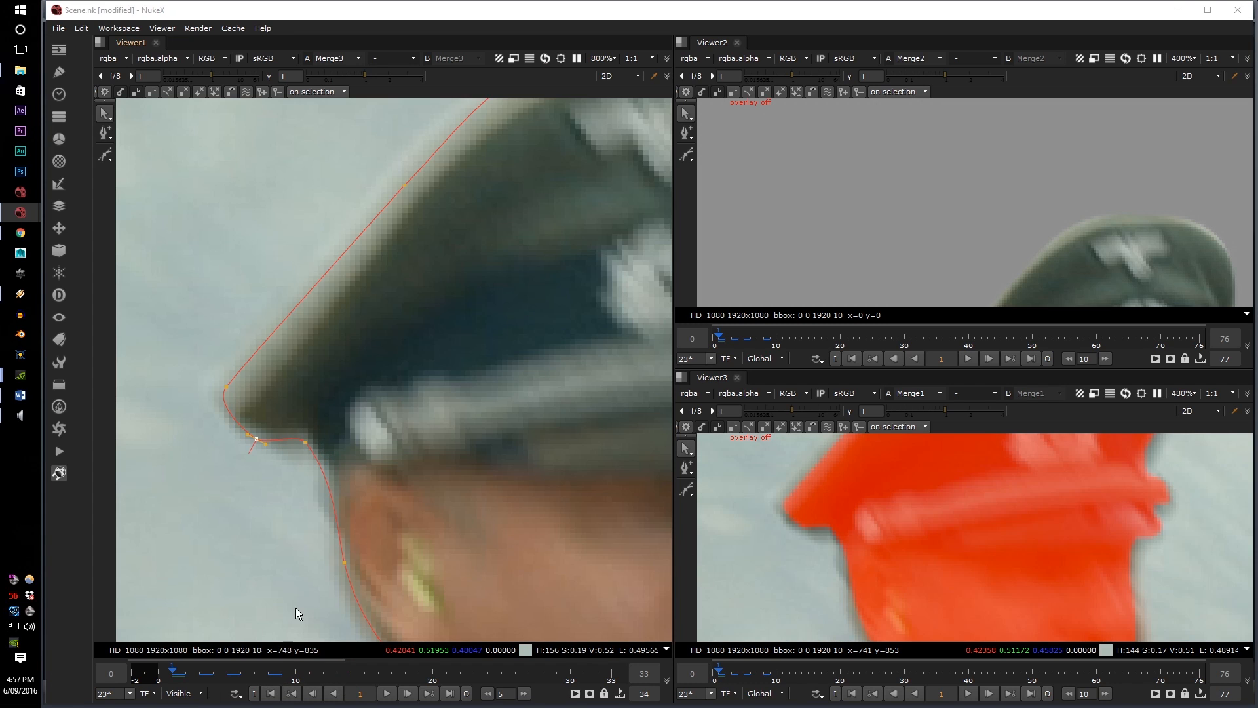
pyautogui.scroll(-4, 296, 609)
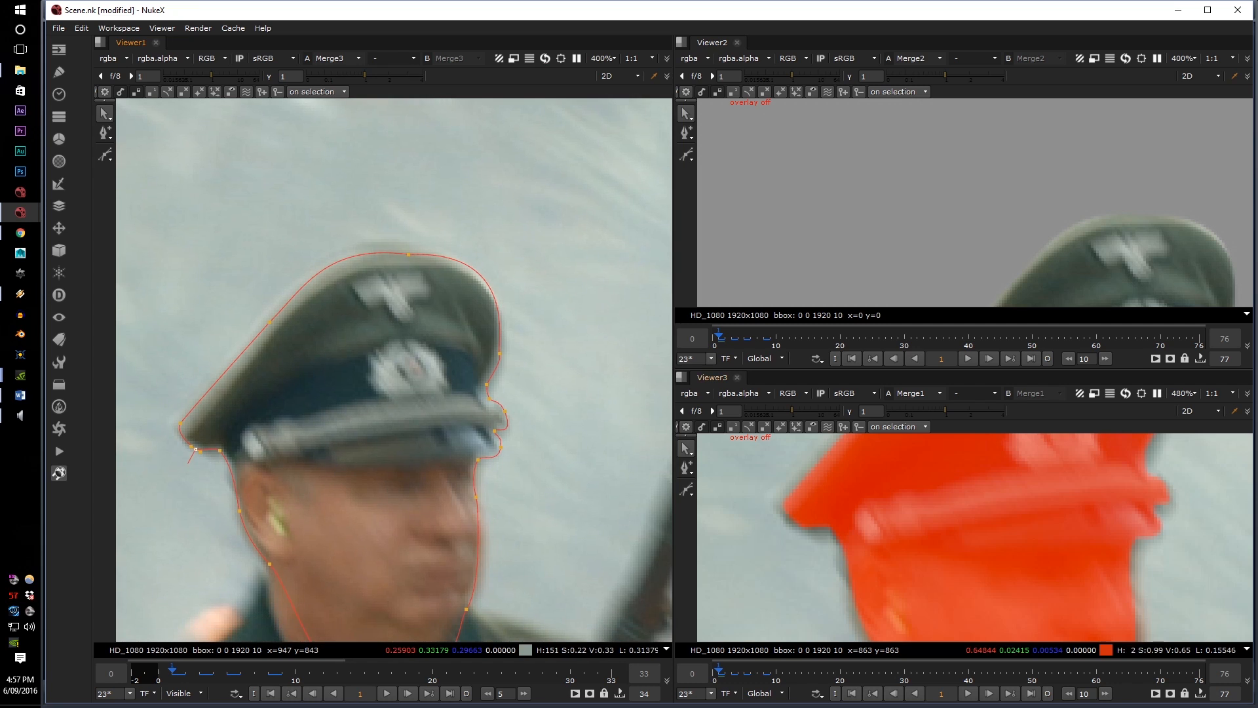
# Compare the head outline at frames 8 and 1, and examine the head at frame 1 in the grey and red matte viewers
pyautogui.click(267, 677)
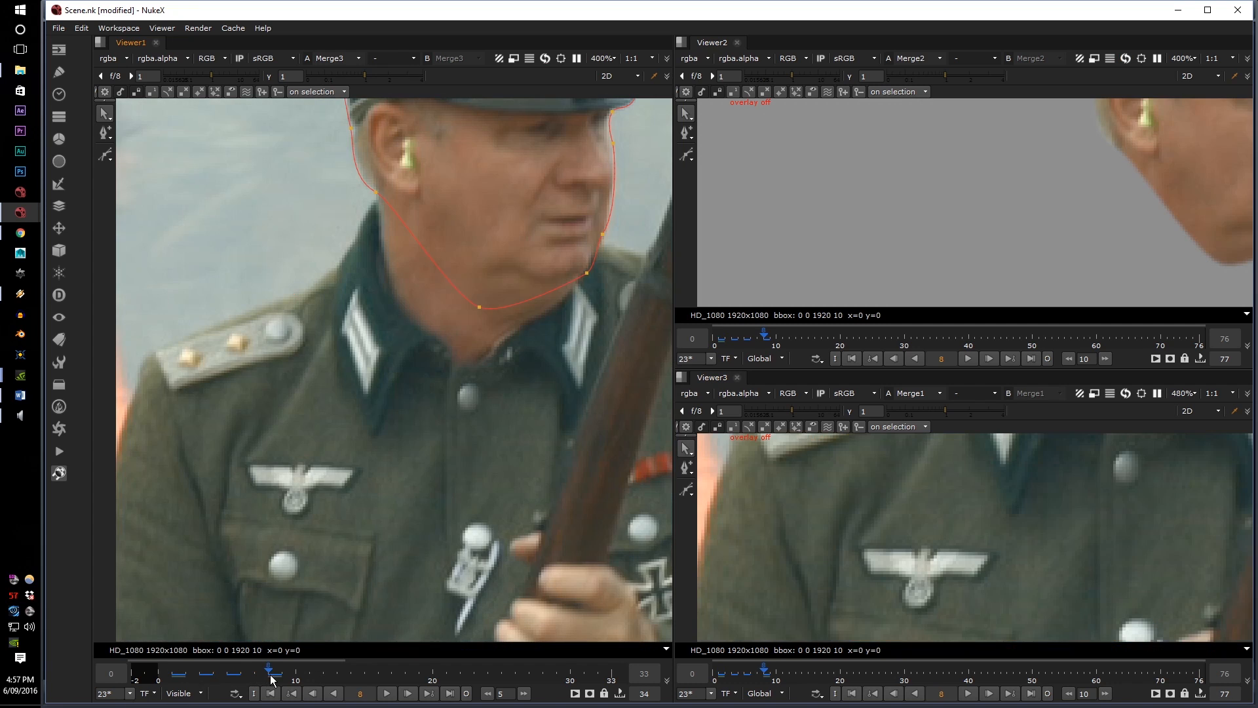
pyautogui.scroll(-2, 341, 442)
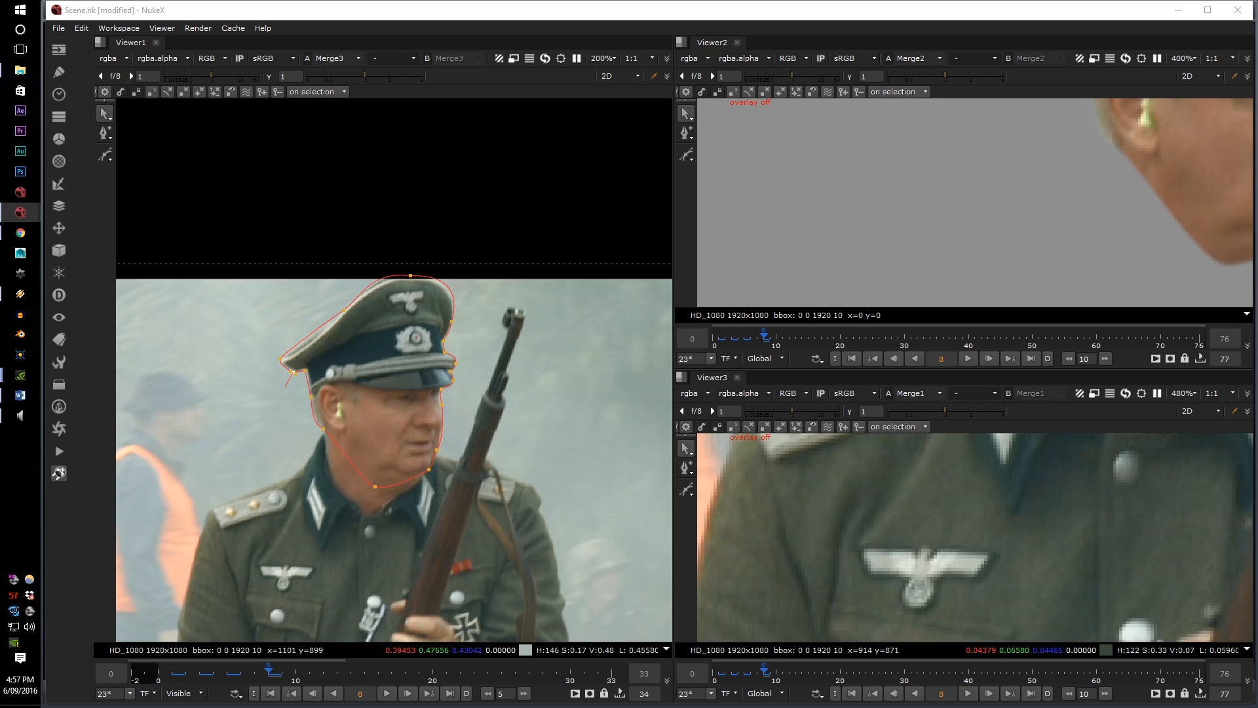
pyautogui.moveTo(1257, 190); pyautogui.dragTo(1257, 233)
pyautogui.click(874, 289)
pyautogui.click(173, 675)
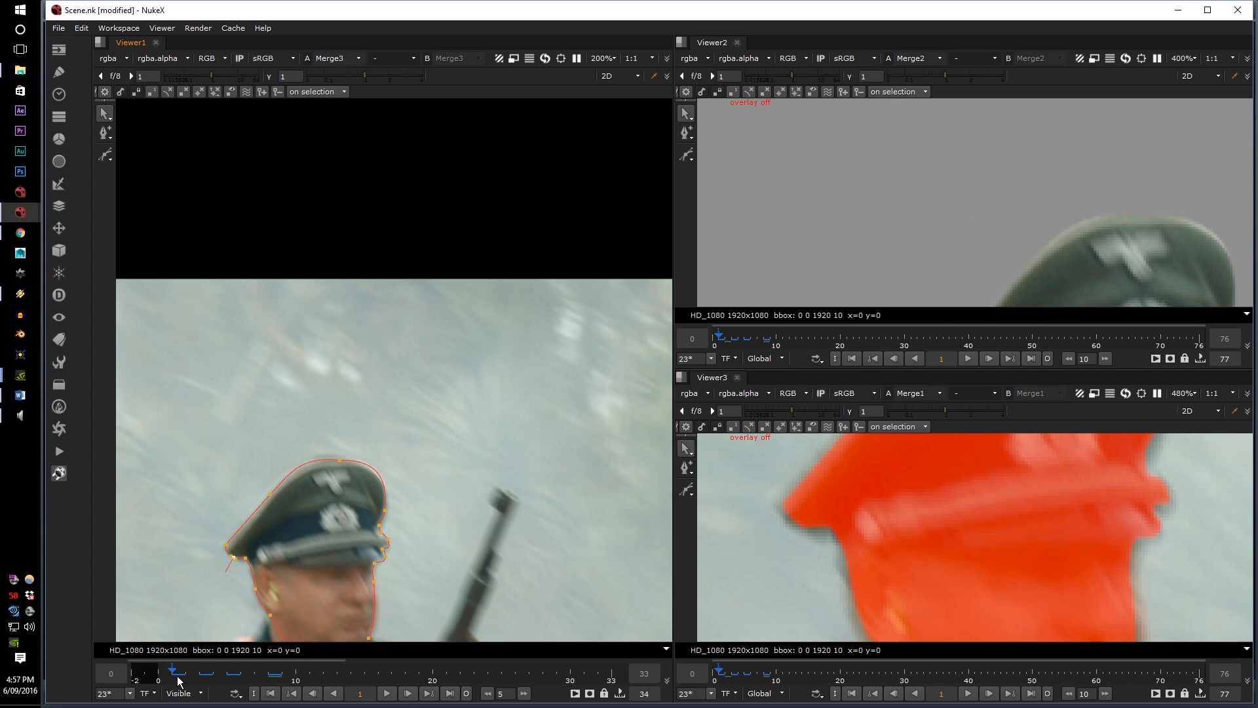
pyautogui.scroll(4, 273, 447)
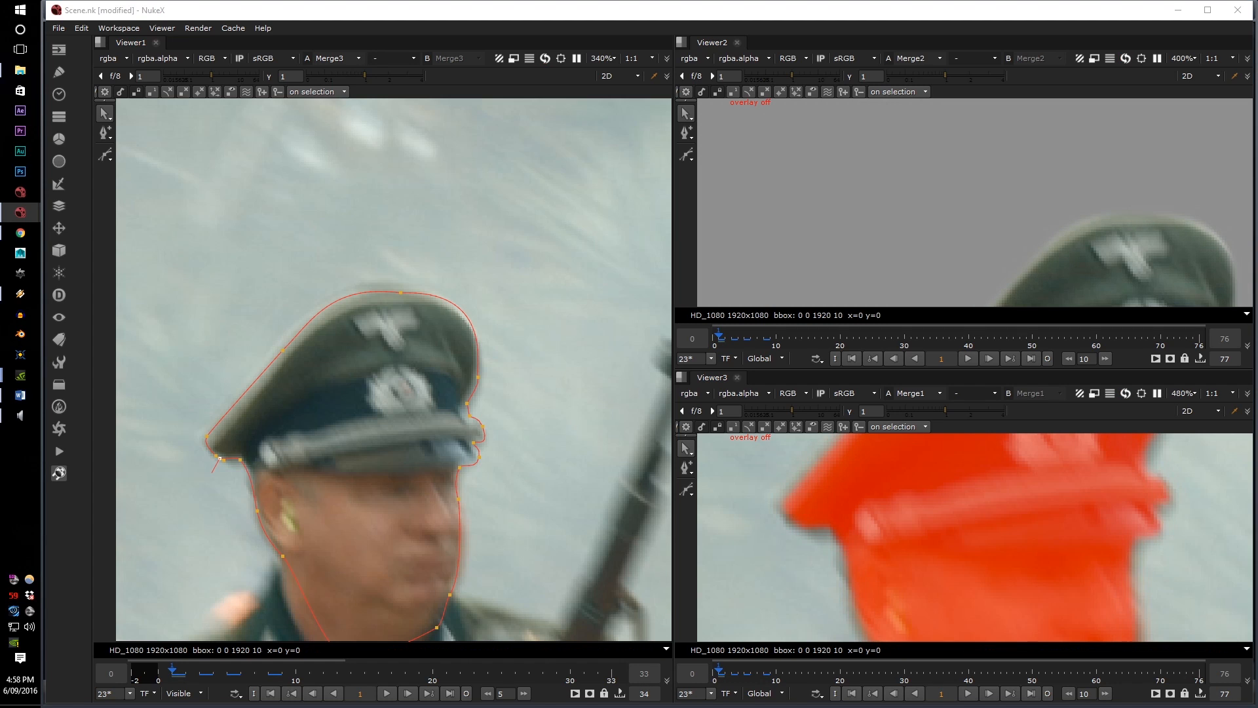
pyautogui.moveTo(1078, 446); pyautogui.dragTo(990, 564, button='middle')
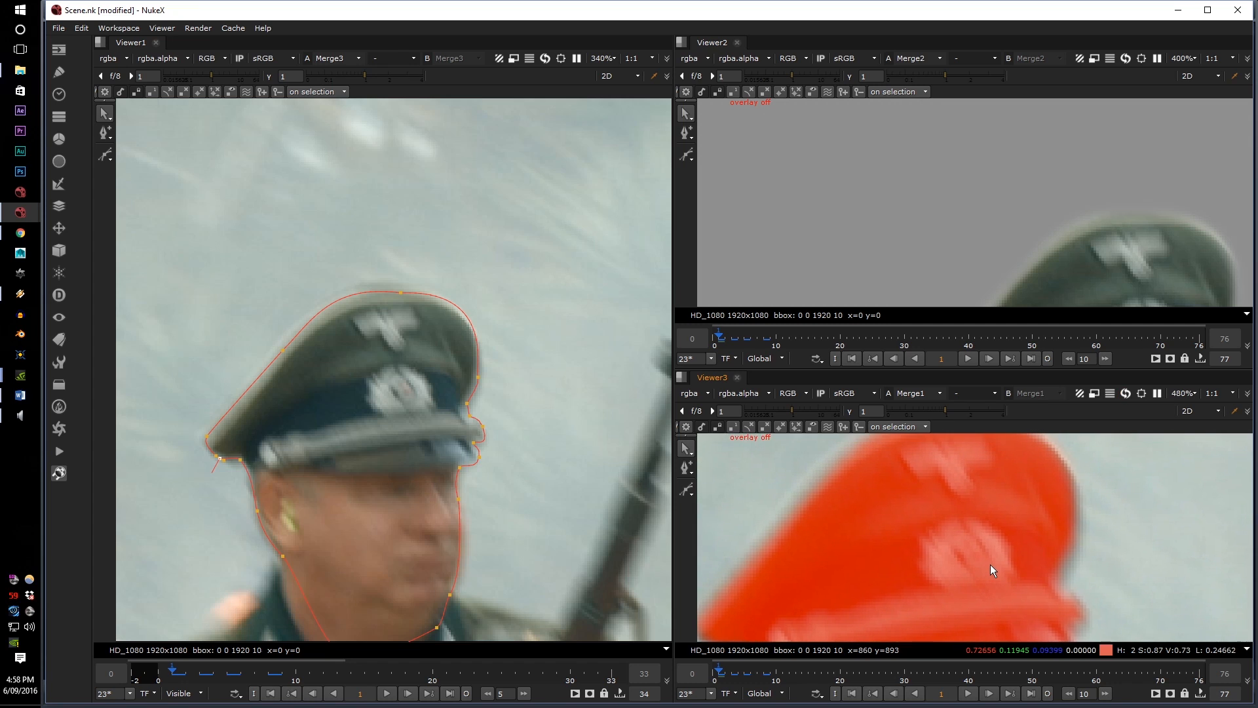
pyautogui.scroll(-3, 1138, 166)
pyautogui.moveTo(1124, 180); pyautogui.dragTo(950, 59, button='middle')
pyautogui.moveTo(962, 198); pyautogui.dragTo(950, 226, button='middle')
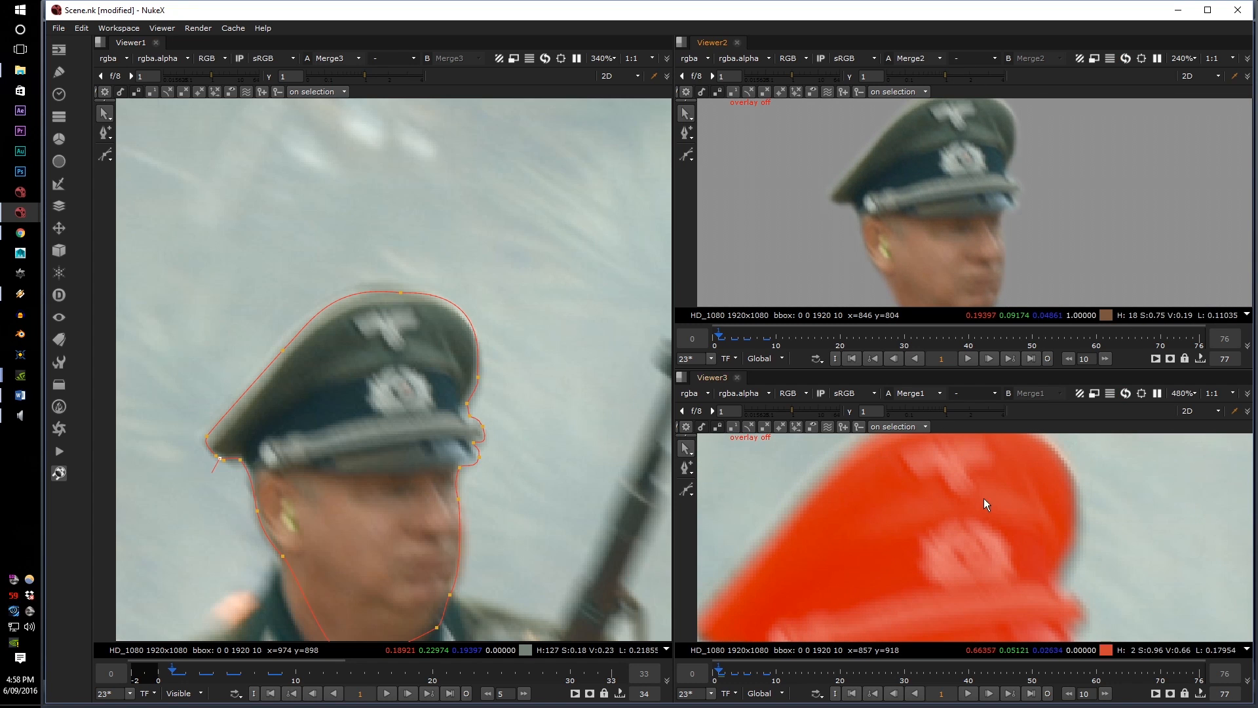
pyautogui.moveTo(929, 549); pyautogui.dragTo(936, 481, button='middle')
pyautogui.scroll(-2, 936, 481)
pyautogui.scroll(3, 284, 381)
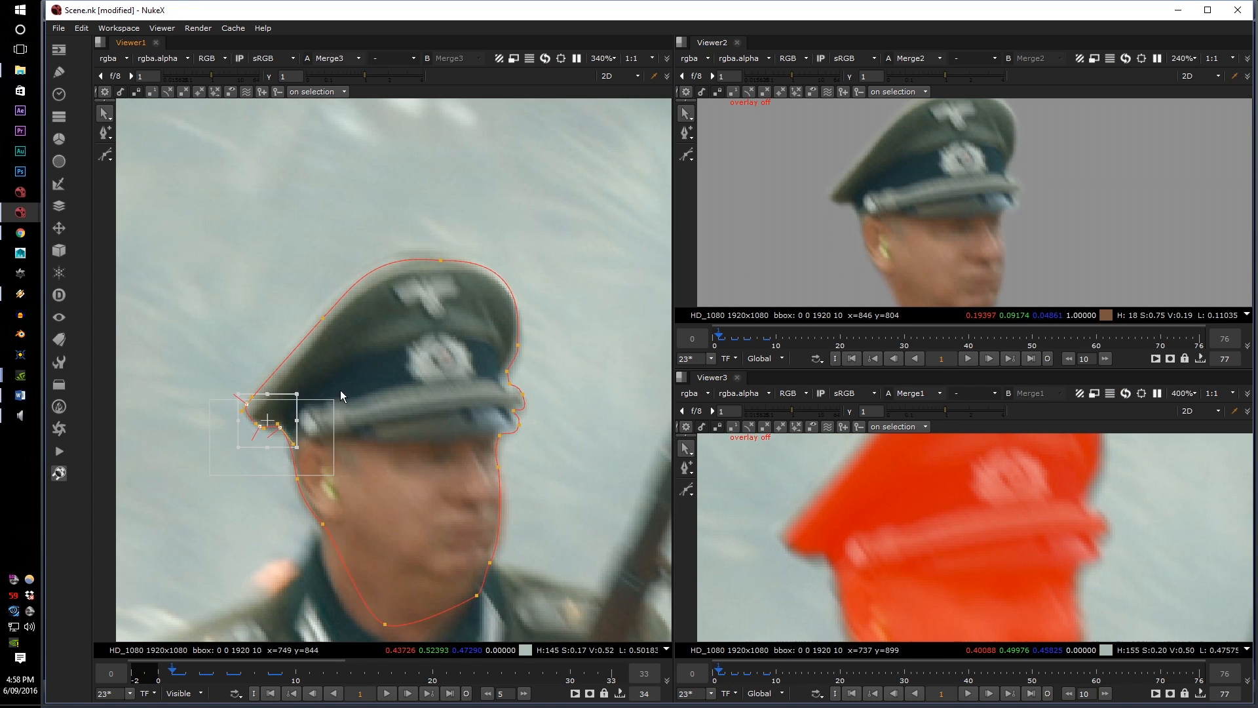
# Shift the selected points at the cap's rear tip together, and select the point where the cap meets the head
pyautogui.scroll(3, 278, 420)
pyautogui.moveTo(310, 386); pyautogui.dragTo(305, 388)
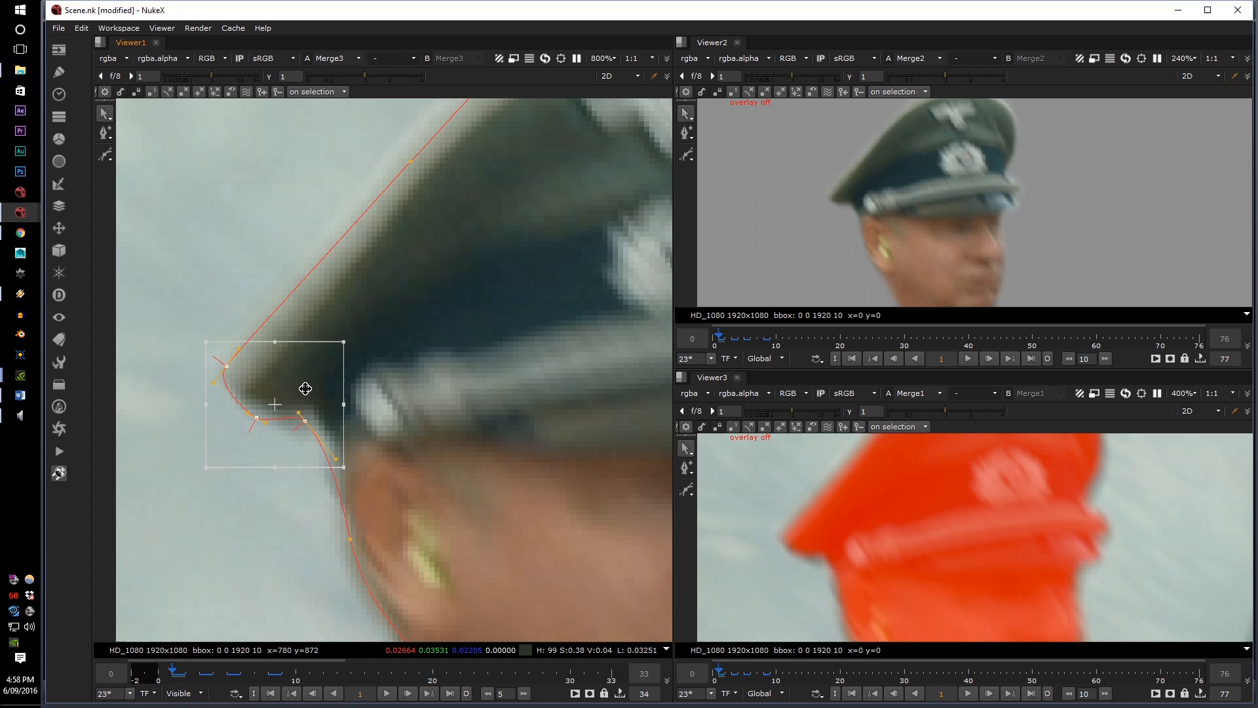
pyautogui.click(419, 408)
pyautogui.click(305, 421)
pyautogui.moveTo(308, 430); pyautogui.dragTo(321, 361, button='middle')
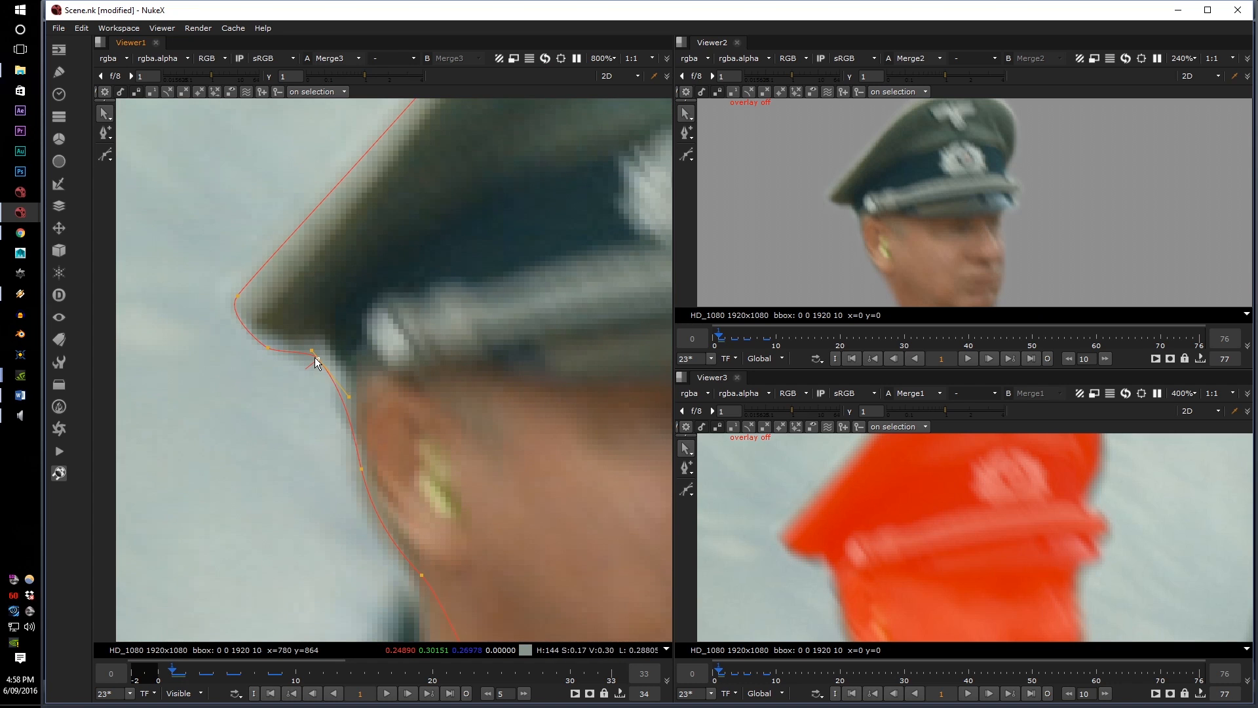
# Lower the crown's top point slightly to tighten the outline, checking that edge in the grey matte viewer
pyautogui.scroll(4, 951, 199)
pyautogui.moveTo(950, 199); pyautogui.dragTo(813, 321, button='middle')
pyautogui.scroll(-4, 493, 282)
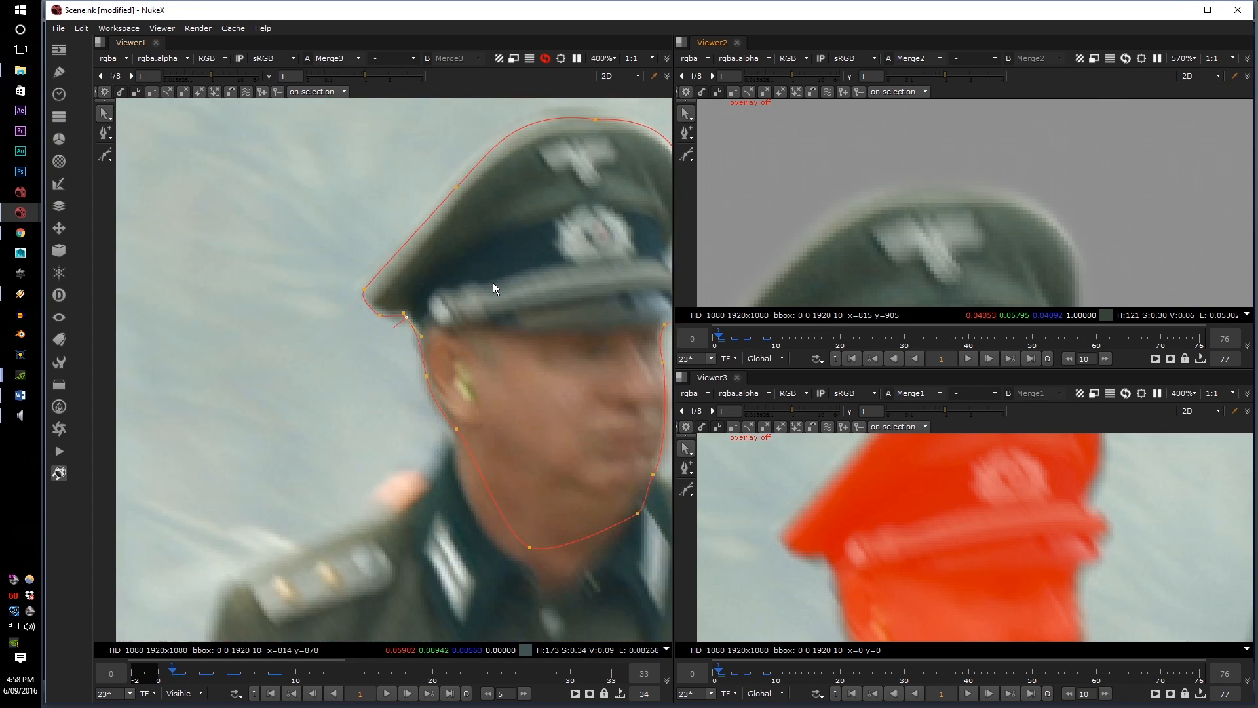
pyautogui.moveTo(553, 161); pyautogui.dragTo(363, 269, button='middle')
pyautogui.scroll(4, 363, 269)
pyautogui.moveTo(419, 242); pyautogui.dragTo(422, 257)
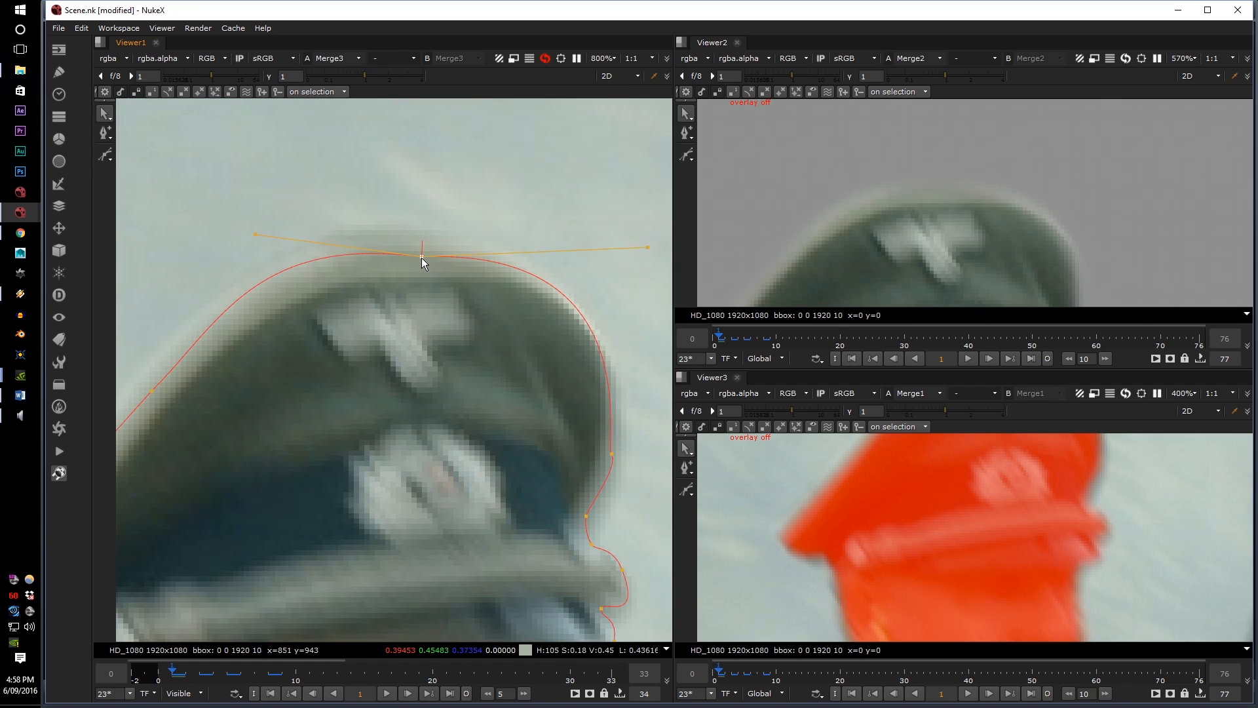
pyautogui.scroll(-2, 426, 295)
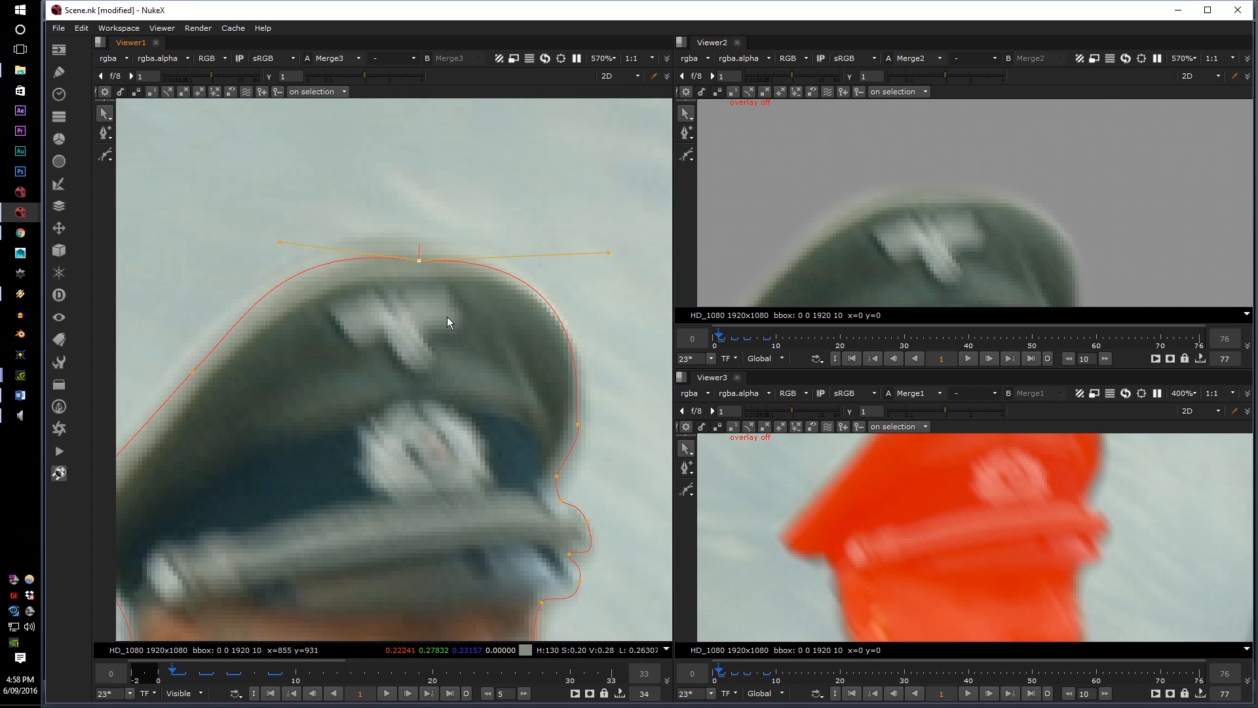
# Reshape the outline points along the crown's lower front edge and in the notch above the visor braid
pyautogui.scroll(2, 470, 347)
pyautogui.moveTo(449, 417); pyautogui.dragTo(399, 408)
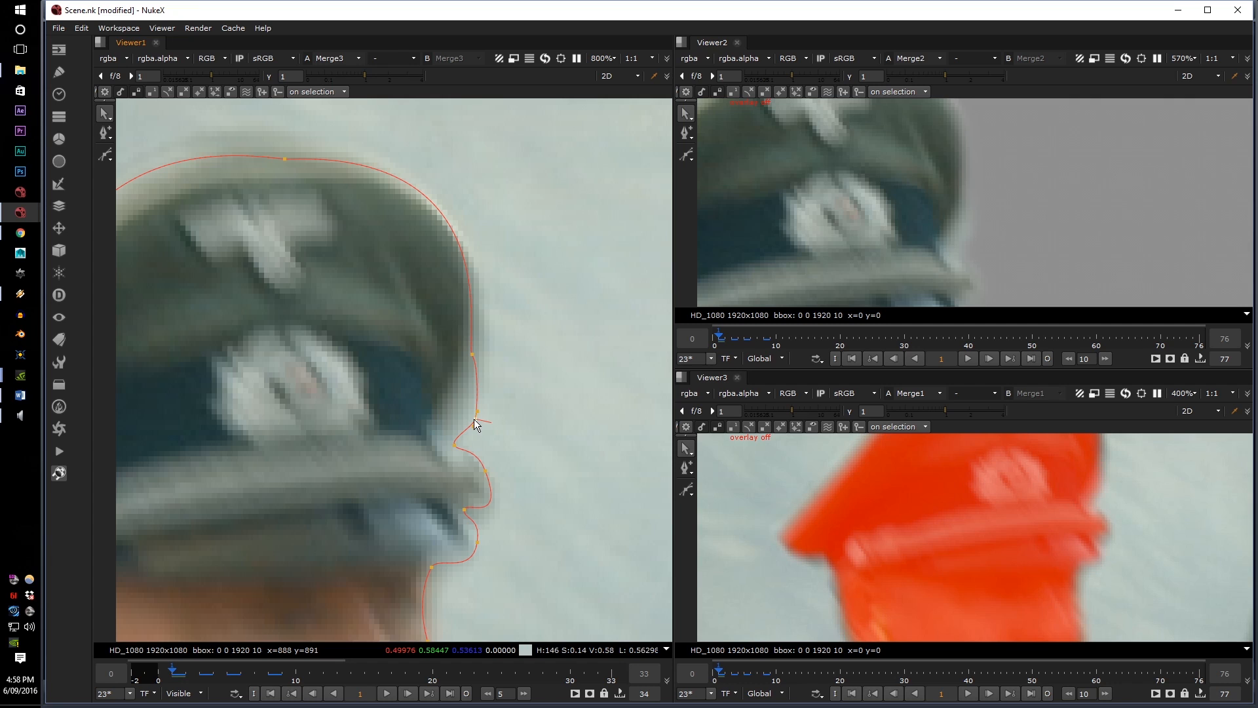
pyautogui.scroll(5, 467, 403)
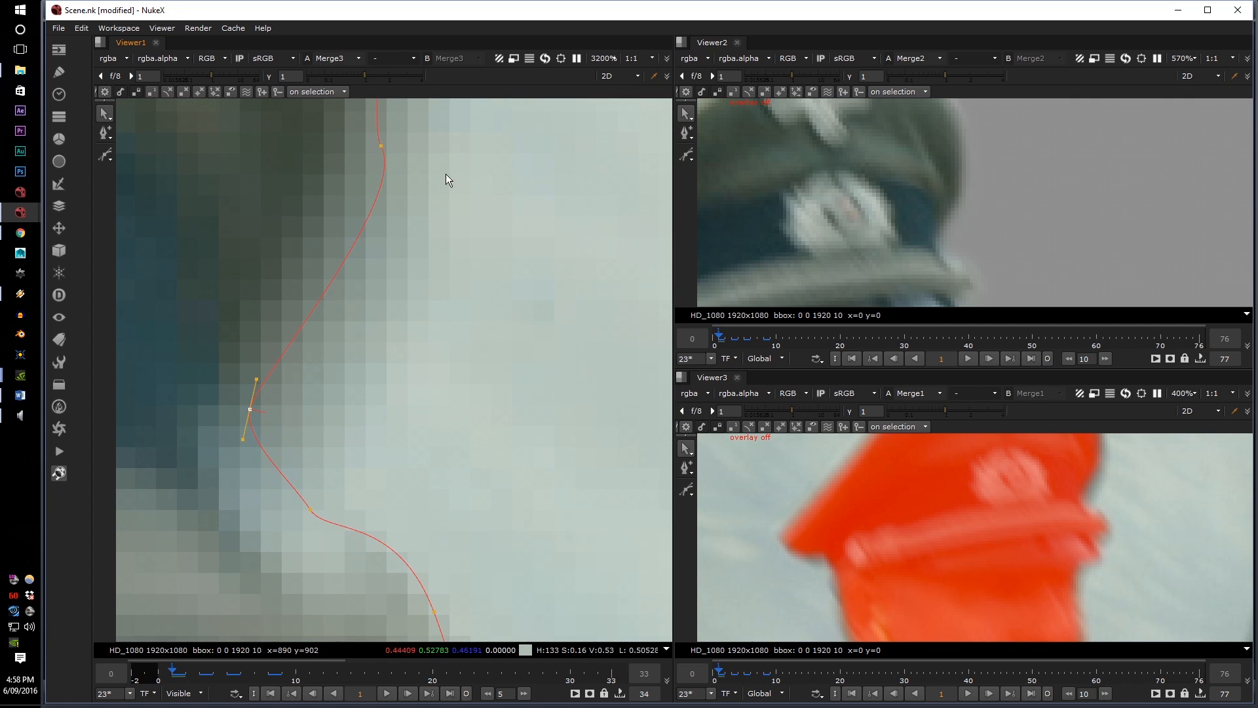
pyautogui.moveTo(320, 177); pyautogui.dragTo(486, 267, button='middle')
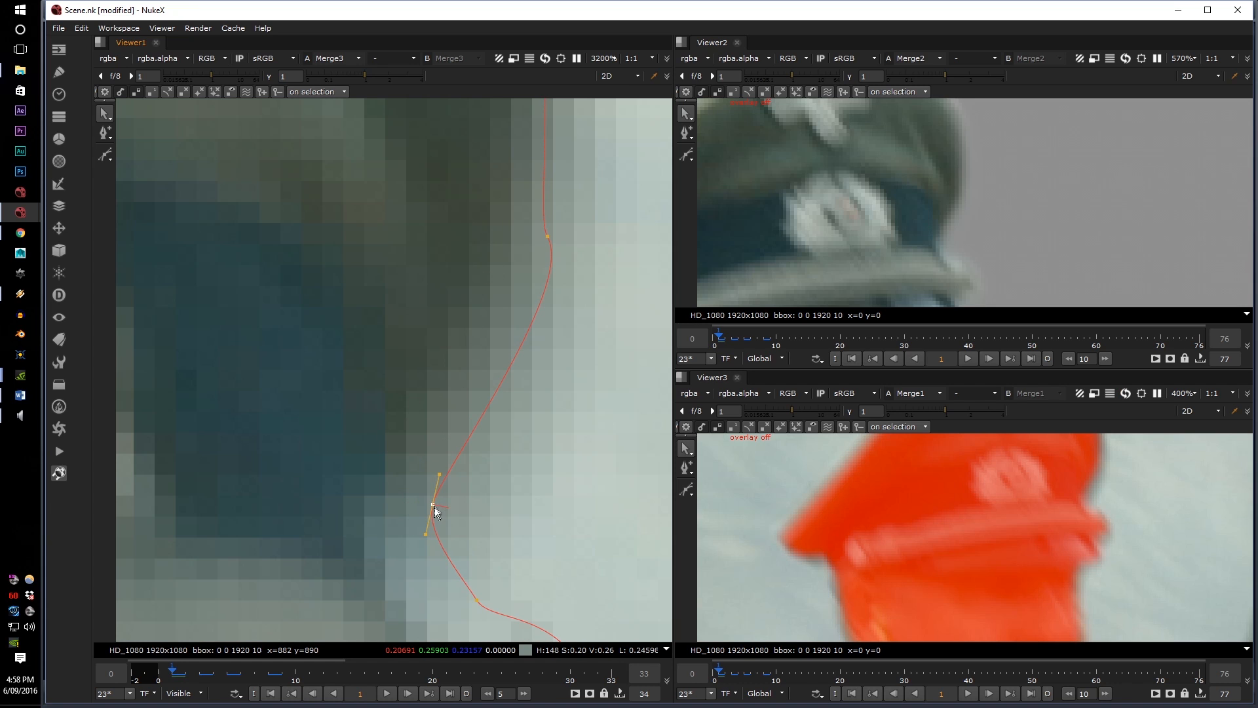
pyautogui.scroll(-5, 540, 354)
pyautogui.scroll(2, 511, 417)
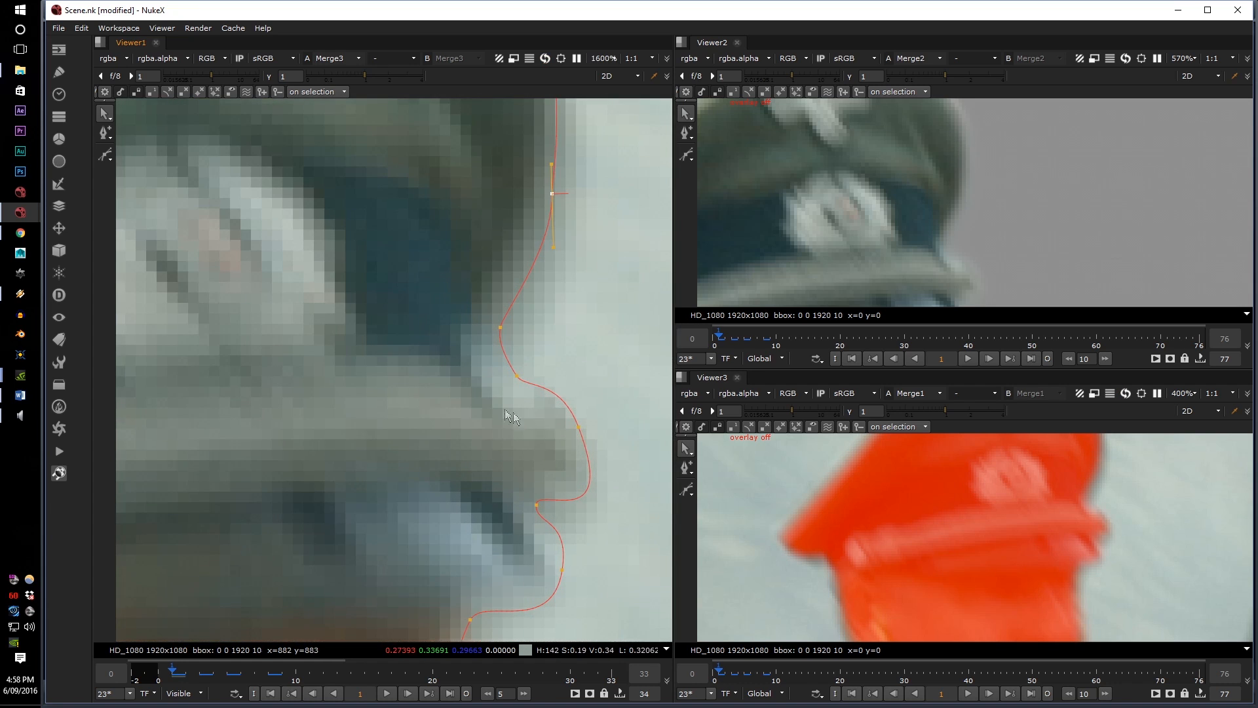
# Check the visor tip and crown top points, and nudge the crown's front edge and notch points to fit the cap
pyautogui.click(580, 427)
pyautogui.scroll(-2, 570, 544)
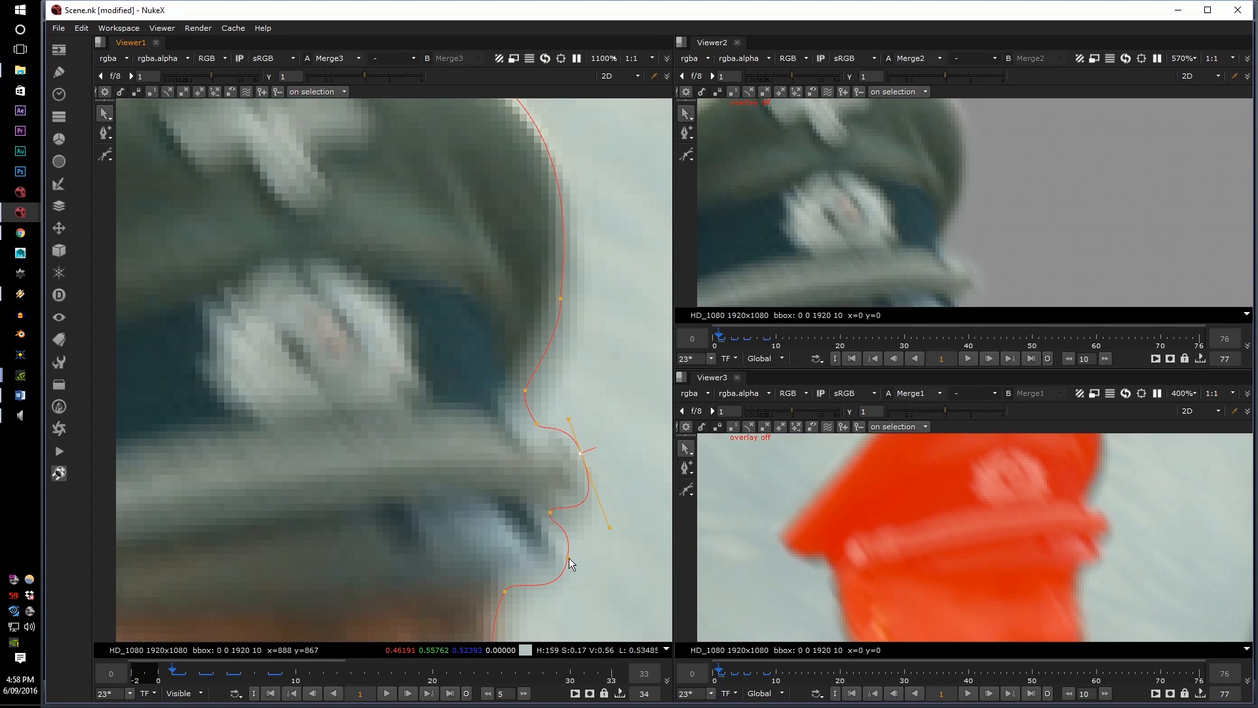
pyautogui.moveTo(528, 460); pyautogui.dragTo(467, 541, button='middle')
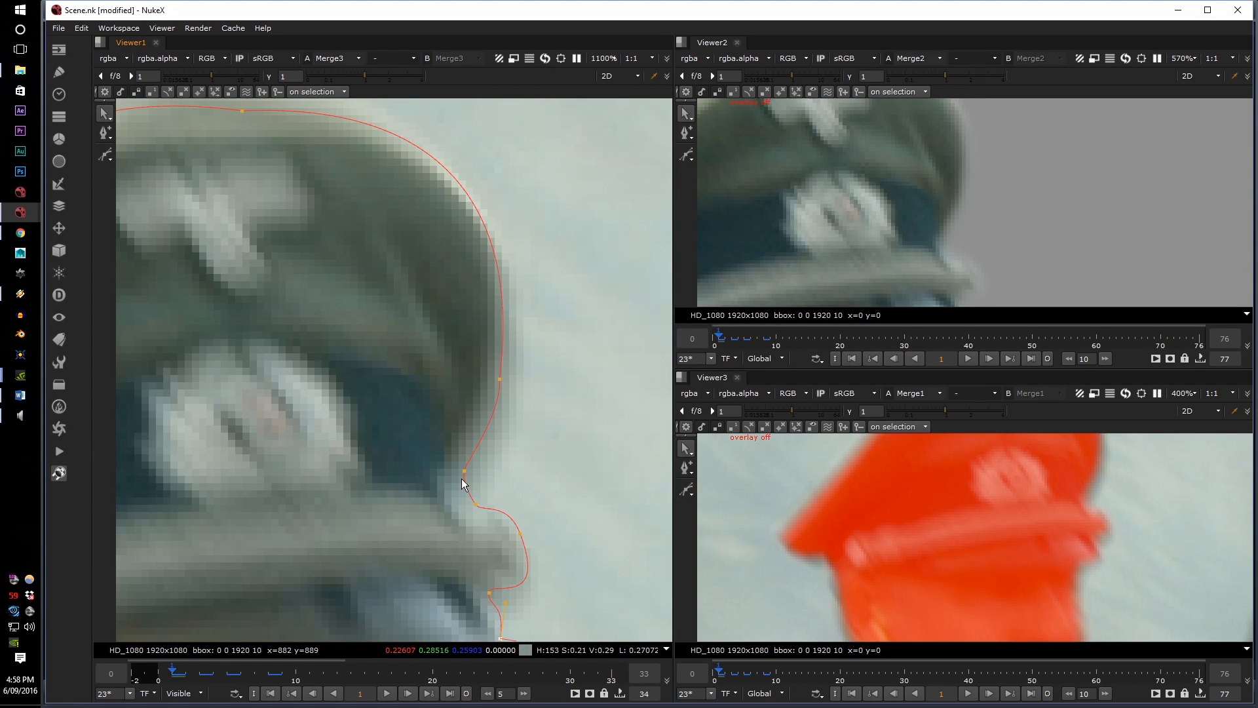
pyautogui.scroll(-1, 498, 367)
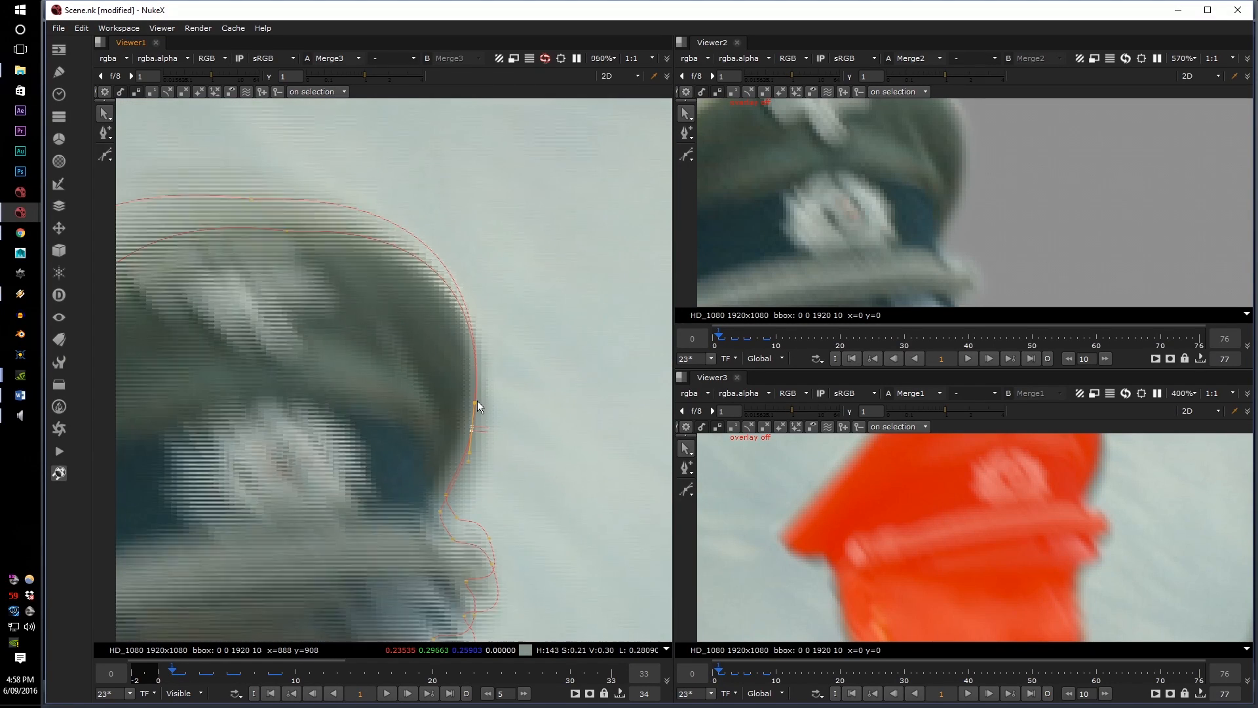
pyautogui.click(281, 223)
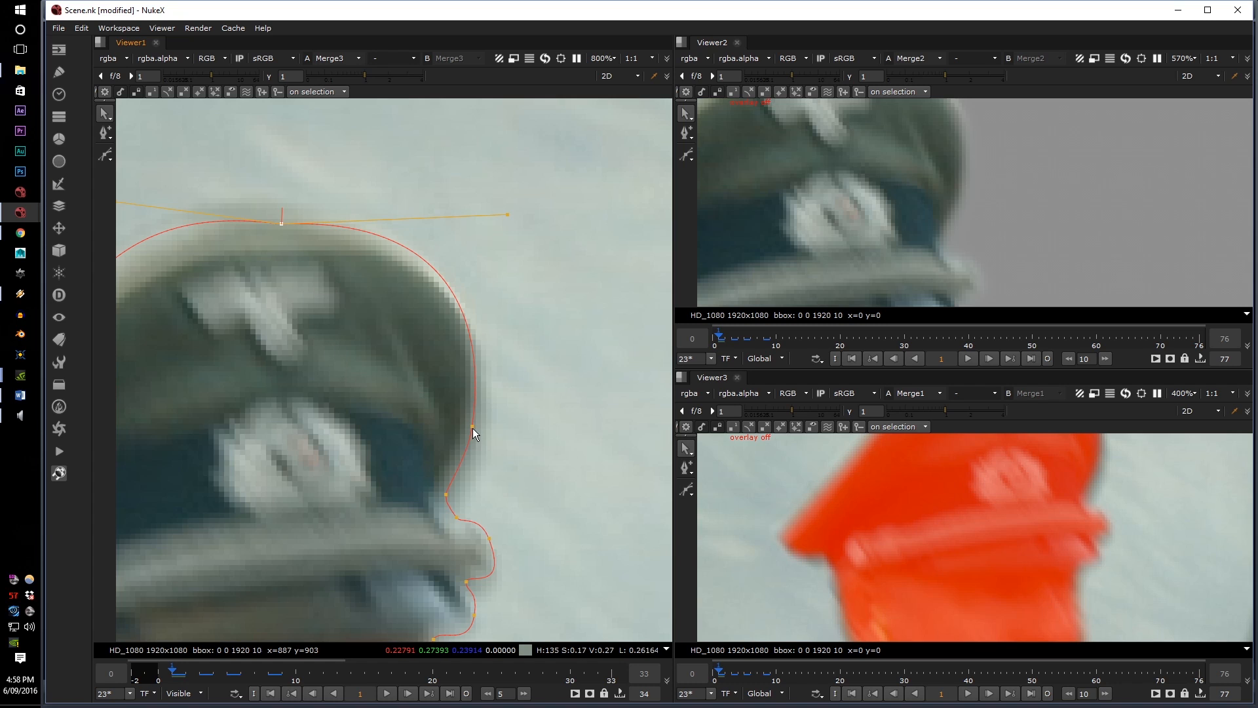
pyautogui.moveTo(473, 427); pyautogui.dragTo(474, 429)
pyautogui.moveTo(446, 495); pyautogui.dragTo(443, 496)
pyautogui.moveTo(407, 542); pyautogui.dragTo(457, 374)
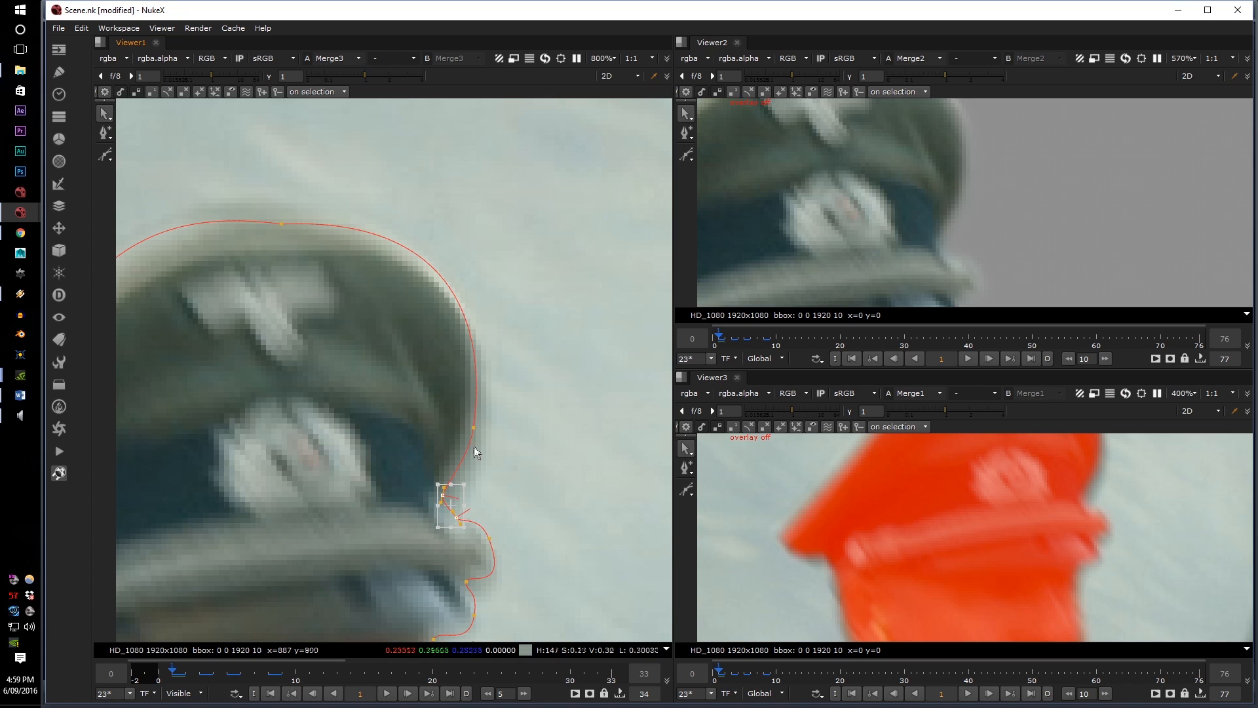
pyautogui.moveTo(486, 407); pyautogui.dragTo(488, 385, button='middle')
# Feather the crown's lower front edge outward, shift its two points slightly inward, and inspect the softened edge in the grey matte viewer
pyautogui.moveTo(400, 350); pyautogui.dragTo(486, 485)
pyautogui.scroll(2, 447, 384)
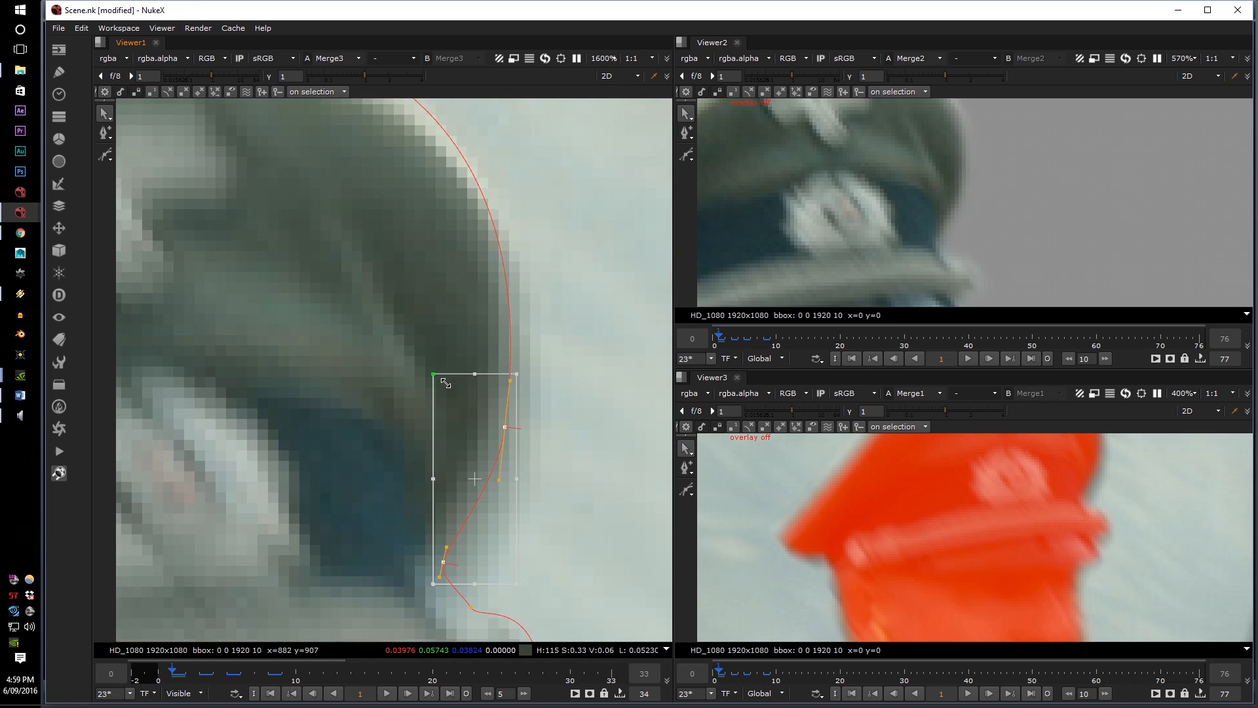
pyautogui.moveTo(494, 429); pyautogui.dragTo(458, 393, button='middle')
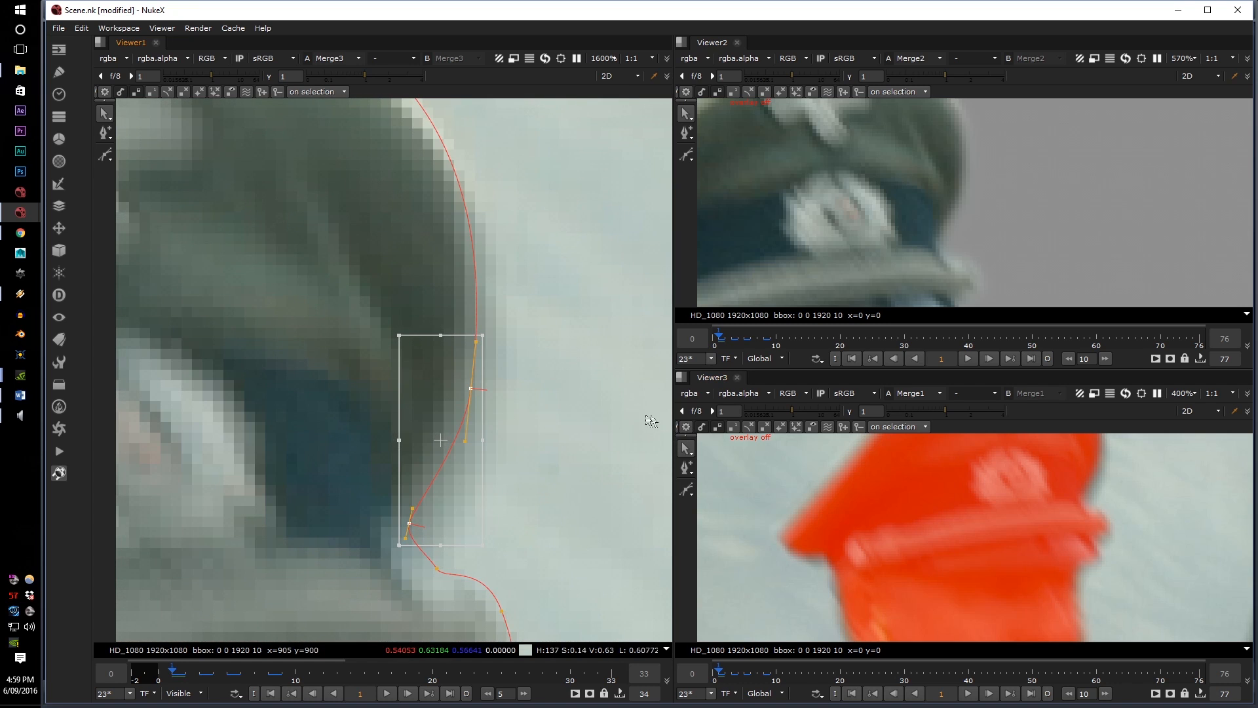
pyautogui.press('e')
pyautogui.click(505, 398)
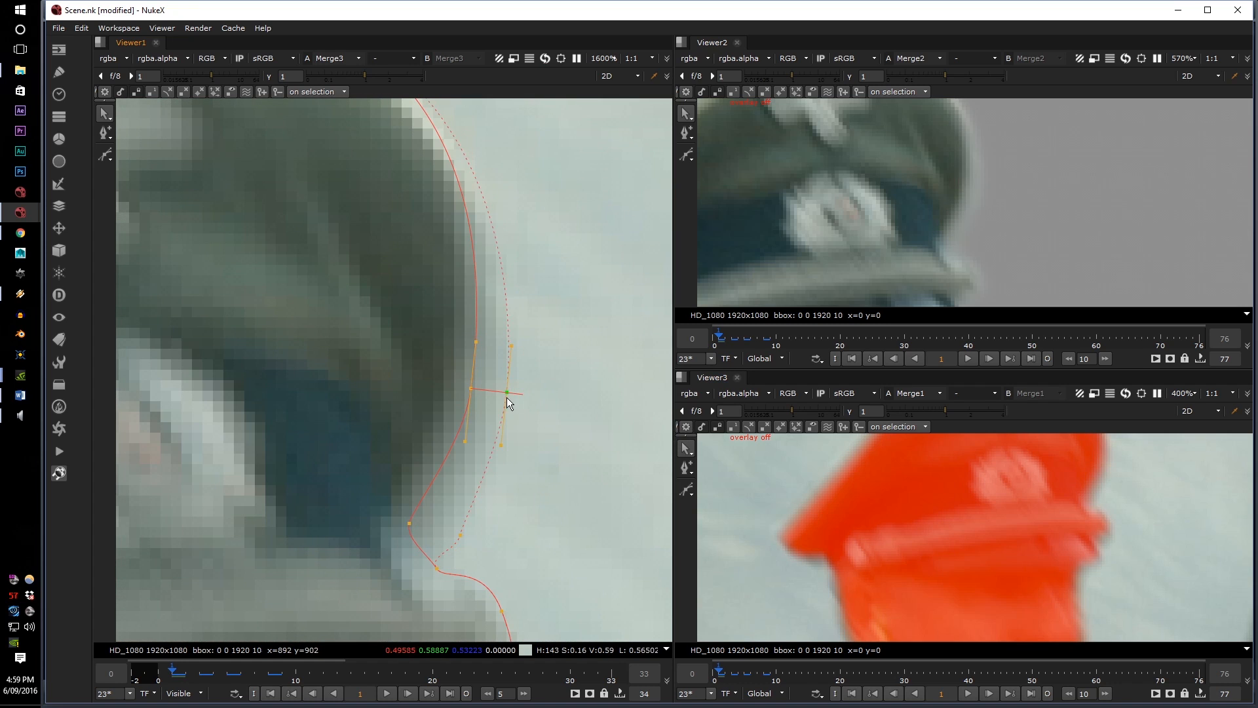
pyautogui.click(455, 545)
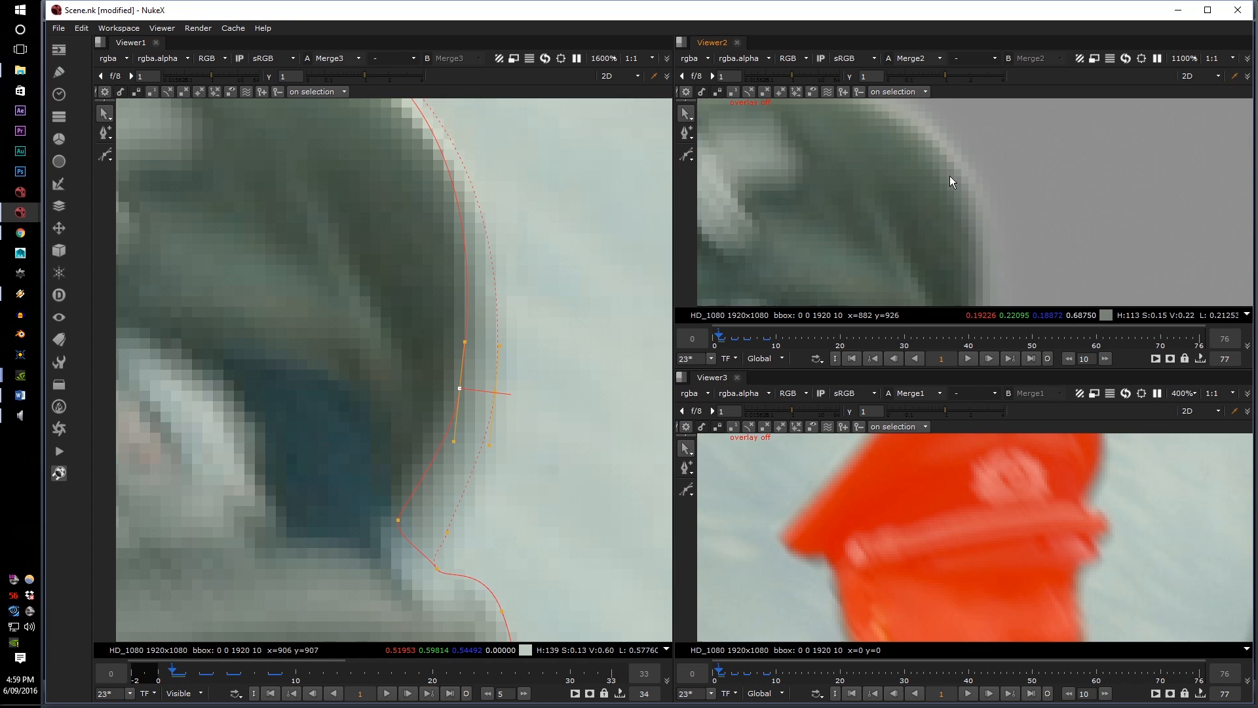
pyautogui.scroll(-3, 950, 176)
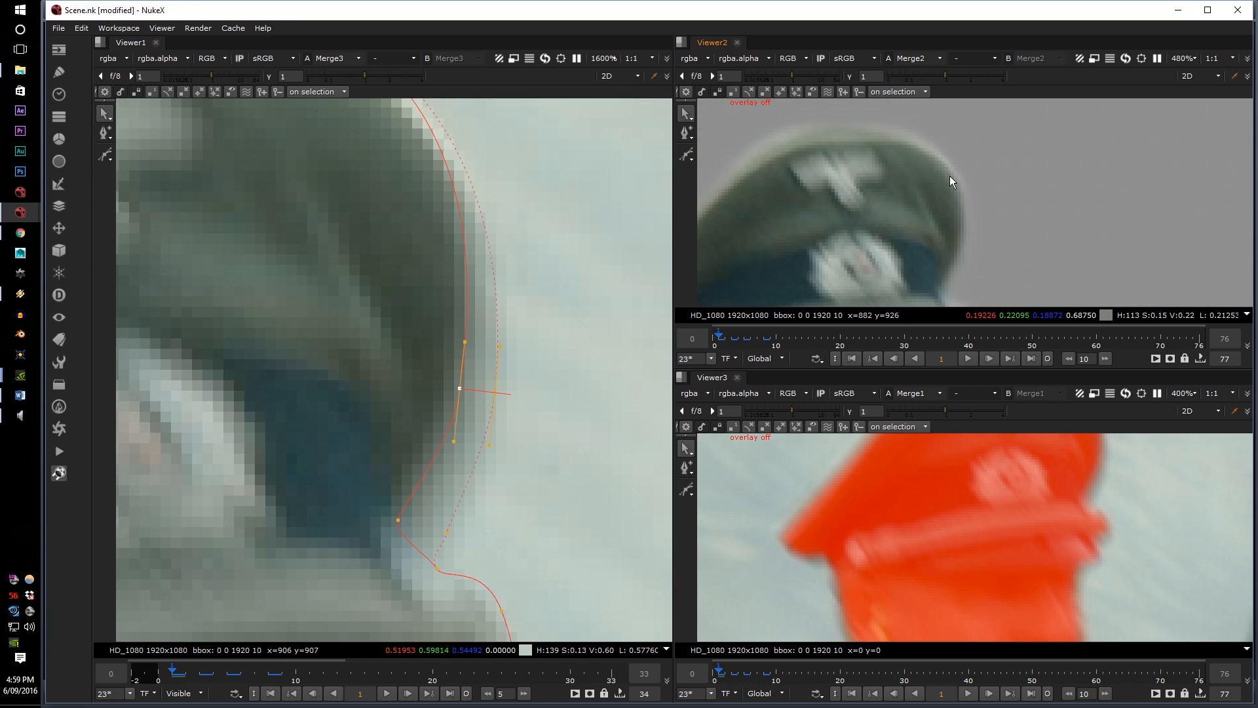
pyautogui.scroll(-2, 950, 176)
pyautogui.moveTo(950, 276); pyautogui.dragTo(848, 265, button='middle')
pyautogui.scroll(4, 826, 162)
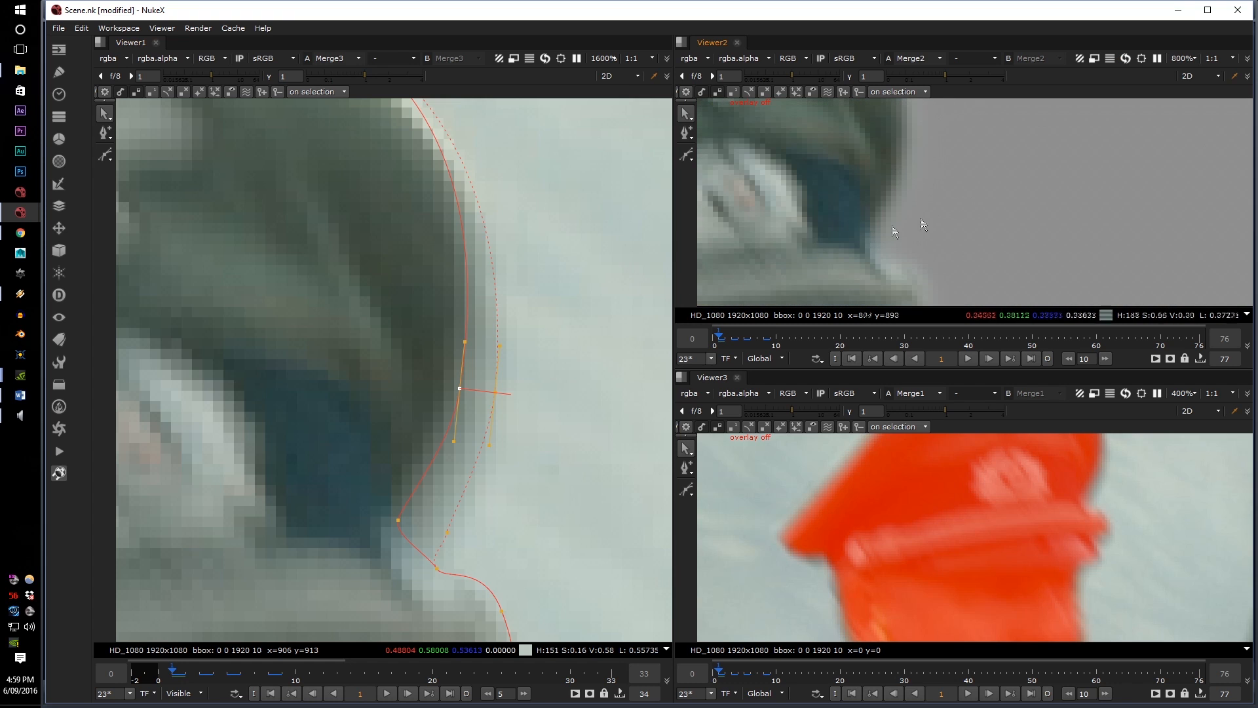
# Shift the two outline points beside the ear slightly outward, and check the back of the head in the grey matte viewer
pyautogui.scroll(-4, 973, 493)
pyautogui.scroll(5, 851, 528)
pyautogui.scroll(-4, 389, 493)
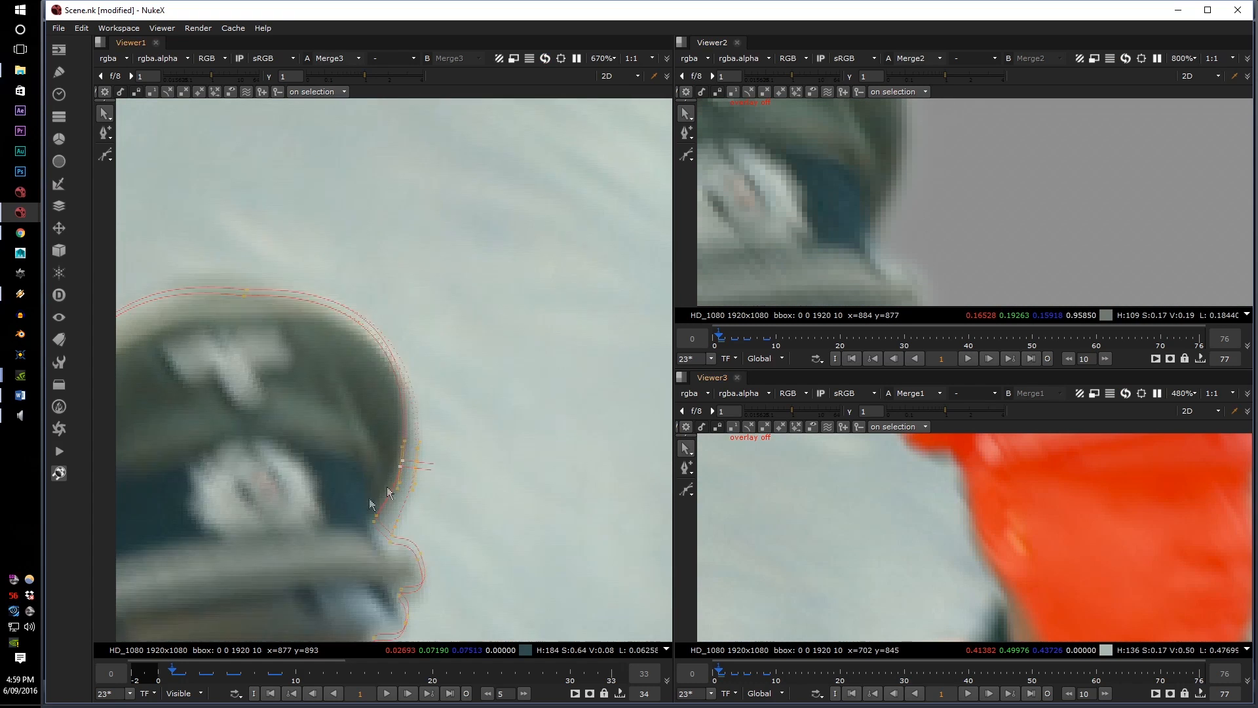
pyautogui.moveTo(256, 566); pyautogui.dragTo(603, 314, button='middle')
pyautogui.moveTo(357, 566); pyautogui.dragTo(427, 472, button='middle')
pyautogui.moveTo(397, 504); pyautogui.dragTo(508, 355)
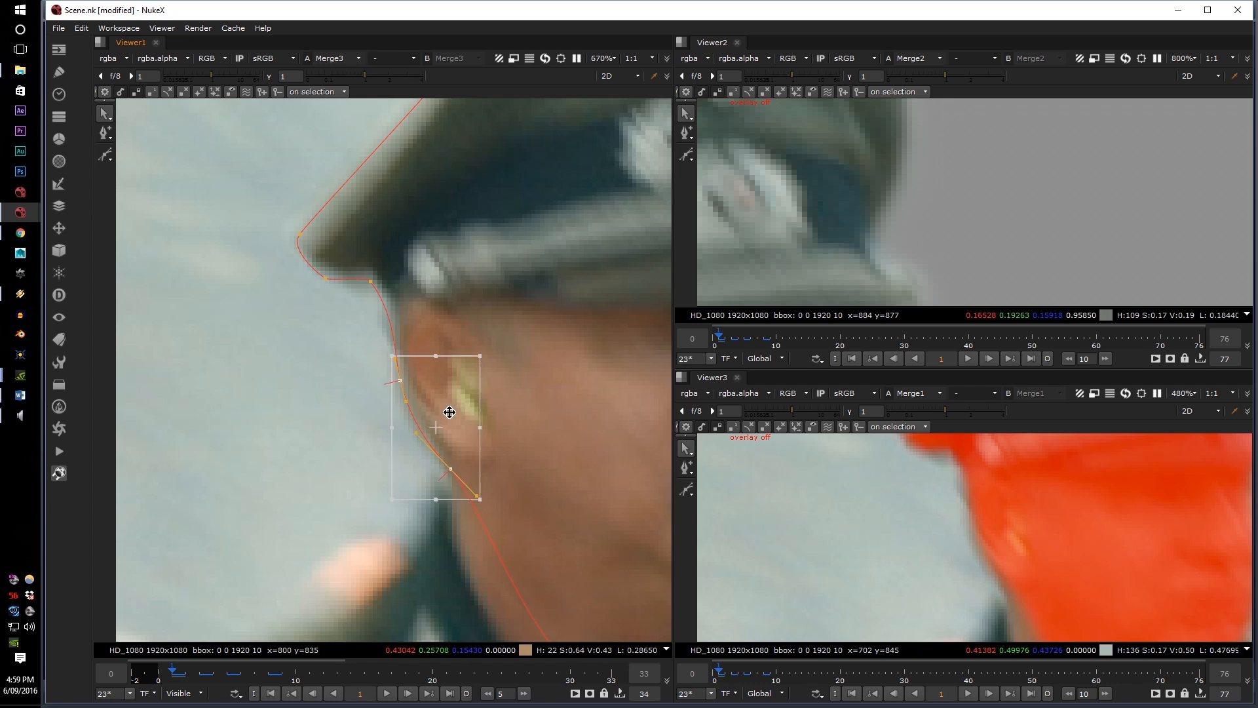
pyautogui.moveTo(449, 411); pyautogui.dragTo(441, 415)
pyautogui.scroll(-5, 910, 265)
pyautogui.moveTo(910, 264); pyautogui.dragTo(902, 230, button='middle')
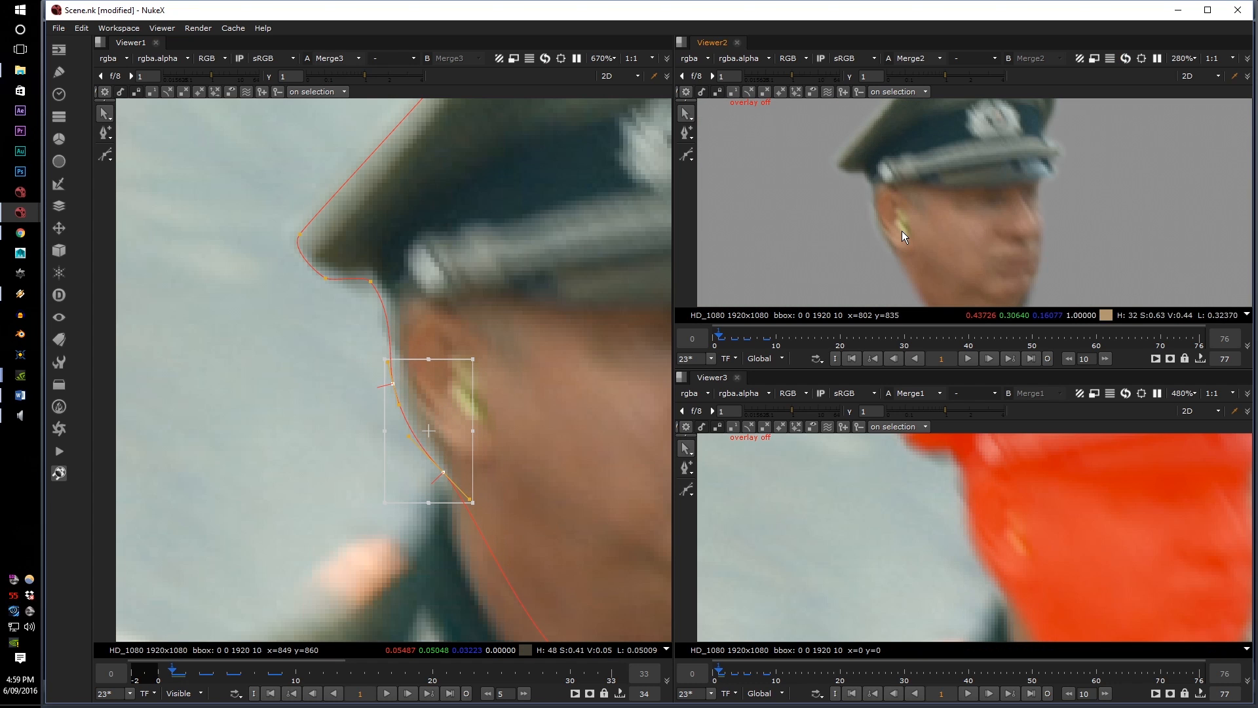
pyautogui.moveTo(517, 337); pyautogui.dragTo(511, 350, button='middle')
# Feather the outline outward along the cap's rear tip, its underside, the ear and the neck, trimming individual feather points inward
pyautogui.moveTo(278, 526); pyautogui.dragTo(498, 229)
pyautogui.press('e')
pyautogui.moveTo(280, 303); pyautogui.dragTo(299, 297)
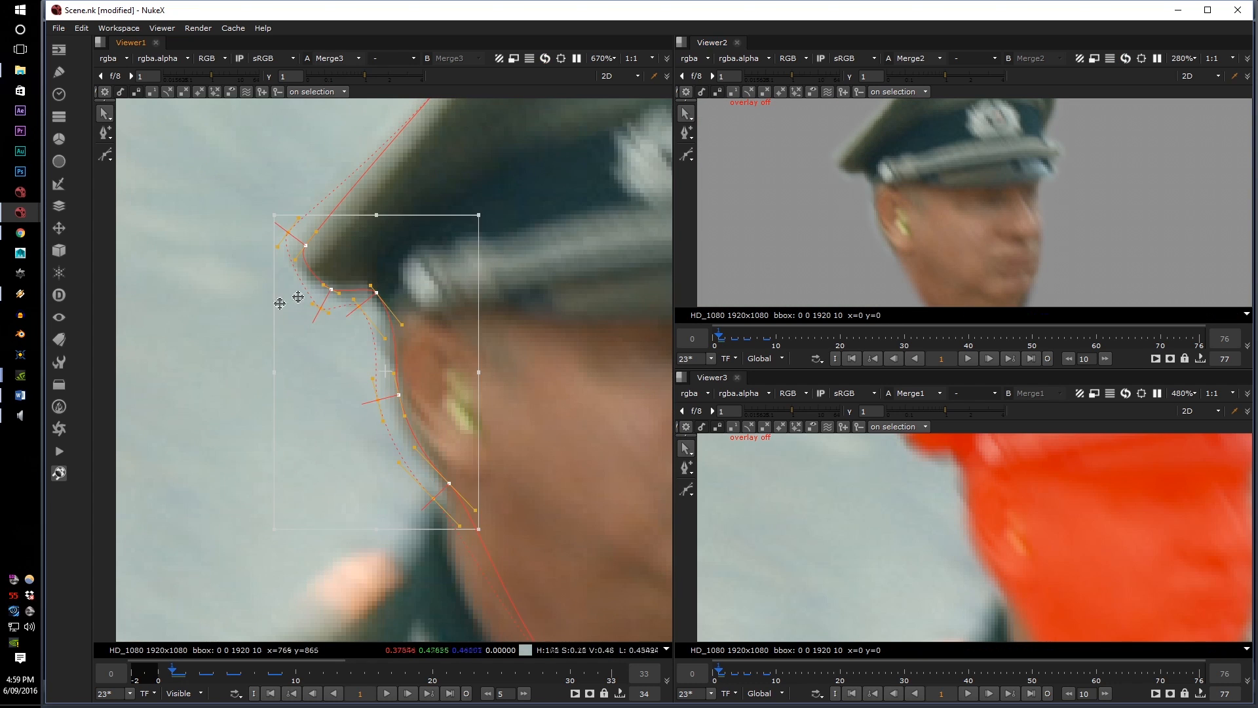
pyautogui.click(281, 262)
pyautogui.moveTo(289, 233); pyautogui.dragTo(292, 233)
pyautogui.moveTo(320, 308); pyautogui.dragTo(323, 303)
pyautogui.moveTo(378, 400); pyautogui.dragTo(383, 401)
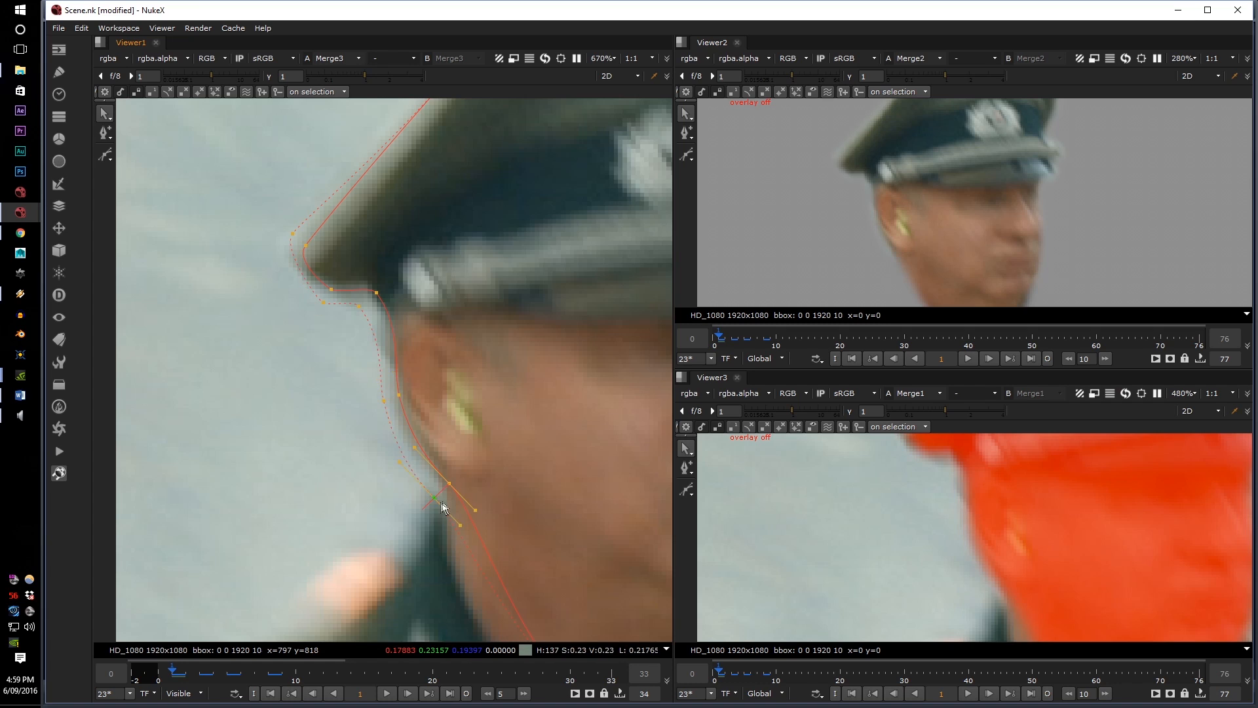
# Reselect the rear cap, ear and neck points, compare narrower and wider feather amounts, and shift the selection slightly
pyautogui.moveTo(279, 527); pyautogui.dragTo(576, 201)
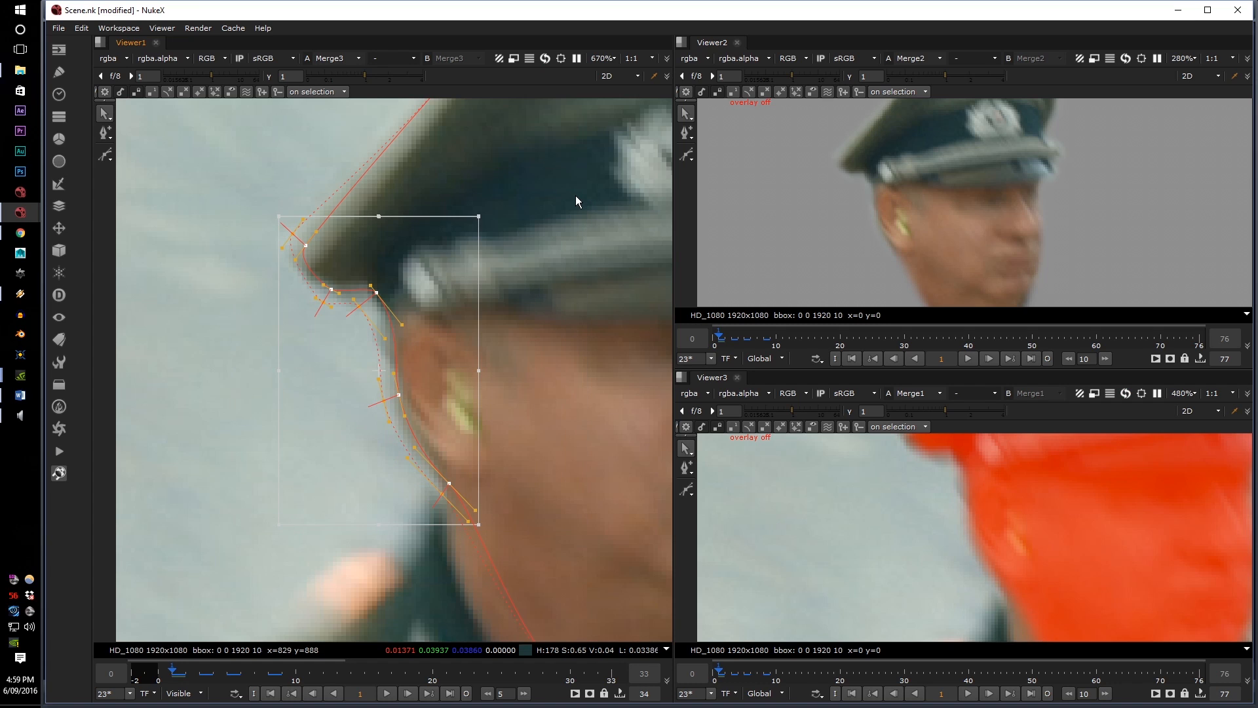
pyautogui.hotkey('shift', 'e')
pyautogui.press('e')
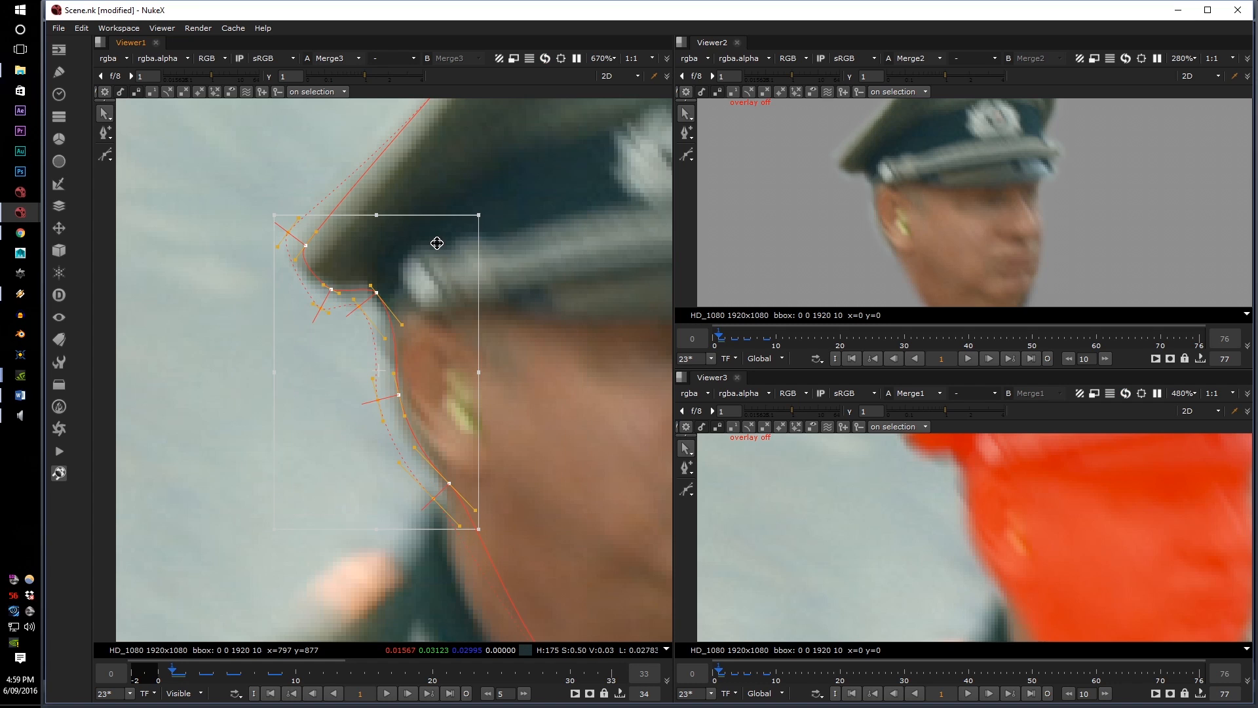
pyautogui.hotkey('shift', 'e')
pyautogui.press('e')
pyautogui.moveTo(443, 264); pyautogui.dragTo(447, 264)
# Fine-tune the outline and feather points at the cap's rear tip, underside corner, ear and neck
pyautogui.click(312, 251)
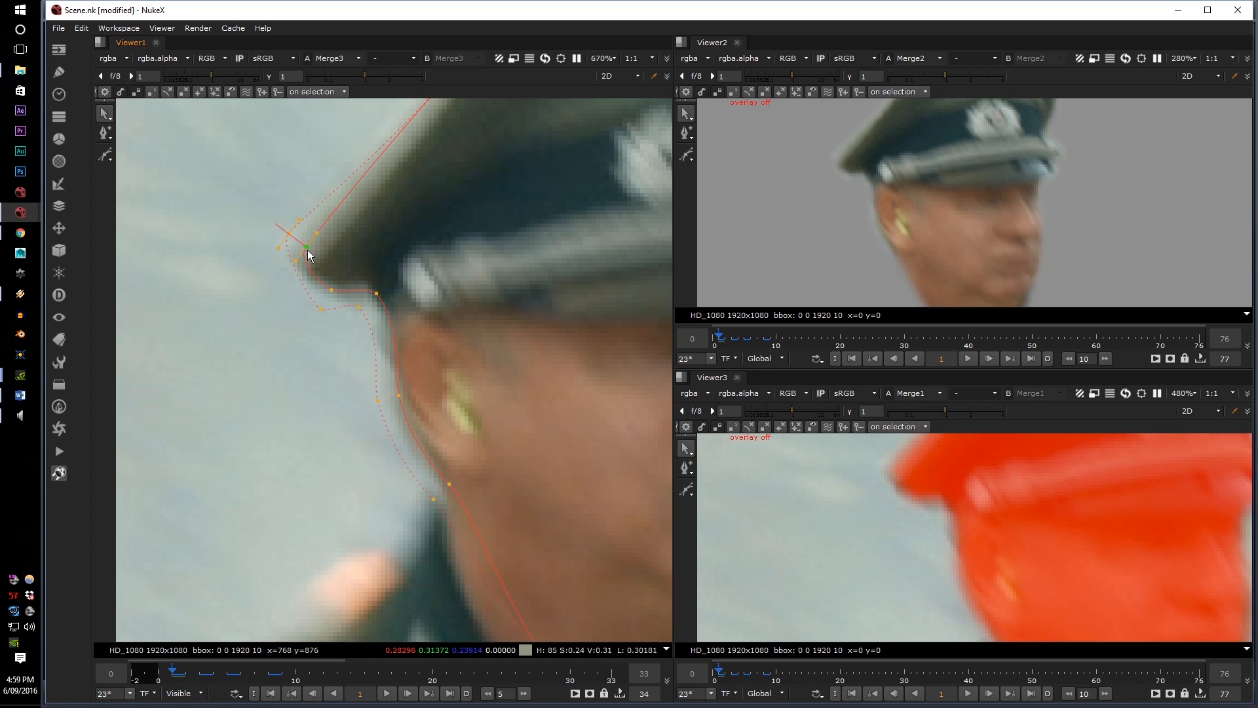
pyautogui.moveTo(288, 235); pyautogui.dragTo(302, 249)
pyautogui.moveTo(330, 290); pyautogui.dragTo(370, 286)
pyautogui.moveTo(399, 395); pyautogui.dragTo(401, 393)
pyautogui.moveTo(380, 399); pyautogui.dragTo(386, 397)
pyautogui.moveTo(448, 484); pyautogui.dragTo(448, 479)
# Examine the whole head and cap in the grey and red matte viewers to judge the feathered edges on frame 1
pyautogui.scroll(-6, 908, 207)
pyautogui.scroll(-5, 1050, 525)
pyautogui.moveTo(1048, 523); pyautogui.dragTo(862, 534, button='middle')
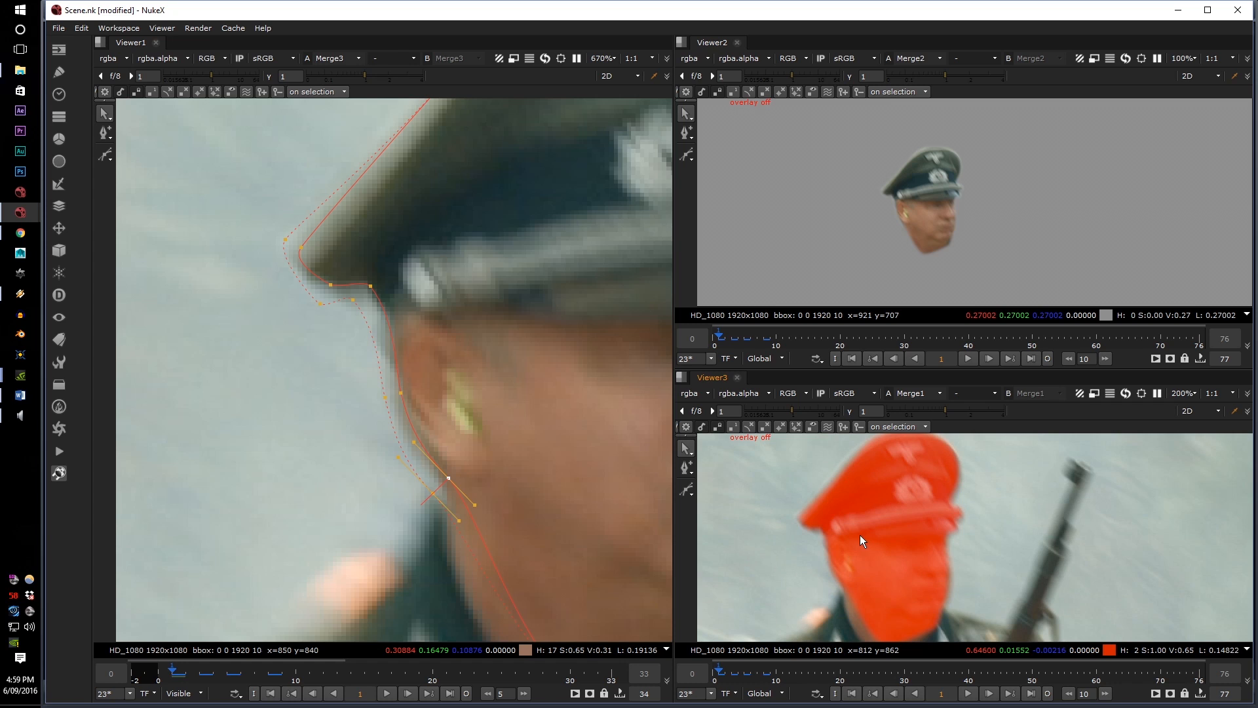
pyautogui.scroll(2, 914, 483)
pyautogui.scroll(-4, 911, 494)
pyautogui.scroll(3, 914, 484)
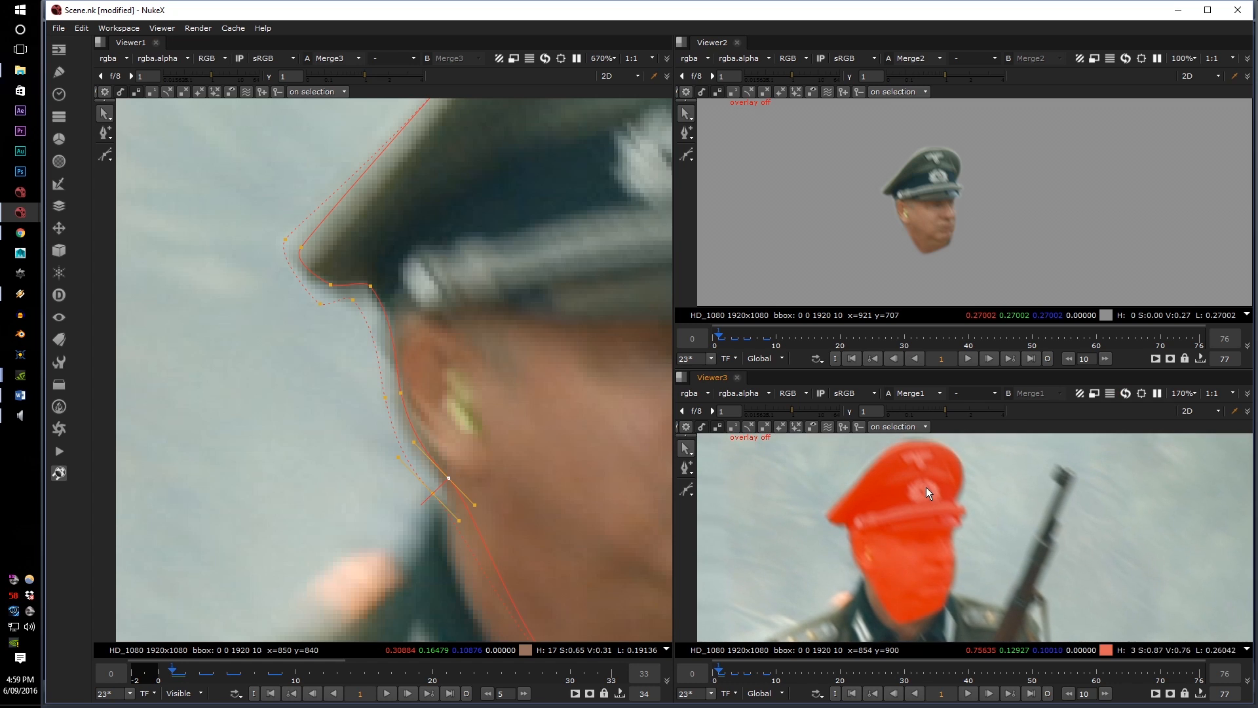
pyautogui.scroll(1, 918, 485)
pyautogui.scroll(-3, 407, 402)
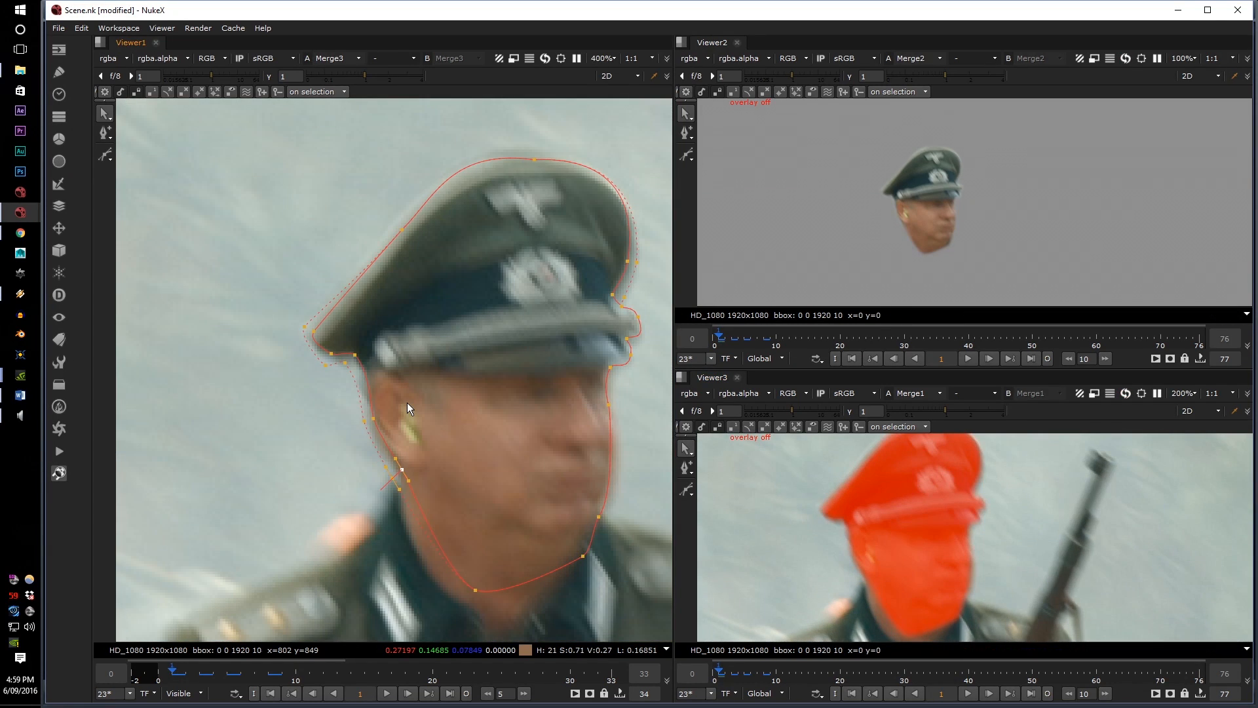
# On frame 3, inspect the matte around the cap's rear, and nudge the crown's rear slope point outward and its top point slightly
pyautogui.press('Right')
pyautogui.press('Right')
pyautogui.scroll(2, 721, 478)
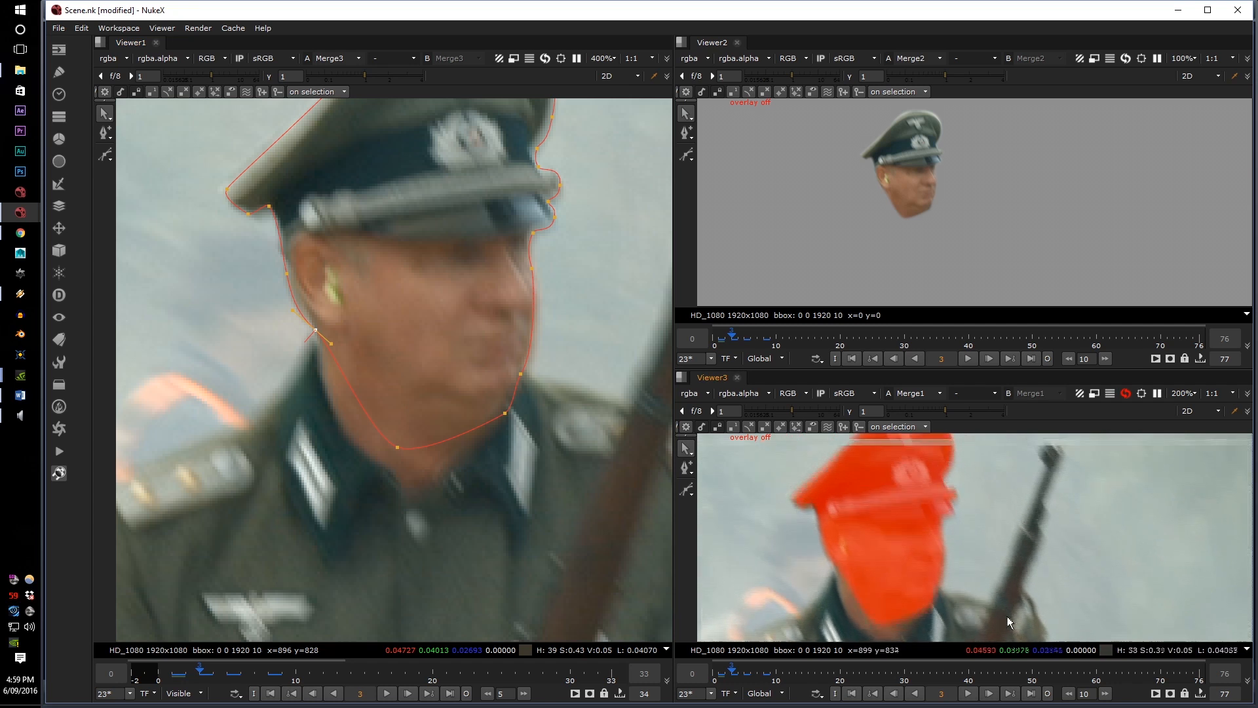
pyautogui.scroll(2, 330, 348)
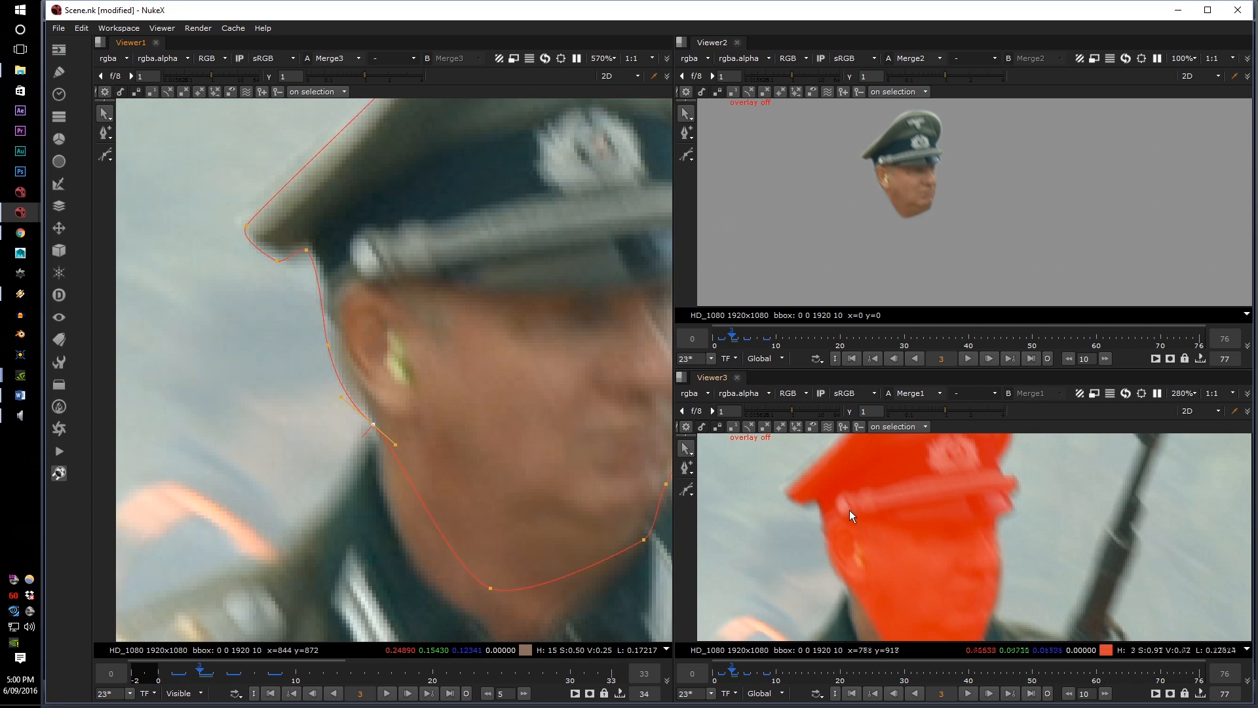
pyautogui.scroll(-1, 851, 512)
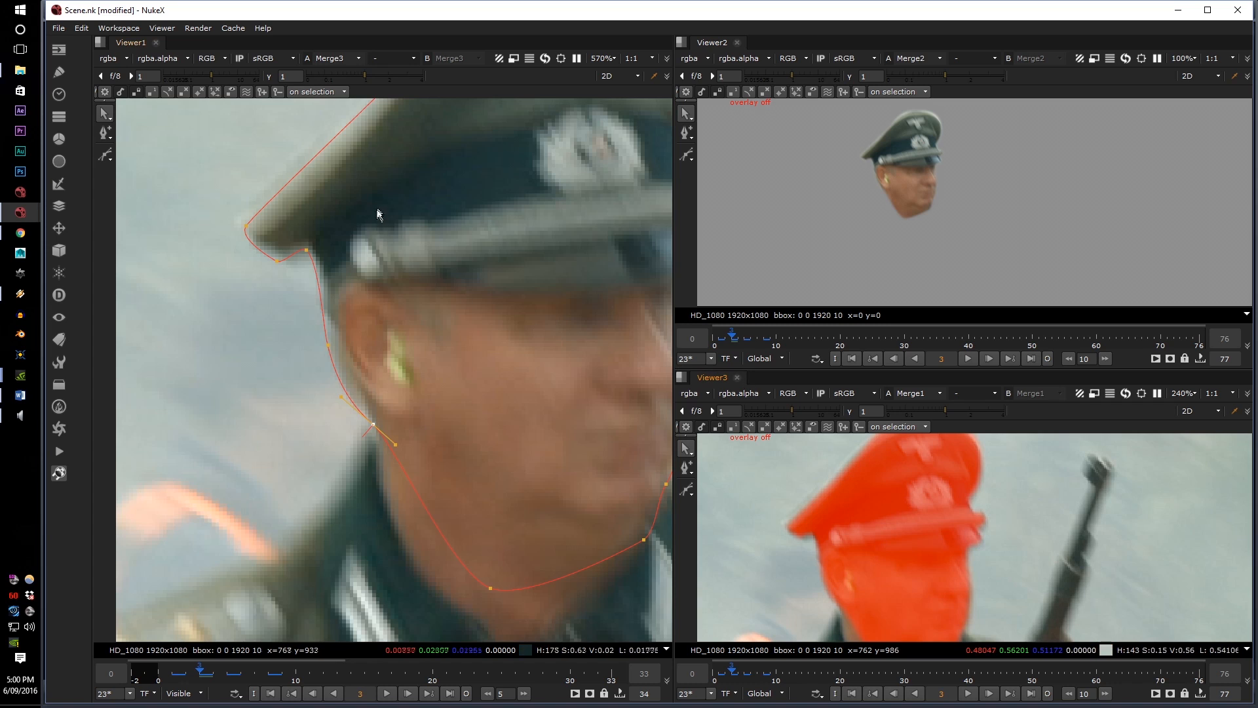
pyautogui.moveTo(327, 246); pyautogui.dragTo(320, 312, button='middle')
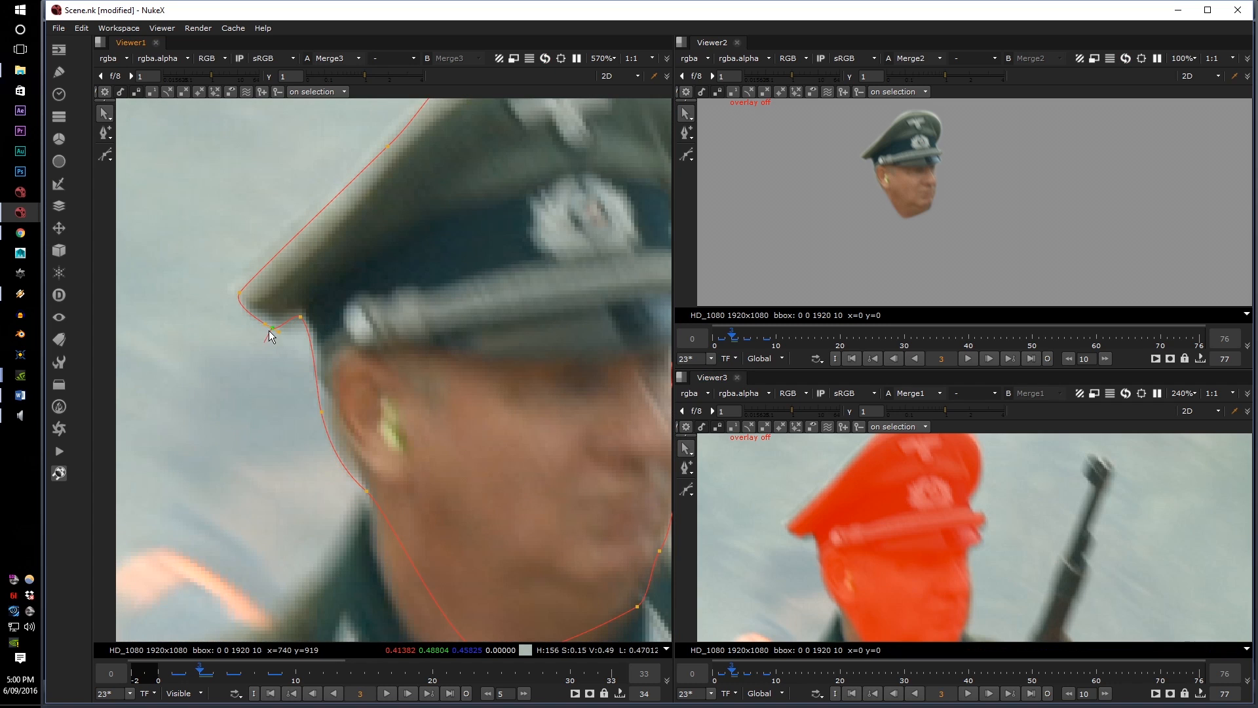
pyautogui.click(239, 293)
pyautogui.moveTo(312, 282); pyautogui.dragTo(286, 367, button='middle')
pyautogui.moveTo(378, 270); pyautogui.dragTo(344, 309, button='middle')
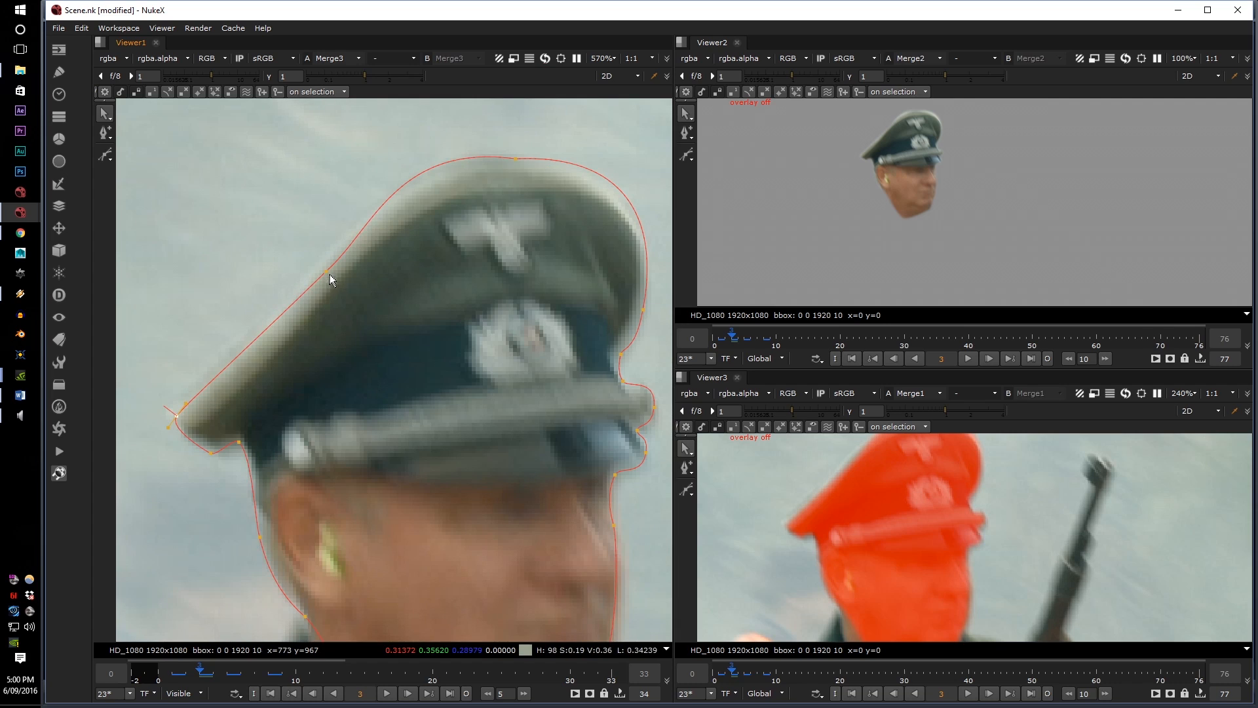
pyautogui.moveTo(327, 272); pyautogui.dragTo(320, 272)
pyautogui.moveTo(516, 160); pyautogui.dragTo(513, 161)
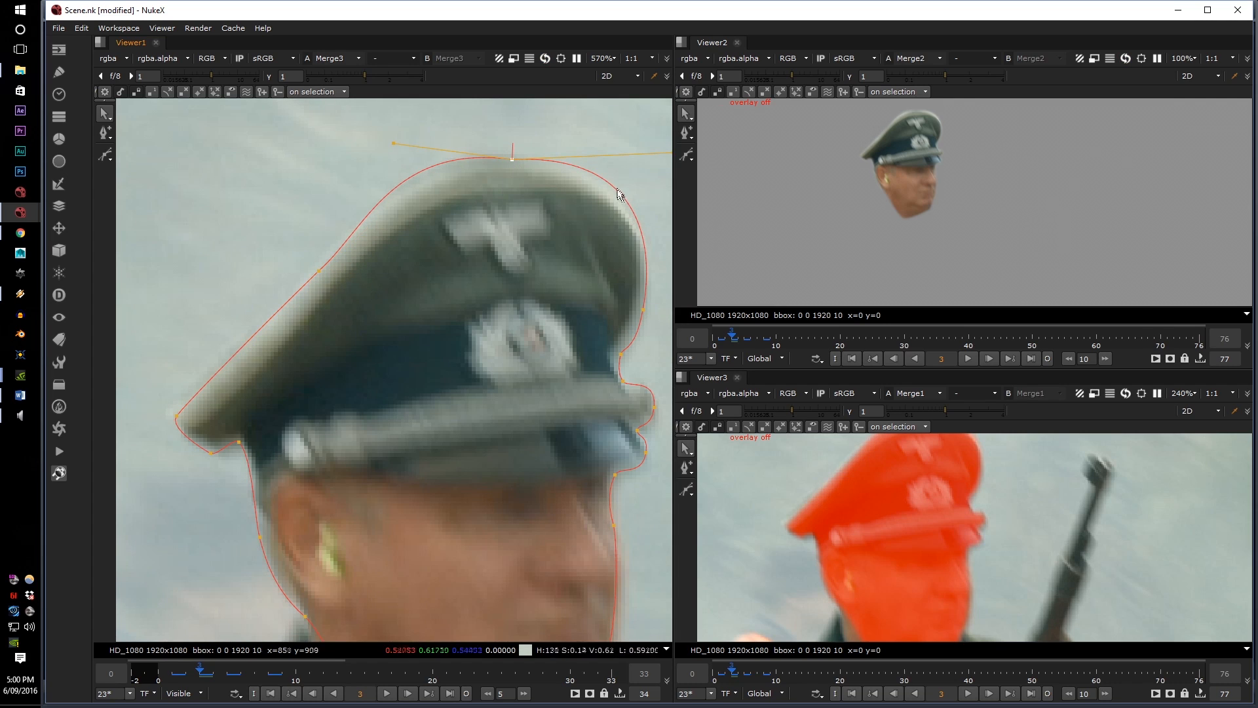
# On frame 3, tighten the crown's lower front edge and notch points, nudge the point under the visor, and check the red matte
pyautogui.moveTo(620, 195); pyautogui.dragTo(520, 238, button='middle')
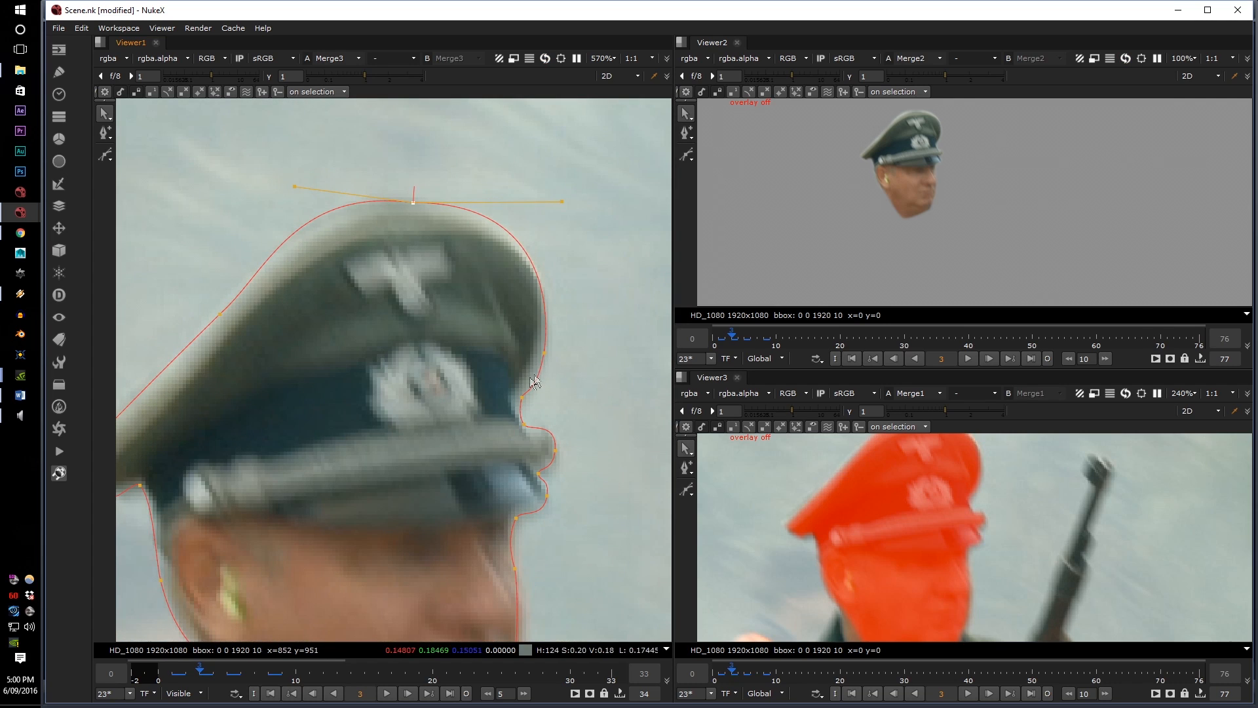
pyautogui.moveTo(544, 352); pyautogui.dragTo(538, 336)
pyautogui.moveTo(524, 425); pyautogui.dragTo(522, 421)
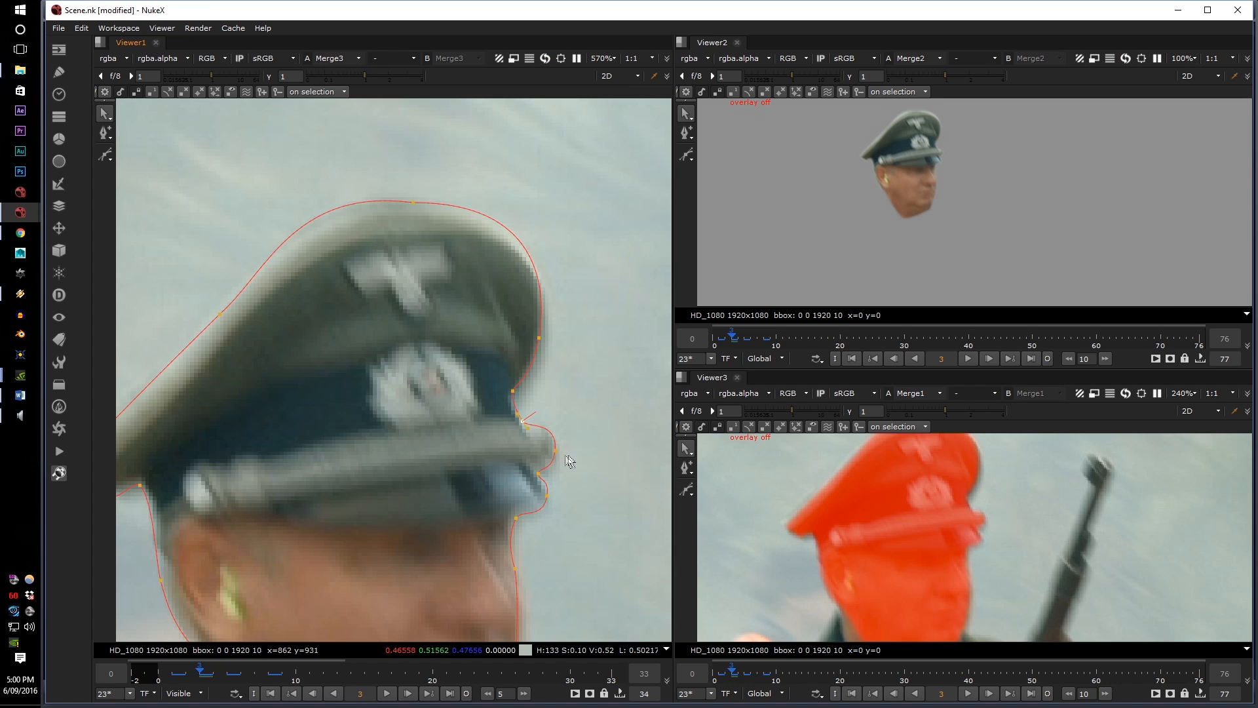
pyautogui.moveTo(451, 454); pyautogui.dragTo(528, 350)
pyautogui.moveTo(533, 420); pyautogui.dragTo(500, 360, button='middle')
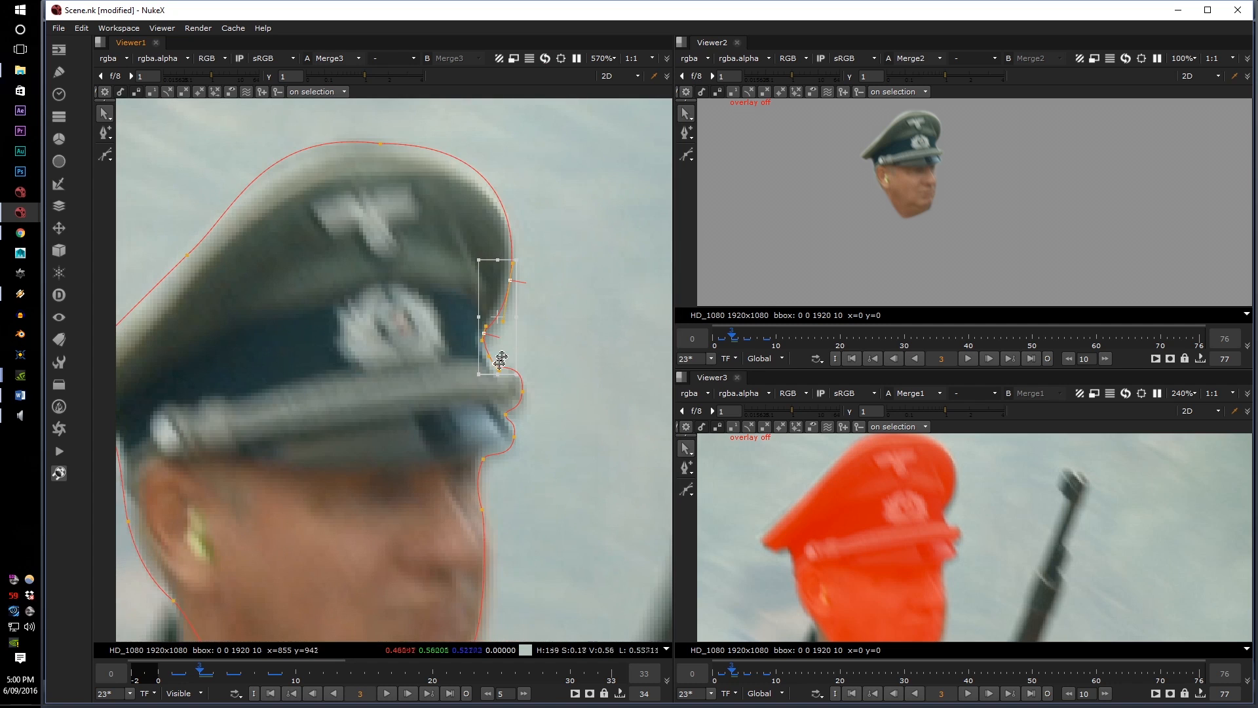
pyautogui.moveTo(382, 404); pyautogui.dragTo(392, 396, button='middle')
pyautogui.scroll(-1, 430, 442)
pyautogui.scroll(2, 481, 450)
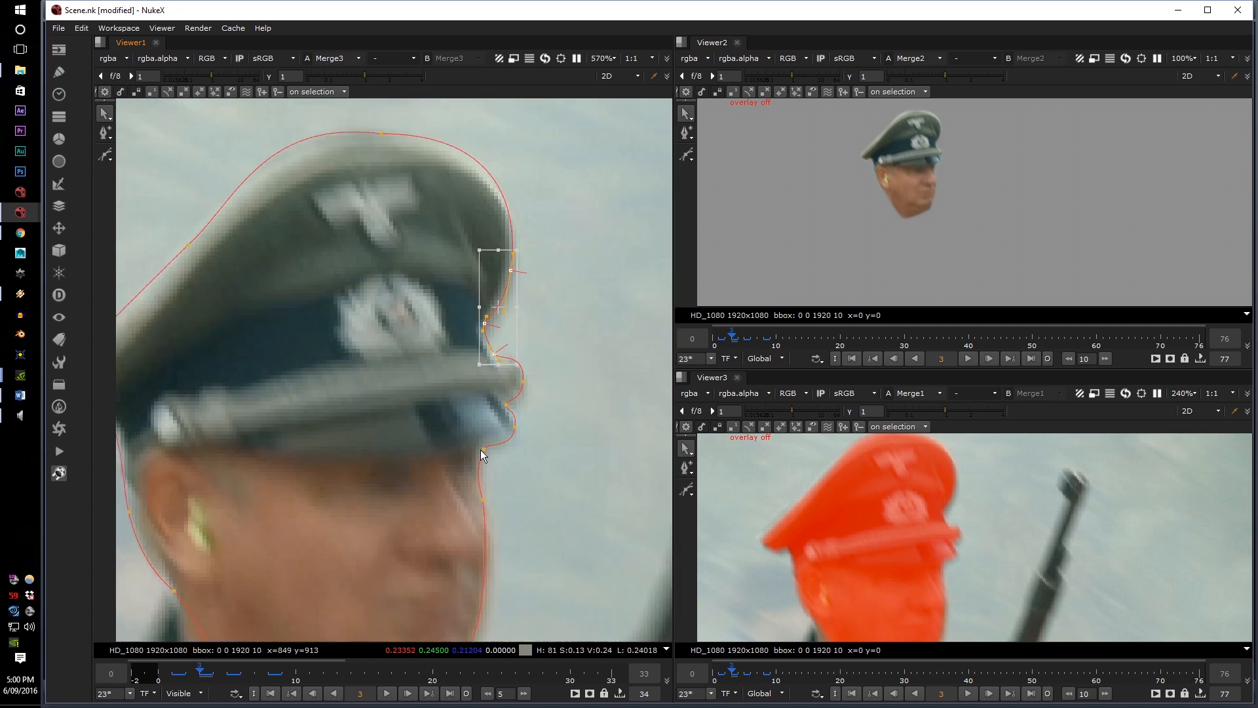
pyautogui.click(485, 451)
pyautogui.scroll(-3, 832, 525)
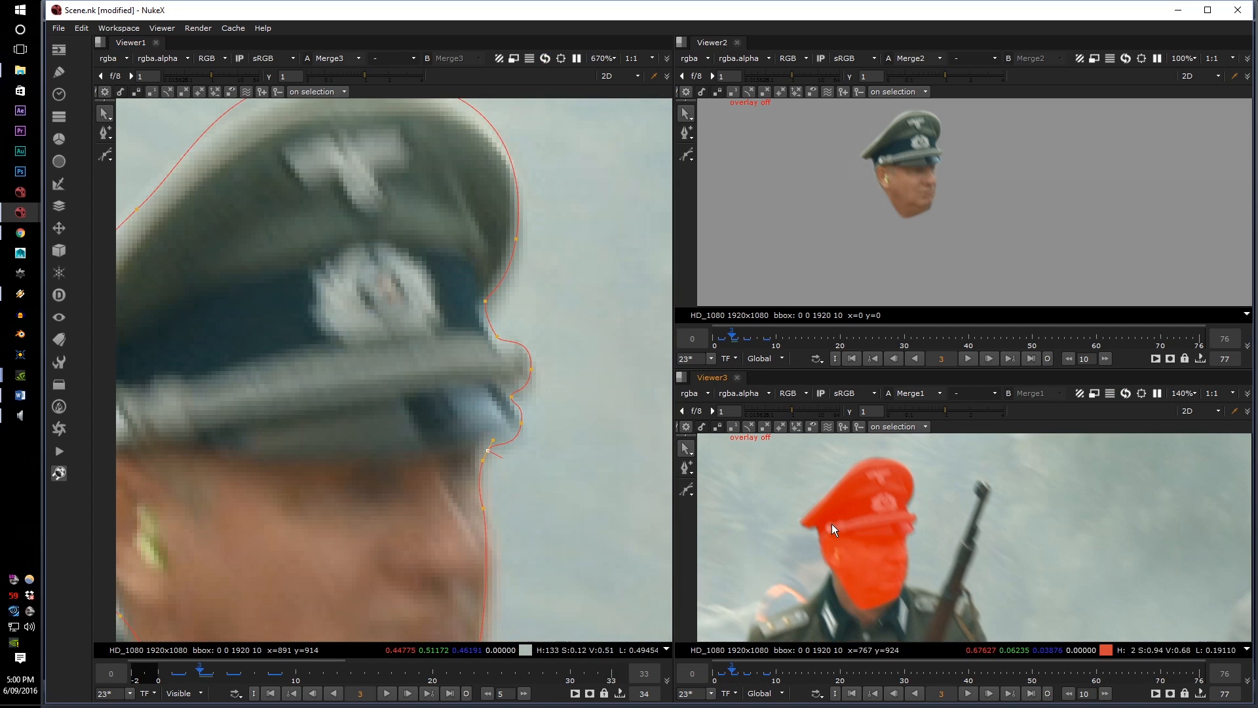
pyautogui.scroll(3, 832, 524)
pyautogui.scroll(-1, 415, 423)
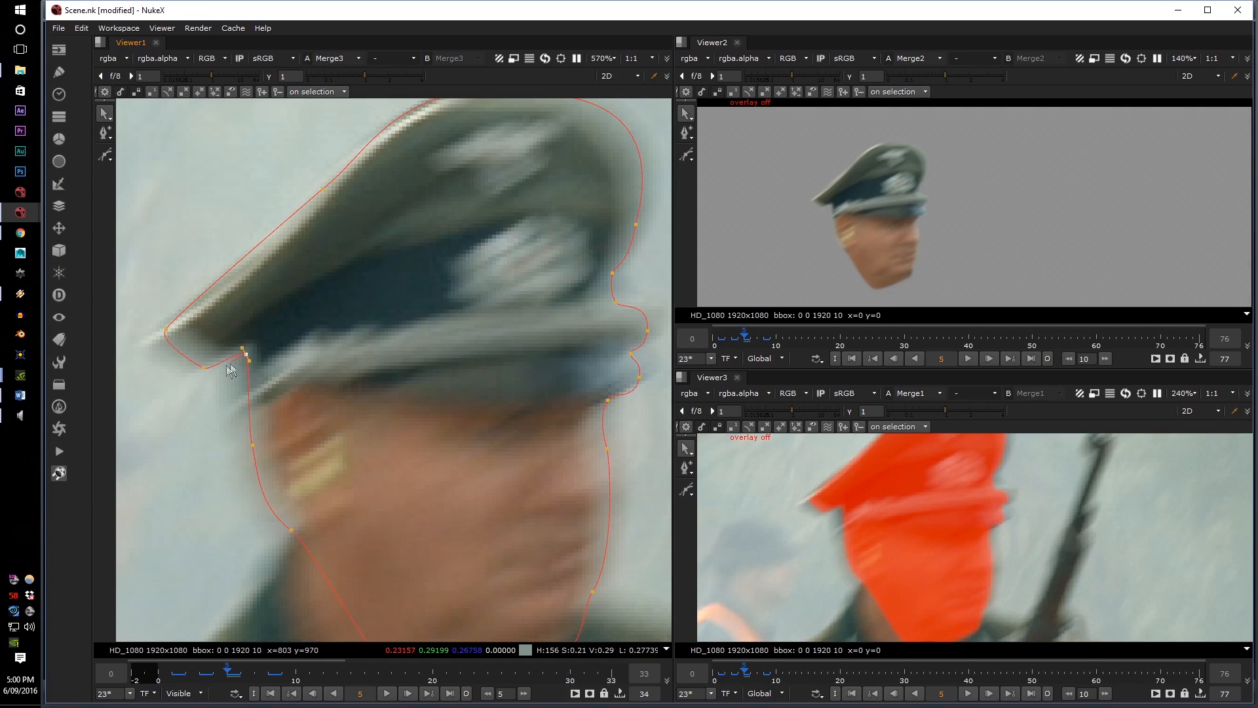
# On frame 5, refit the outline at the cap's rear underside, the front of the face, the visor braid and the crown's top curve
pyautogui.moveTo(211, 365); pyautogui.dragTo(215, 352)
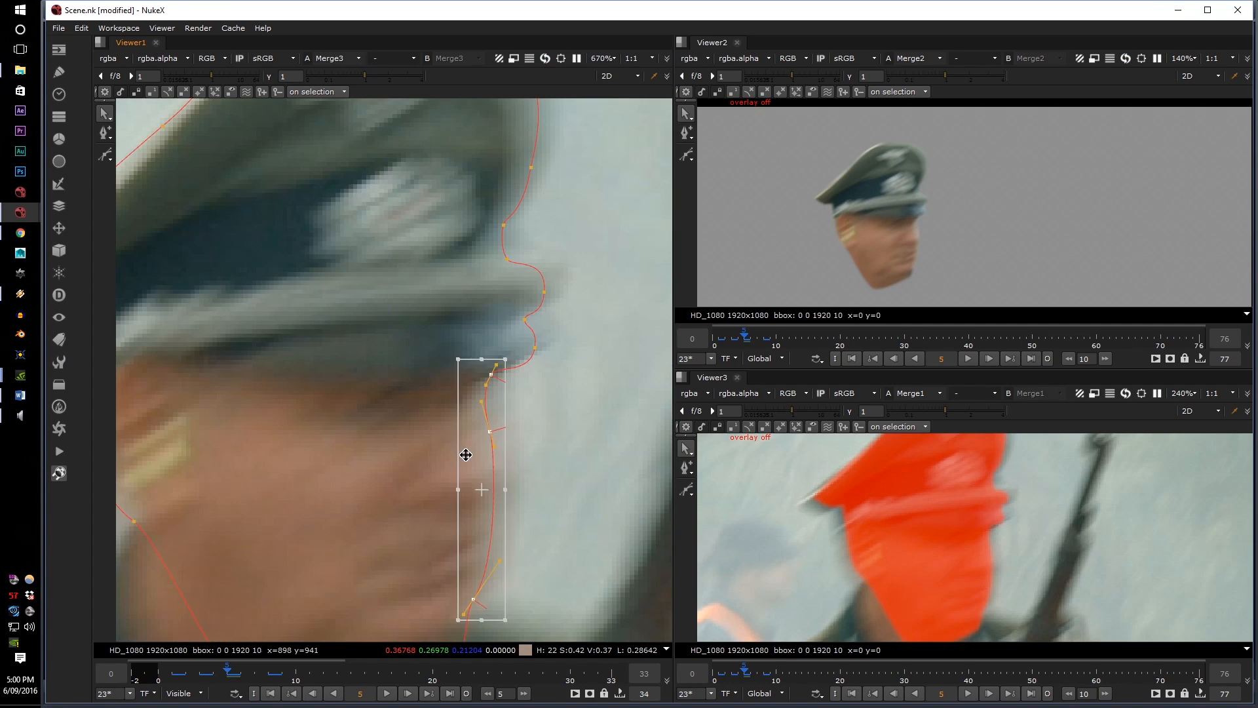
pyautogui.moveTo(466, 454); pyautogui.dragTo(455, 458)
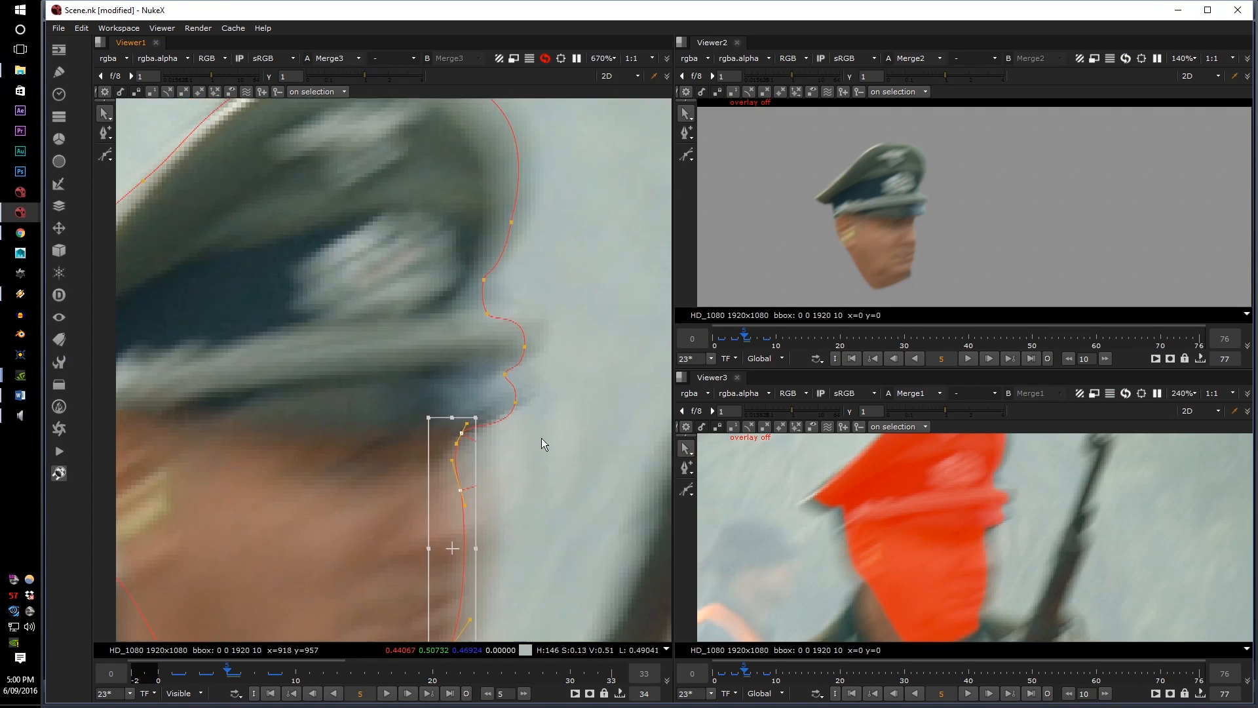
pyautogui.click(510, 374)
pyautogui.moveTo(525, 347); pyautogui.dragTo(520, 344)
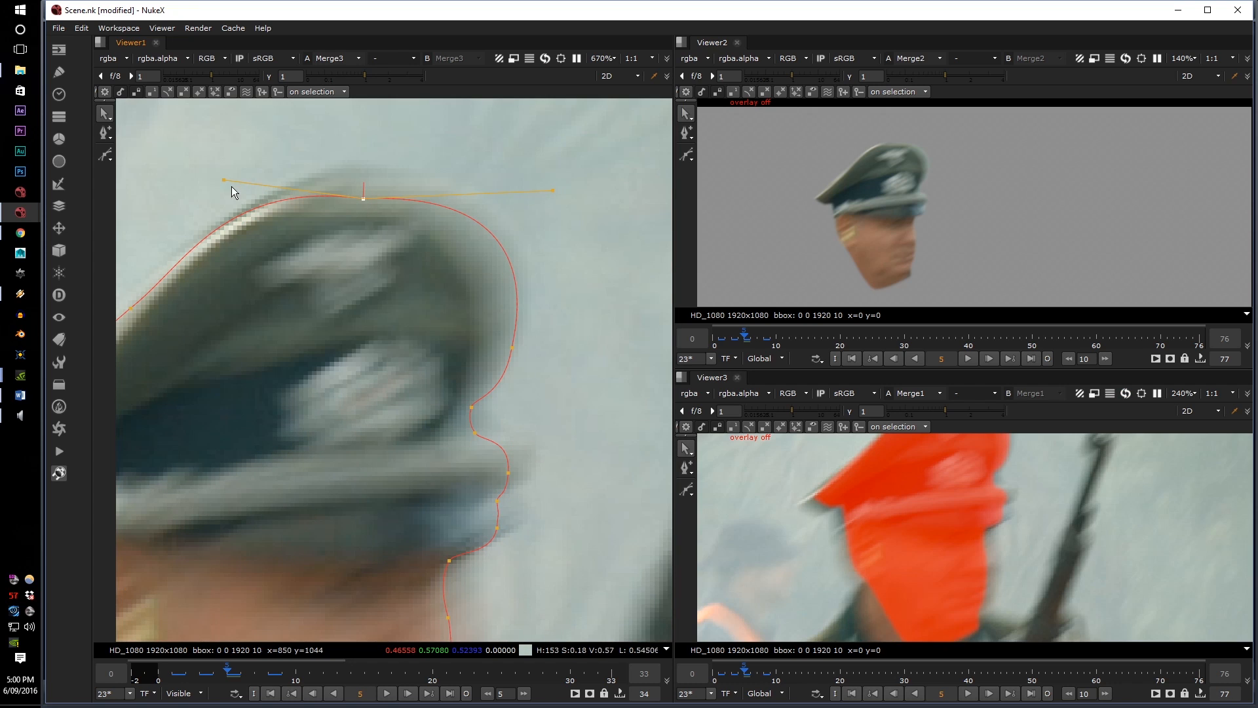
pyautogui.moveTo(231, 186); pyautogui.dragTo(219, 181)
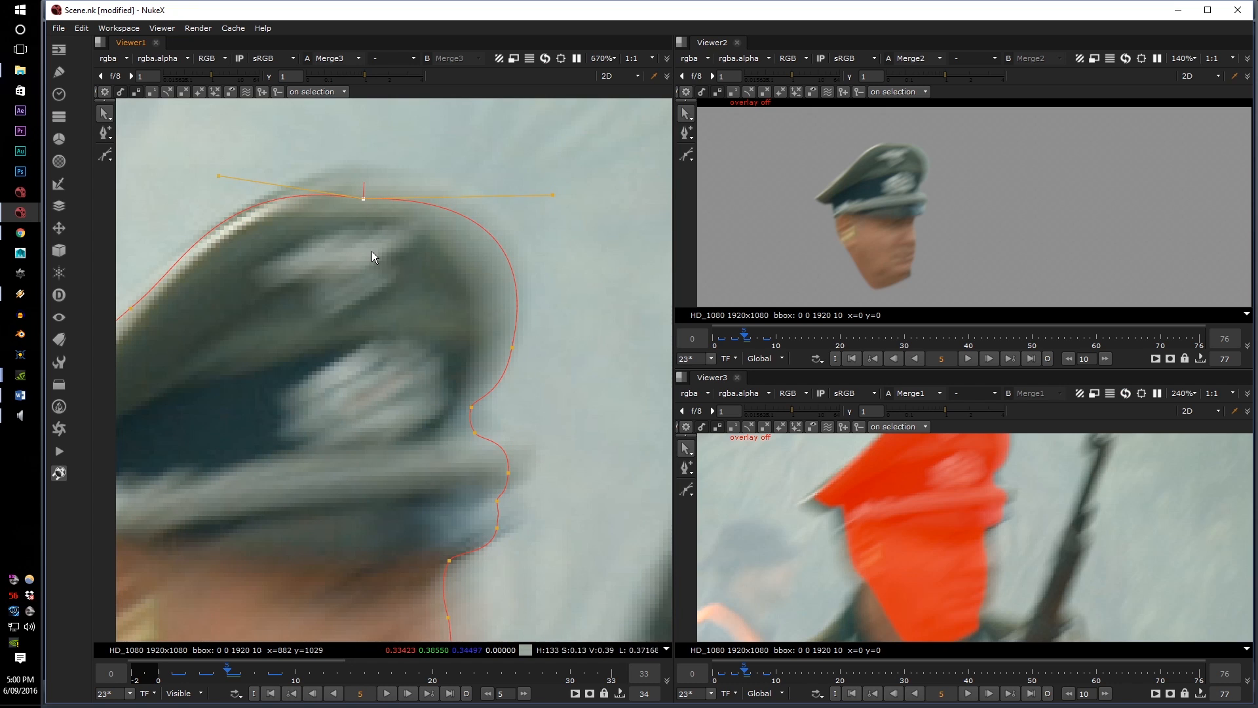
# Feather the crown, visor and face front outward on frame 5, widening the falloff at the notch, below the visor and near the chin
pyautogui.scroll(-2, 497, 99)
pyautogui.scroll(-2, 875, 495)
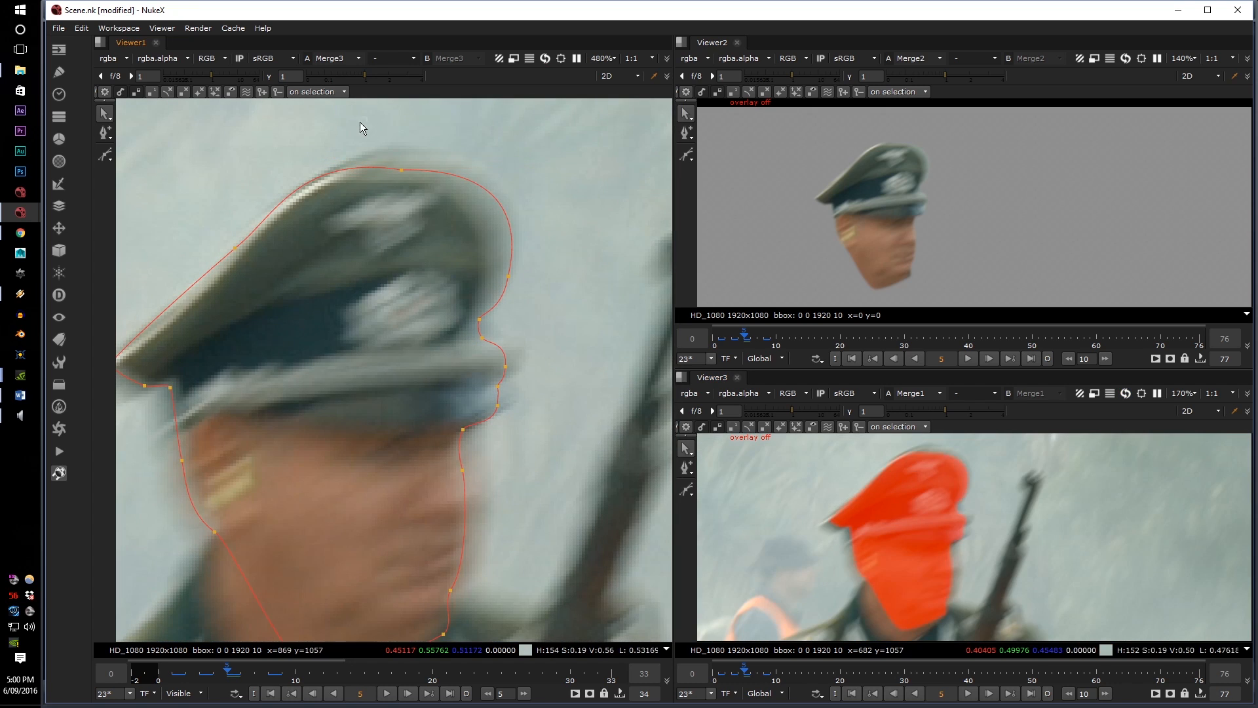
pyautogui.moveTo(367, 124); pyautogui.dragTo(620, 587)
pyautogui.press('e')
pyautogui.click(611, 430)
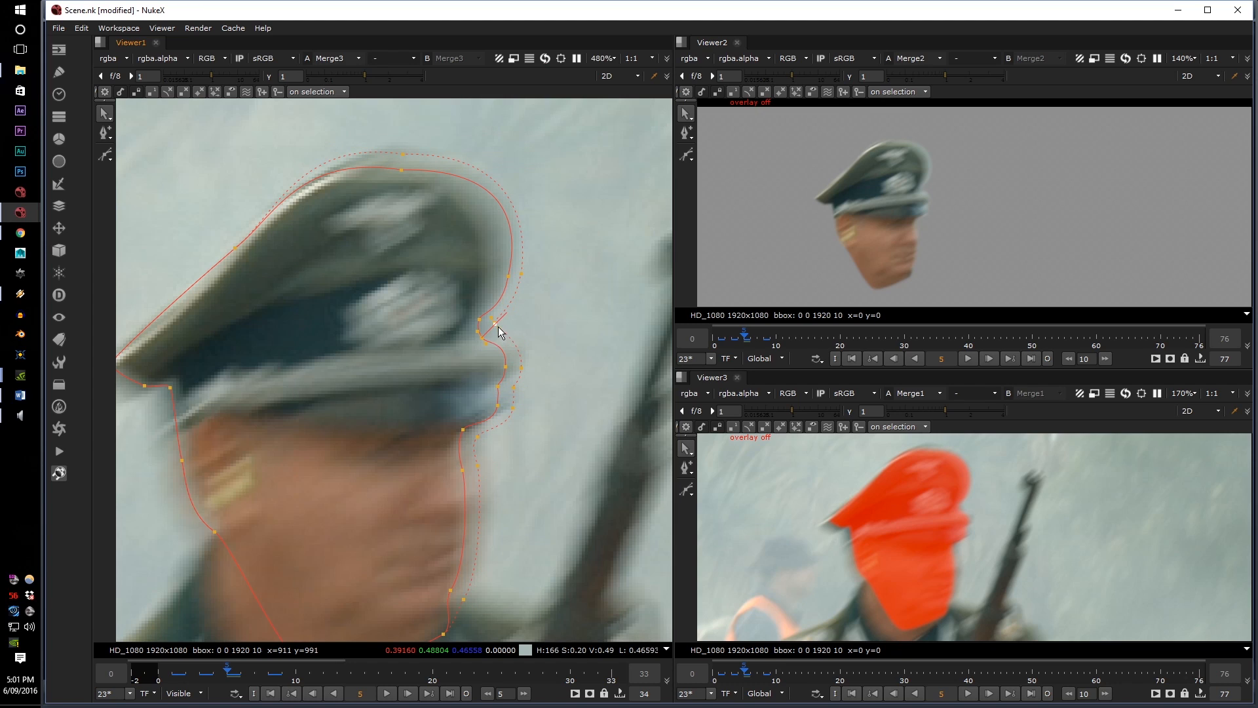
pyautogui.moveTo(498, 326); pyautogui.dragTo(503, 328)
pyautogui.moveTo(492, 320); pyautogui.dragTo(503, 318)
pyautogui.moveTo(478, 436); pyautogui.dragTo(489, 465)
pyautogui.moveTo(485, 556); pyautogui.dragTo(500, 506, button='middle')
pyautogui.moveTo(478, 549); pyautogui.dragTo(486, 550)
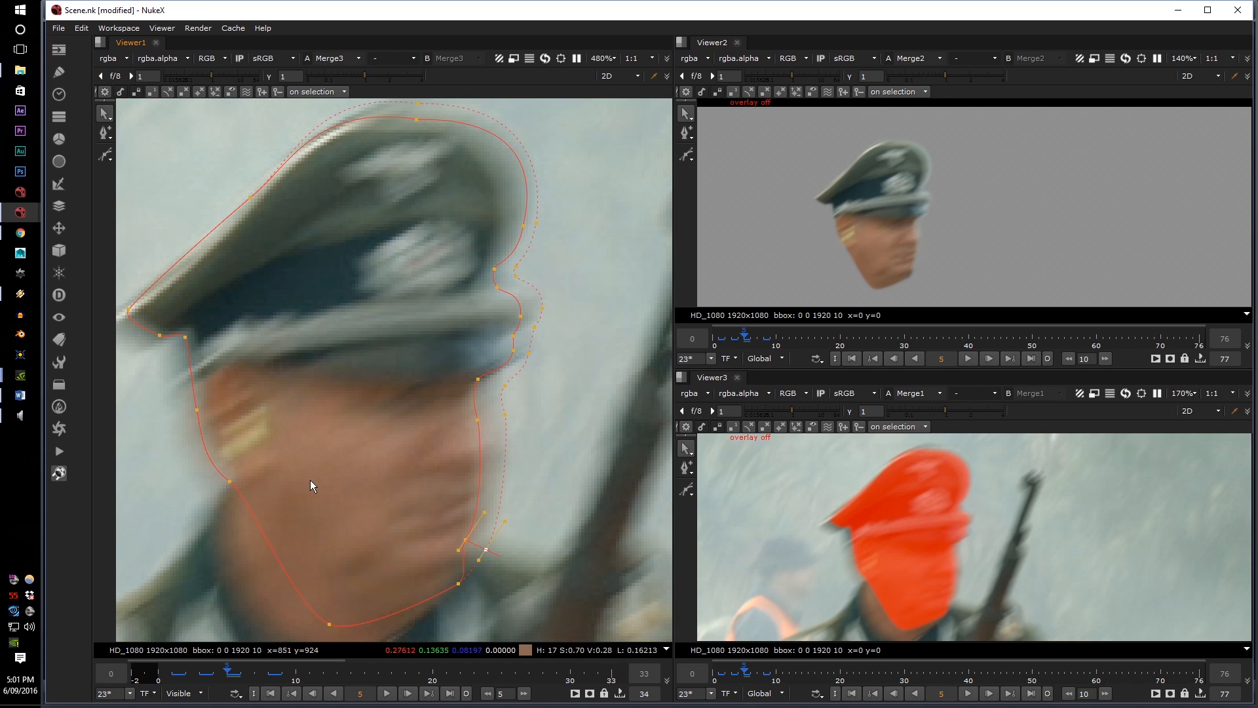
# Feather the outline behind the ear and neck on frame 5, and pull the feather out at the cap's rear tip and underside
pyautogui.moveTo(236, 495); pyautogui.dragTo(351, 503, button='middle')
pyautogui.click(345, 489)
pyautogui.moveTo(304, 529); pyautogui.dragTo(386, 394)
pyautogui.press('e')
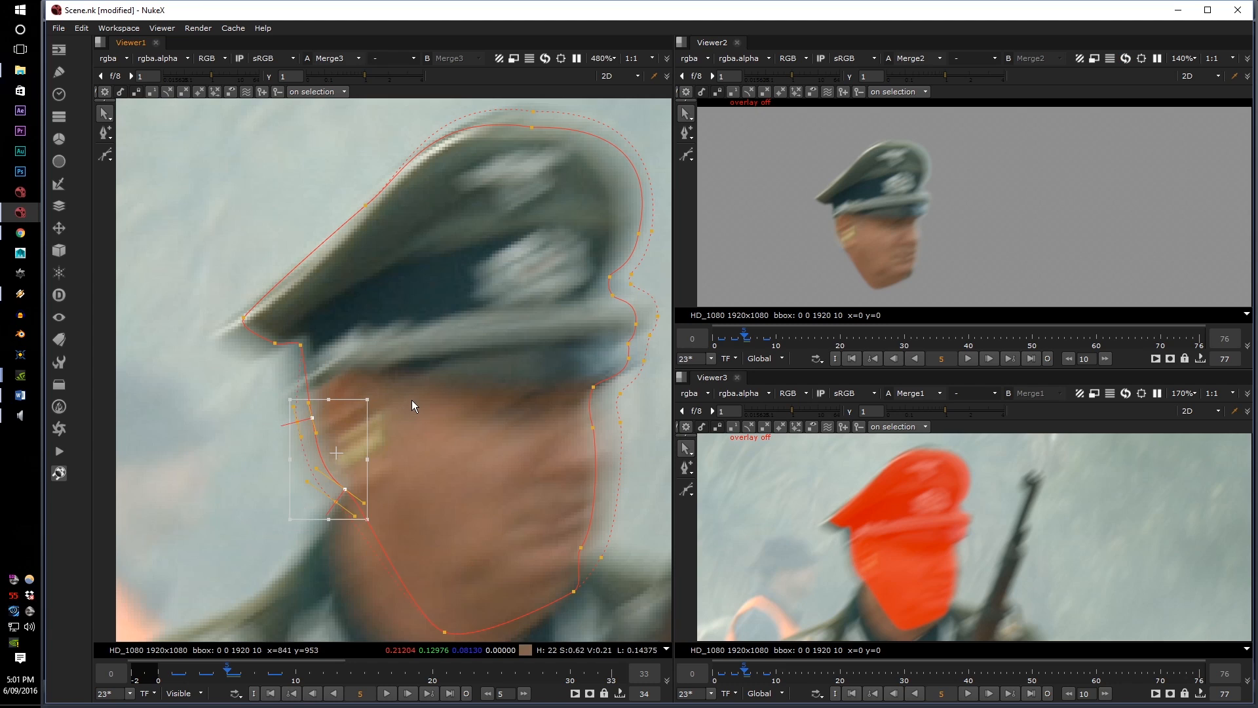
pyautogui.moveTo(337, 502); pyautogui.dragTo(333, 503)
pyautogui.moveTo(292, 423); pyautogui.dragTo(283, 427)
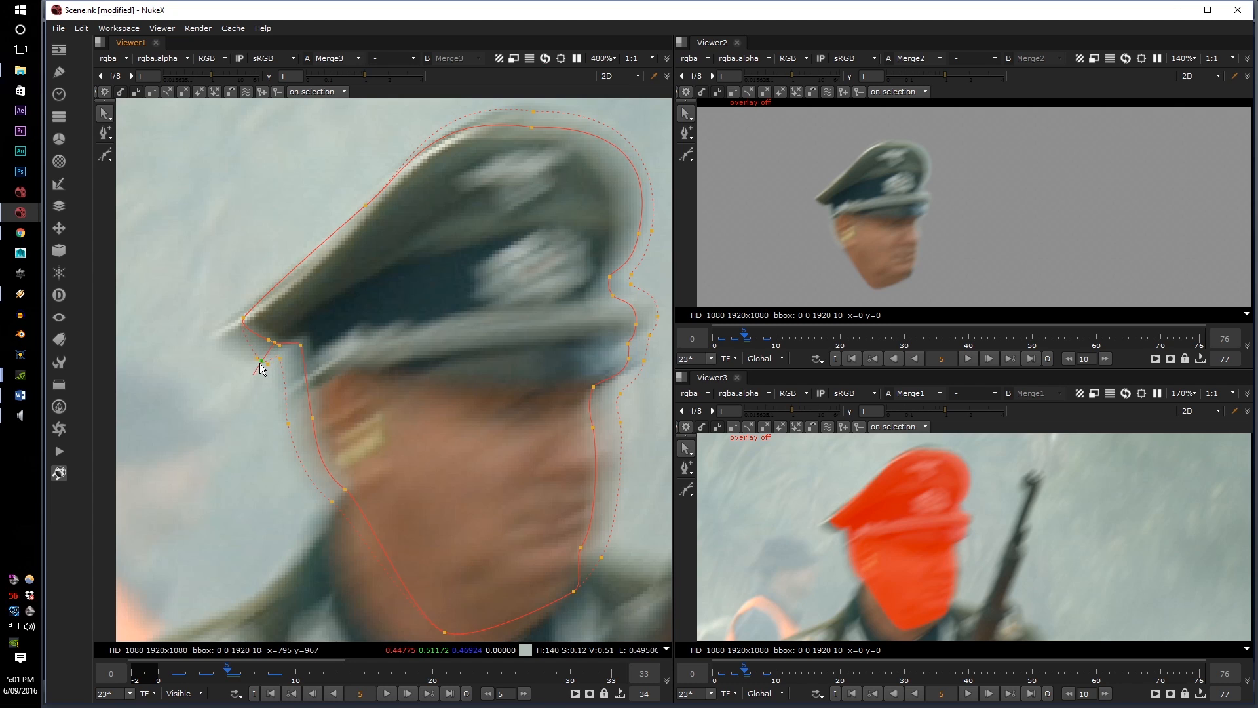
pyautogui.moveTo(245, 317); pyautogui.dragTo(219, 335)
# Check the rear edge in the red matte viewer, and shift the rear cap, ear and neck points slightly outward together
pyautogui.scroll(5, 882, 558)
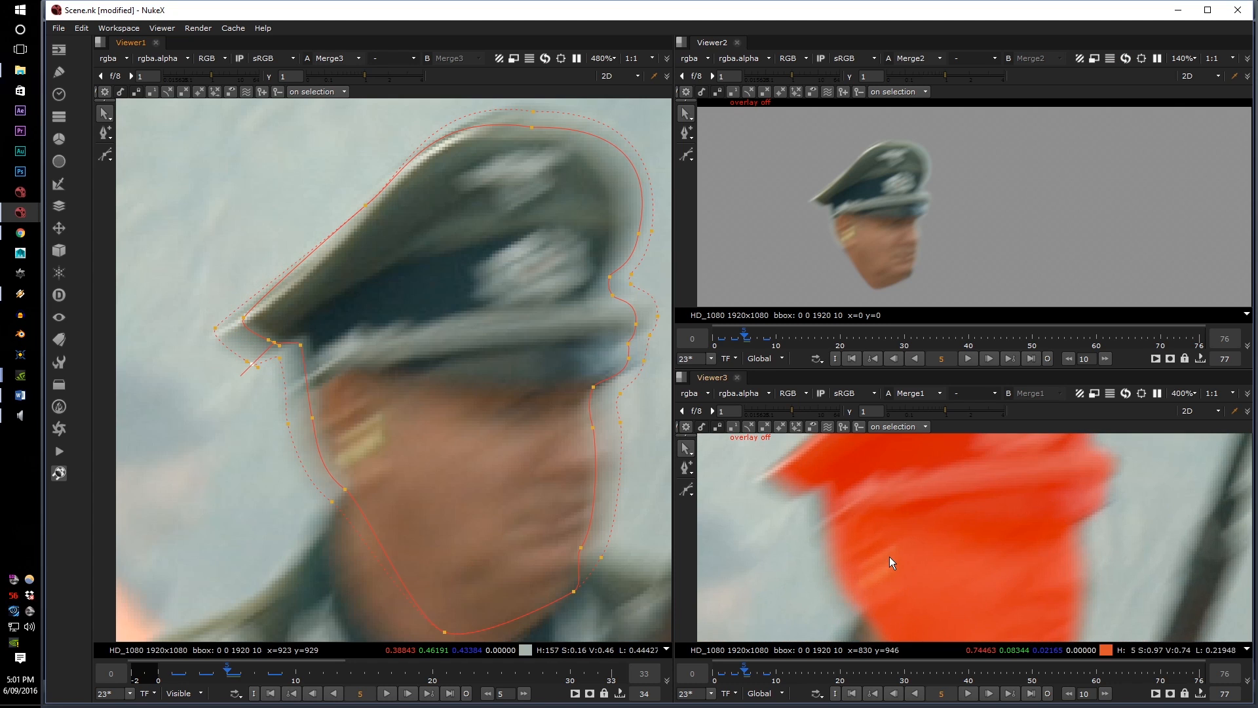
pyautogui.moveTo(202, 542); pyautogui.dragTo(257, 525, button='middle')
pyautogui.moveTo(257, 526); pyautogui.dragTo(437, 287)
pyautogui.moveTo(390, 354); pyautogui.dragTo(386, 351)
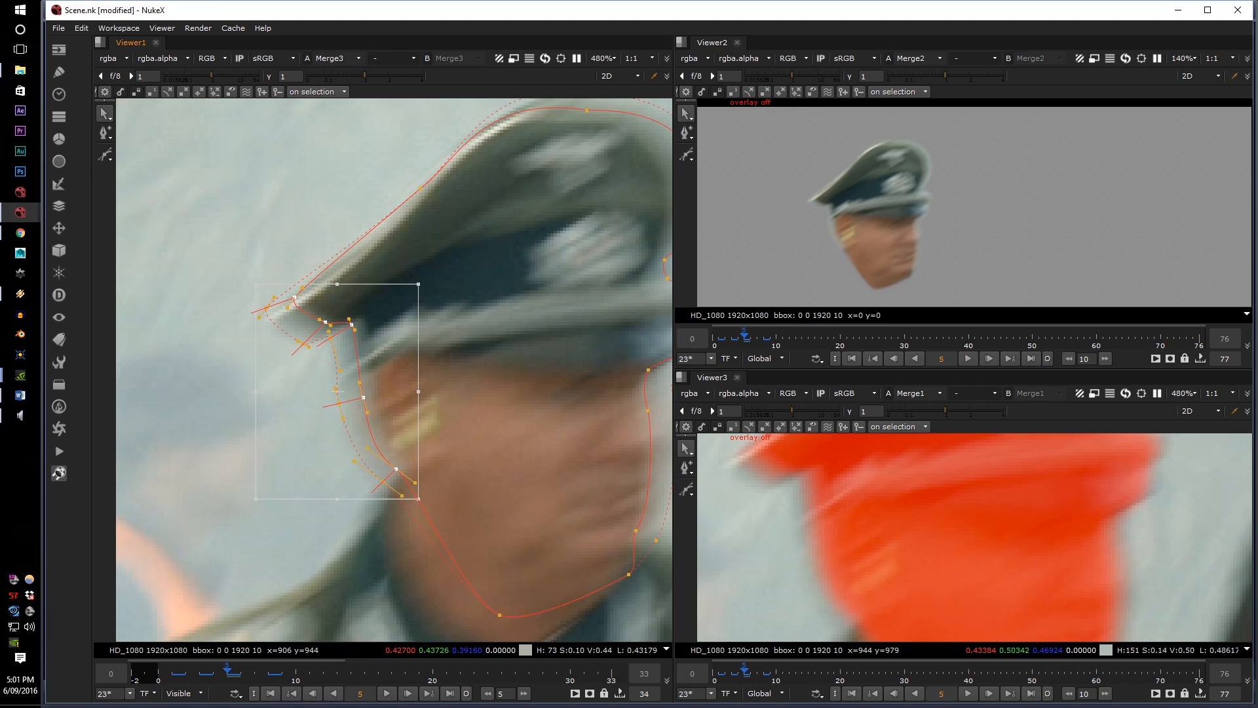
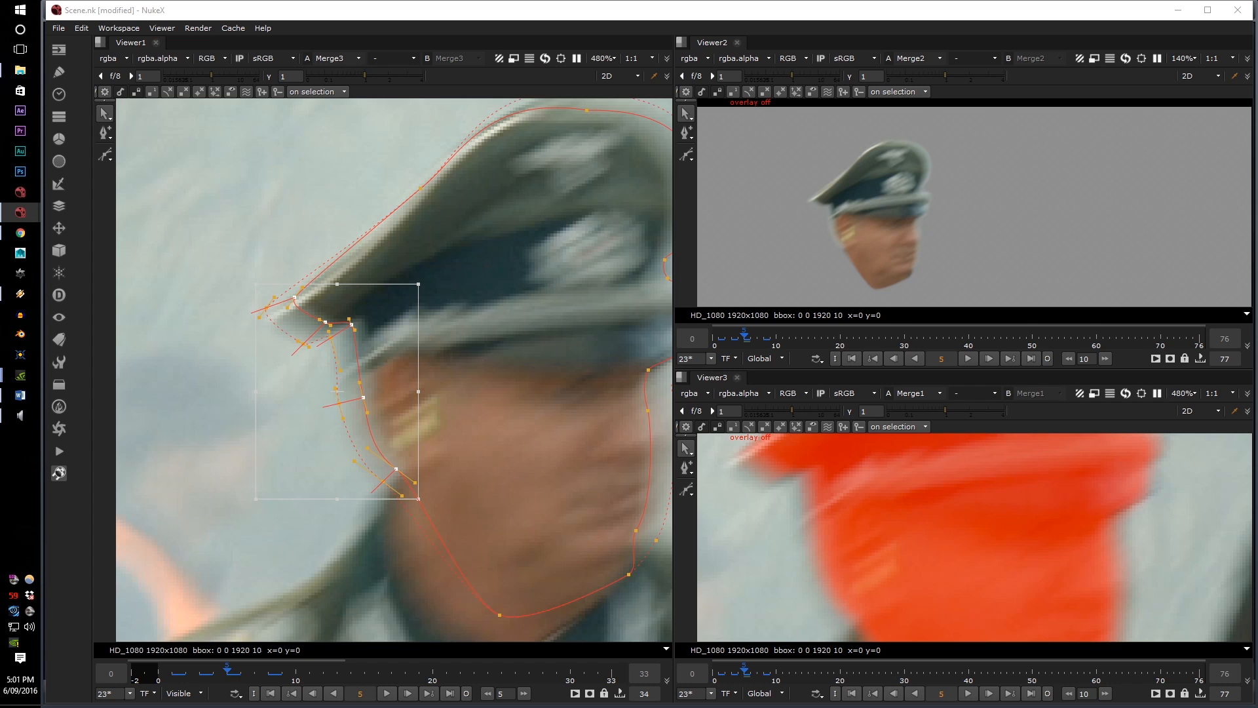
# Check the front edge on frame 5 in the grey and red viewers, and shift the crown-top, visor and face-front points slightly inward together
pyautogui.scroll(3, 942, 145)
pyautogui.moveTo(363, 233); pyautogui.dragTo(144, 300, button='middle')
pyautogui.moveTo(387, 308); pyautogui.dragTo(264, 300, button='middle')
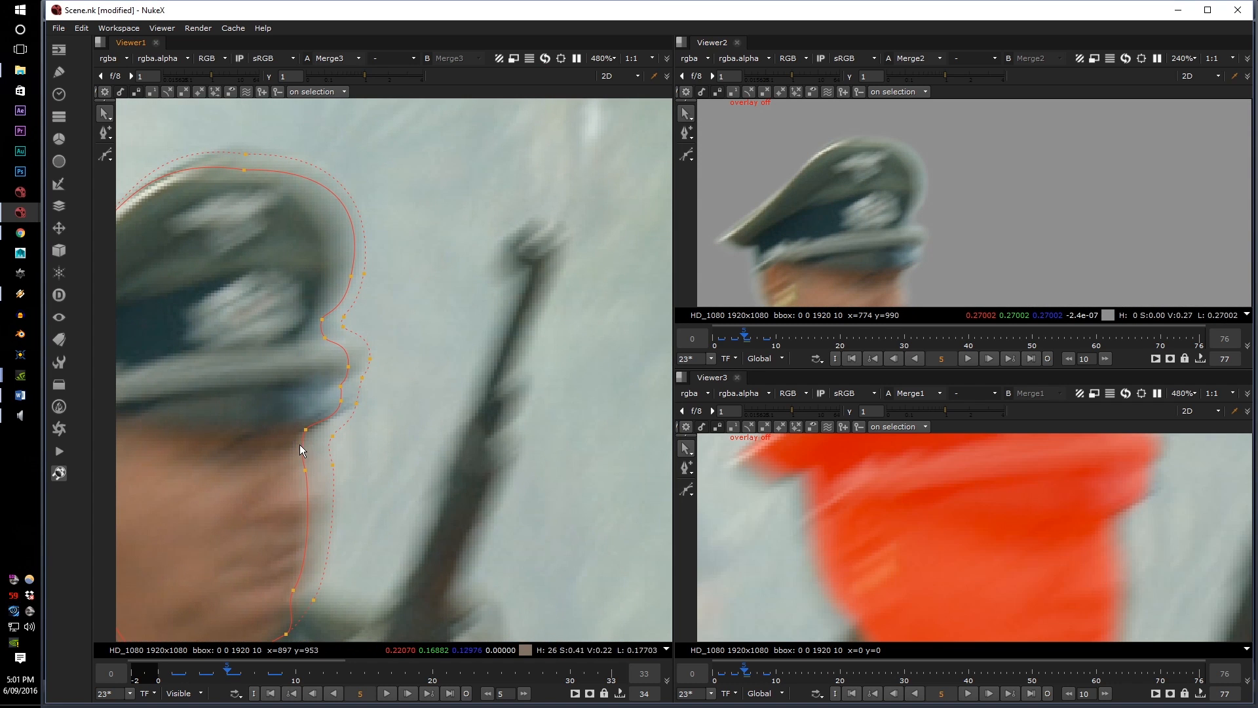
pyautogui.scroll(-2, 898, 221)
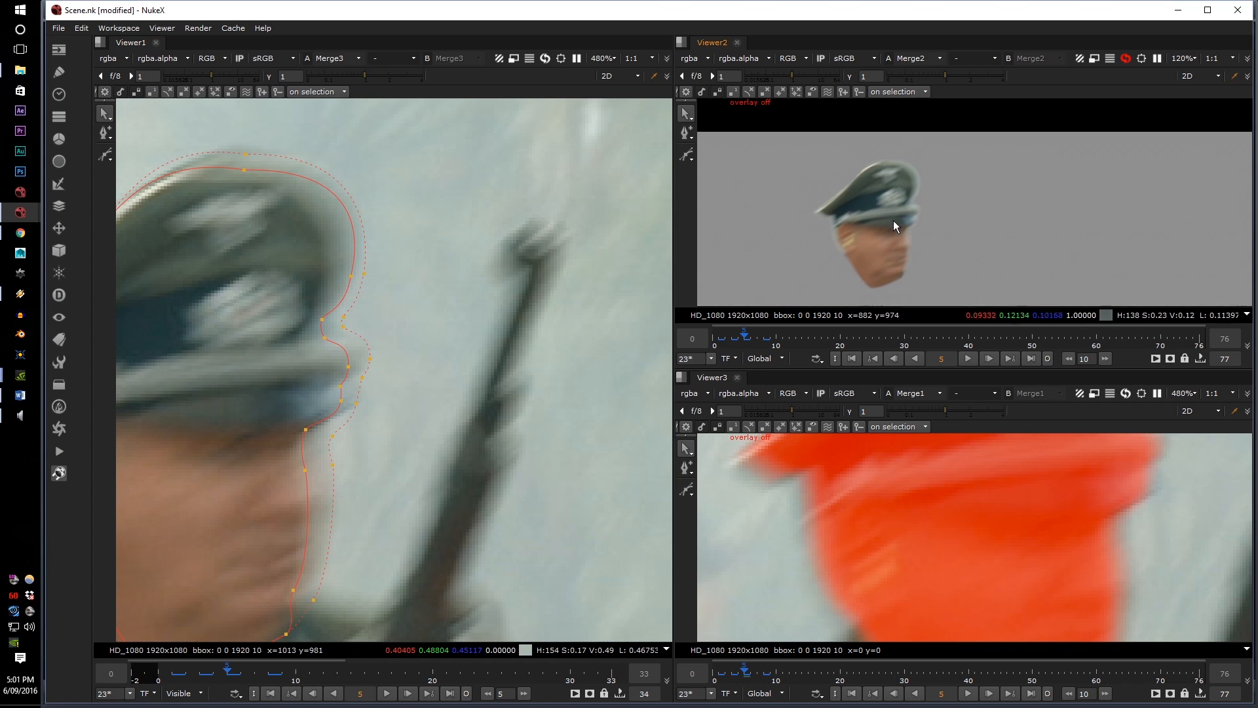
pyautogui.scroll(-1, 1071, 470)
pyautogui.moveTo(1071, 469); pyautogui.dragTo(943, 580, button='middle')
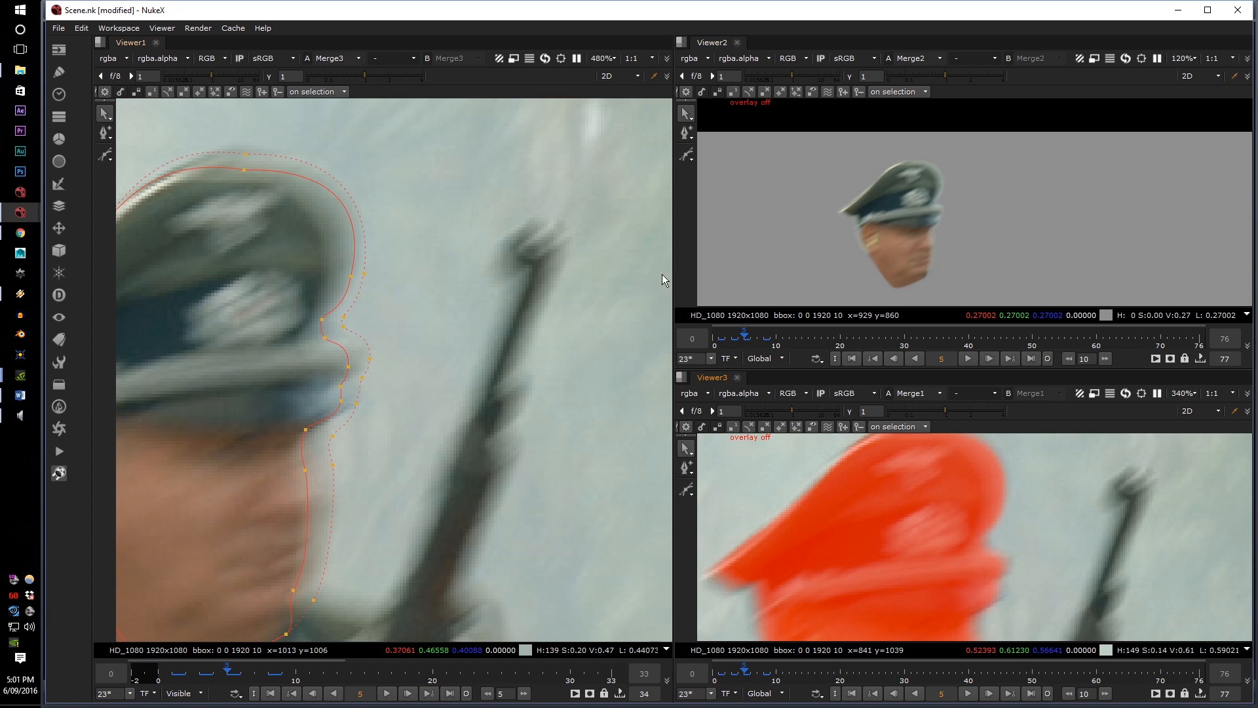
pyautogui.moveTo(407, 248); pyautogui.dragTo(605, 242, button='middle')
pyautogui.scroll(3, 907, 192)
pyautogui.moveTo(351, 490); pyautogui.dragTo(573, 137)
pyautogui.scroll(3, 529, 208)
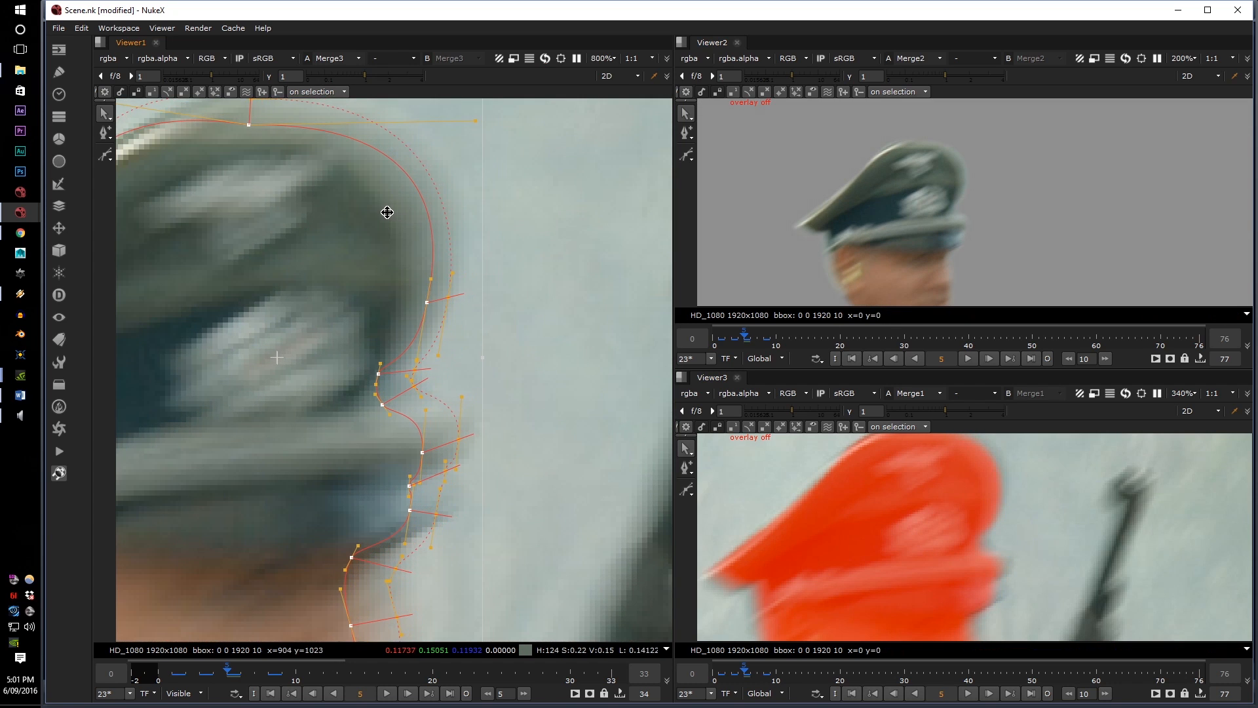
pyautogui.press('e')
pyautogui.moveTo(419, 209); pyautogui.dragTo(413, 217)
# Check the rear edge on frame 5, and inspect the cutout on keyframes 8 and 1 against the grey background
pyautogui.scroll(3, 852, 173)
pyautogui.scroll(-1, 930, 483)
pyautogui.moveTo(930, 483); pyautogui.dragTo(901, 491, button='middle')
pyautogui.moveTo(286, 269); pyautogui.dragTo(309, 272)
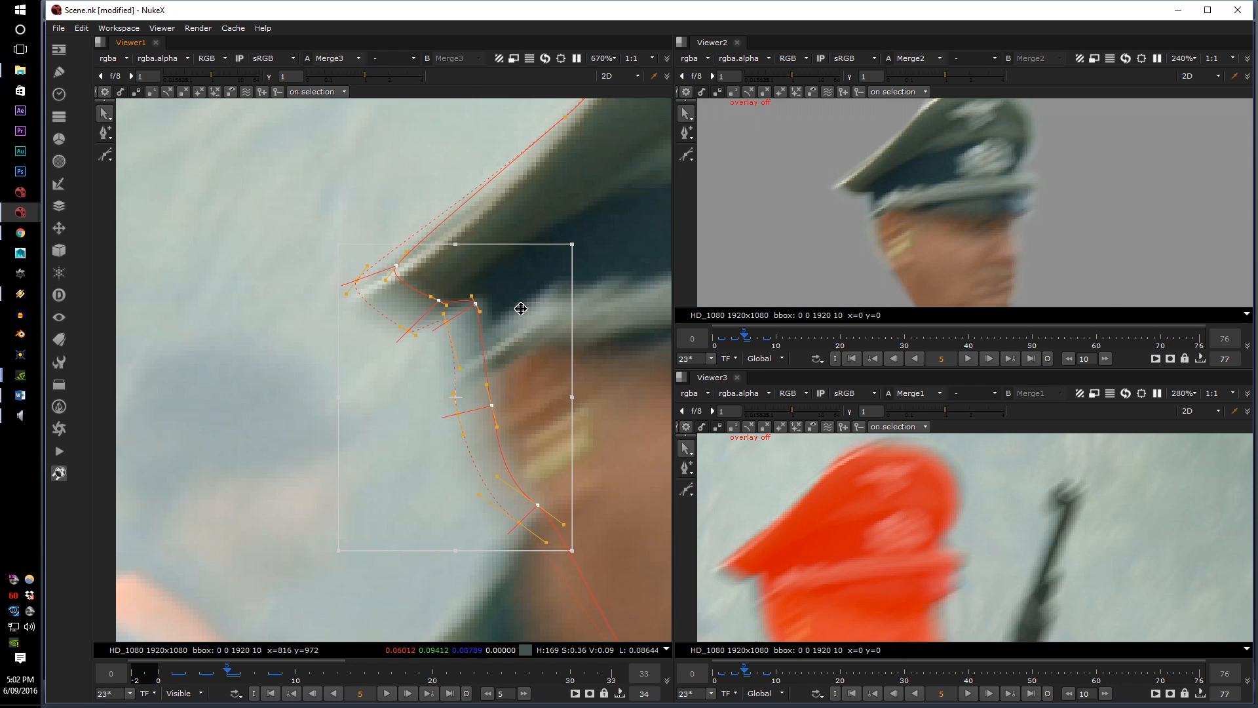
pyautogui.scroll(-4, 945, 209)
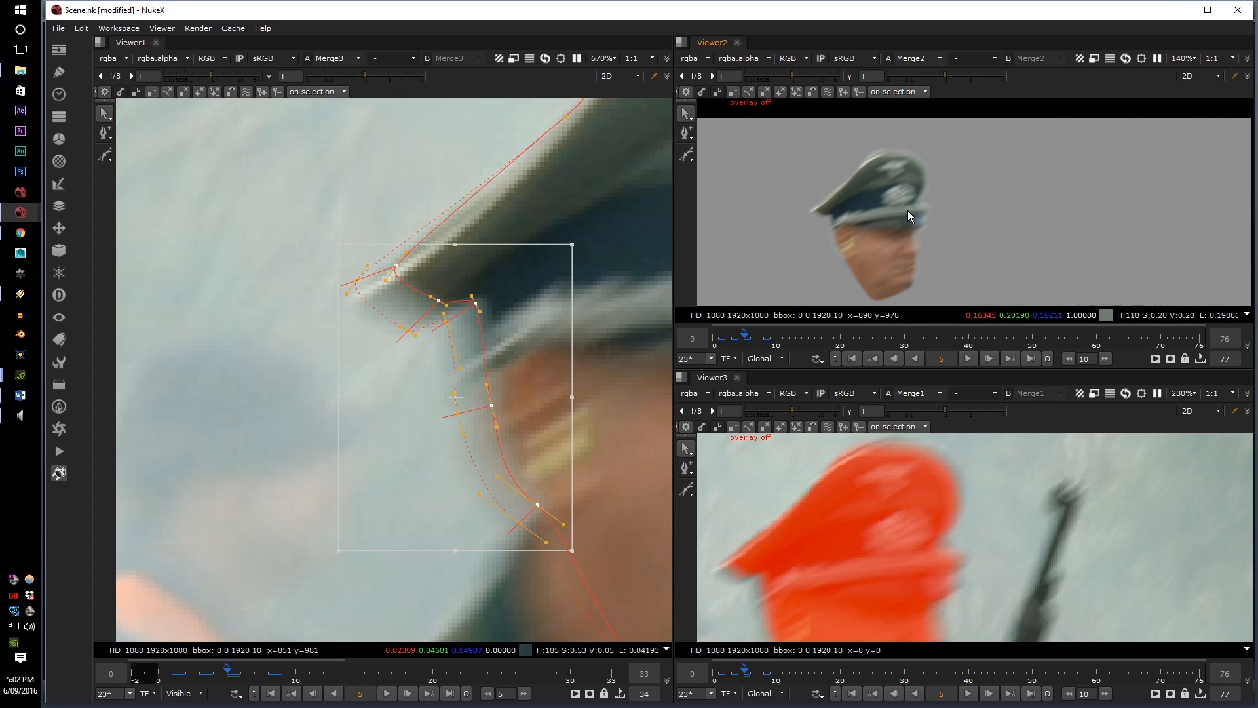
pyautogui.hotkey('ctrl', 'Right')
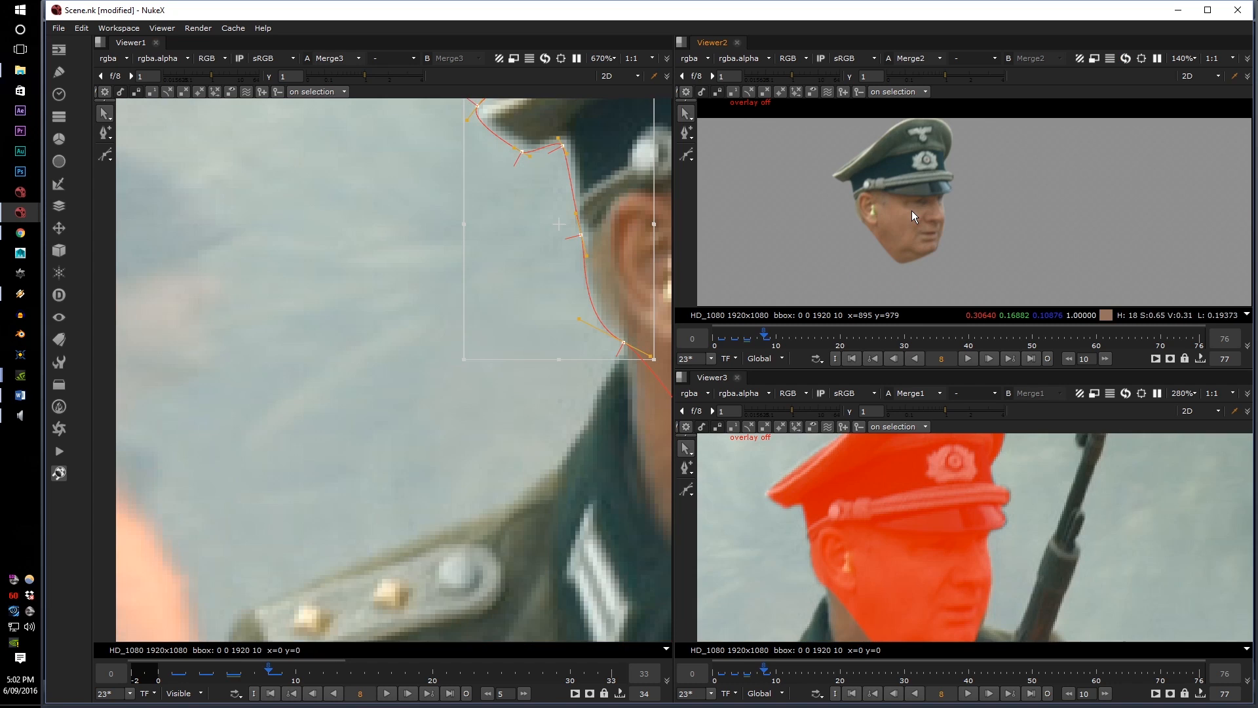
pyautogui.hotkey('ctrl', 'Left')
pyautogui.hotkey('ctrl', 'Left')
pyautogui.hotkey('ctrl', 'Left')
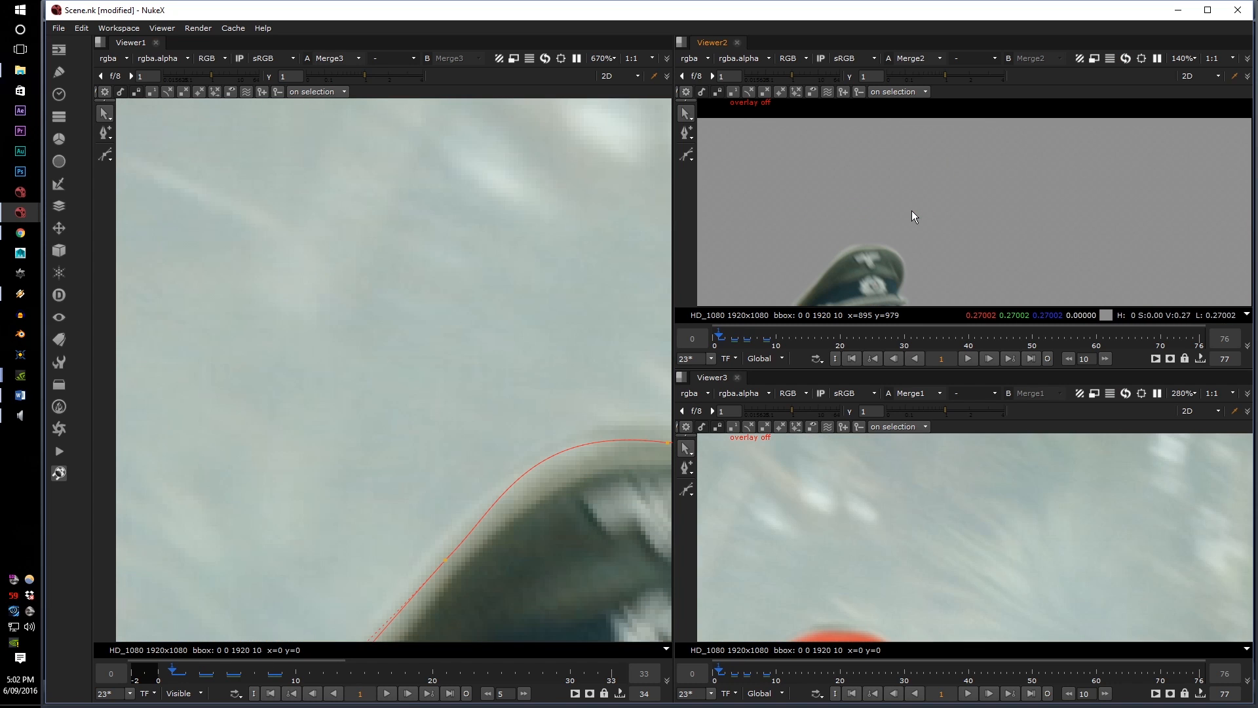
pyautogui.scroll(-4, 762, 191)
pyautogui.moveTo(799, 202); pyautogui.dragTo(816, 155, button='middle')
pyautogui.scroll(-3, 517, 347)
pyautogui.scroll(5, 940, 223)
pyautogui.moveTo(878, 187); pyautogui.dragTo(1056, 199, button='middle')
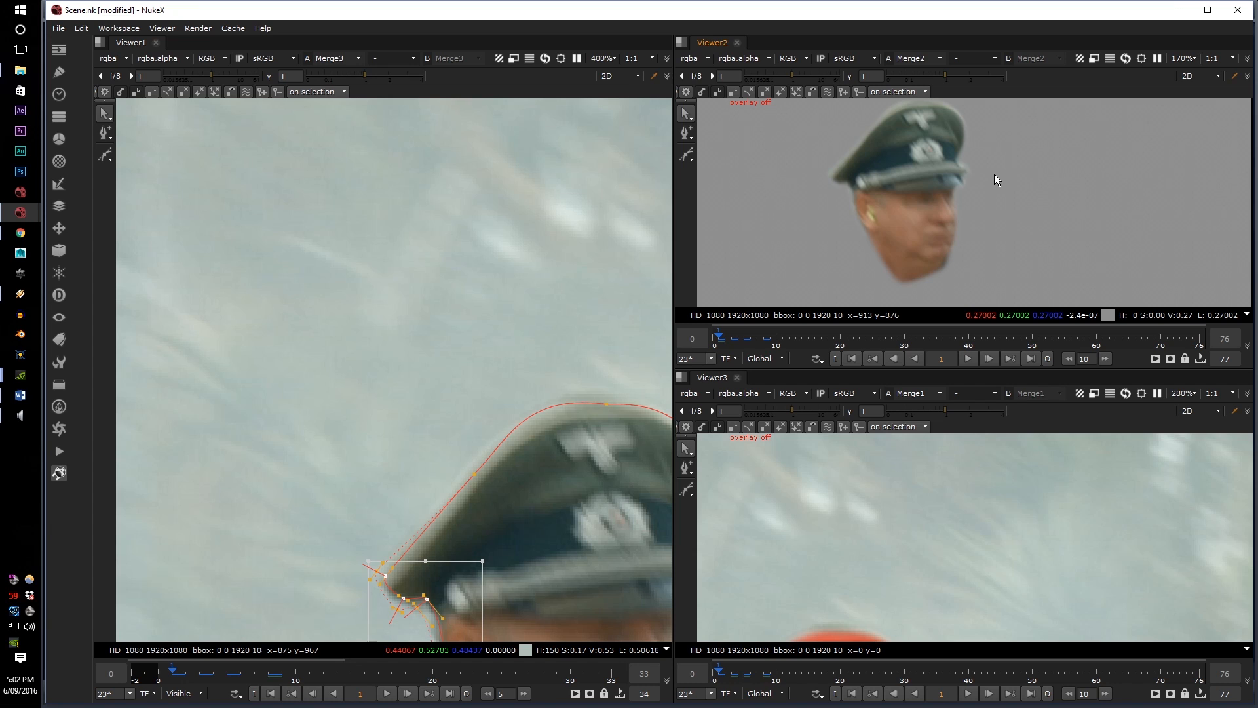
# Step back and forth between frames 1 and 3 to examine how the outline follows the head
pyautogui.scroll(-3, 322, 406)
pyautogui.press('Right')
pyautogui.press('Right')
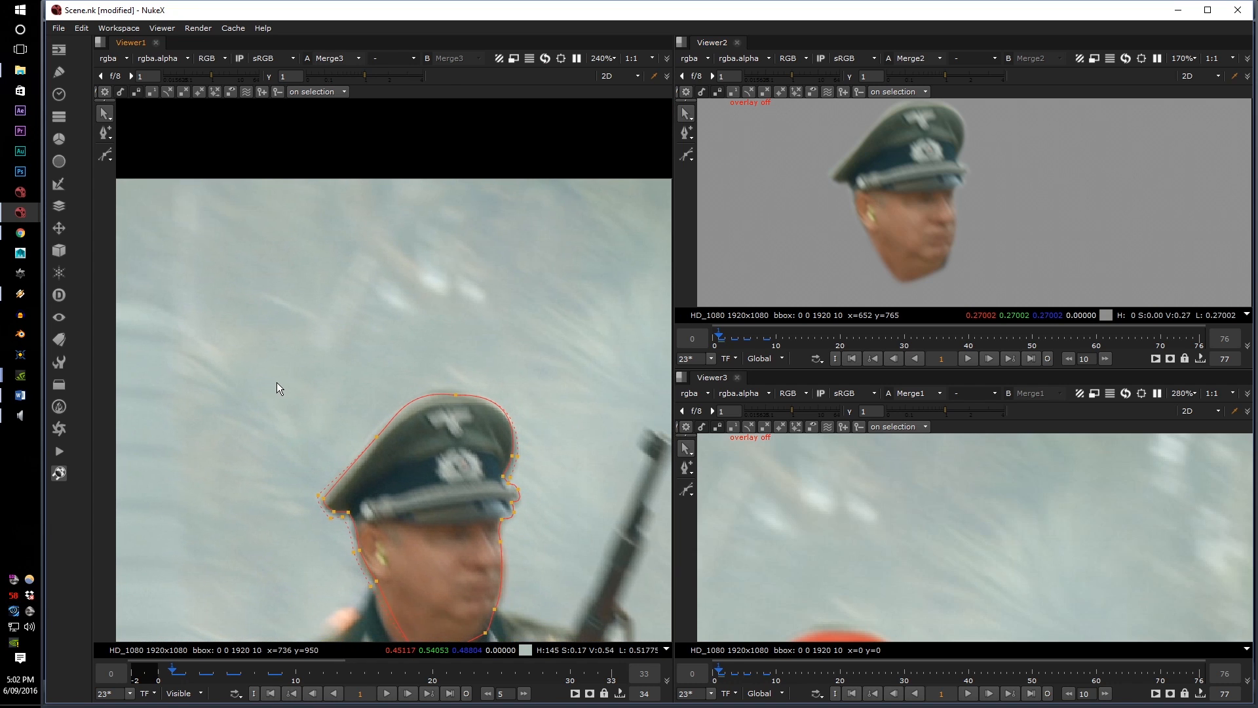
pyautogui.press('Right')
pyautogui.press('Left')
pyautogui.press('Left')
pyautogui.press('Right')
pyautogui.press('Right')
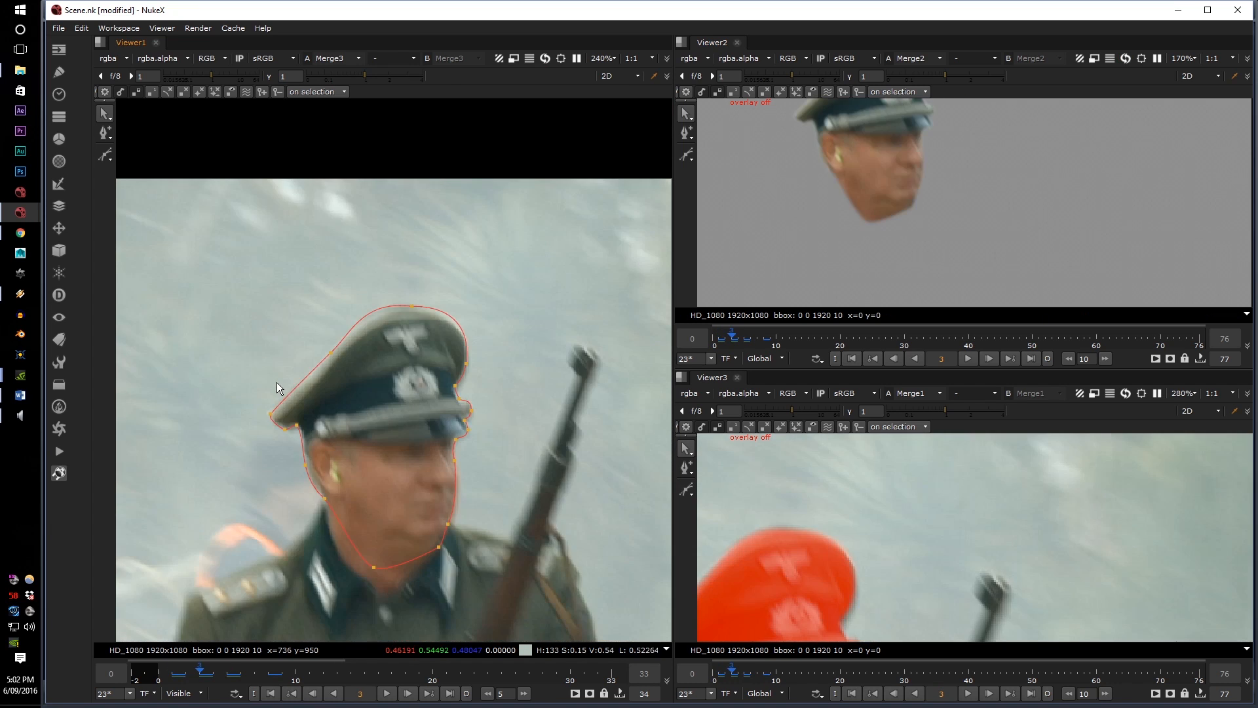
pyautogui.press('Left')
pyautogui.press('Left')
pyautogui.press('Left')
pyautogui.scroll(-3, 827, 490)
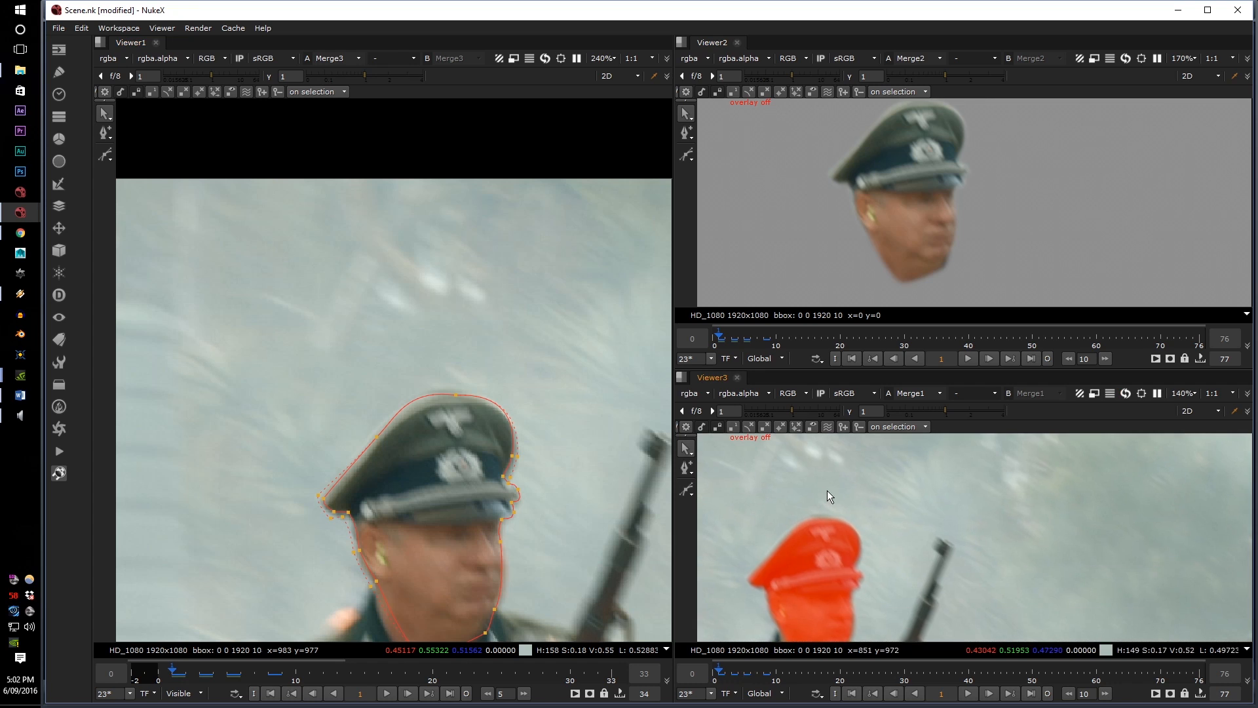
# Enlarge the grey cutout viewer and compare the matte's edge softness across keyframes 3, 5 and 8
pyautogui.press('space')
pyautogui.scroll(4, 483, 348)
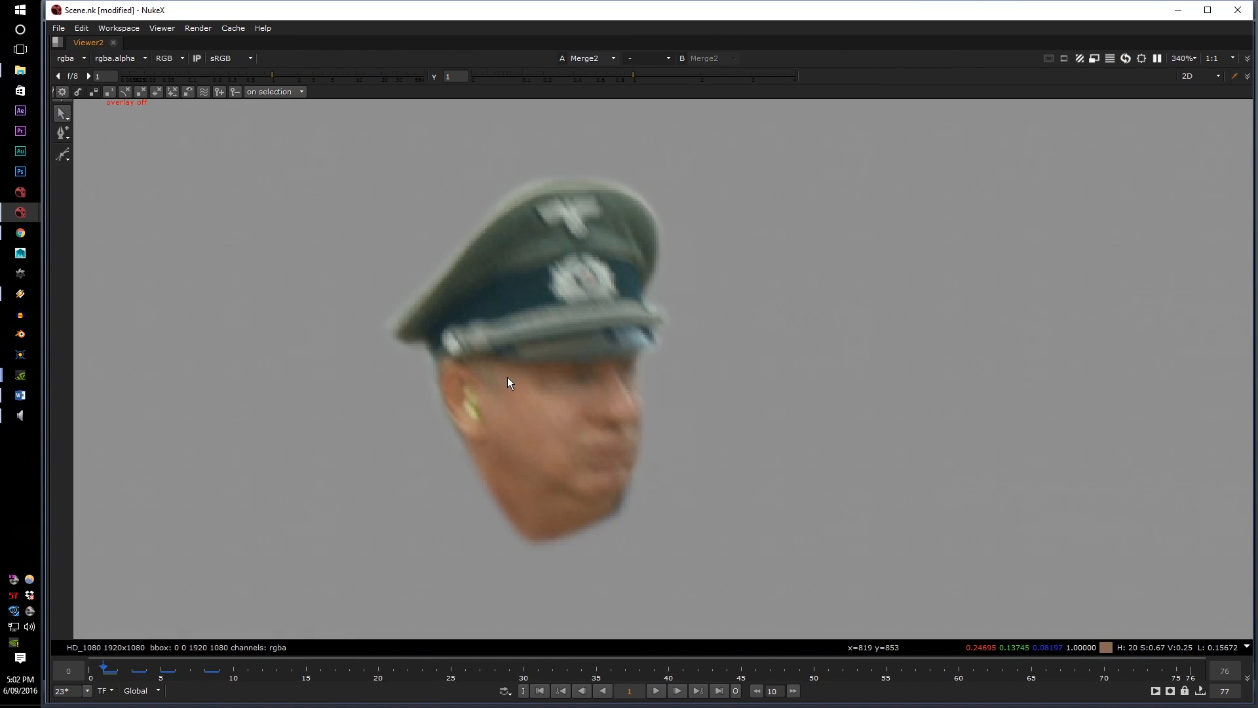
pyautogui.click(117, 665)
pyautogui.hotkey('ctrl', 'Left')
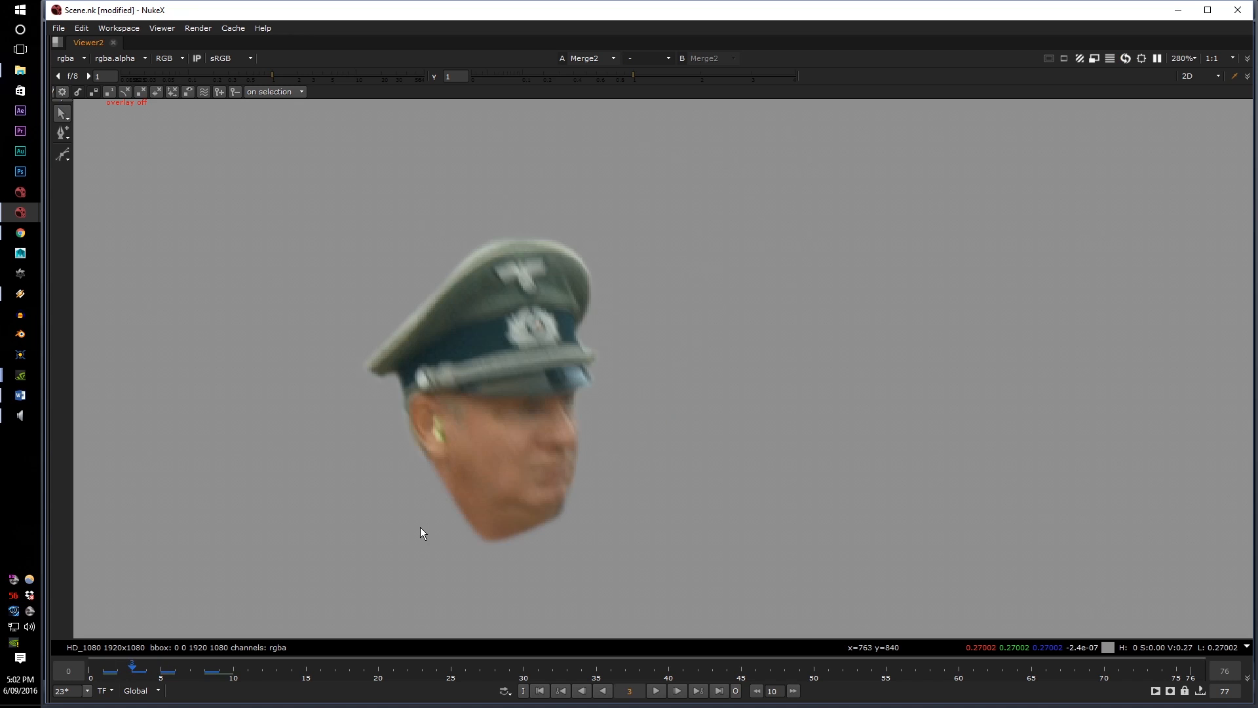
pyautogui.hotkey('ctrl', 'Right')
pyautogui.hotkey('ctrl', 'Right')
pyautogui.hotkey('ctrl', 'Left')
pyautogui.hotkey('ctrl', 'Left')
pyautogui.hotkey('ctrl', 'Right')
pyautogui.hotkey('ctrl', 'Right')
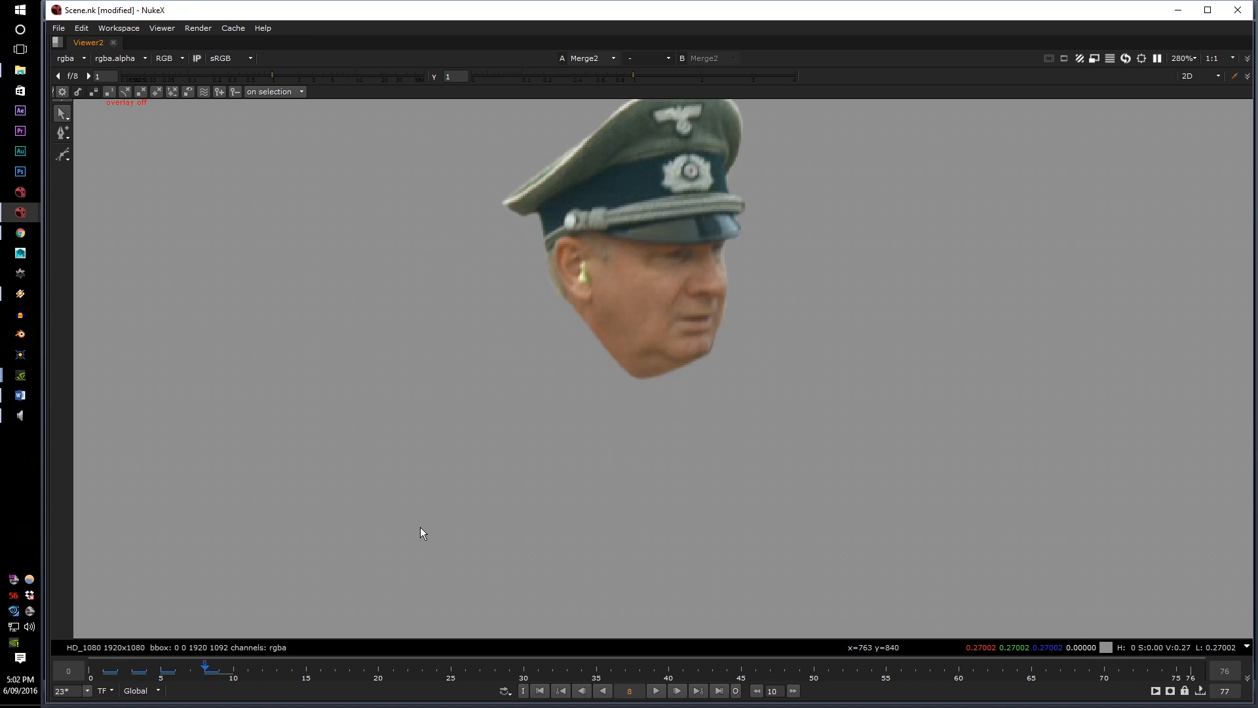
pyautogui.hotkey('ctrl', 'Left')
pyautogui.hotkey('ctrl', 'Left')
pyautogui.hotkey('ctrl', 'Right')
pyautogui.hotkey('ctrl', 'Right')
pyautogui.hotkey('ctrl', 'Left')
pyautogui.hotkey('ctrl', 'Left')
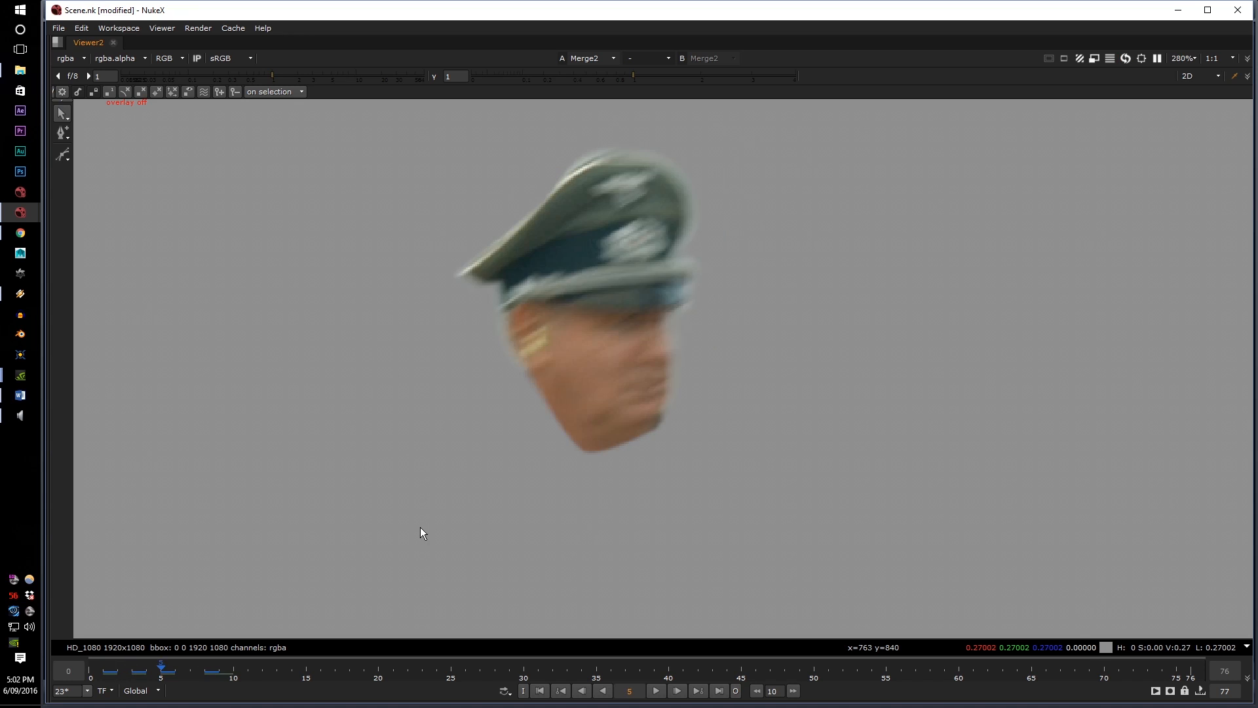
pyautogui.hotkey('ctrl', 'Right')
pyautogui.hotkey('ctrl', 'Right')
pyautogui.hotkey('ctrl', 'Left')
pyautogui.hotkey('ctrl', 'Left')
pyautogui.hotkey('ctrl', 'Right')
pyautogui.hotkey('ctrl', 'Right')
pyautogui.hotkey('ctrl', 'Left')
pyautogui.hotkey('ctrl', 'Left')
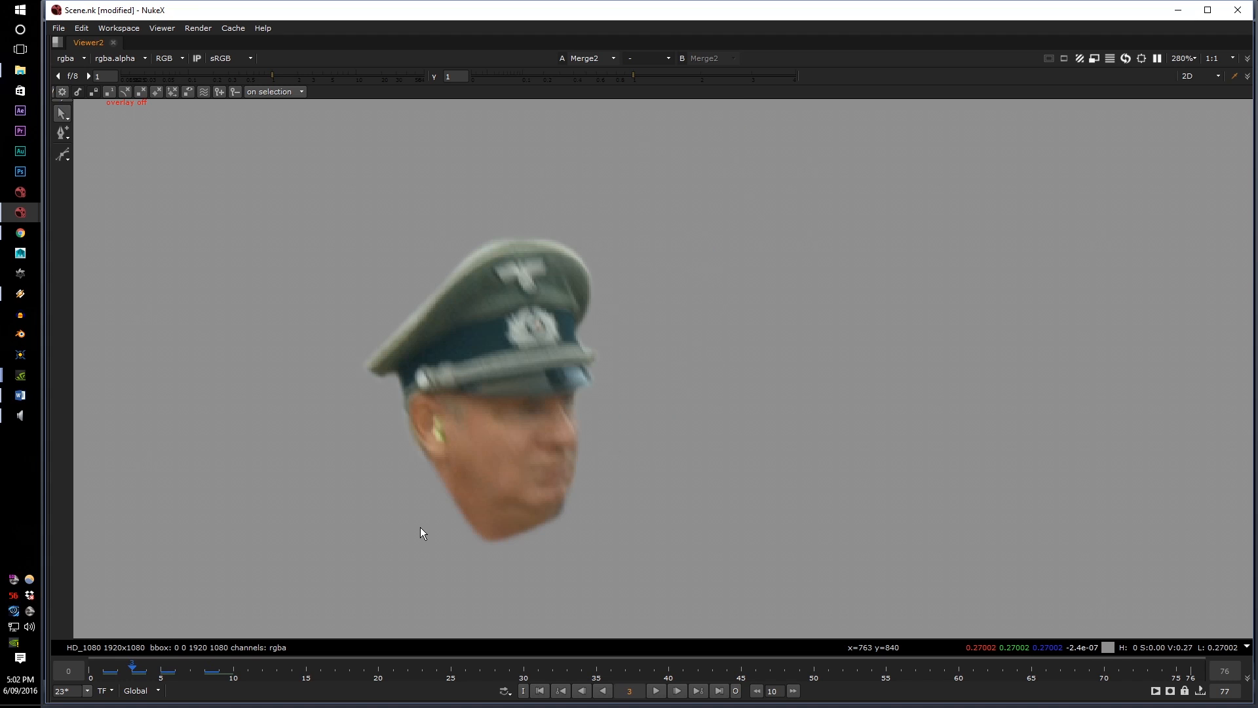
pyautogui.hotkey('ctrl', 'Right')
pyautogui.hotkey('ctrl', 'Right')
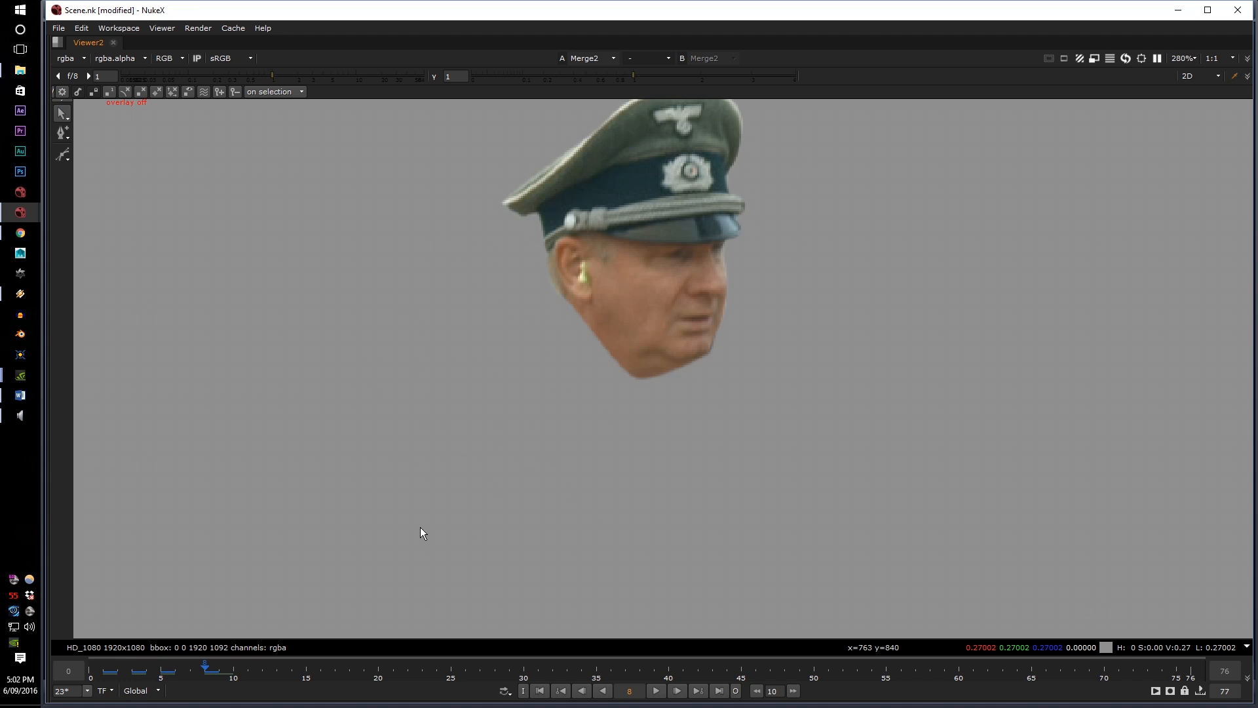
# Look at the cutout on last frame 76, return through the keyframes to frame 1, and scrub from frame 8 back to 5
pyautogui.hotkey('ctrl', 'Right')
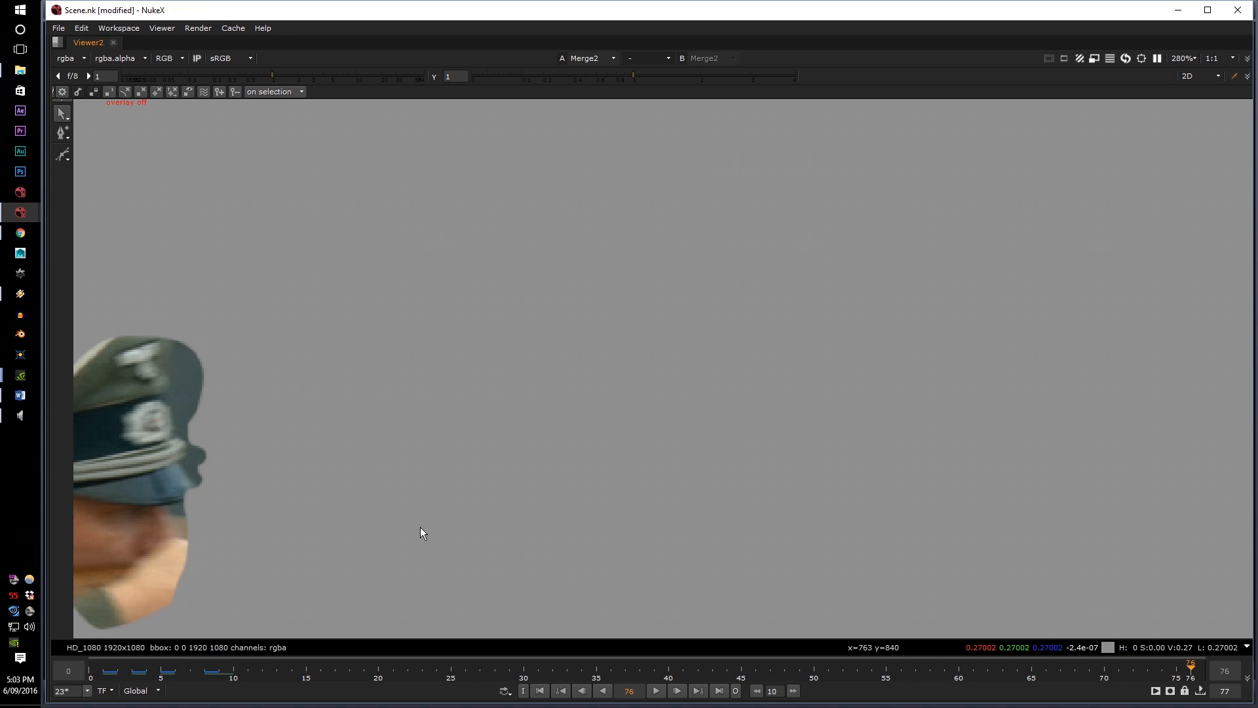
pyautogui.hotkey('ctrl', 'Left')
pyautogui.hotkey('ctrl', 'Left')
pyautogui.hotkey('ctrl', 'Left')
pyautogui.hotkey('ctrl', 'Left')
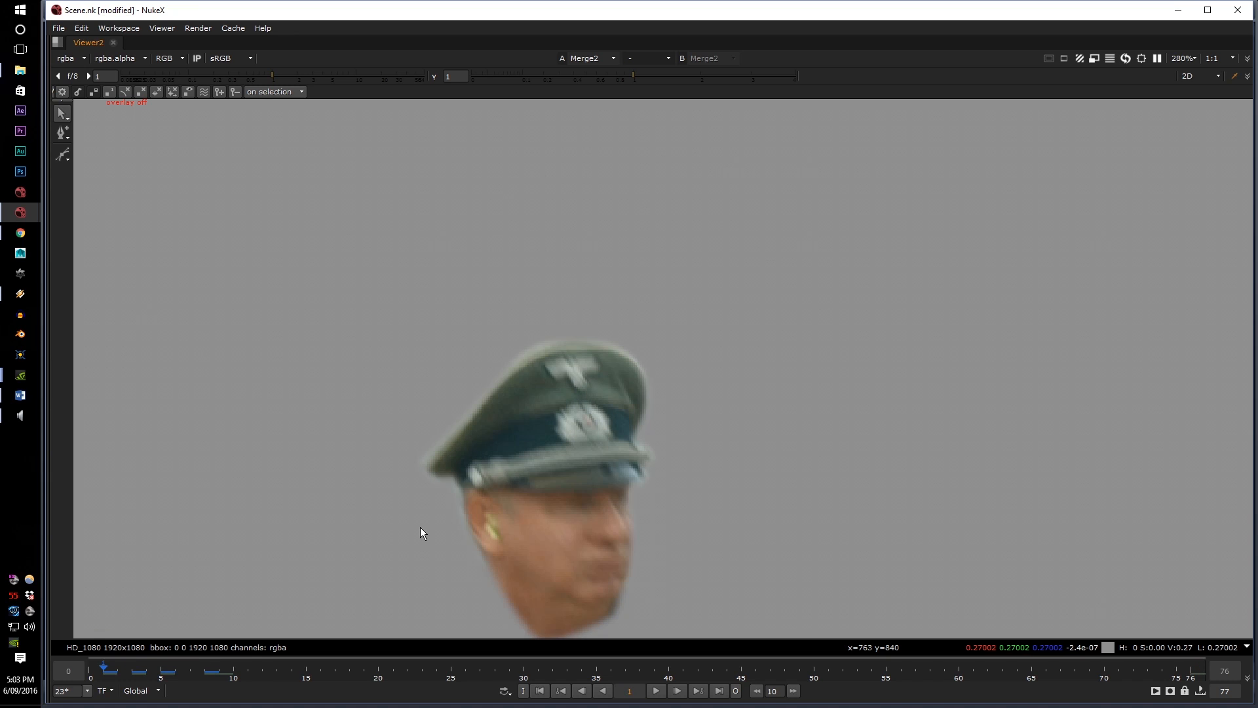
pyautogui.click(211, 679)
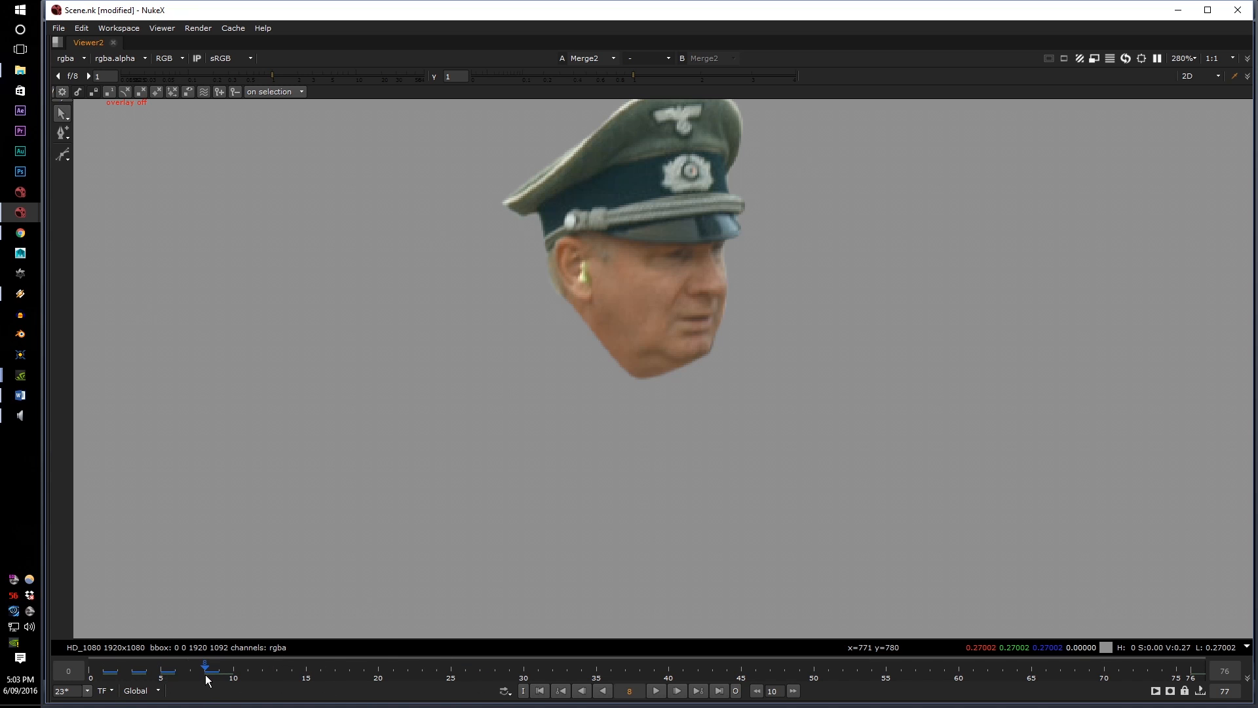
pyautogui.moveTo(205, 679); pyautogui.dragTo(152, 689)
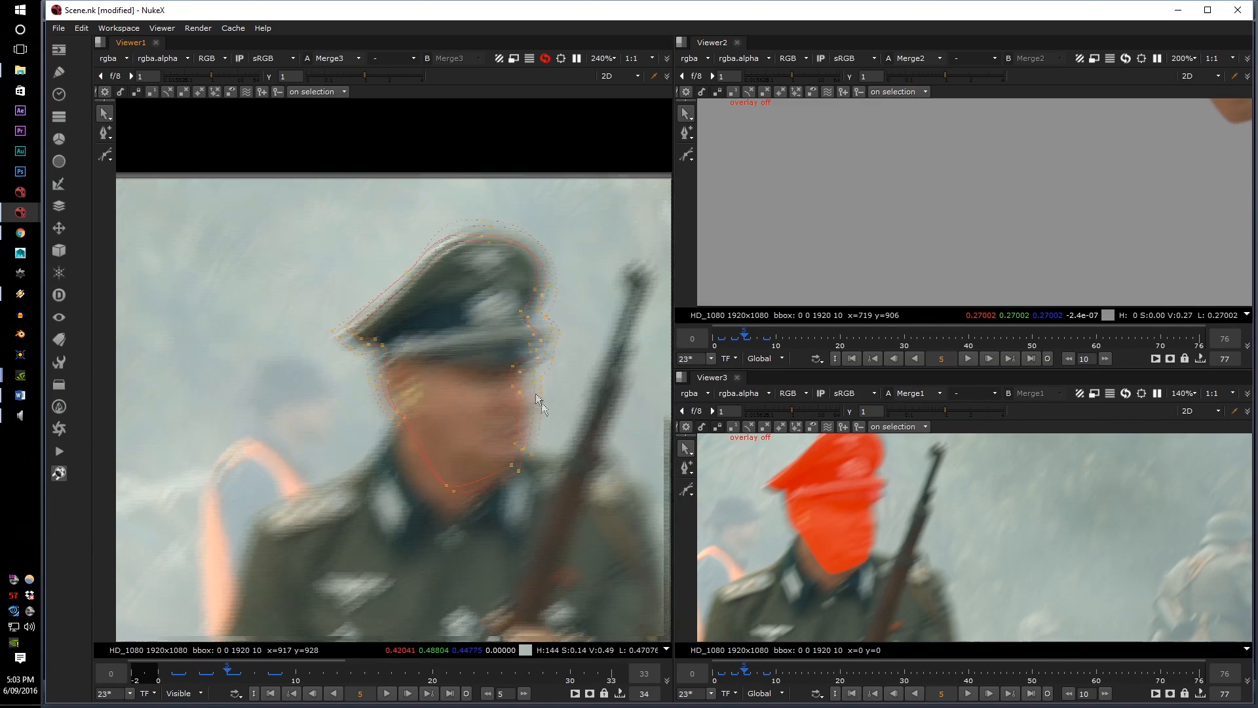
# Examine the head shape on frame 5 in the outline, grey and red viewers
pyautogui.moveTo(536, 395); pyautogui.dragTo(465, 334, button='middle')
pyautogui.scroll(-2, 1003, 475)
pyautogui.moveTo(990, 466); pyautogui.dragTo(887, 517, button='middle')
pyautogui.scroll(-4, 934, 198)
pyautogui.moveTo(933, 198); pyautogui.dragTo(852, 263, button='middle')
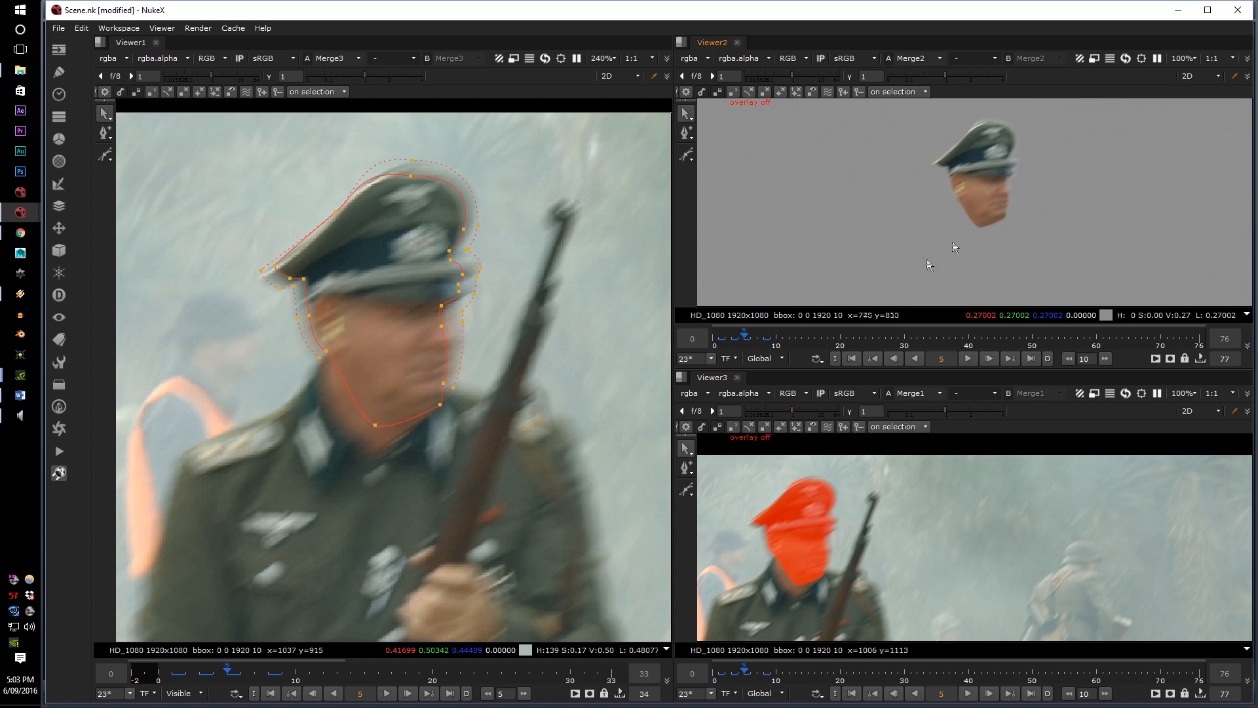
pyautogui.scroll(4, 967, 222)
pyautogui.scroll(2, 568, 361)
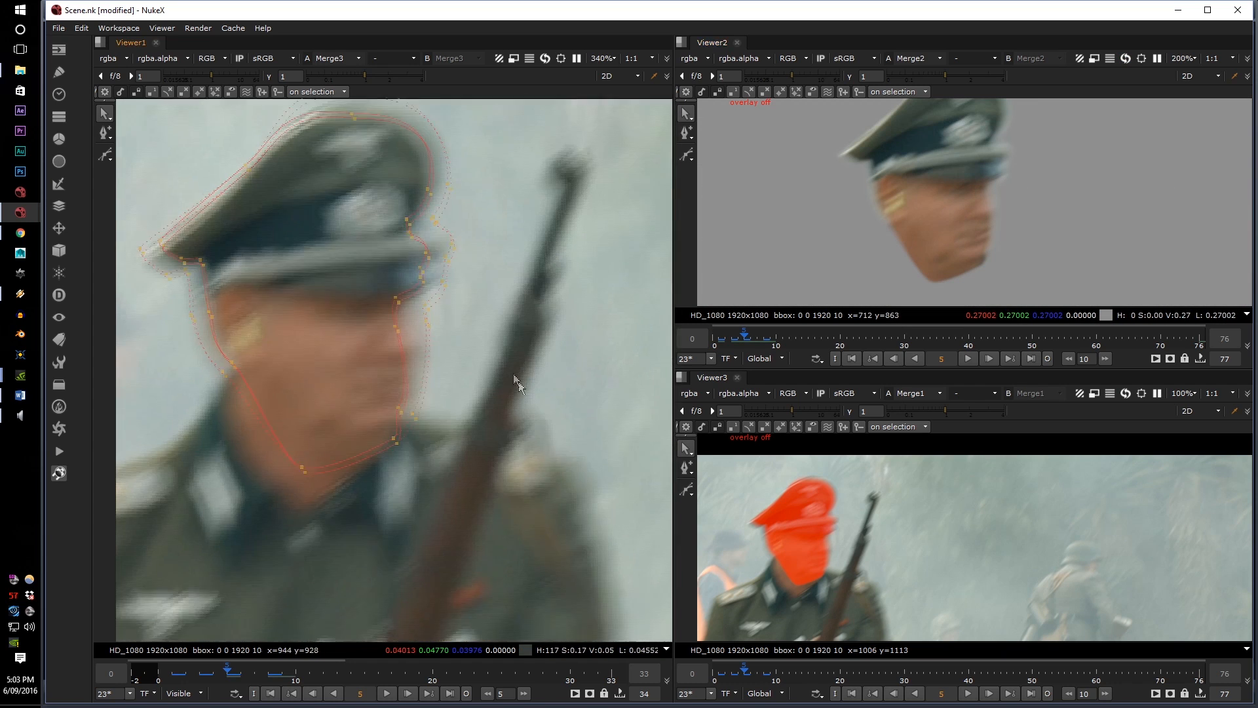
pyautogui.moveTo(516, 378); pyautogui.dragTo(595, 431, button='middle')
pyautogui.scroll(-2, 852, 504)
pyautogui.moveTo(843, 521); pyautogui.dragTo(841, 497, button='middle')
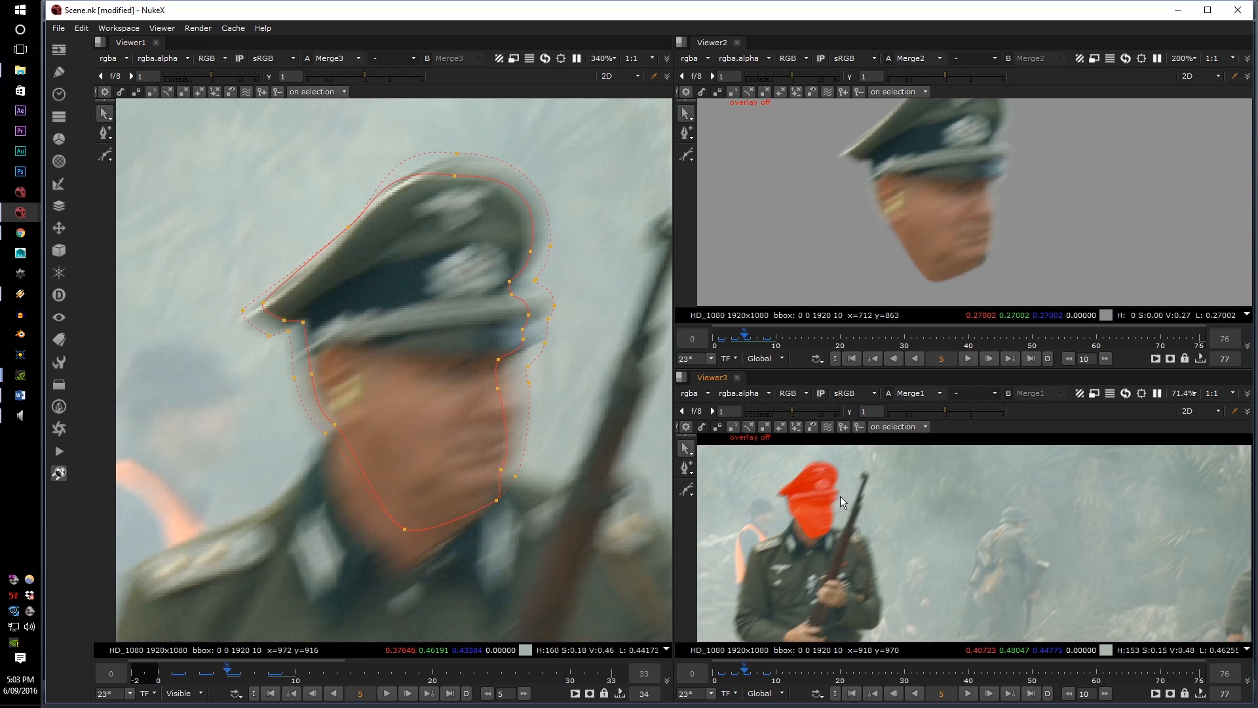
# Step frame by frame between frames 8 and 2 to review the outline on the in-between frames
pyautogui.press('Left')
pyautogui.press('Left')
pyautogui.press('Right')
pyautogui.press('Right')
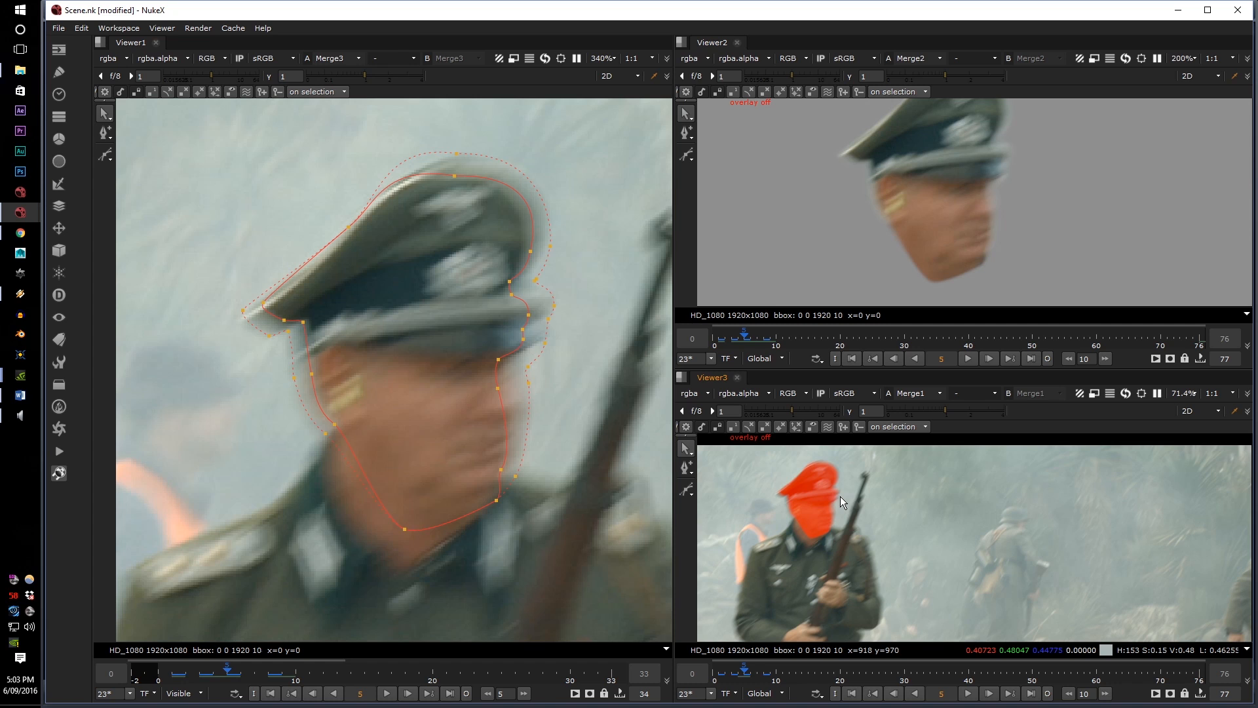
pyautogui.press('Right')
pyautogui.press('Right')
pyautogui.press('Left')
pyautogui.press('Left')
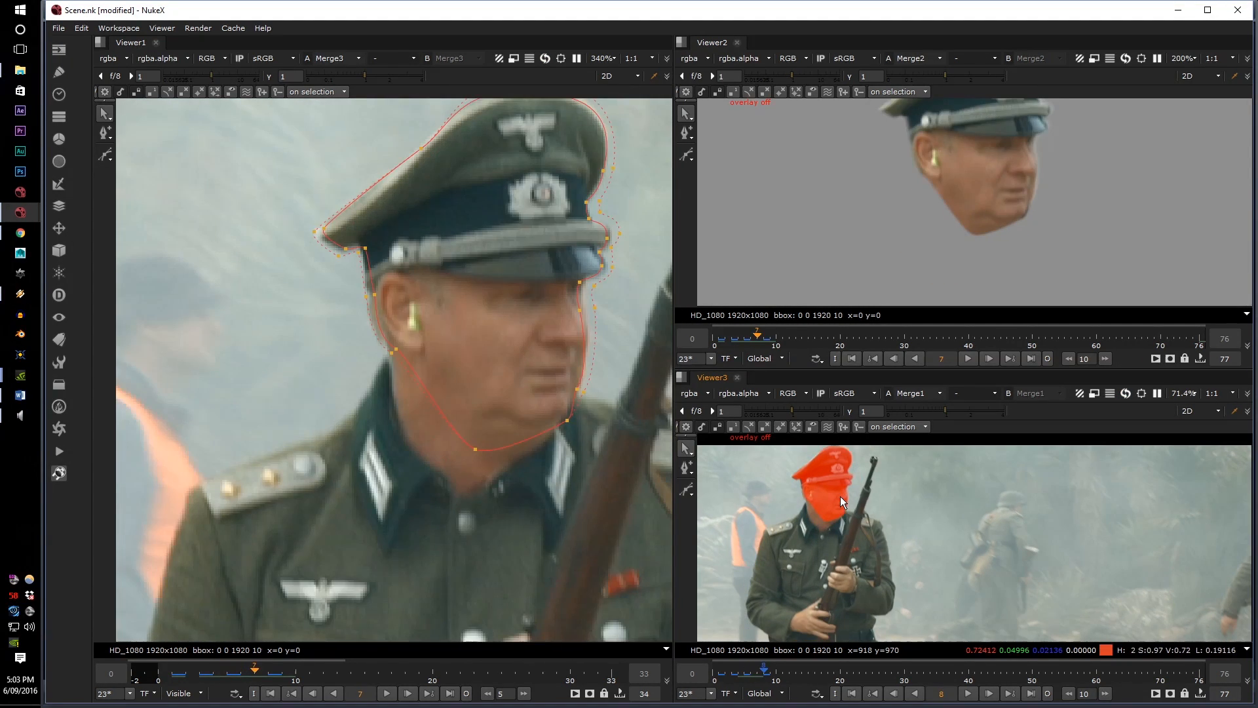
pyautogui.press('Left')
pyautogui.press('Left')
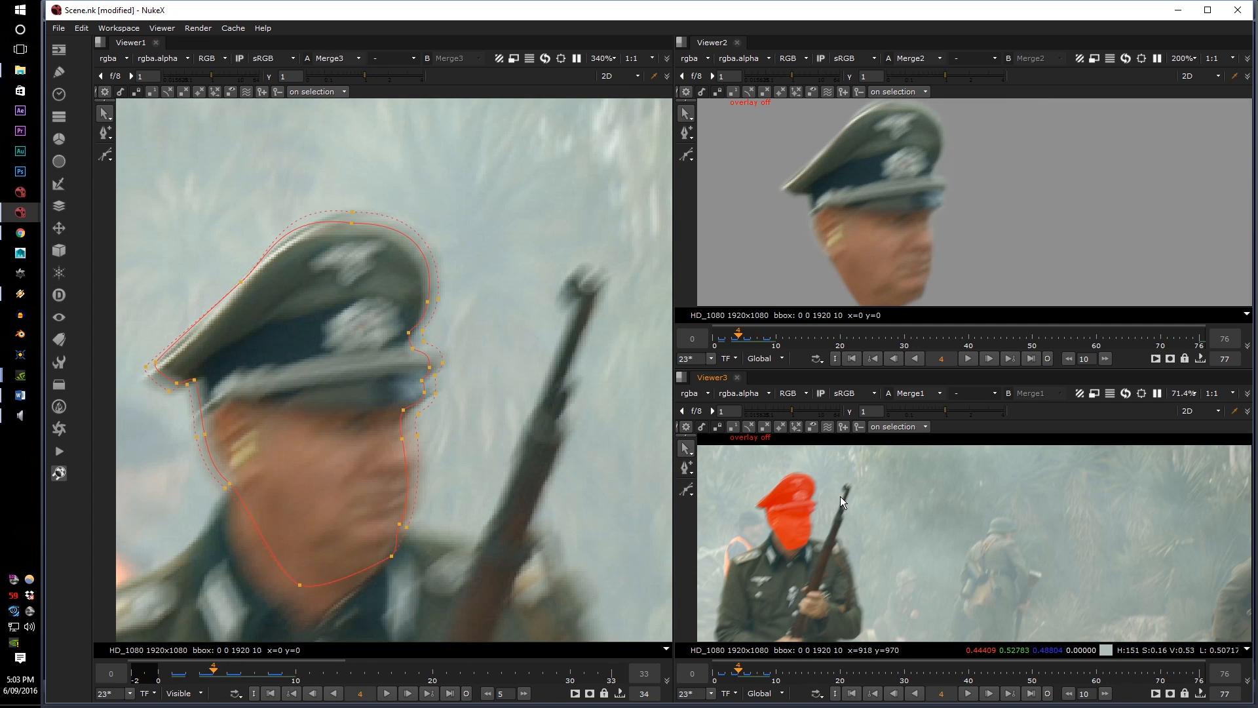
pyautogui.press('Left')
pyautogui.press('Left')
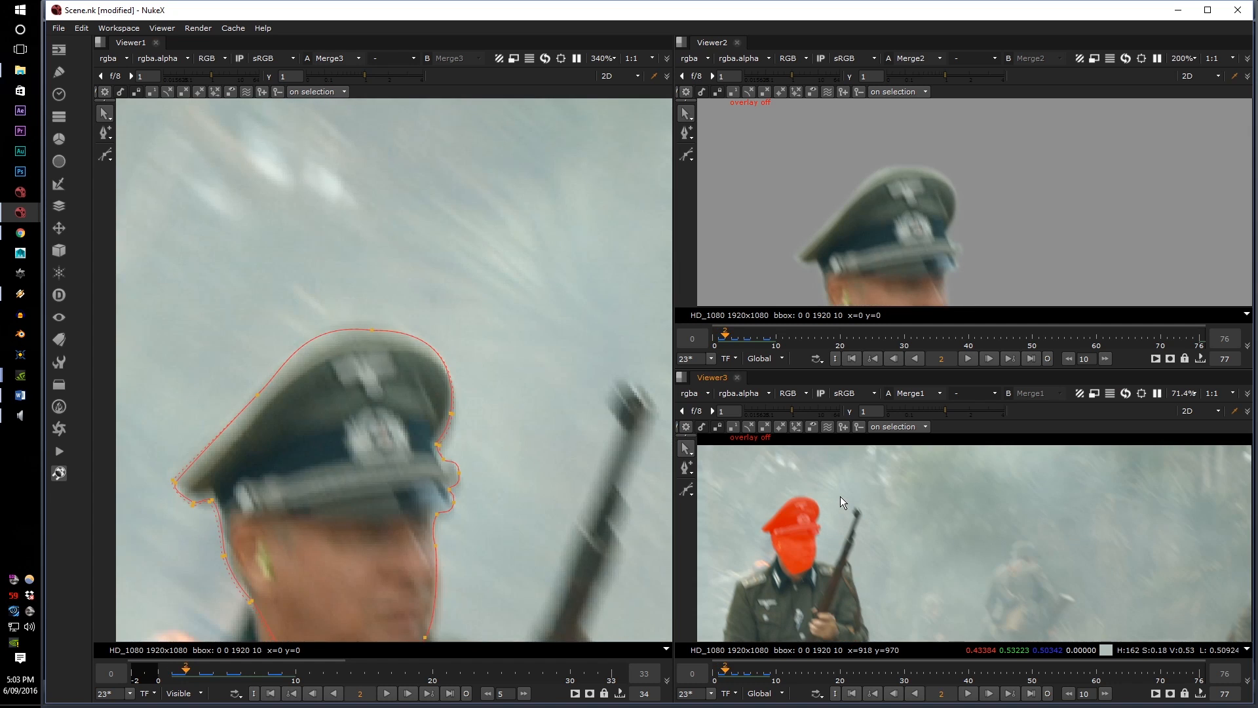
# Select the whole head shape on frame 2 and shift it slightly forward and up to fit the head
pyautogui.moveTo(623, 603); pyautogui.dragTo(651, 478, button='middle')
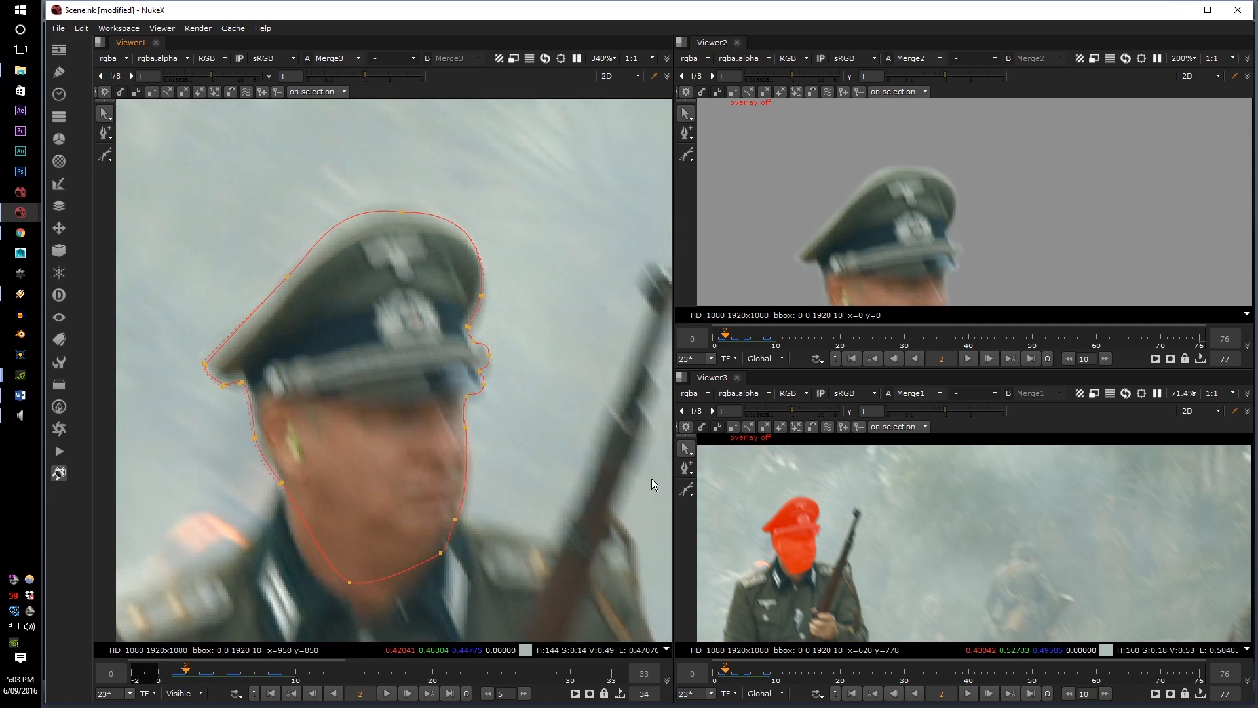
pyautogui.moveTo(478, 363); pyautogui.dragTo(554, 332, button='middle')
pyautogui.scroll(-1, 852, 213)
pyautogui.moveTo(866, 208); pyautogui.dragTo(868, 155, button='middle')
pyautogui.scroll(5, 806, 520)
pyautogui.moveTo(776, 525); pyautogui.dragTo(831, 501, button='middle')
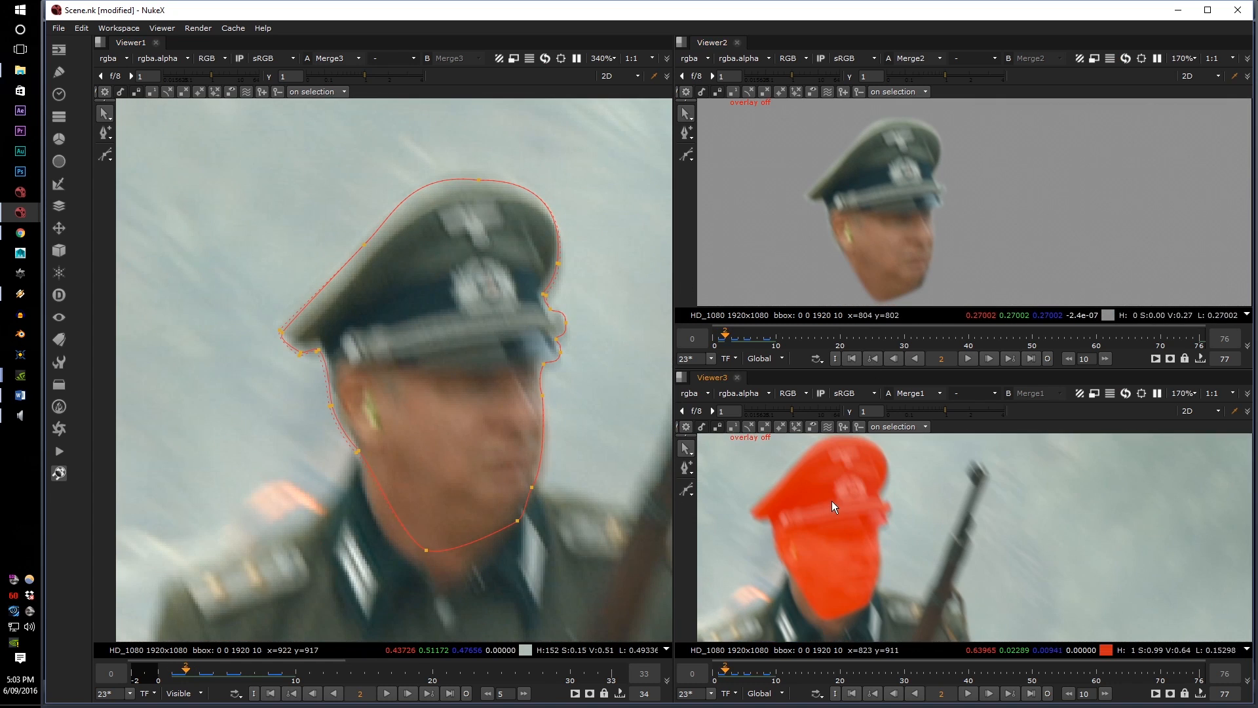
pyautogui.moveTo(267, 575); pyautogui.dragTo(643, 110)
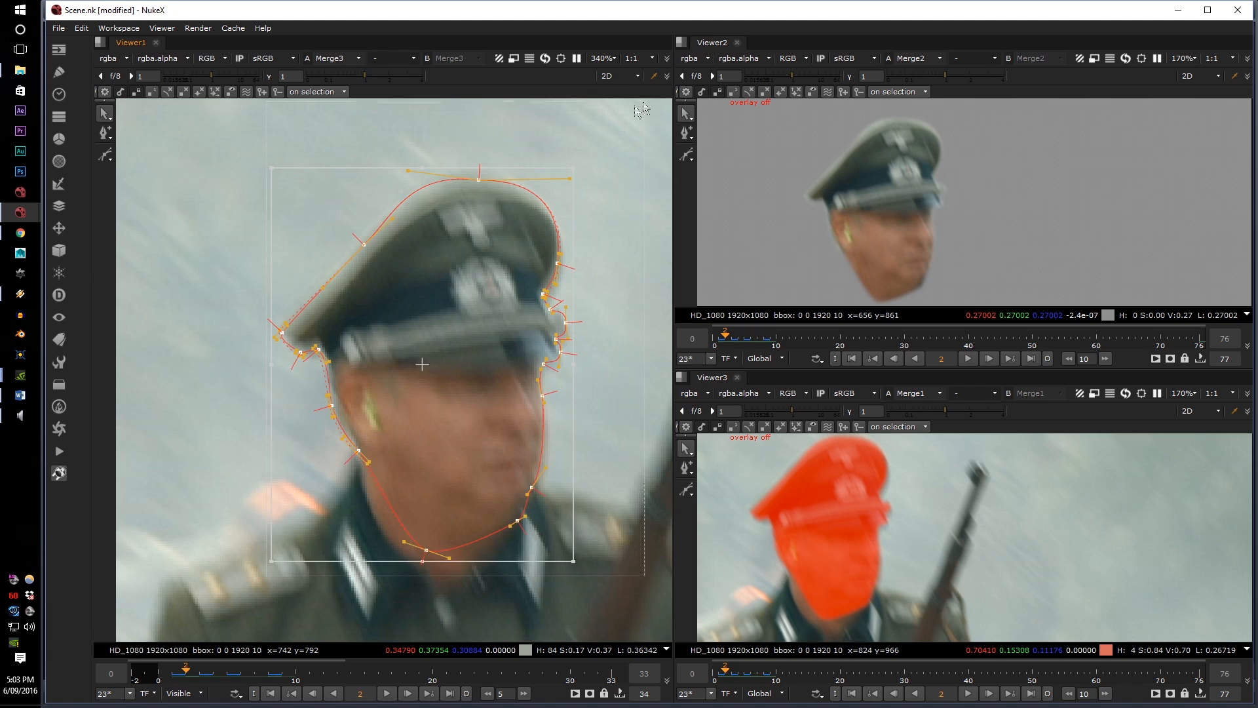
pyautogui.moveTo(458, 288); pyautogui.dragTo(464, 289)
pyautogui.click(260, 304)
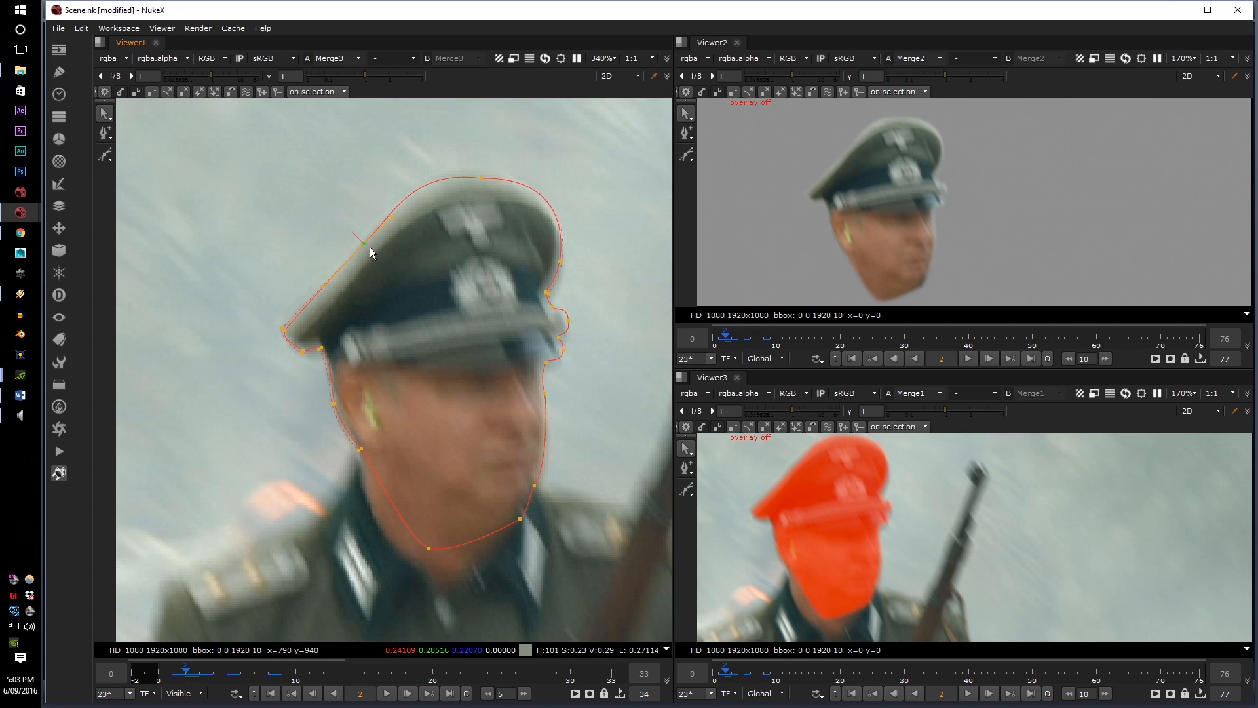
# Select the cap's top point and examine the head's matte edges on frame 2 in the grey and red viewers
pyautogui.click(484, 179)
pyautogui.scroll(8, 908, 179)
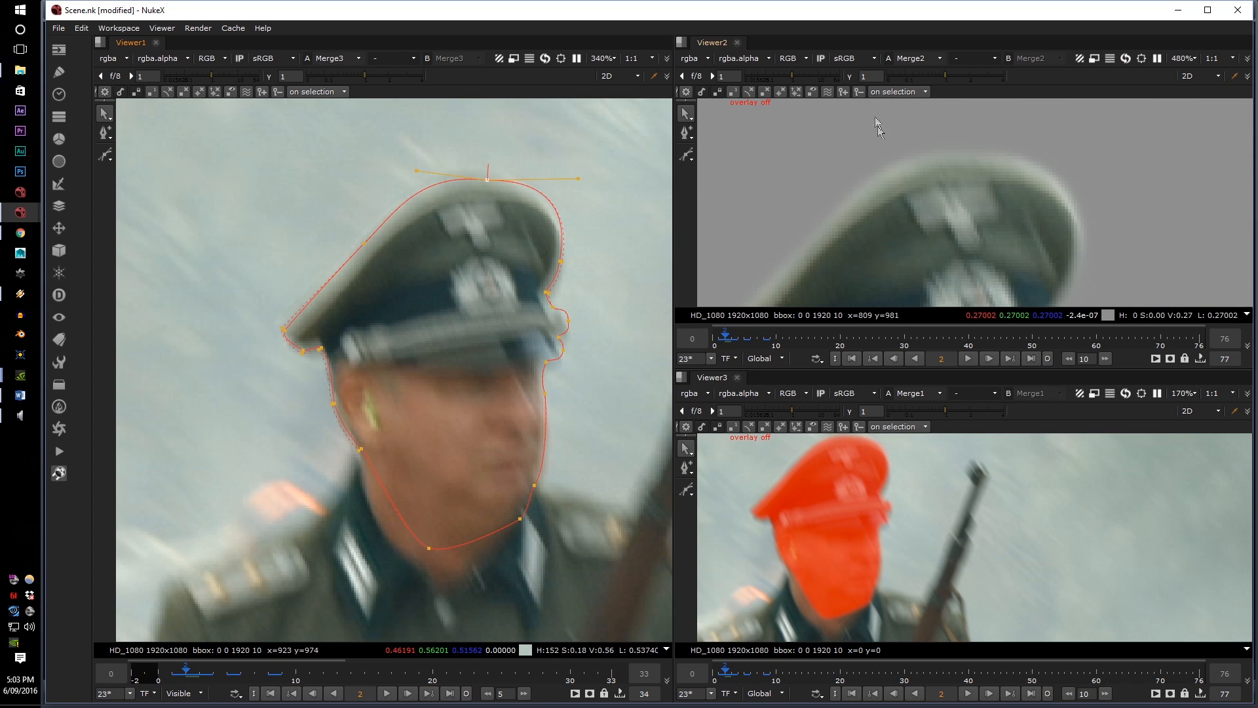
pyautogui.scroll(5, 812, 524)
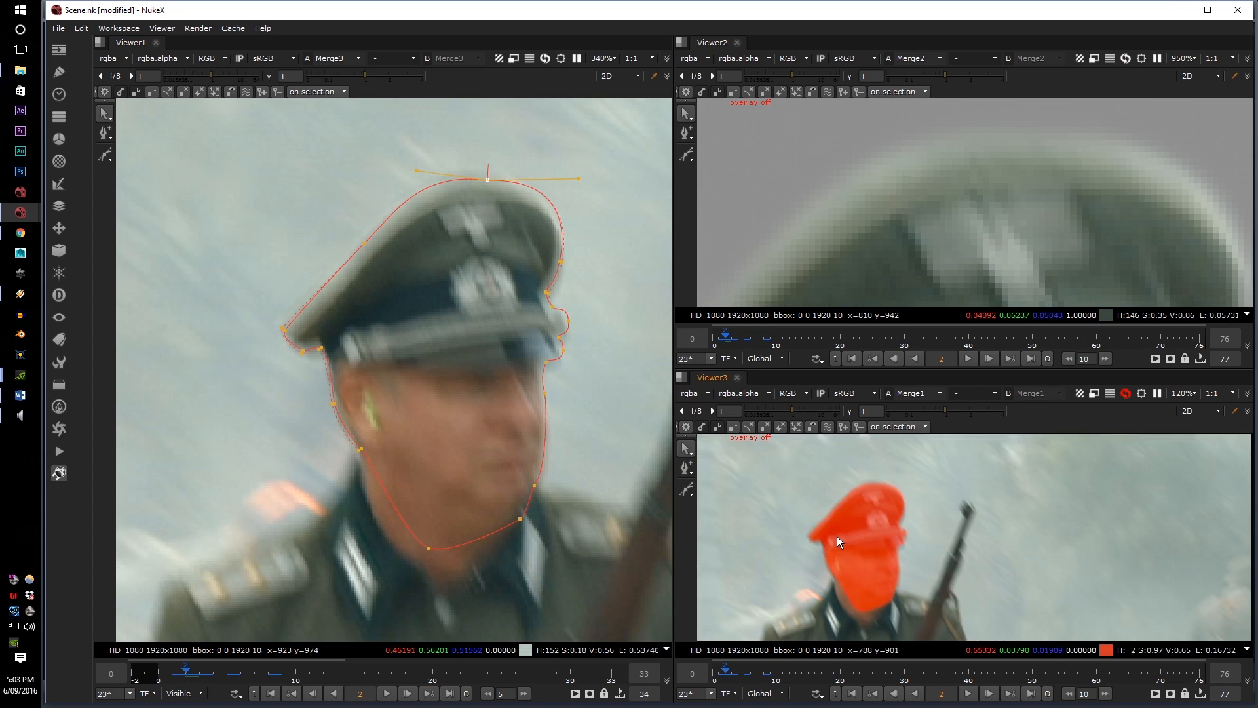
pyautogui.moveTo(784, 530); pyautogui.dragTo(789, 522, button='middle')
pyautogui.scroll(-5, 876, 208)
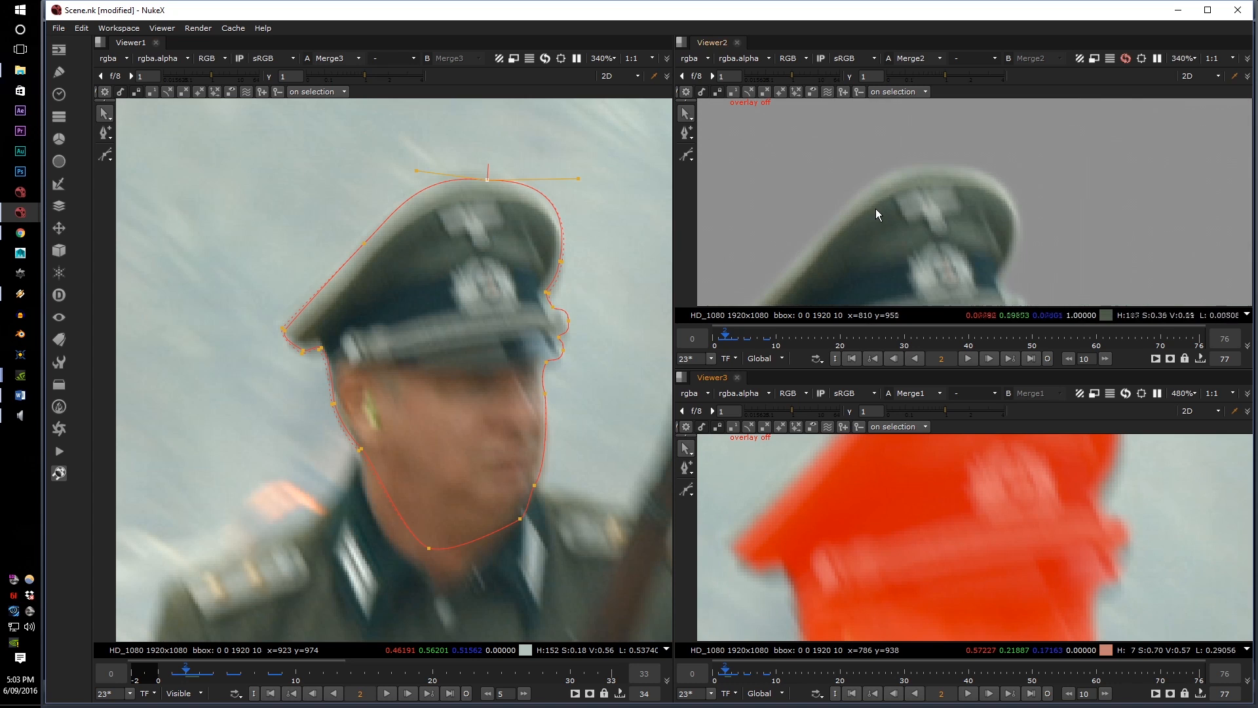
pyautogui.moveTo(875, 209); pyautogui.dragTo(912, 148, button='middle')
pyautogui.moveTo(823, 505); pyautogui.dragTo(834, 466, button='middle')
pyautogui.moveTo(398, 433); pyautogui.dragTo(387, 333, button='middle')
pyautogui.scroll(-4, 858, 519)
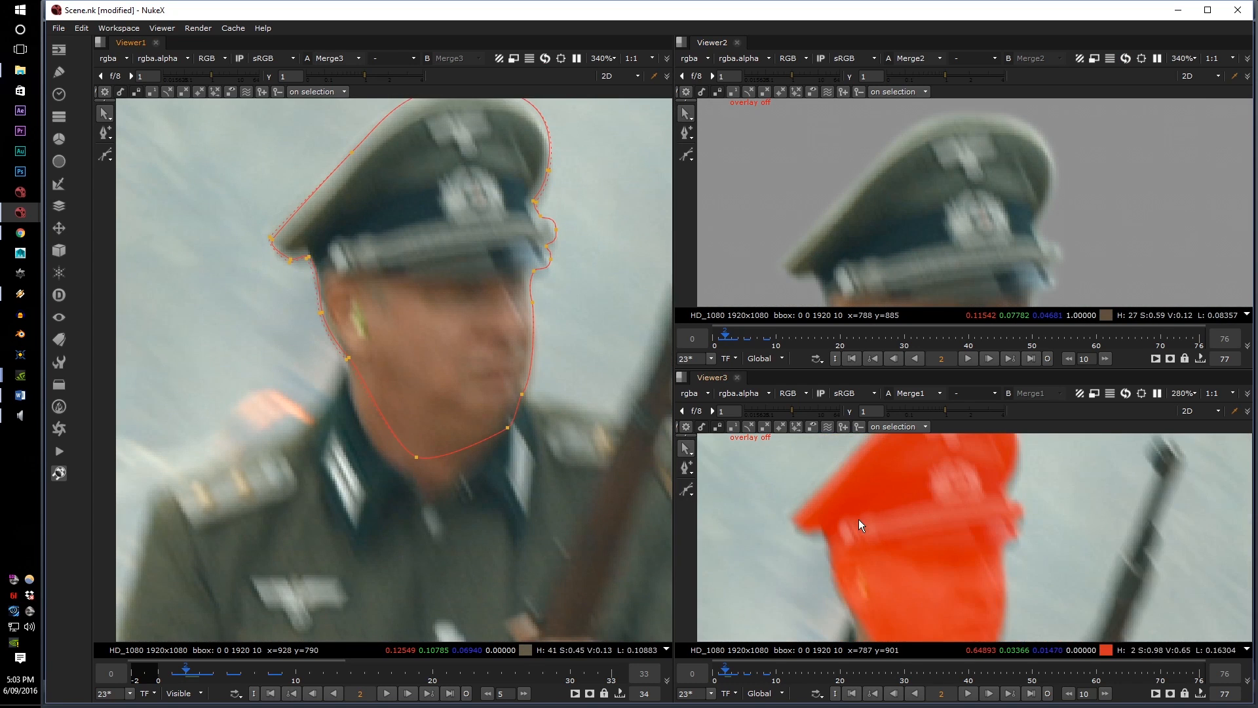
pyautogui.moveTo(904, 127); pyautogui.dragTo(899, 81, button='middle')
pyautogui.scroll(4, 855, 551)
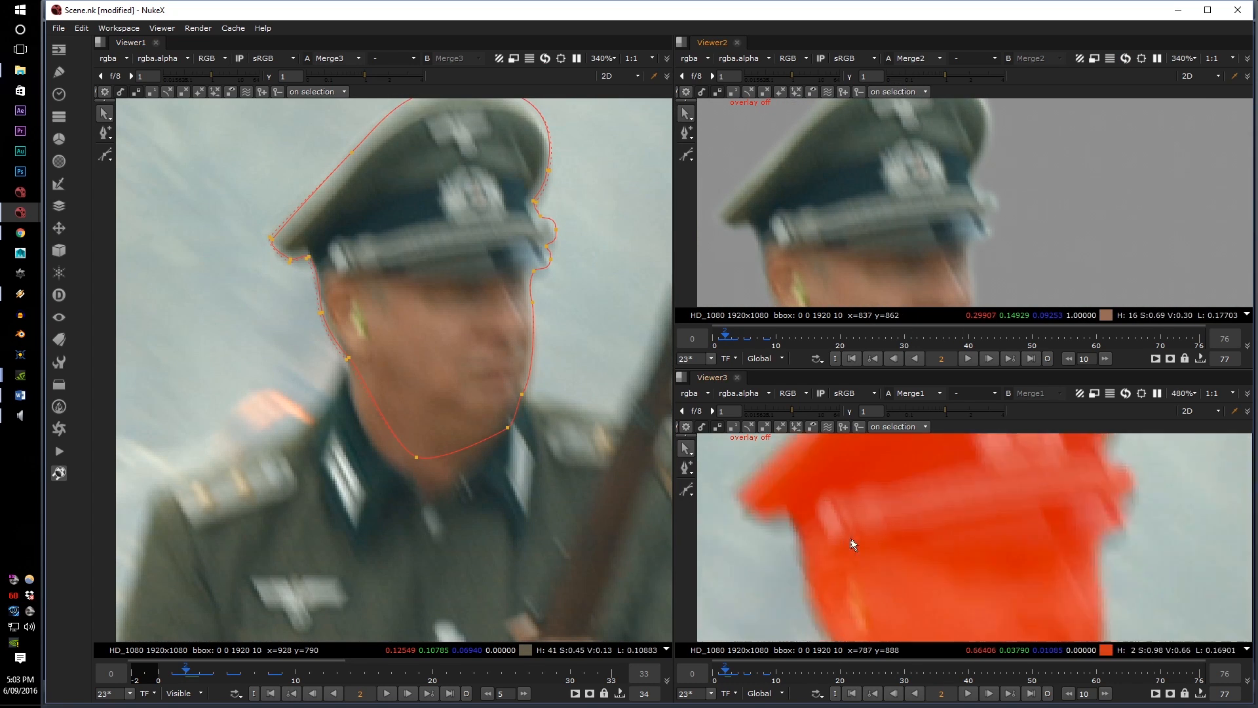
pyautogui.scroll(3, 238, 352)
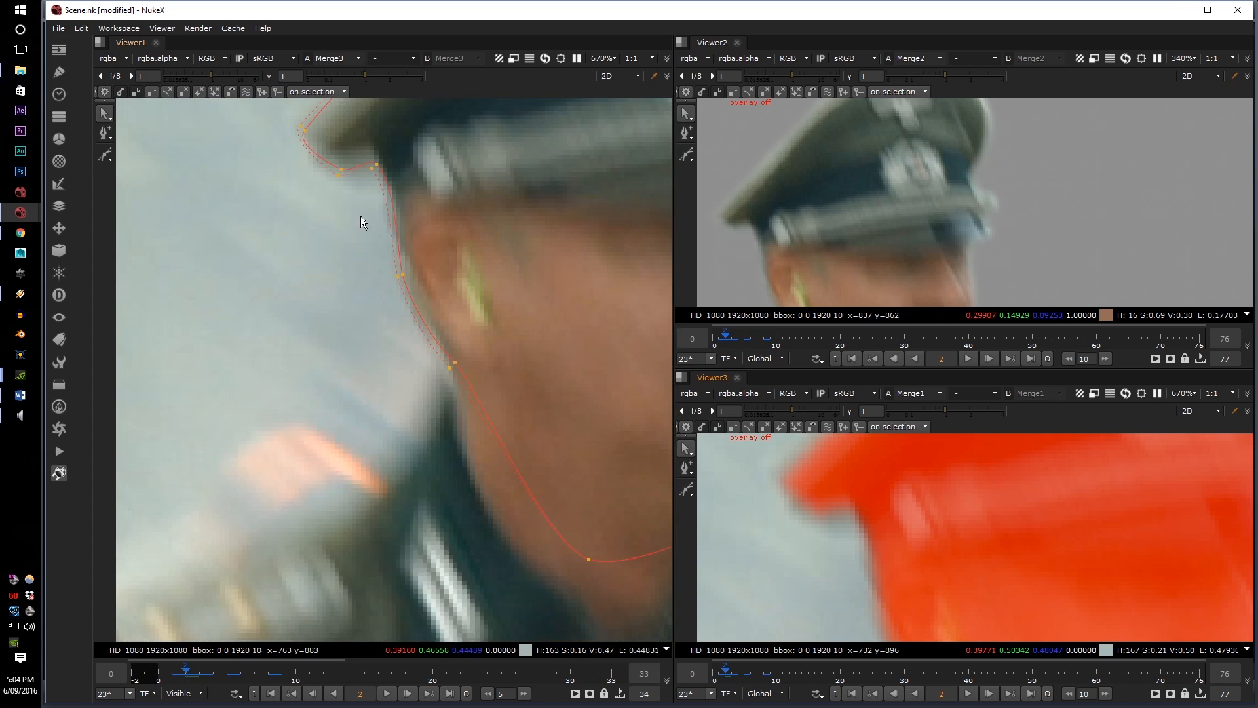
# Feather the two points beneath the cap's rear edge outward on frame 2 and pull the rear tip's feather slightly outward
pyautogui.moveTo(360, 215); pyautogui.dragTo(374, 389, button='middle')
pyautogui.moveTo(332, 386); pyautogui.dragTo(430, 316)
pyautogui.scroll(4, 373, 345)
pyautogui.press('e')
pyautogui.press('e')
pyautogui.press('e')
pyautogui.press('e')
pyautogui.press('e')
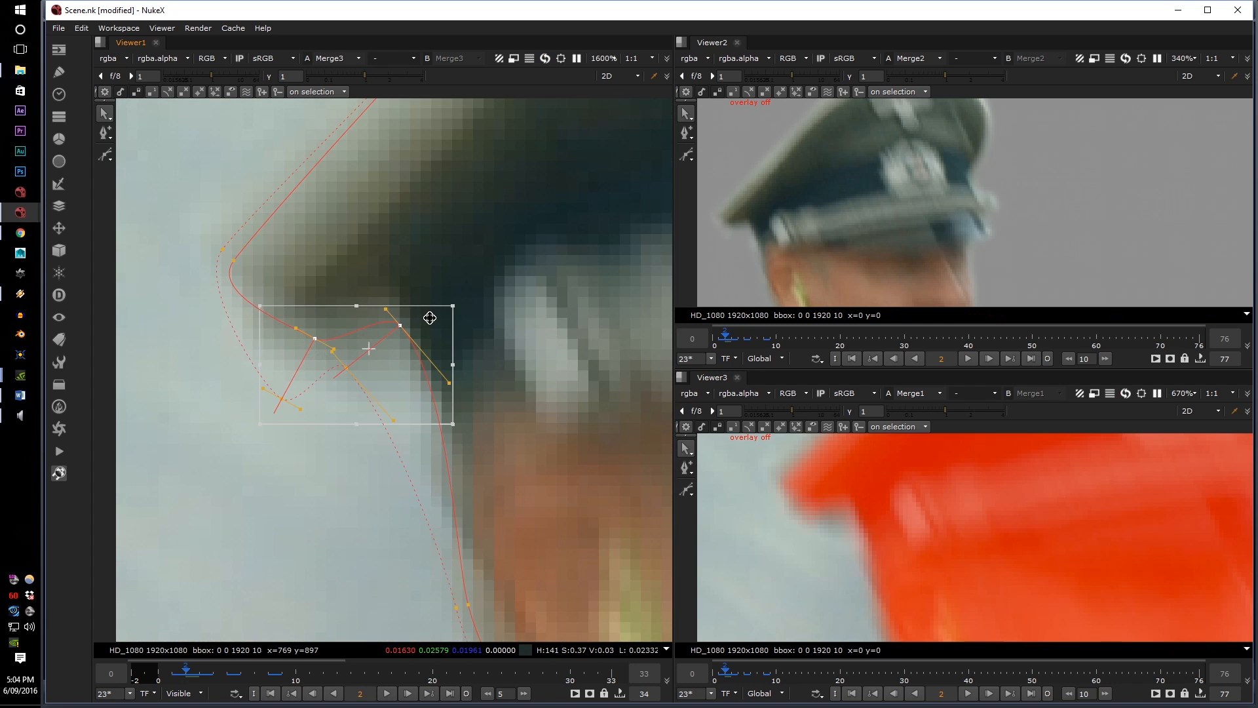
pyautogui.moveTo(539, 345); pyautogui.dragTo(509, 356)
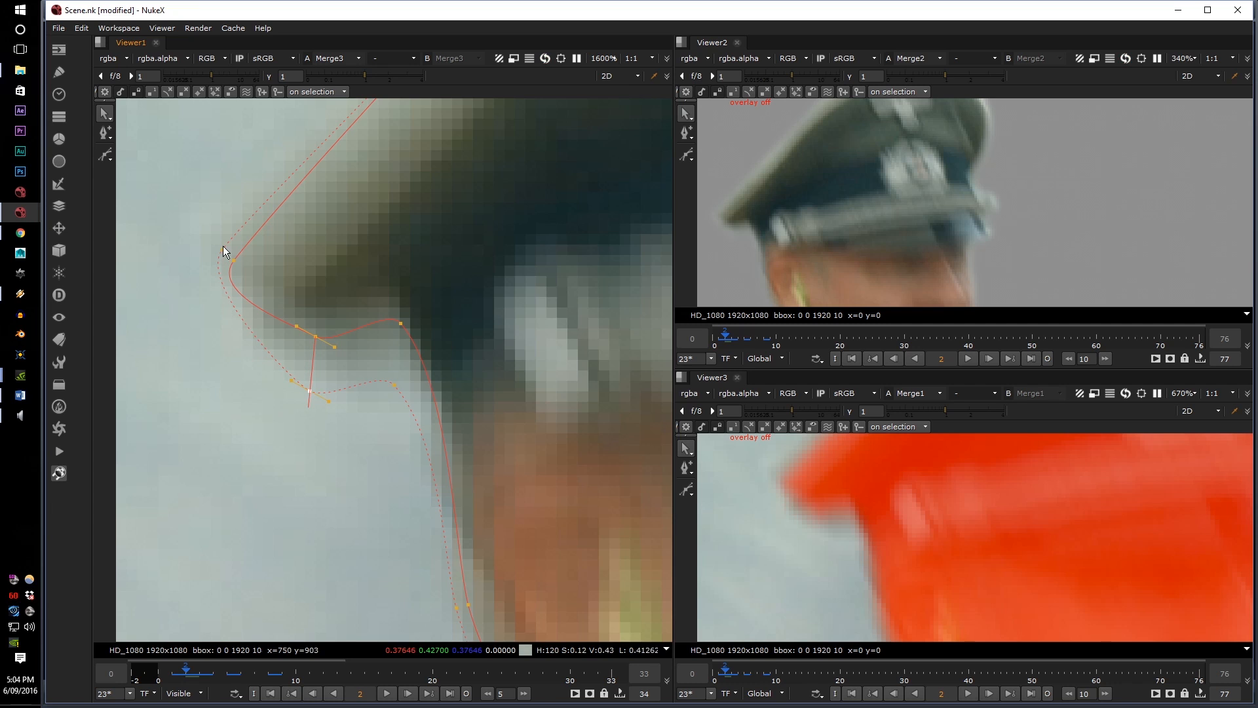
pyautogui.moveTo(223, 249); pyautogui.dragTo(215, 246)
# Select the two outline points beside and below the ear on frame 2 and shift them slightly down
pyautogui.scroll(-7, 1033, 562)
pyautogui.moveTo(971, 590); pyautogui.dragTo(902, 540, button='middle')
pyautogui.scroll(5, 901, 540)
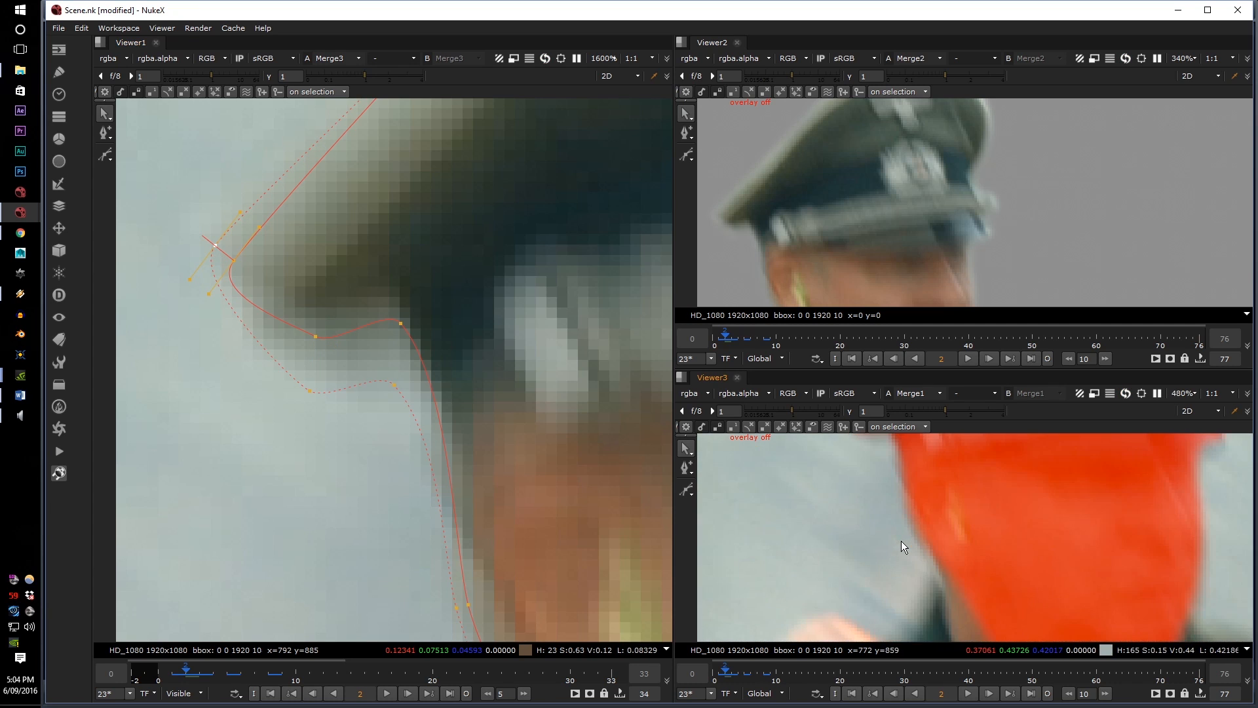
pyautogui.scroll(-3, 737, 526)
pyautogui.scroll(-1, 561, 514)
pyautogui.moveTo(562, 514); pyautogui.dragTo(478, 406, button='middle')
pyautogui.scroll(-3, 393, 567)
pyautogui.moveTo(393, 567); pyautogui.dragTo(346, 387, button='middle')
pyautogui.moveTo(307, 541); pyautogui.dragTo(469, 312)
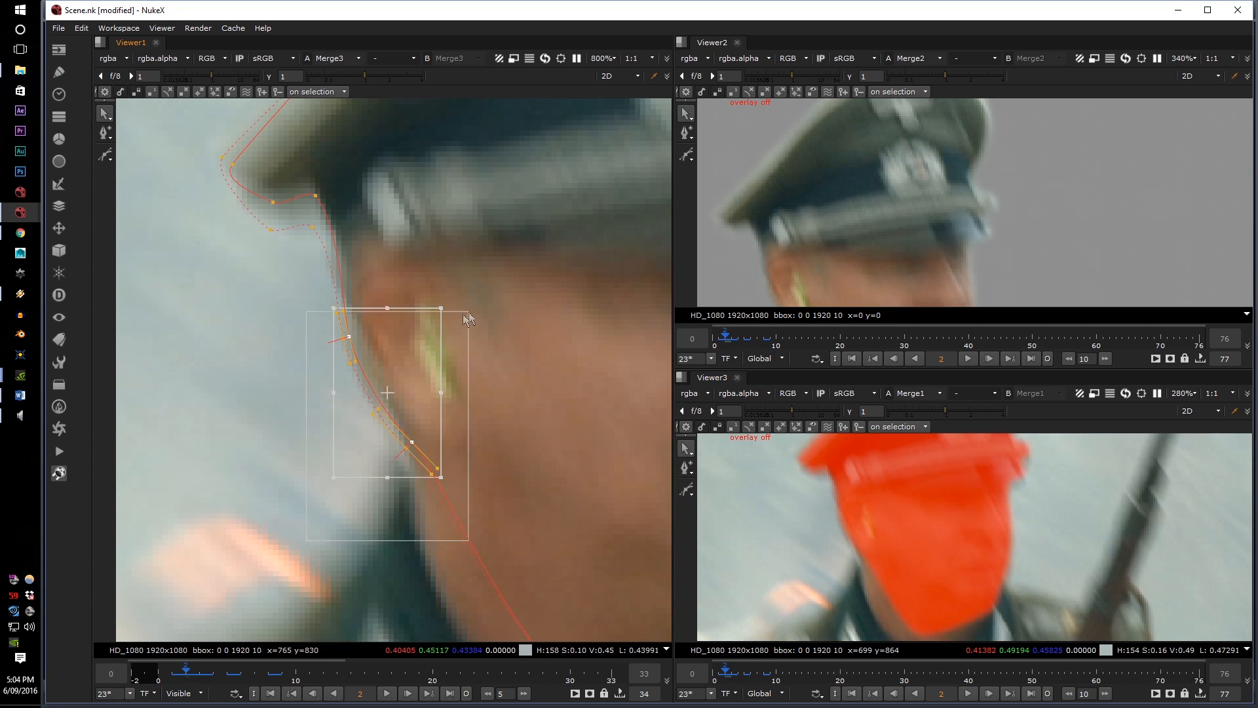
pyautogui.moveTo(413, 345); pyautogui.dragTo(413, 351)
# Select the outline points around the front of the visor on frame 2 and shift them slightly inward toward the cap
pyautogui.scroll(3, 944, 576)
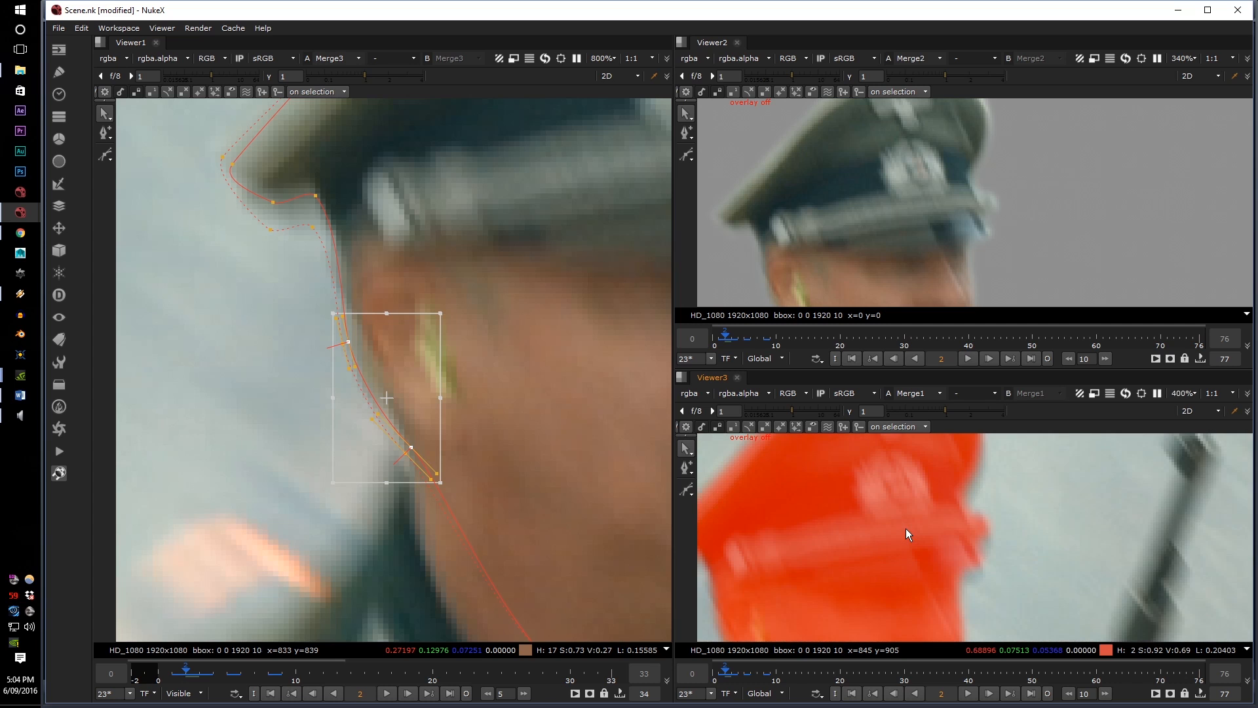
pyautogui.moveTo(581, 424); pyautogui.dragTo(203, 459, button='middle')
pyautogui.moveTo(443, 340); pyautogui.dragTo(446, 415, button='middle')
pyautogui.moveTo(417, 468); pyautogui.dragTo(585, 211)
pyautogui.moveTo(486, 288); pyautogui.dragTo(478, 291)
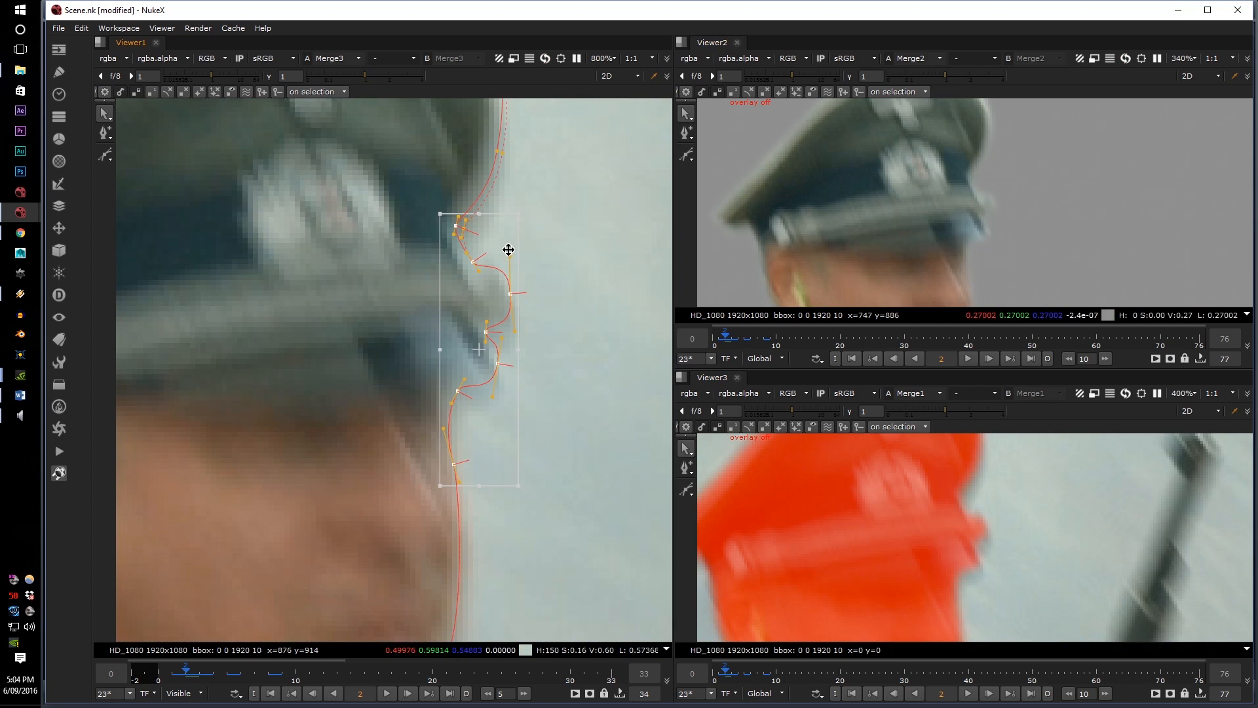
pyautogui.click(586, 241)
# Tighten the outline at the notch above the visor, the cap's front side and its crown, and extend the feather outward there
pyautogui.moveTo(585, 241); pyautogui.dragTo(567, 305, button='middle')
pyautogui.moveTo(444, 297); pyautogui.dragTo(435, 295)
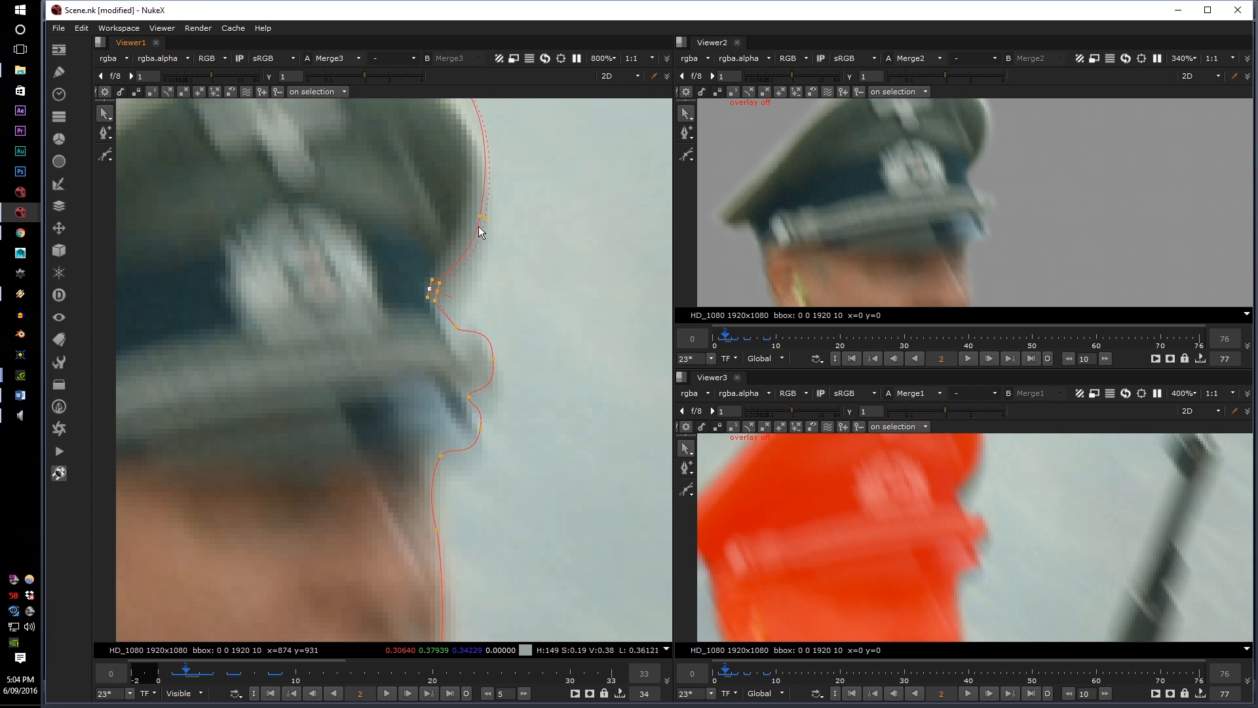
pyautogui.moveTo(466, 213); pyautogui.dragTo(464, 210)
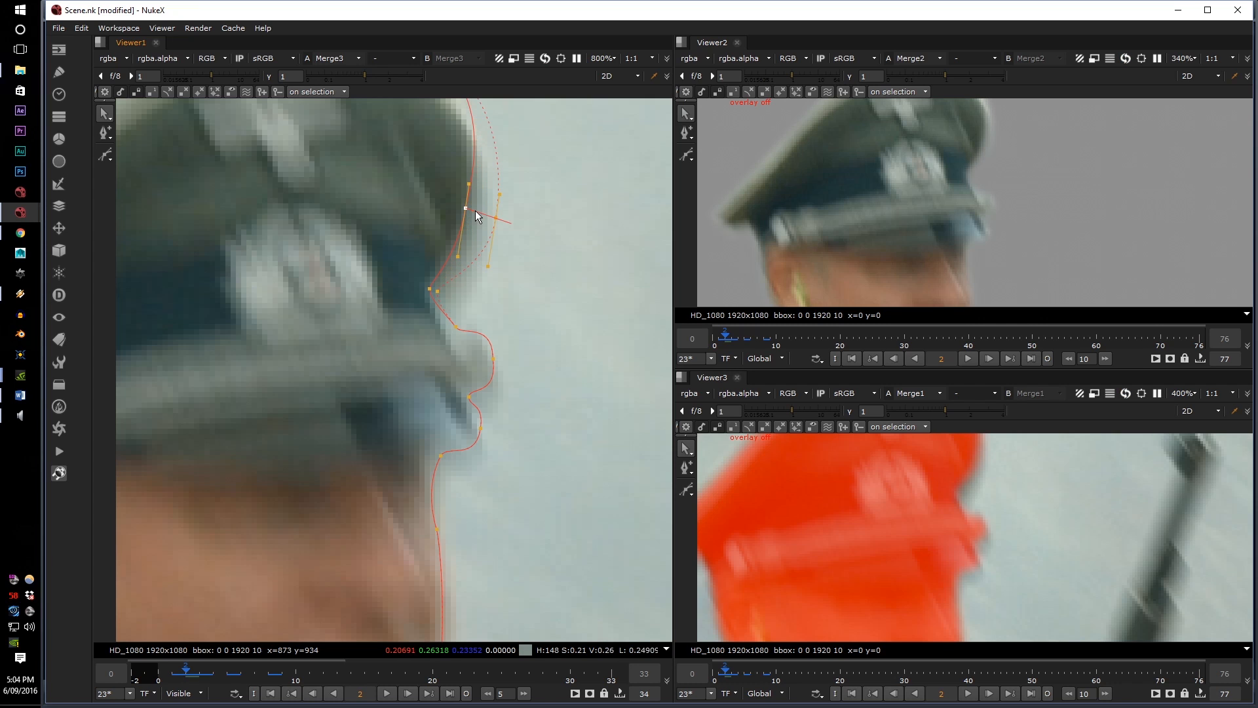
pyautogui.click(440, 297)
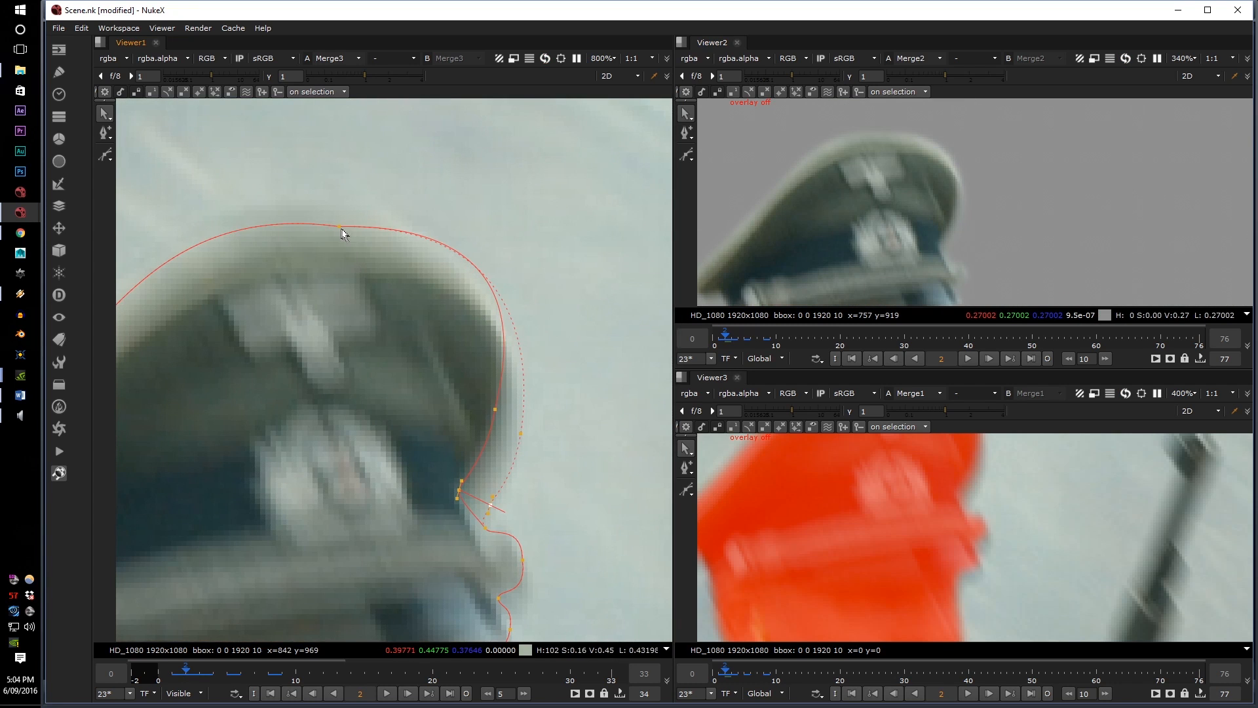
pyautogui.moveTo(331, 232)
pyautogui.mouseDown()
pyautogui.moveTo(323, 218)
pyautogui.moveTo(316, 233)
pyautogui.moveTo(323, 222)
pyautogui.mouseUp()
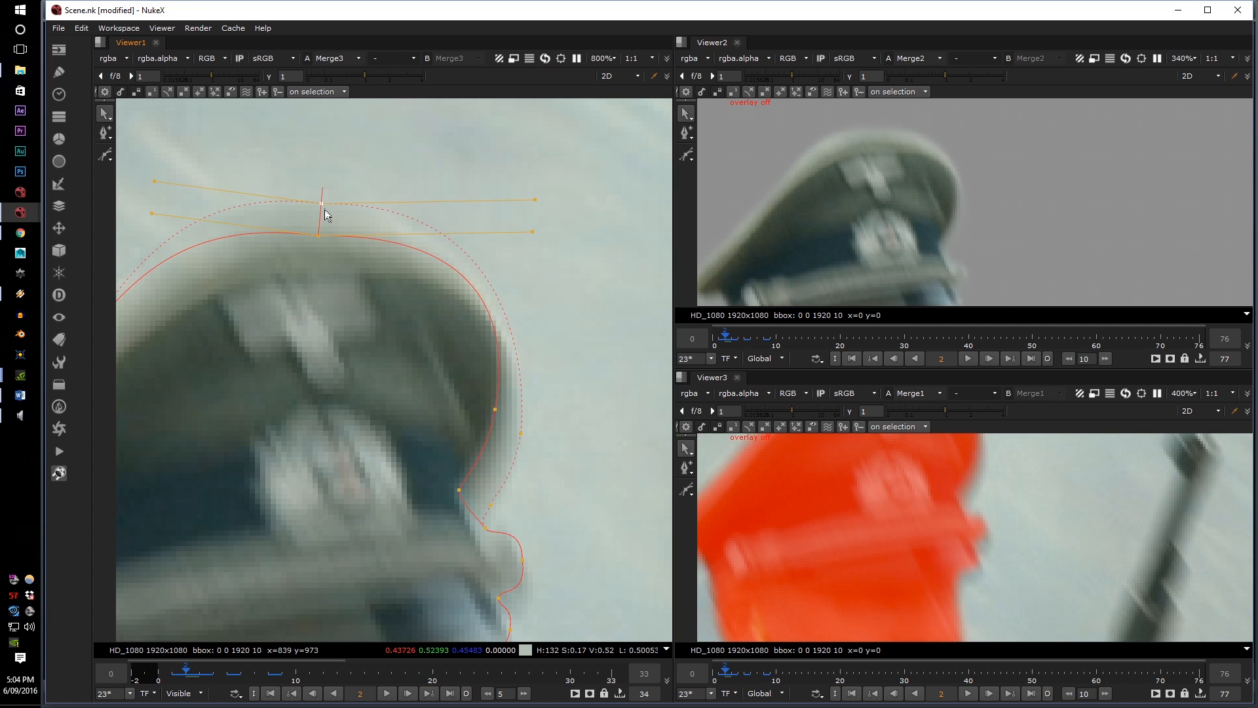
pyautogui.moveTo(325, 208); pyautogui.dragTo(324, 230, button='middle')
# Examine the cap's edges on frame 1 in the red and grey viewers
pyautogui.scroll(-3, 976, 534)
pyautogui.moveTo(995, 546); pyautogui.dragTo(1045, 552, button='middle')
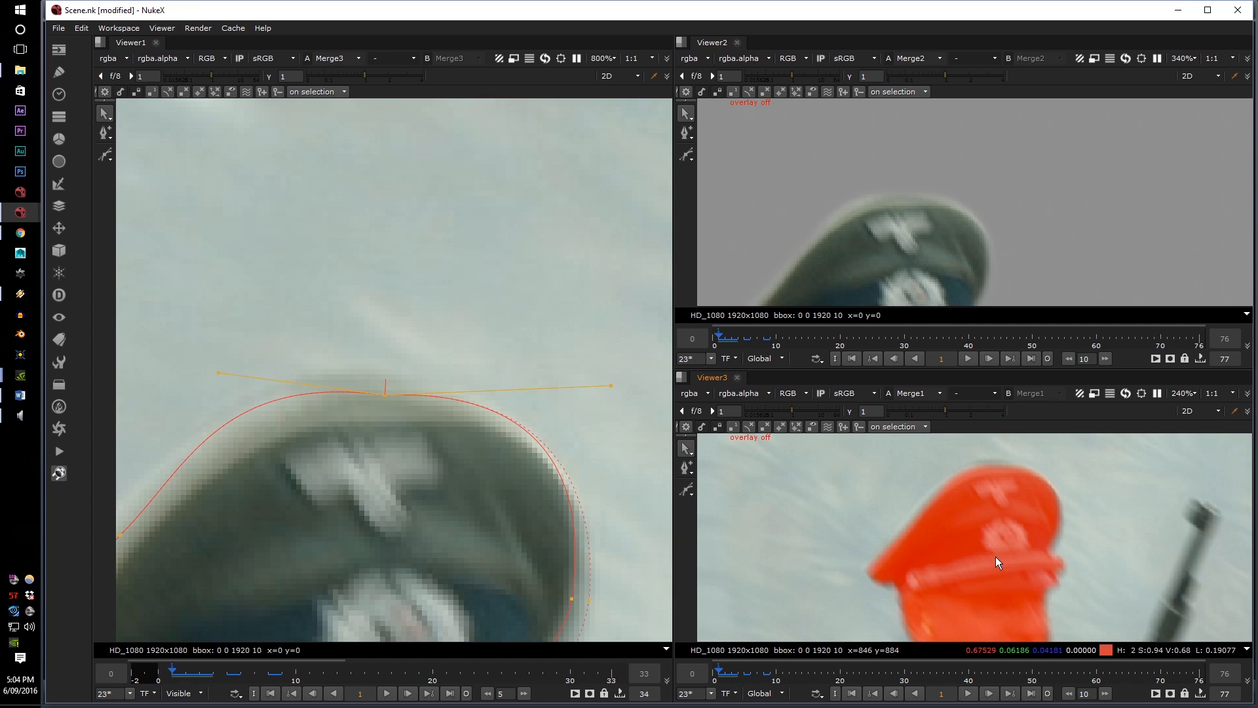
pyautogui.scroll(5, 953, 515)
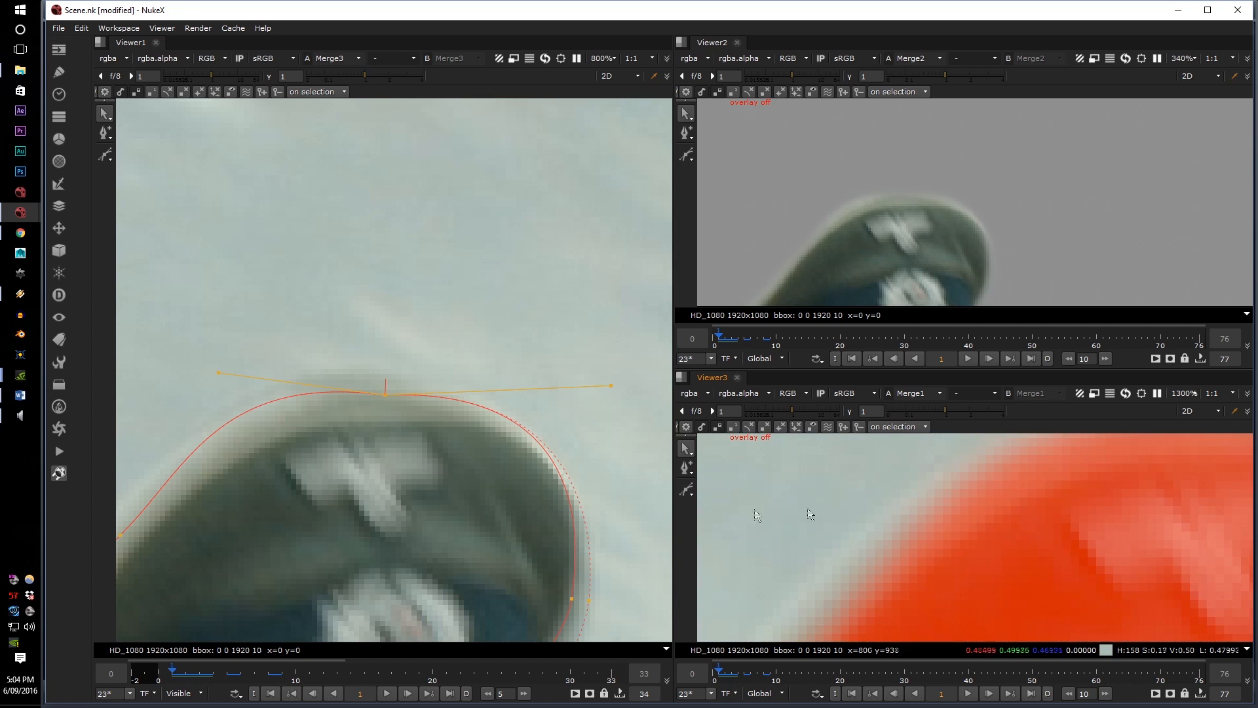
pyautogui.scroll(-3, 937, 521)
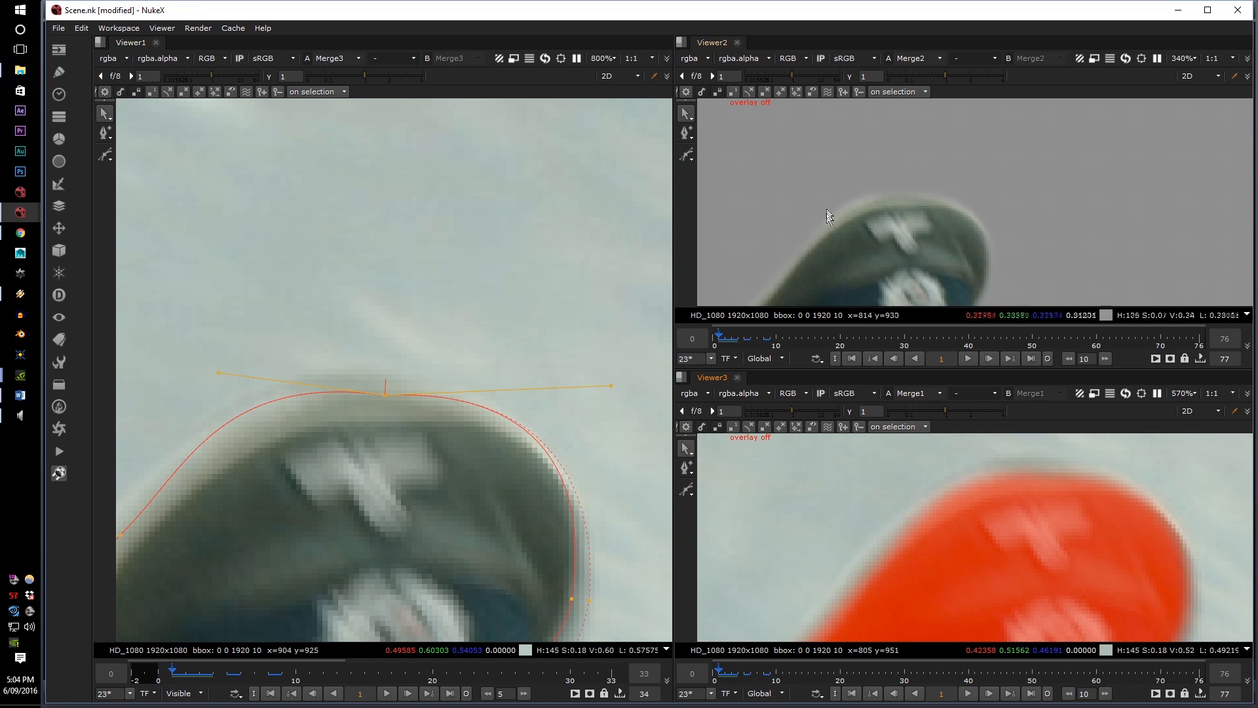
pyautogui.moveTo(828, 216); pyautogui.dragTo(816, 143, button='middle')
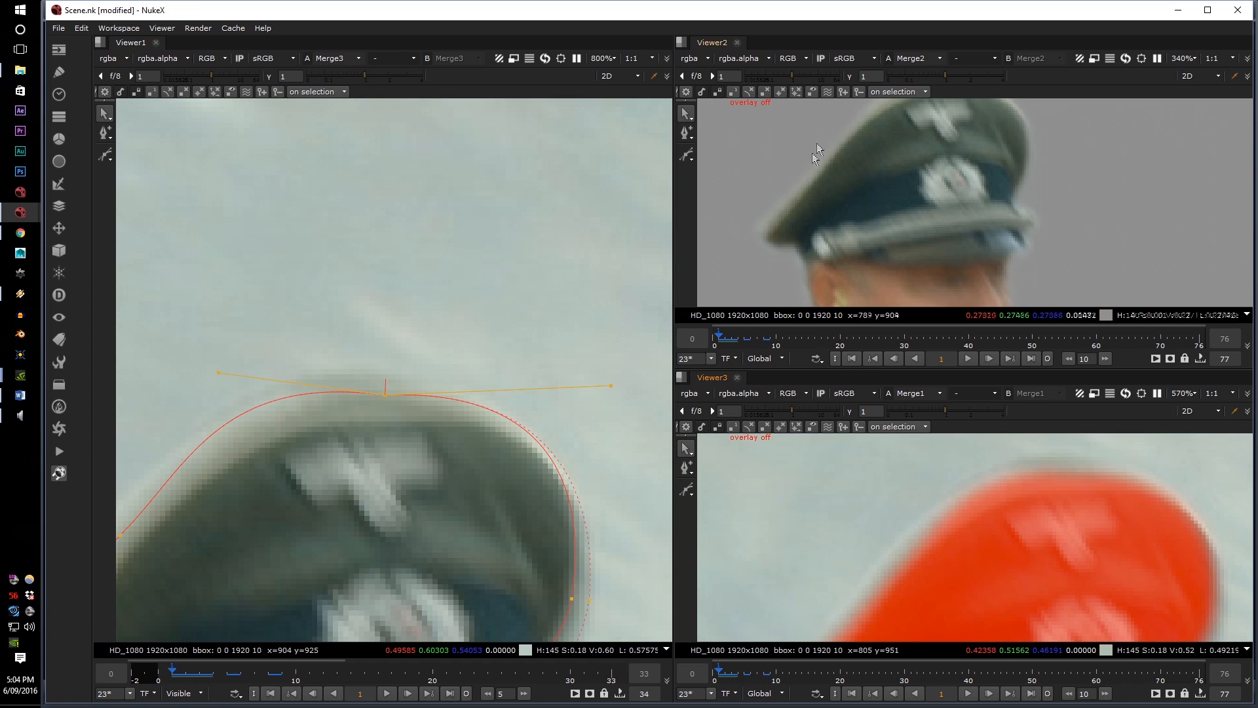
pyautogui.scroll(4, 827, 200)
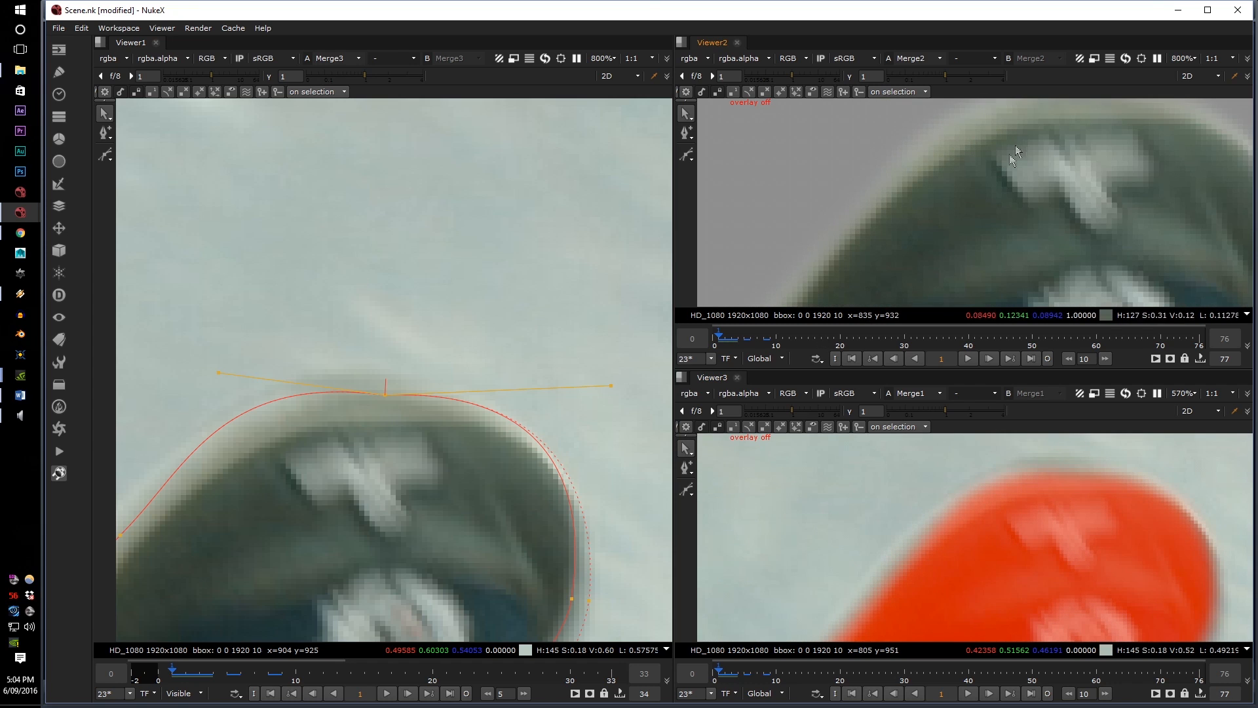
# Examine the matte edge around the cap in the composite and red overlay viewers on frames 1 and 3
pyautogui.scroll(-2, 891, 194)
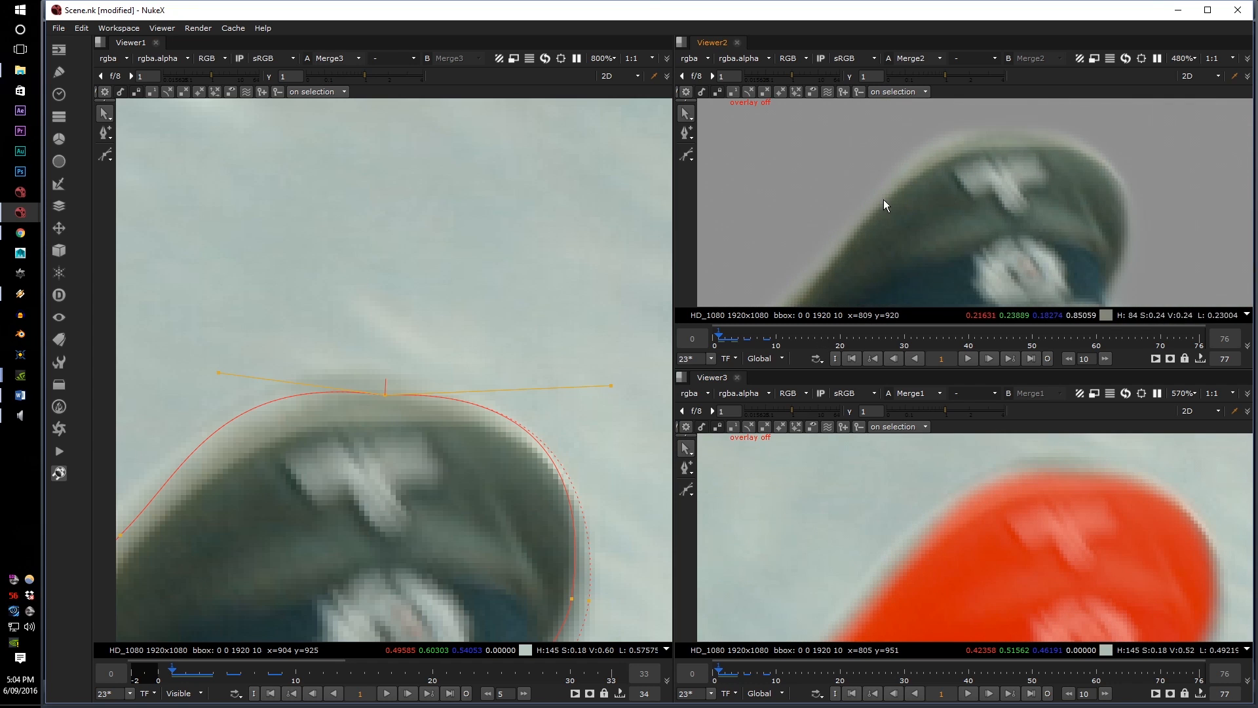
pyautogui.scroll(6, 916, 160)
pyautogui.scroll(-4, 894, 201)
pyautogui.scroll(-5, 1023, 518)
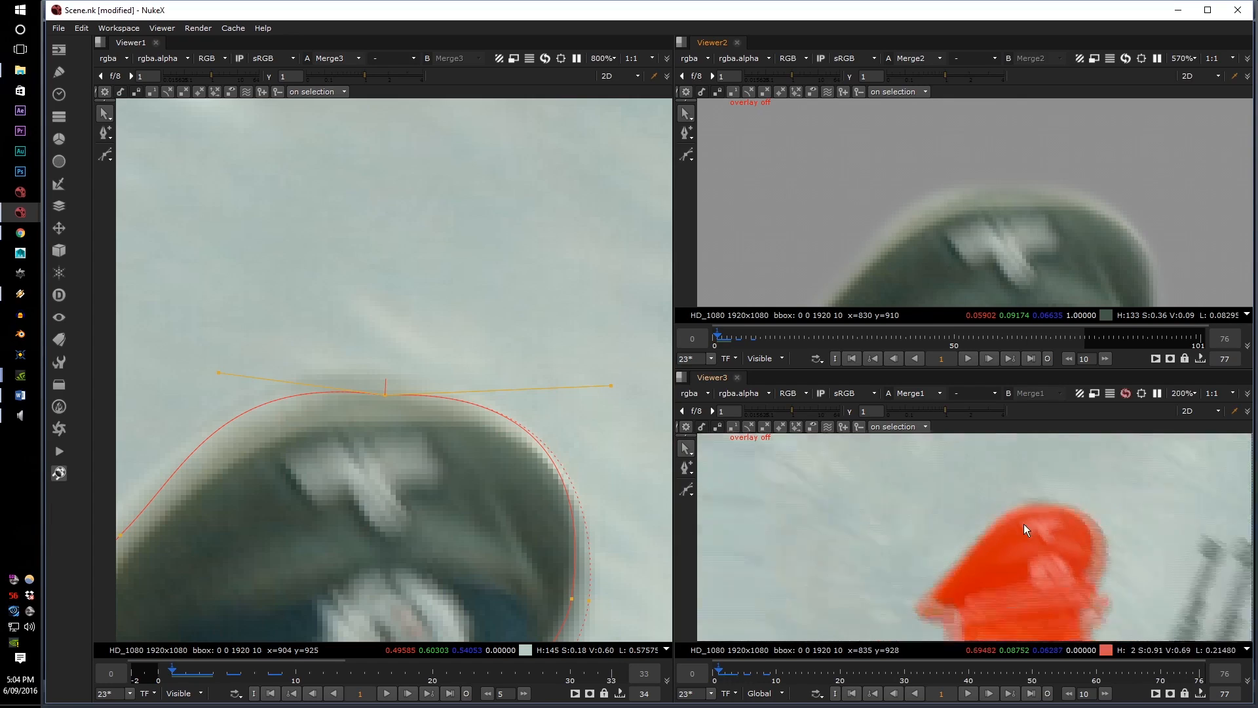
pyautogui.press('Right')
pyautogui.press('Right')
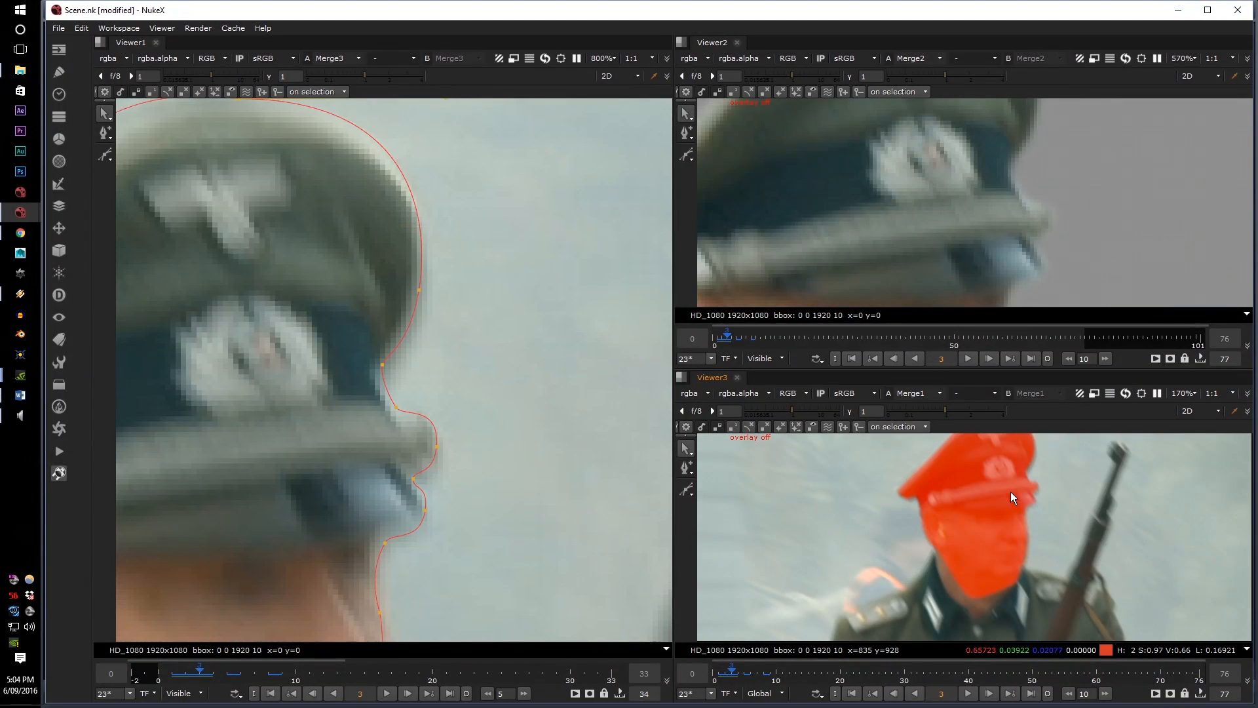
pyautogui.scroll(2, 1014, 534)
pyautogui.scroll(4, 937, 528)
pyautogui.moveTo(891, 513); pyautogui.dragTo(1055, 616, button='middle')
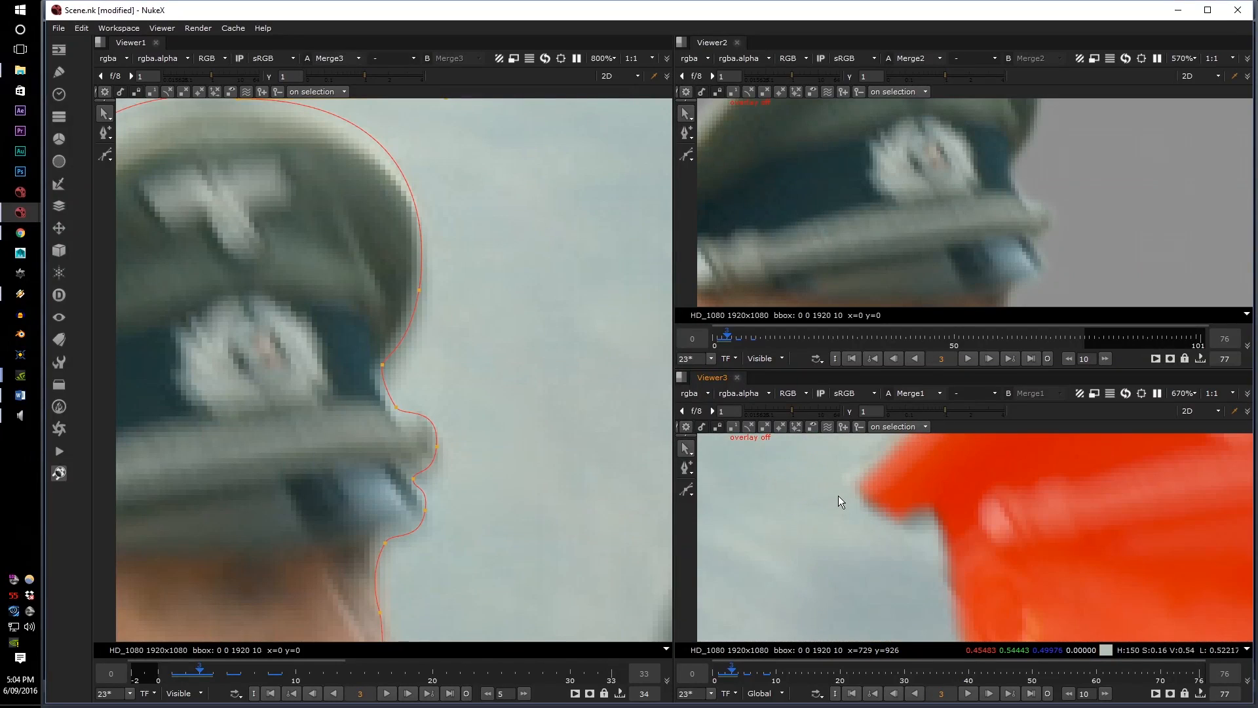
# On frame 3, lower the roto point where the underside of the cap's rear corner meets the back of the head
pyautogui.scroll(-4, 243, 396)
pyautogui.moveTo(246, 398); pyautogui.dragTo(655, 248, button='middle')
pyautogui.scroll(5, 467, 338)
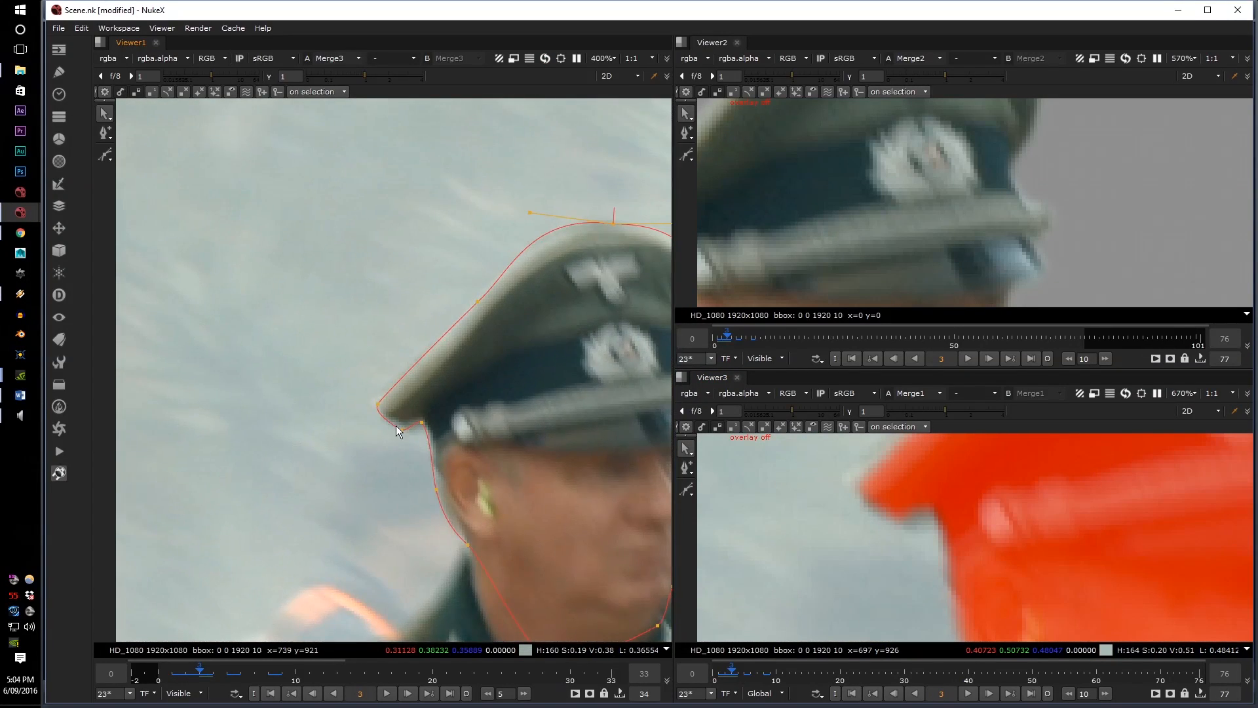
pyautogui.moveTo(315, 472); pyautogui.dragTo(465, 379)
pyautogui.scroll(3, 466, 379)
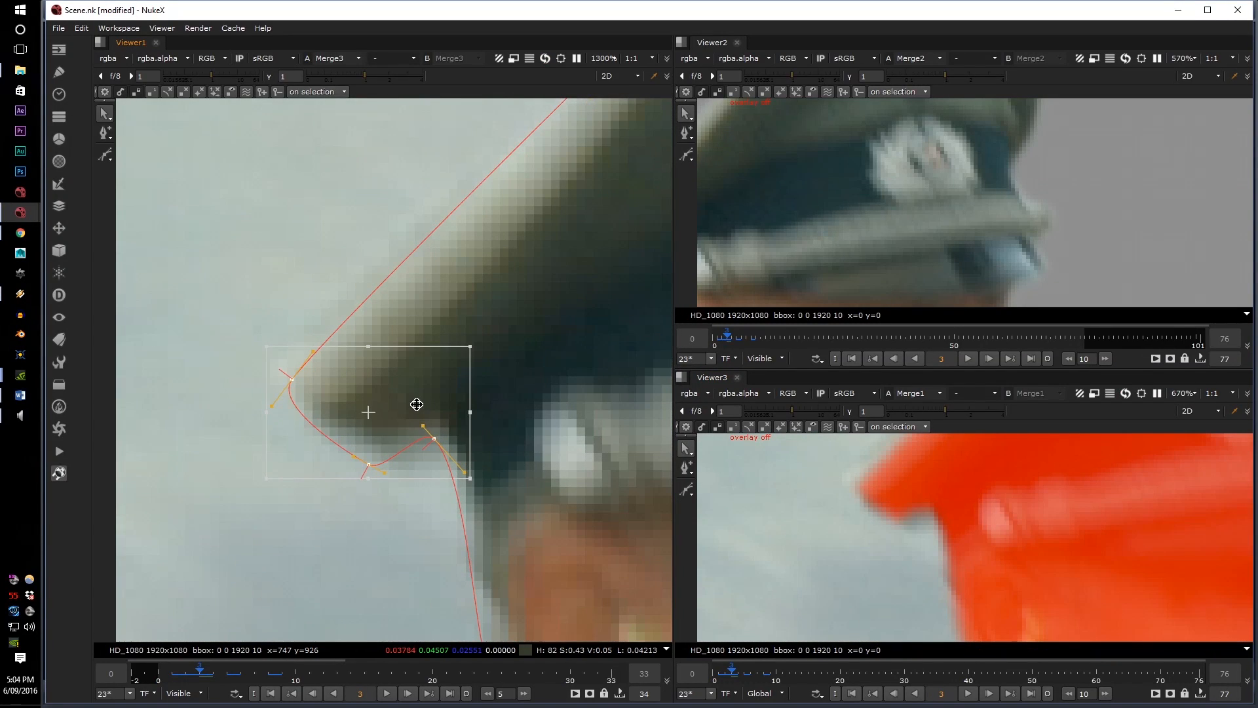
pyautogui.click(415, 493)
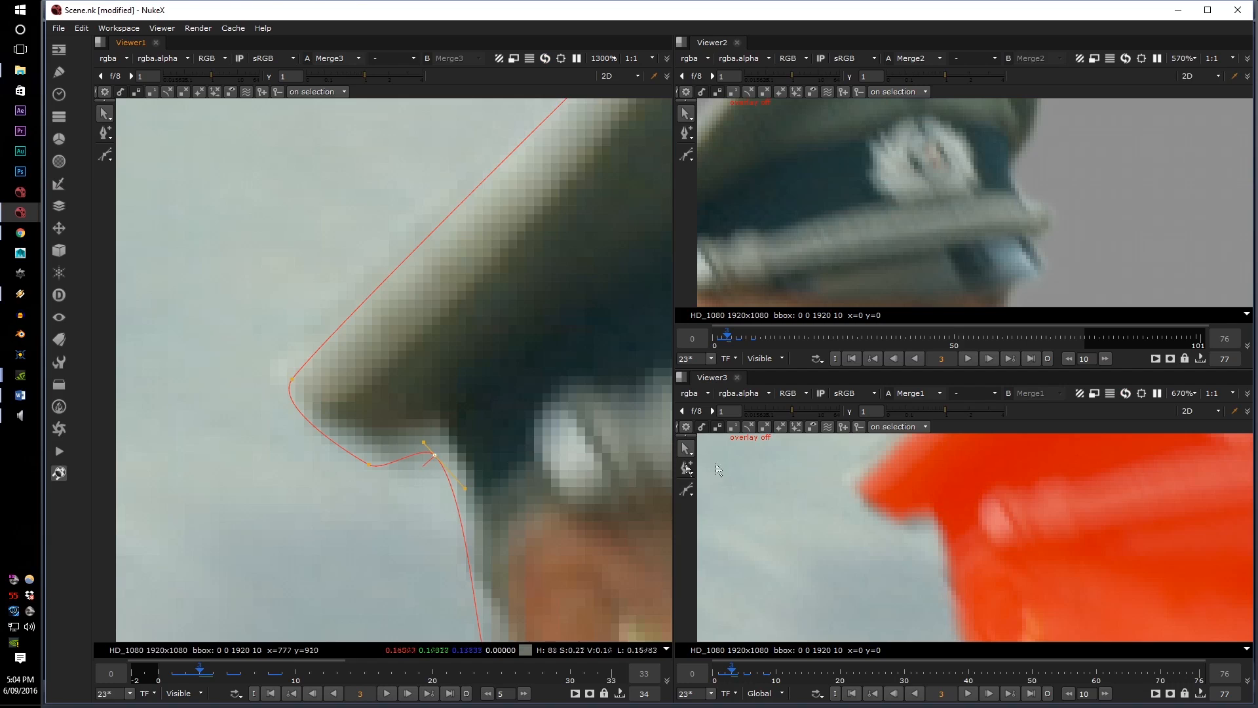
# Examine the head and cap matte on frame 4 in the grey composite and red overlay viewers
pyautogui.scroll(-4, 910, 477)
pyautogui.scroll(-2, 827, 144)
pyautogui.scroll(-4, 947, 493)
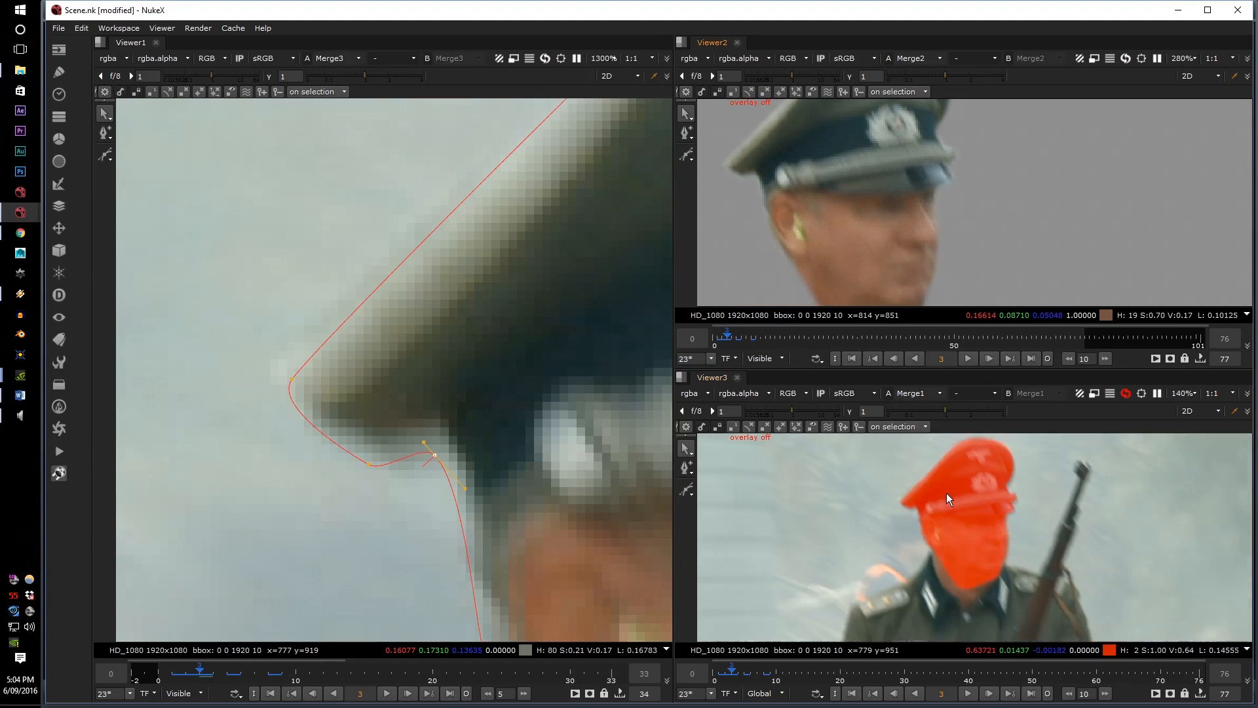
pyautogui.press('Right')
pyautogui.scroll(-2, 880, 178)
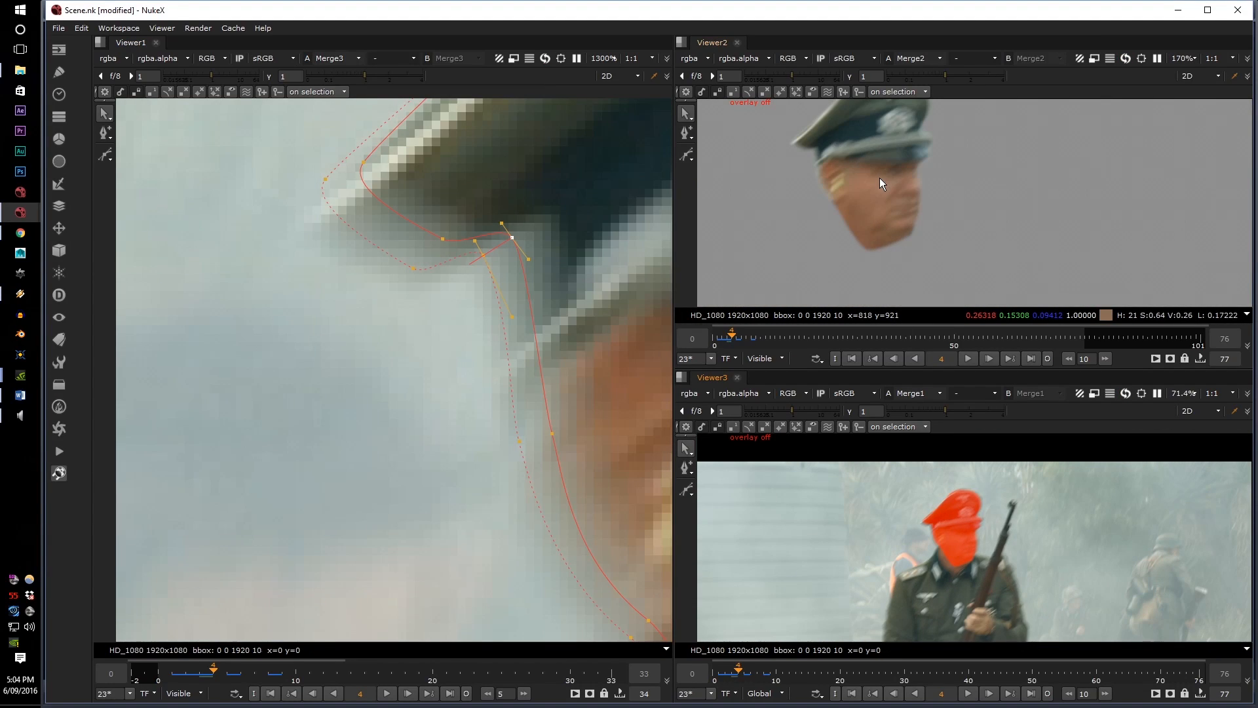
pyautogui.scroll(4, 952, 521)
pyautogui.moveTo(954, 514); pyautogui.dragTo(878, 551, button='middle')
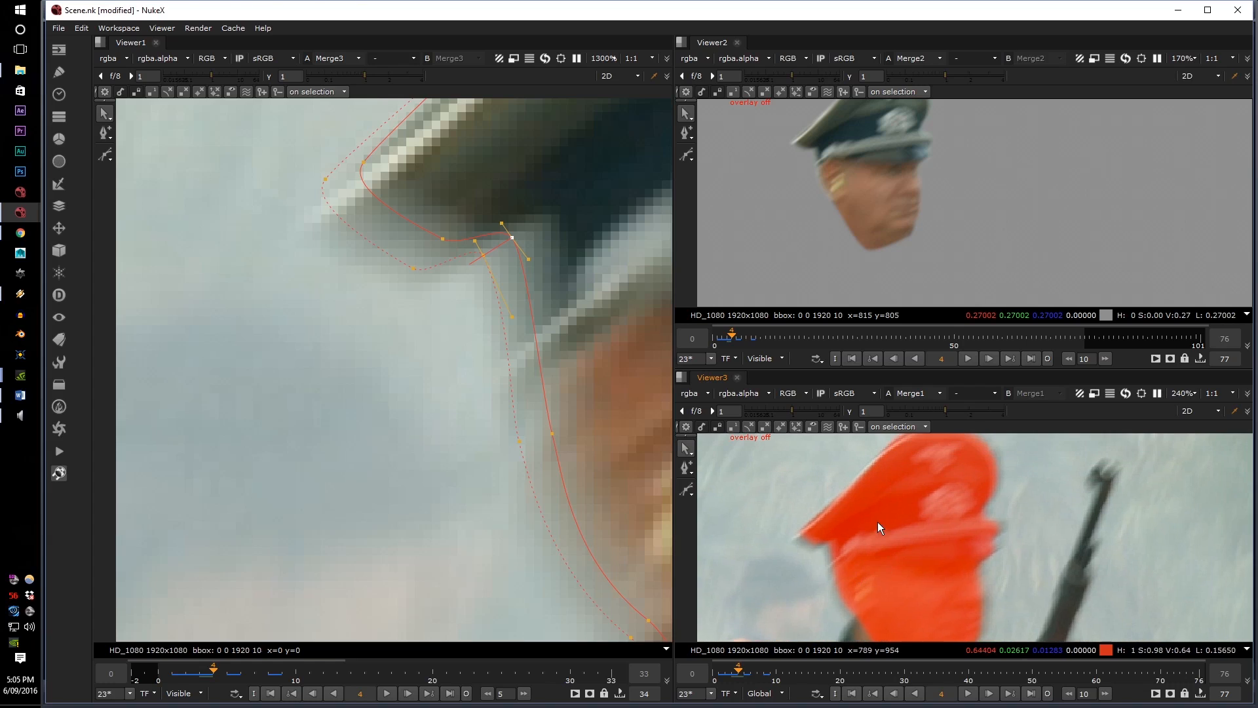
pyautogui.scroll(3, 864, 503)
pyautogui.moveTo(863, 503); pyautogui.dragTo(756, 575, button='middle')
pyautogui.scroll(-4, 923, 452)
pyautogui.scroll(3, 938, 260)
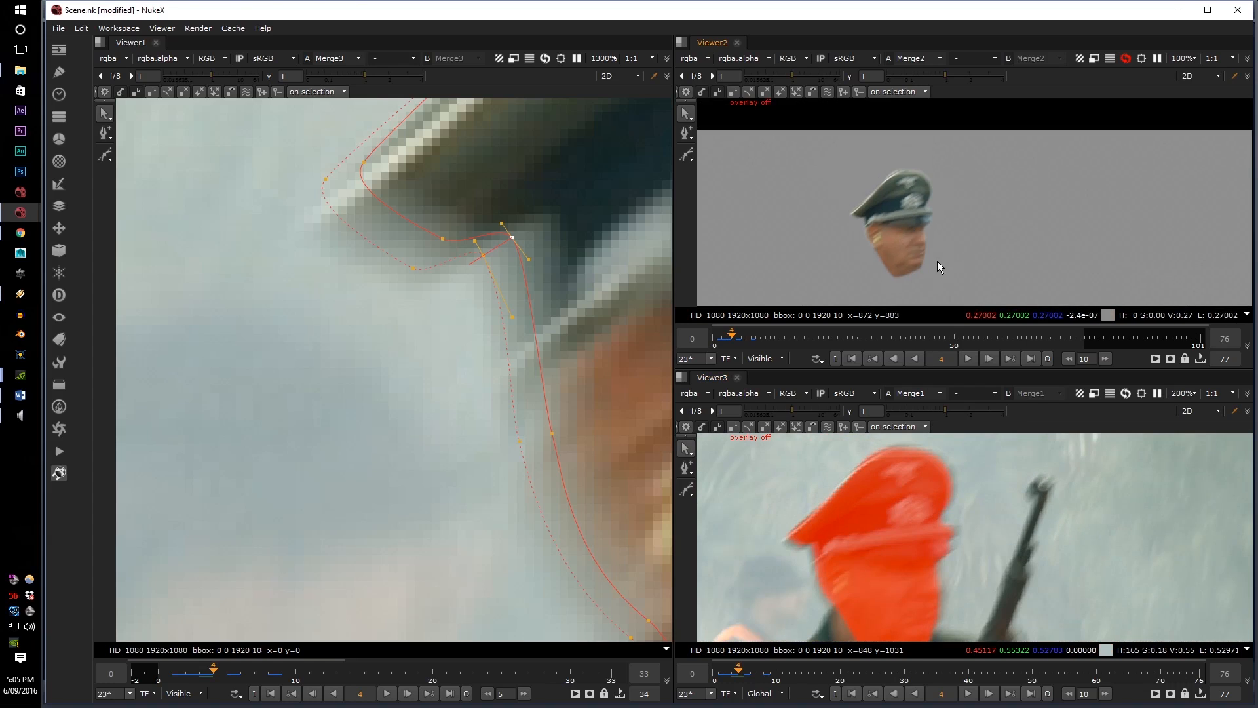
pyautogui.scroll(-3, 827, 564)
pyautogui.scroll(-3, 247, 428)
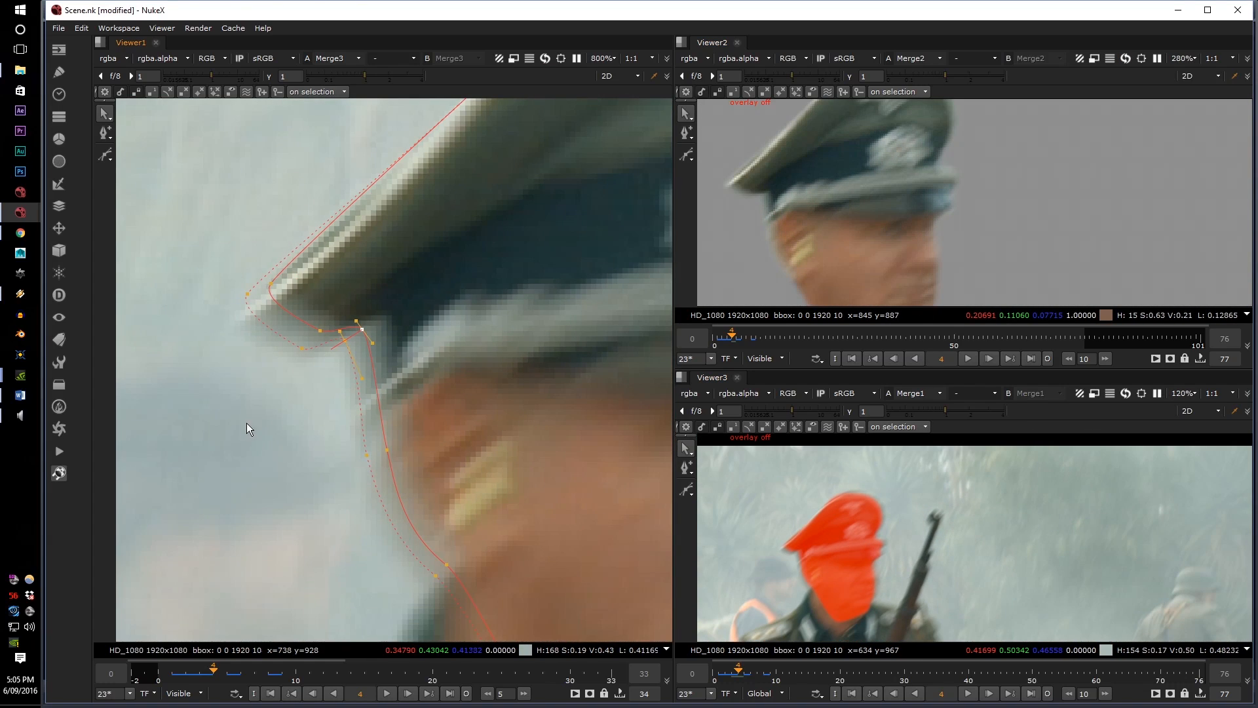
# On frame 4, increase the feather on the points around the cap's rear corner and the back of the head, and adjust their position
pyautogui.moveTo(356, 348); pyautogui.dragTo(439, 282)
pyautogui.press('e')
pyautogui.moveTo(317, 306); pyautogui.dragTo(334, 310)
pyautogui.scroll(6, 822, 561)
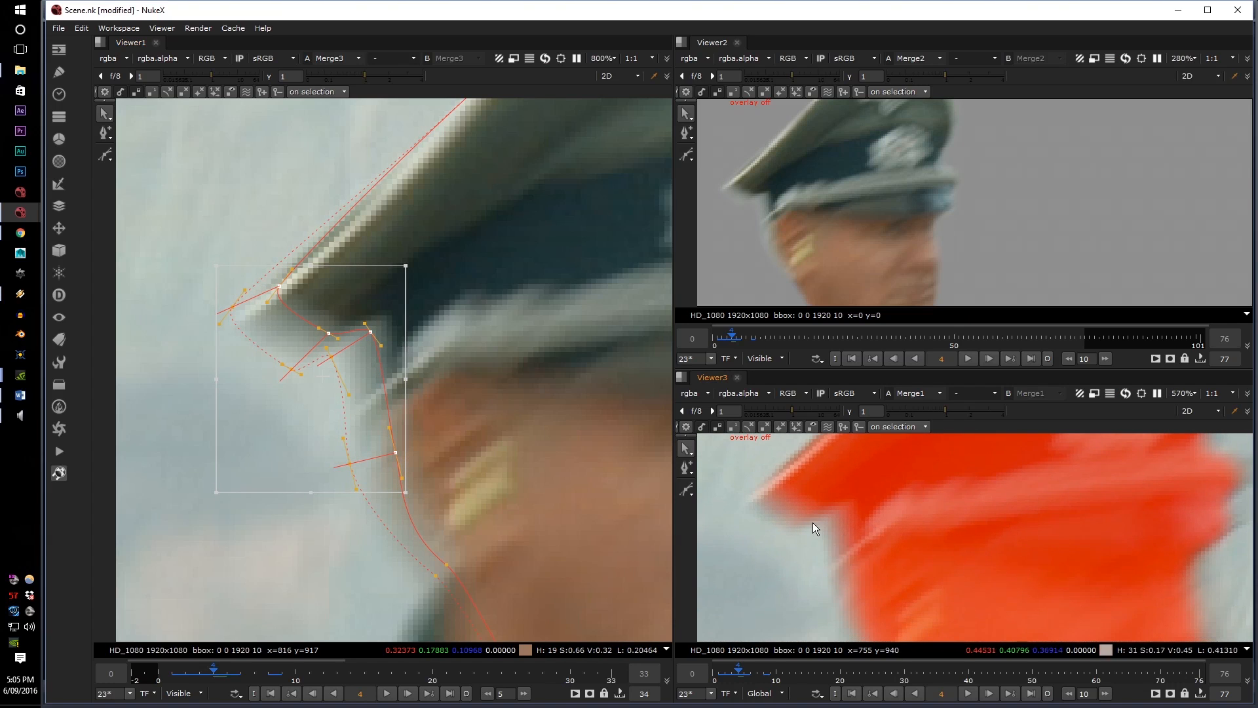
pyautogui.scroll(-4, 987, 550)
pyautogui.scroll(-4, 469, 419)
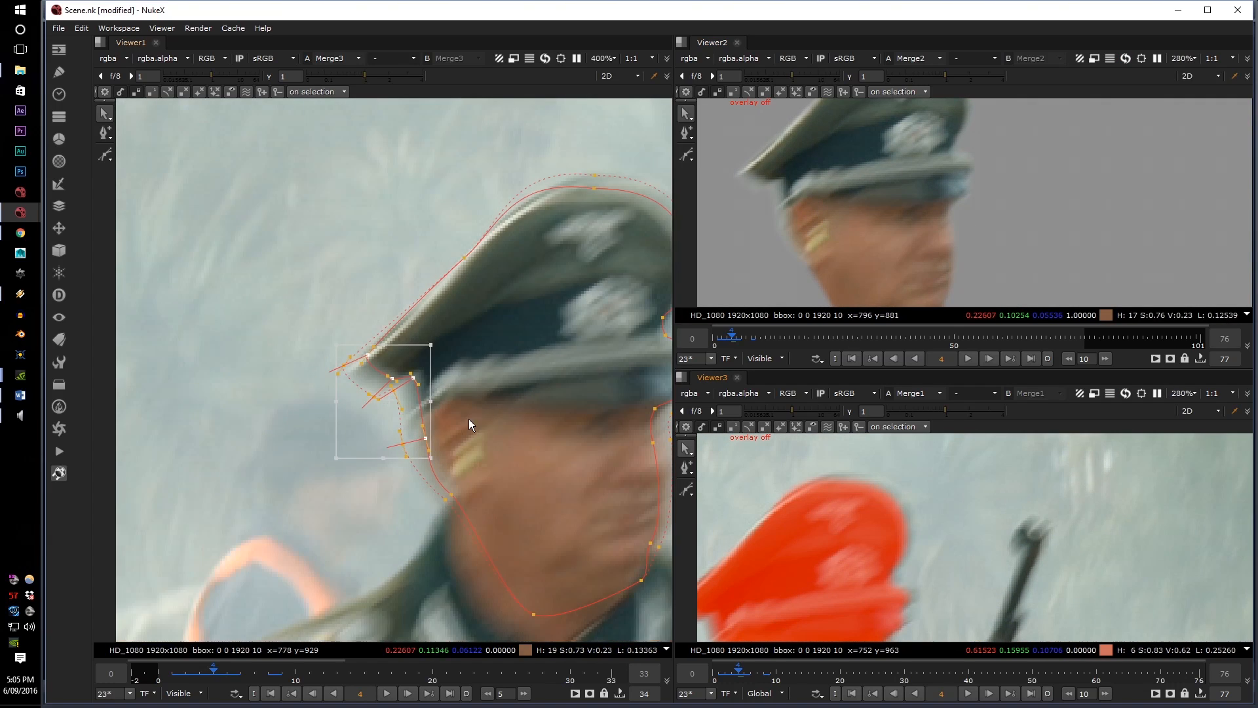
# Increase the feather on the points along the cap's top and front on frame 4, and pull the top feather point inward
pyautogui.moveTo(410, 174); pyautogui.dragTo(616, 534)
pyautogui.press('e')
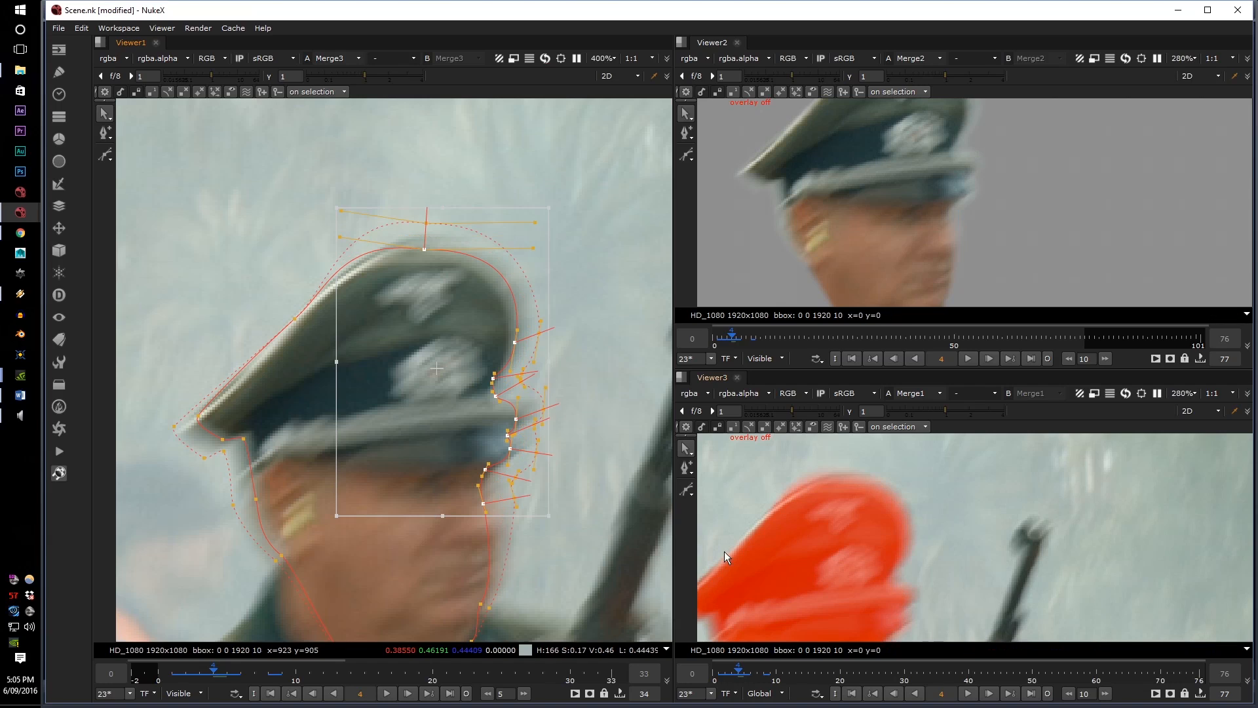
pyautogui.click(422, 227)
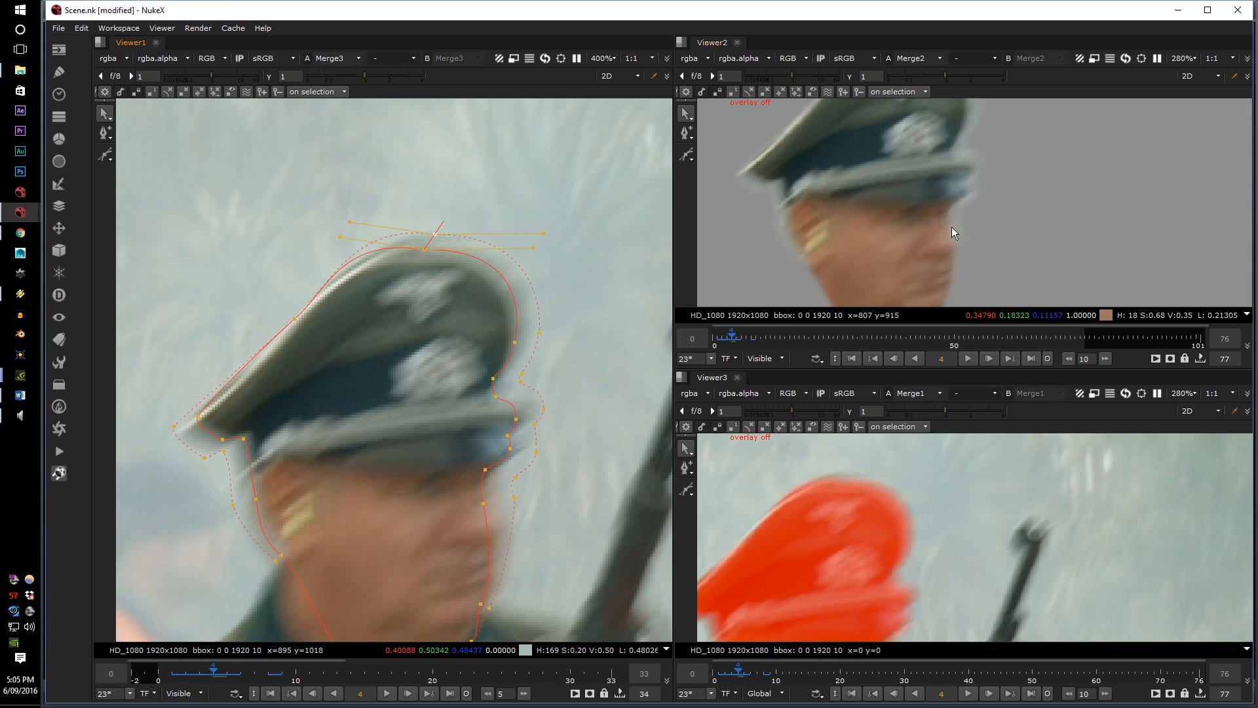
pyautogui.scroll(-2, 889, 251)
pyautogui.scroll(4, 898, 160)
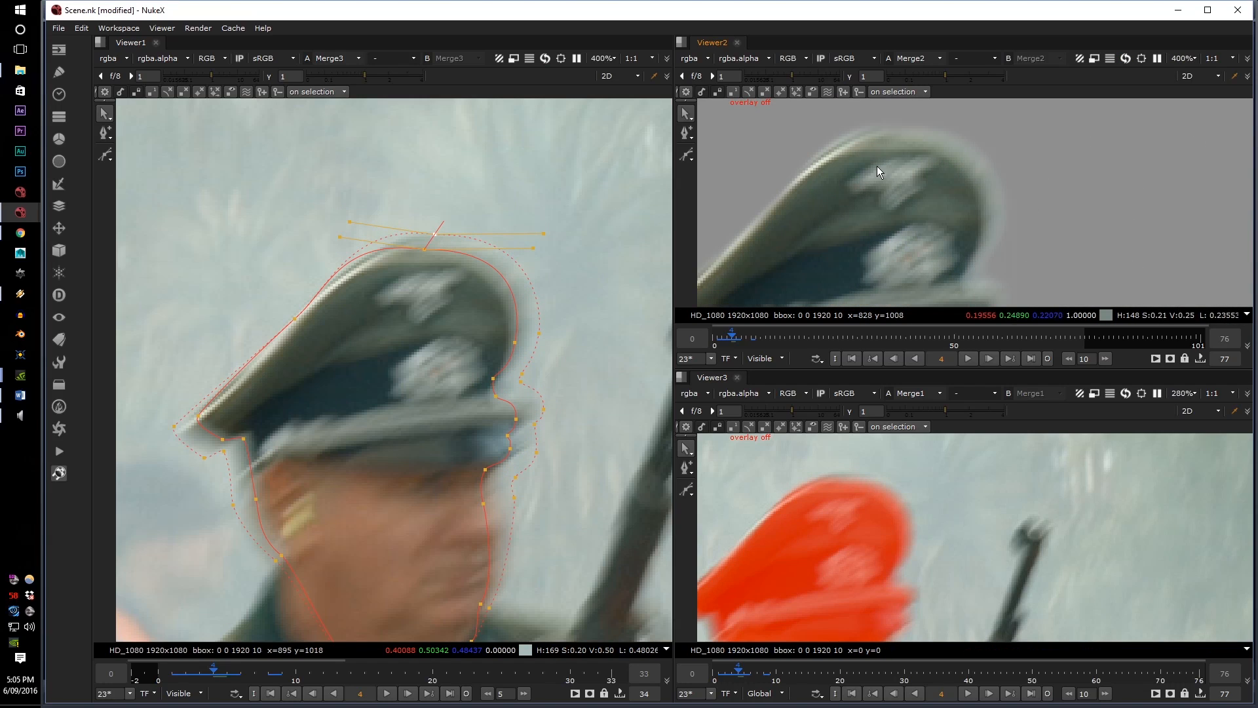
# Adjust the individual feather points along the front of the cap, around the braid and visor, to follow the motion blur
pyautogui.click(523, 377)
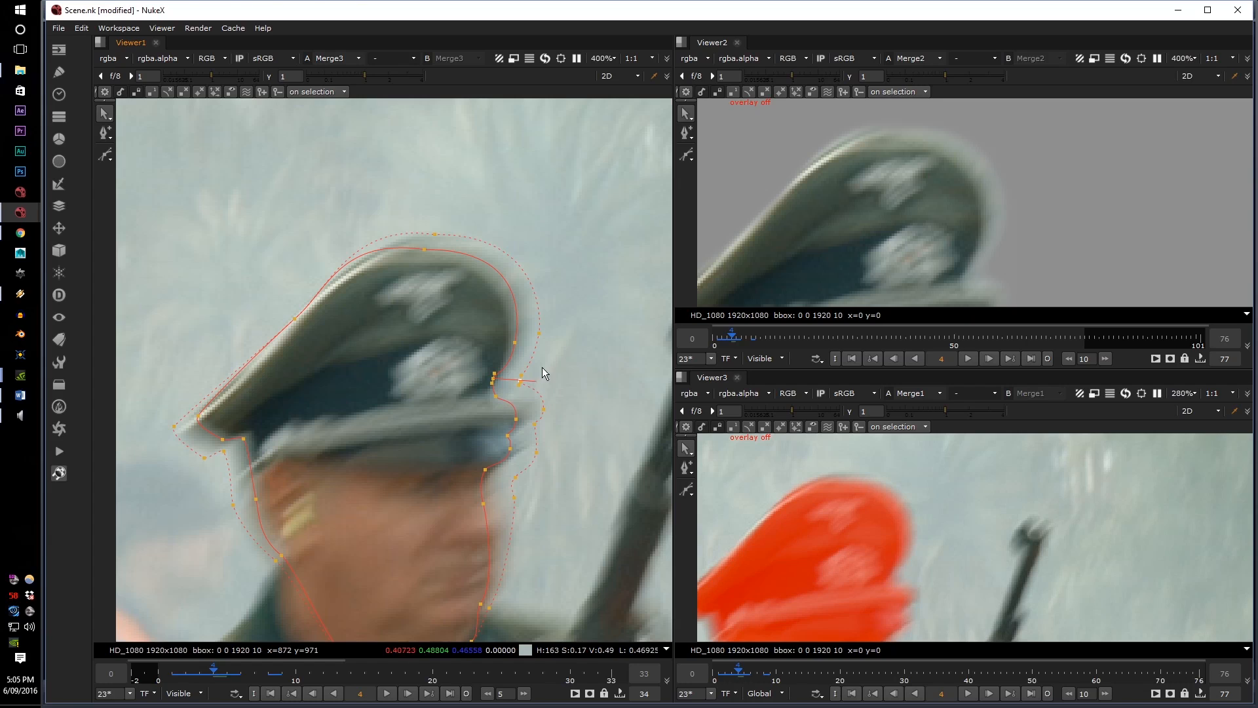
pyautogui.scroll(2, 541, 367)
pyautogui.click(498, 440)
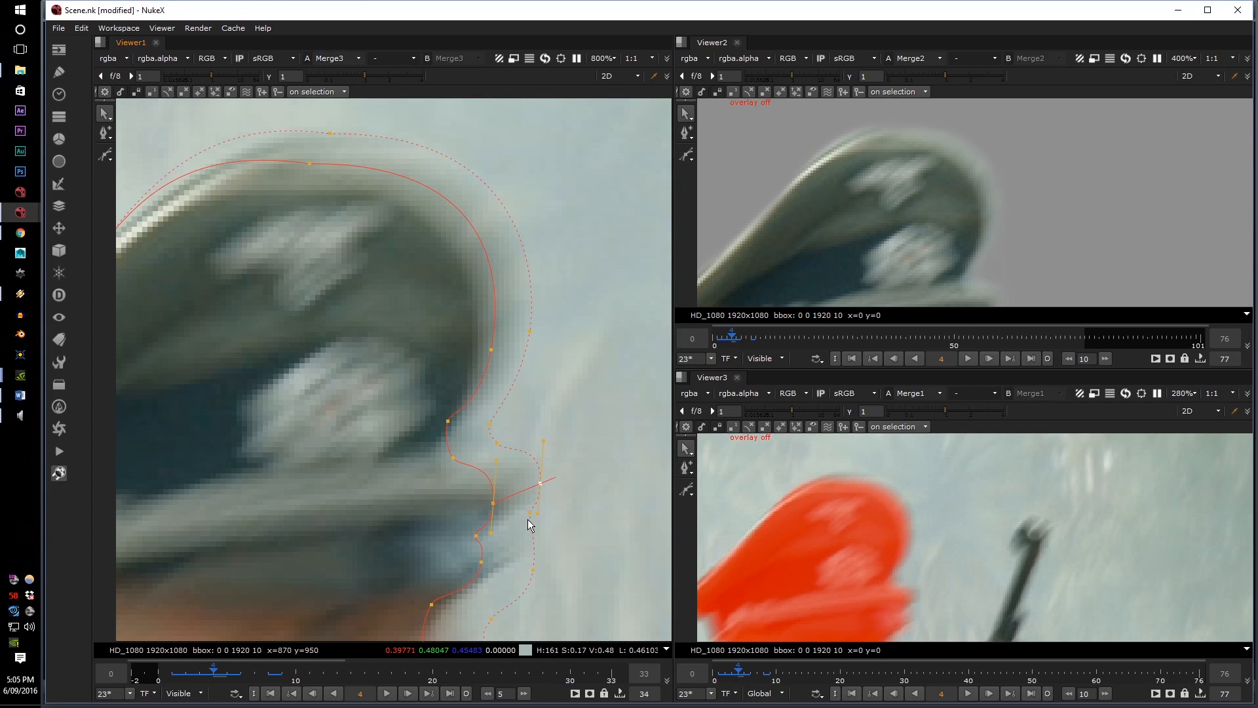
pyautogui.click(533, 570)
pyautogui.moveTo(532, 573); pyautogui.dragTo(538, 469, button='middle')
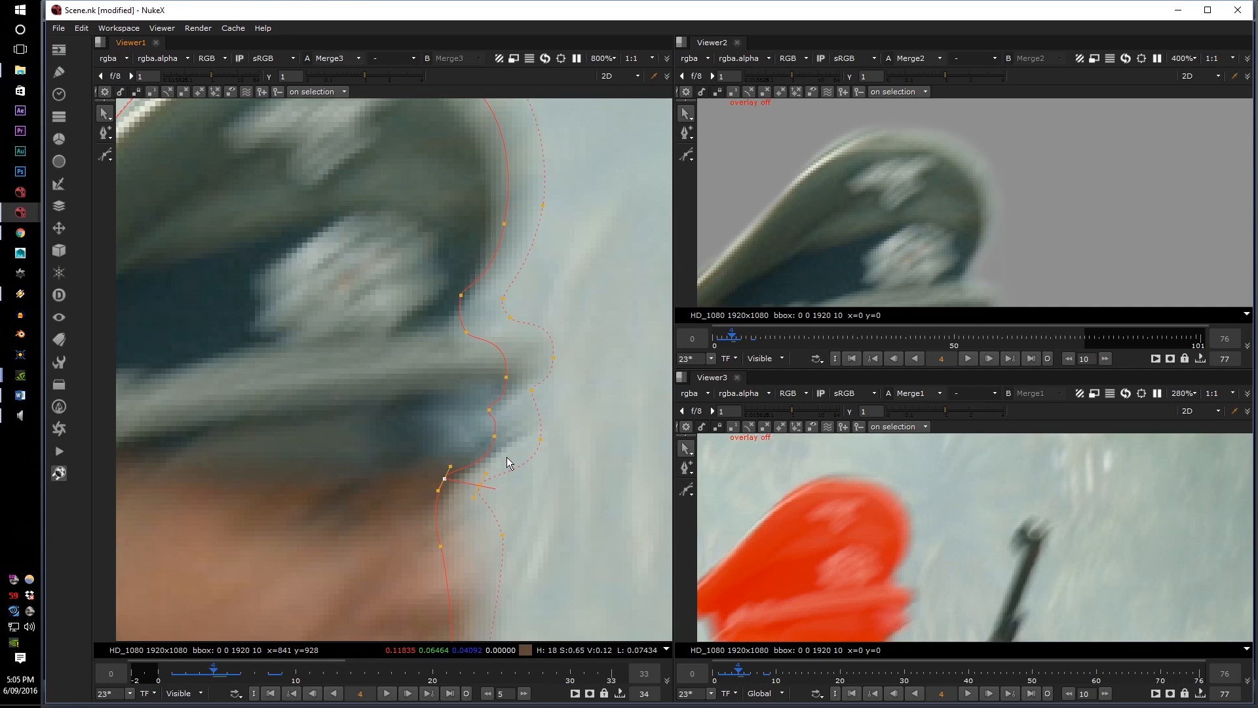
# Remove the feather from the visor tip point and the point where the visor meets the forehead on frame 4
pyautogui.hotkey('shift', 'e')
pyautogui.moveTo(435, 461); pyautogui.dragTo(569, 430)
pyautogui.hotkey('shift', 'e')
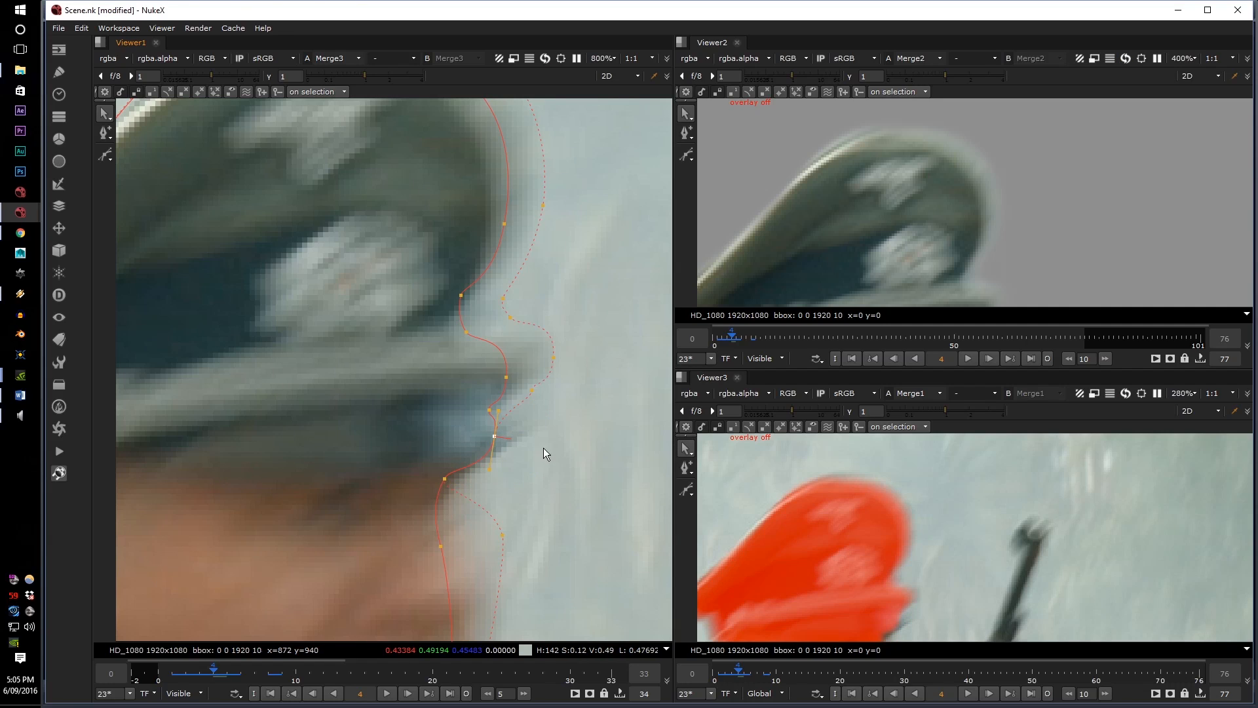
# Move the visor tip point outward to the blurred edge and refine the point beneath the visor at the forehead
pyautogui.moveTo(450, 478); pyautogui.dragTo(468, 474)
pyautogui.scroll(5, 505, 445)
pyautogui.moveTo(515, 426); pyautogui.dragTo(544, 423)
pyautogui.scroll(6, 914, 543)
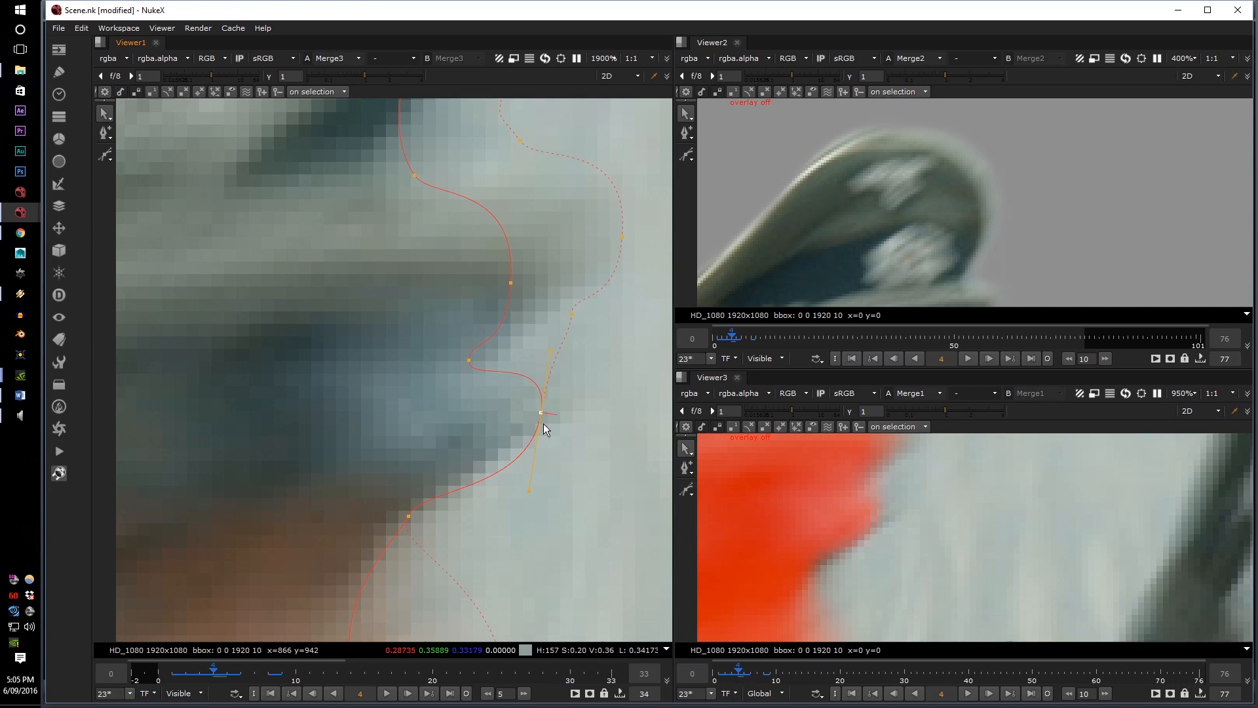
pyautogui.scroll(-9, 878, 525)
pyautogui.scroll(3, 558, 514)
pyautogui.moveTo(307, 517); pyautogui.dragTo(321, 522)
pyautogui.scroll(4, 742, 533)
pyautogui.scroll(-5, 485, 431)
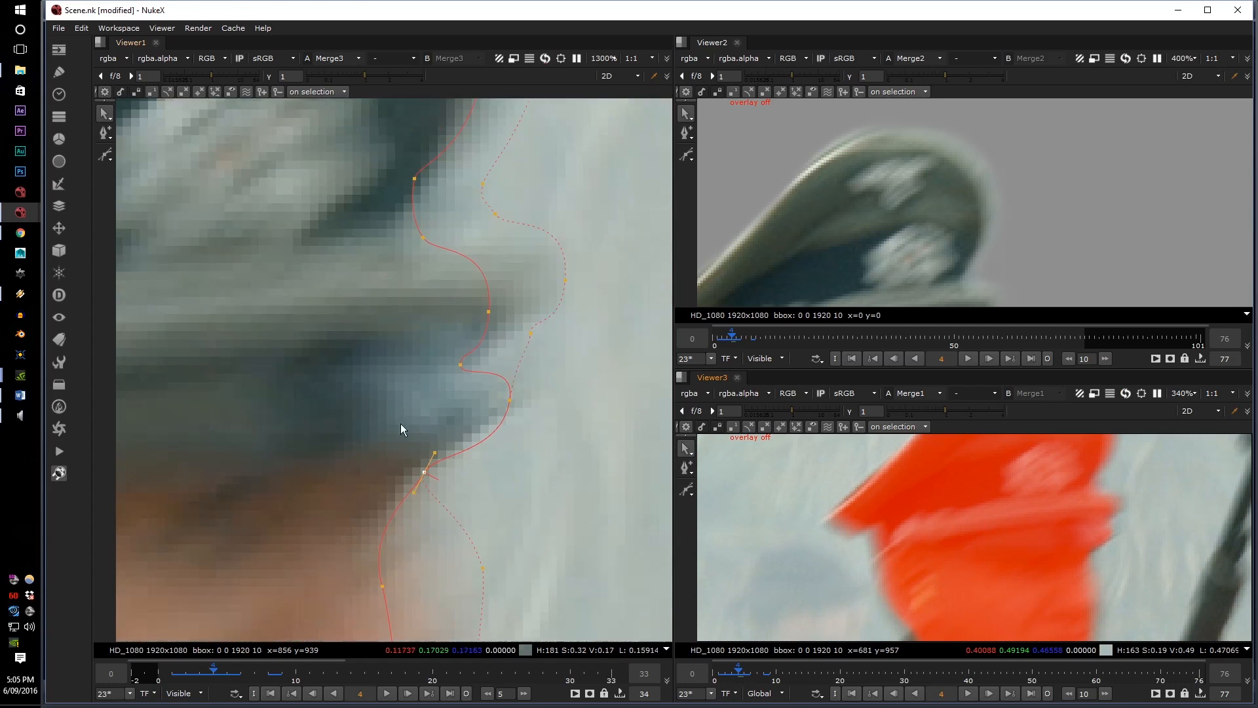
# Review the refined matte on frame 4 around the cap's rear corner and the whole head in all three viewers
pyautogui.moveTo(400, 423); pyautogui.dragTo(655, 456, button='middle')
pyautogui.moveTo(262, 446); pyautogui.dragTo(755, 510, button='middle')
pyautogui.scroll(-3, 895, 240)
pyautogui.moveTo(895, 240); pyautogui.dragTo(979, 202, button='middle')
pyautogui.moveTo(423, 365); pyautogui.dragTo(493, 406, button='middle')
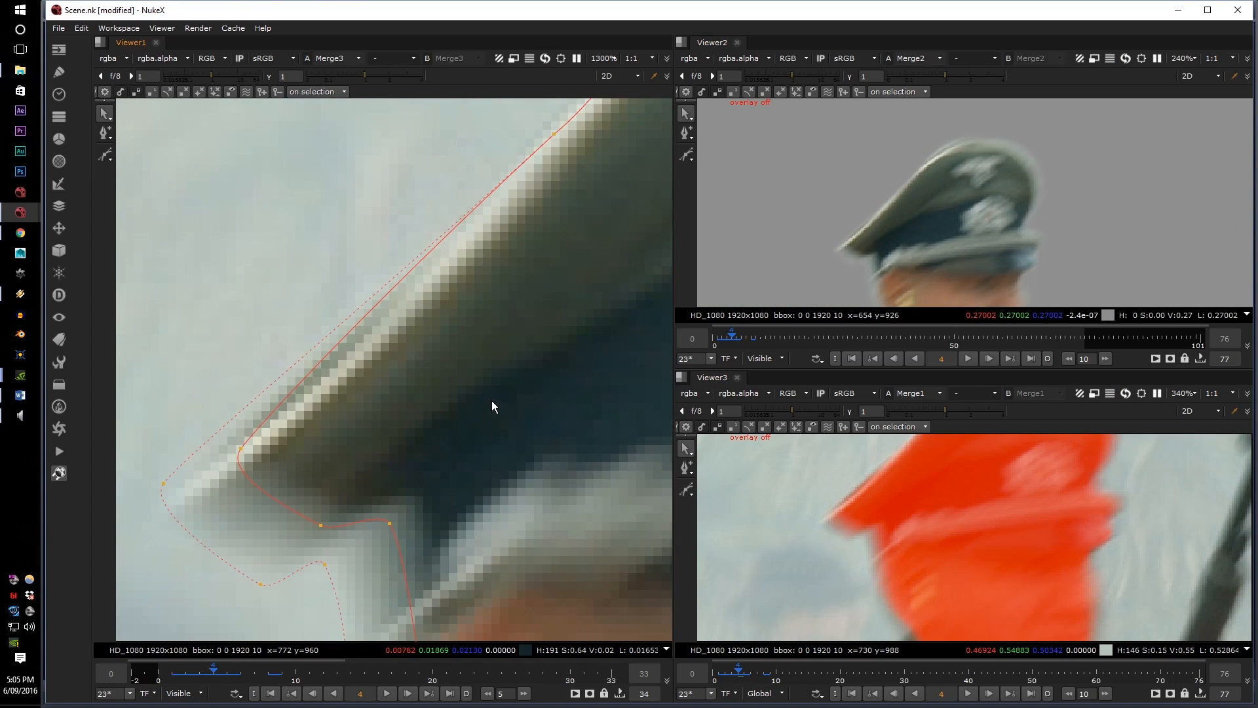
pyautogui.scroll(-4, 836, 526)
pyautogui.moveTo(836, 526); pyautogui.dragTo(814, 507, button='middle')
pyautogui.scroll(5, 783, 573)
pyautogui.scroll(-4, 783, 573)
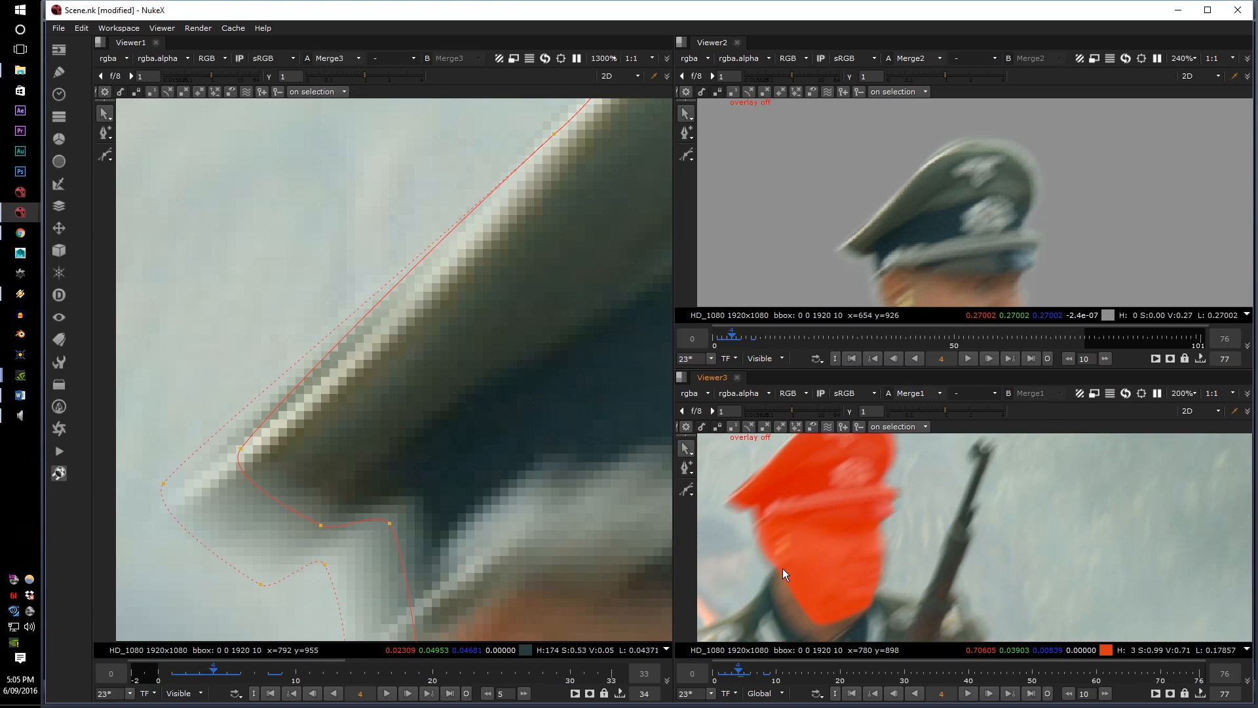
pyautogui.scroll(-1, 776, 566)
pyautogui.scroll(-5, 522, 380)
pyautogui.moveTo(522, 380); pyautogui.dragTo(367, 375, button='middle')
pyautogui.scroll(-2, 536, 355)
pyautogui.moveTo(536, 355); pyautogui.dragTo(439, 324, button='middle')
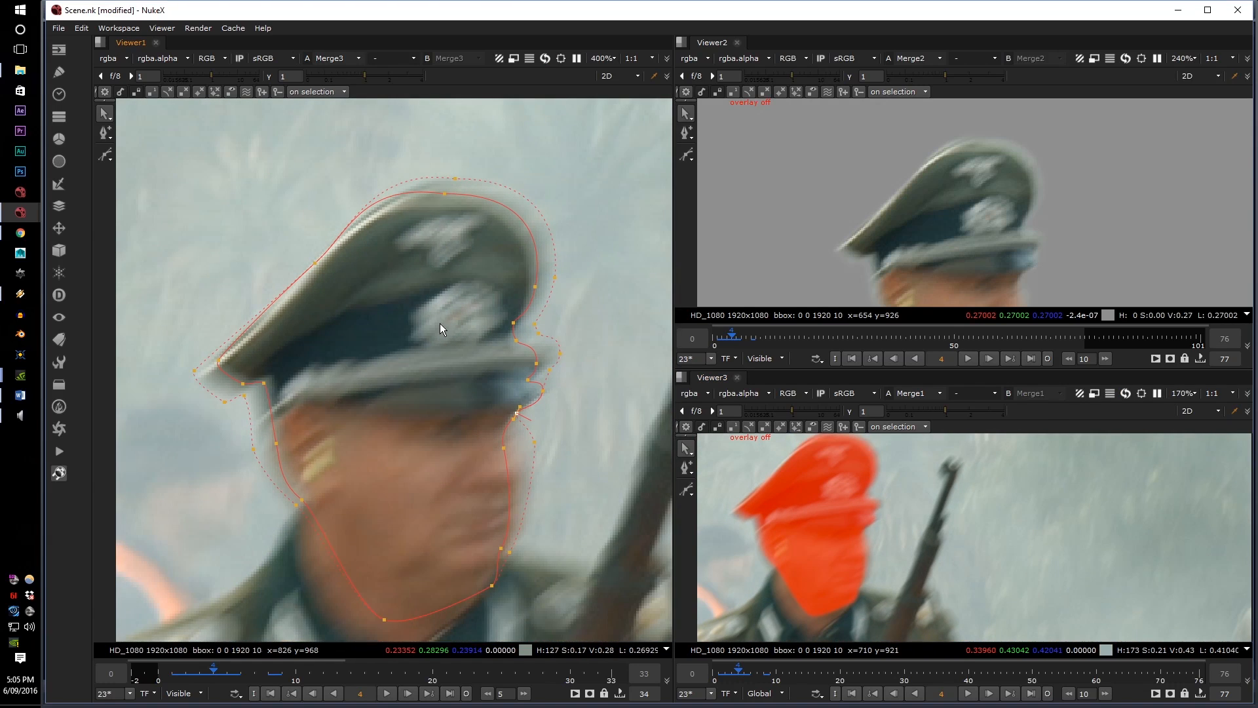
# Step back and forth through frames 4 to 8 to check how the roto shape and feather follow the head
pyautogui.press('Right')
pyautogui.press('Right')
pyautogui.press('Left')
pyautogui.press('Right')
pyautogui.press('Right')
pyautogui.press('Right')
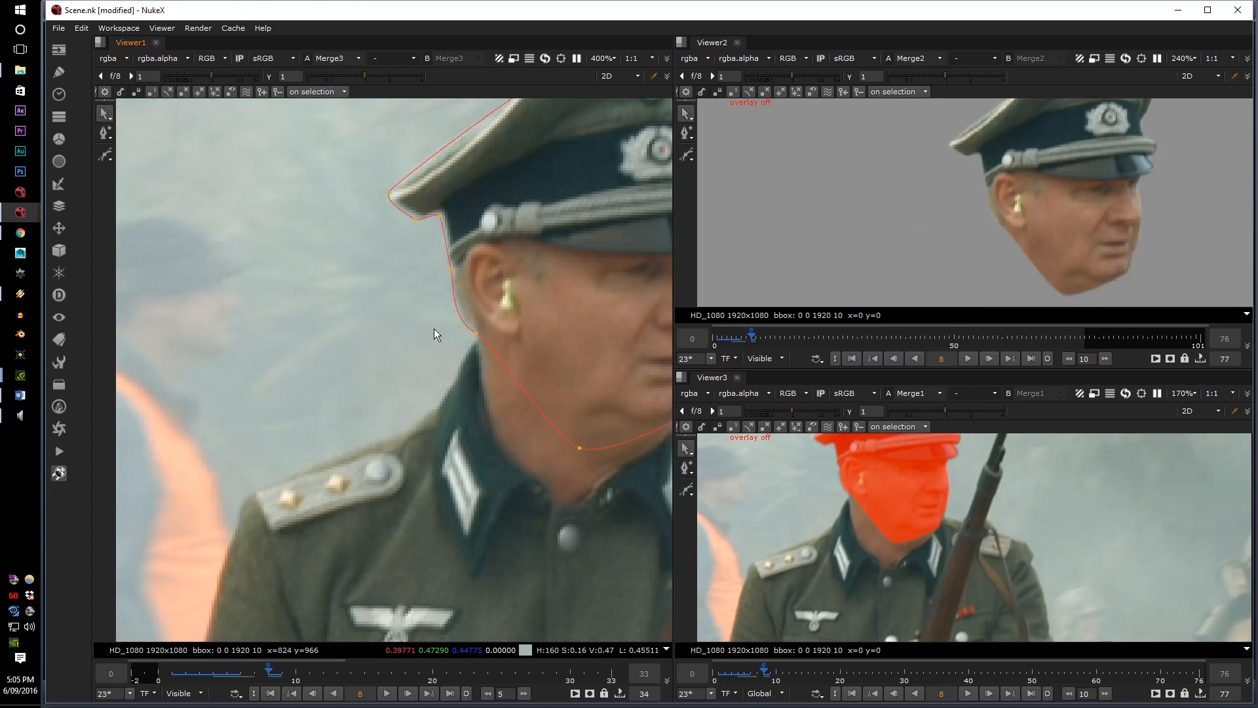
pyautogui.press('Left')
pyautogui.press('Left')
pyautogui.press('Left')
pyautogui.press('Right')
pyautogui.press('Right')
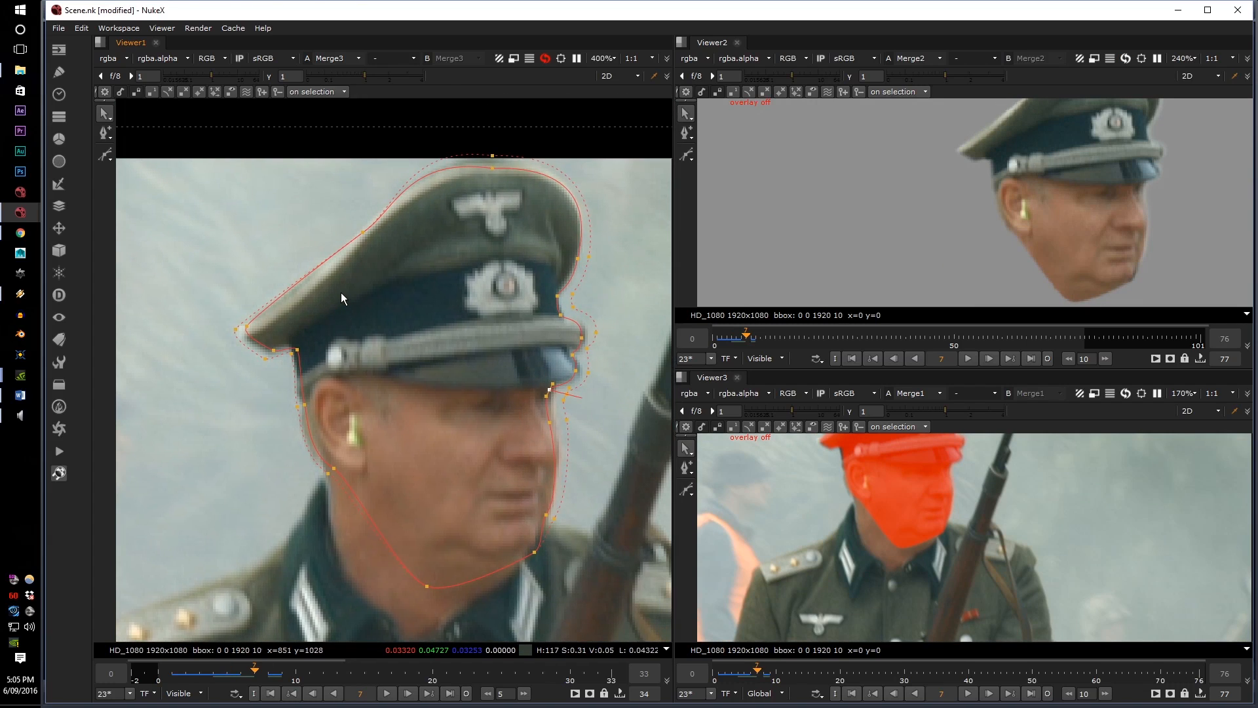
pyautogui.press('Left')
pyautogui.press('Left')
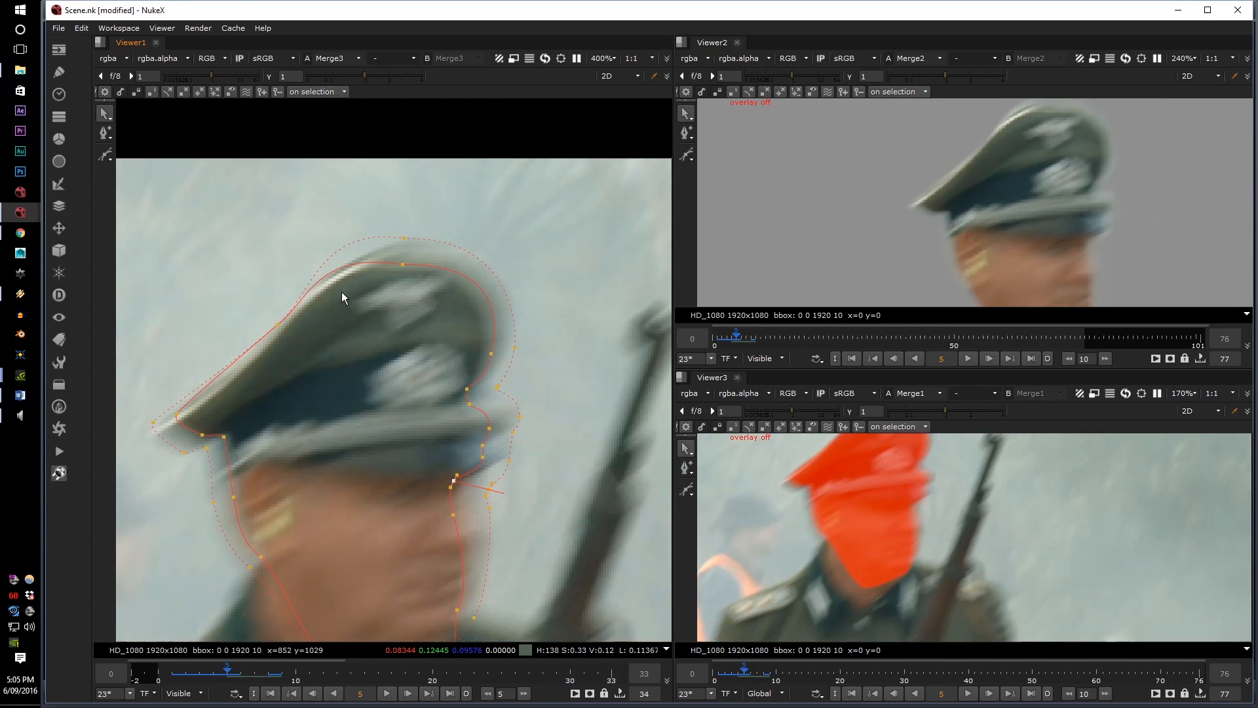
pyautogui.press('Right')
pyautogui.press('Right')
pyautogui.press('Right')
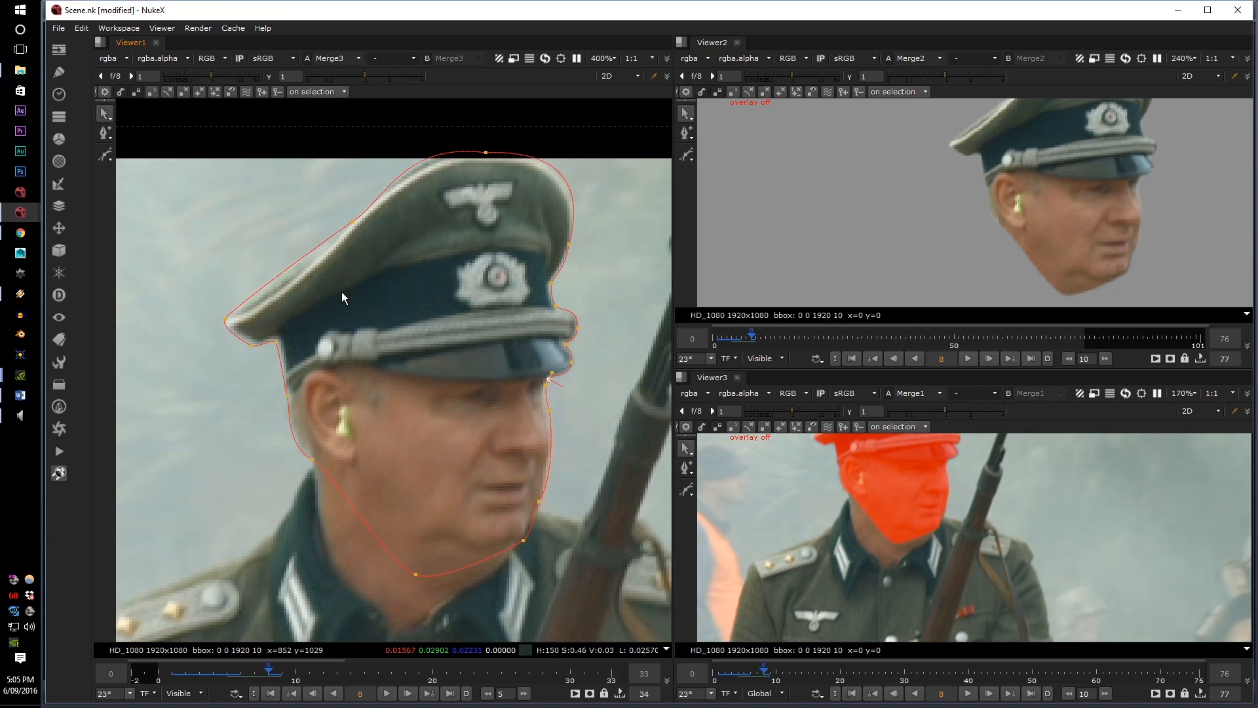
# Compare the roto shape between frames 7 and 8, and inspect the frame 7 matte edge in the grey composite
pyautogui.press('Left')
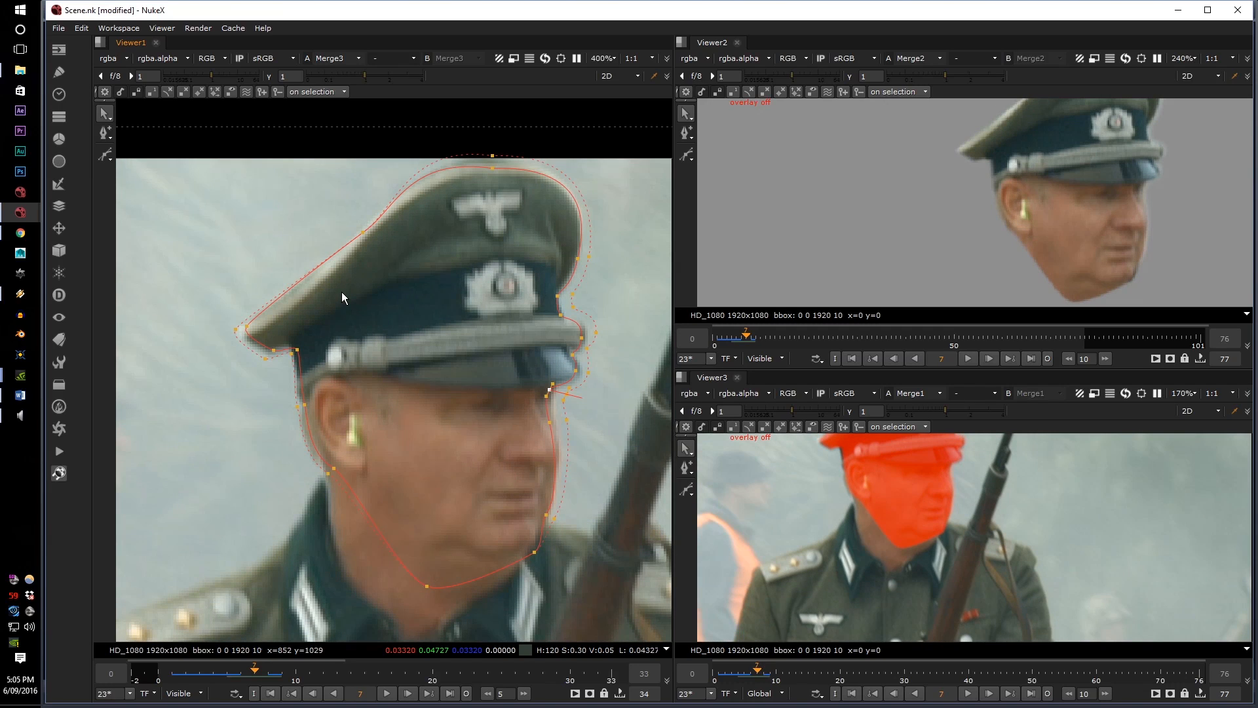
pyautogui.press('Right')
pyautogui.press('Left')
pyautogui.press('Right')
pyautogui.press('Left')
pyautogui.press('Right')
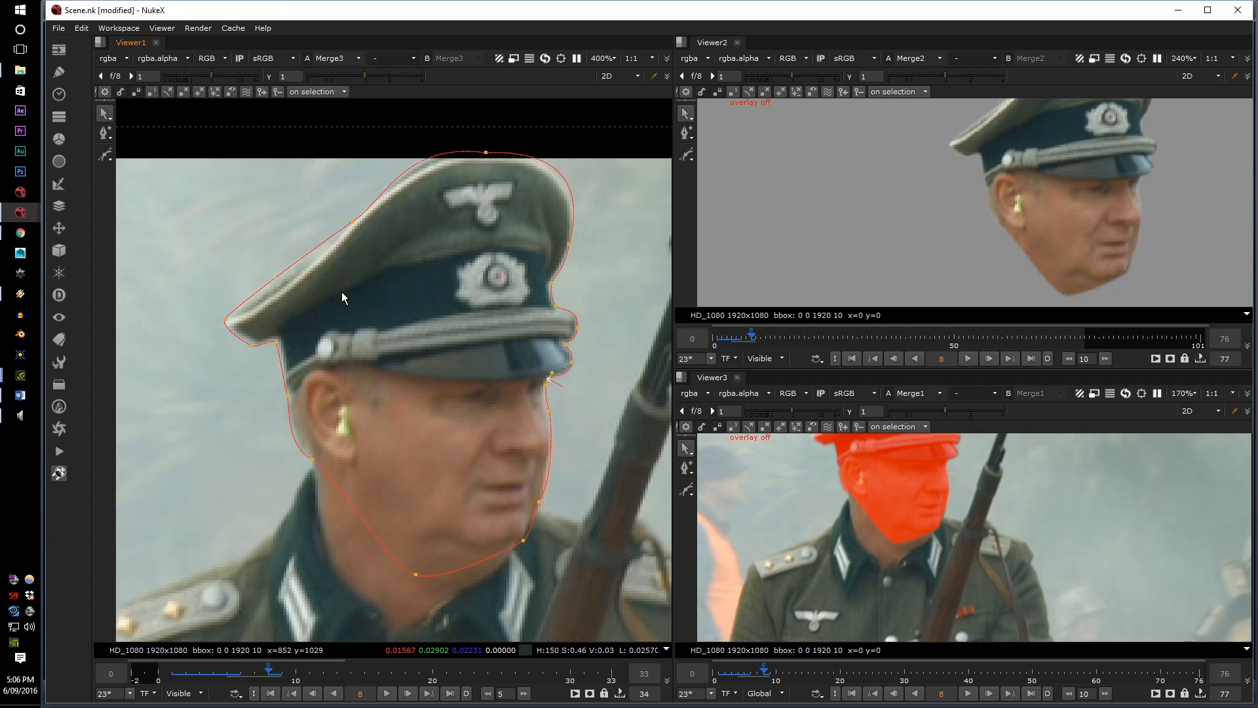
pyautogui.press('Left')
pyautogui.press('Right')
pyautogui.press('Left')
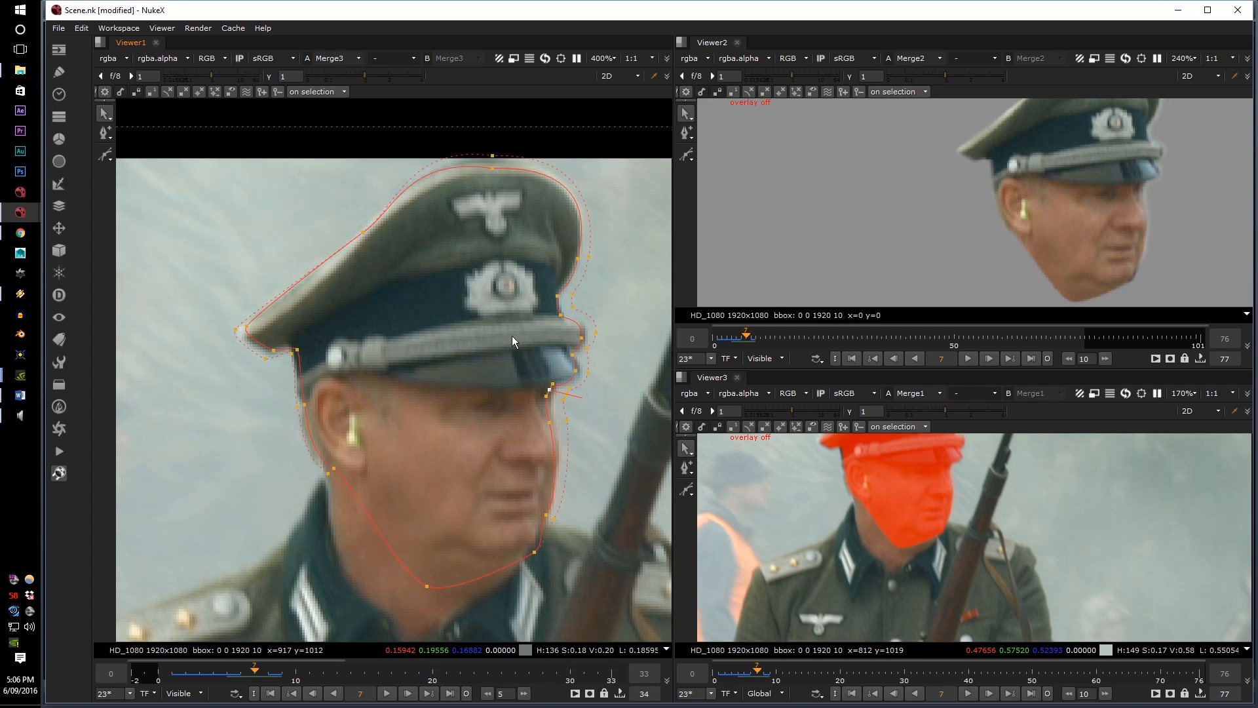
pyautogui.scroll(6, 1022, 158)
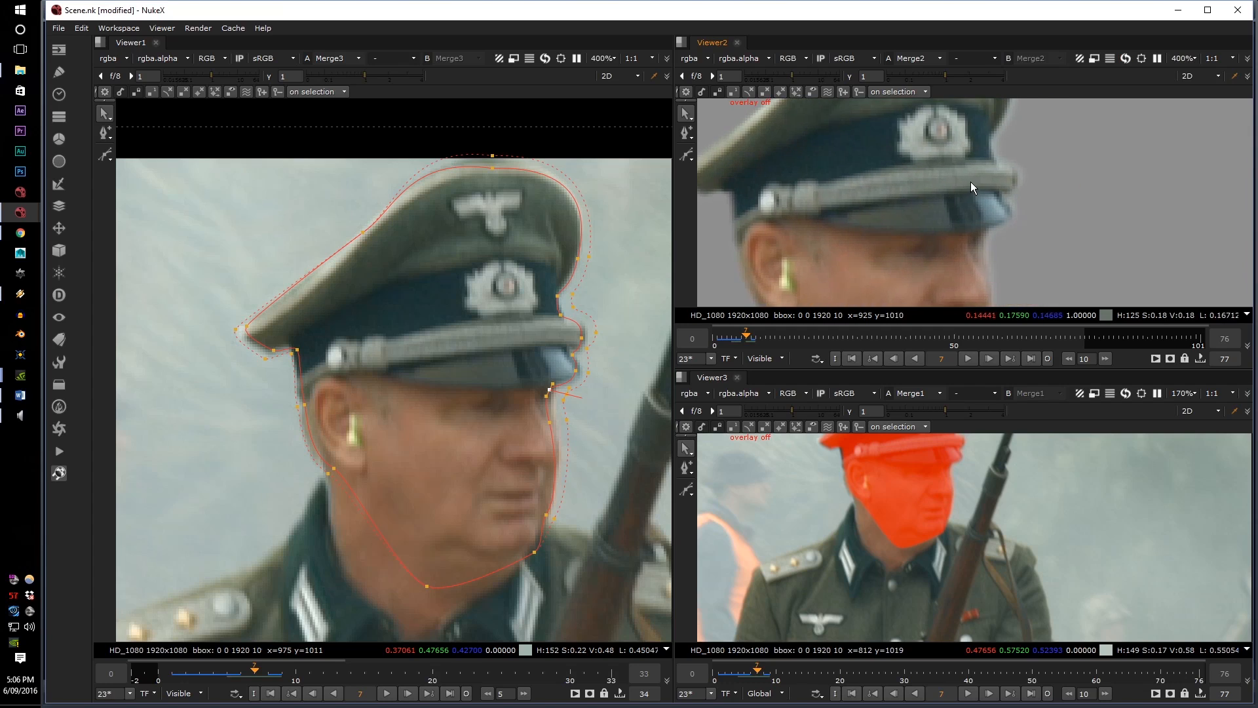
pyautogui.scroll(-6, 1008, 156)
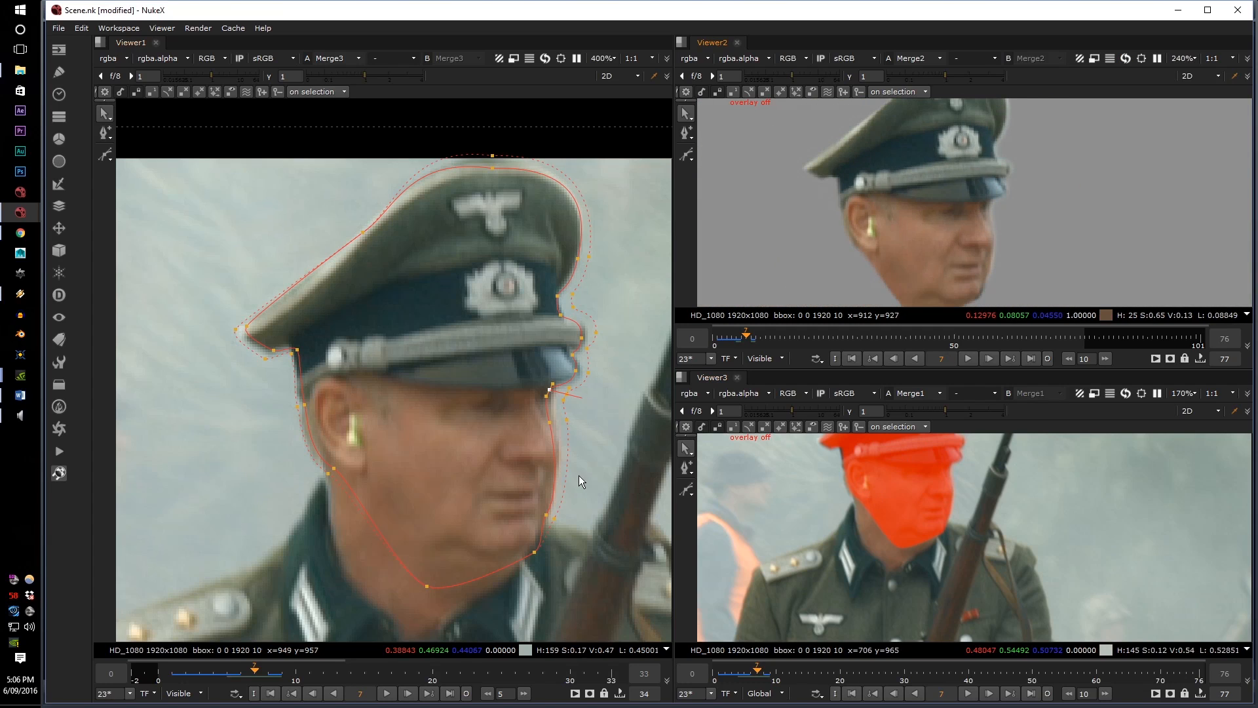
# Compare frames 6 and 7, and on frame 7 select all points of the head shape and remove their feather
pyautogui.moveTo(580, 475); pyautogui.dragTo(559, 473, button='middle')
pyautogui.scroll(-3, 559, 474)
pyautogui.press('Left')
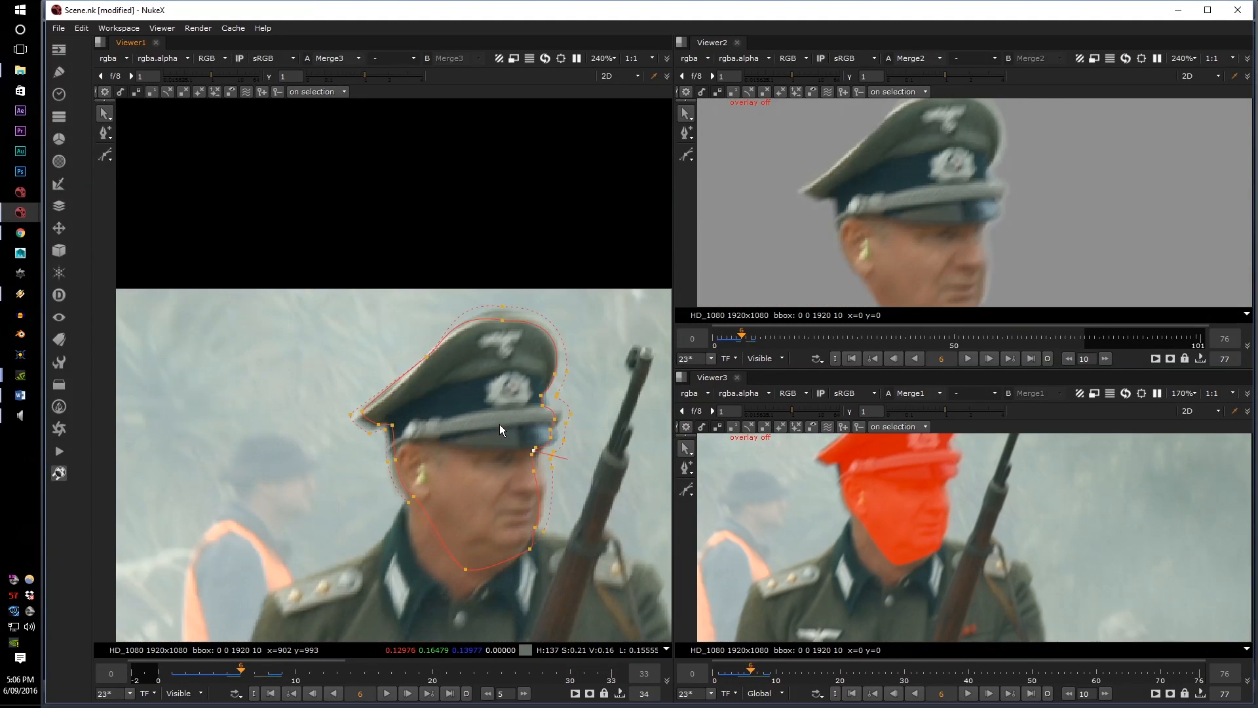
pyautogui.press('Right')
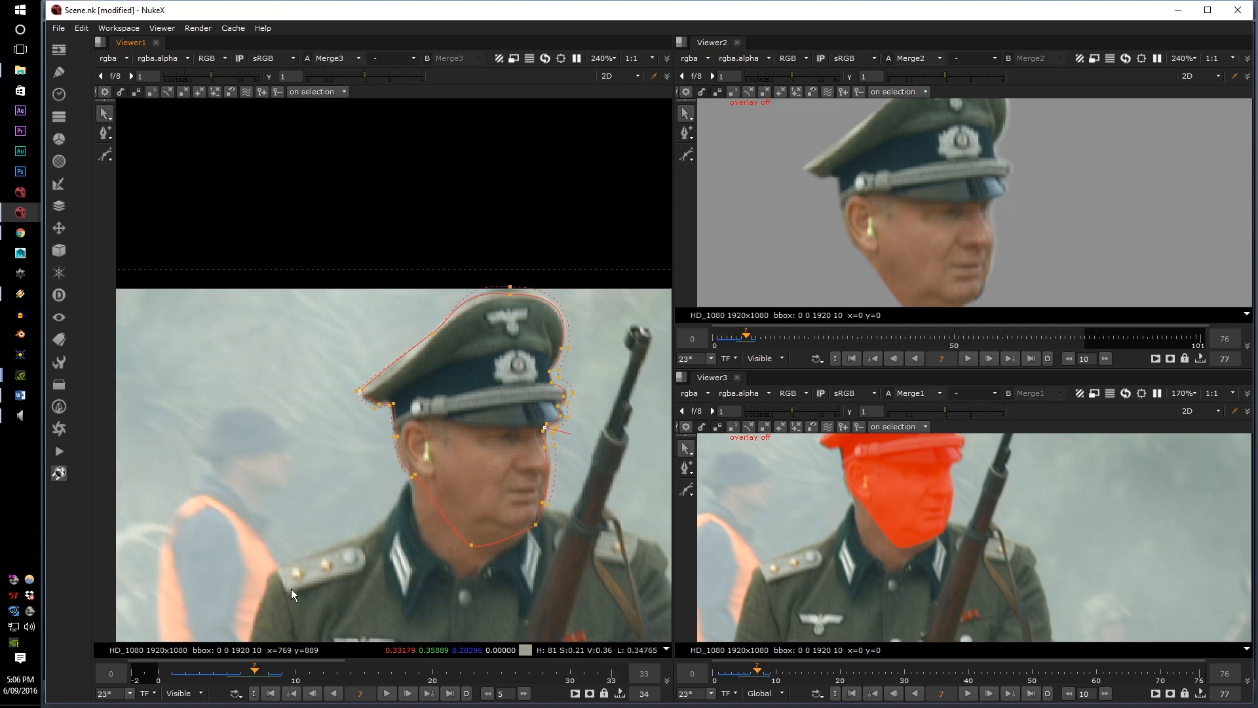
pyautogui.moveTo(291, 589); pyautogui.dragTo(611, 262)
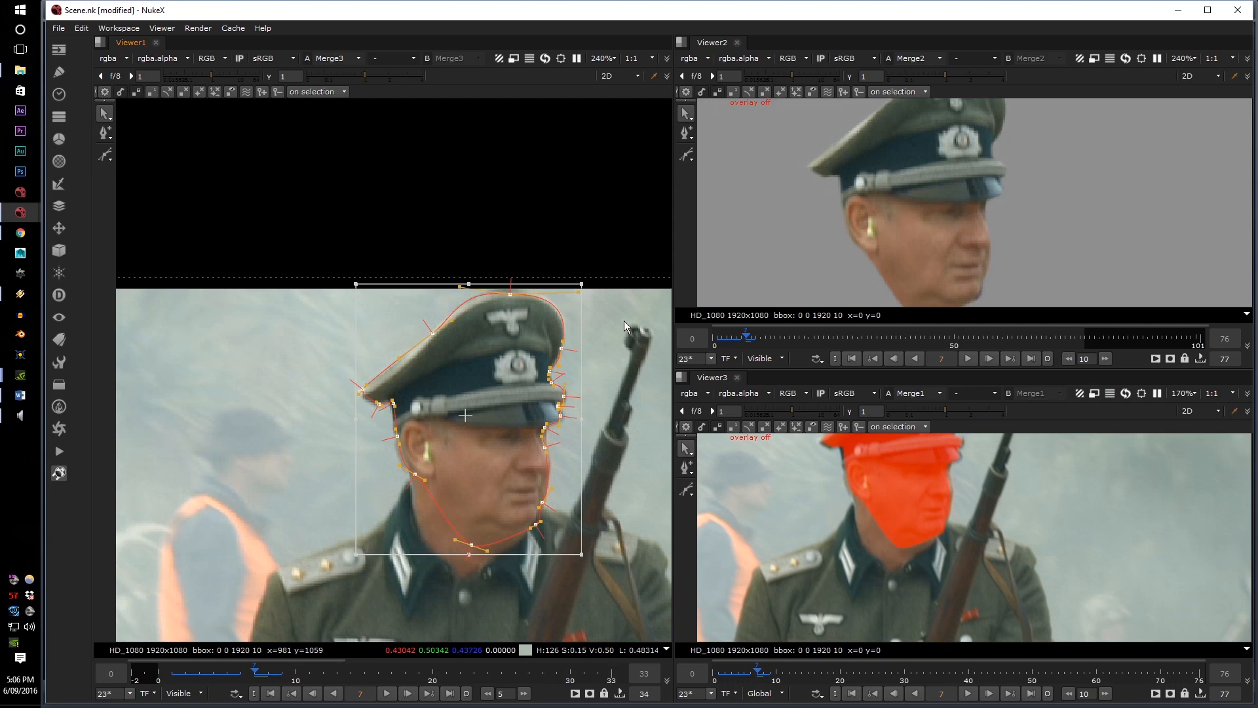
# Align the visor and face-front points with the sharp edge on frame 7, and nudge the point at the cap cord's front tip
pyautogui.scroll(5, 595, 436)
pyautogui.scroll(-2, 459, 315)
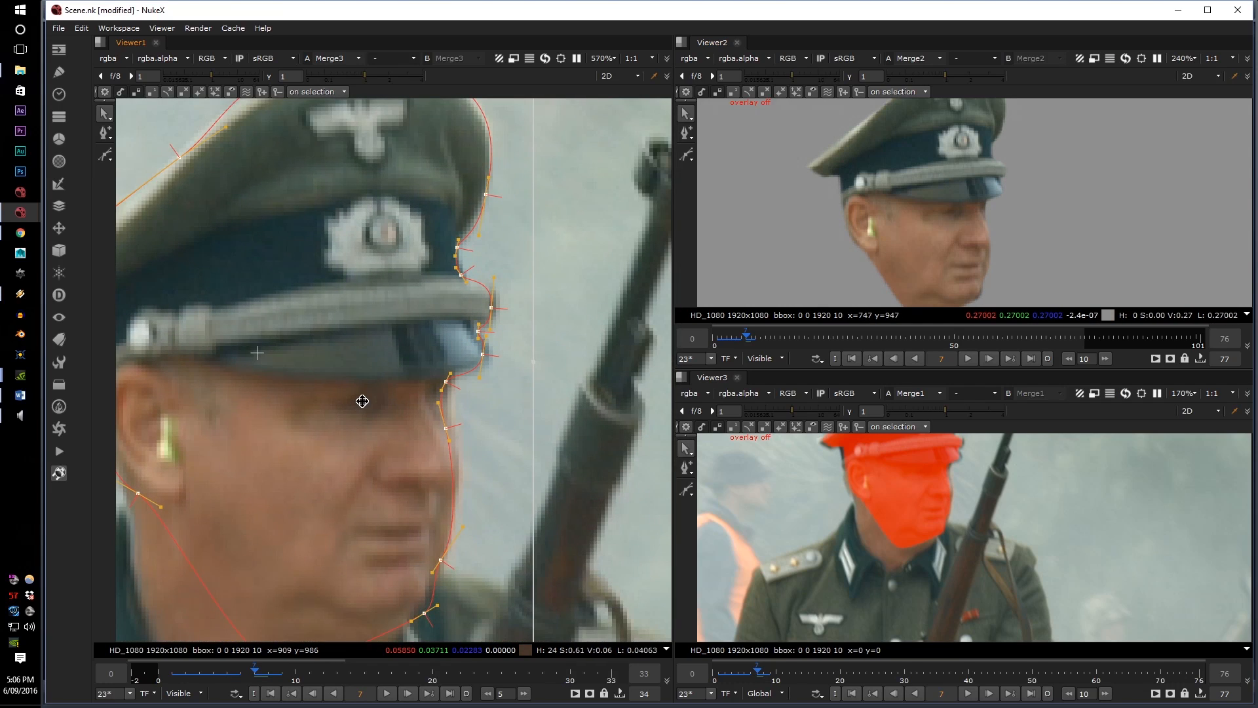
pyautogui.scroll(-2, 538, 426)
pyautogui.moveTo(516, 425); pyautogui.dragTo(568, 276)
pyautogui.scroll(5, 532, 320)
pyautogui.moveTo(428, 370); pyautogui.dragTo(442, 369)
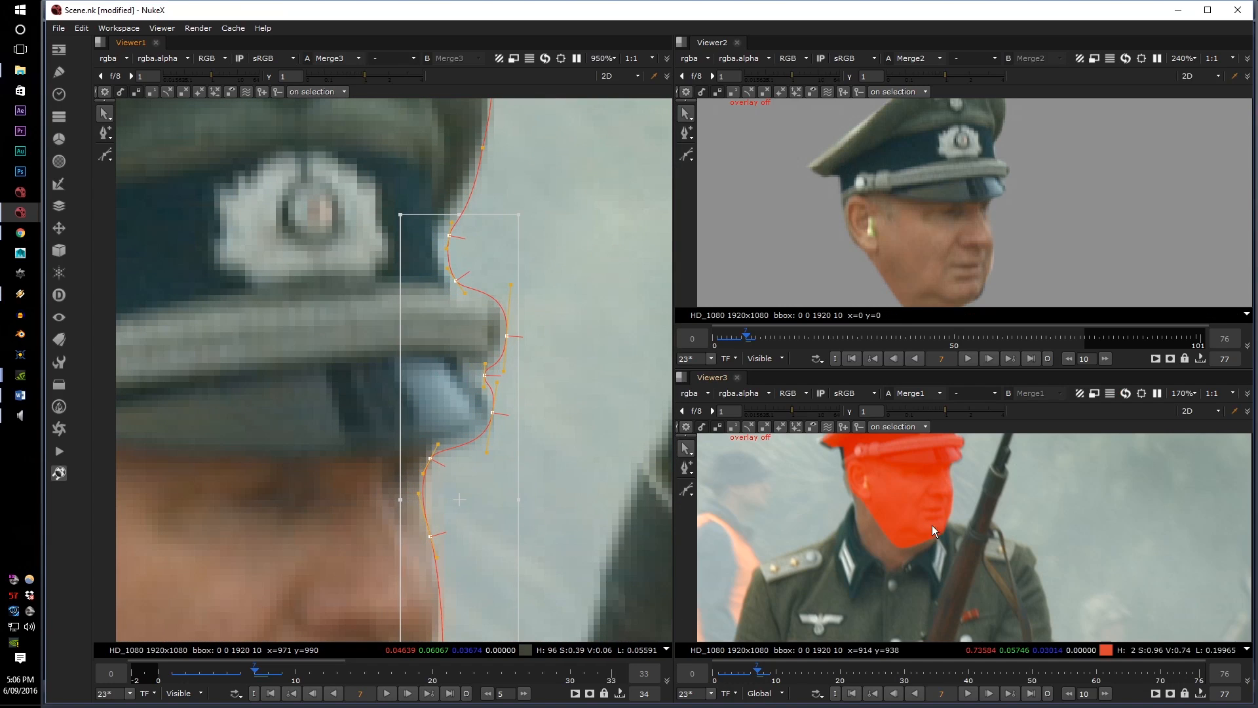
pyautogui.scroll(2, 931, 525)
pyautogui.click(509, 338)
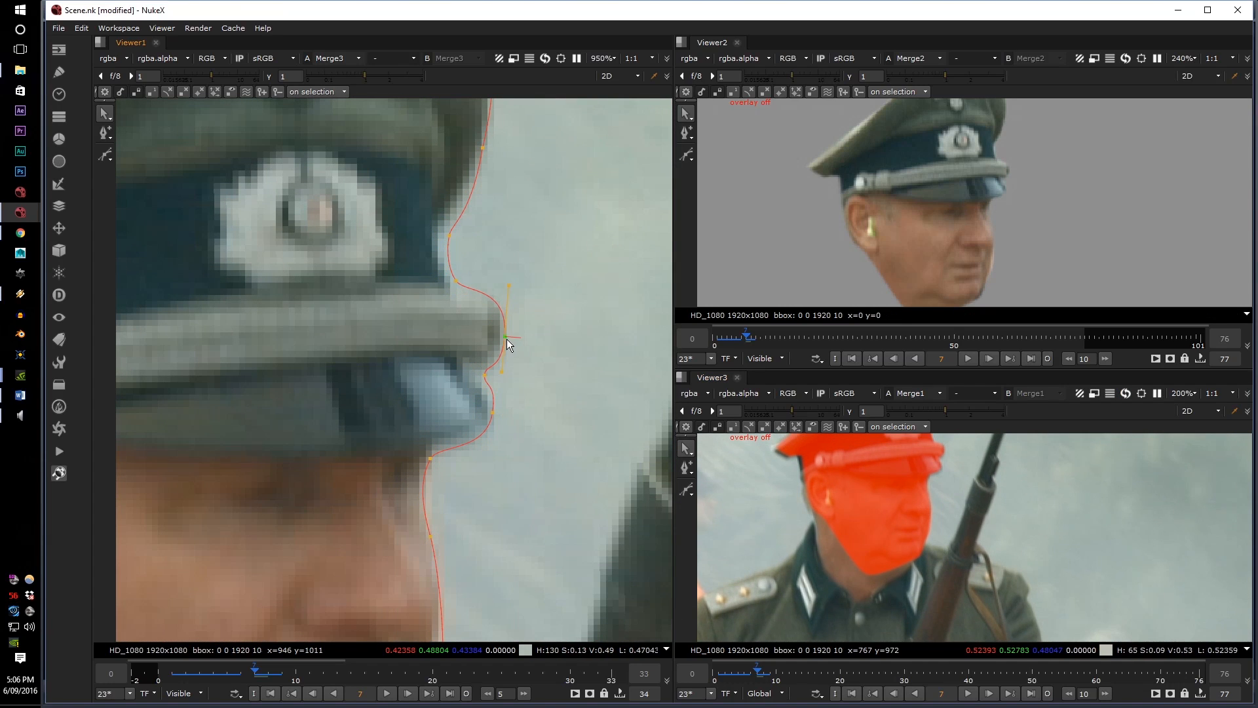
# Move the two points beside the cap band inward to its front edge and adjust the crown's front point above them
pyautogui.moveTo(371, 293); pyautogui.dragTo(377, 416, button='middle')
pyautogui.moveTo(365, 461); pyautogui.dragTo(479, 306)
pyautogui.scroll(3, 466, 376)
pyautogui.moveTo(466, 377); pyautogui.dragTo(449, 374)
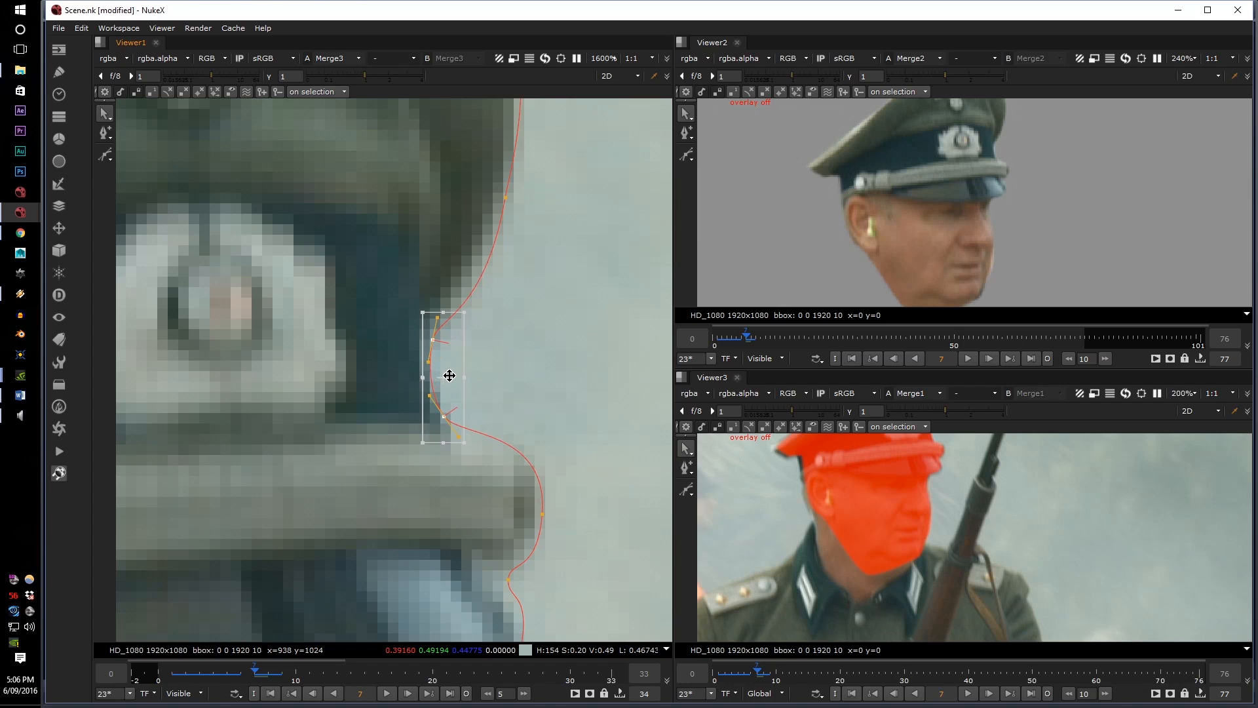
pyautogui.moveTo(534, 295); pyautogui.dragTo(546, 424, button='middle')
pyautogui.click(521, 321)
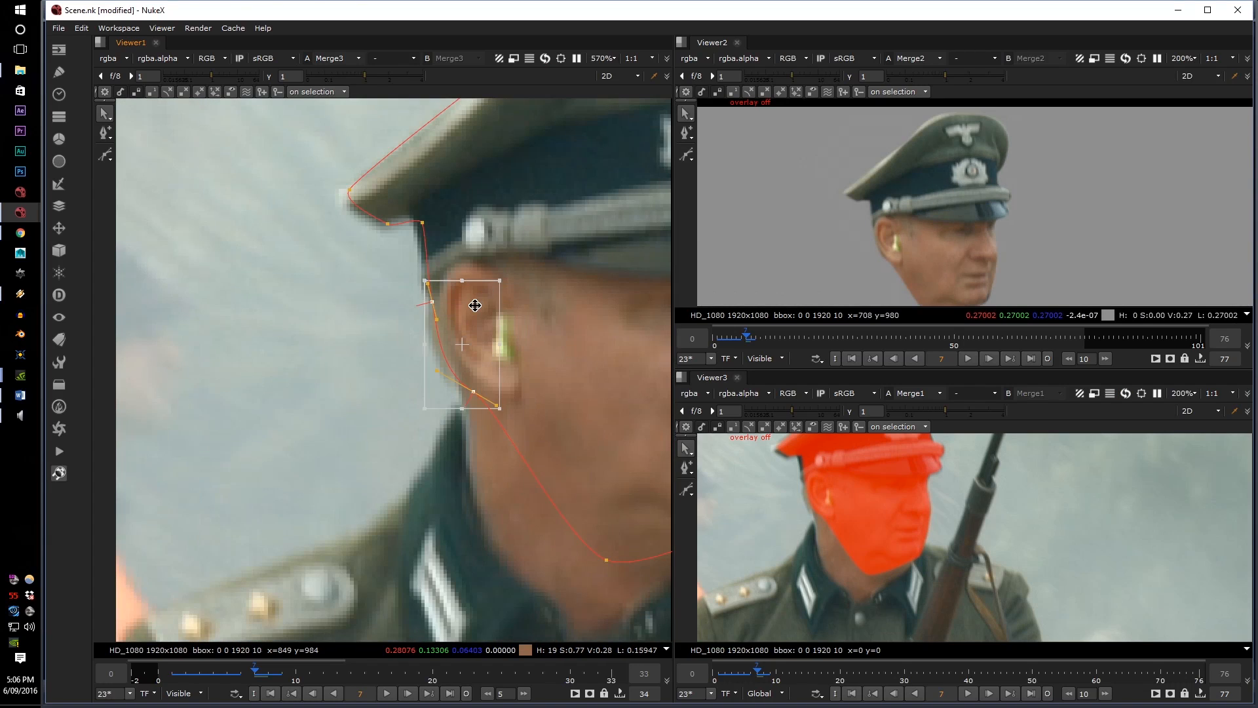
# Shift the points behind the ear outward slightly and refine the points along the underside of the cap's rear brim
pyautogui.moveTo(477, 306); pyautogui.dragTo(471, 309)
pyautogui.moveTo(472, 201); pyautogui.dragTo(471, 263, button='middle')
pyautogui.click(419, 283)
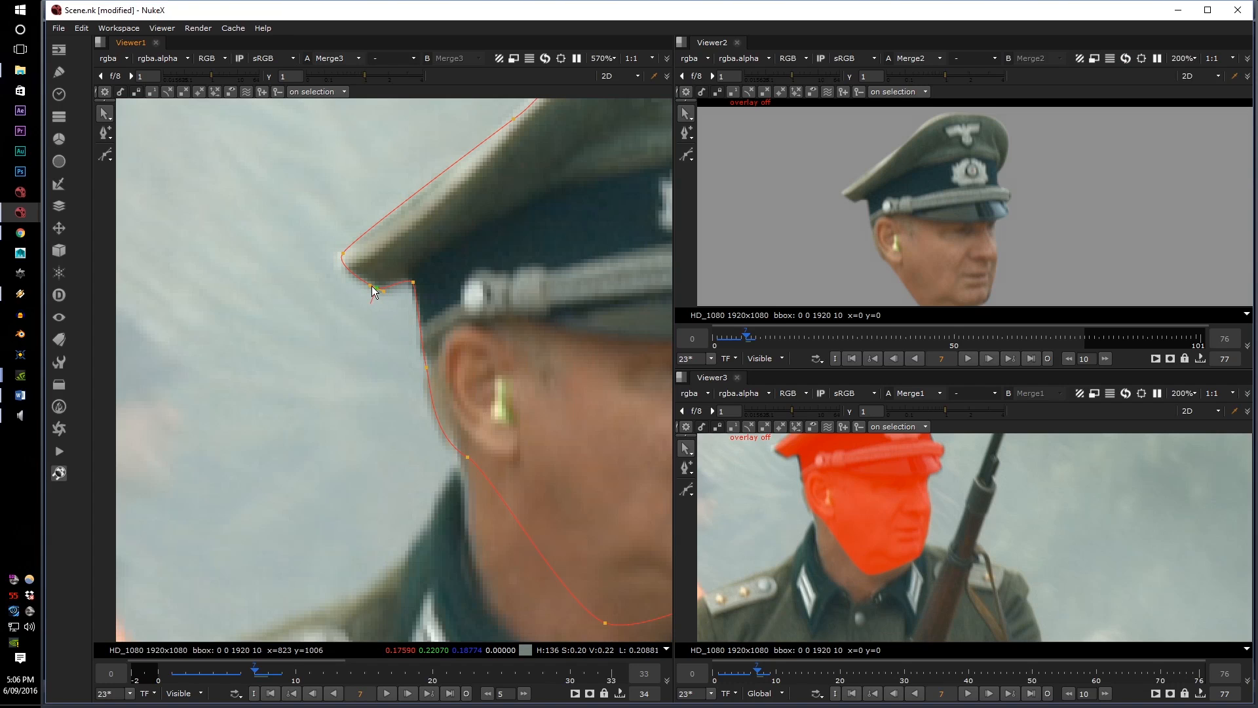
pyautogui.click(372, 288)
# Raise the point at the top of the cap's crown to the cap's upper edge on frame 7
pyautogui.scroll(-2, 327, 520)
pyautogui.moveTo(519, 322); pyautogui.dragTo(414, 388, button='middle')
pyautogui.scroll(3, 491, 235)
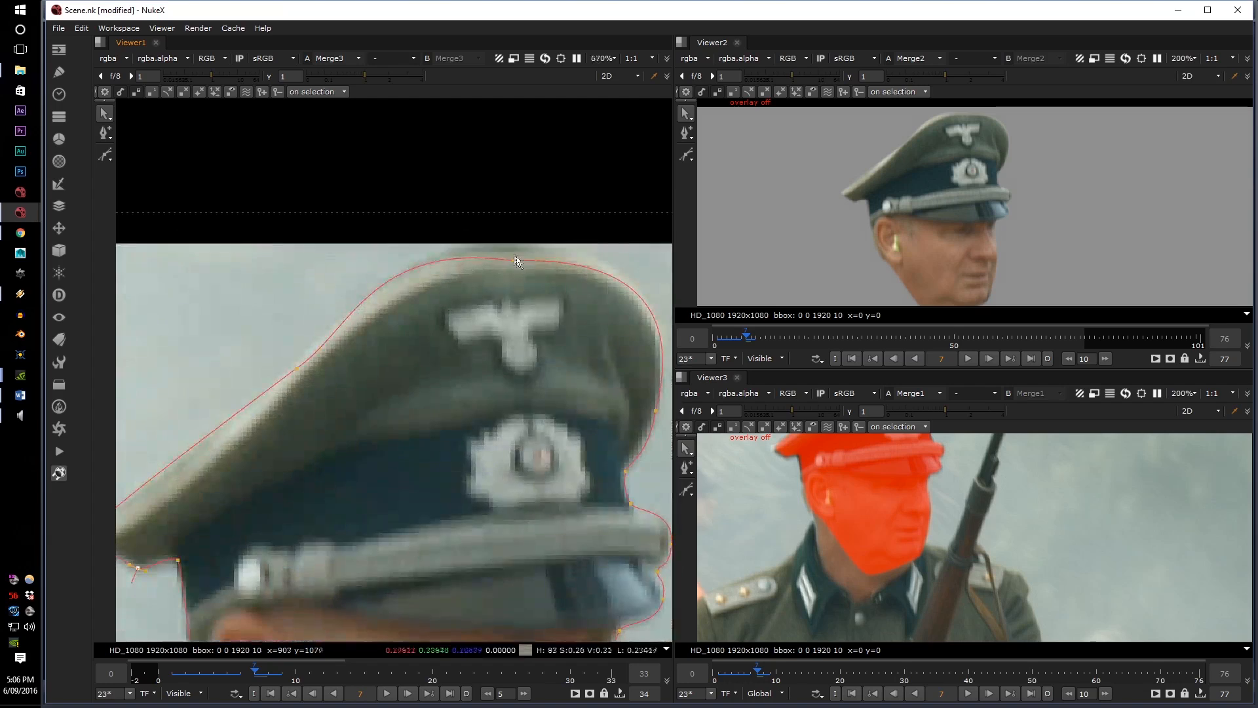
pyautogui.keyDown('ctrl'); pyautogui.keyDown('alt'); pyautogui.moveTo(516, 259); pyautogui.dragTo(517, 247); pyautogui.keyUp('alt'); pyautogui.keyUp('ctrl')
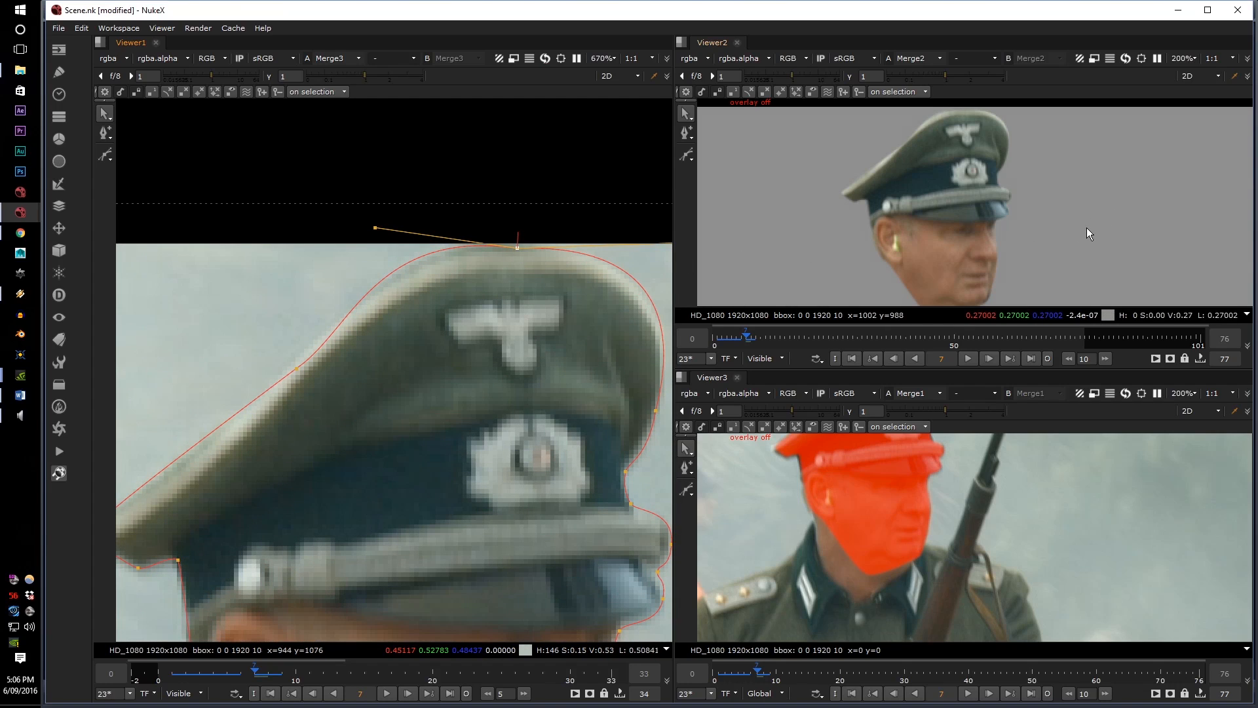
pyautogui.scroll(-1, 1086, 229)
pyautogui.scroll(3, 798, 464)
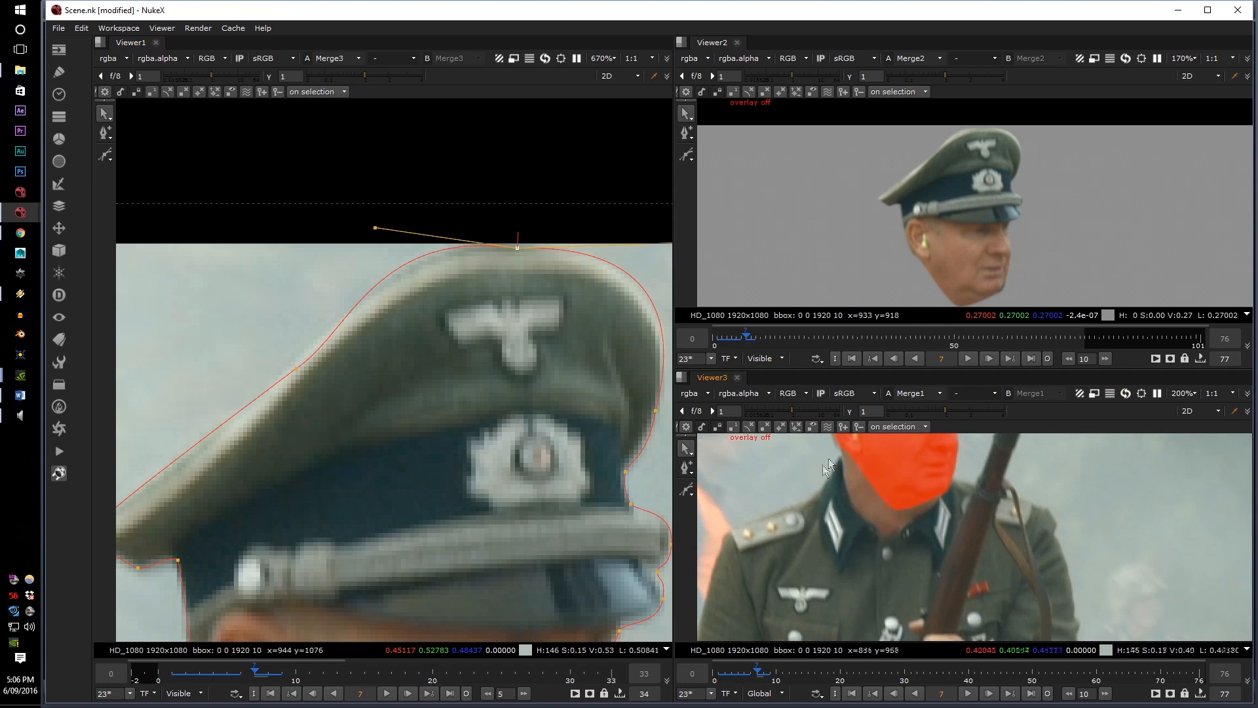
# Select the points from the cap's rear tip down past the ear and nudge them together onto the frame 7 edge
pyautogui.scroll(-4, 337, 548)
pyautogui.moveTo(354, 540); pyautogui.dragTo(502, 305)
pyautogui.scroll(4, 402, 343)
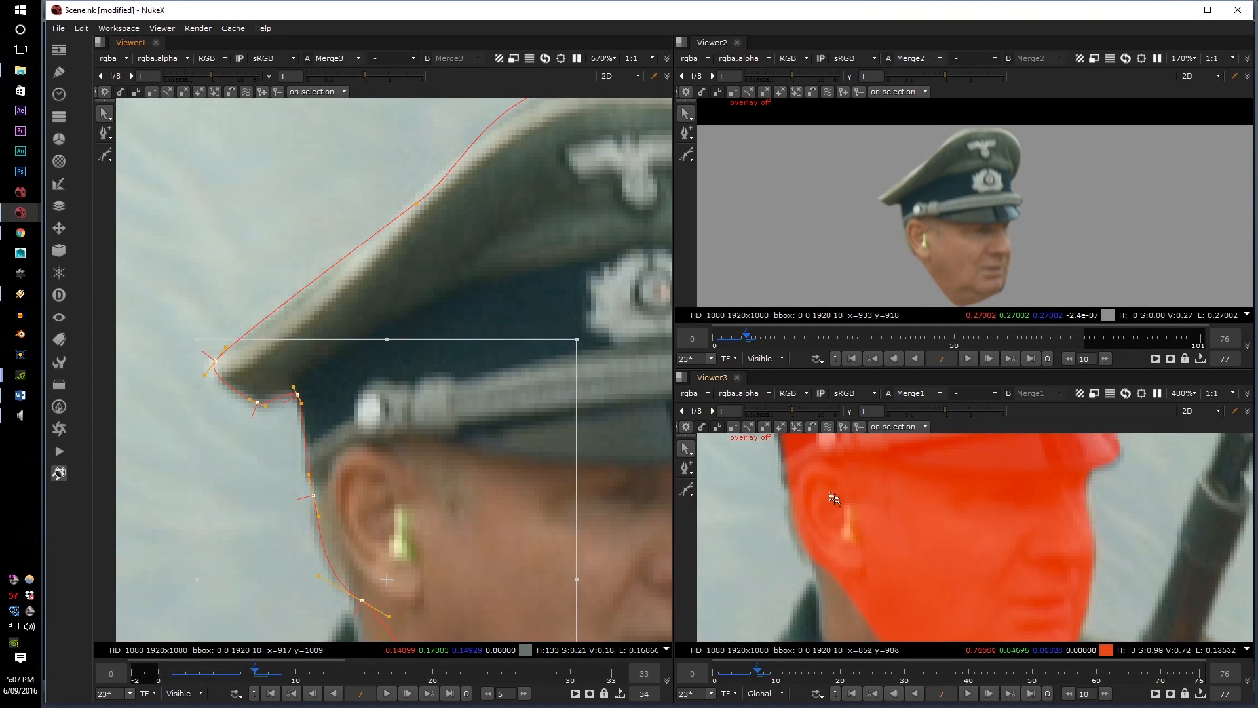
pyautogui.scroll(2, 899, 447)
pyautogui.moveTo(798, 486); pyautogui.dragTo(803, 500, button='middle')
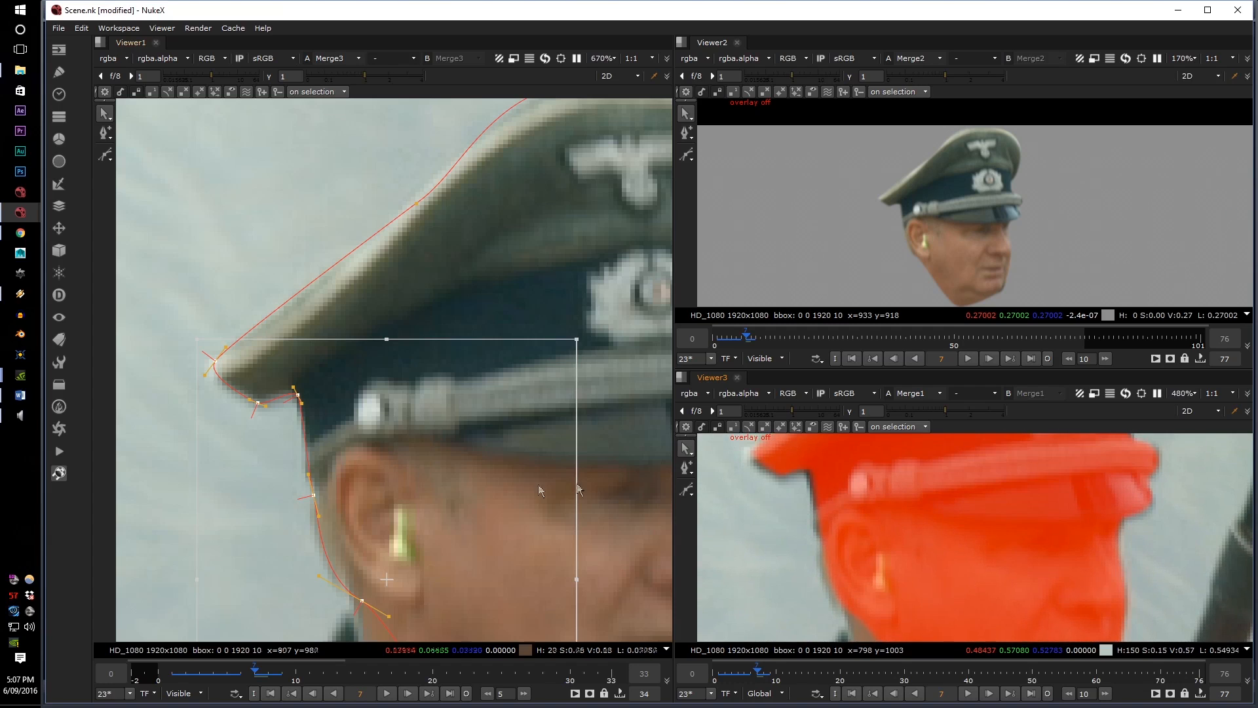
pyautogui.scroll(2, 370, 420)
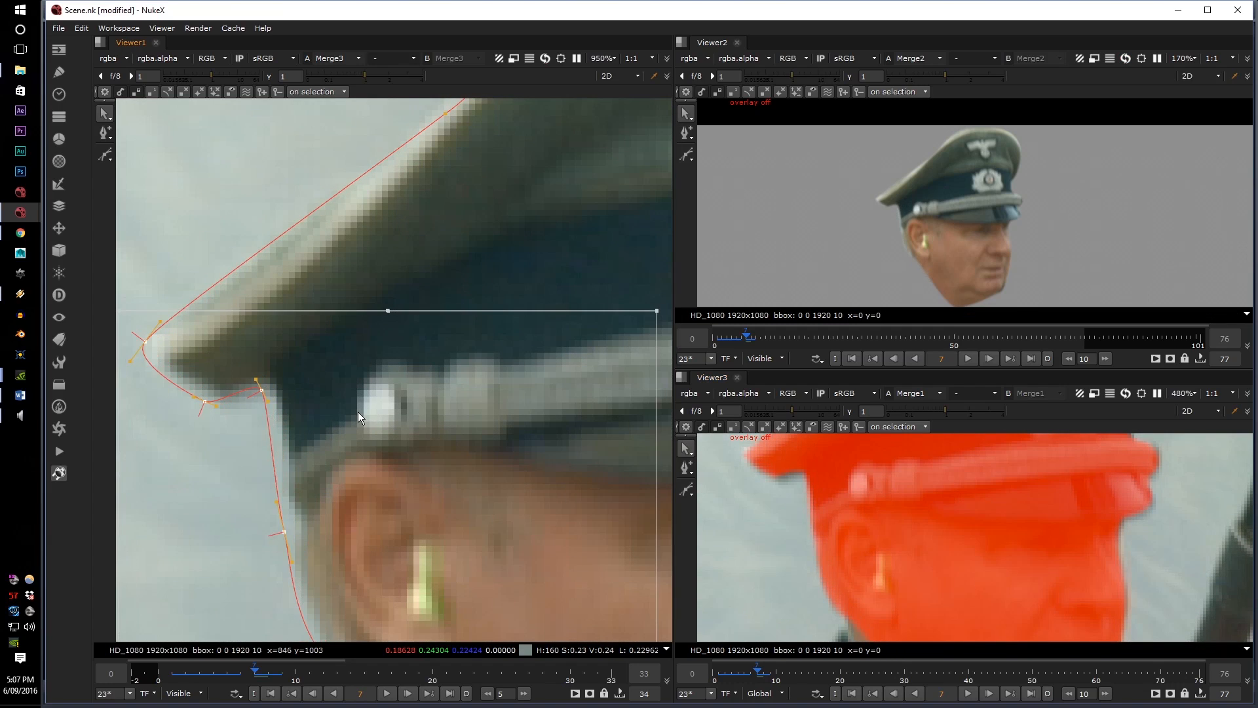
pyautogui.moveTo(362, 411); pyautogui.dragTo(368, 414, button='middle')
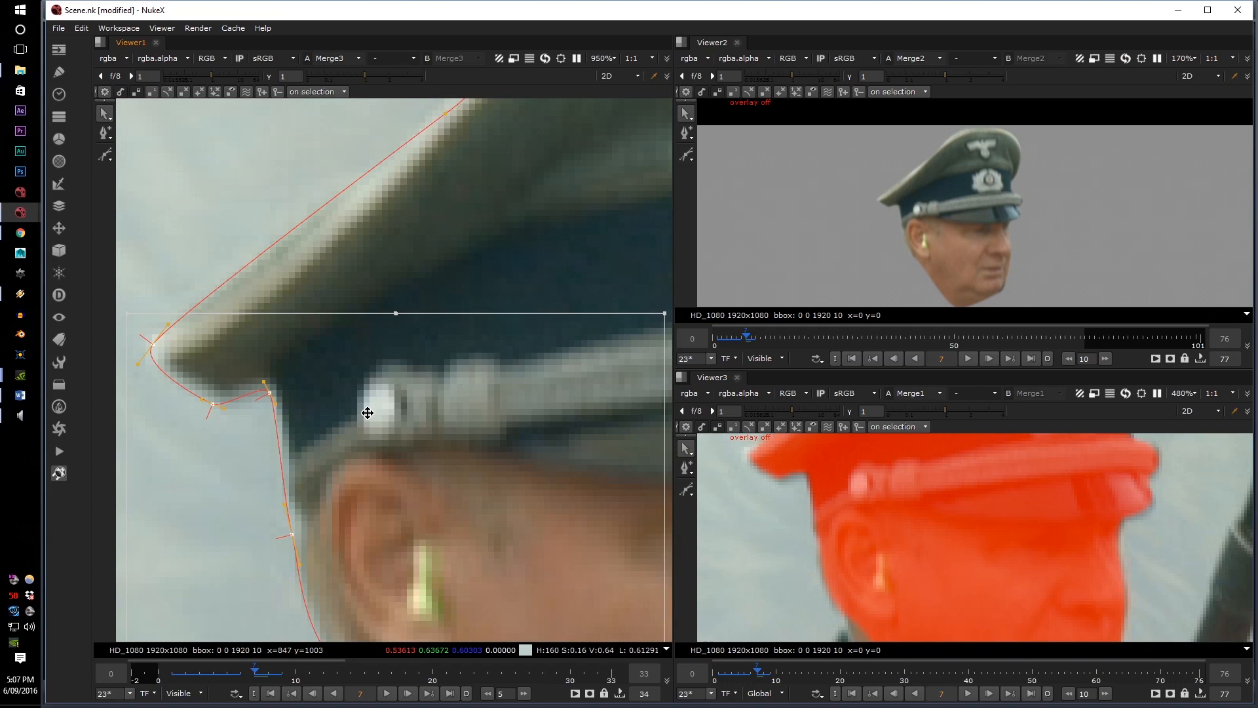
# Refine the inner corner point where the rear brim meets the cap band, checking the matte edge in the grey and red composites
pyautogui.scroll(5, 888, 208)
pyautogui.moveTo(888, 207); pyautogui.dragTo(820, 210, button='middle')
pyautogui.scroll(2, 820, 210)
pyautogui.moveTo(482, 466); pyautogui.dragTo(508, 413, button='middle')
pyautogui.click(302, 242)
pyautogui.scroll(4, 762, 484)
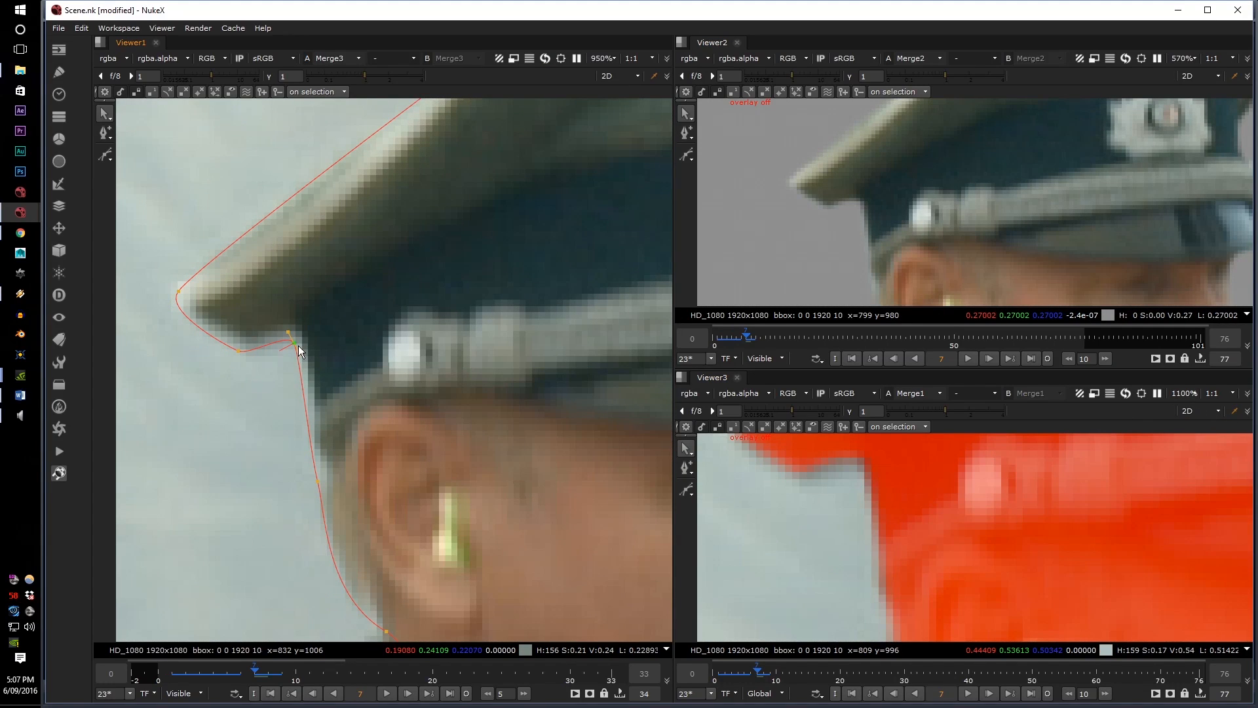
pyautogui.scroll(3, 351, 359)
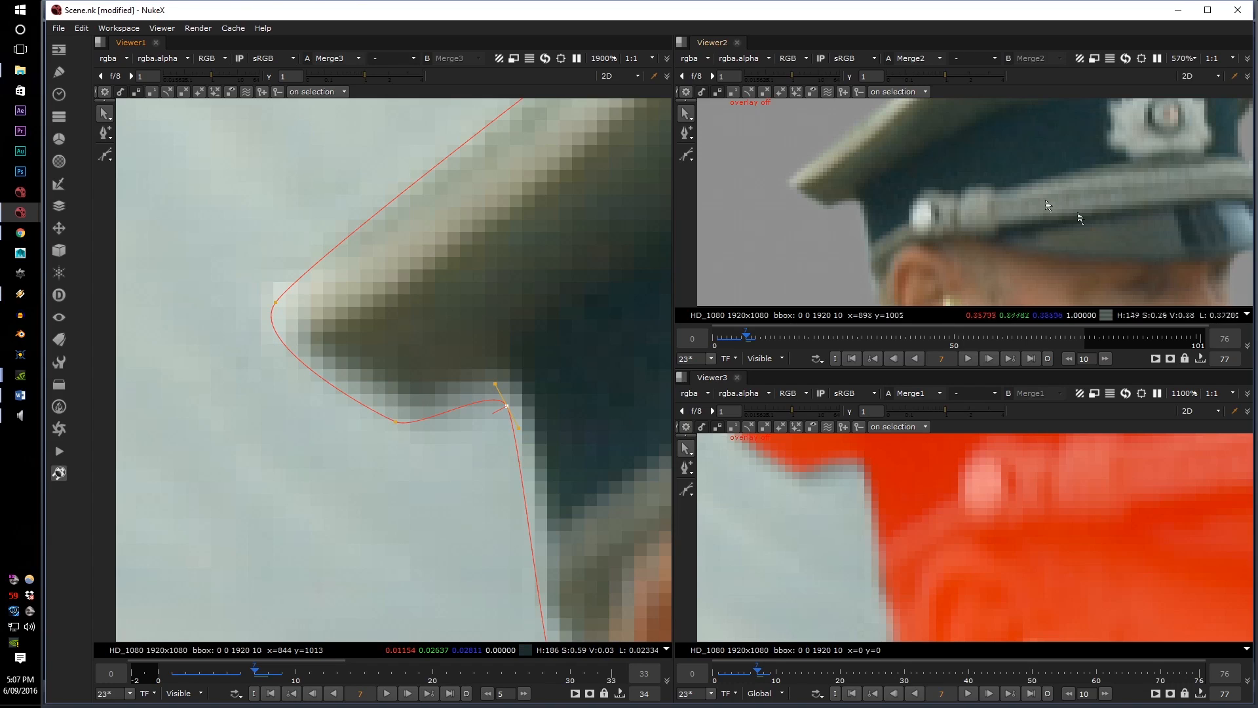
pyautogui.scroll(4, 829, 200)
pyautogui.scroll(-2, 776, 232)
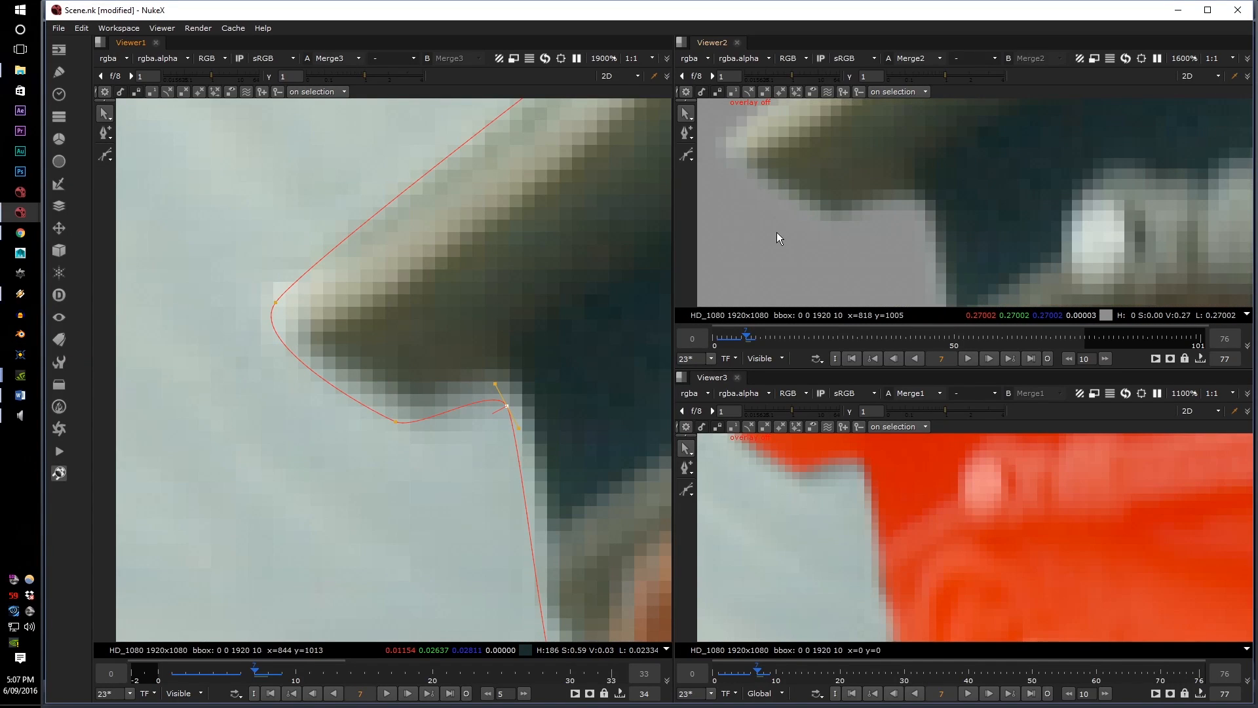
pyautogui.scroll(-6, 842, 557)
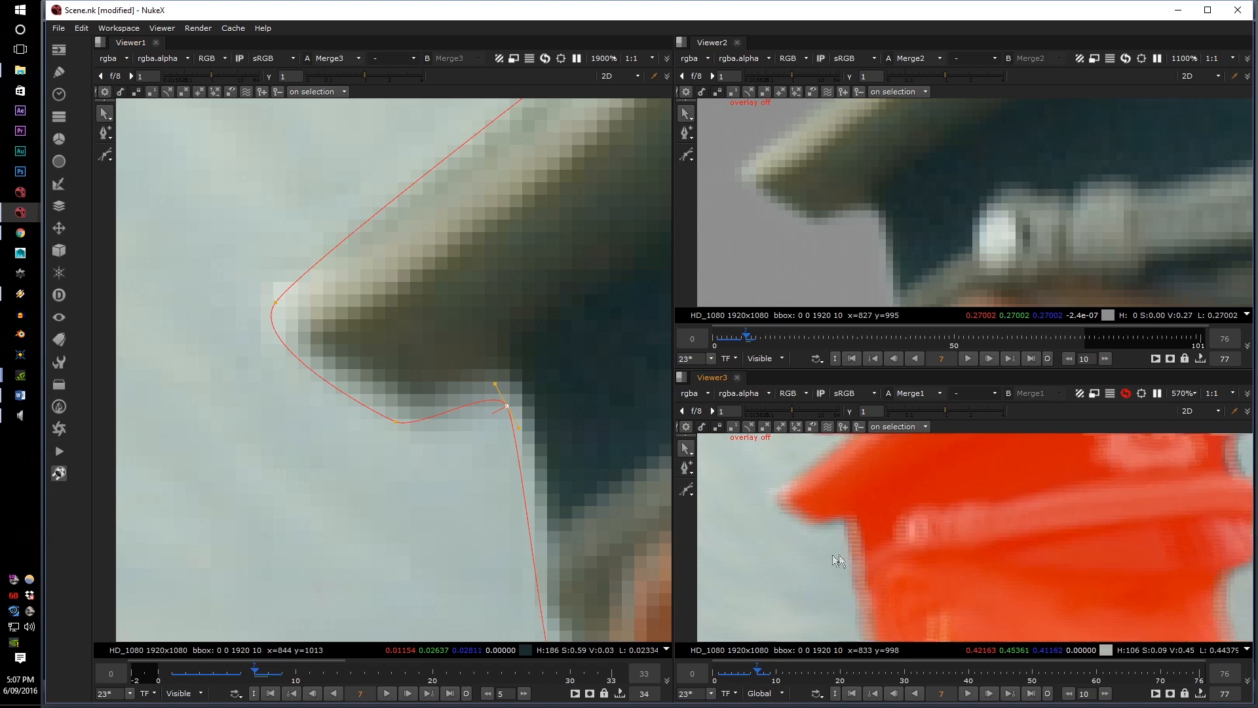
pyautogui.scroll(-4, 931, 508)
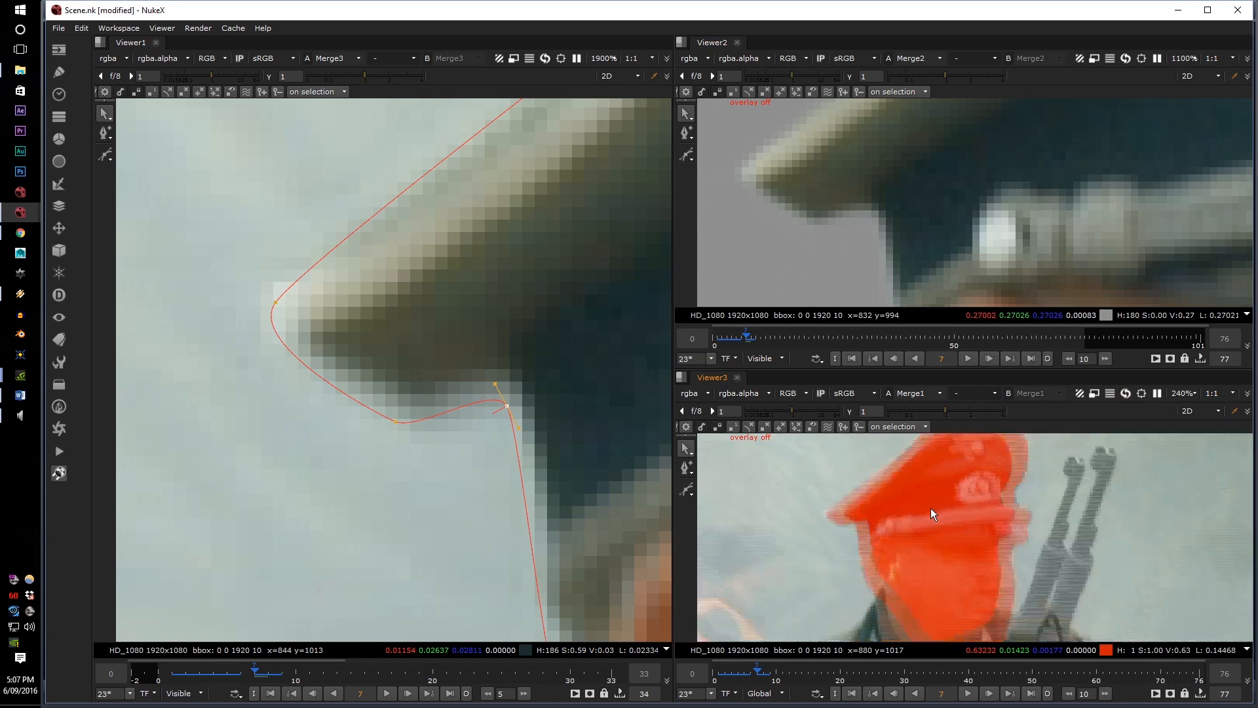
# Adjust the point below the earlobe so the shape follows the back of the neck on frame 7
pyautogui.moveTo(551, 410); pyautogui.dragTo(412, 384, button='middle')
pyautogui.scroll(-7, 297, 368)
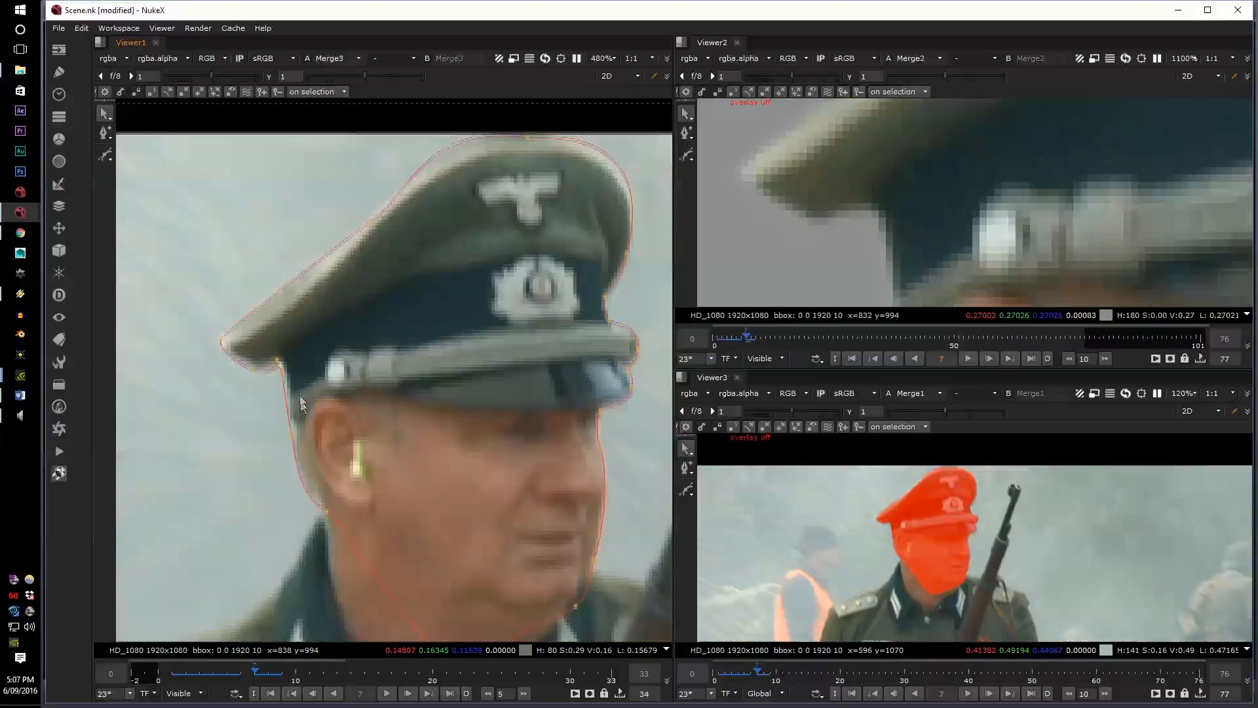
pyautogui.scroll(5, 347, 541)
pyautogui.click(368, 542)
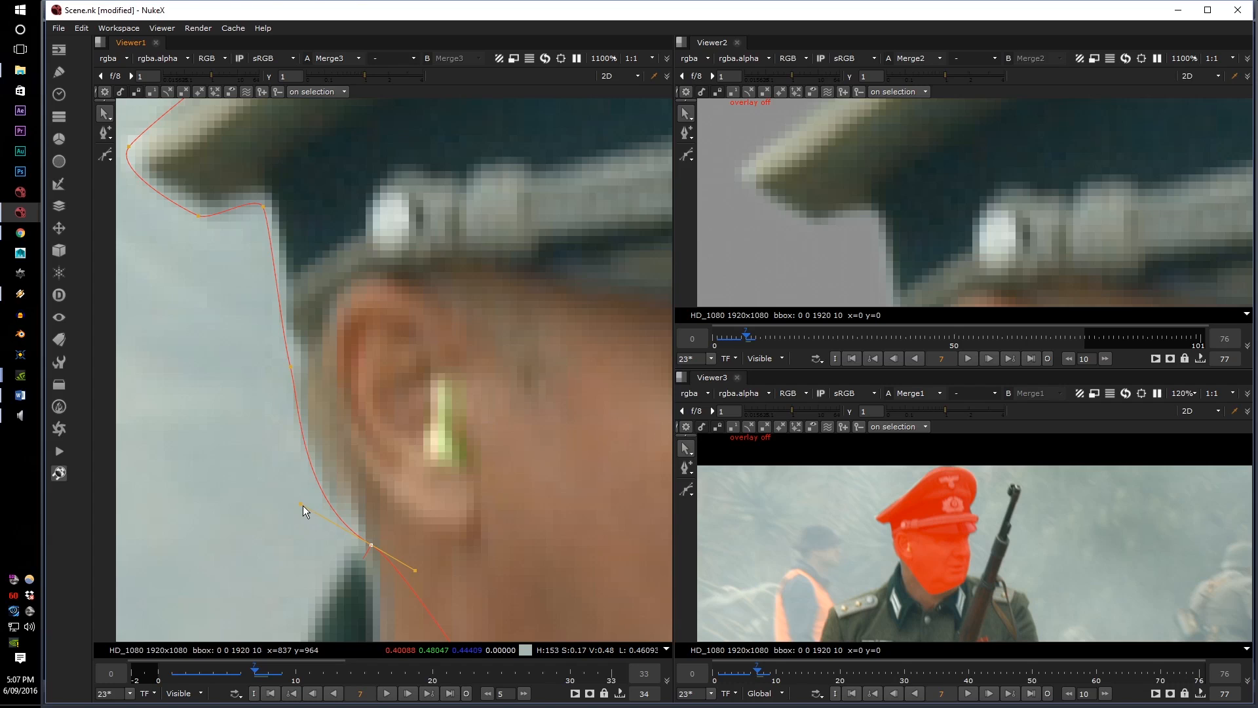
pyautogui.scroll(-4, 321, 492)
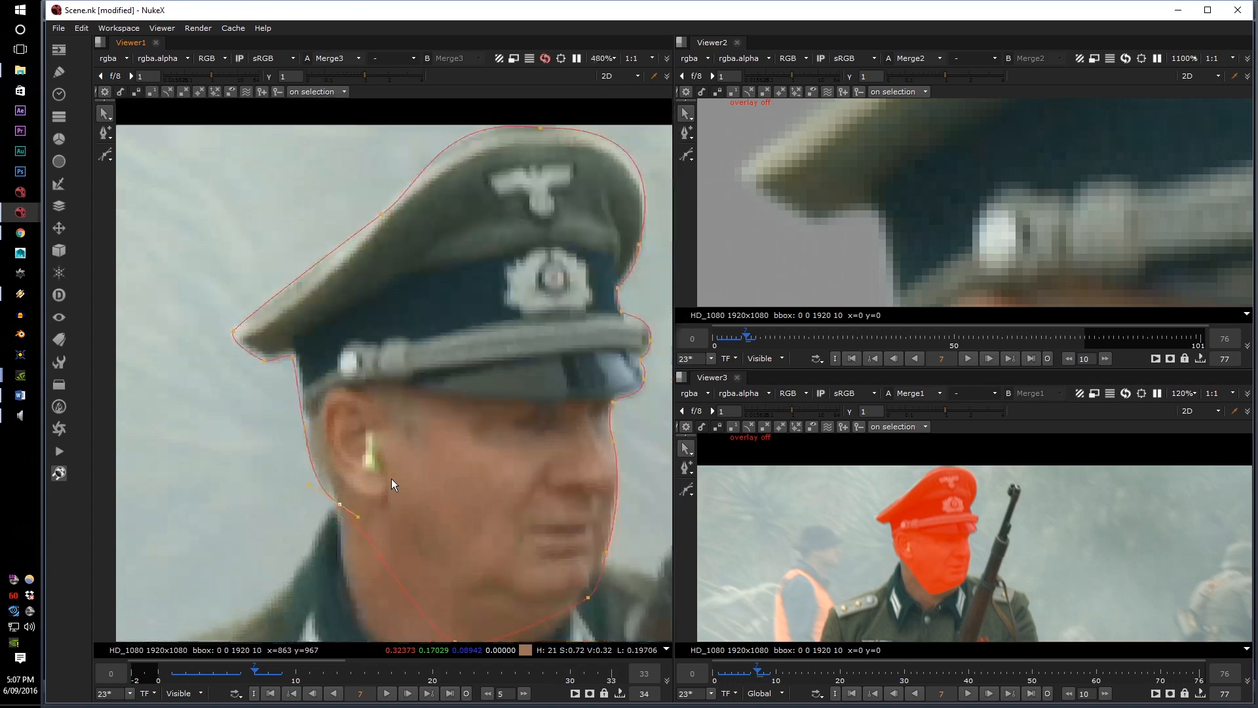
# On frame 6, shift the points from beneath the rear brim to below the ear slightly outward, together with their feather
pyautogui.press('Left')
pyautogui.scroll(-6, 867, 175)
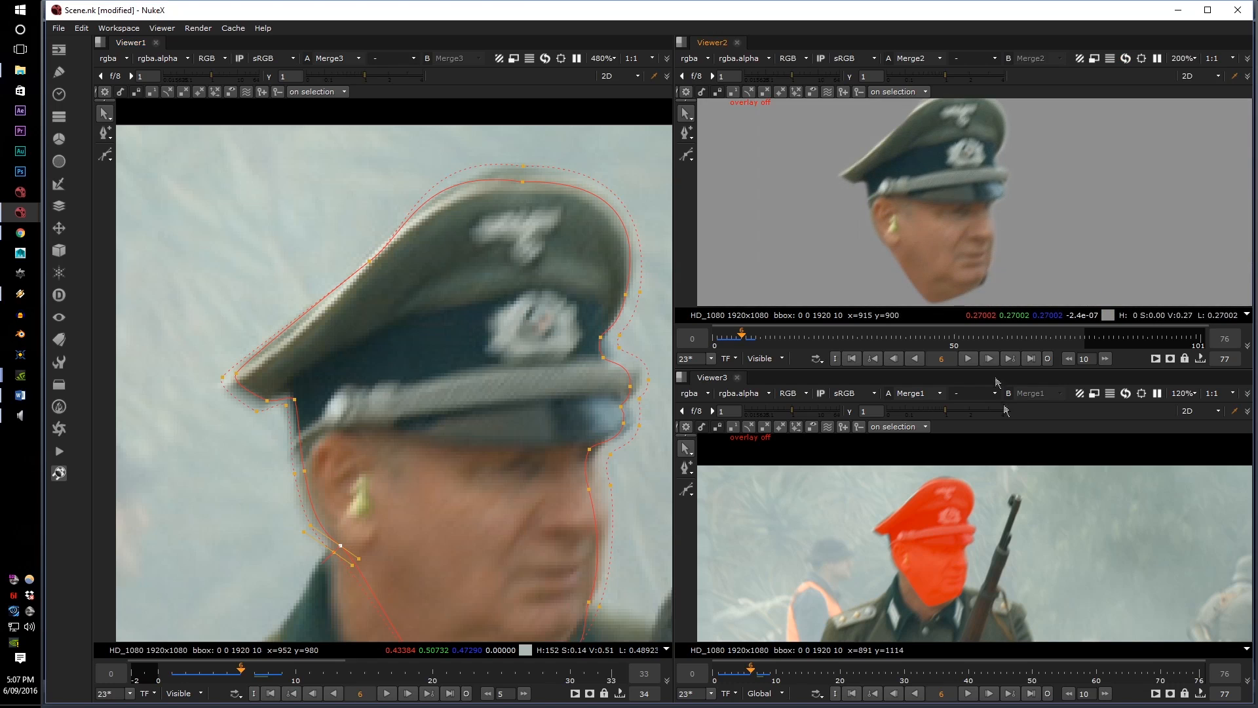
pyautogui.scroll(7, 774, 473)
pyautogui.scroll(-4, 391, 479)
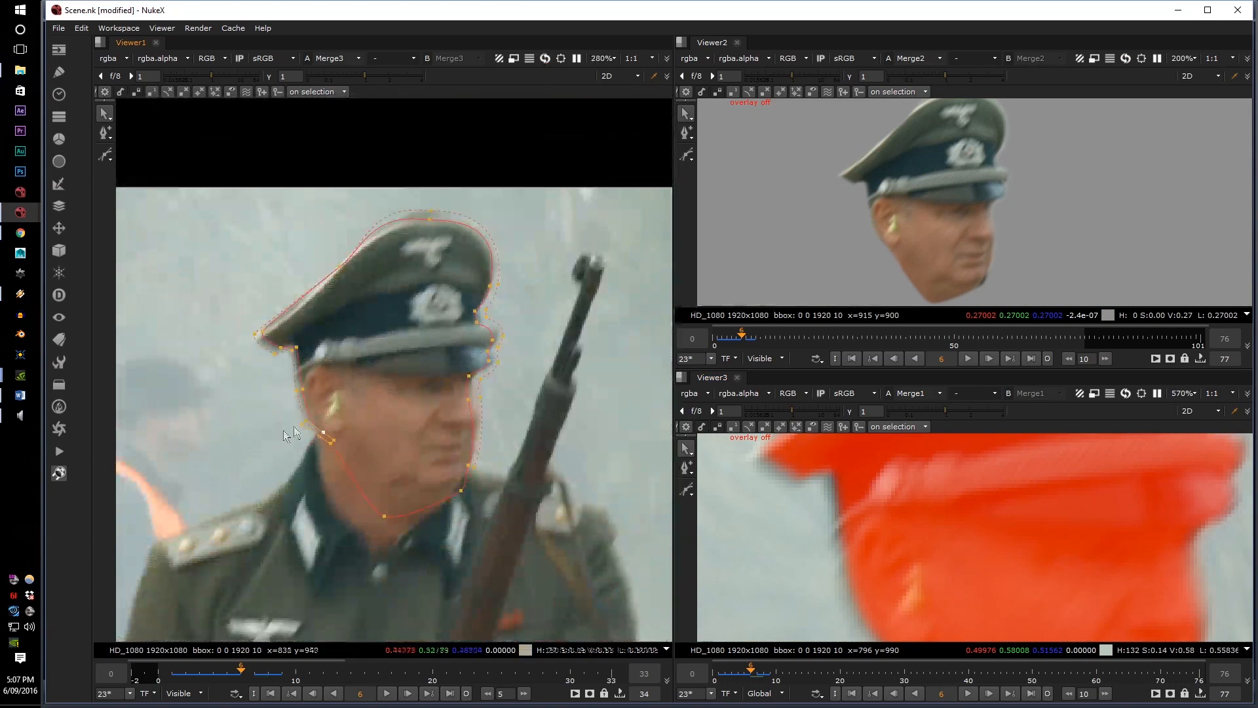
pyautogui.moveTo(367, 459); pyautogui.dragTo(299, 377)
pyautogui.scroll(5, 297, 375)
pyautogui.moveTo(277, 611); pyautogui.dragTo(457, 295)
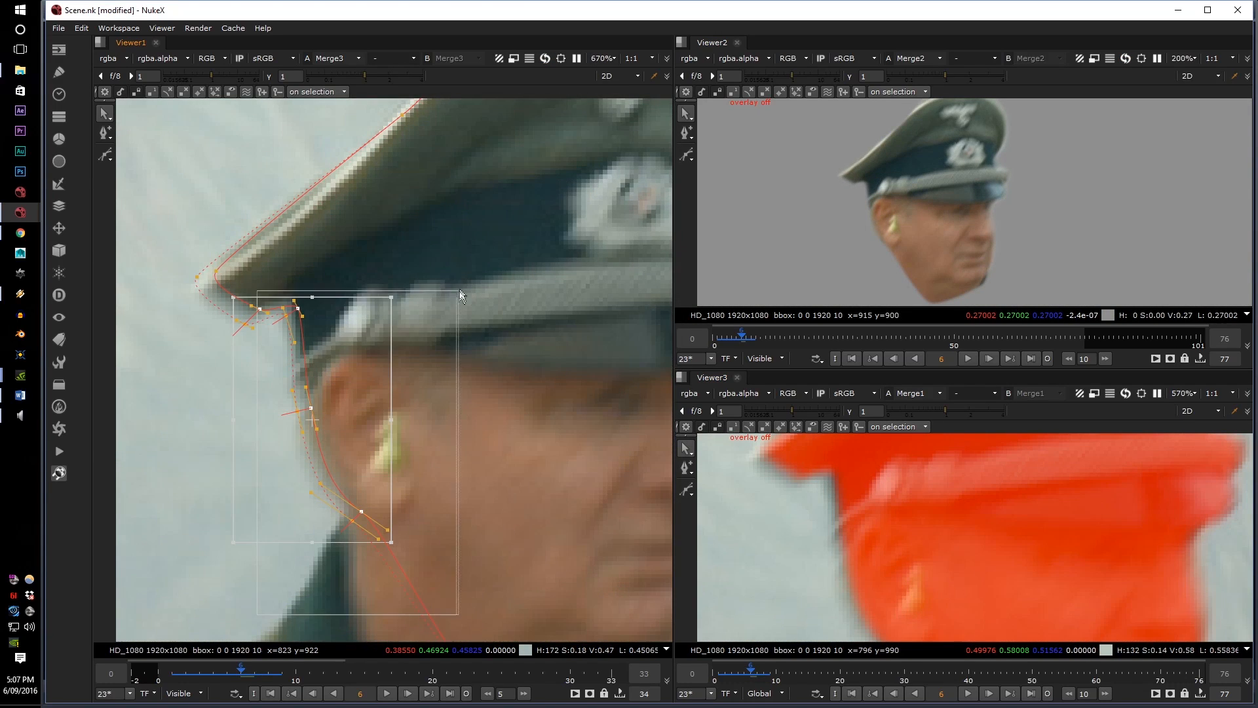
pyautogui.scroll(5, 321, 331)
pyautogui.moveTo(320, 339); pyautogui.dragTo(313, 339)
pyautogui.scroll(-3, 325, 328)
pyautogui.moveTo(324, 329); pyautogui.dragTo(391, 384, button='middle')
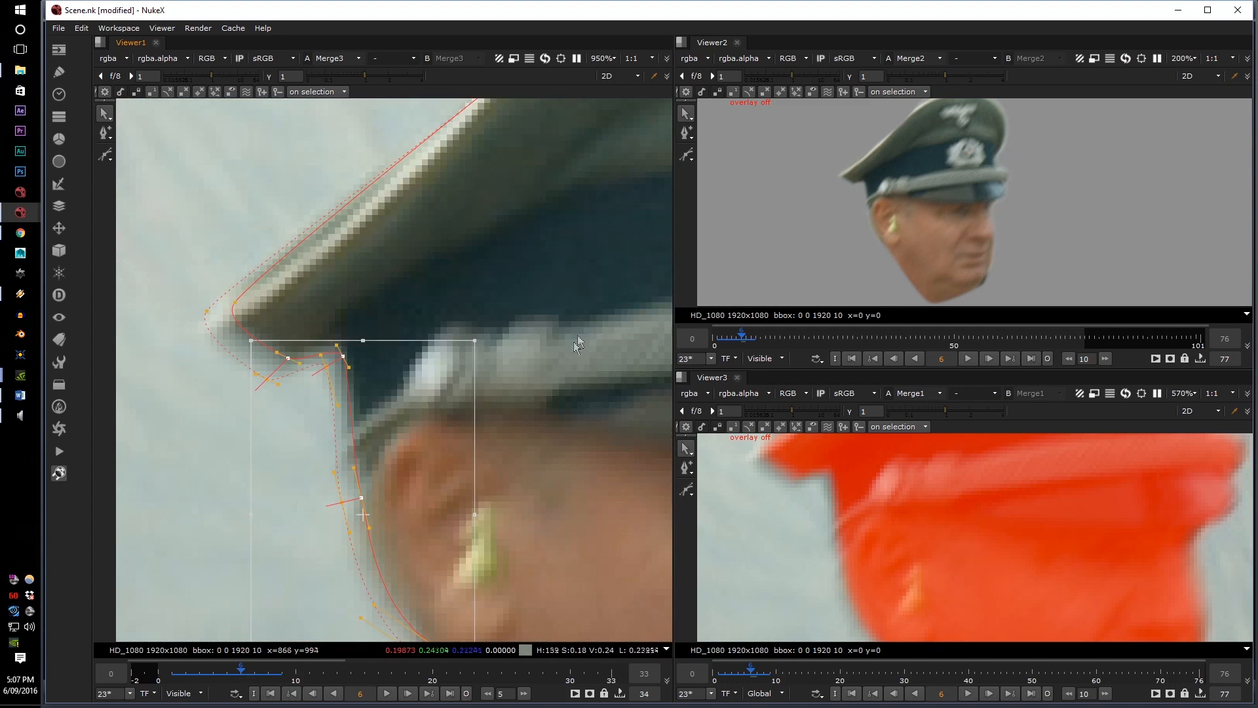
# Move the point on the crown's rear slope outward on frame 6 and adjust its tangent handle to follow the cap's edge
pyautogui.click(578, 343)
pyautogui.scroll(-5, 820, 496)
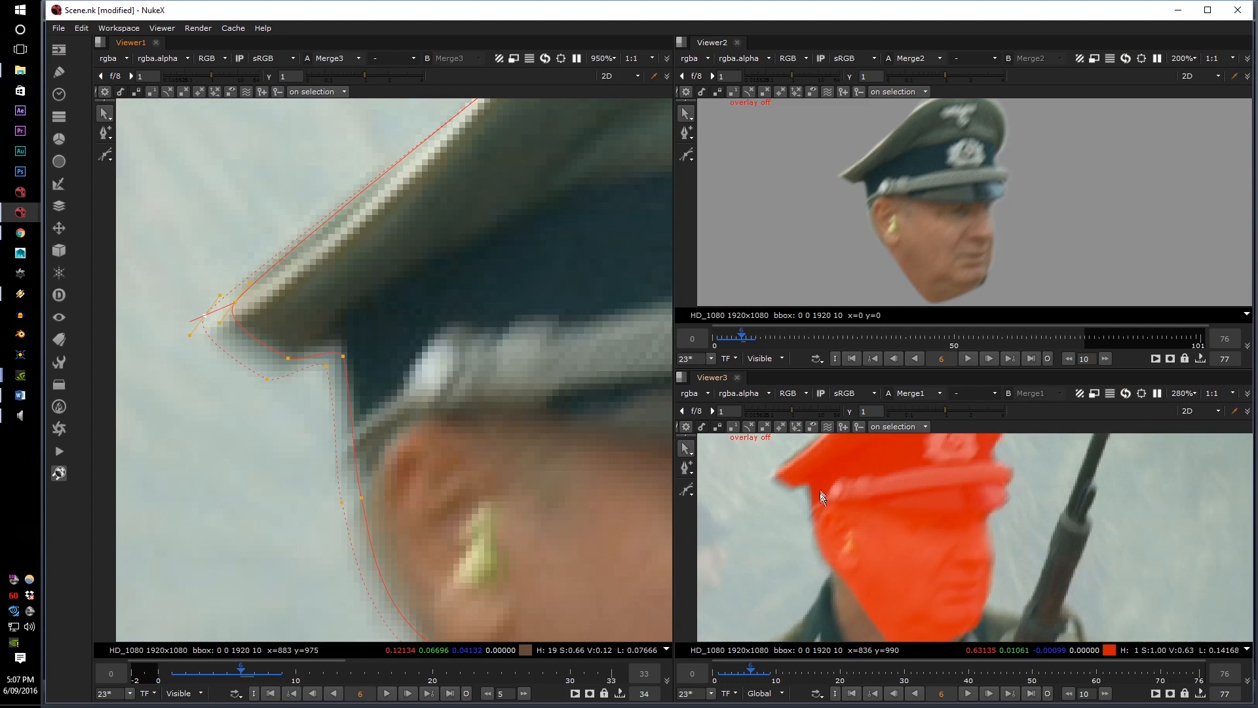
pyautogui.moveTo(801, 457); pyautogui.dragTo(772, 534, button='middle')
pyautogui.scroll(2, 772, 534)
pyautogui.moveTo(363, 273); pyautogui.dragTo(282, 446, button='middle')
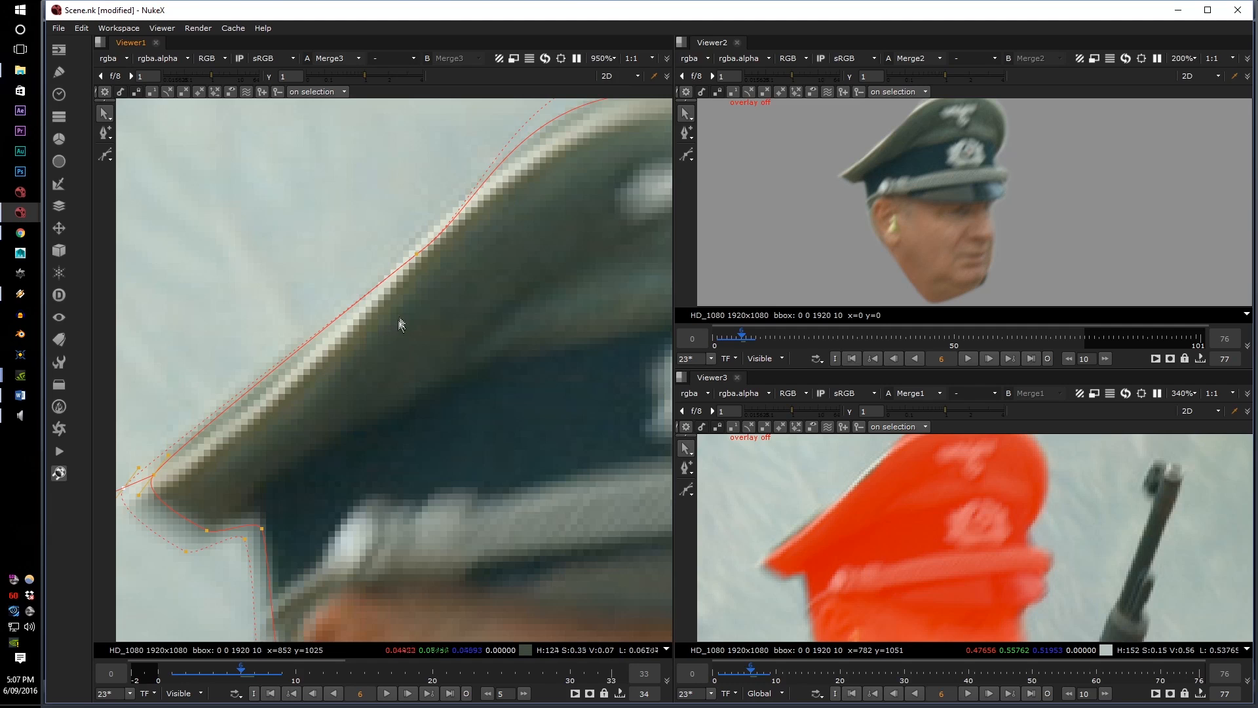
pyautogui.moveTo(424, 256); pyautogui.dragTo(411, 253)
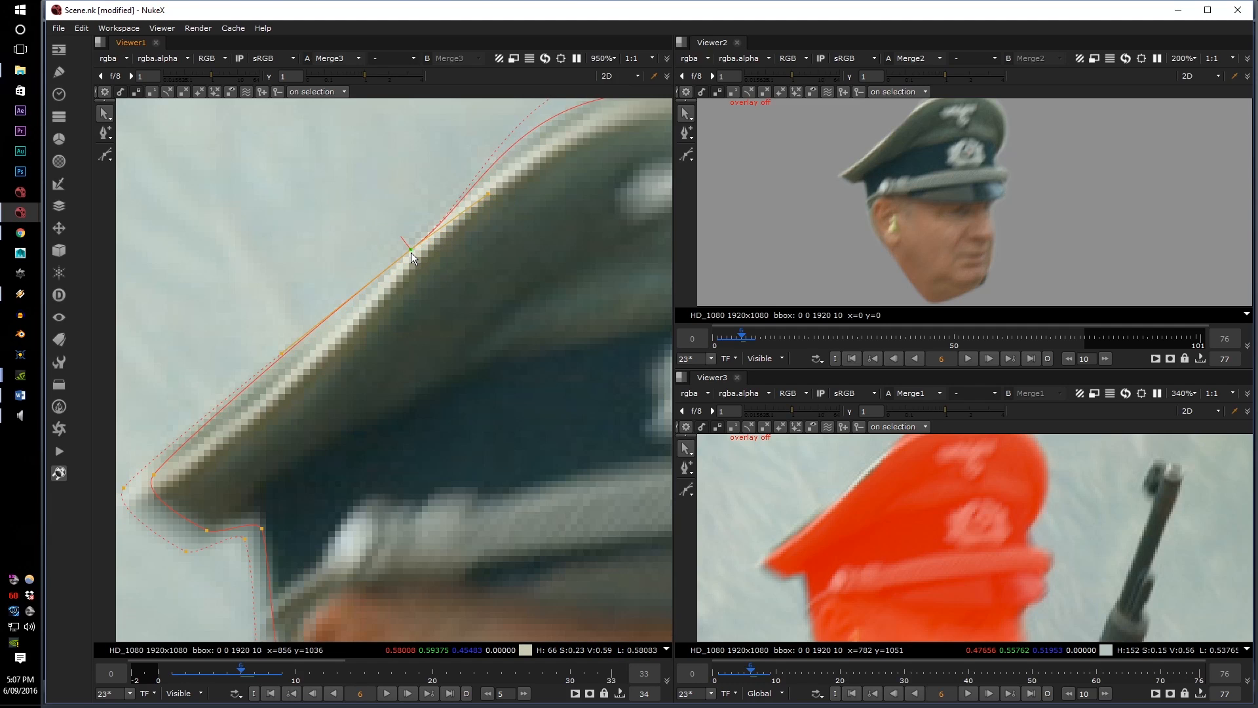
pyautogui.moveTo(277, 351); pyautogui.dragTo(272, 374)
pyautogui.scroll(-3, 932, 593)
pyautogui.moveTo(929, 587); pyautogui.dragTo(877, 542, button='middle')
# Raise the point at the top of the crown on frame 6 so its feather reaches the blurred edge
pyautogui.moveTo(421, 408); pyautogui.dragTo(273, 452, button='middle')
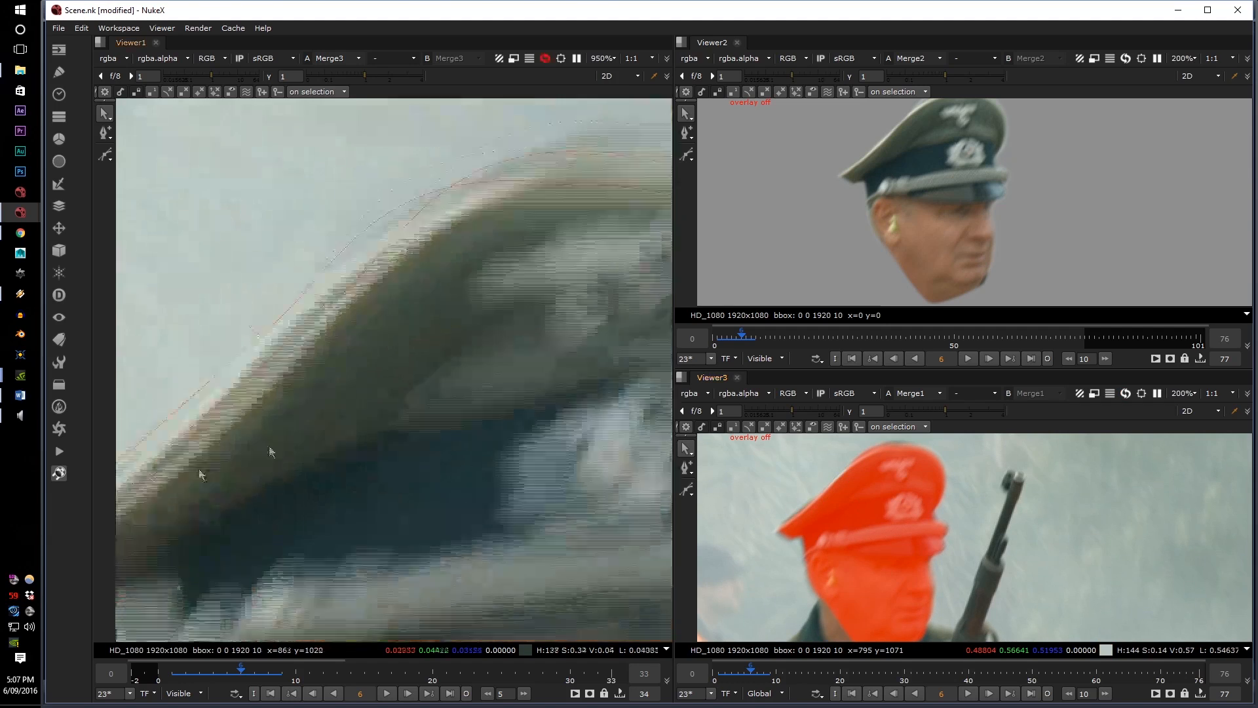
pyautogui.moveTo(591, 213); pyautogui.dragTo(402, 372, button='middle')
pyautogui.moveTo(383, 310); pyautogui.dragTo(391, 274)
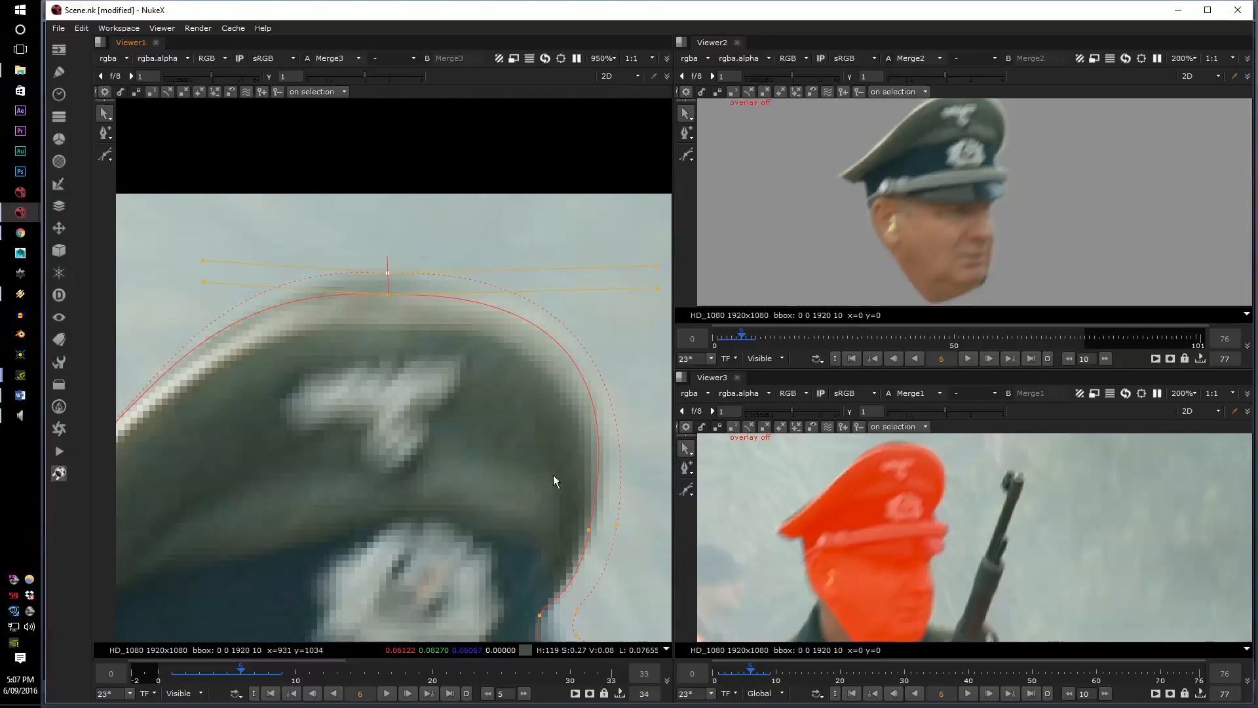
# On frame 6, pull the feather of the point on the crown's front edge in close to the shape
pyautogui.moveTo(568, 539); pyautogui.dragTo(500, 414, button='middle')
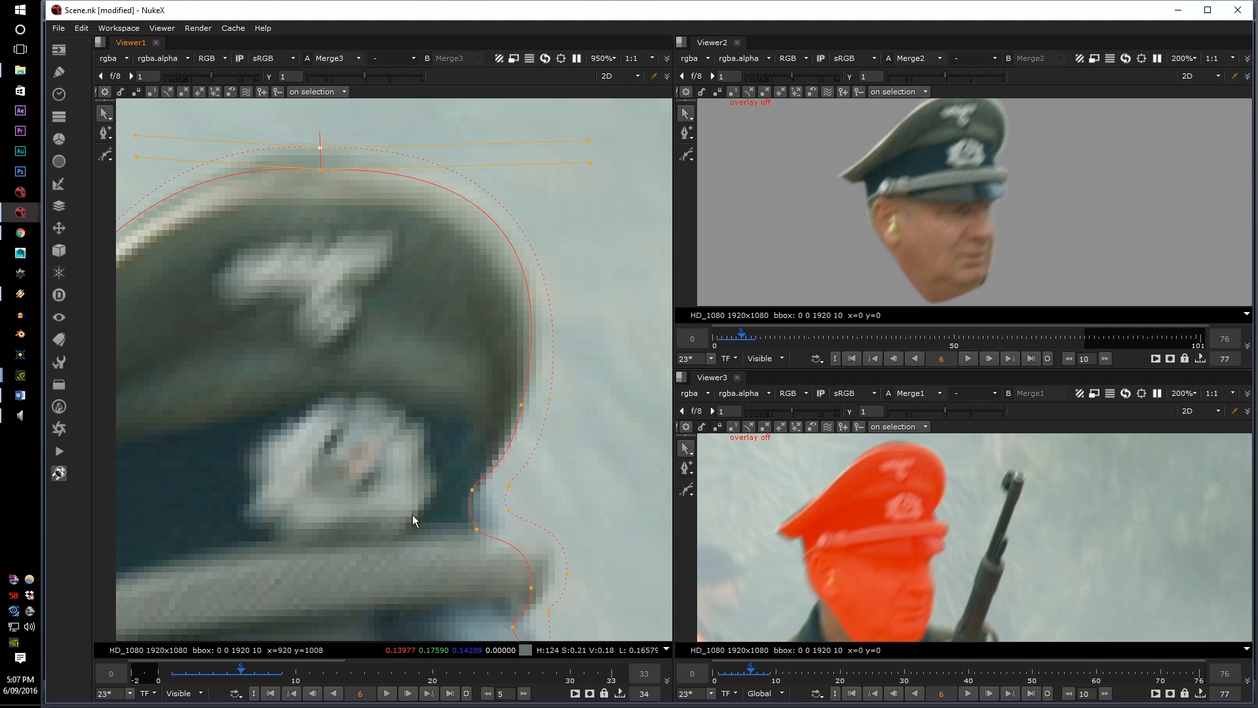
pyautogui.moveTo(412, 513); pyautogui.dragTo(567, 341)
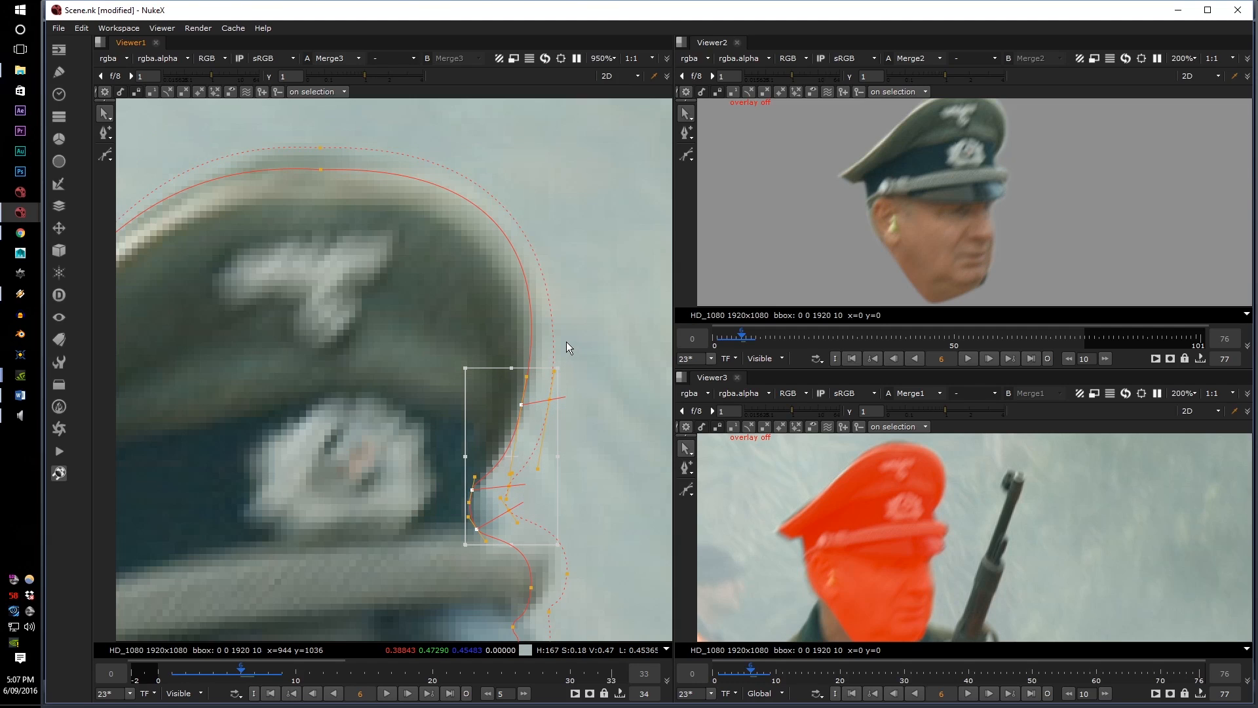
pyautogui.click(522, 397)
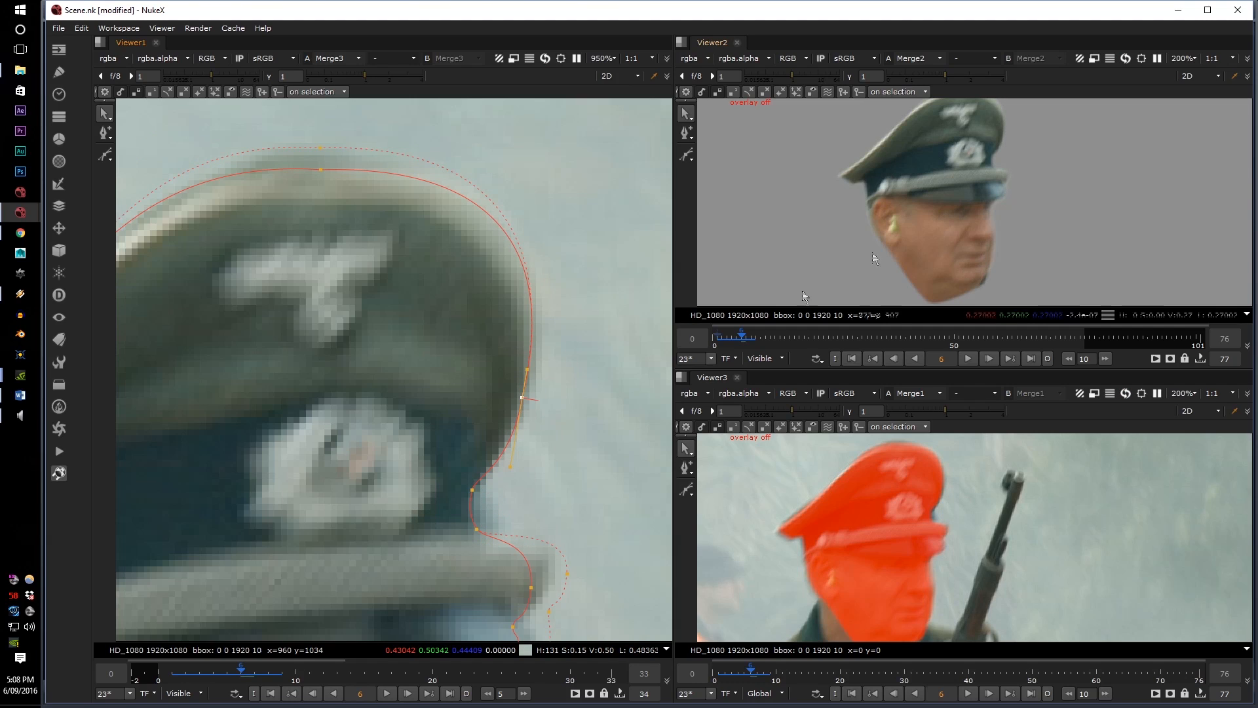
pyautogui.scroll(5, 974, 253)
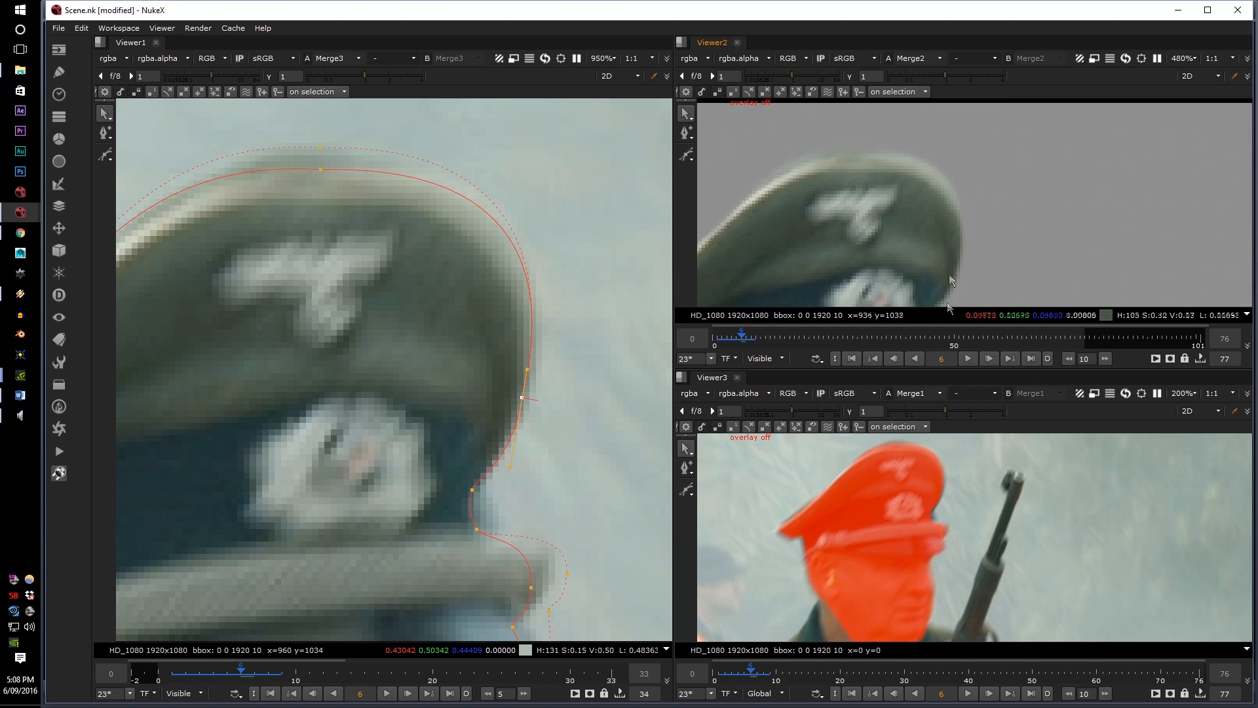
pyautogui.scroll(4, 942, 514)
pyautogui.scroll(-3, 415, 524)
# Tighten the feather at the notch where the crown meets the cap band, above the braid, on frame 6
pyautogui.moveTo(416, 526); pyautogui.dragTo(418, 437, button='middle')
pyautogui.moveTo(427, 484); pyautogui.dragTo(508, 430)
pyautogui.scroll(4, 457, 428)
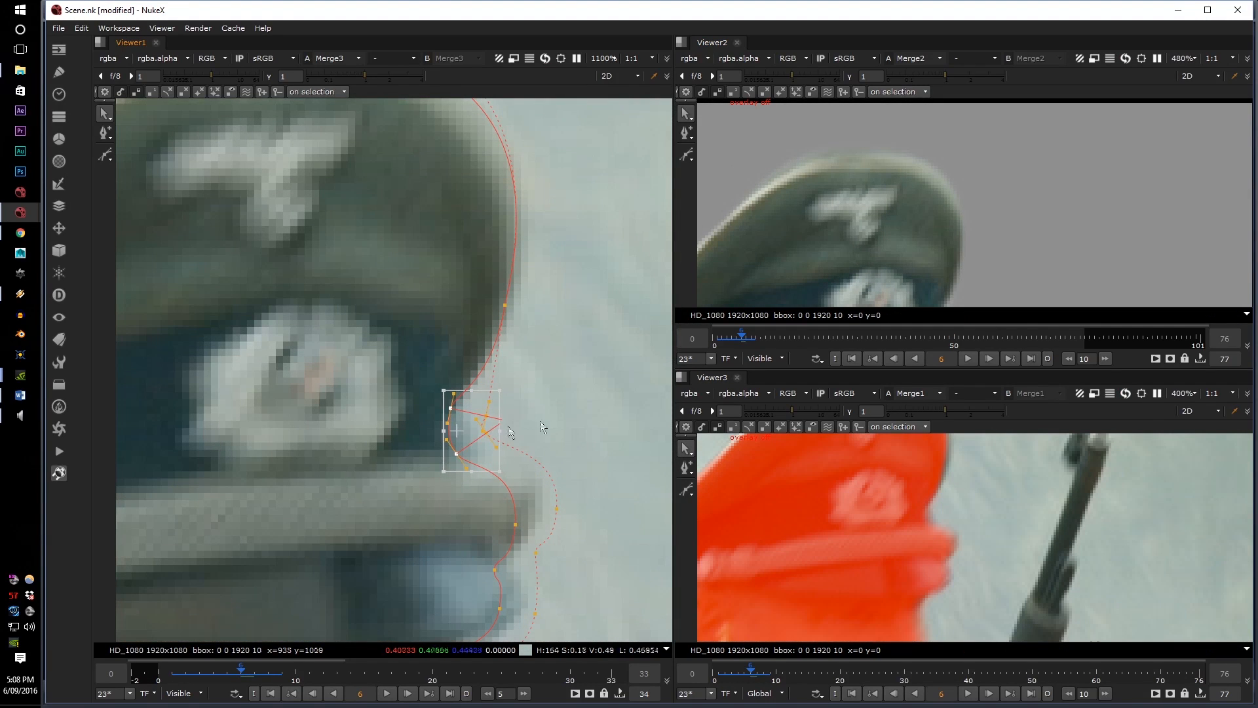
pyautogui.click(541, 427)
pyautogui.moveTo(989, 264); pyautogui.dragTo(965, 151, button='middle')
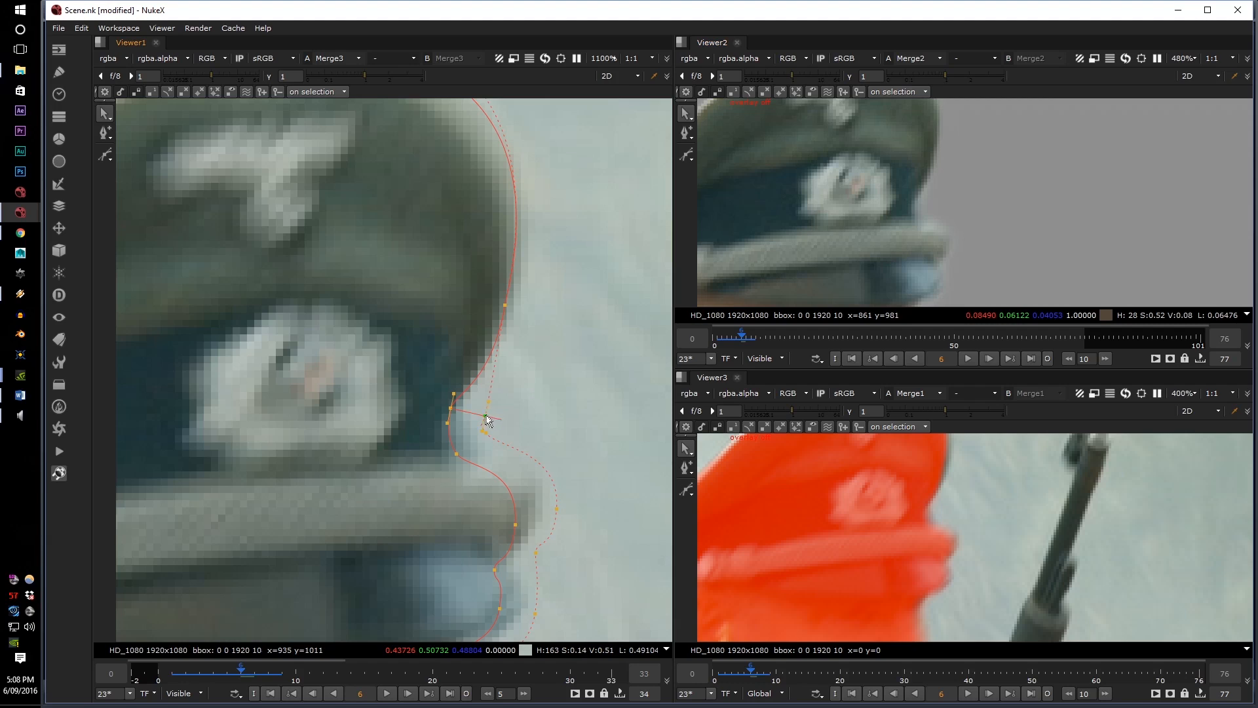
pyautogui.moveTo(488, 421); pyautogui.dragTo(482, 442)
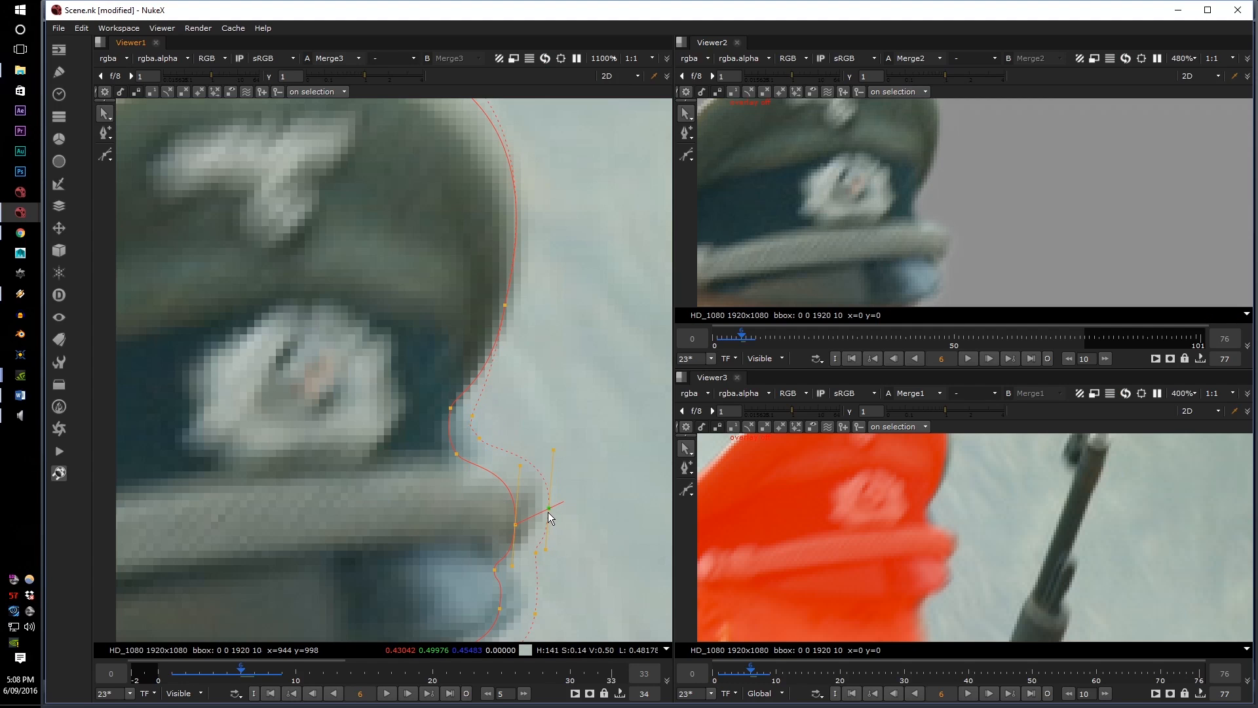
# Adjust the feather points around the front of the cap's visor to match its blurred edge on frame 6
pyautogui.moveTo(524, 556); pyautogui.dragTo(538, 457, button='middle')
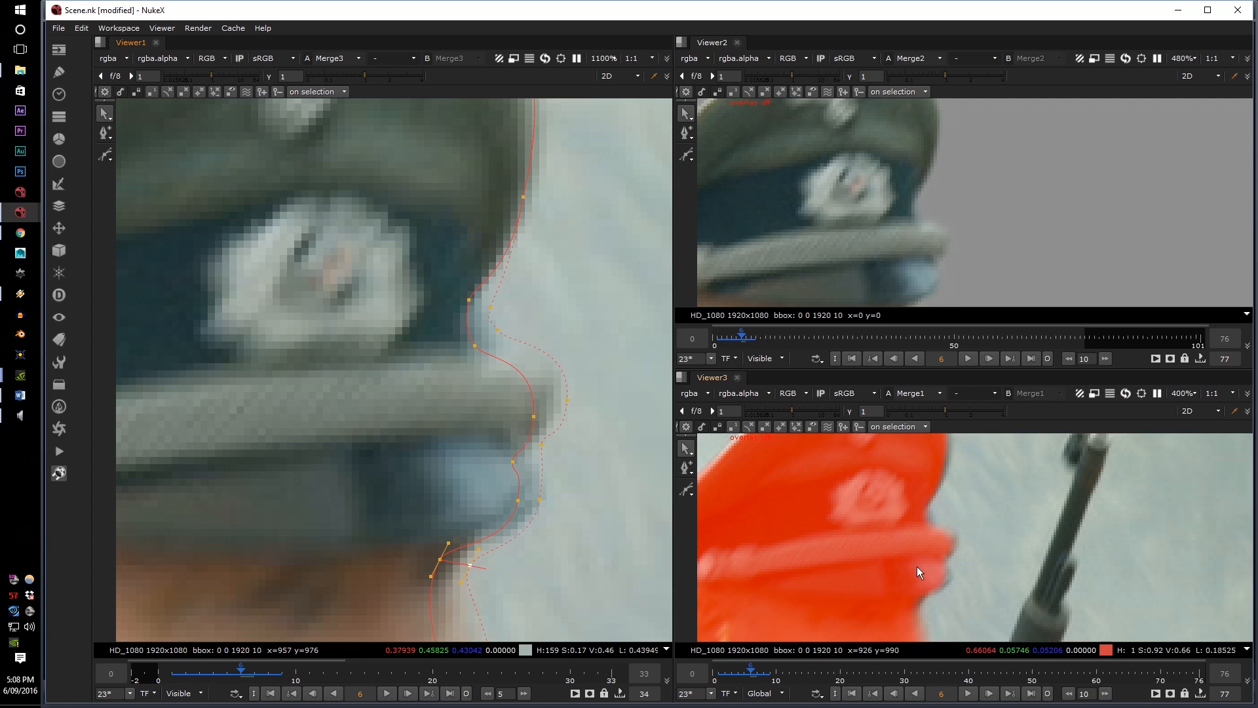
pyautogui.moveTo(544, 496); pyautogui.dragTo(562, 391)
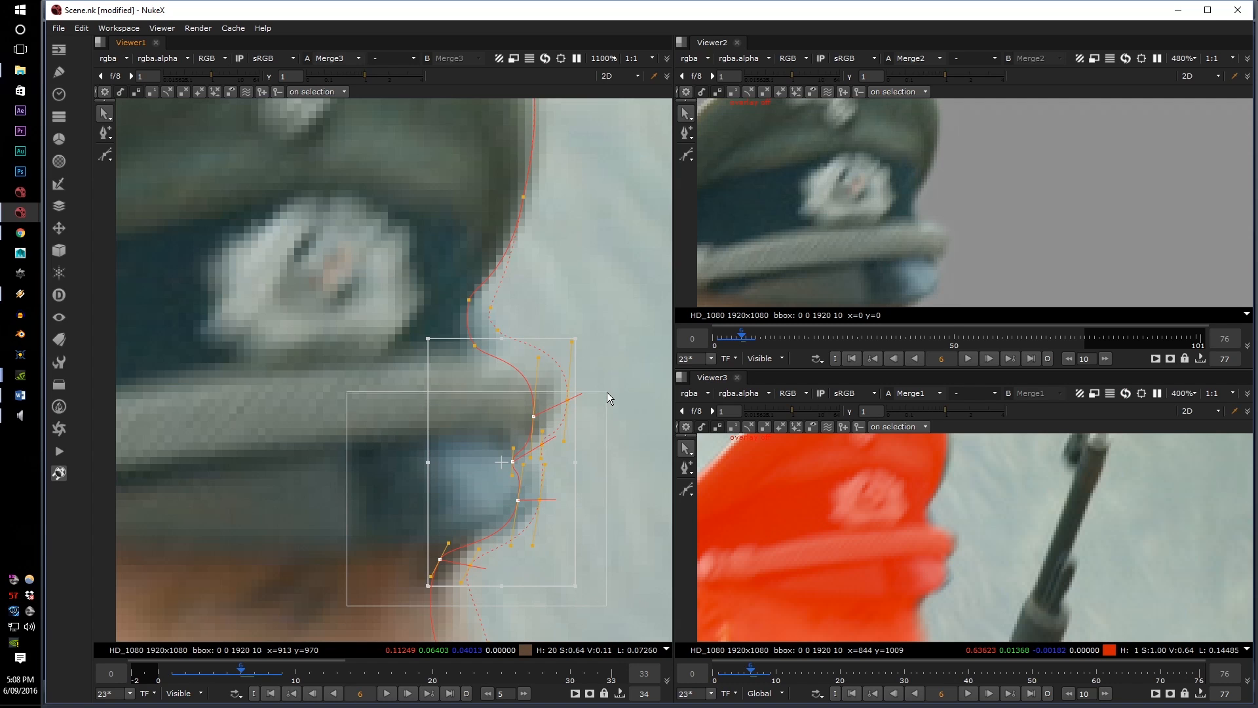
pyautogui.click(620, 446)
pyautogui.moveTo(540, 499); pyautogui.dragTo(547, 502)
# Examine the matte's edges around the whole cap on frame 6 and scrub through frames 9, 8 and 2 to compare
pyautogui.moveTo(973, 566); pyautogui.dragTo(836, 523, button='middle')
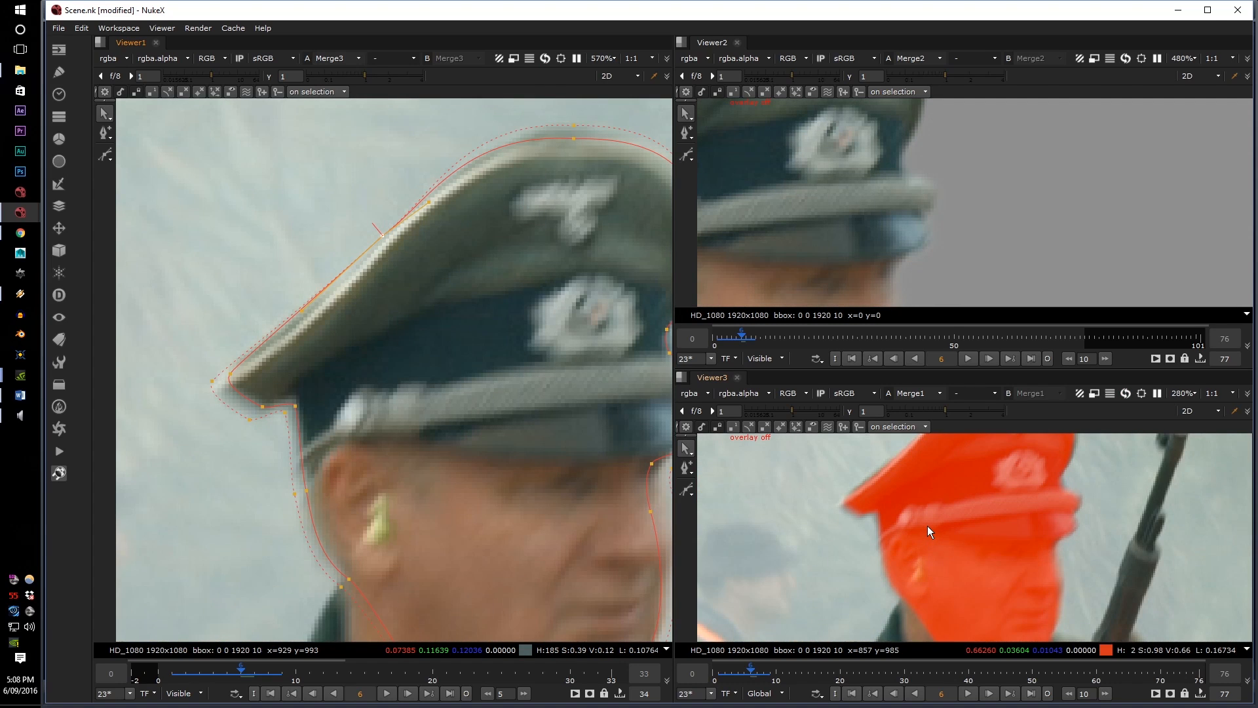
pyautogui.scroll(2, 926, 526)
pyautogui.scroll(-2, 835, 519)
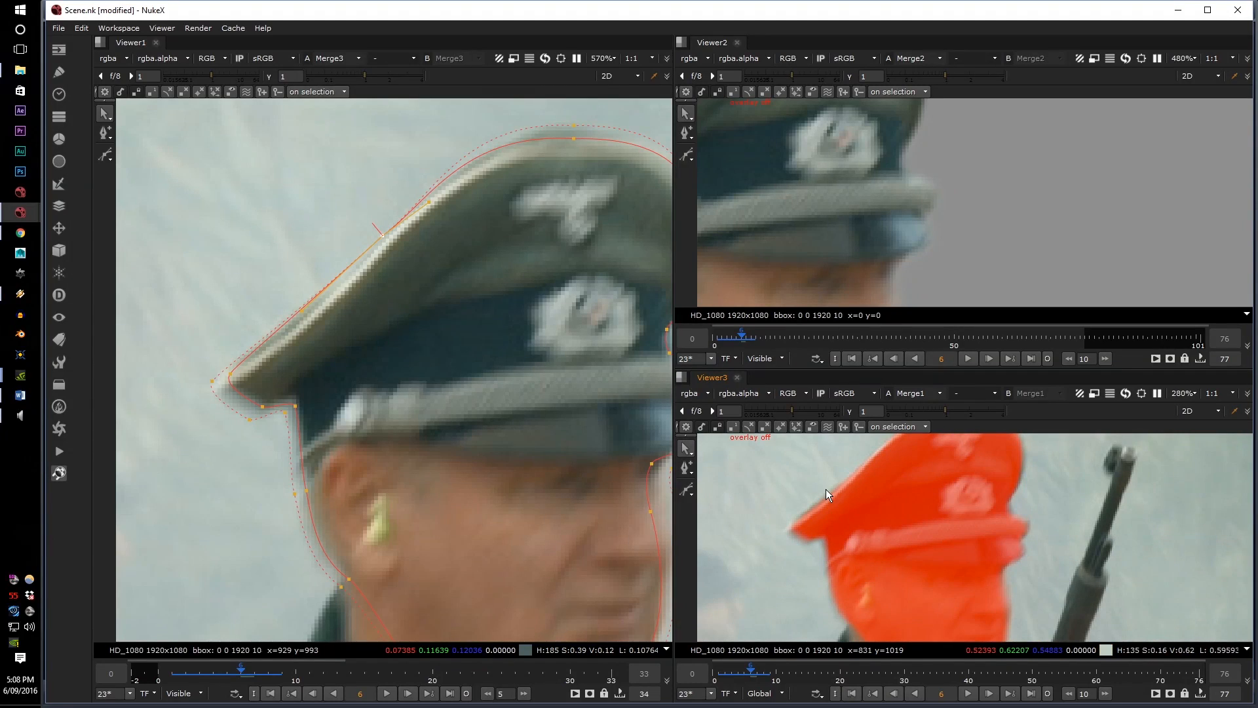
pyautogui.scroll(-3, 419, 478)
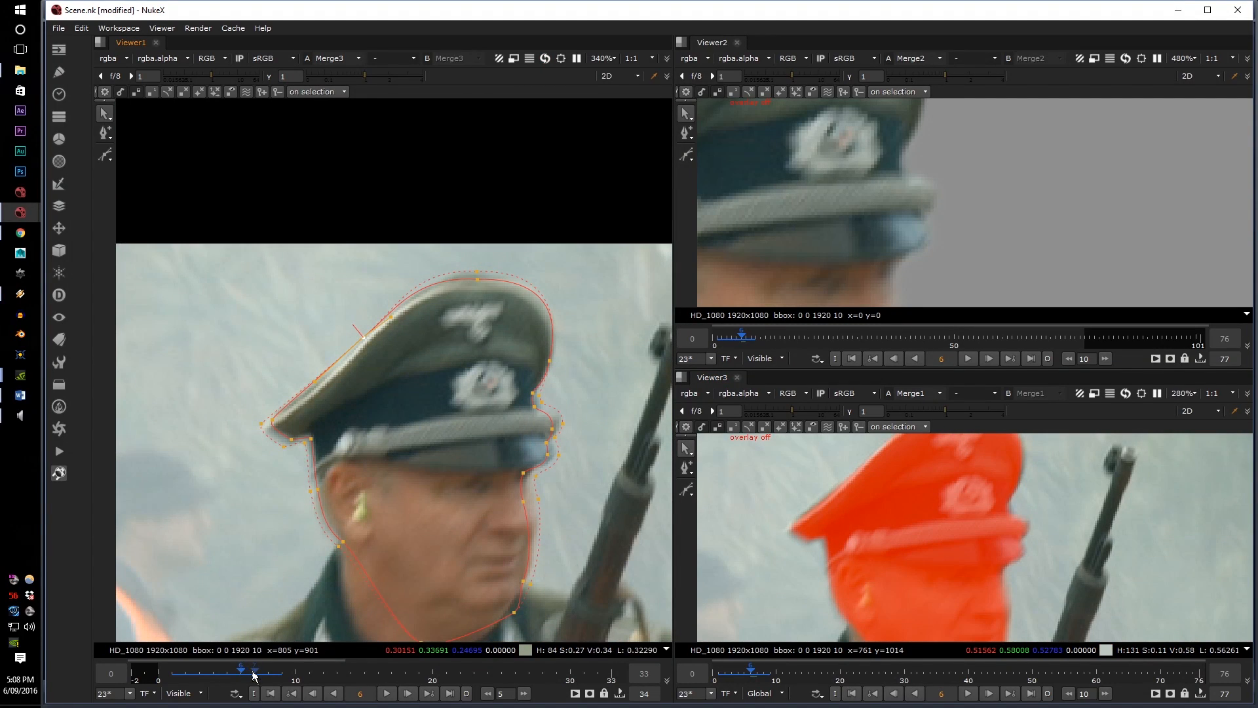
pyautogui.click(280, 677)
pyautogui.click(275, 678)
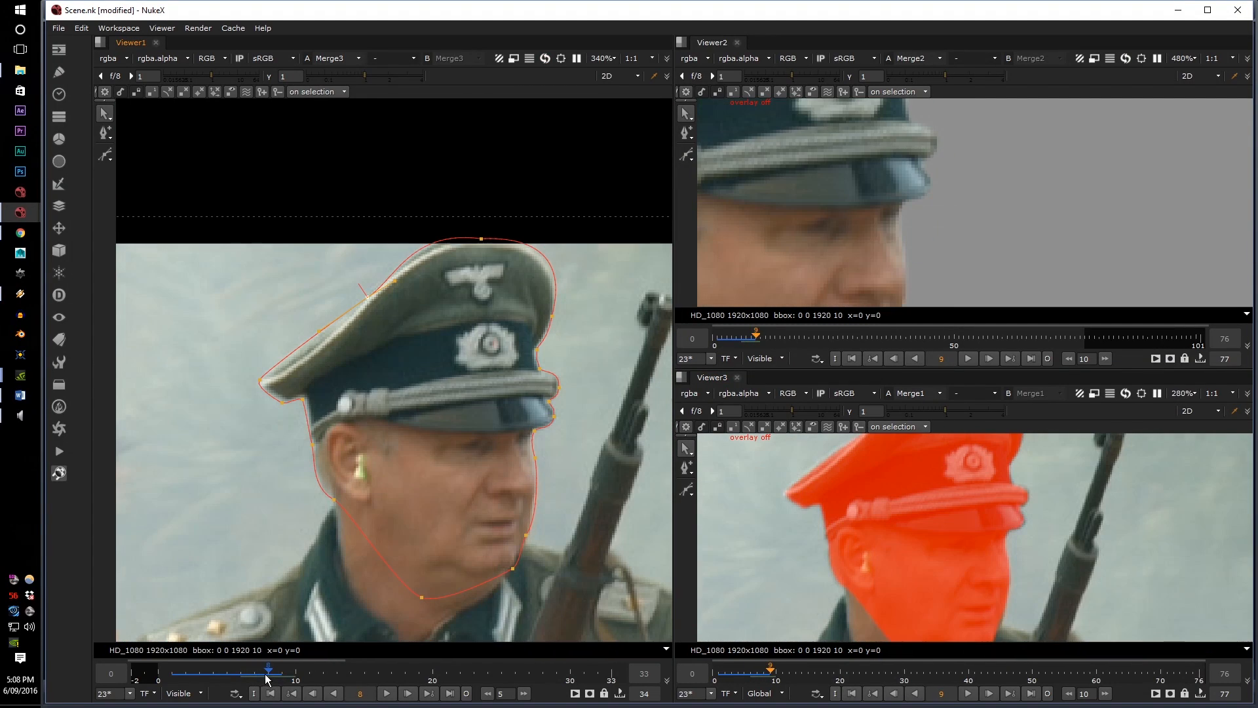
pyautogui.moveTo(194, 680)
pyautogui.mouseDown()
pyautogui.moveTo(217, 679)
pyautogui.moveTo(189, 682)
pyautogui.mouseUp()
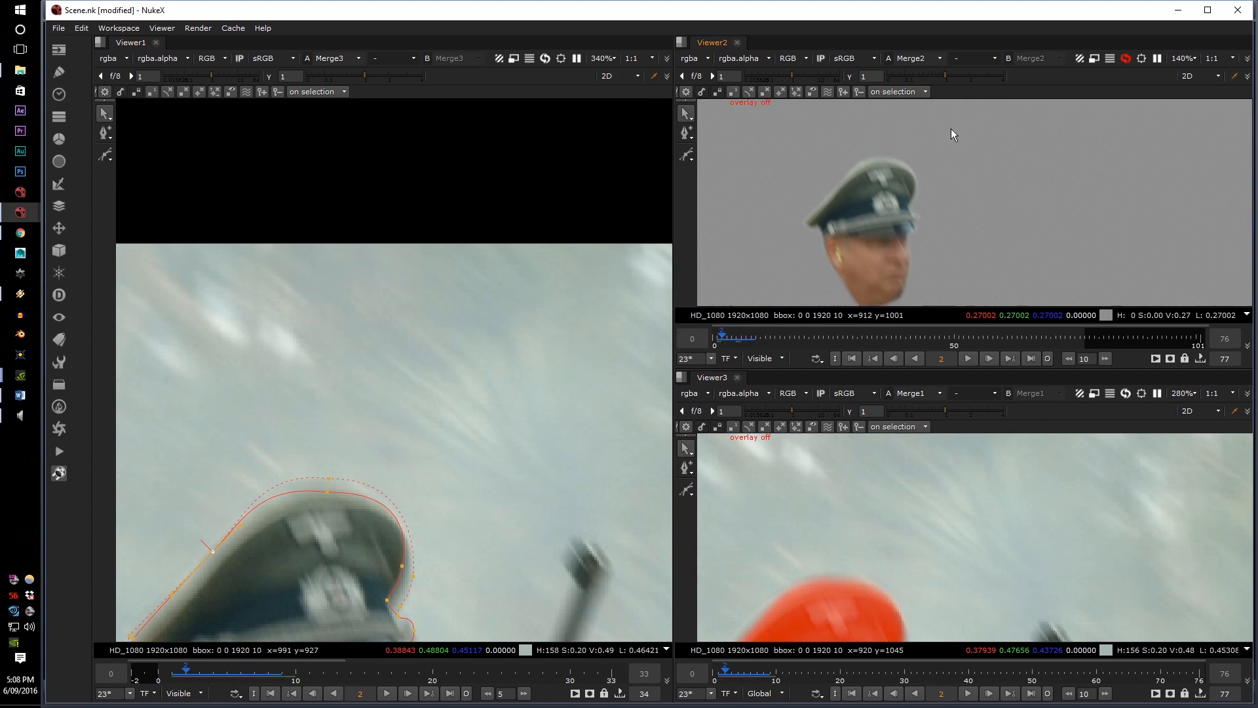
# Enlarge the cut-out on the grey background and play back frames 1 to 8
pyautogui.press('space')
pyautogui.moveTo(619, 315); pyautogui.dragTo(847, 202, button='middle')
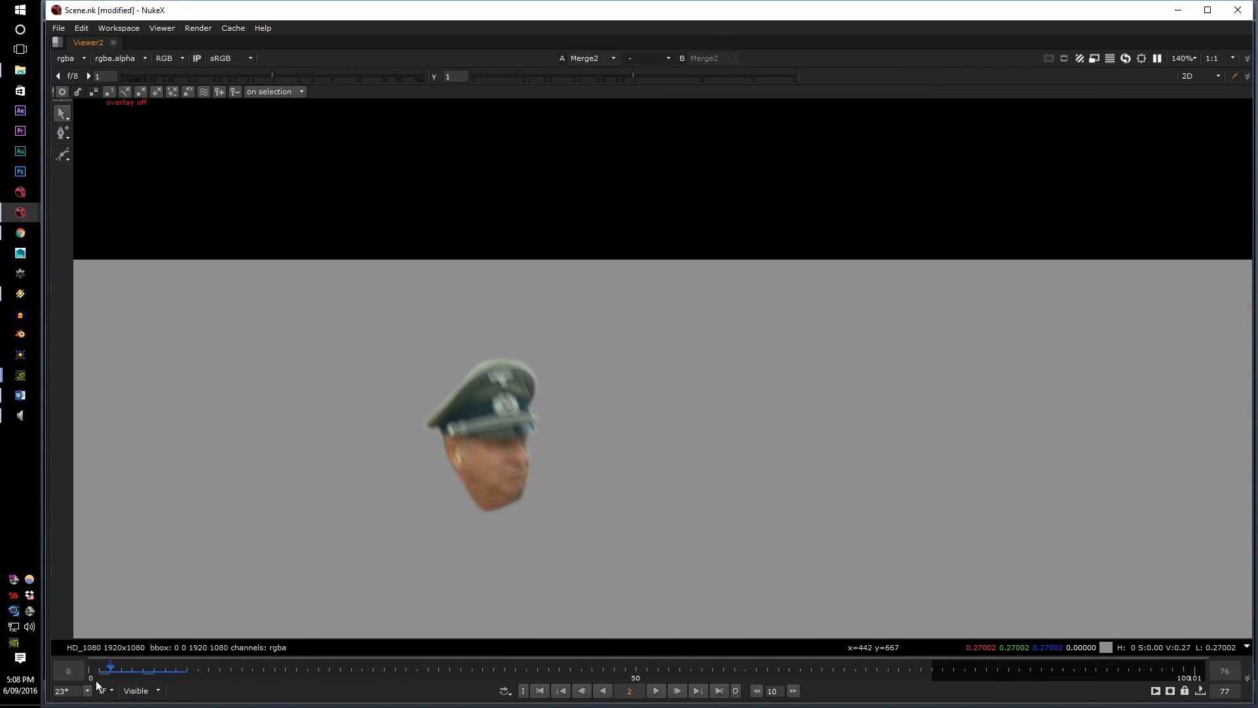
pyautogui.moveTo(105, 681); pyautogui.dragTo(184, 673, button='middle')
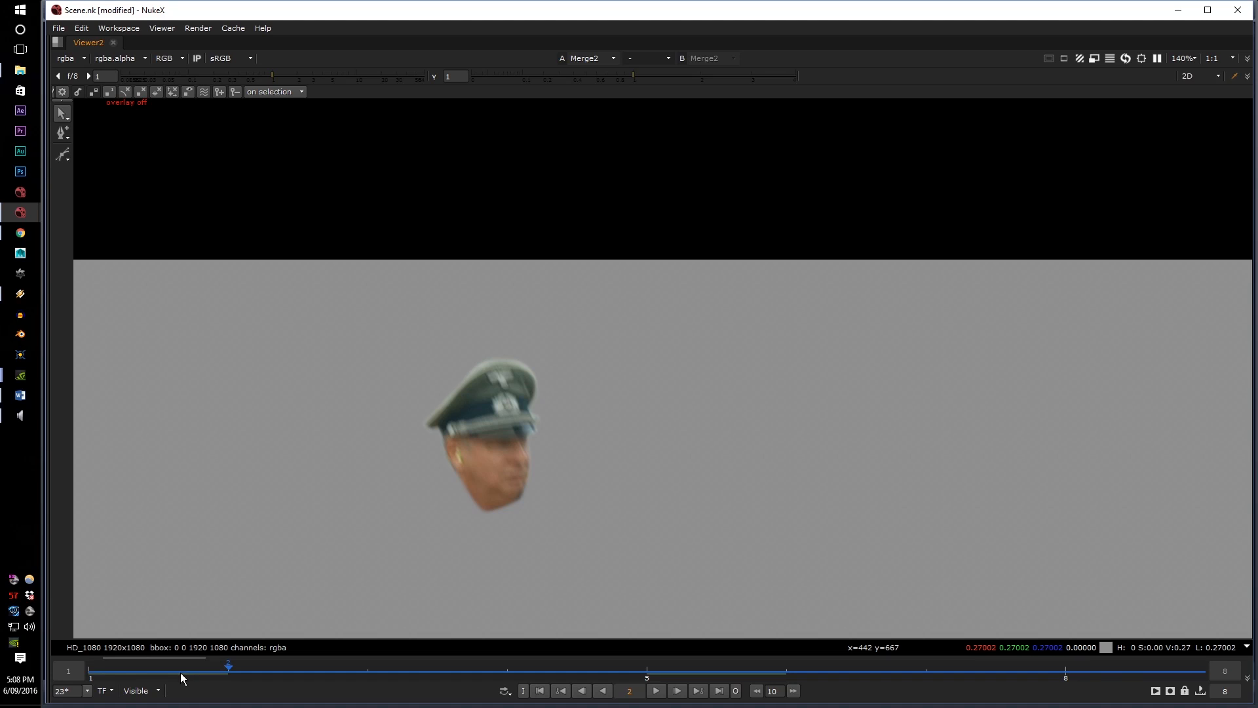
pyautogui.click(104, 679)
pyautogui.press('l')
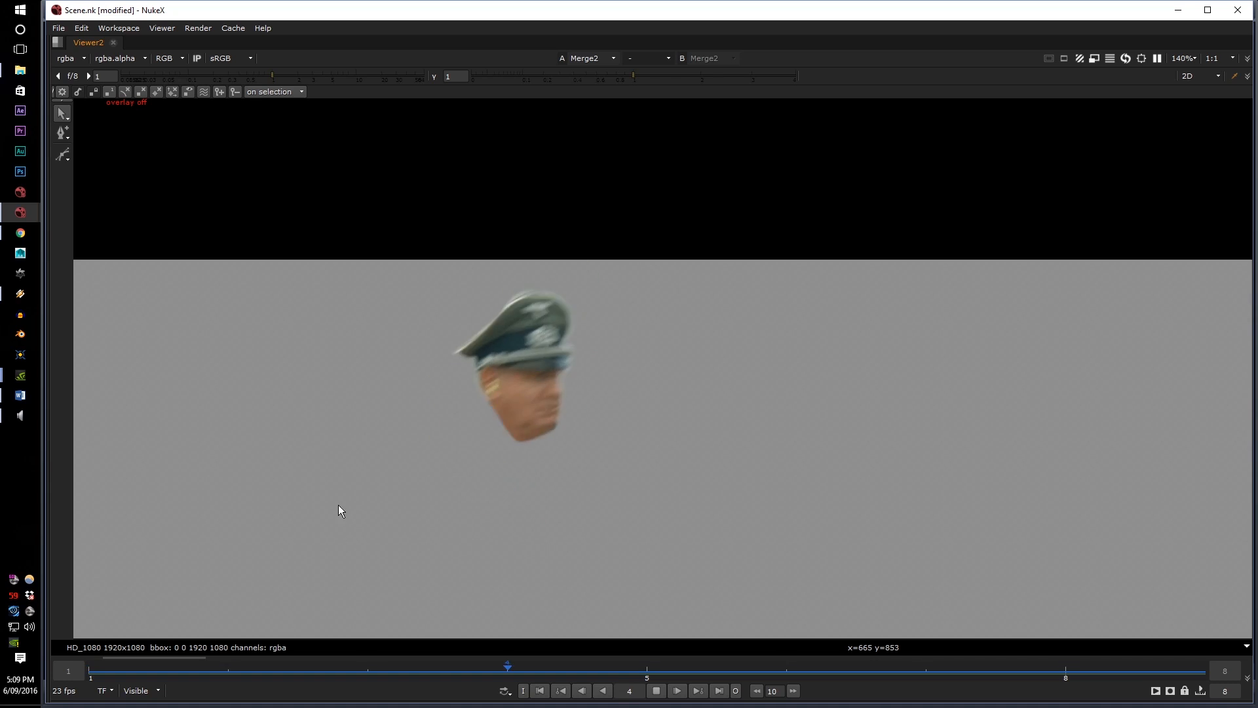
# Compare the cut-out's edges on frames 8 and 1, and return to the three-viewer layout
pyautogui.middleClick(630, 670)
pyautogui.moveTo(521, 426); pyautogui.dragTo(564, 409, button='middle')
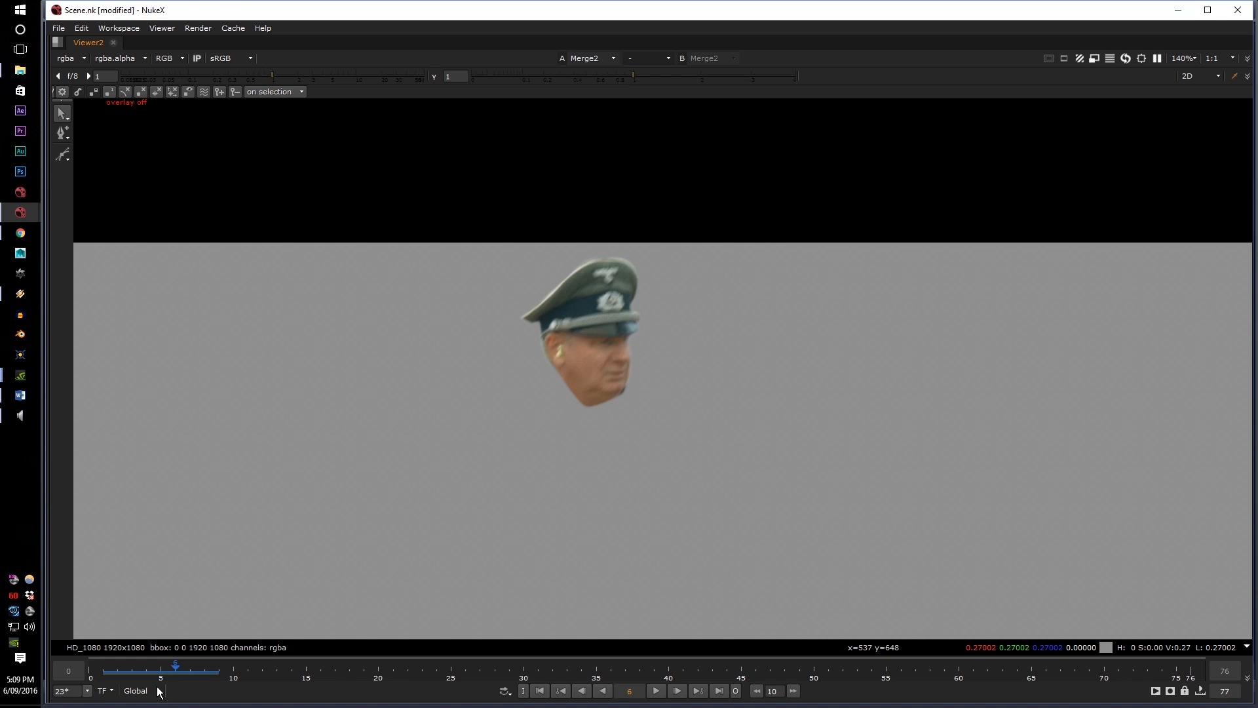
pyautogui.click(212, 674)
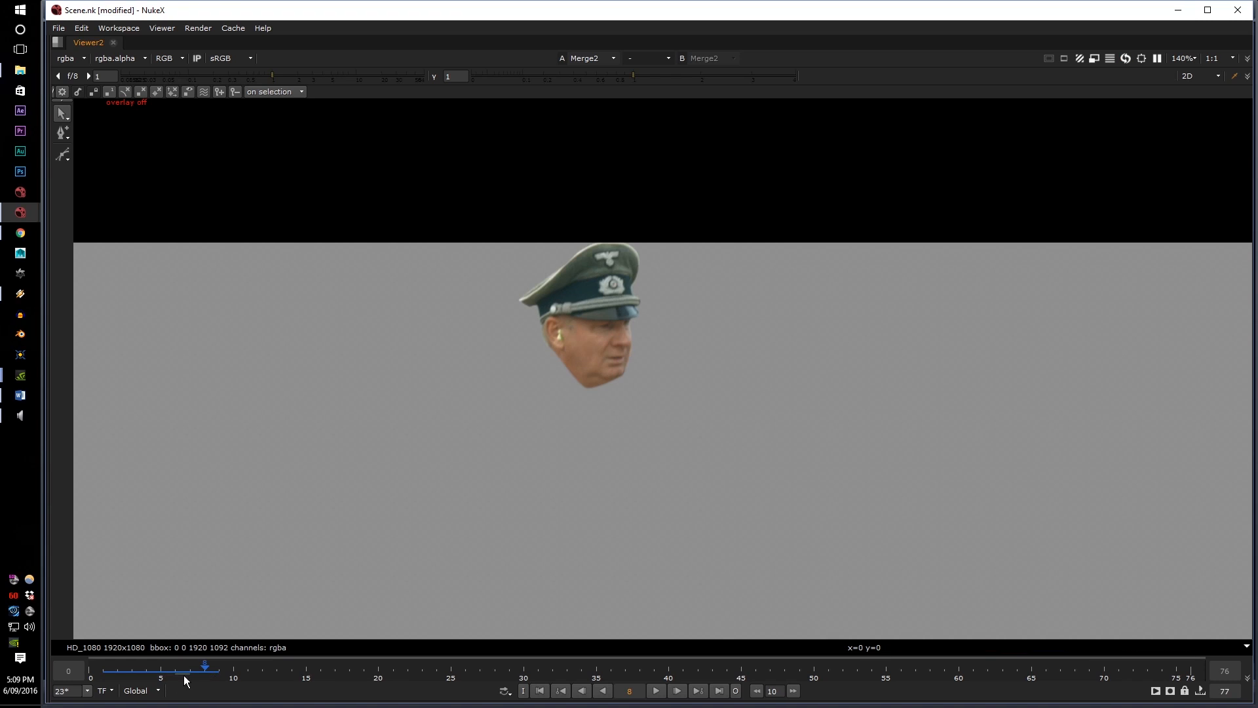
pyautogui.click(105, 675)
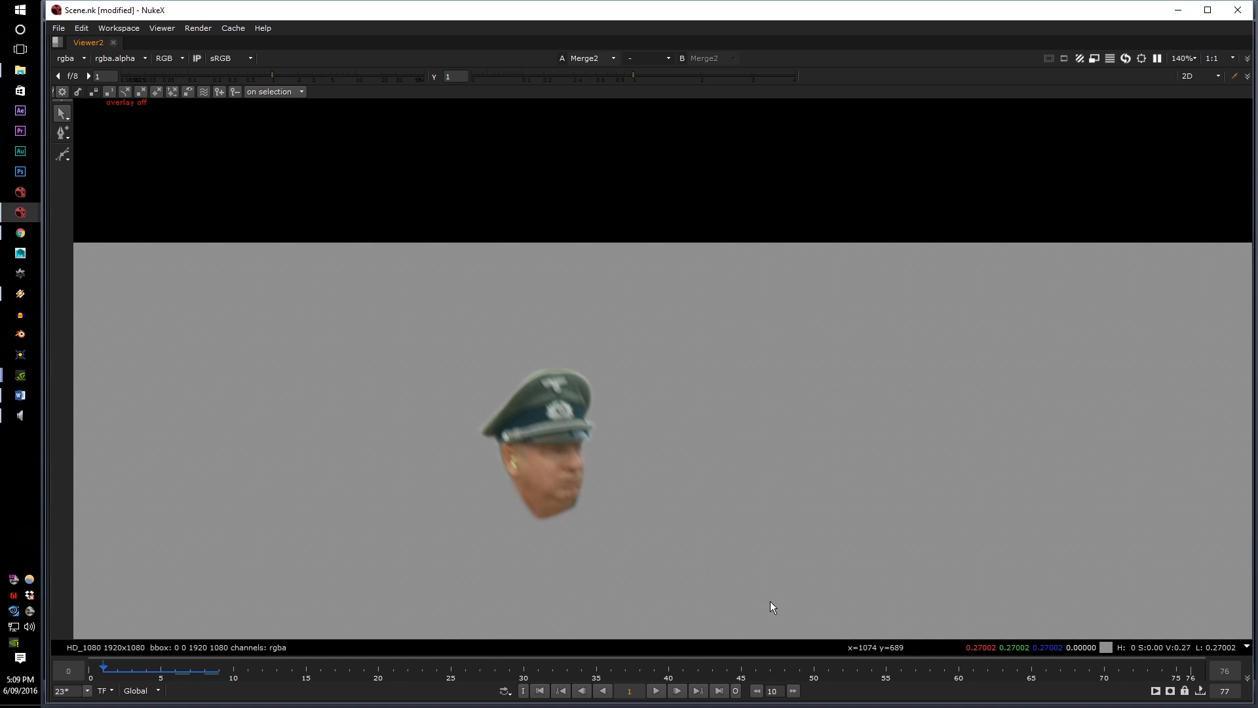
pyautogui.scroll(-2, 1002, 669)
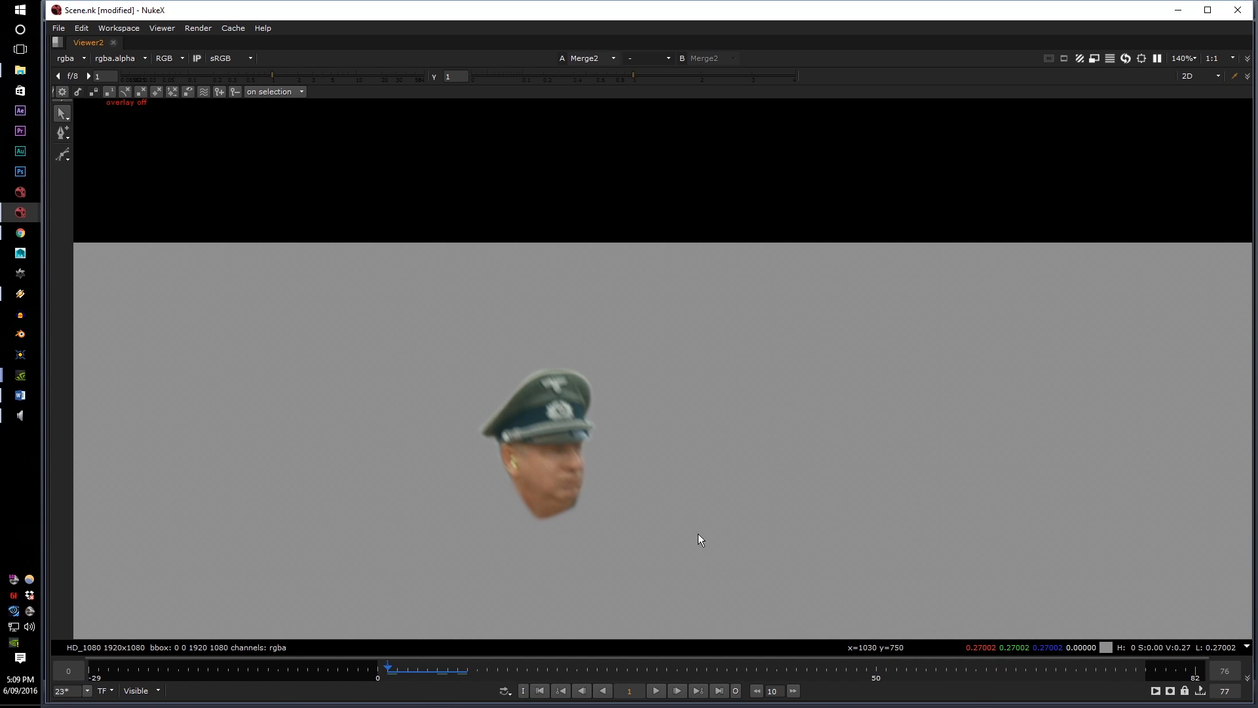
pyautogui.moveTo(641, 448); pyautogui.dragTo(624, 414, button='middle')
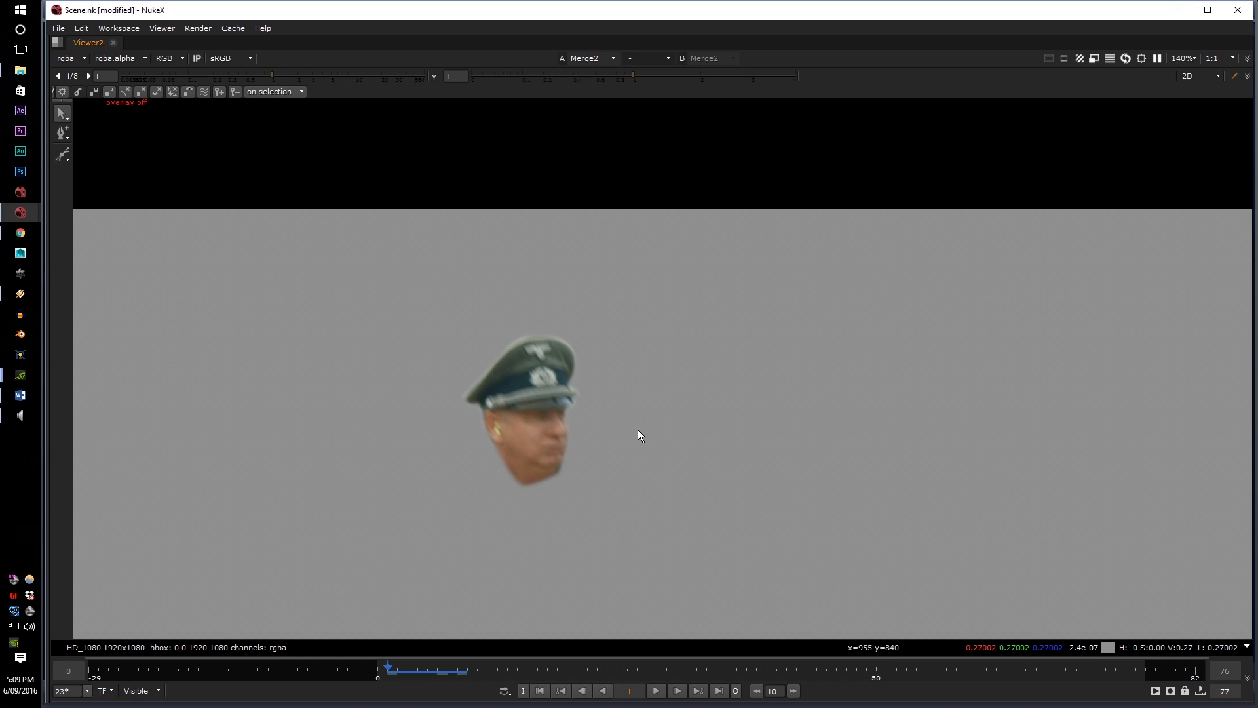
pyautogui.press('space')
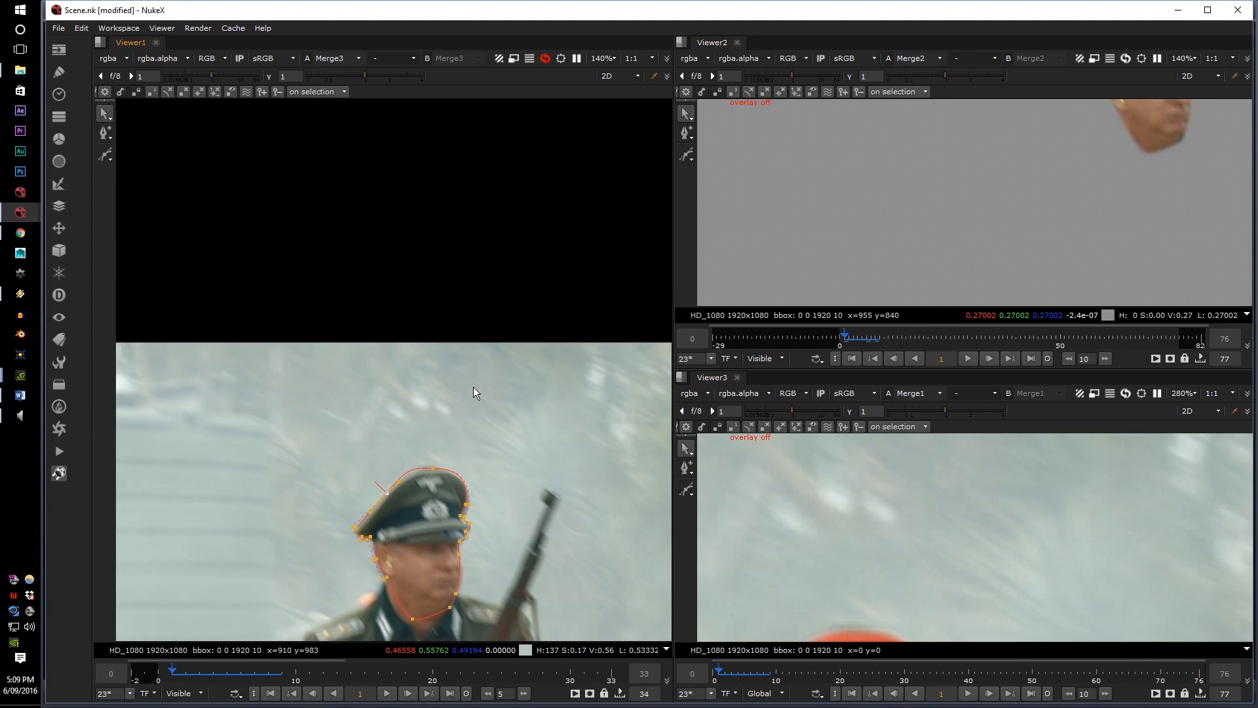
# Scrub through the end of the clip to frame 77, with the officer's head in view
pyautogui.scroll(-5, 929, 491)
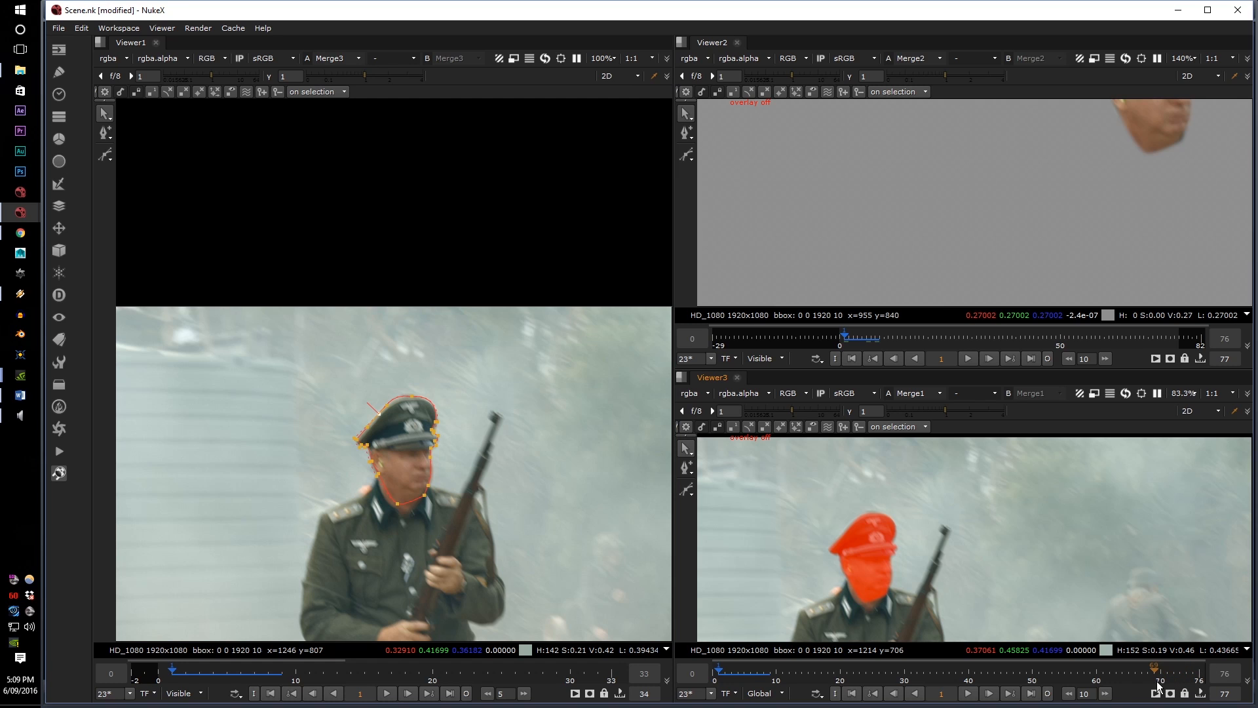
pyautogui.moveTo(1152, 677); pyautogui.dragTo(1186, 676)
pyautogui.scroll(5, 379, 443)
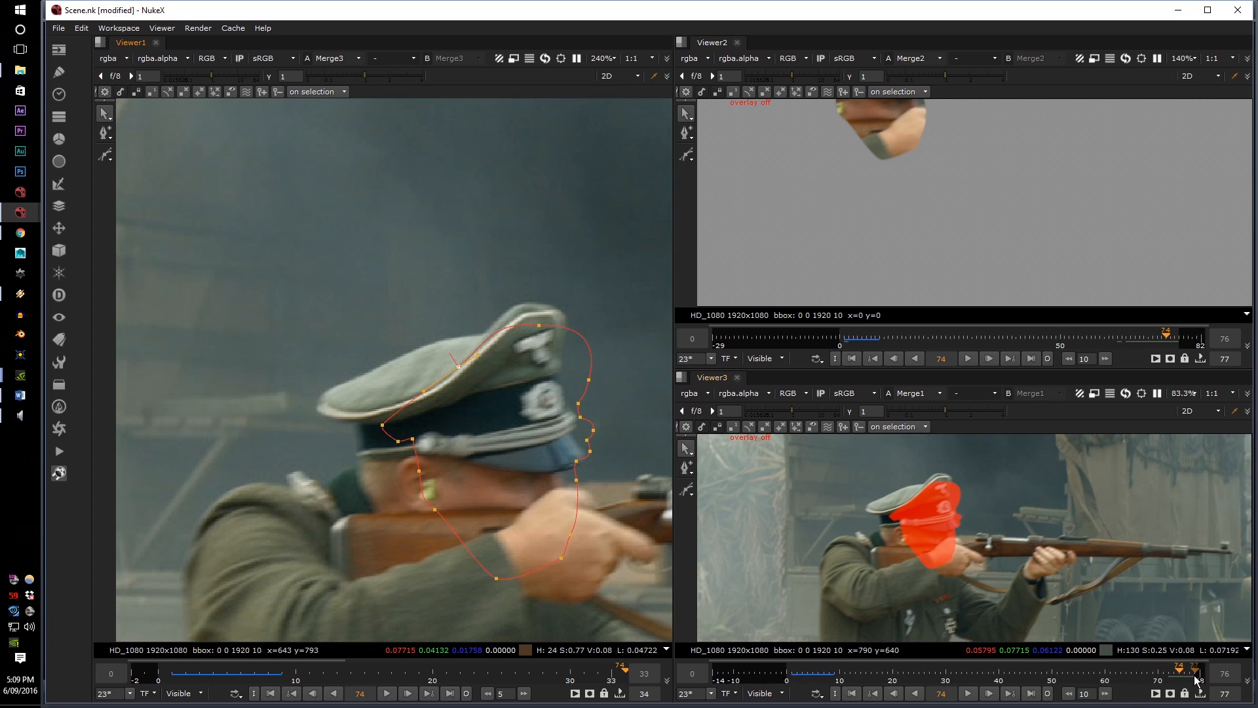
pyautogui.click(1196, 679)
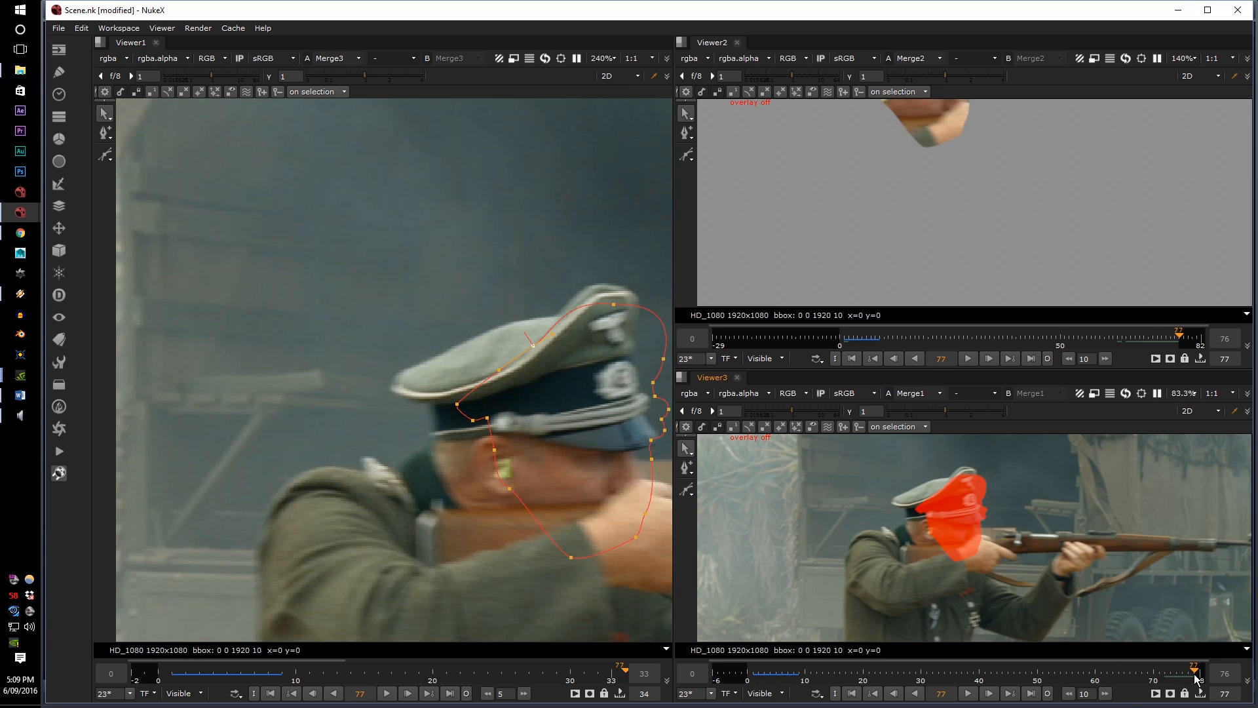
# Examine how the roto shape and its matte line up with the officer's cap and face on frame 77
pyautogui.moveTo(406, 450); pyautogui.dragTo(313, 444, button='middle')
pyautogui.scroll(3, 942, 516)
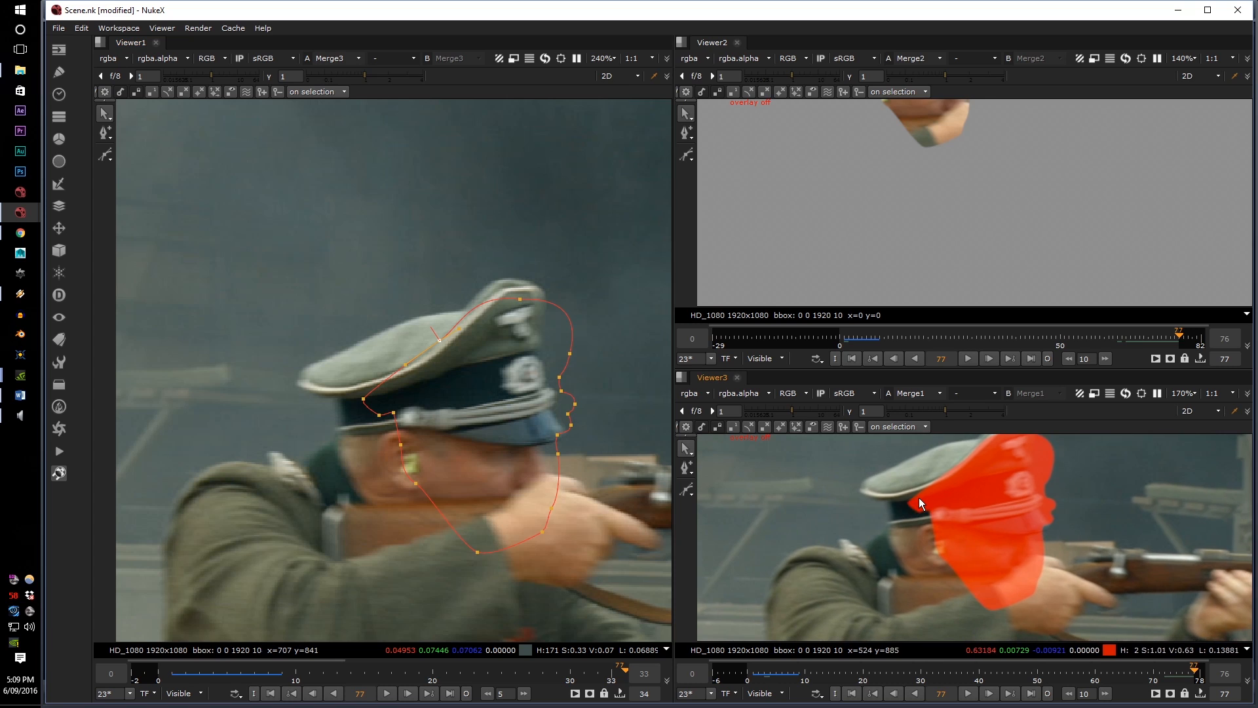
pyautogui.scroll(-3, 919, 497)
pyautogui.click(811, 195)
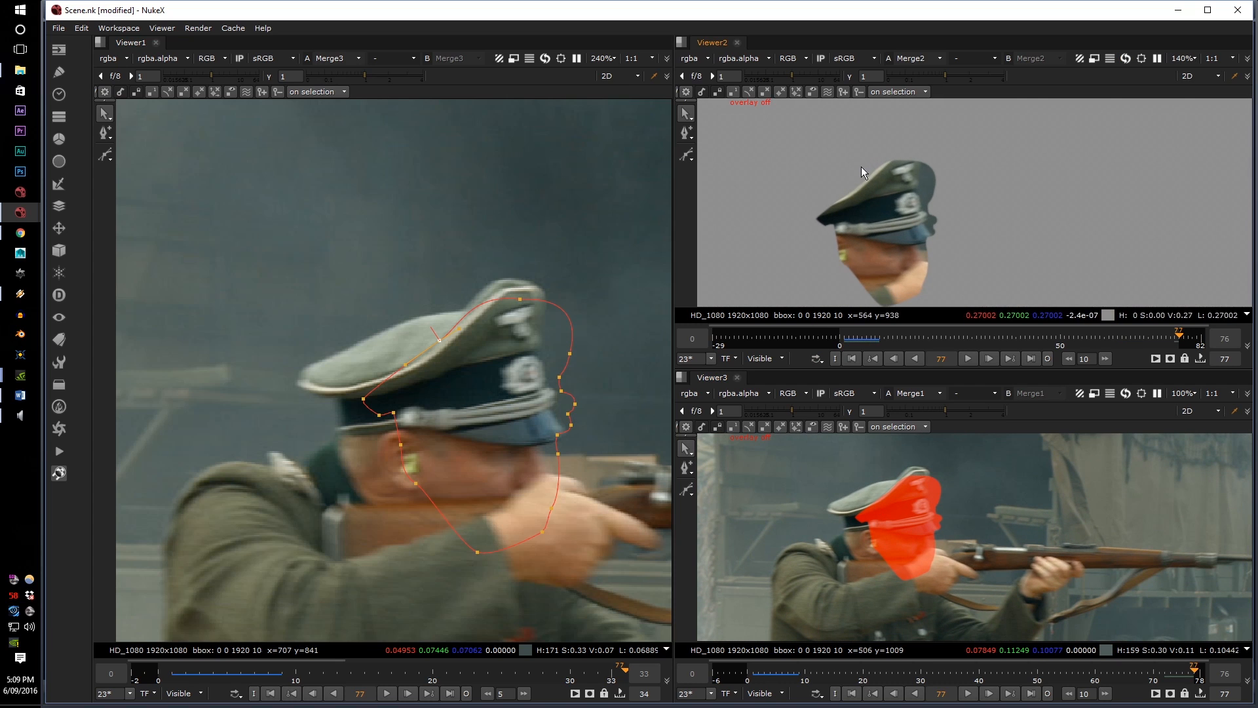
pyautogui.scroll(2, 930, 454)
pyautogui.click(464, 419)
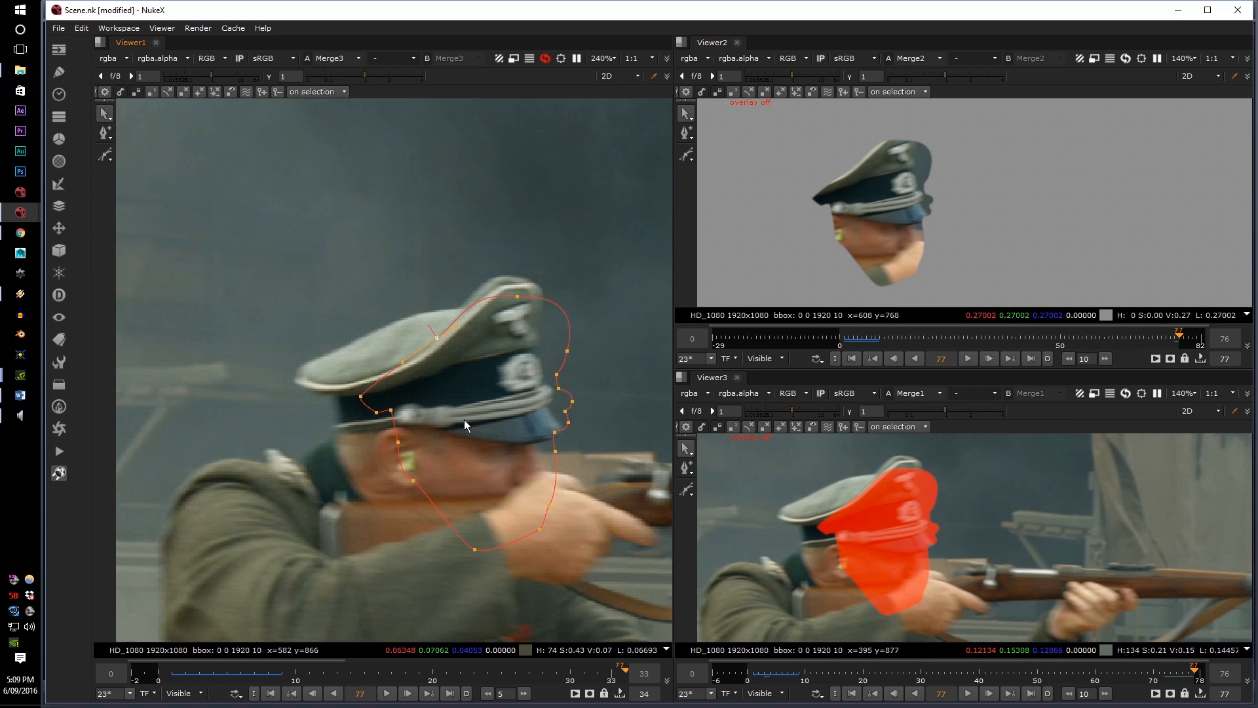
pyautogui.moveTo(464, 419); pyautogui.dragTo(429, 423, button='middle')
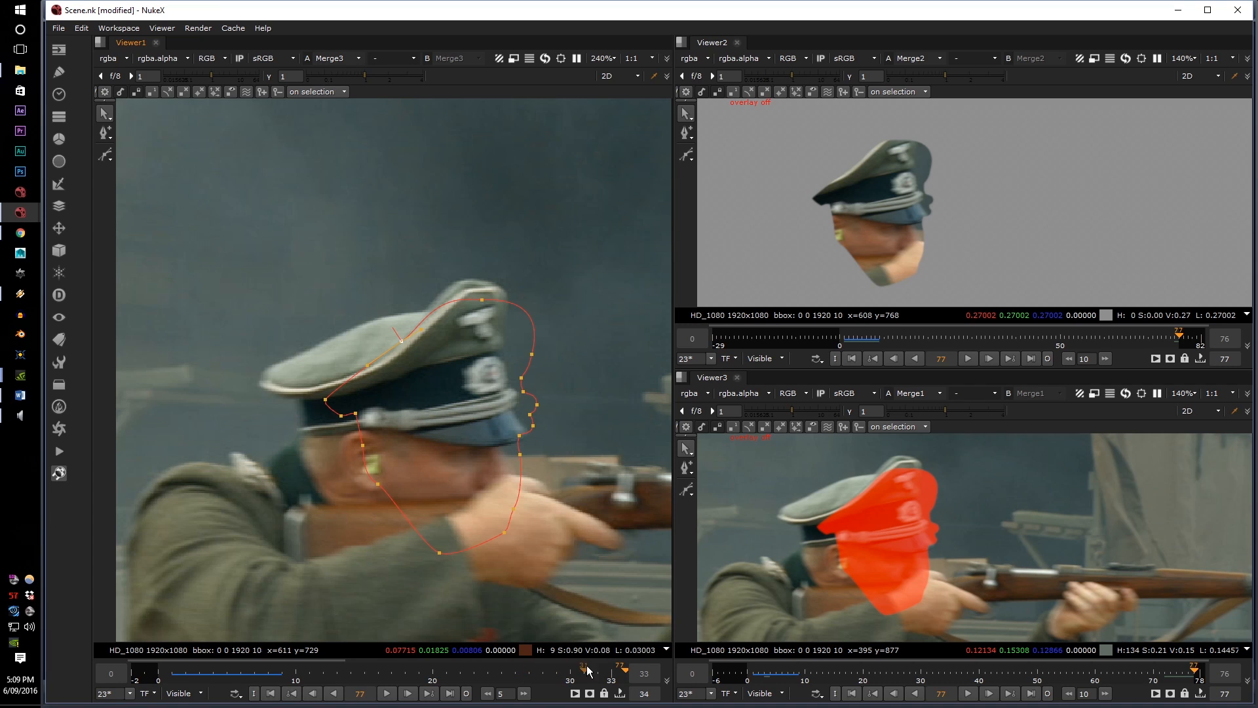
pyautogui.scroll(2, 478, 348)
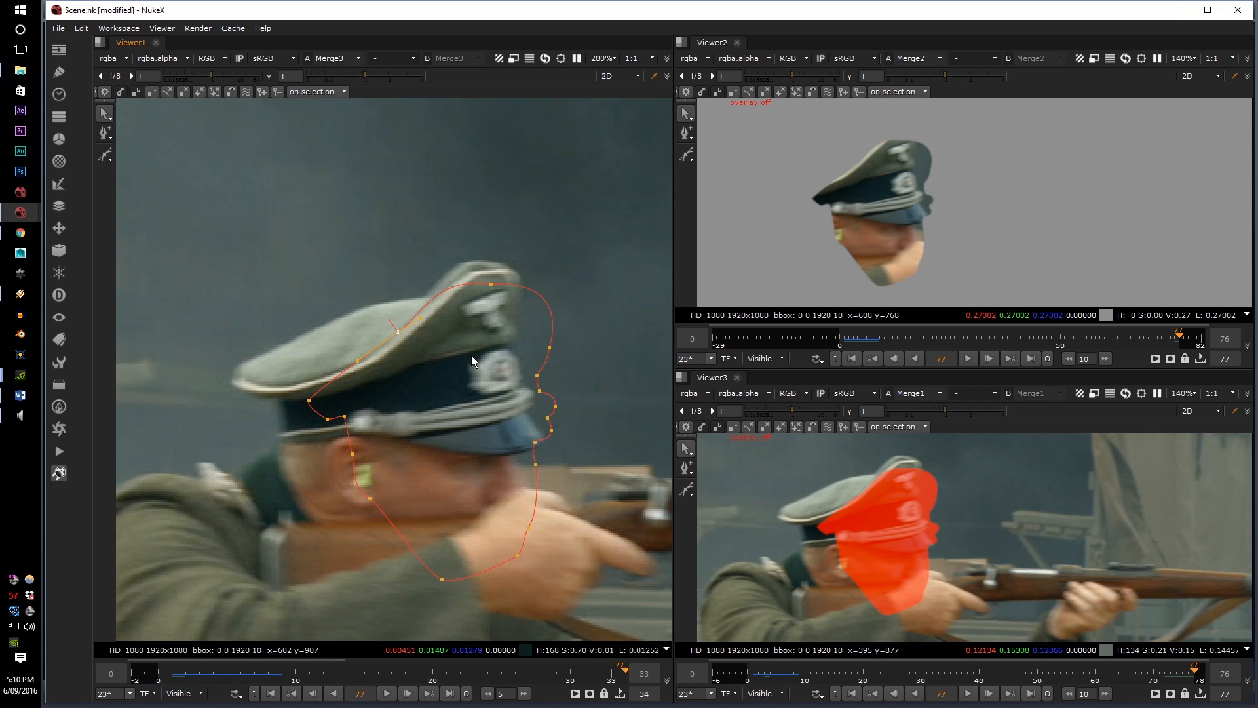
pyautogui.scroll(-3, 462, 344)
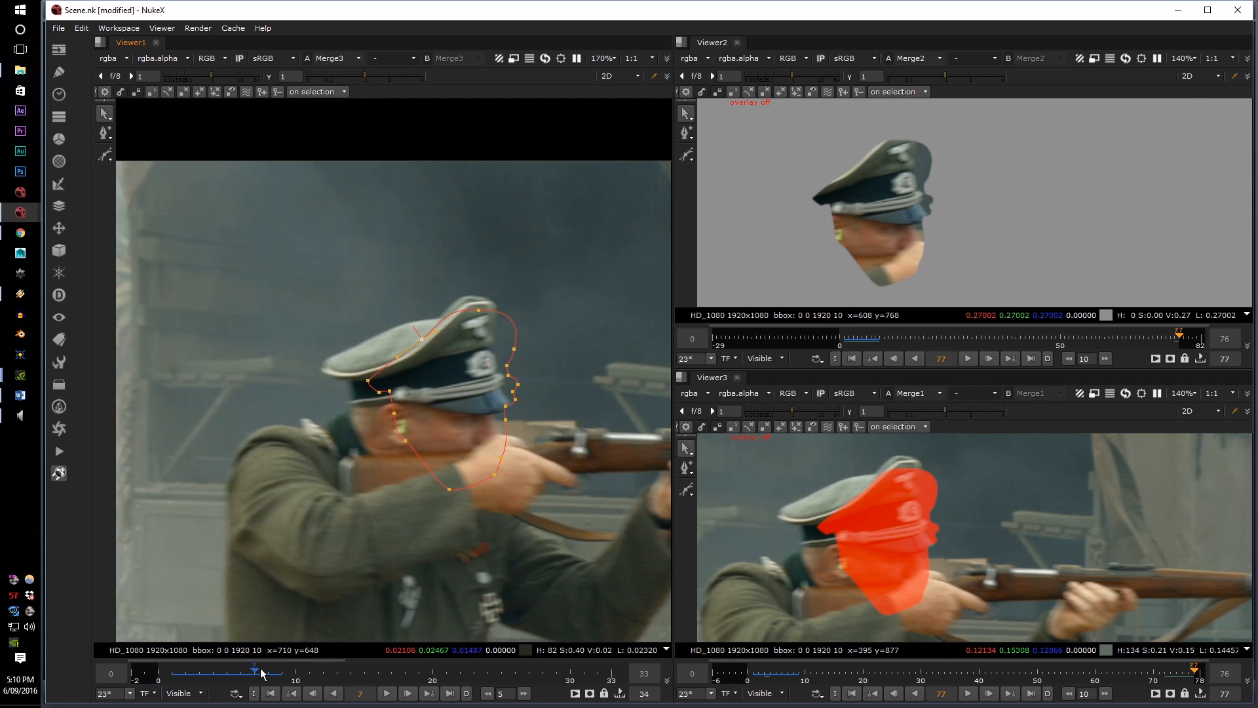
# Go to frame 32 and bring the officer and his roto shape into view in the main viewer
pyautogui.moveTo(261, 671); pyautogui.dragTo(603, 678)
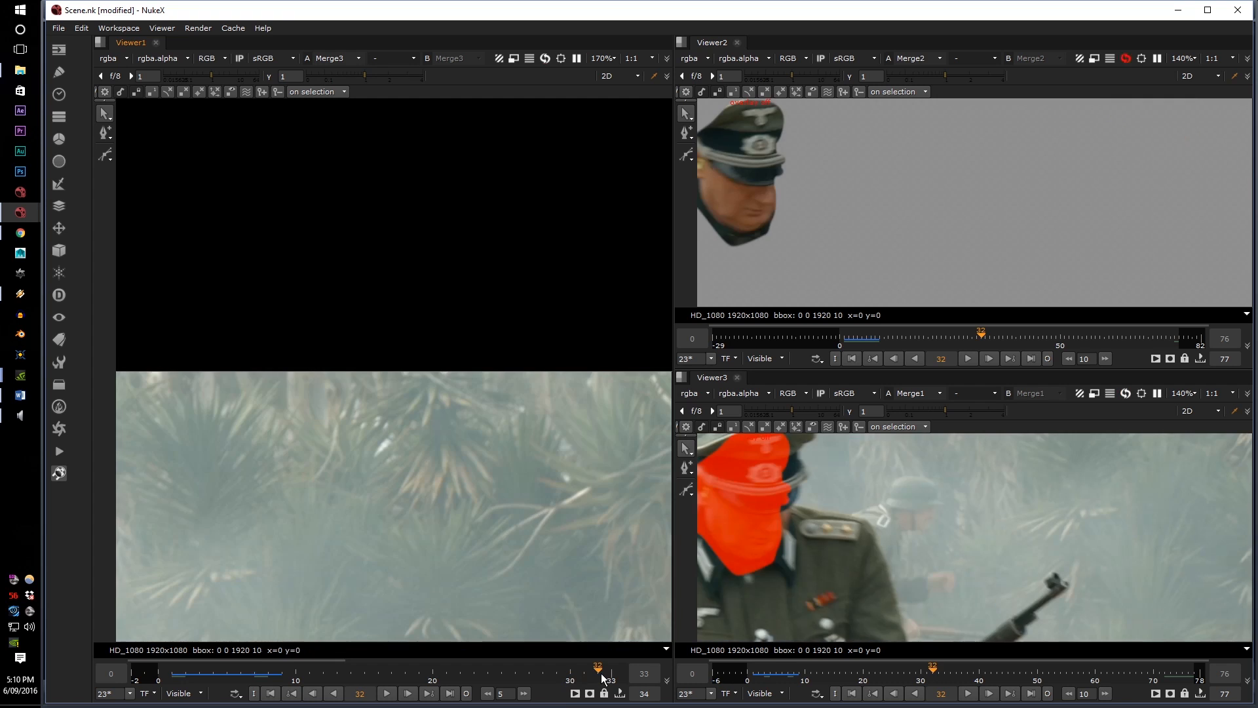
pyautogui.moveTo(646, 454); pyautogui.dragTo(197, 341, button='middle')
pyautogui.scroll(-5, 461, 423)
pyautogui.scroll(4, 461, 423)
pyautogui.moveTo(461, 423); pyautogui.dragTo(550, 398, button='middle')
pyautogui.scroll(-4, 264, 412)
pyautogui.scroll(-5, 410, 517)
pyautogui.scroll(1, 286, 541)
pyautogui.moveTo(286, 540); pyautogui.dragTo(367, 500, button='middle')
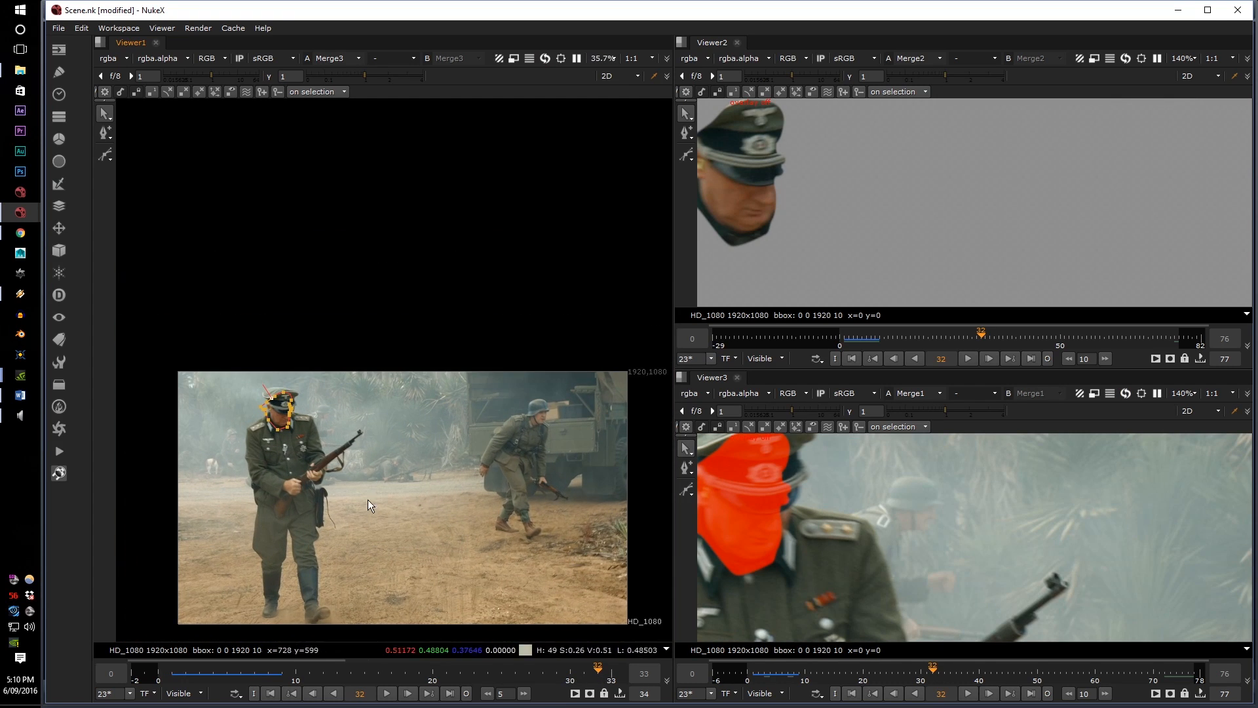
# Go to frame 31, select all points of the roto shape and reposition it over the officer's head and cap
pyautogui.moveTo(567, 673); pyautogui.dragTo(334, 651)
pyautogui.middleClick(571, 674)
pyautogui.scroll(5, 308, 452)
pyautogui.moveTo(358, 643); pyautogui.dragTo(330, 643)
pyautogui.moveTo(225, 351); pyautogui.dragTo(415, 491)
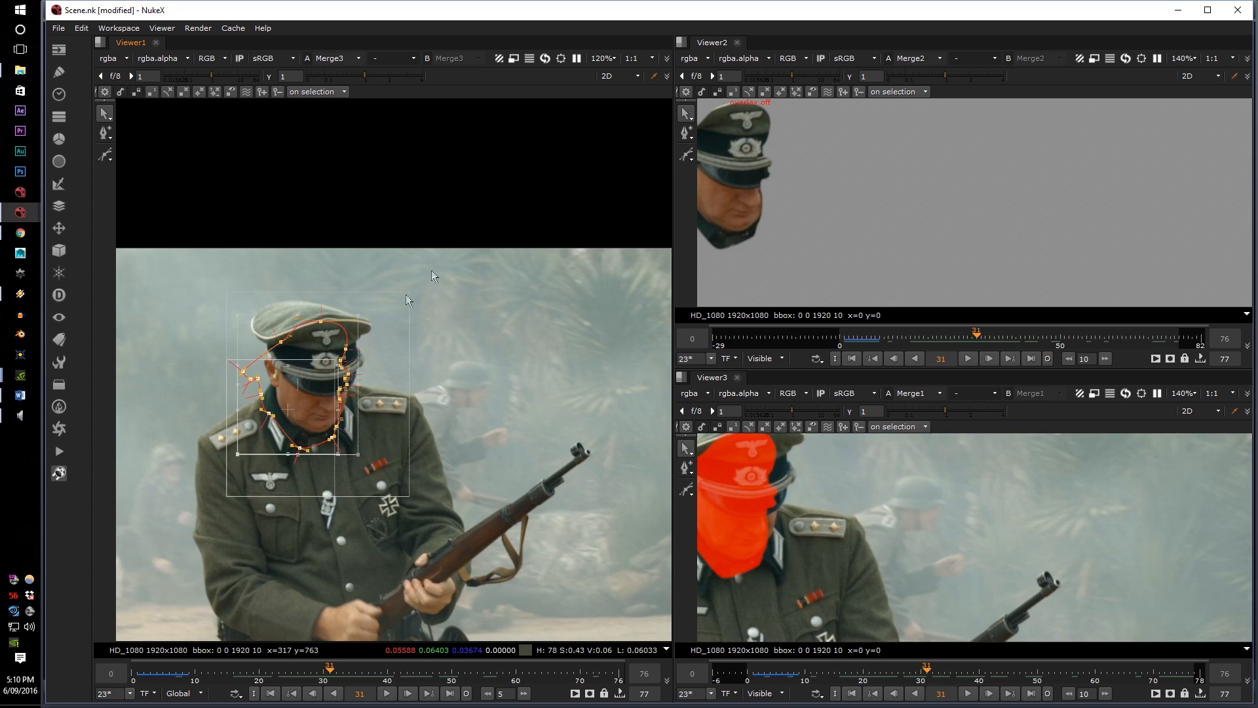
pyautogui.scroll(5, 321, 308)
pyautogui.moveTo(309, 416); pyautogui.dragTo(309, 420)
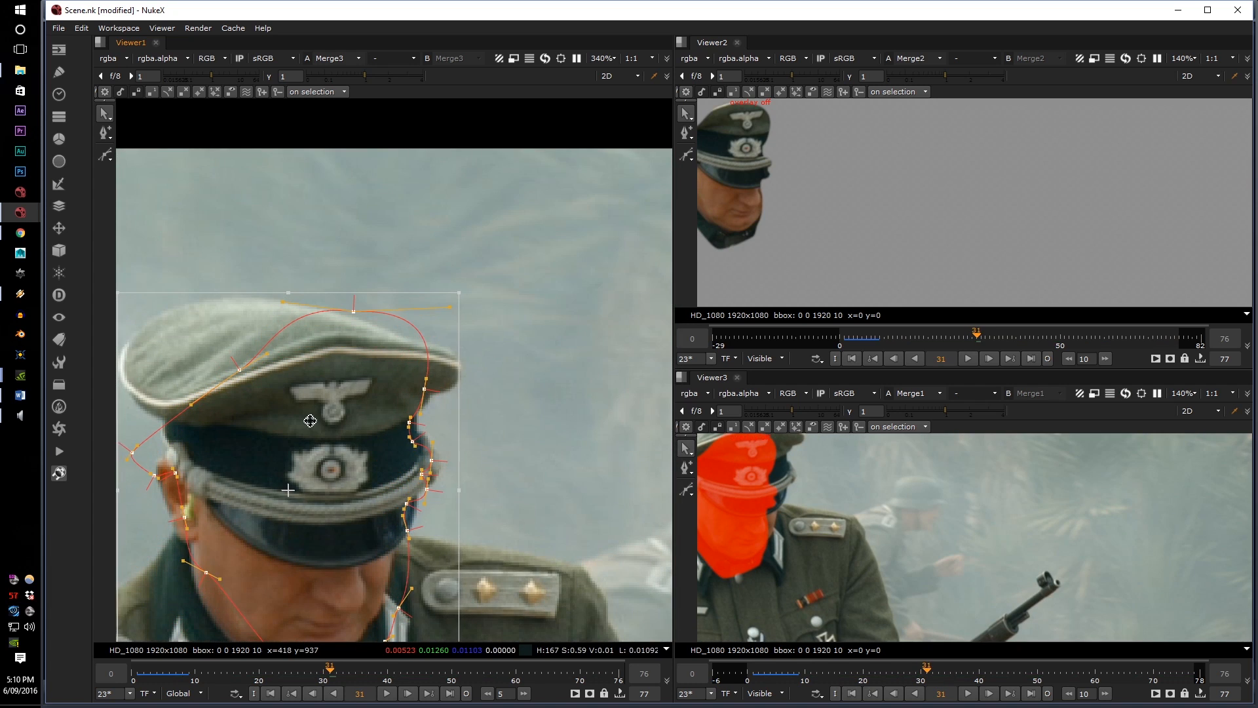
# Go to frame 38 and move the whole roto shape over the officer's head and cap
pyautogui.moveTo(331, 670); pyautogui.dragTo(376, 666)
pyautogui.moveTo(557, 485); pyautogui.dragTo(399, 285, button='middle')
pyautogui.moveTo(424, 283)
pyautogui.mouseDown()
pyautogui.moveTo(396, 341)
pyautogui.moveTo(428, 303)
pyautogui.mouseUp()
pyautogui.moveTo(444, 339); pyautogui.dragTo(432, 288, button='middle')
pyautogui.scroll(-2, 433, 288)
pyautogui.click(552, 341)
pyautogui.moveTo(417, 540); pyautogui.dragTo(509, 344)
pyautogui.moveTo(303, 169); pyautogui.dragTo(514, 294)
pyautogui.moveTo(438, 249); pyautogui.dragTo(437, 215)
pyautogui.click(409, 228)
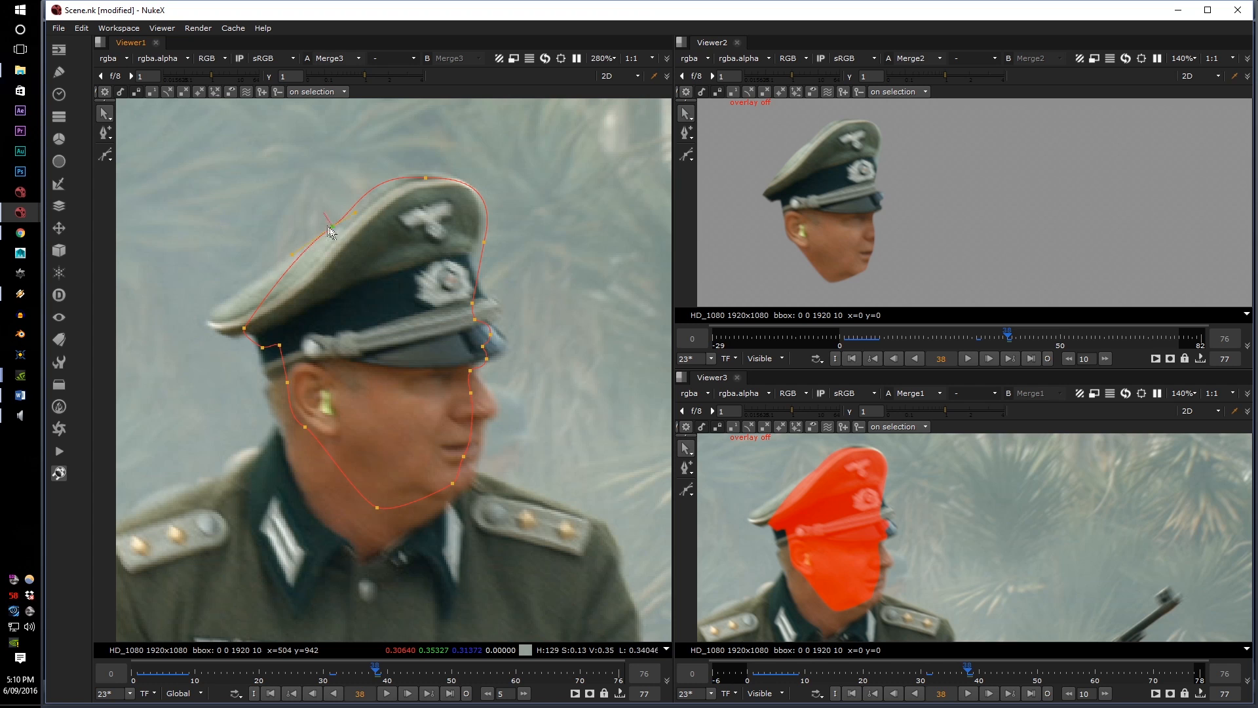
# Adjust the roto points along the cap's crown and rear edge on frame 38 to follow the cap's outline
pyautogui.moveTo(332, 227); pyautogui.dragTo(338, 229)
pyautogui.moveTo(205, 390); pyautogui.dragTo(183, 321)
pyautogui.scroll(3, 266, 325)
pyautogui.click(284, 337)
pyautogui.moveTo(288, 360); pyautogui.dragTo(272, 359)
# Scrub through the frames just before 38 and examine how the roto shape follows the officer's head
pyautogui.moveTo(377, 675); pyautogui.dragTo(349, 678)
pyautogui.moveTo(406, 452); pyautogui.dragTo(567, 583, button='middle')
pyautogui.scroll(-2, 564, 512)
pyautogui.moveTo(346, 678); pyautogui.dragTo(378, 675)
pyautogui.scroll(-2, 403, 565)
pyautogui.scroll(-2, 404, 566)
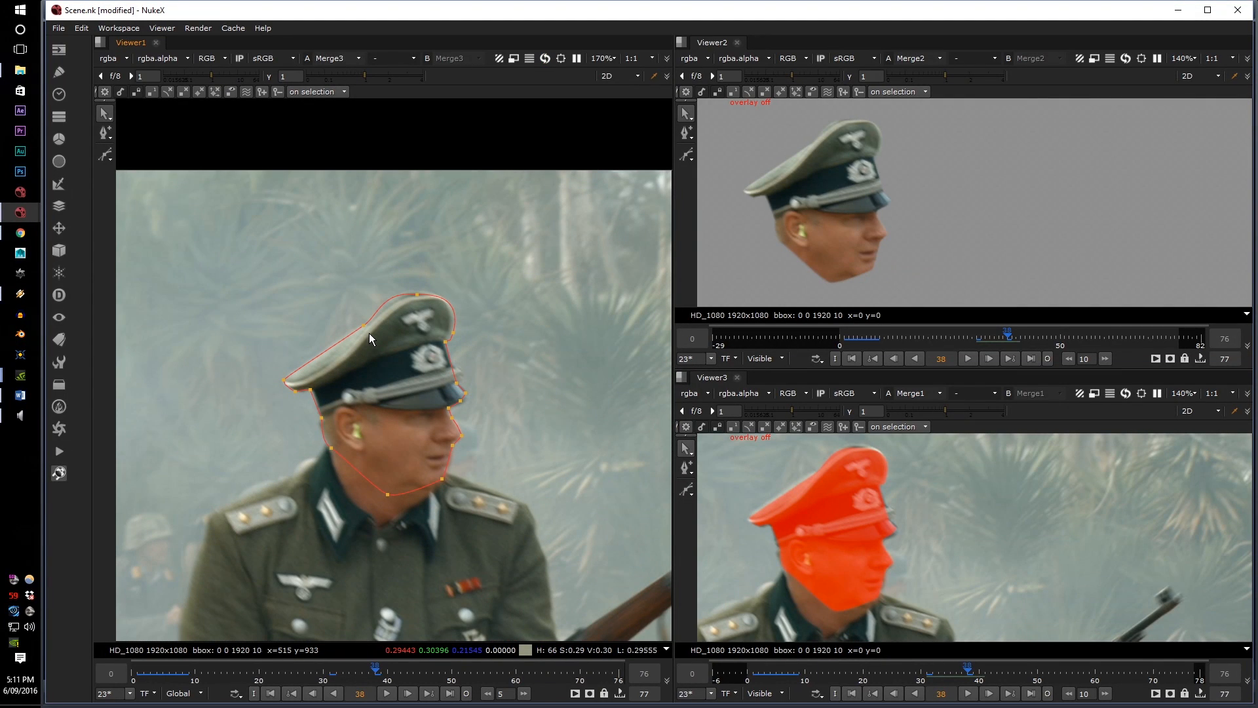
pyautogui.scroll(2, 369, 333)
pyautogui.scroll(-2, 368, 332)
pyautogui.scroll(2, 405, 474)
pyautogui.moveTo(359, 677); pyautogui.dragTo(375, 679)
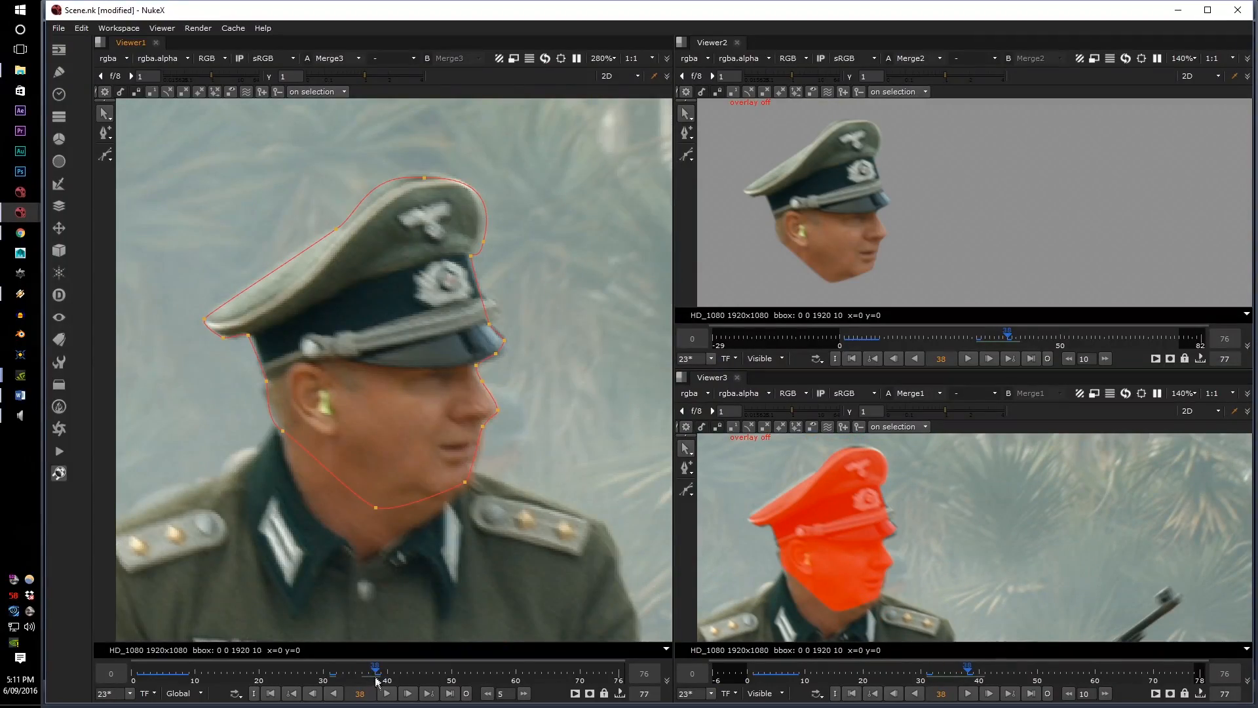
pyautogui.scroll(-2, 420, 459)
# Go to frame 76, select the whole roto shape and reposition it over the officer's cap and face
pyautogui.click(585, 678)
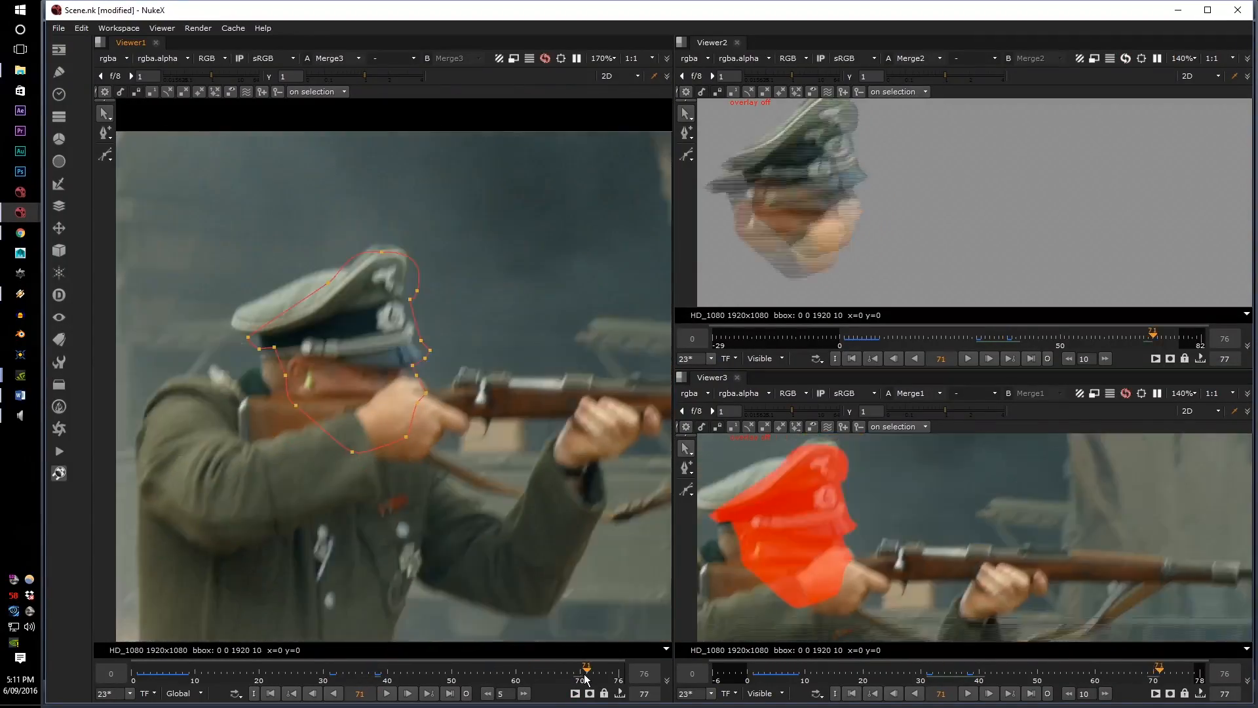
pyautogui.moveTo(585, 678)
pyautogui.mouseDown()
pyautogui.moveTo(622, 682)
pyautogui.moveTo(586, 680)
pyautogui.moveTo(606, 682)
pyautogui.mouseUp()
pyautogui.scroll(4, 468, 370)
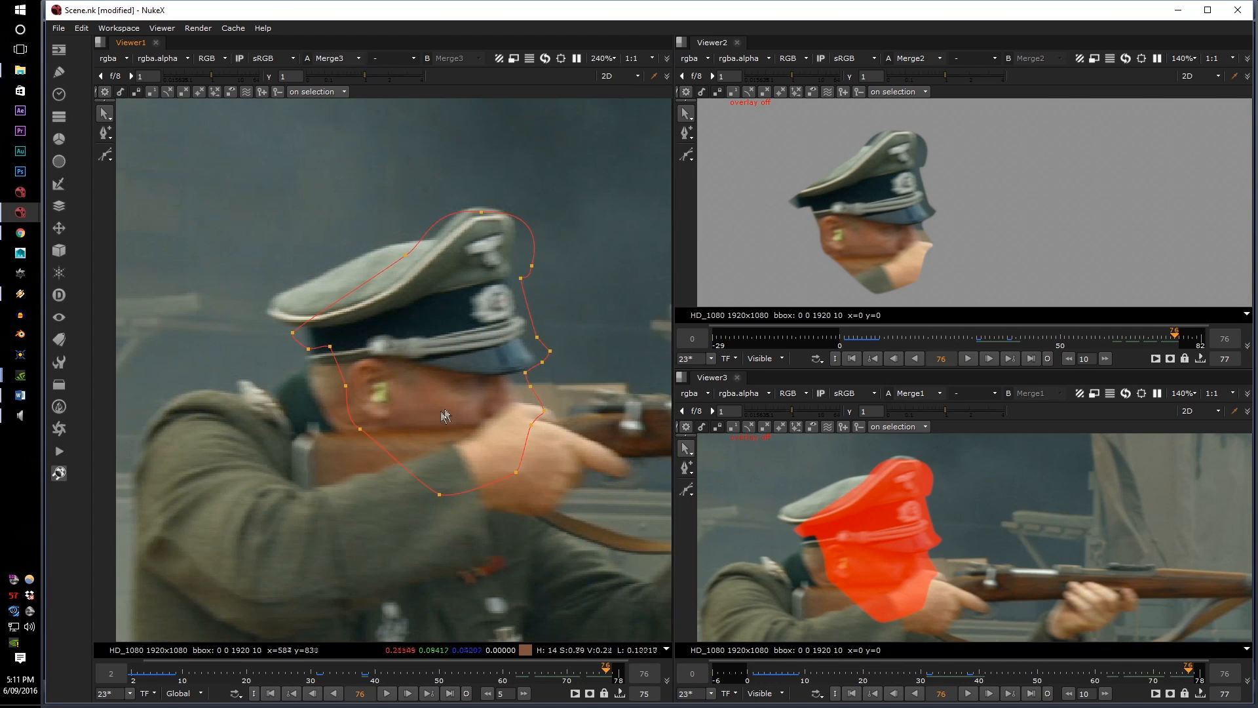
pyautogui.moveTo(214, 537); pyautogui.dragTo(567, 135)
pyautogui.scroll(3, 445, 458)
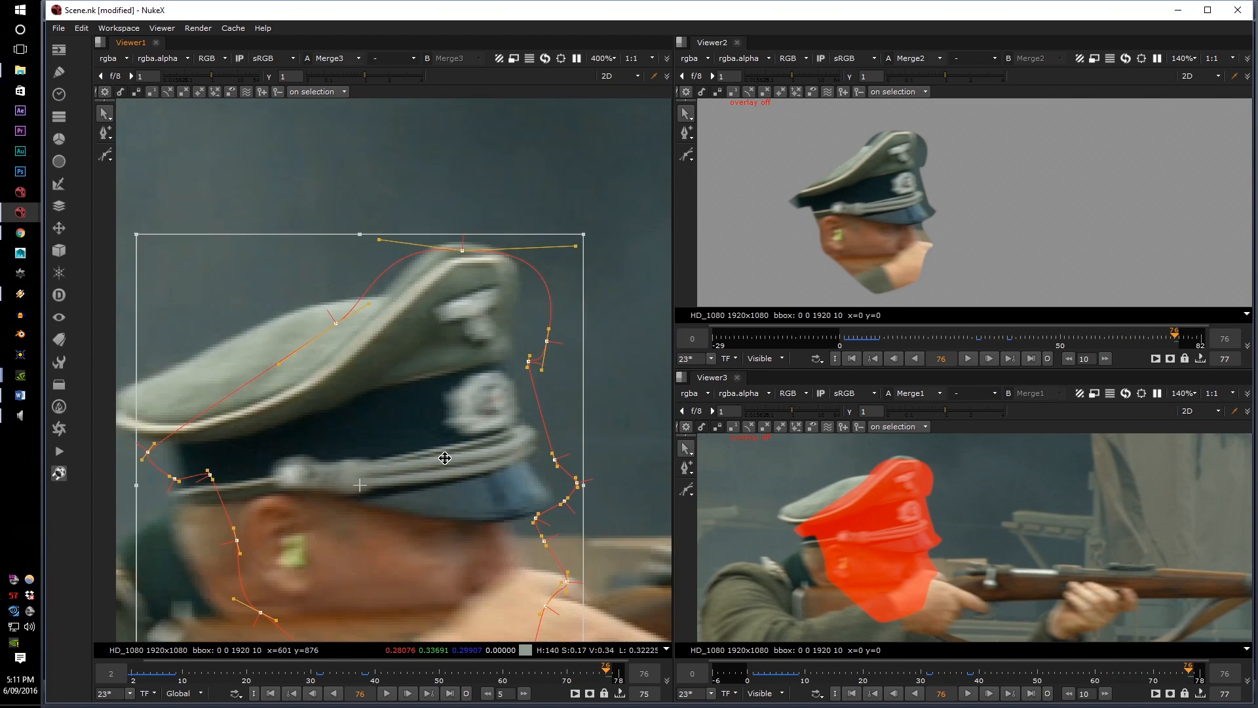
pyautogui.moveTo(445, 458); pyautogui.dragTo(444, 452)
pyautogui.click(422, 188)
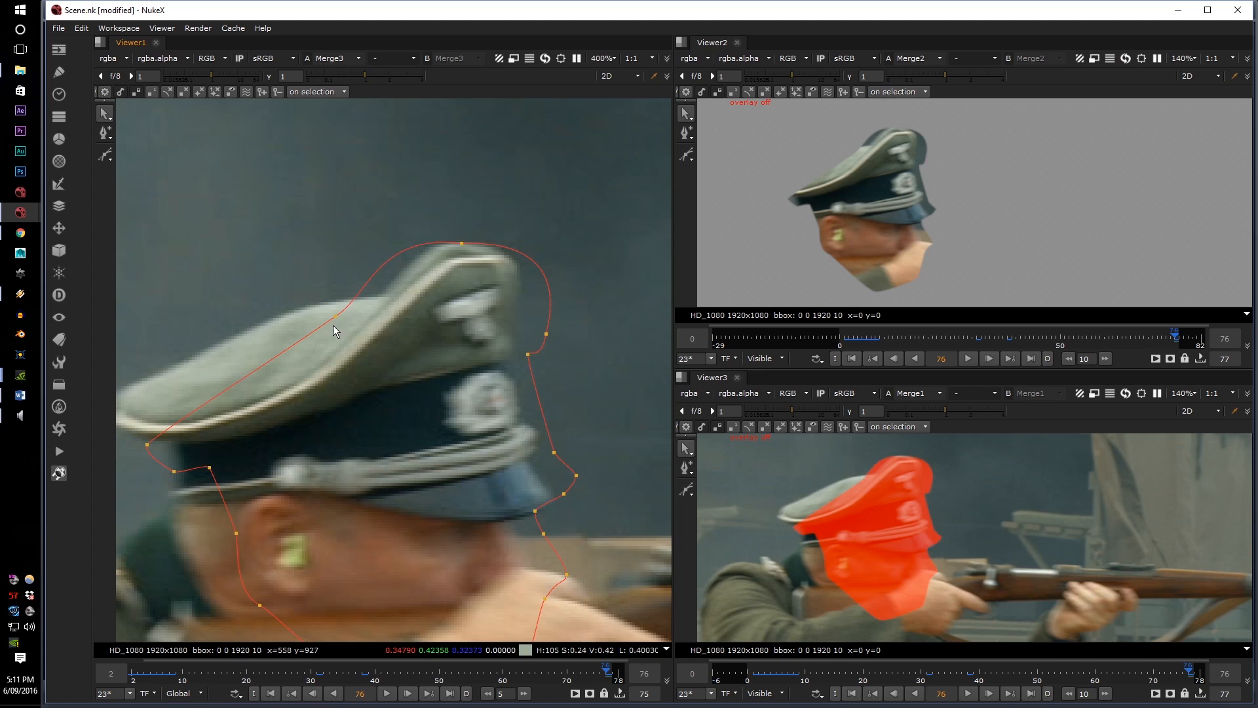
# Move the crown's dip point onto the cap's edge on frame 76 and smooth and reshape the curve at its peak
pyautogui.moveTo(334, 318); pyautogui.dragTo(383, 296)
pyautogui.click(462, 243)
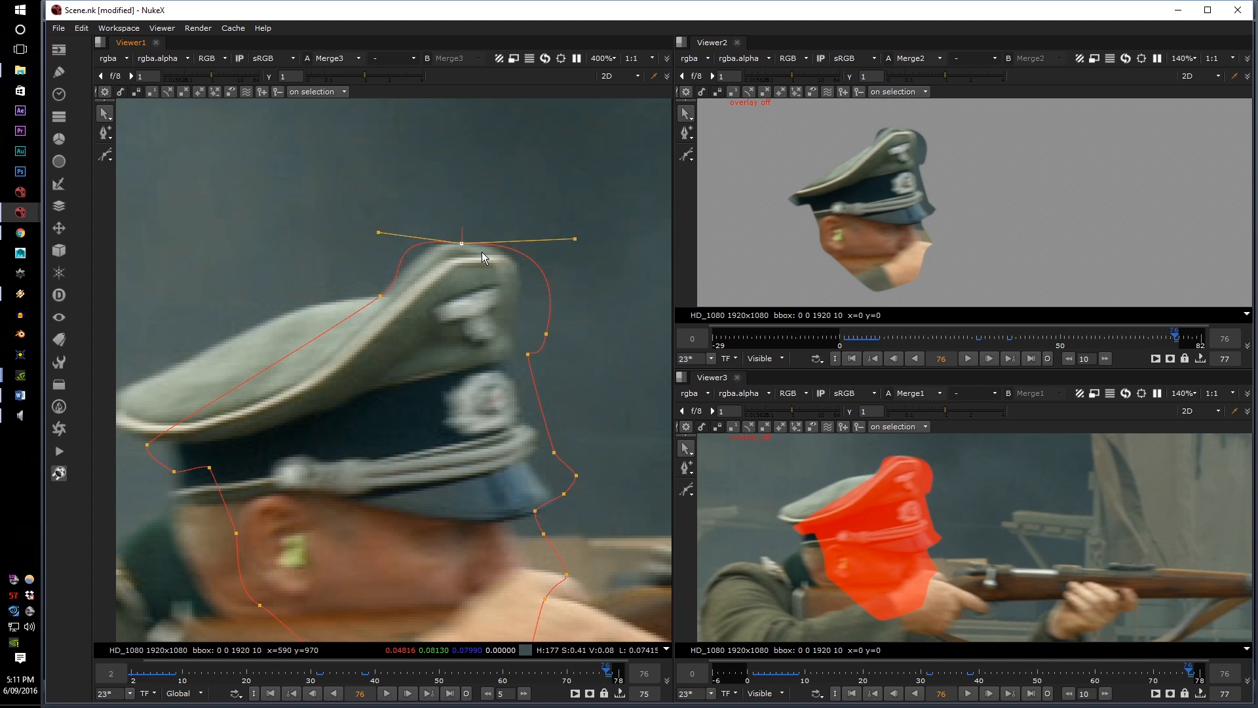
pyautogui.press('z')
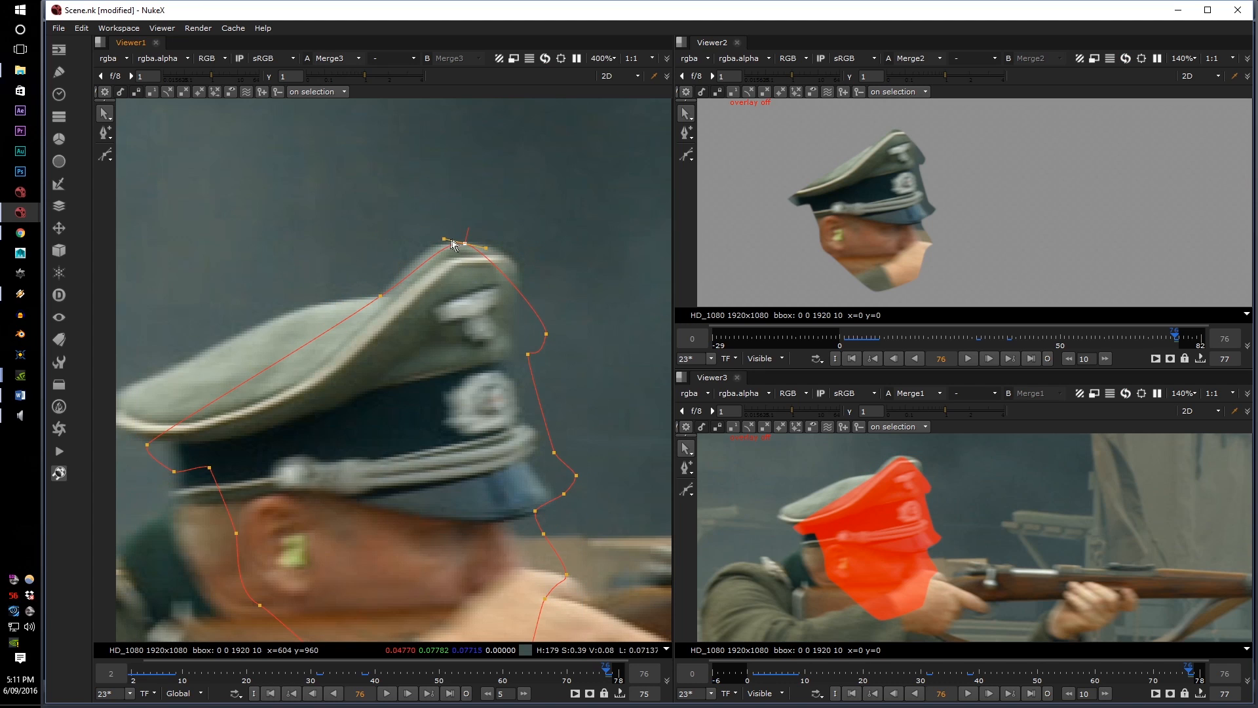
pyautogui.moveTo(461, 243); pyautogui.dragTo(421, 246)
# Pull the front-edge roto points inward on frame 76 to fit the cap's front and visor
pyautogui.moveTo(545, 334); pyautogui.dragTo(541, 324)
pyautogui.moveTo(447, 545); pyautogui.dragTo(617, 308)
pyautogui.moveTo(557, 396); pyautogui.dragTo(522, 264)
pyautogui.click(478, 418)
pyautogui.click(519, 329)
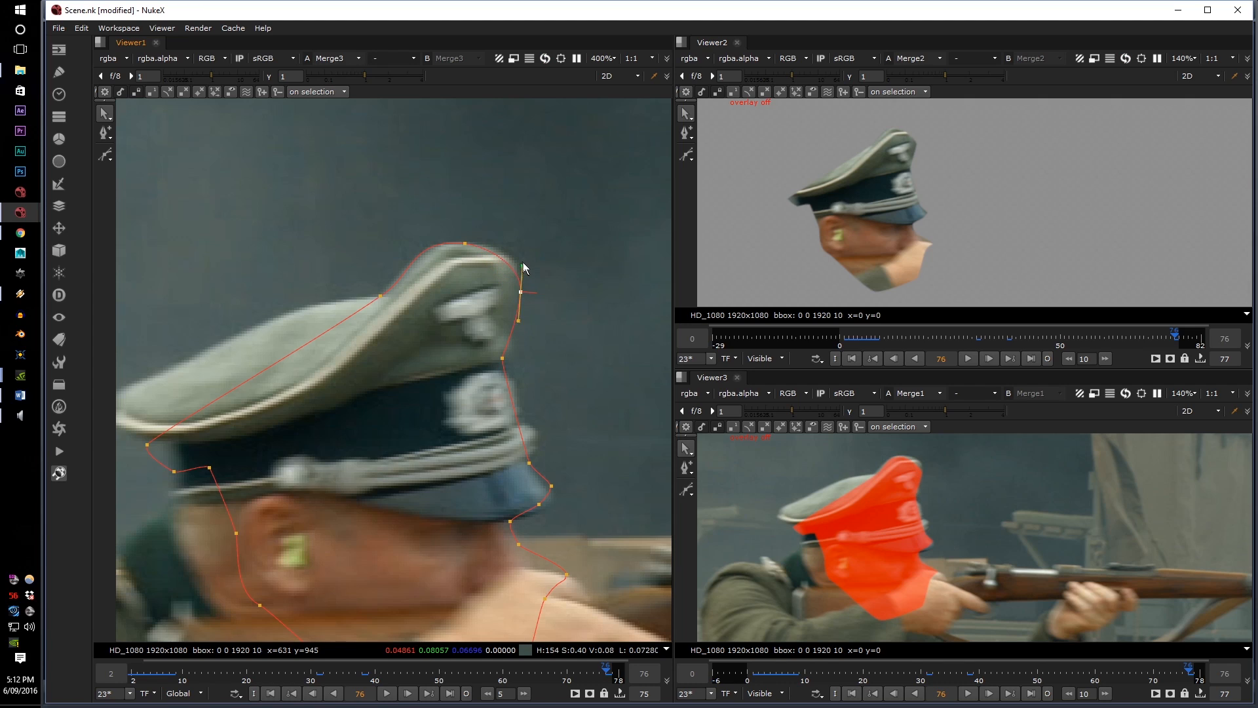
pyautogui.click(529, 462)
pyautogui.click(540, 515)
# Compare the roto shape's fit around the officer's cap and face between the keyframes at frames 31, 38 and 76
pyautogui.scroll(-2, 548, 431)
pyautogui.hotkey('ctrl', 'shift', 'Left')
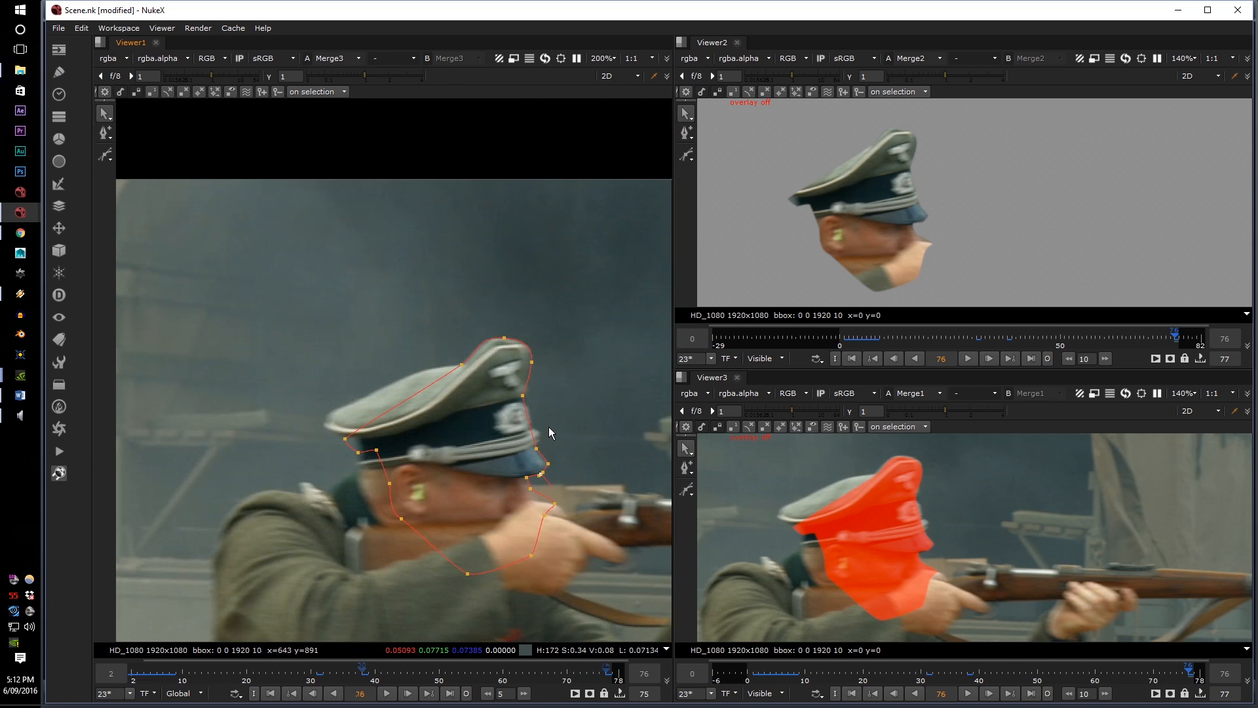
pyautogui.hotkey('ctrl', 'shift', 'Right')
pyautogui.hotkey('ctrl', 'shift', 'Left')
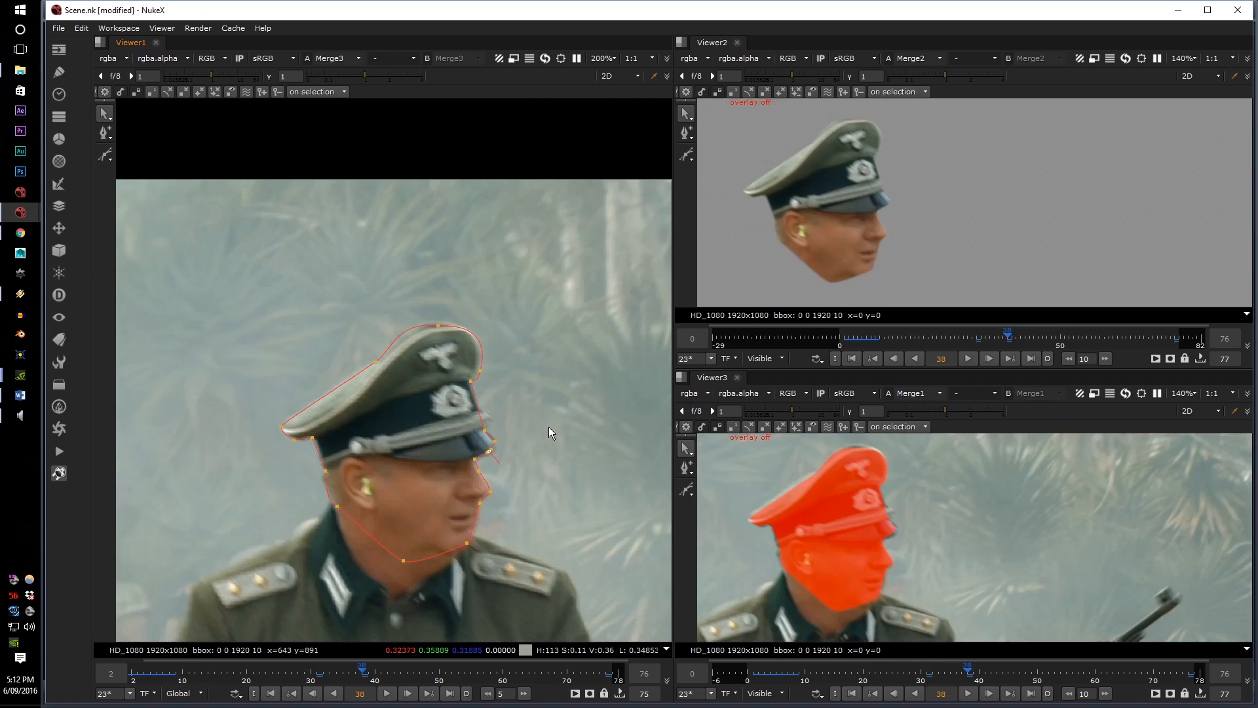
pyautogui.hotkey('ctrl', 'shift', 'Right')
pyautogui.hotkey('ctrl', 'shift', 'Left')
pyautogui.hotkey('ctrl', 'shift', 'Right')
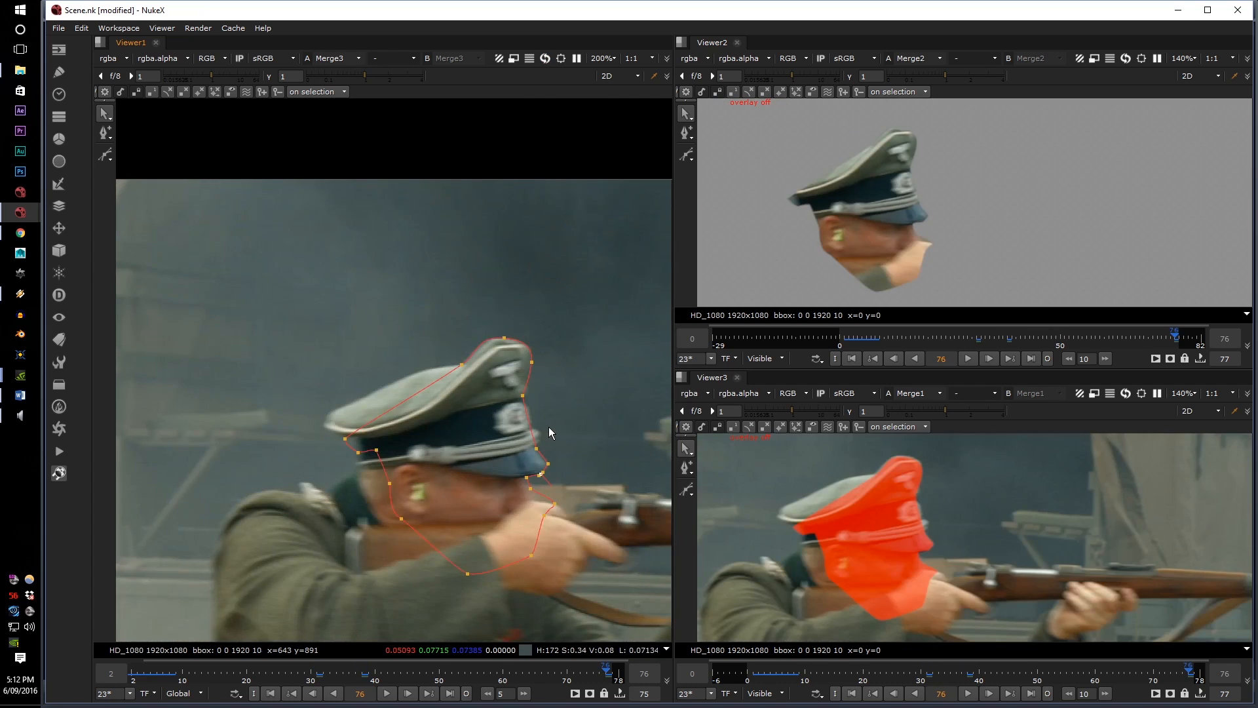
pyautogui.hotkey('ctrl', 'shift', 'Left')
pyautogui.hotkey('ctrl', 'shift', 'Right')
pyautogui.hotkey('ctrl', 'shift', 'Left')
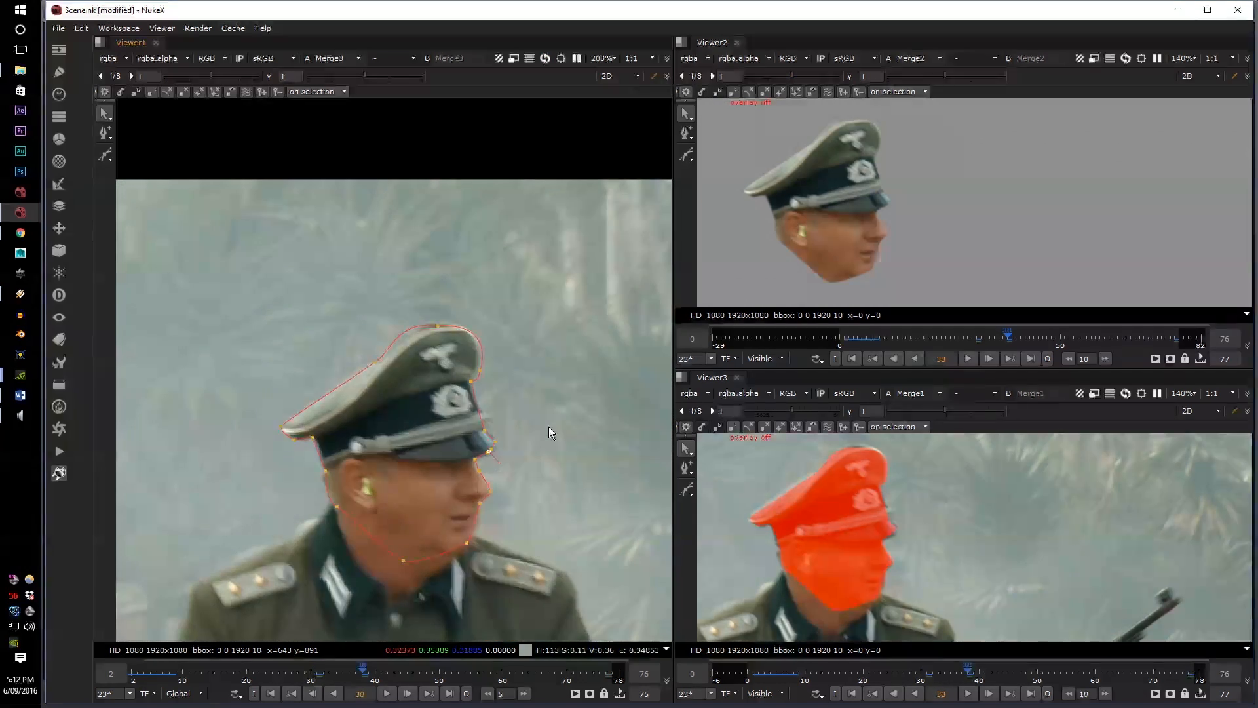
pyautogui.hotkey('ctrl', 'shift', 'Right')
pyautogui.hotkey('ctrl', 'shift', 'Left')
pyautogui.hotkey('ctrl', 'shift', 'Right')
pyautogui.hotkey('ctrl', 'shift', 'Left')
pyautogui.hotkey('ctrl', 'shift', 'Right')
pyautogui.hotkey('ctrl', 'shift', 'Left')
pyautogui.hotkey('ctrl', 'shift', 'Left')
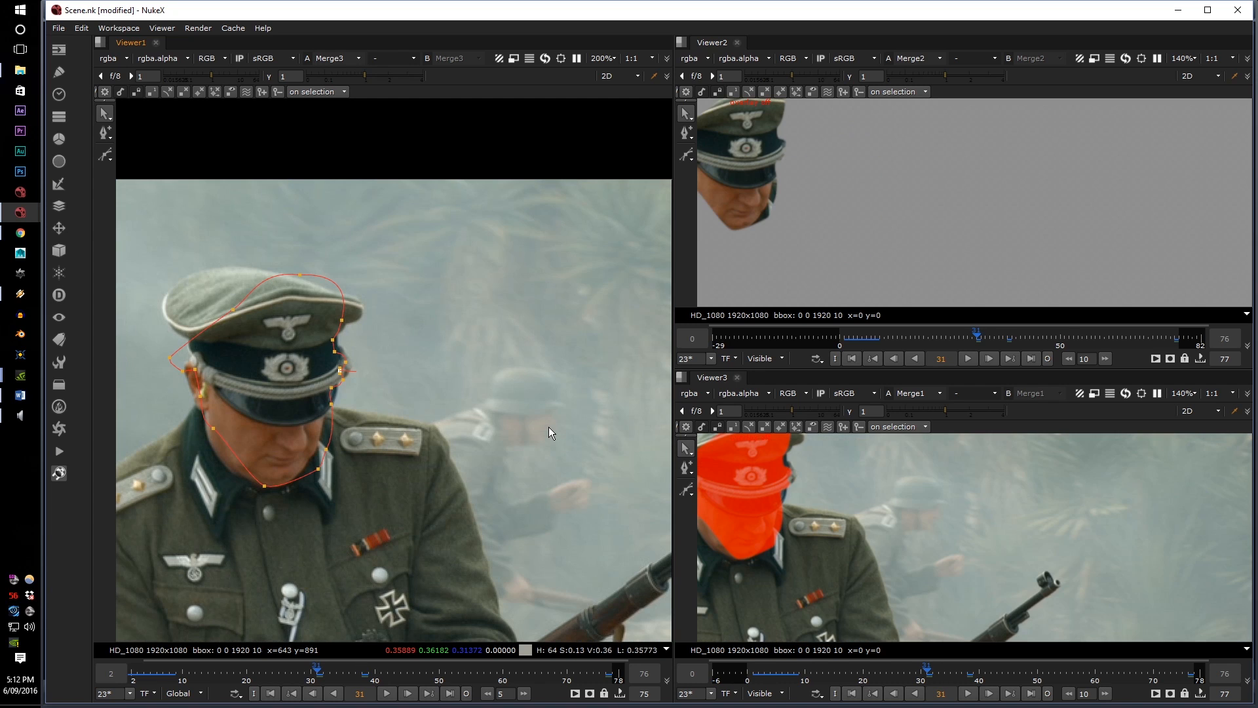
pyautogui.hotkey('ctrl', 'shift', 'Right')
pyautogui.hotkey('ctrl', 'shift', 'Right')
pyautogui.hotkey('ctrl', 'shift', 'Left')
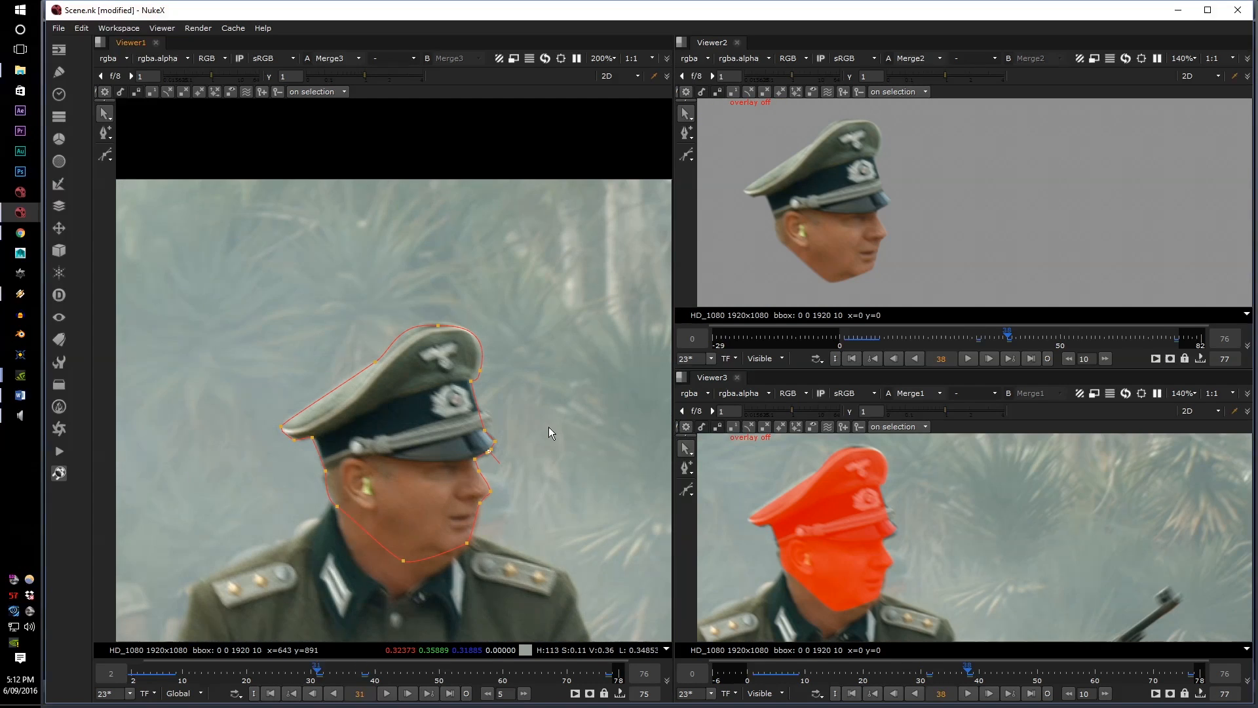
pyautogui.hotkey('ctrl', 'shift', 'Right')
pyautogui.hotkey('ctrl', 'shift', 'Right')
pyautogui.hotkey('ctrl', 'shift', 'Left')
pyautogui.hotkey('ctrl', 'shift', 'Right')
pyautogui.hotkey('ctrl', 'shift', 'Left')
pyautogui.hotkey('ctrl', 'shift', 'Right')
pyautogui.hotkey('ctrl', 'shift', 'Left')
pyautogui.hotkey('ctrl', 'shift', 'Right')
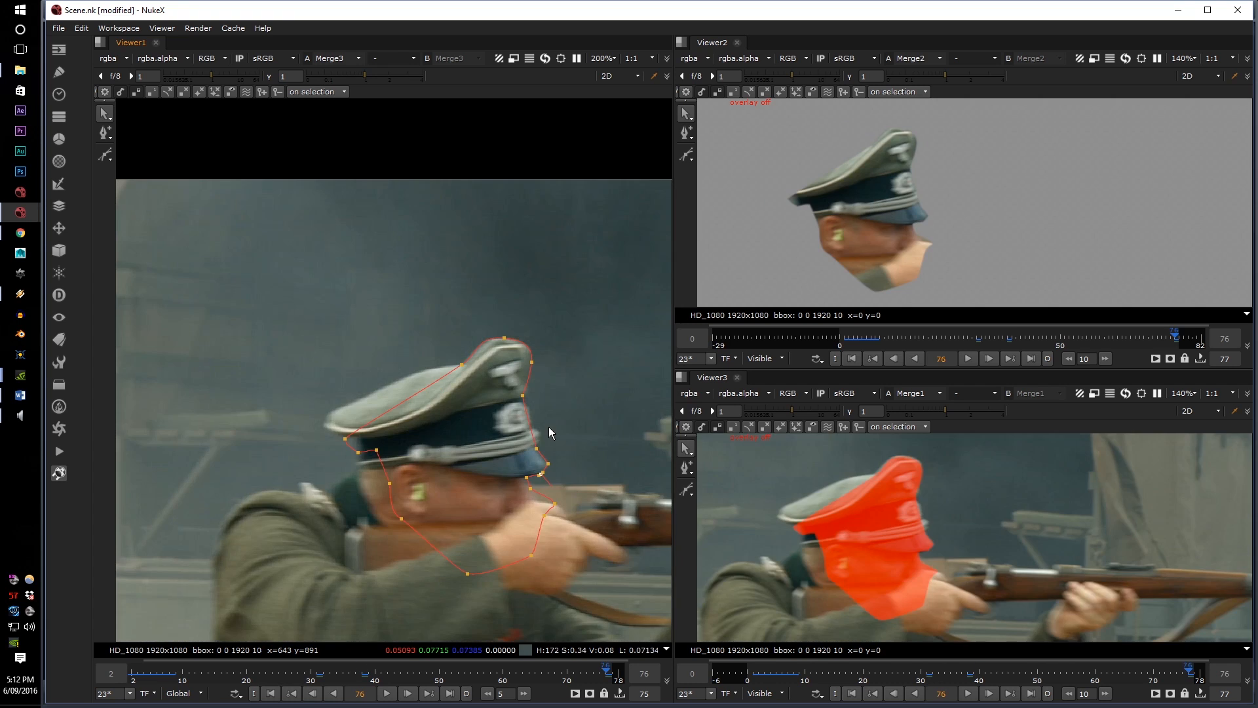
pyautogui.hotkey('ctrl', 'shift', 'Left')
pyautogui.hotkey('ctrl', 'shift', 'Right')
pyautogui.hotkey('ctrl', 'shift', 'Left')
pyautogui.hotkey('ctrl', 'shift', 'Right')
pyautogui.hotkey('ctrl', 'shift', 'Left')
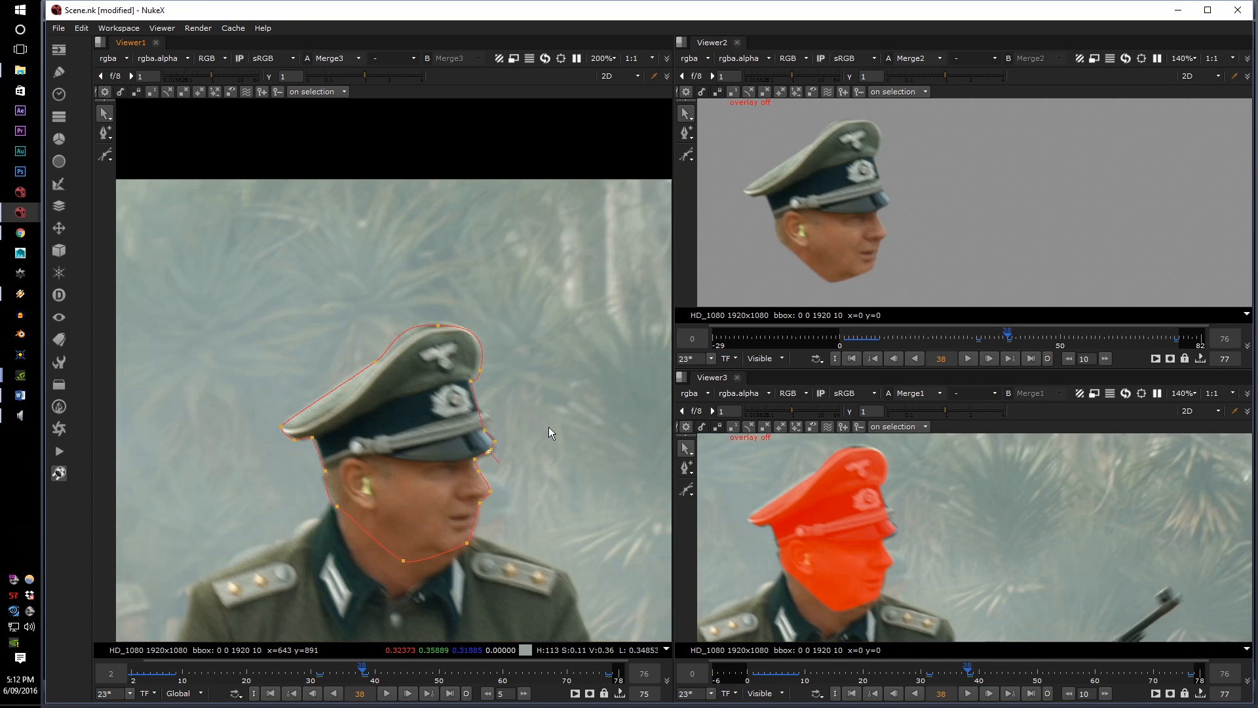
pyautogui.hotkey('ctrl', 'shift', 'Right')
# Add a roto point on frame 76 where the cap's front edge meets the top of the braid above the visor
pyautogui.scroll(6, 549, 426)
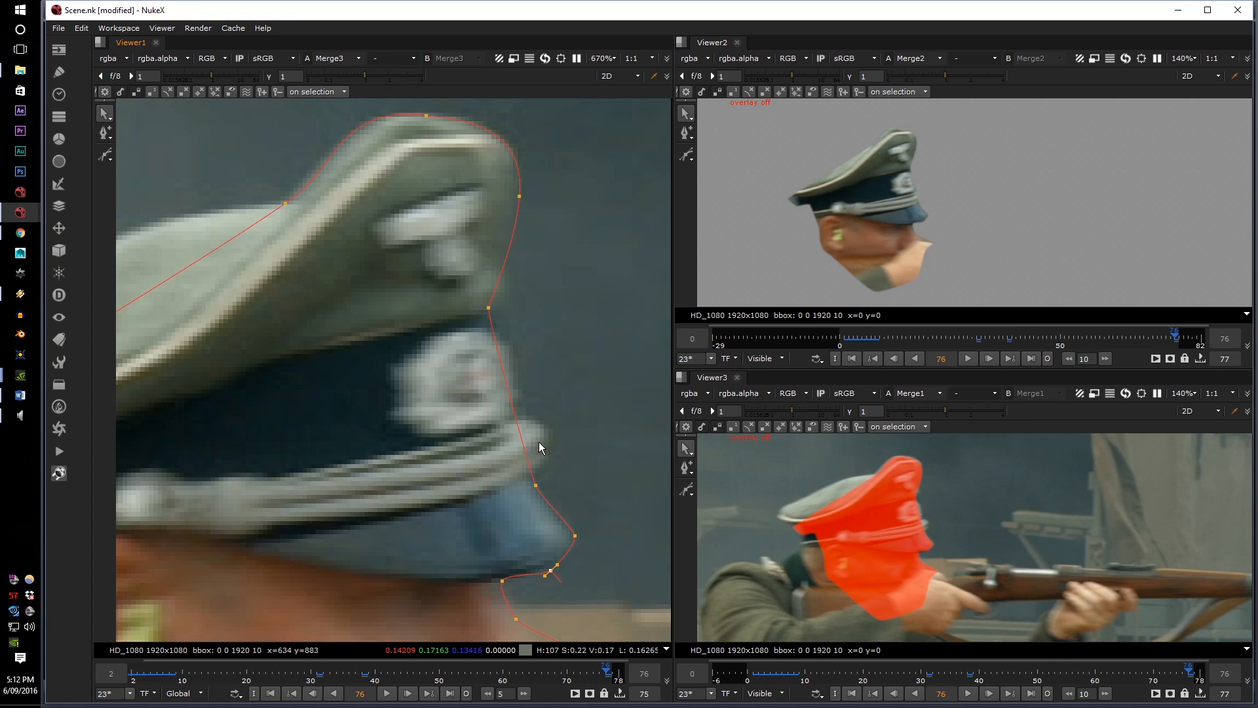
pyautogui.scroll(4, 539, 442)
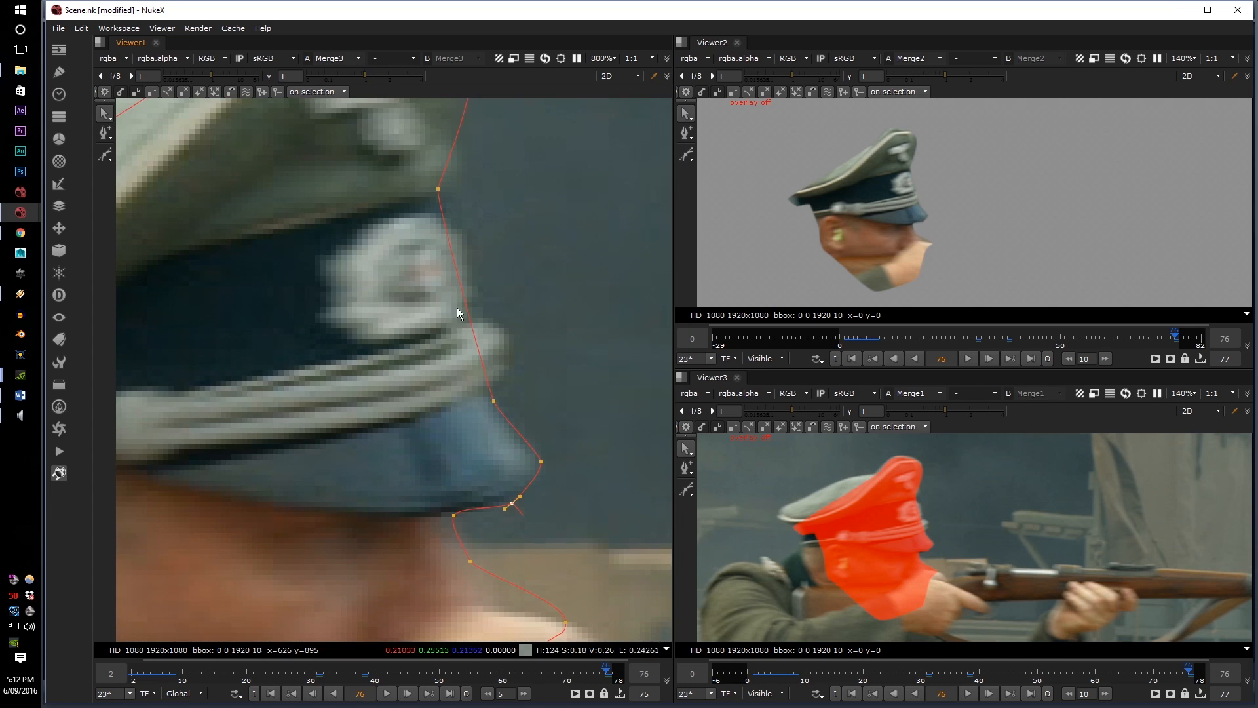
pyautogui.moveTo(475, 303); pyautogui.dragTo(465, 365, button='middle')
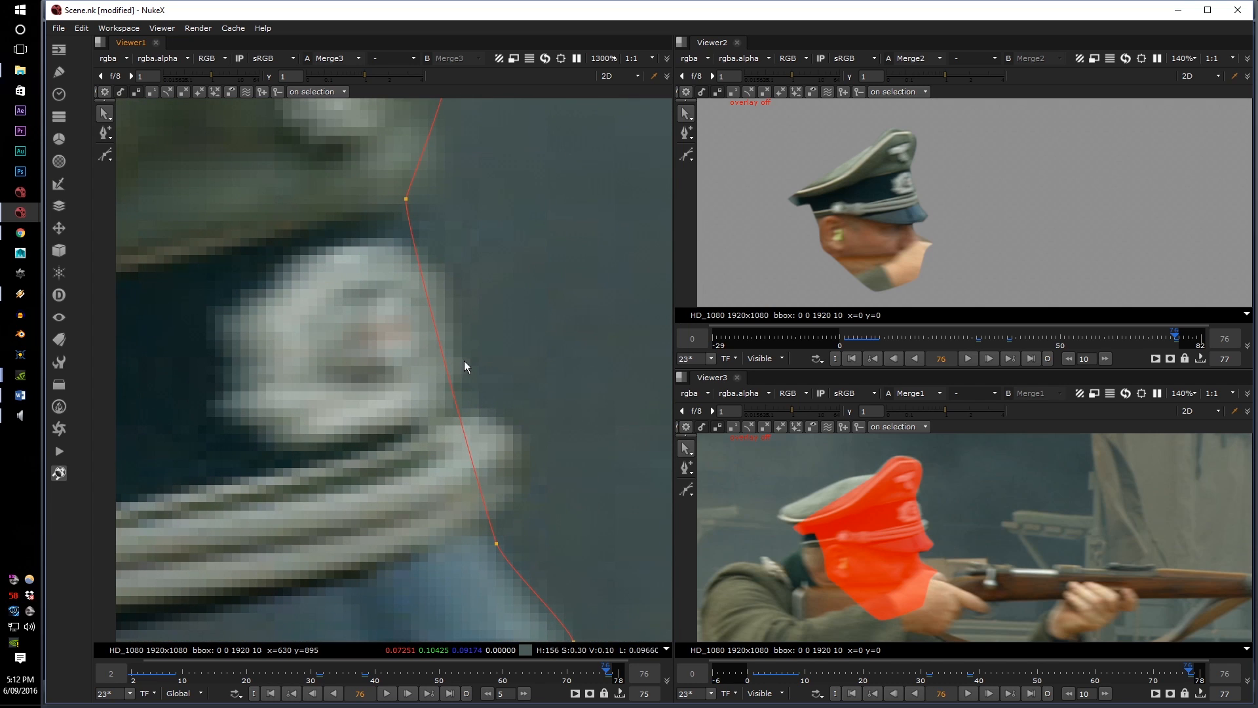
pyautogui.hotkey('ctrl', 'shift', 'Left')
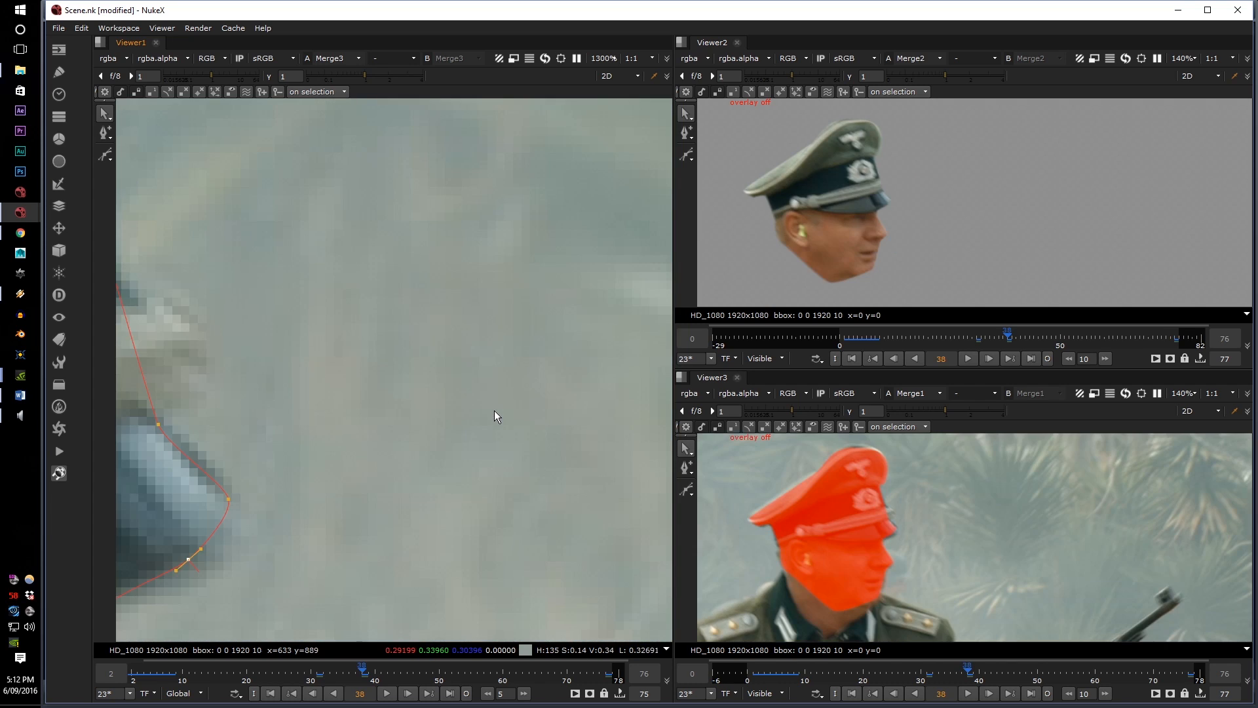
pyautogui.hotkey('ctrl', 'shift', 'Right')
pyautogui.scroll(-2, 494, 411)
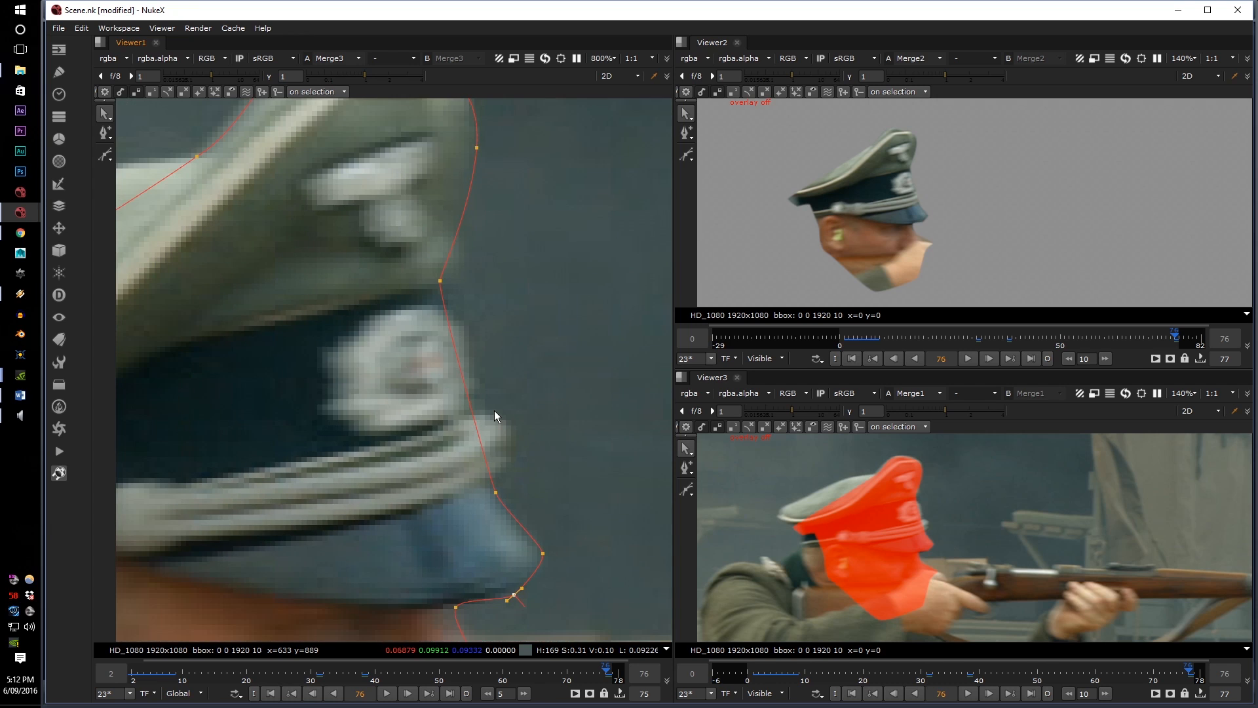
pyautogui.keyDown('ctrl'); pyautogui.keyDown('alt'); pyautogui.click(495, 492); pyautogui.keyUp('alt'); pyautogui.keyUp('ctrl')
pyautogui.scroll(2, 450, 314)
pyautogui.scroll(-2, 422, 320)
pyautogui.scroll(-1, 424, 321)
pyautogui.scroll(1, 448, 392)
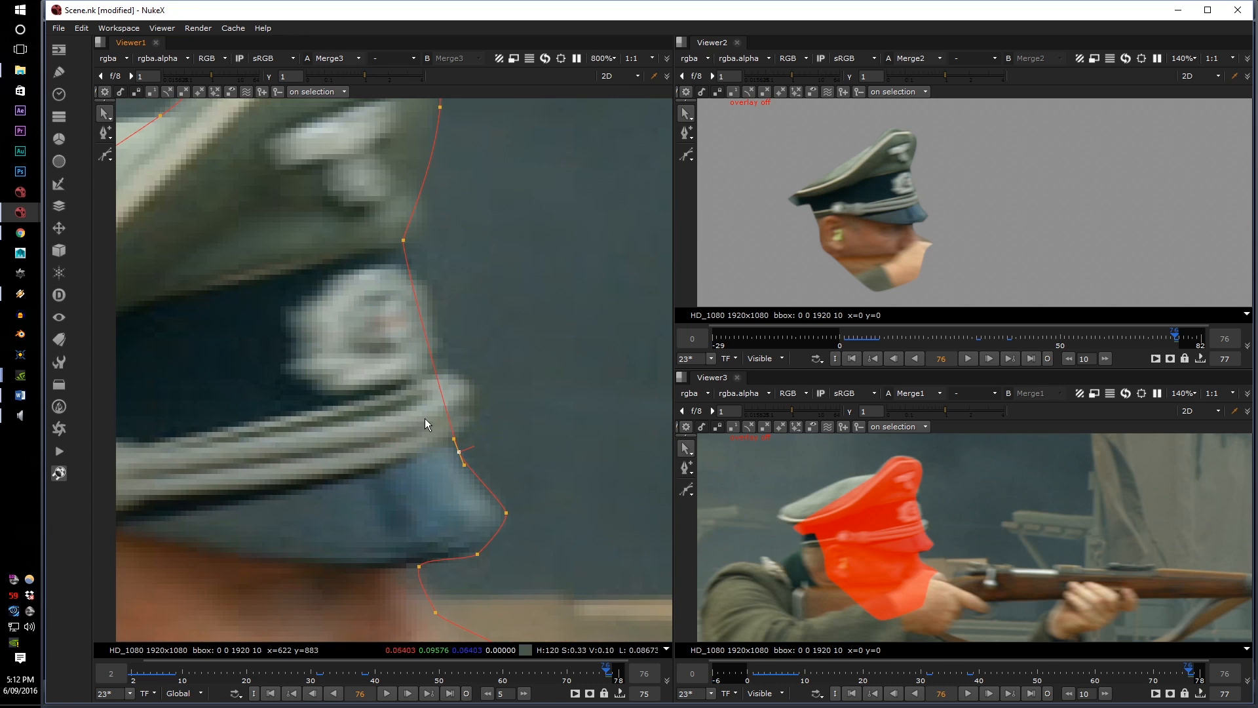
pyautogui.click(107, 135)
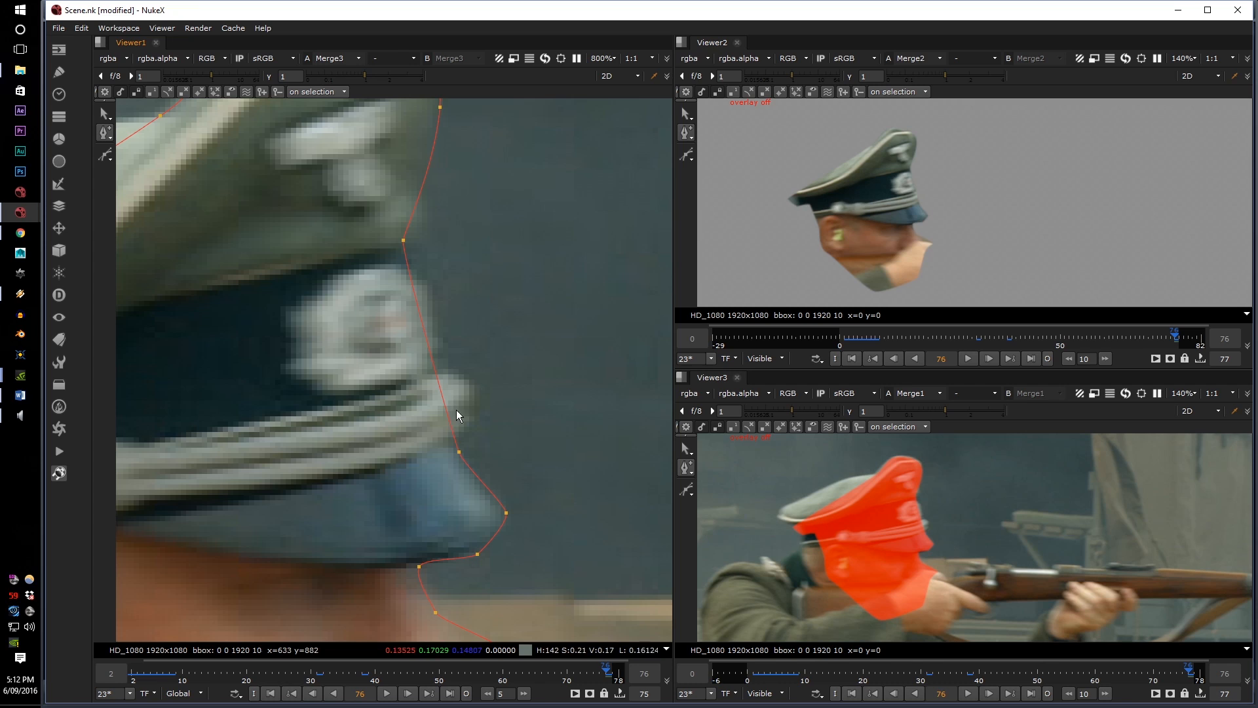
pyautogui.keyDown('ctrl'); pyautogui.keyDown('alt'); pyautogui.click(435, 370); pyautogui.keyUp('alt'); pyautogui.keyUp('ctrl')
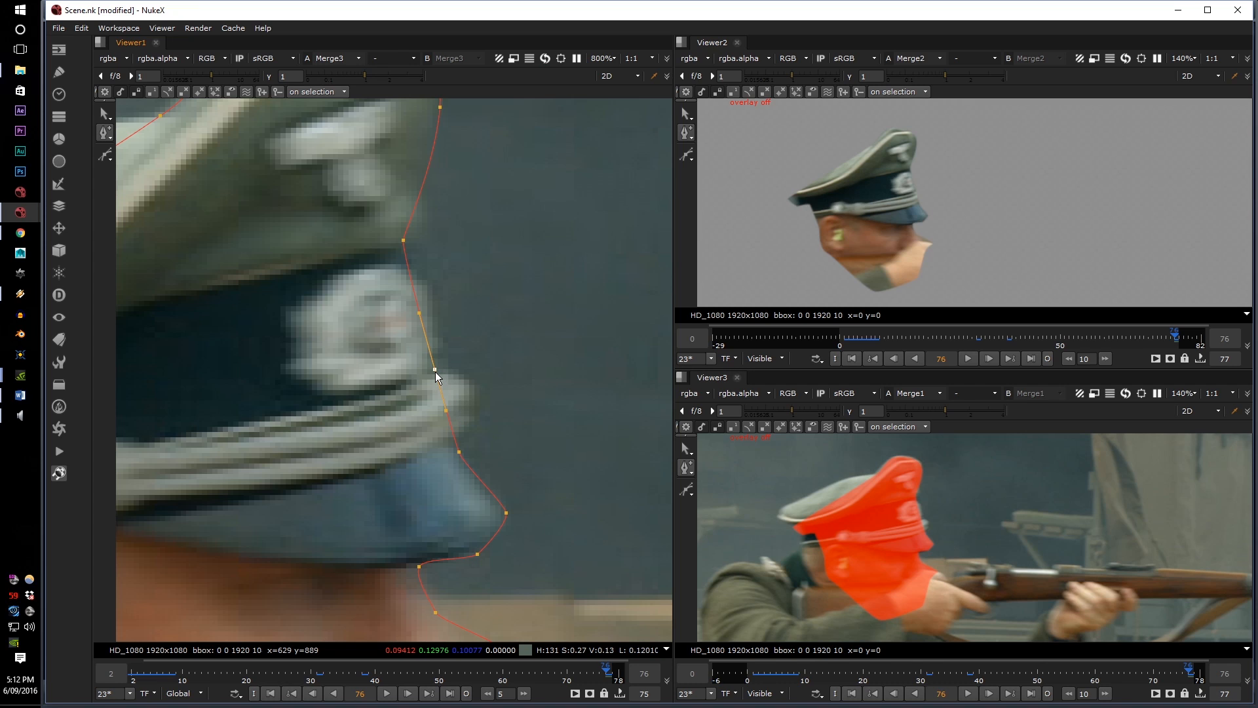
pyautogui.click(106, 113)
# Step through the roto keyframes from 76 back to the opening frames and forward again, checking the shape around the cap's front edge
pyautogui.scroll(-1, 380, 331)
pyautogui.hotkey('ctrl', 'Left')
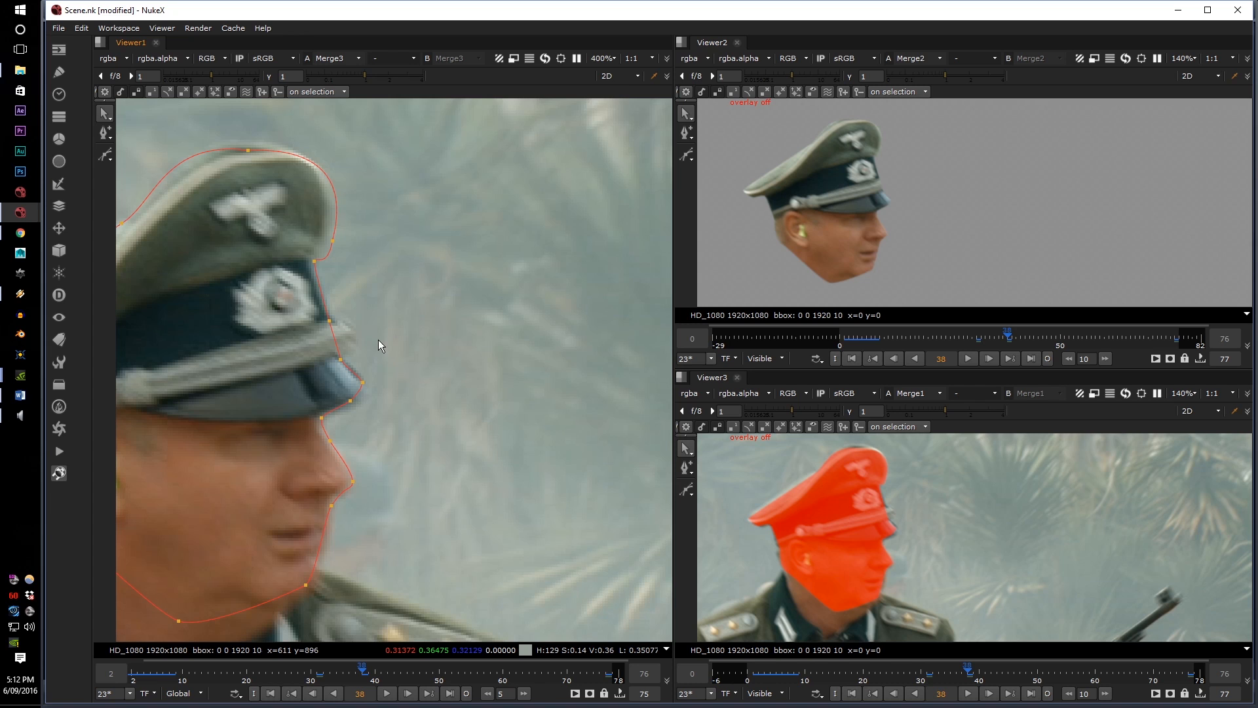
pyautogui.scroll(-1, 505, 345)
pyautogui.hotkey('ctrl', 'Left')
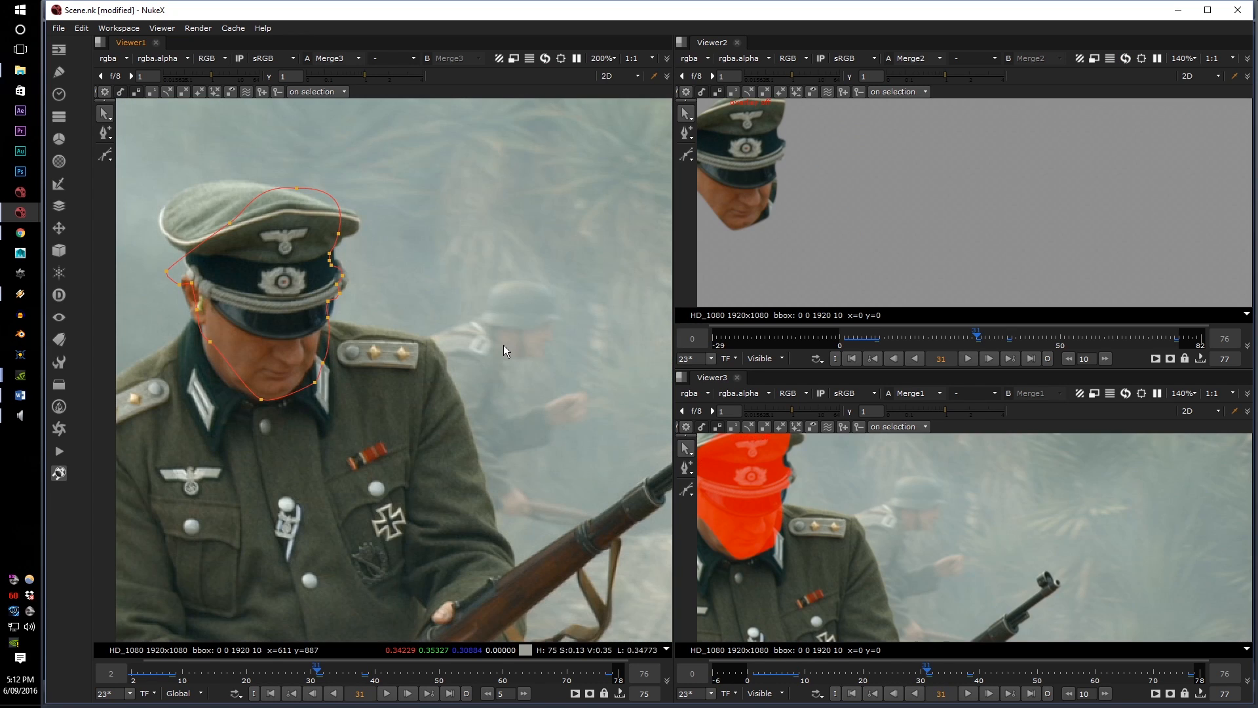
pyautogui.scroll(-1, 504, 345)
pyautogui.moveTo(463, 361); pyautogui.dragTo(556, 375, button='middle')
pyautogui.hotkey('ctrl', 'Left')
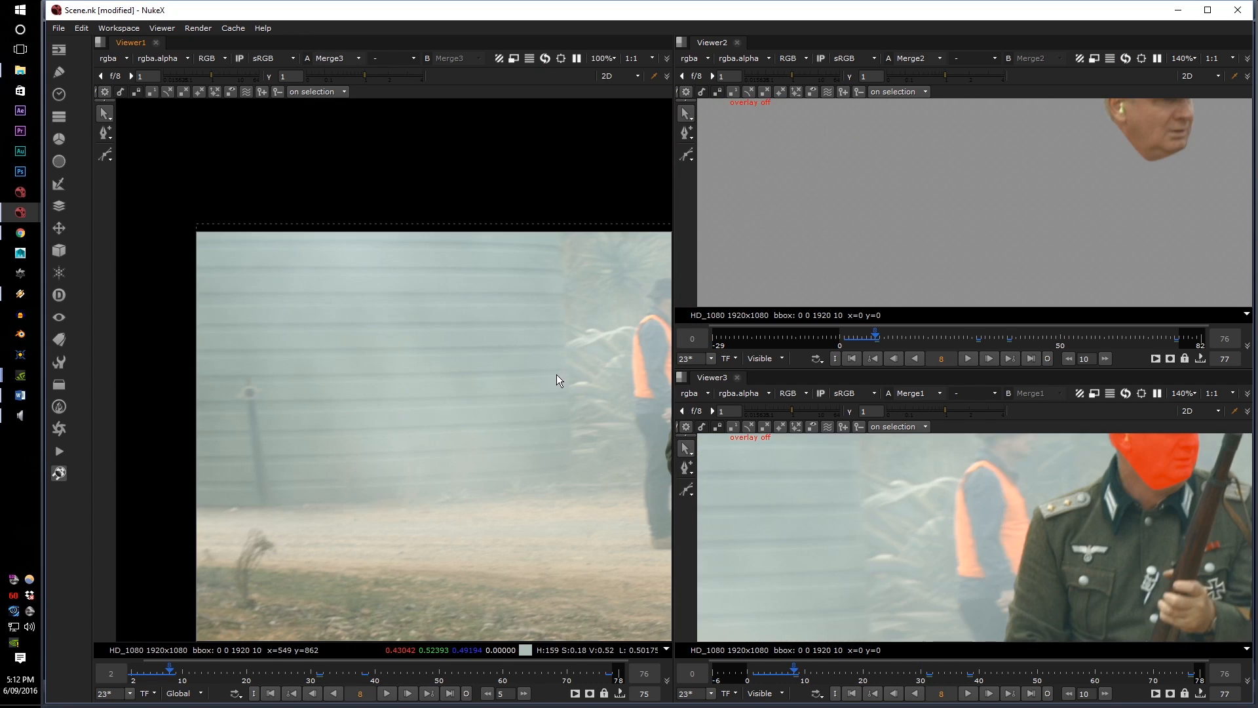
pyautogui.scroll(-2, 557, 375)
pyautogui.moveTo(459, 393); pyautogui.dragTo(206, 400, button='middle')
pyautogui.scroll(8, 478, 324)
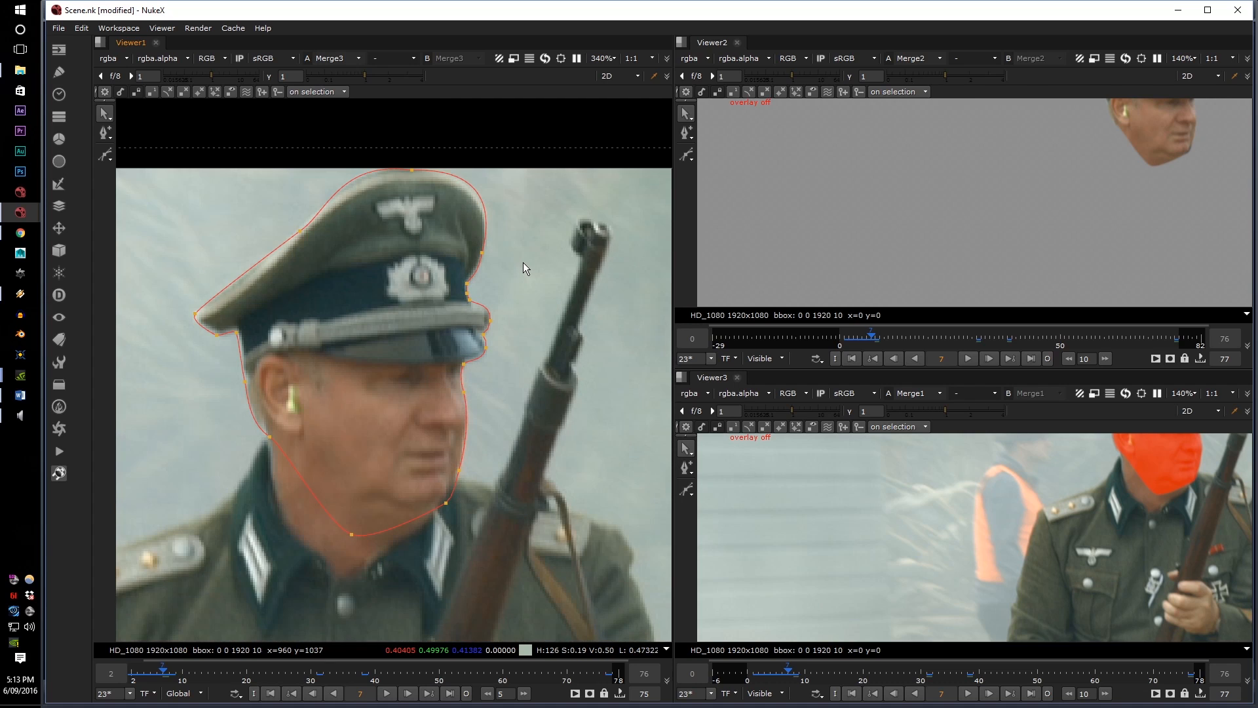
pyautogui.hotkey('ctrl', 'Left')
pyautogui.hotkey('ctrl', 'Right')
pyautogui.hotkey('ctrl', 'Right')
pyautogui.hotkey('ctrl', 'Right')
pyautogui.hotkey('ctrl', 'Right')
pyautogui.hotkey('ctrl', 'Right')
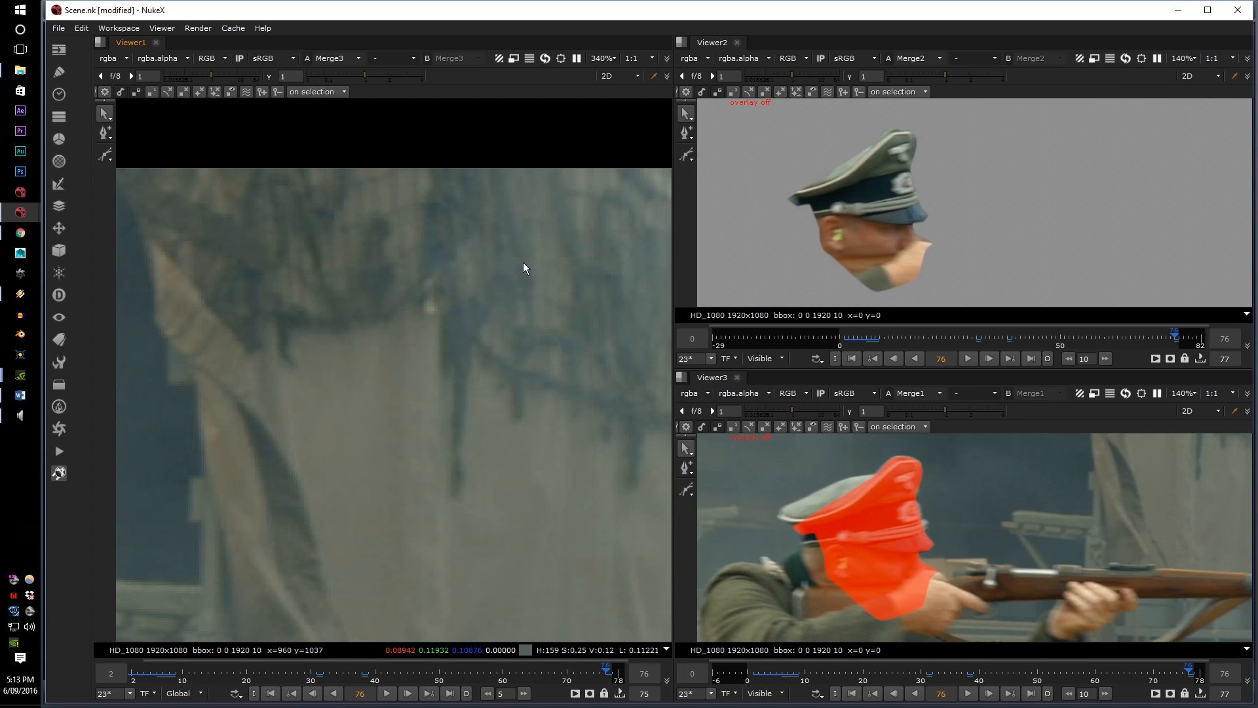
# Reshape the curve around the cap's braid on frame 76 and nudge the neighbouring band and visor points onto the edge
pyautogui.scroll(-4, 523, 262)
pyautogui.scroll(-3, 429, 364)
pyautogui.moveTo(328, 377); pyautogui.dragTo(383, 412, button='middle')
pyautogui.scroll(8, 446, 399)
pyautogui.scroll(3, 470, 403)
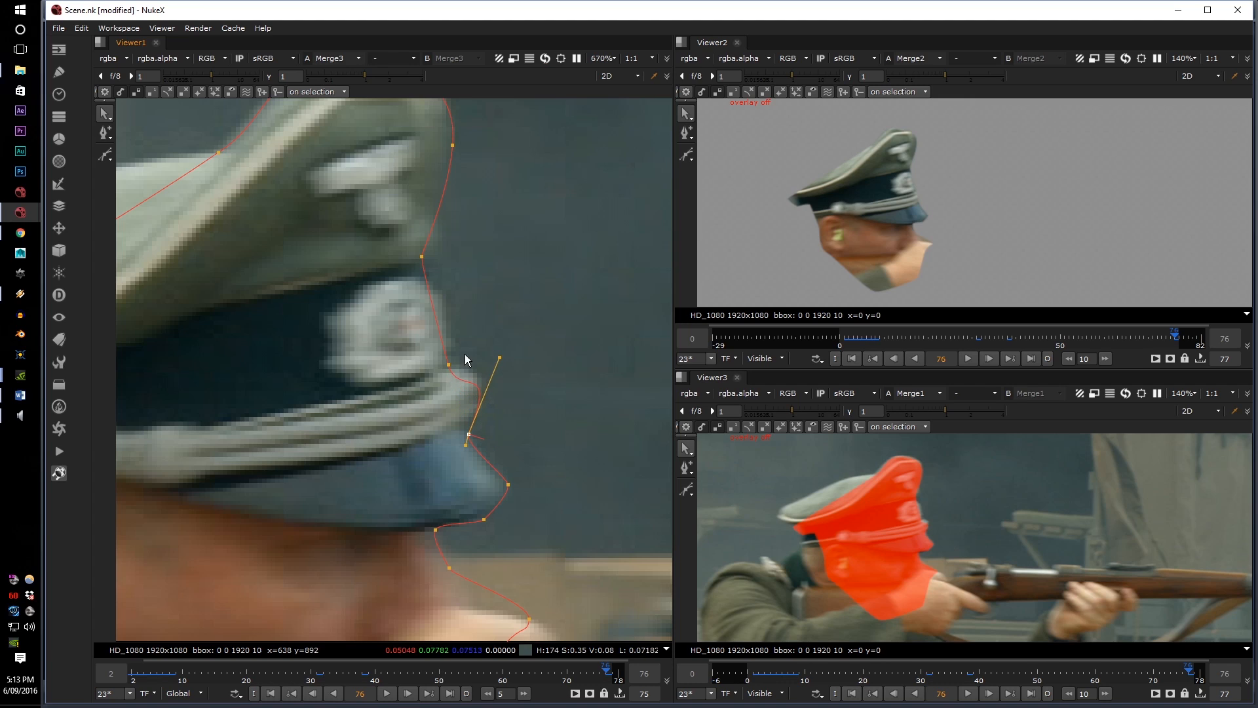
pyautogui.moveTo(468, 435); pyautogui.dragTo(467, 428)
pyautogui.moveTo(421, 256); pyautogui.dragTo(424, 257)
pyautogui.moveTo(449, 365); pyautogui.dragTo(450, 361)
pyautogui.moveTo(466, 399); pyautogui.dragTo(465, 376)
pyautogui.scroll(4, 957, 562)
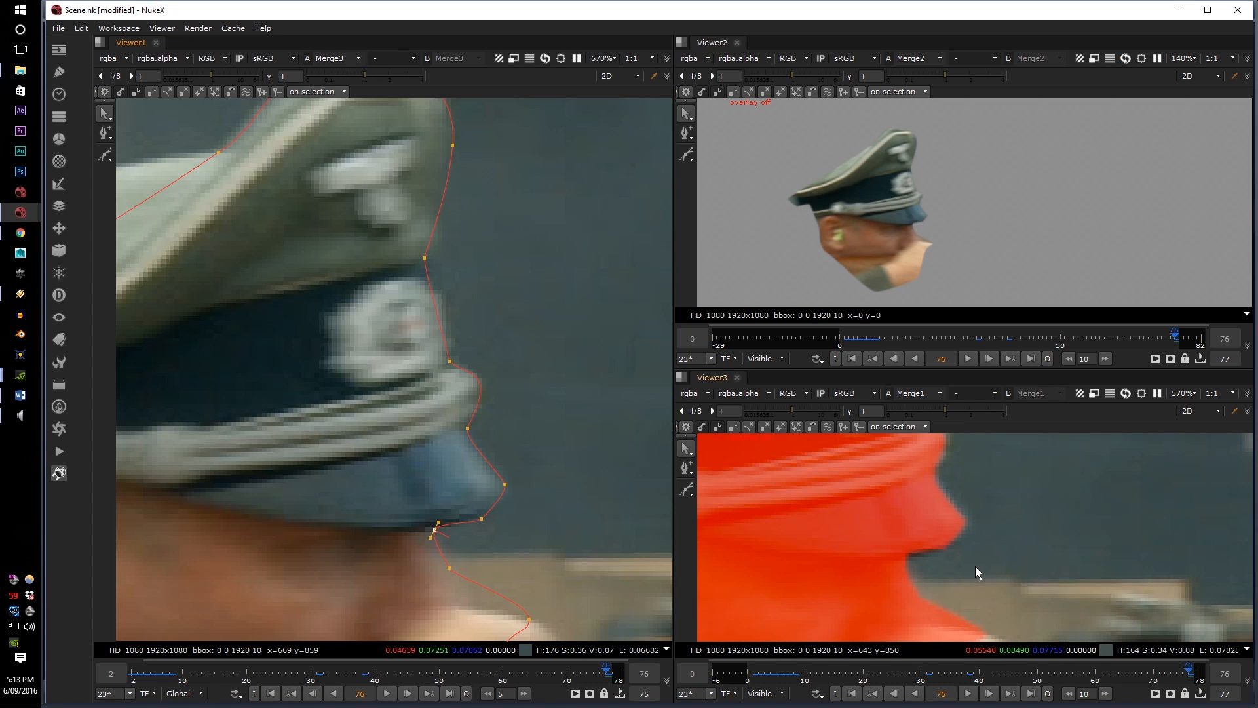
# Move the shape's rear points on frame 76 out onto the tip at the back of the officer's cap
pyautogui.scroll(-2, 975, 567)
pyautogui.scroll(-3, 858, 249)
pyautogui.scroll(-2, 645, 319)
pyautogui.scroll(-3, 382, 415)
pyautogui.moveTo(228, 384); pyautogui.dragTo(384, 422, button='middle')
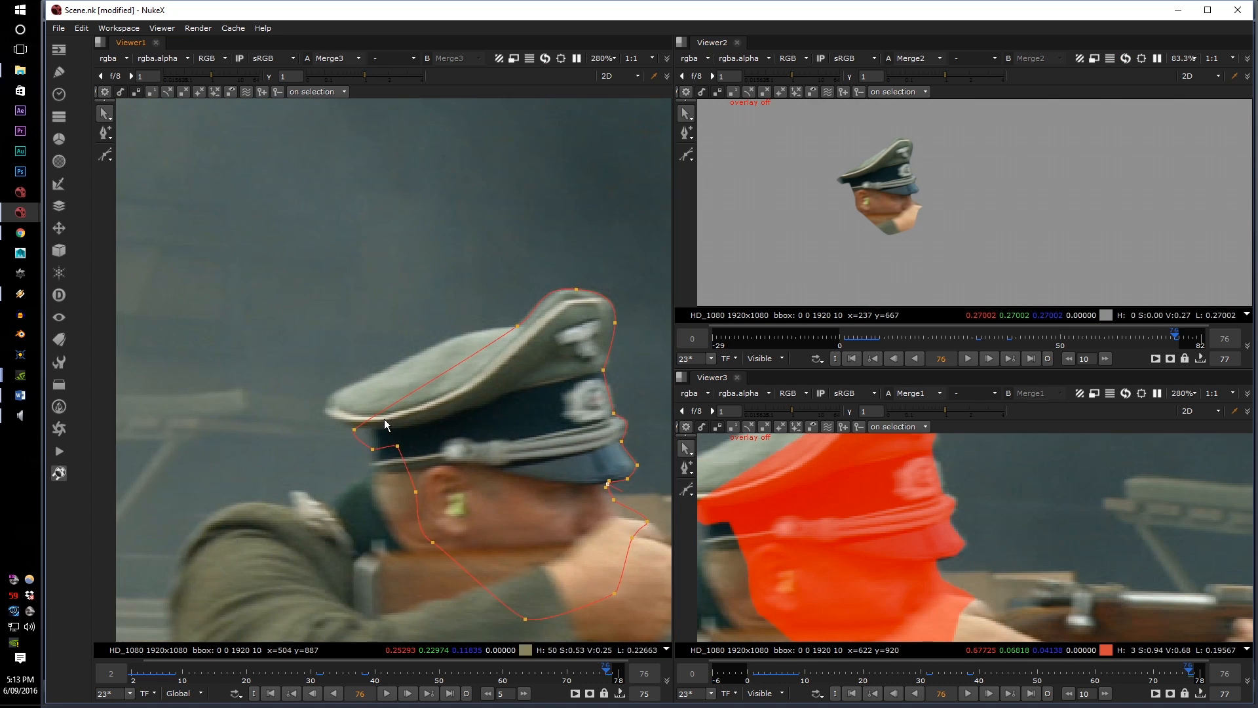
pyautogui.scroll(4, 385, 422)
pyautogui.moveTo(280, 515); pyautogui.dragTo(304, 401)
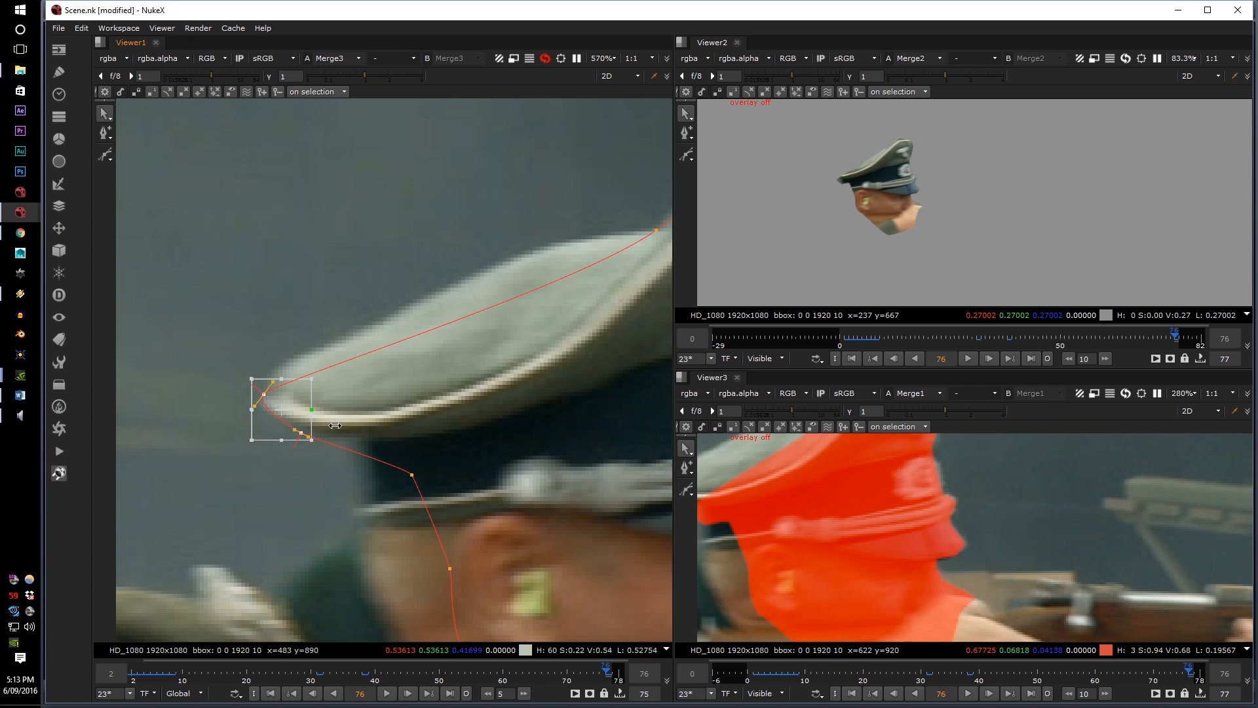
# Fit the points behind the cap's band and along the back of the officer's head to their edges on frame 76
pyautogui.click(393, 525)
pyautogui.scroll(-2, 418, 551)
pyautogui.moveTo(418, 550); pyautogui.dragTo(397, 411, button='middle')
pyautogui.scroll(-2, 397, 410)
pyautogui.moveTo(381, 534); pyautogui.dragTo(368, 362)
pyautogui.scroll(4, 433, 380)
pyautogui.click(444, 402)
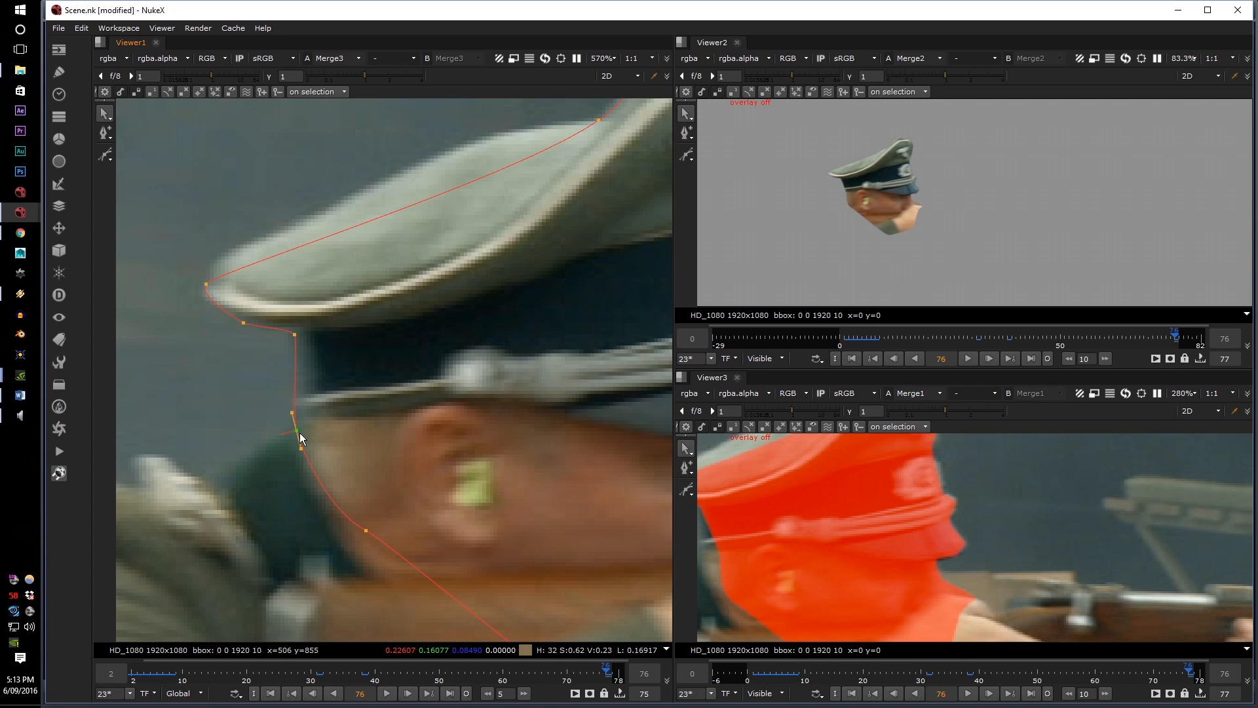
pyautogui.click(300, 432)
pyautogui.moveTo(357, 549); pyautogui.dragTo(356, 549)
pyautogui.scroll(-4, 356, 548)
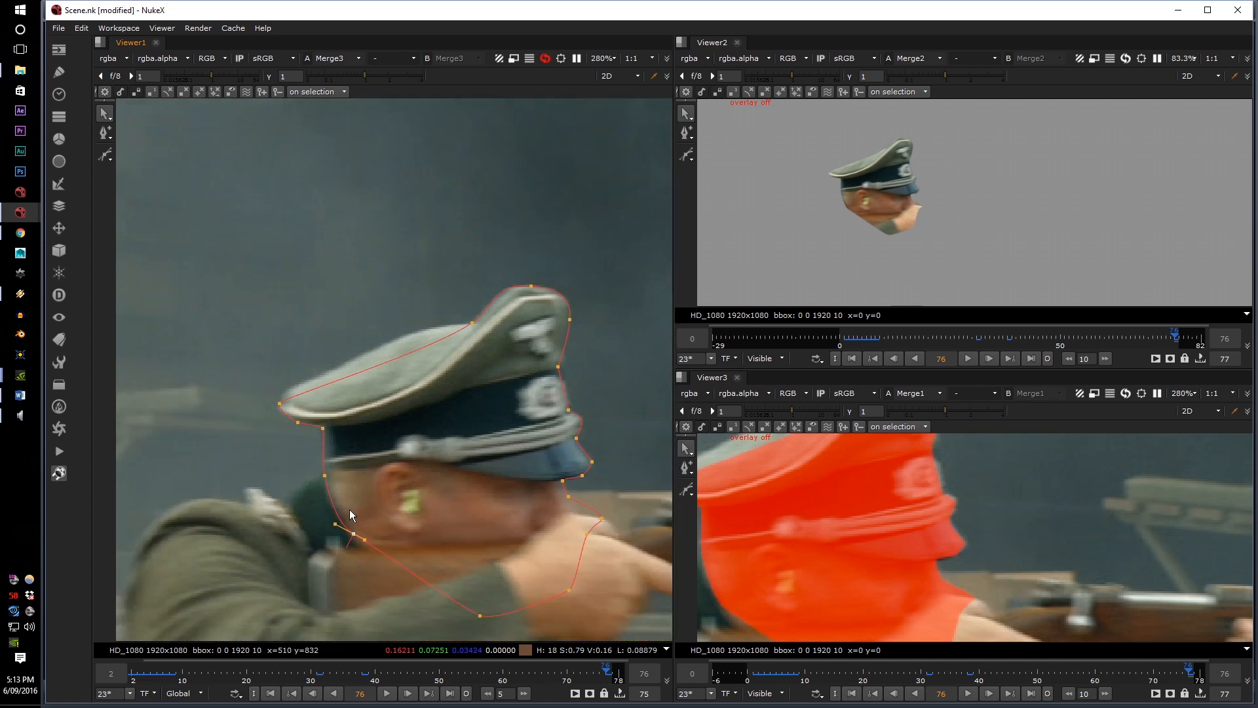
# Reshape the curve at the nape on frame 76 by rotating and lengthening that point's tangent to follow the neck
pyautogui.moveTo(349, 510); pyautogui.dragTo(387, 382, button='middle')
pyautogui.scroll(4, 377, 400)
pyautogui.moveTo(331, 438); pyautogui.dragTo(392, 393, button='middle')
pyautogui.scroll(-6, 517, 437)
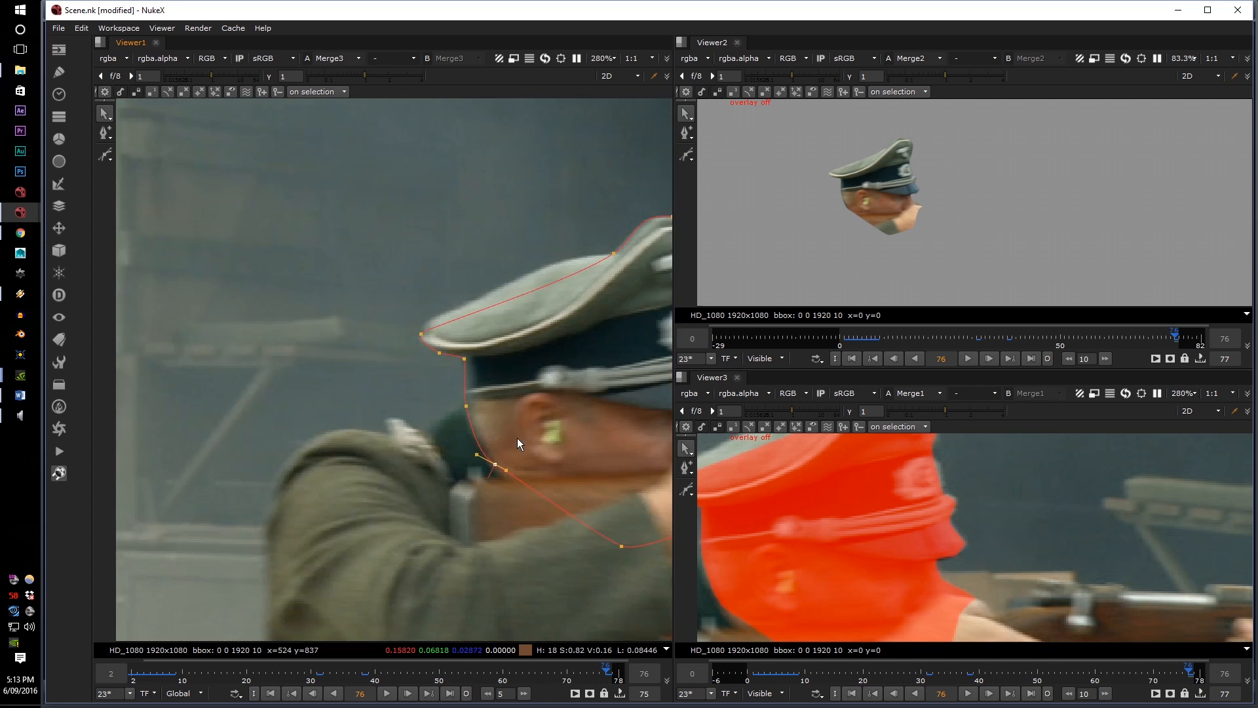
pyautogui.moveTo(531, 414); pyautogui.dragTo(517, 361, button='middle')
pyautogui.scroll(4, 458, 419)
pyautogui.scroll(1, 482, 416)
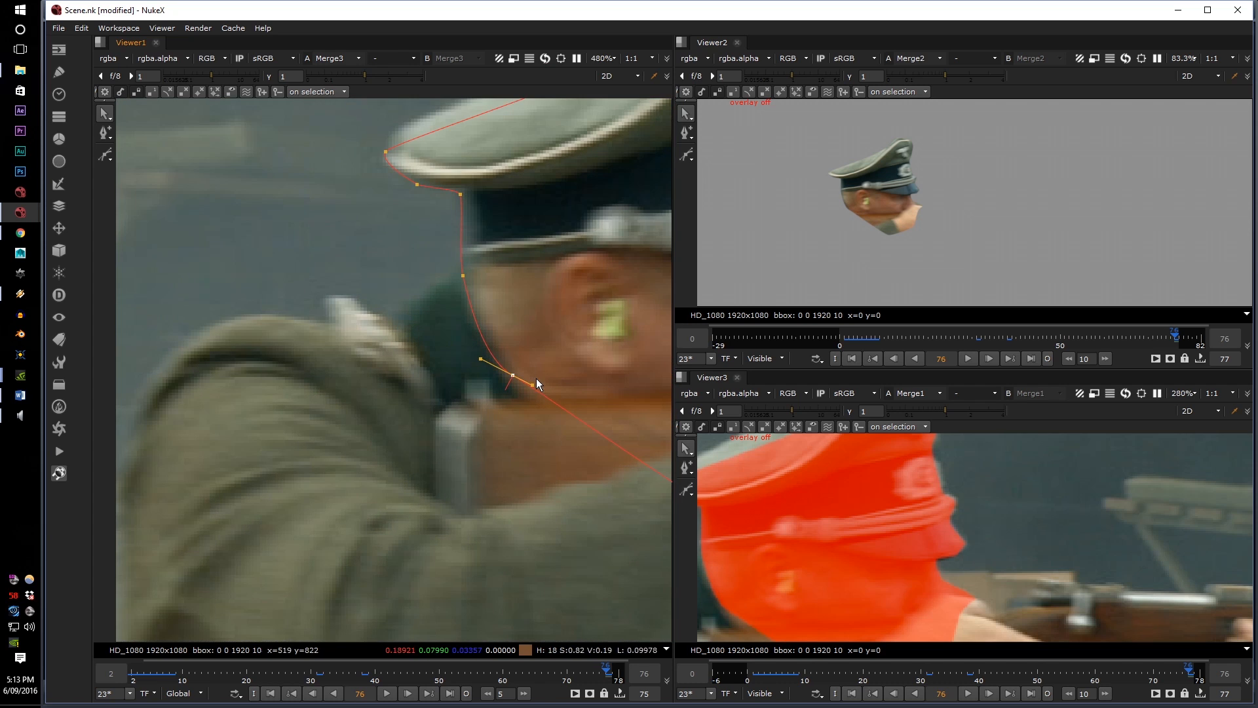
pyautogui.moveTo(531, 387); pyautogui.dragTo(544, 442)
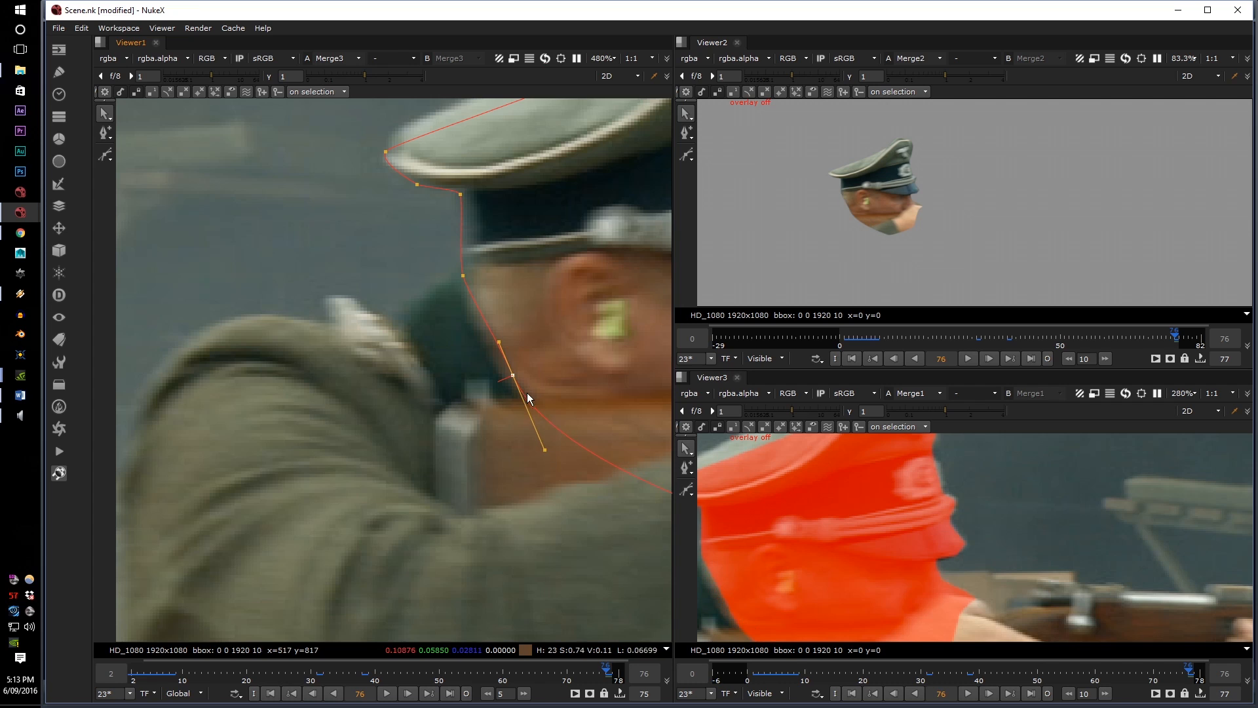
pyautogui.moveTo(509, 382)
pyautogui.mouseDown()
pyautogui.moveTo(388, 347)
pyautogui.moveTo(513, 383)
pyautogui.mouseUp()
# Nudge the point just below the rear of the cap's band inward onto the back of the head
pyautogui.moveTo(504, 354); pyautogui.dragTo(426, 456, button='middle')
pyautogui.scroll(4, 387, 390)
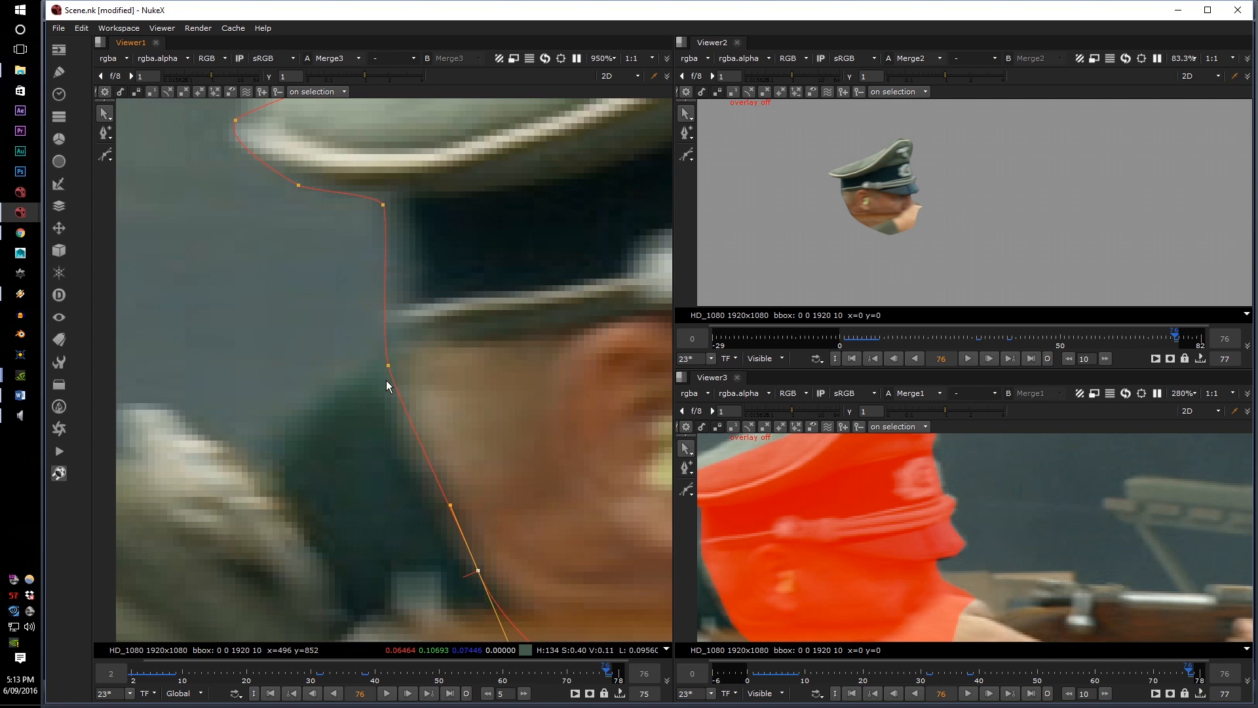
pyautogui.moveTo(391, 364); pyautogui.dragTo(397, 370)
pyautogui.scroll(-1, 398, 367)
pyautogui.scroll(-2, 397, 355)
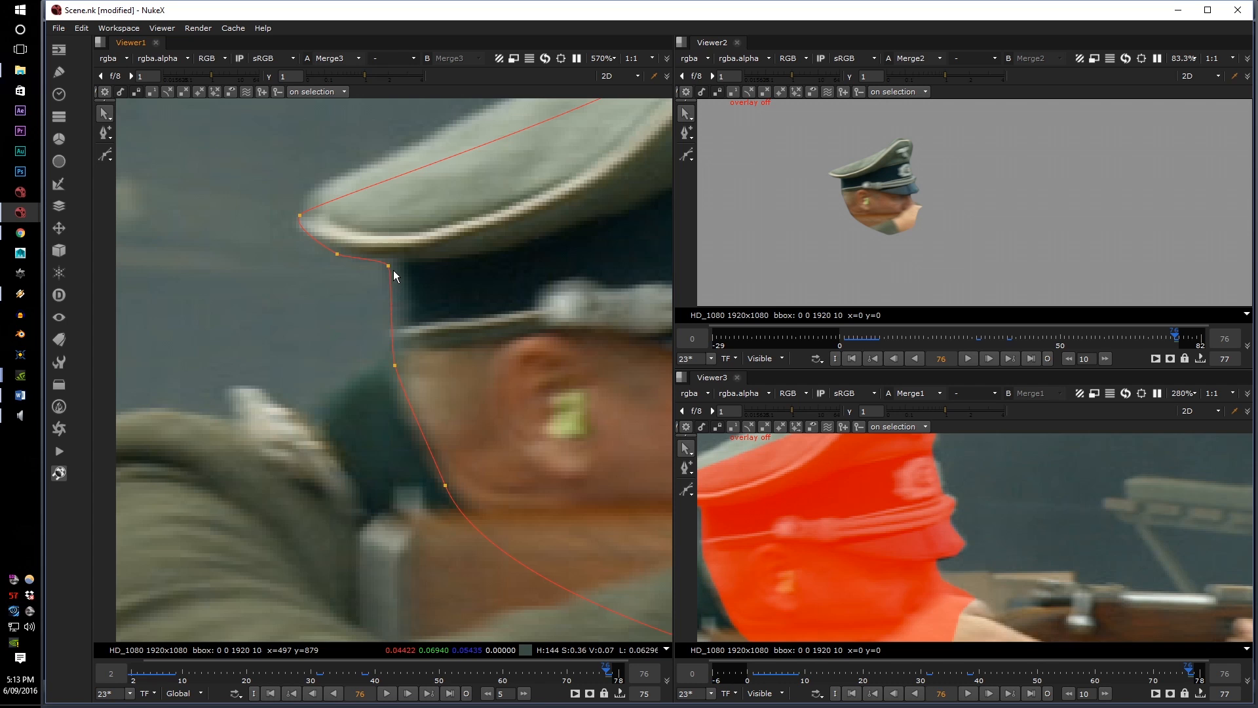
# Bend the curve up over the cap's sloping crown on frame 76 using the tangents of the points at either end
pyautogui.moveTo(393, 269); pyautogui.dragTo(342, 427, button='middle')
pyautogui.click(253, 367)
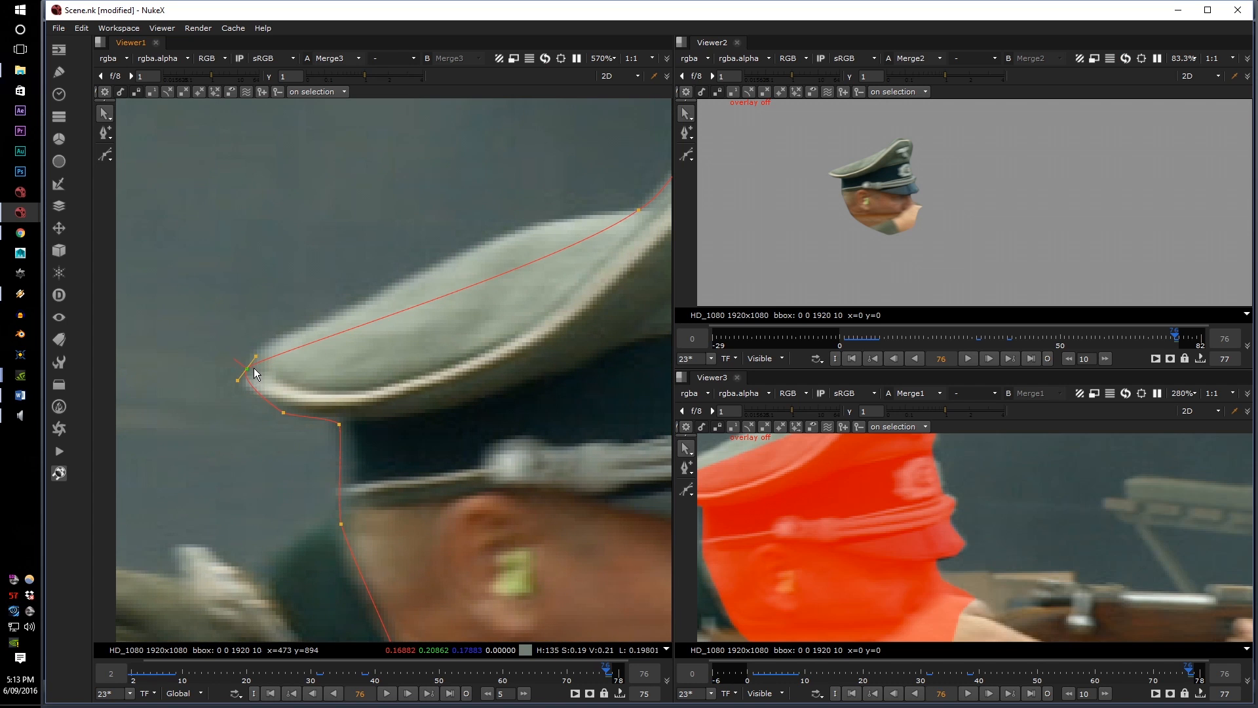
pyautogui.moveTo(256, 355); pyautogui.dragTo(307, 283)
pyautogui.moveTo(658, 218); pyautogui.dragTo(503, 383, button='middle')
pyautogui.click(412, 301)
pyautogui.moveTo(466, 367); pyautogui.dragTo(434, 322)
# Tighten the points around the cap's rear tip and the band's upper rear corner, and add a point midway along the crown
pyautogui.moveTo(158, 467); pyautogui.dragTo(167, 460)
pyautogui.click(249, 523)
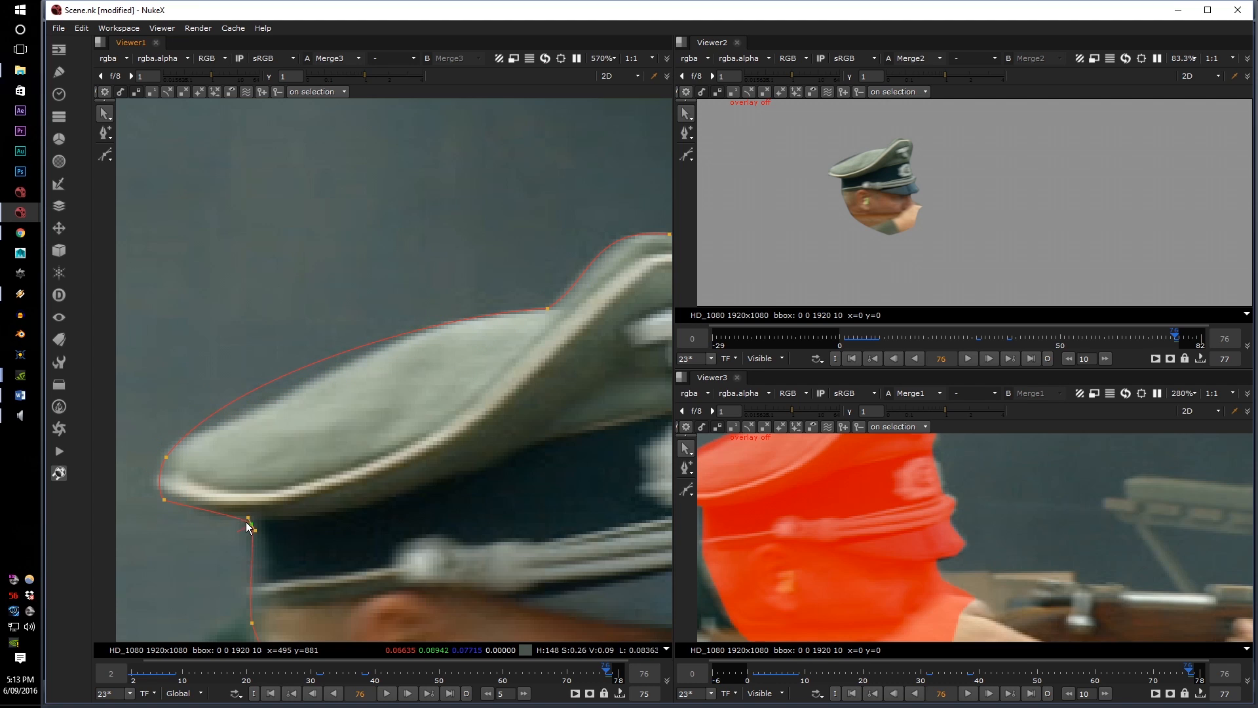
pyautogui.moveTo(164, 501); pyautogui.dragTo(159, 501)
pyautogui.click(166, 459)
# Examine the grey-background cutout and the red overlay on frame 76 for gaps around the cap and face
pyautogui.scroll(3, 835, 128)
pyautogui.scroll(5, 829, 200)
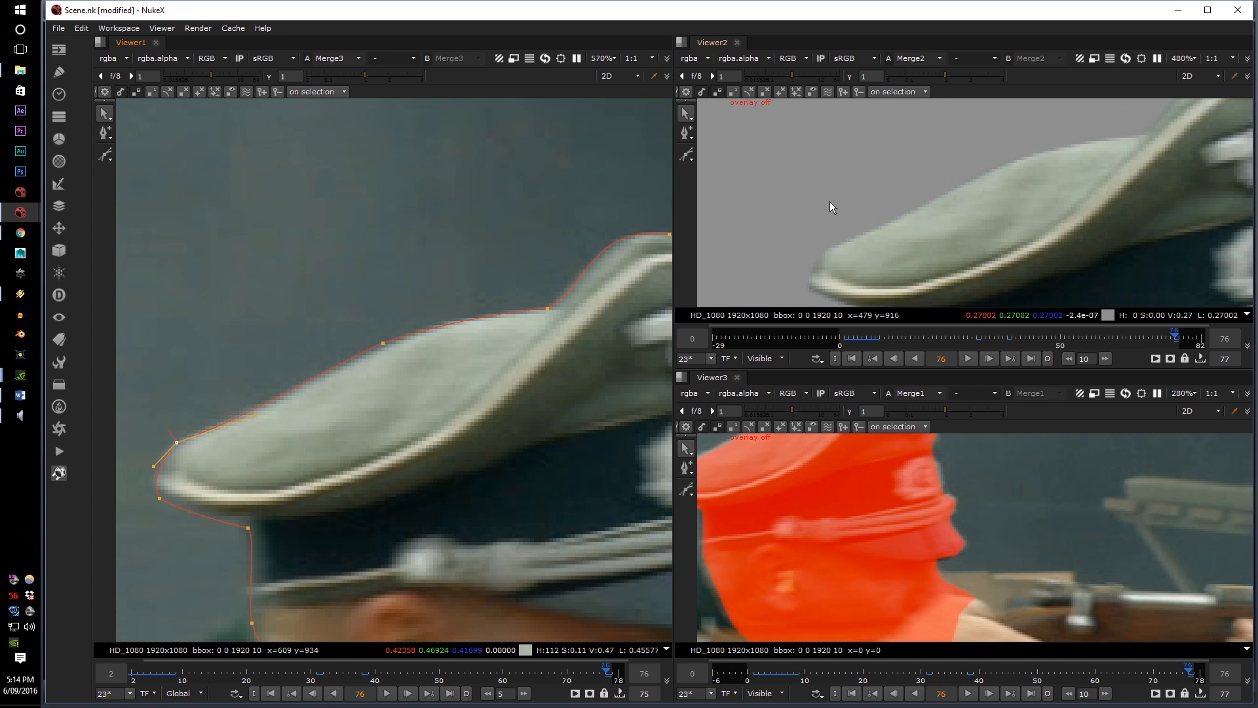
pyautogui.scroll(-3, 404, 334)
pyautogui.scroll(1, 401, 328)
pyautogui.scroll(1, 472, 423)
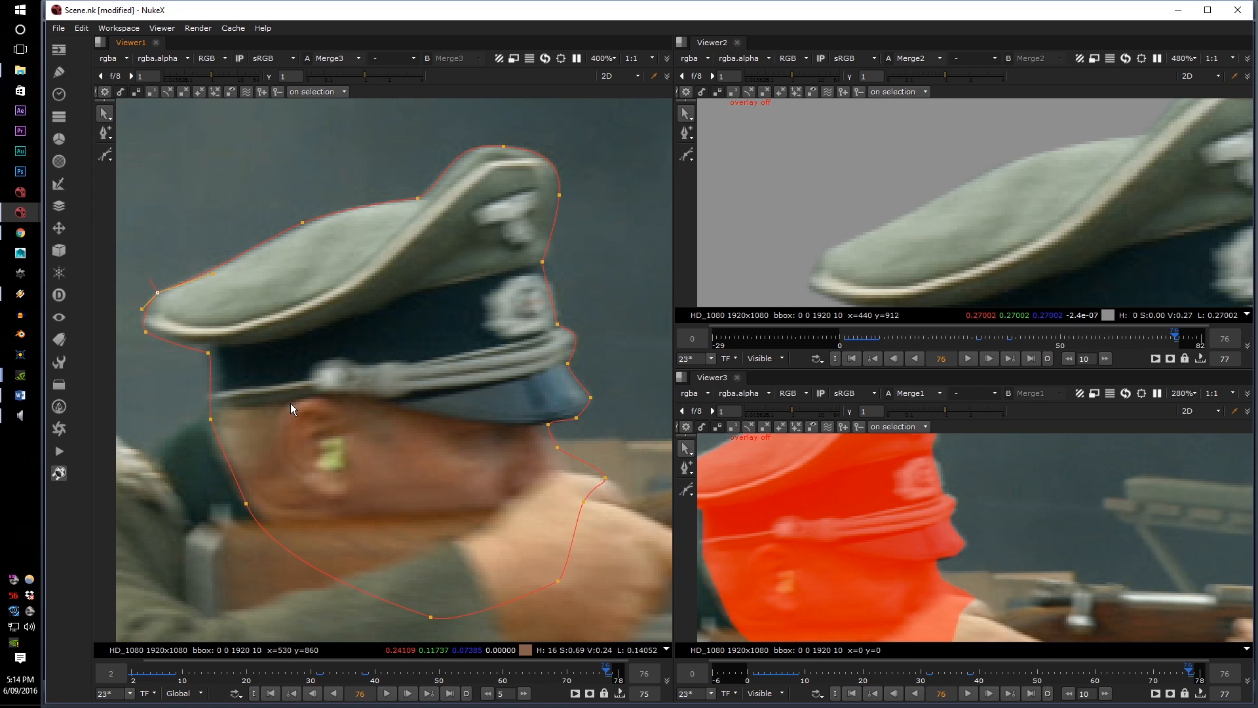
pyautogui.scroll(-5, 928, 532)
pyautogui.scroll(5, 930, 529)
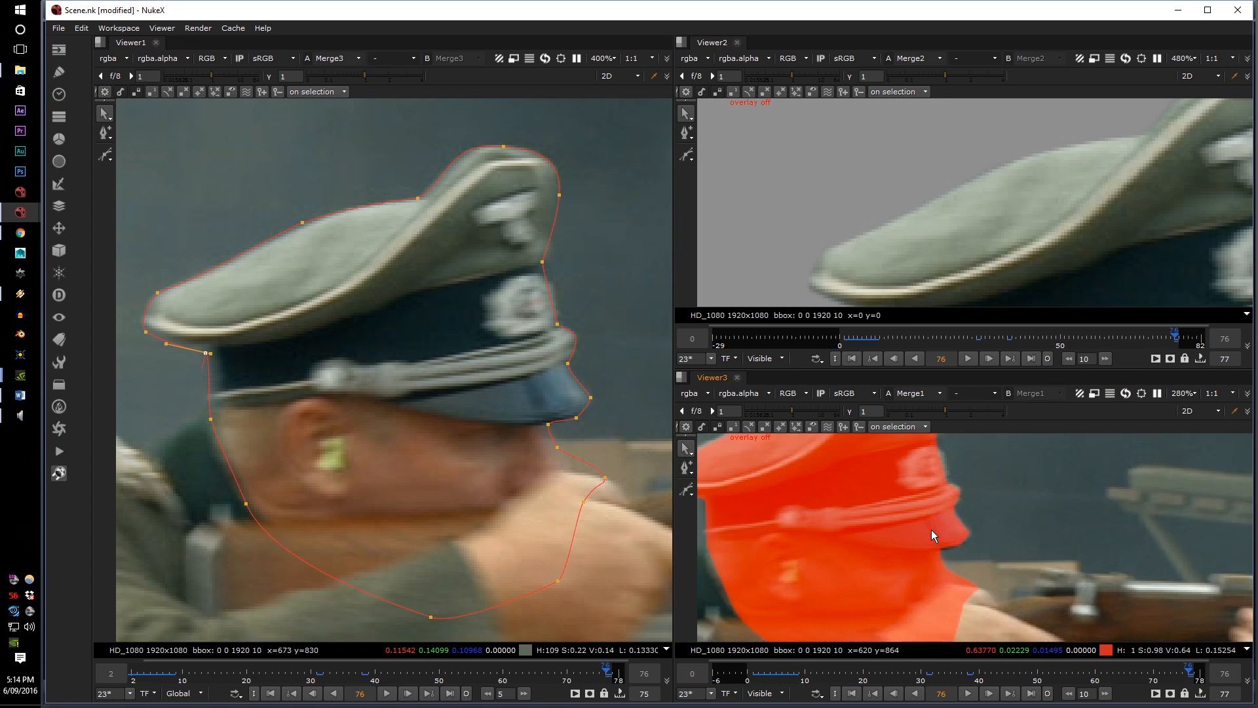
pyautogui.scroll(-2, 949, 532)
pyautogui.scroll(-4, 970, 204)
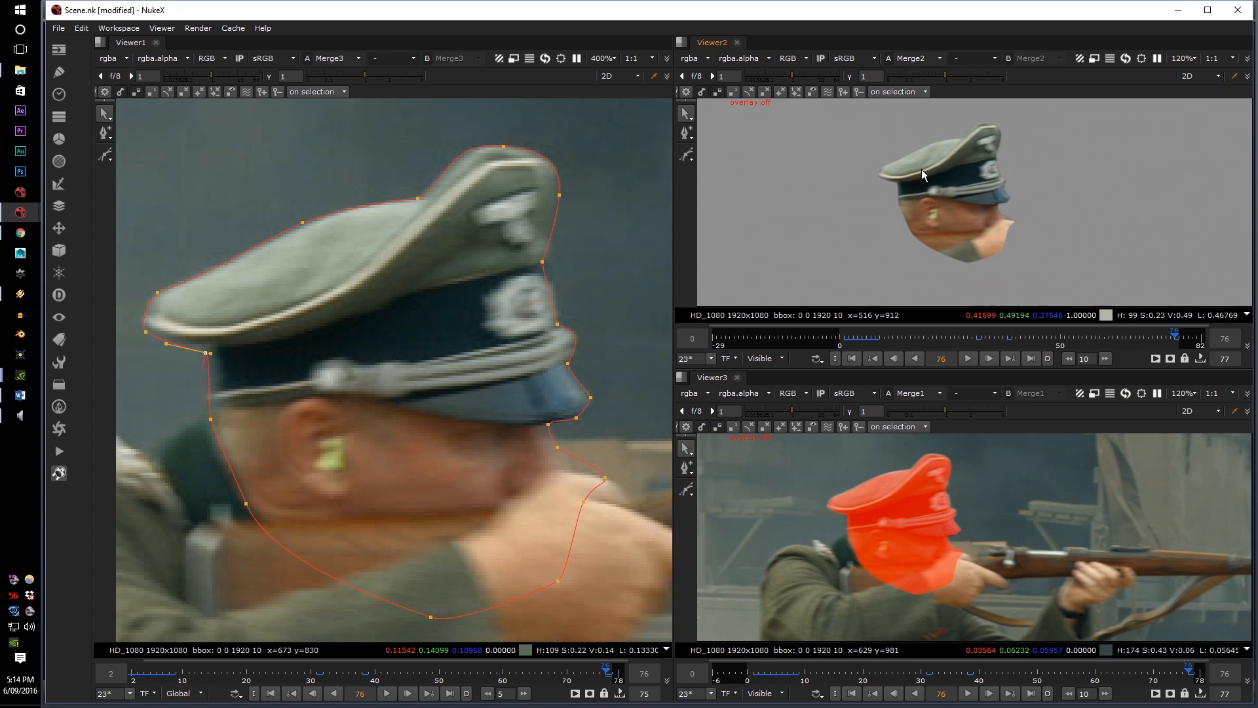
pyautogui.scroll(-2, 383, 435)
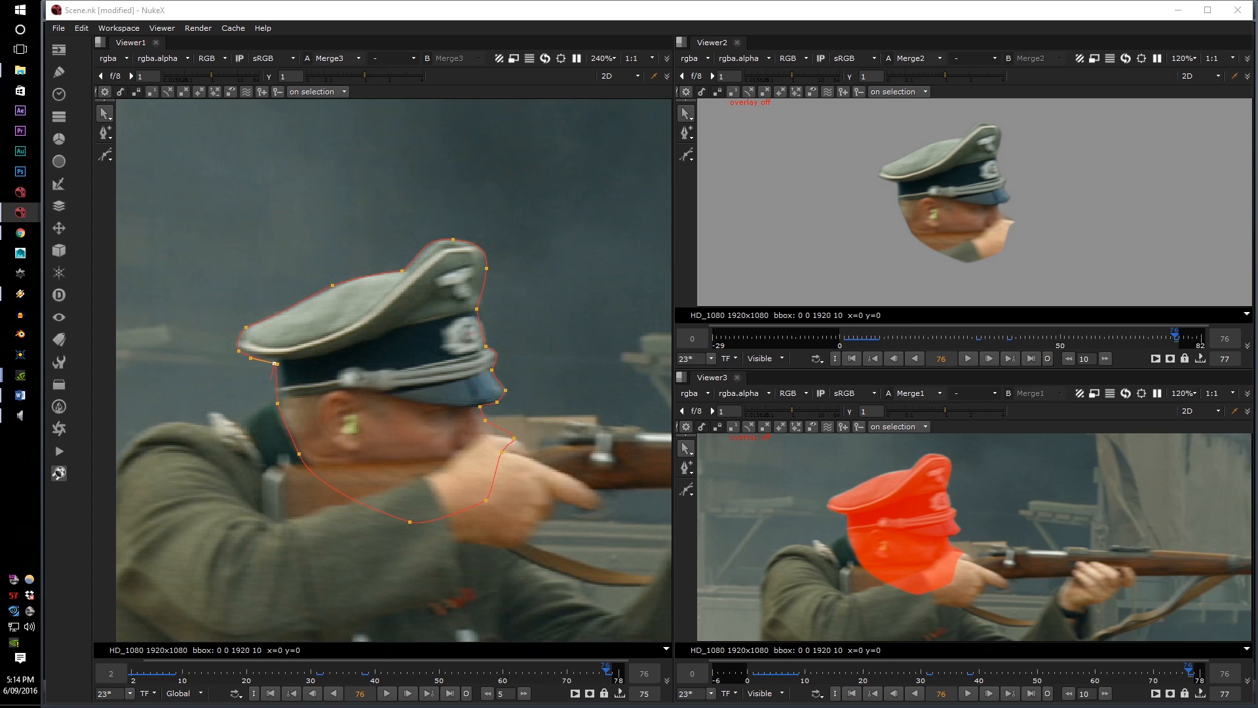
pyautogui.scroll(8, 921, 512)
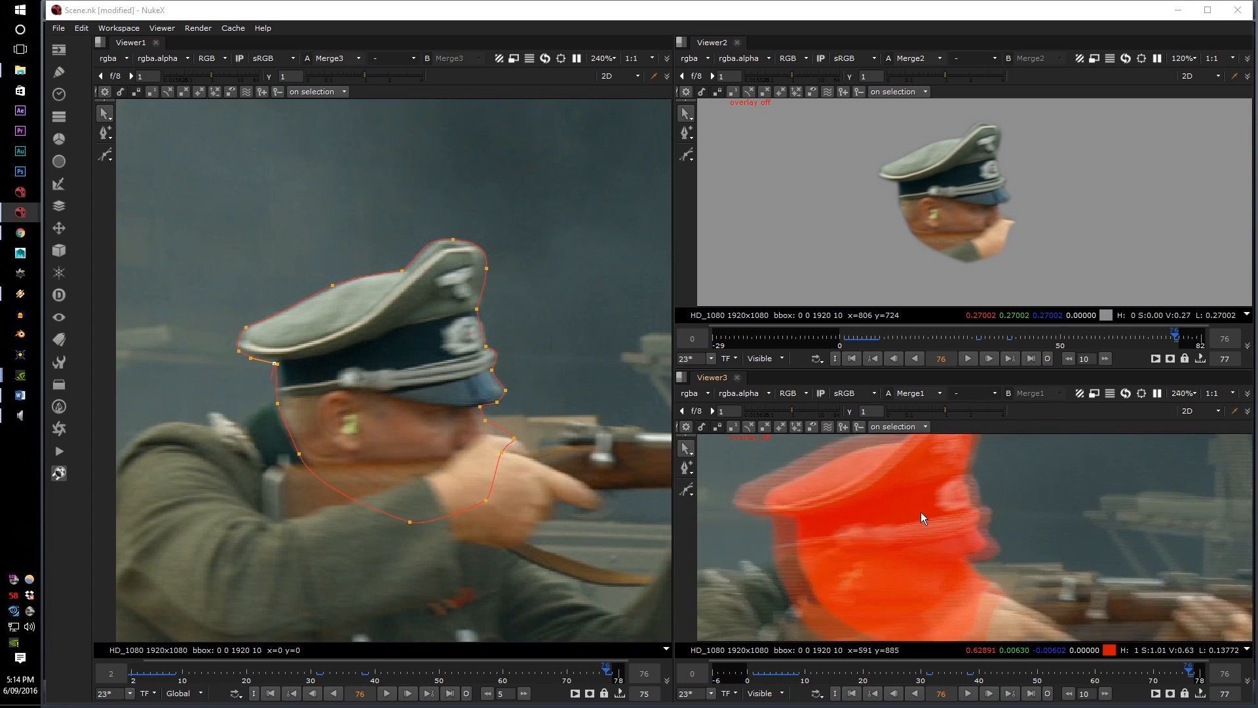
pyautogui.scroll(5, 960, 262)
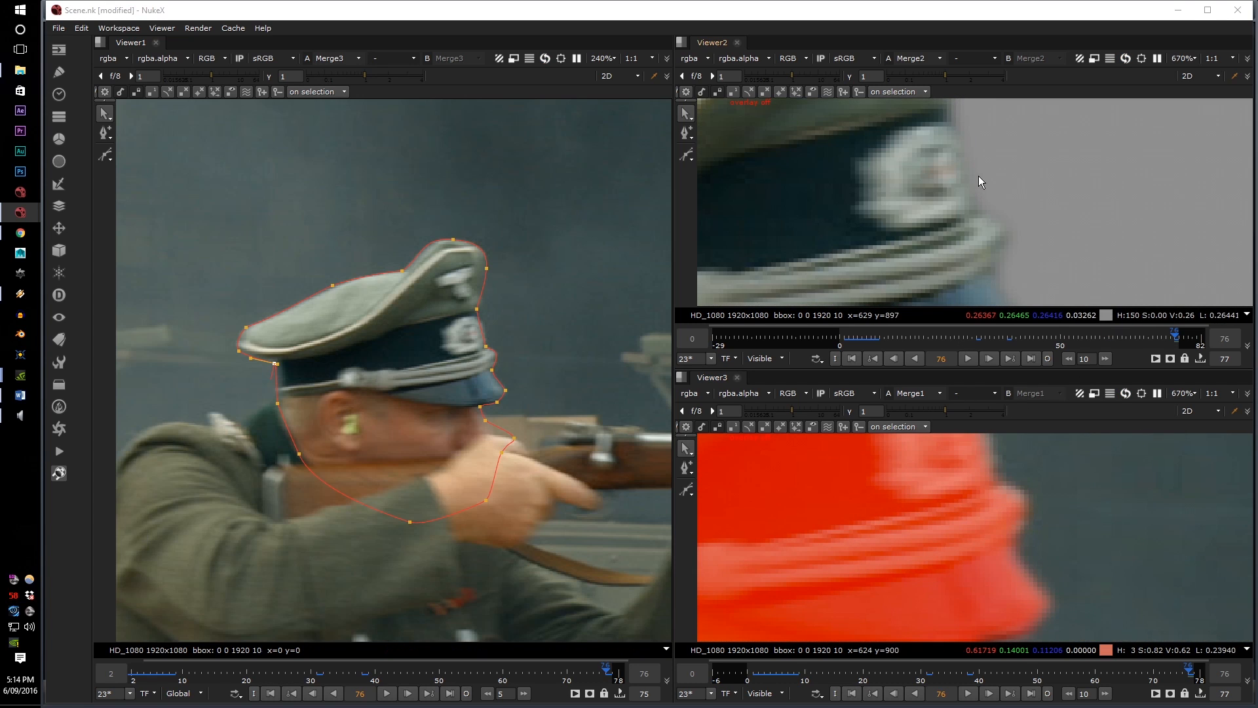
pyautogui.click(964, 190)
pyautogui.moveTo(962, 187); pyautogui.dragTo(969, 182, button='middle')
pyautogui.moveTo(666, 323); pyautogui.dragTo(657, 327, button='middle')
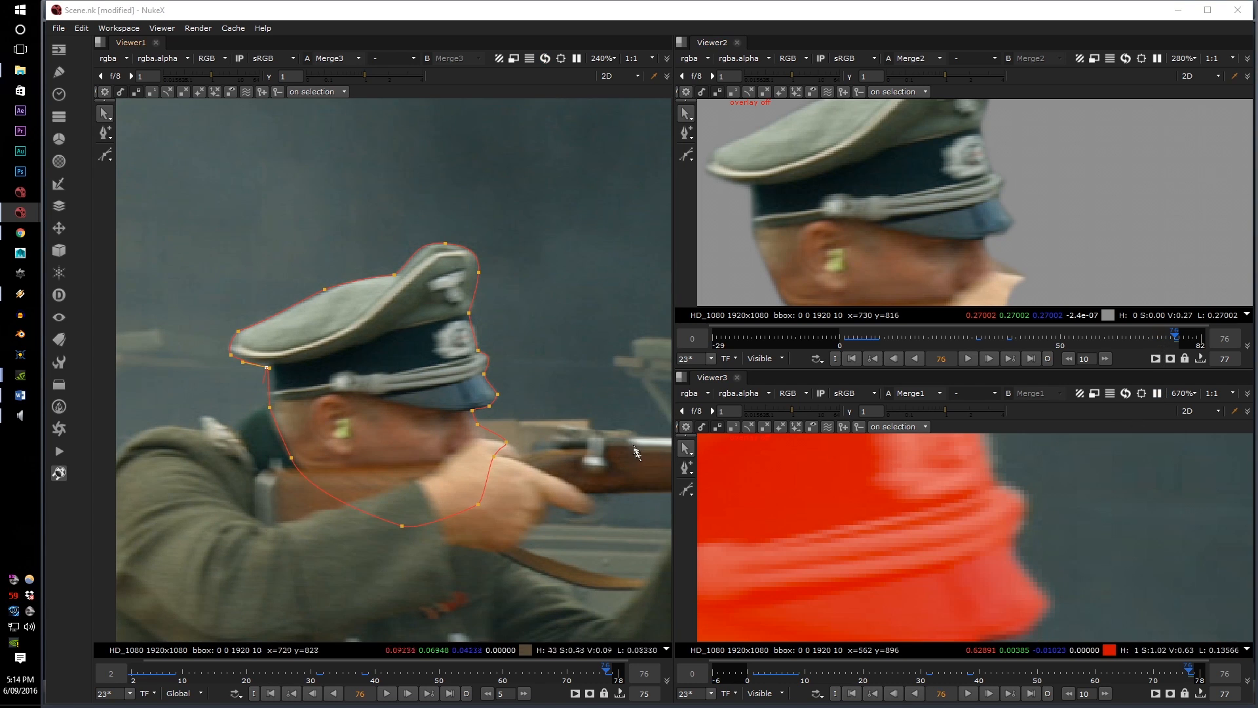
# Compare the shape's front edge around the cap badge, braid and visor with the red overlay at close range
pyautogui.scroll(1, 577, 400)
pyautogui.scroll(-5, 935, 531)
pyautogui.scroll(4, 534, 396)
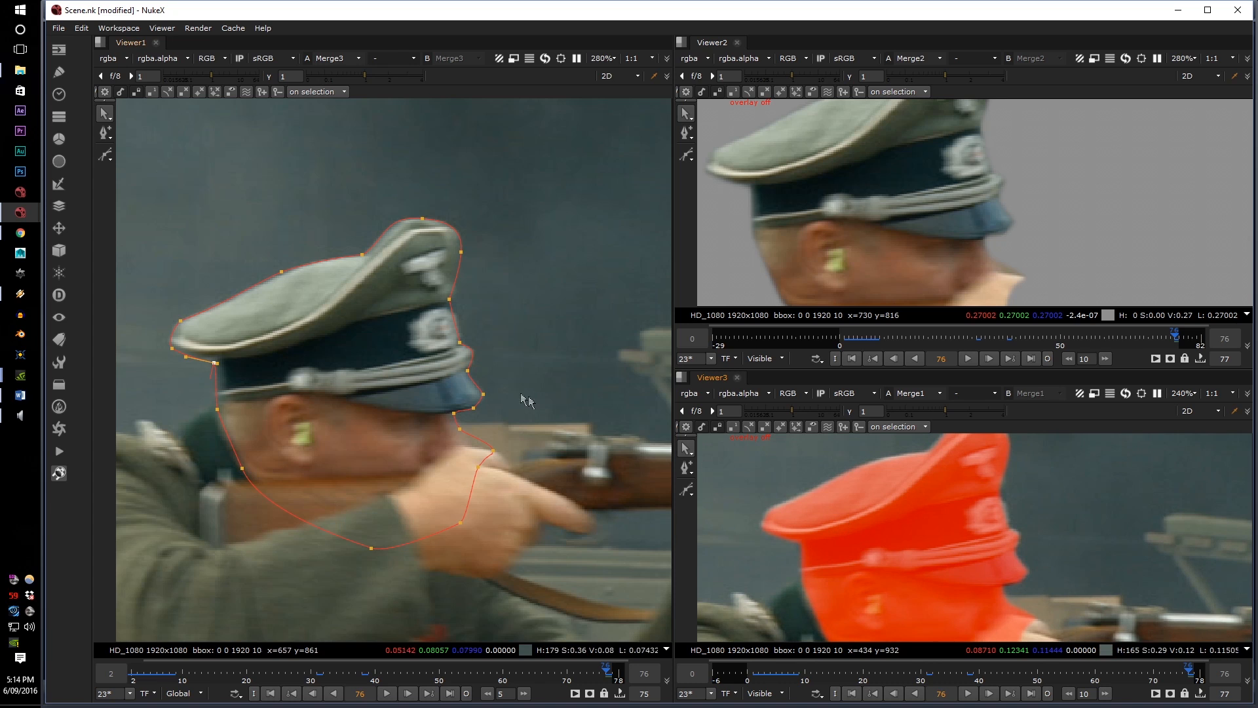
pyautogui.scroll(8, 946, 524)
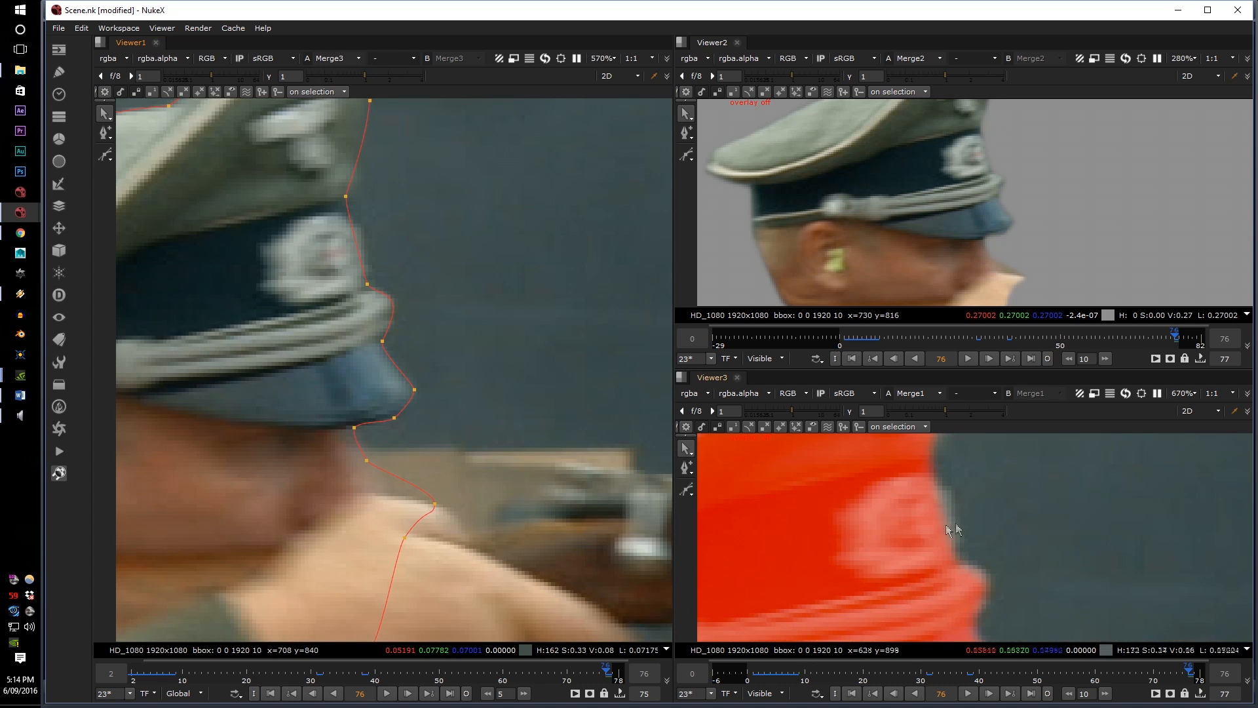
pyautogui.scroll(2, 378, 426)
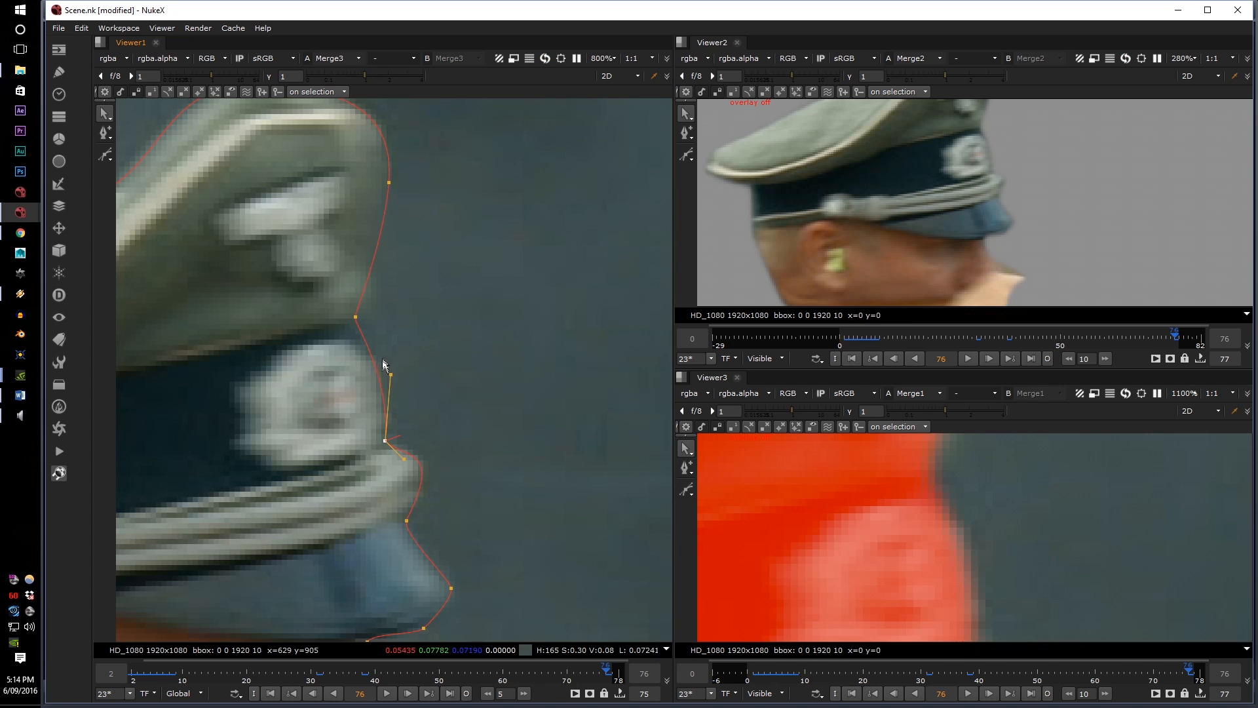
pyautogui.scroll(-3, 1029, 580)
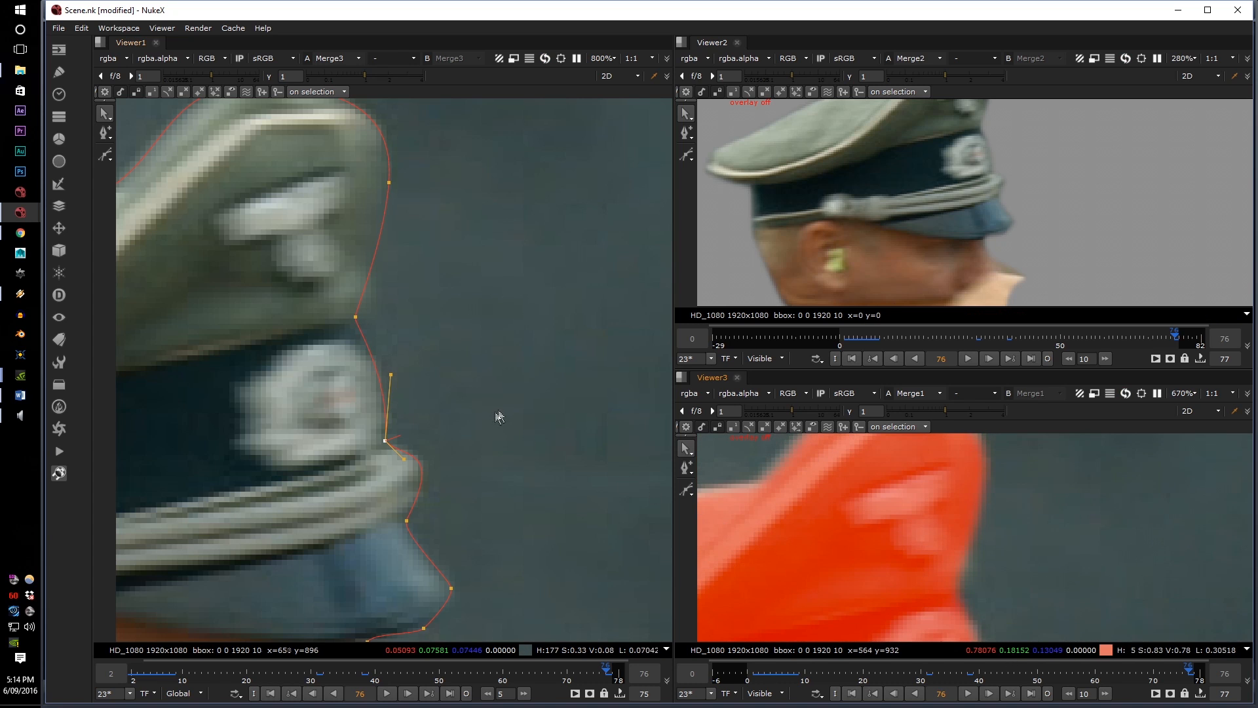
pyautogui.scroll(-2, 911, 548)
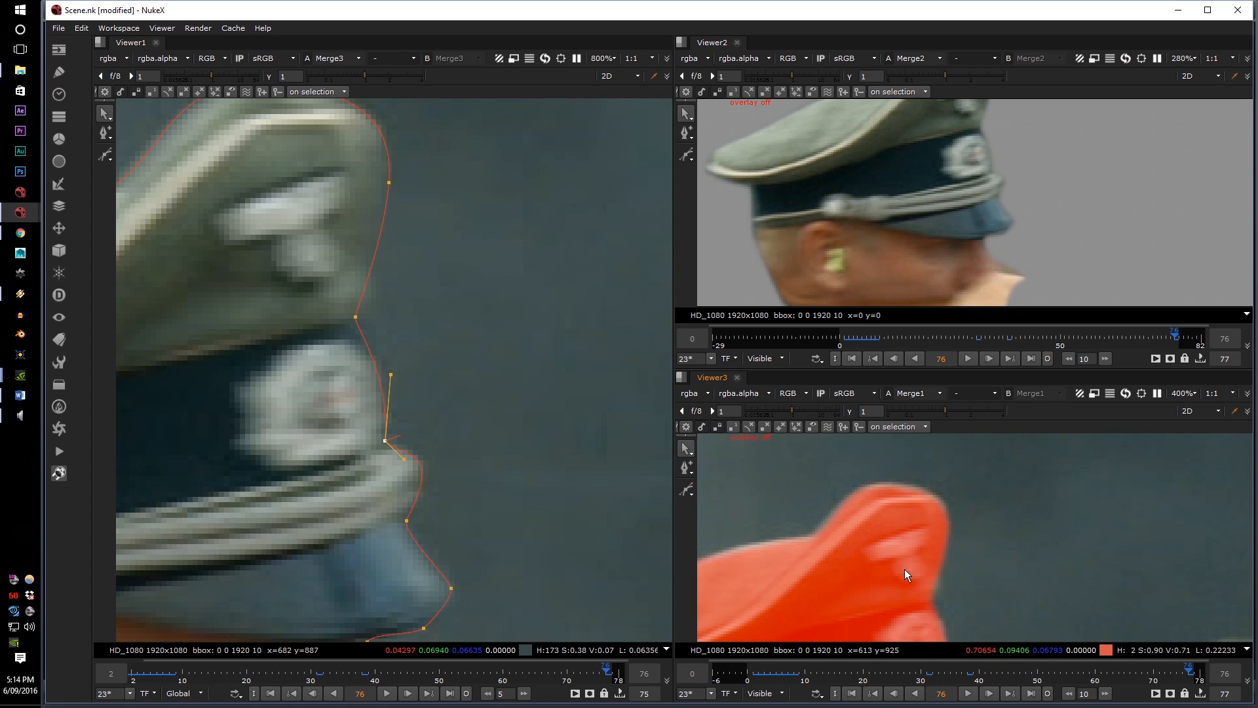
# Select the points along the top of the cap and inspect the crown and rear edges against the overlay and cutout
pyautogui.moveTo(255, 335); pyautogui.dragTo(536, 444, button='middle')
pyautogui.scroll(-2, 483, 429)
pyautogui.moveTo(424, 419); pyautogui.dragTo(509, 456, button='middle')
pyautogui.moveTo(819, 514); pyautogui.dragTo(863, 498, button='middle')
pyautogui.moveTo(560, 414); pyautogui.dragTo(541, 425, button='middle')
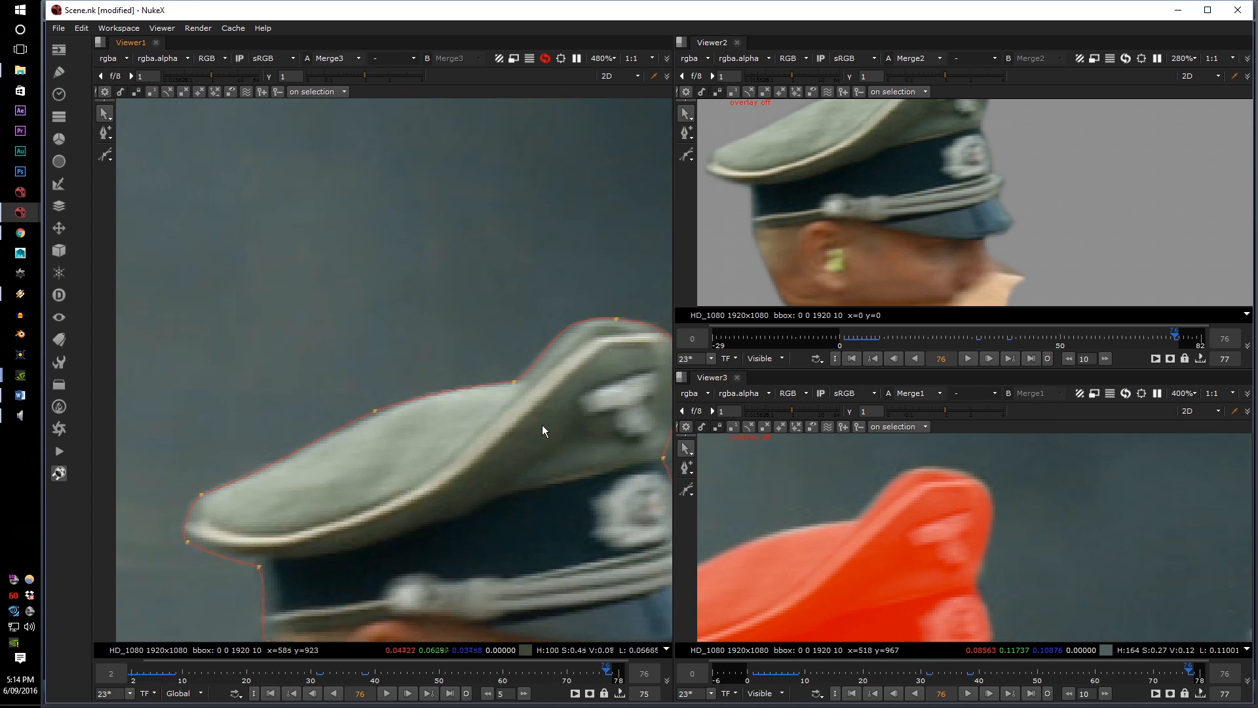
pyautogui.moveTo(332, 466); pyautogui.dragTo(663, 301)
pyautogui.scroll(4, 590, 388)
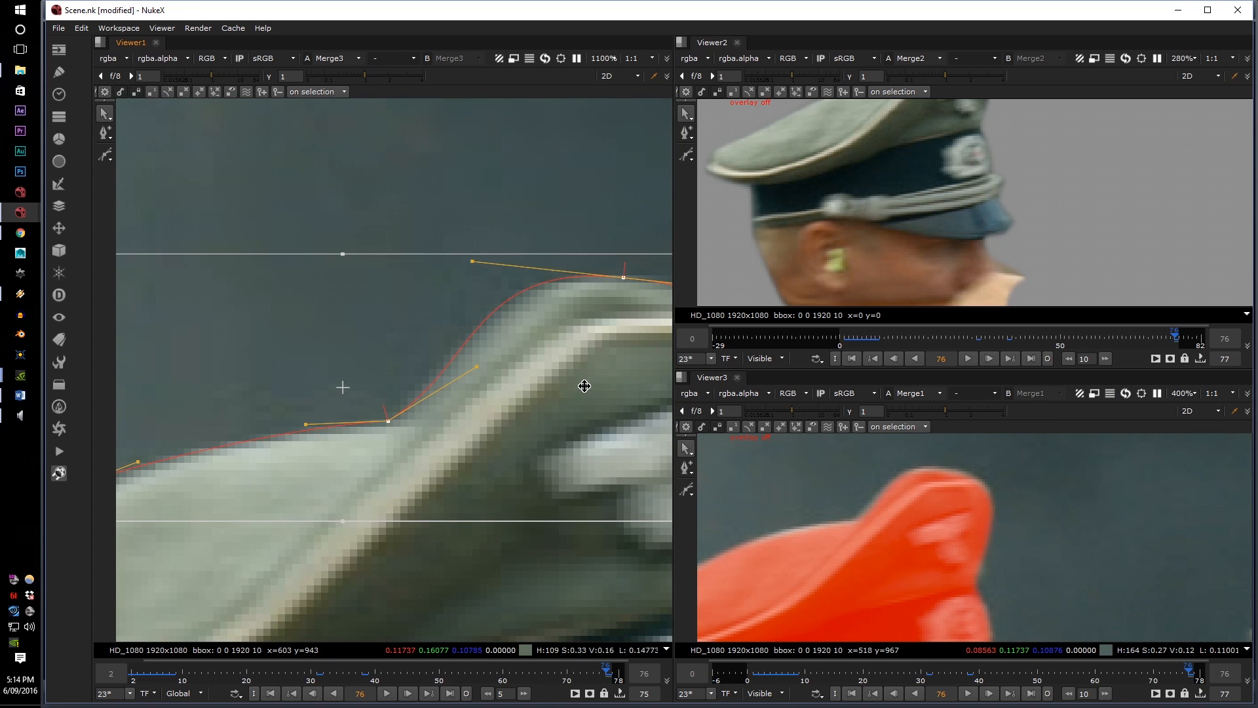
pyautogui.moveTo(836, 472); pyautogui.dragTo(1039, 449, button='middle')
pyautogui.scroll(-3, 1039, 450)
pyautogui.scroll(4, 864, 513)
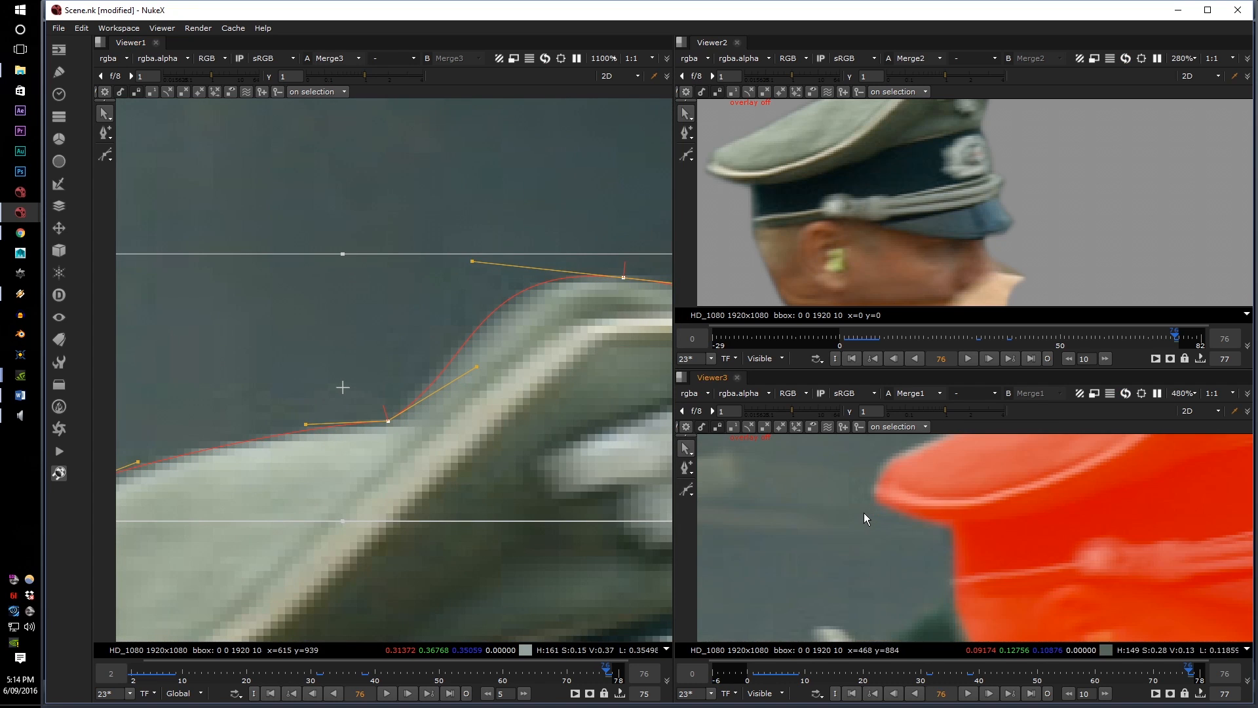
pyautogui.scroll(-4, 864, 513)
pyautogui.scroll(-1, 888, 454)
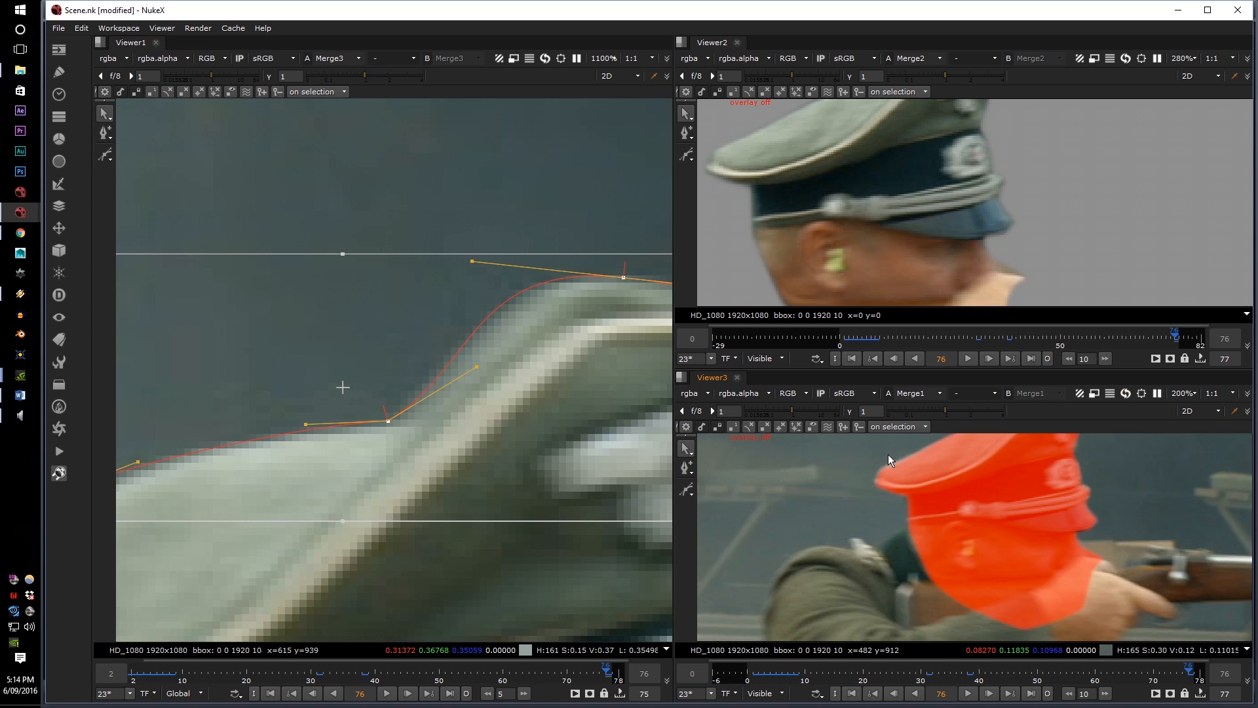
pyautogui.moveTo(886, 453); pyautogui.dragTo(869, 428, button='middle')
pyautogui.scroll(-4, 832, 221)
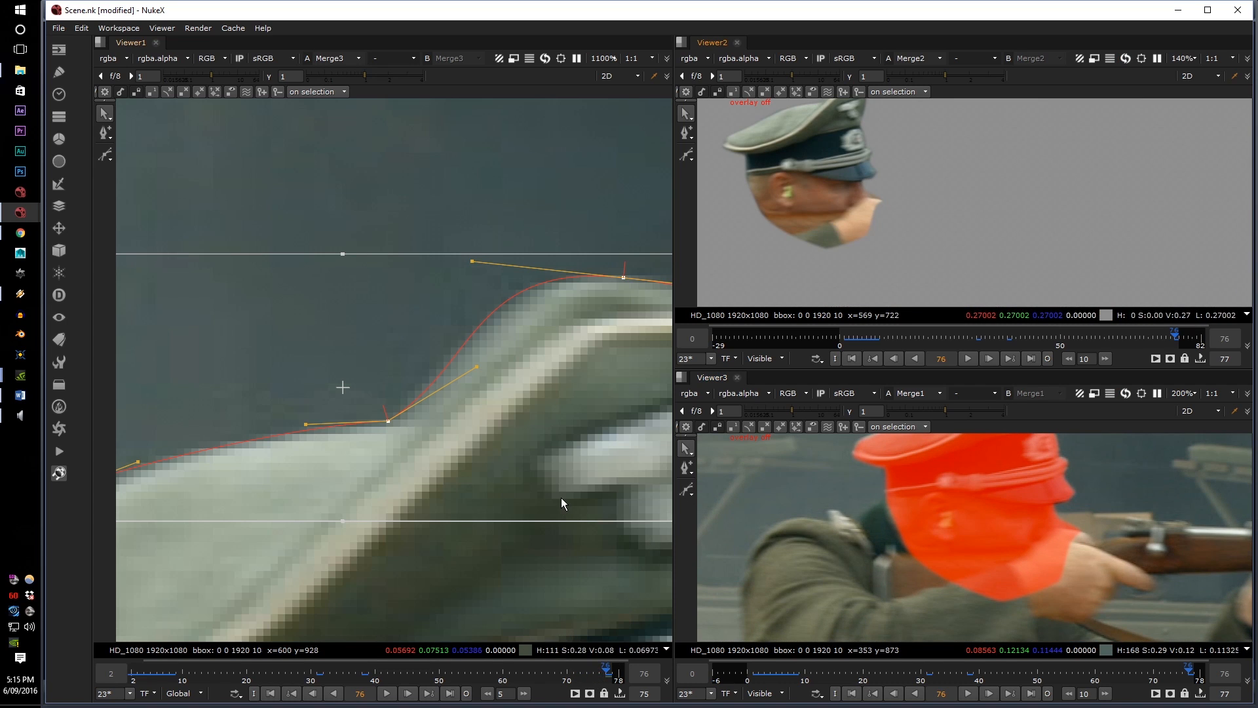
# Step back and forth through the frames between 76 and 66, checking how the interpolated shape follows the officer's head
pyautogui.hotkey('shift', 'Left')
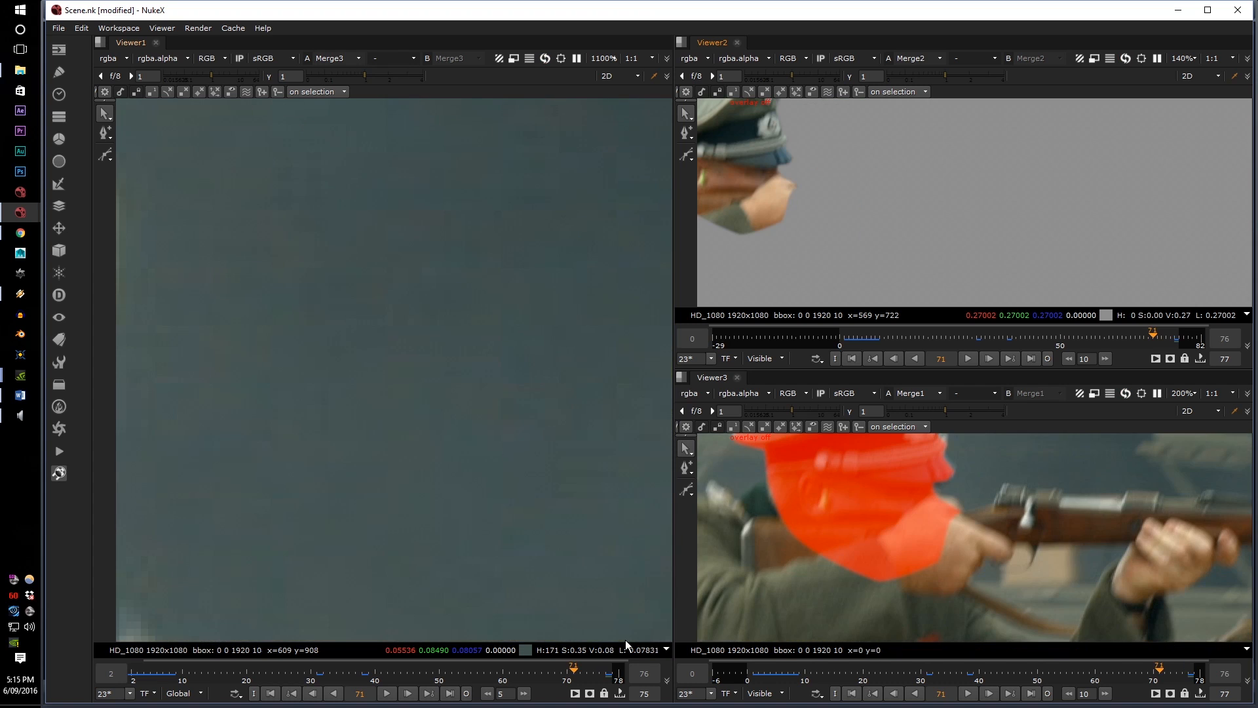
pyautogui.press('Left')
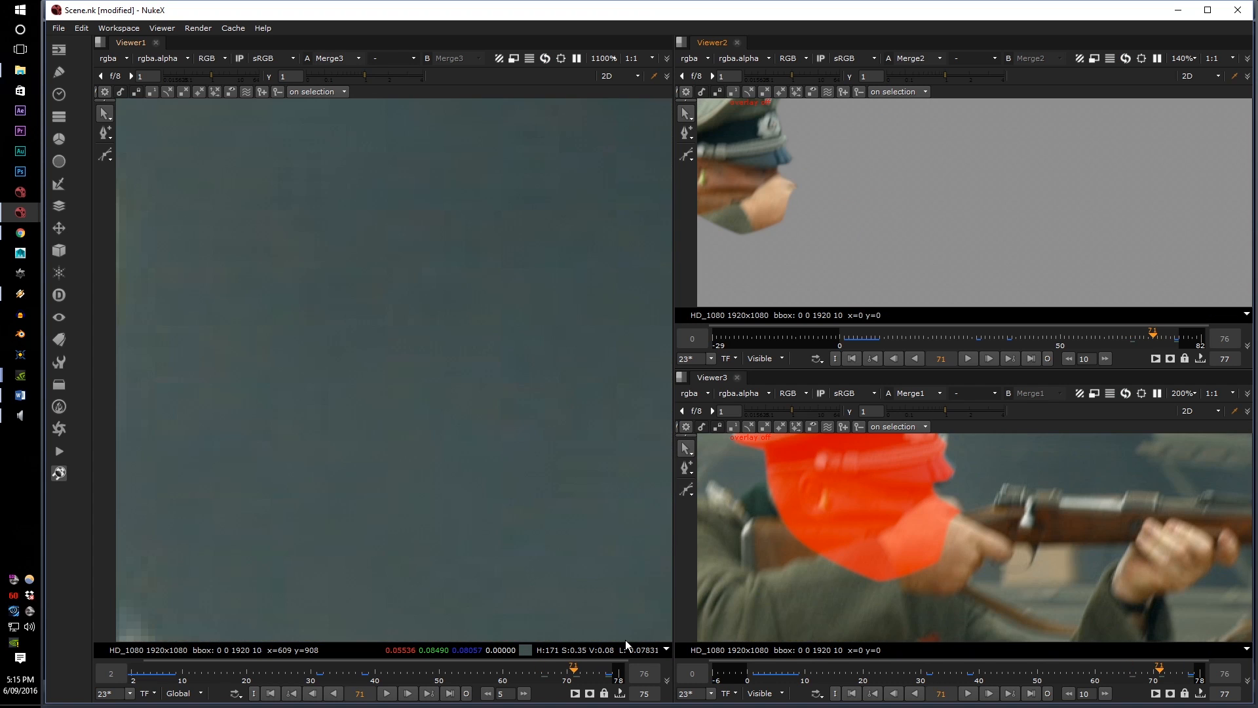
pyautogui.press('Left')
pyautogui.press('Right')
pyautogui.press('Right')
pyautogui.press('Right')
pyautogui.press('Right')
pyautogui.press('Right')
pyautogui.press('Right')
pyautogui.press('Right')
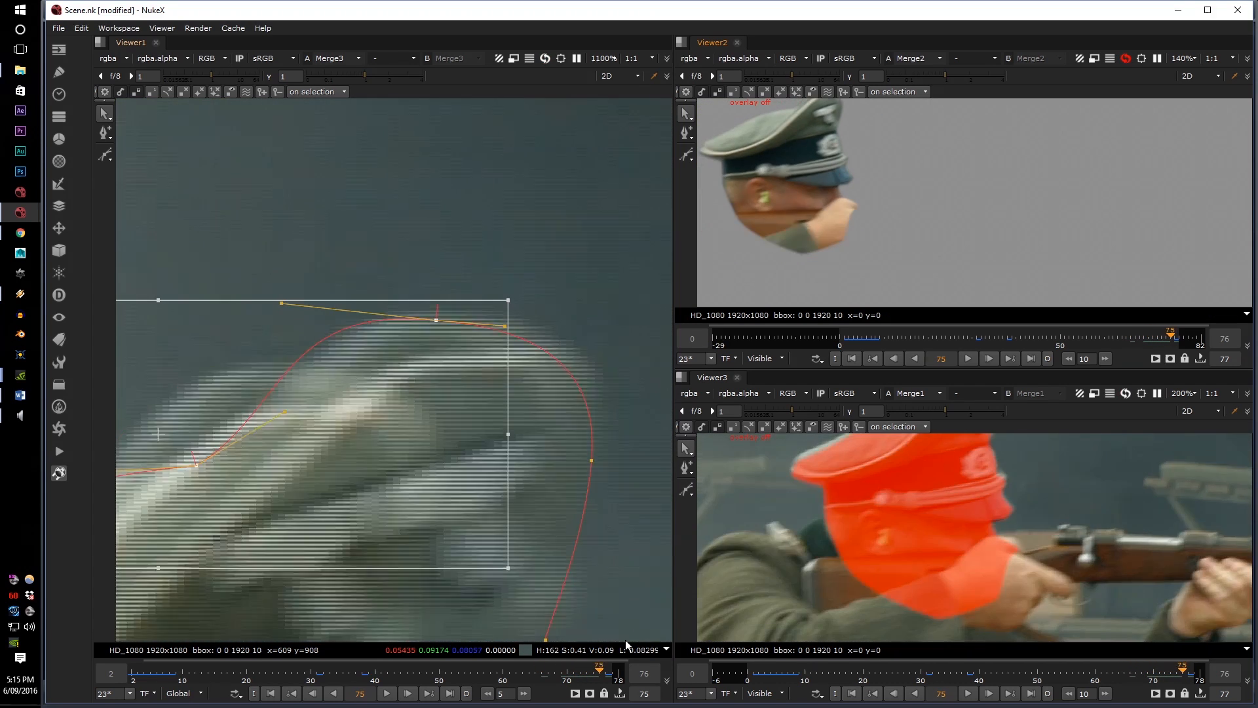
pyautogui.press('Left')
pyautogui.press('Left')
pyautogui.press('Left')
pyautogui.press('Left')
pyautogui.press('Left')
pyautogui.press('Left')
pyautogui.press('Left')
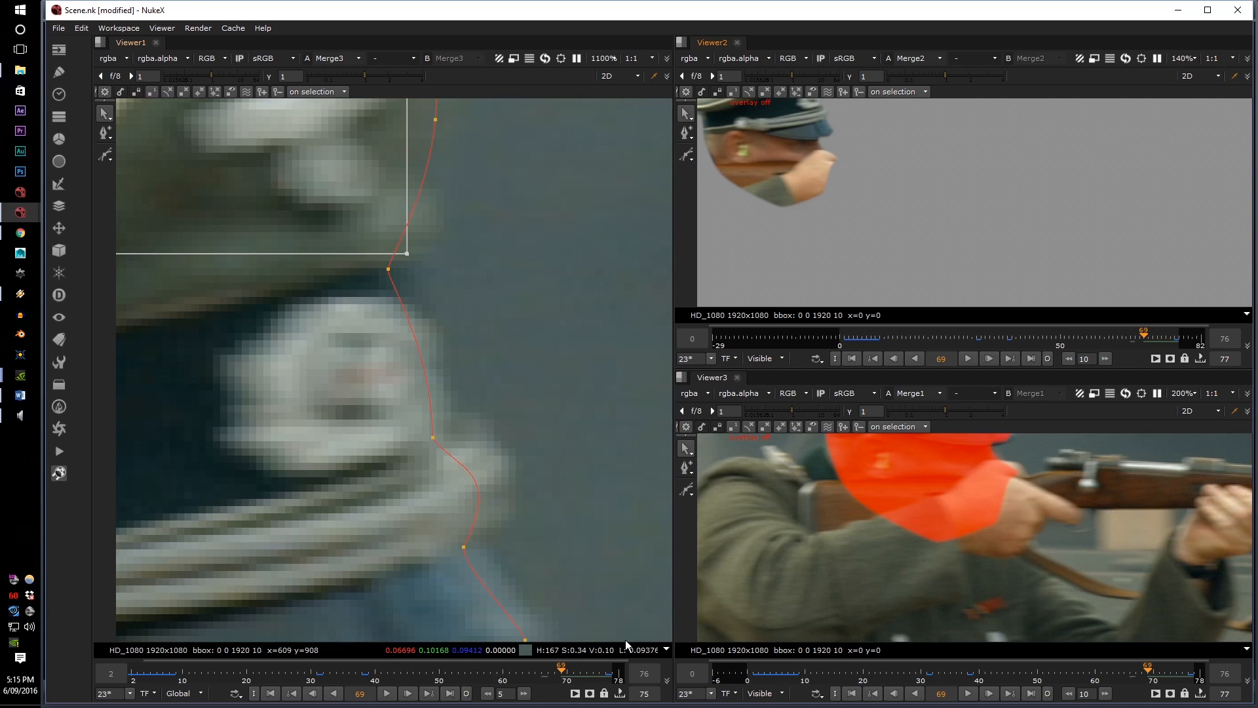
pyautogui.press('Left')
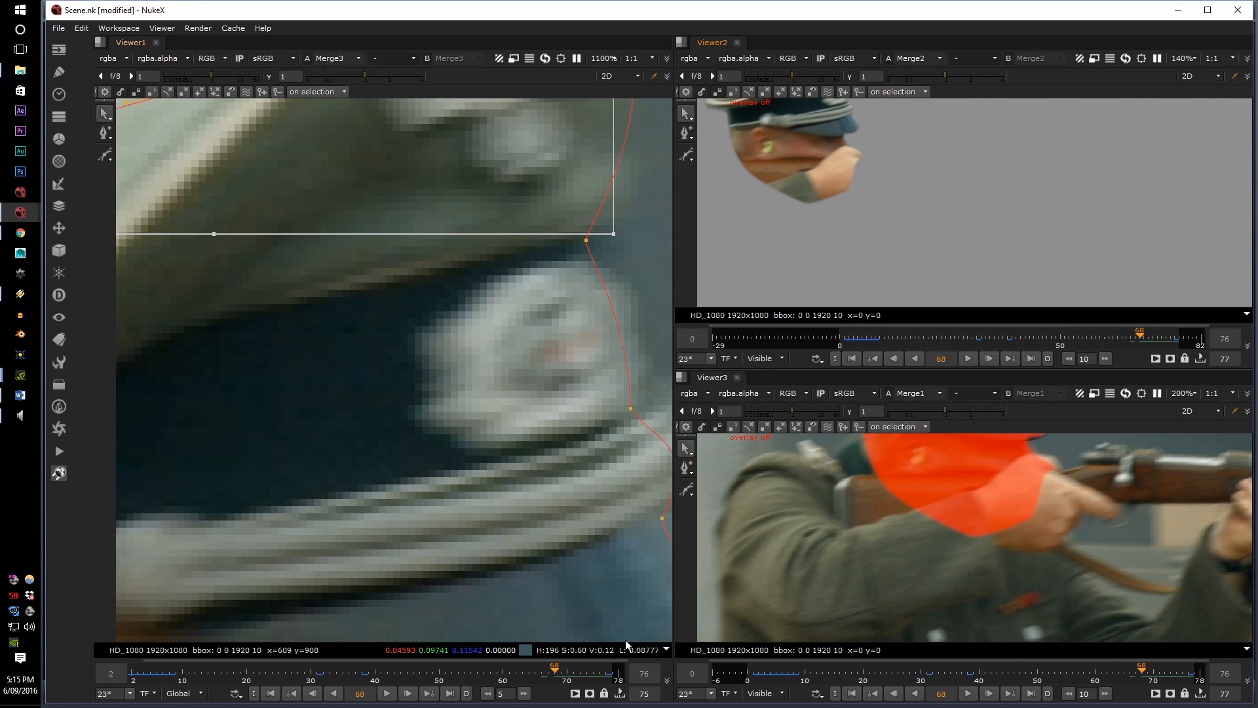
pyautogui.press('Left')
pyautogui.press('Left')
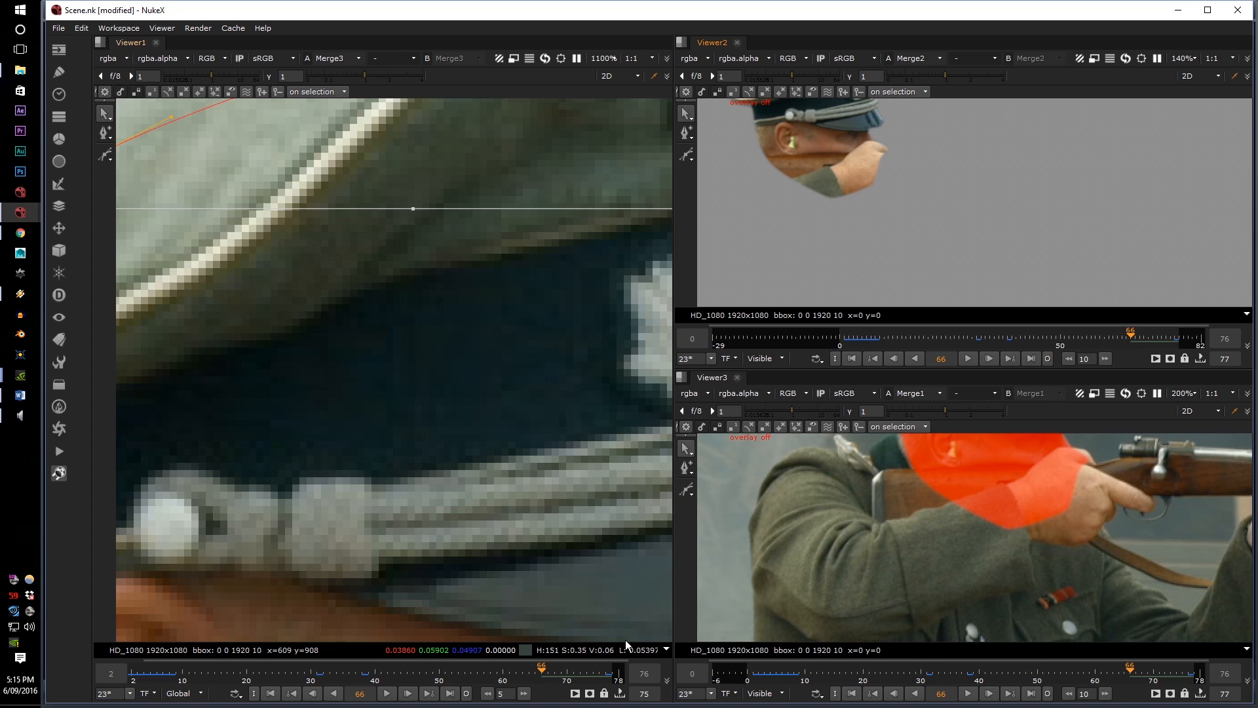
# On frame 66, select the shape's front-side points from the cap top down to the hand and shift them together onto the officer's front profile
pyautogui.scroll(-5, 456, 333)
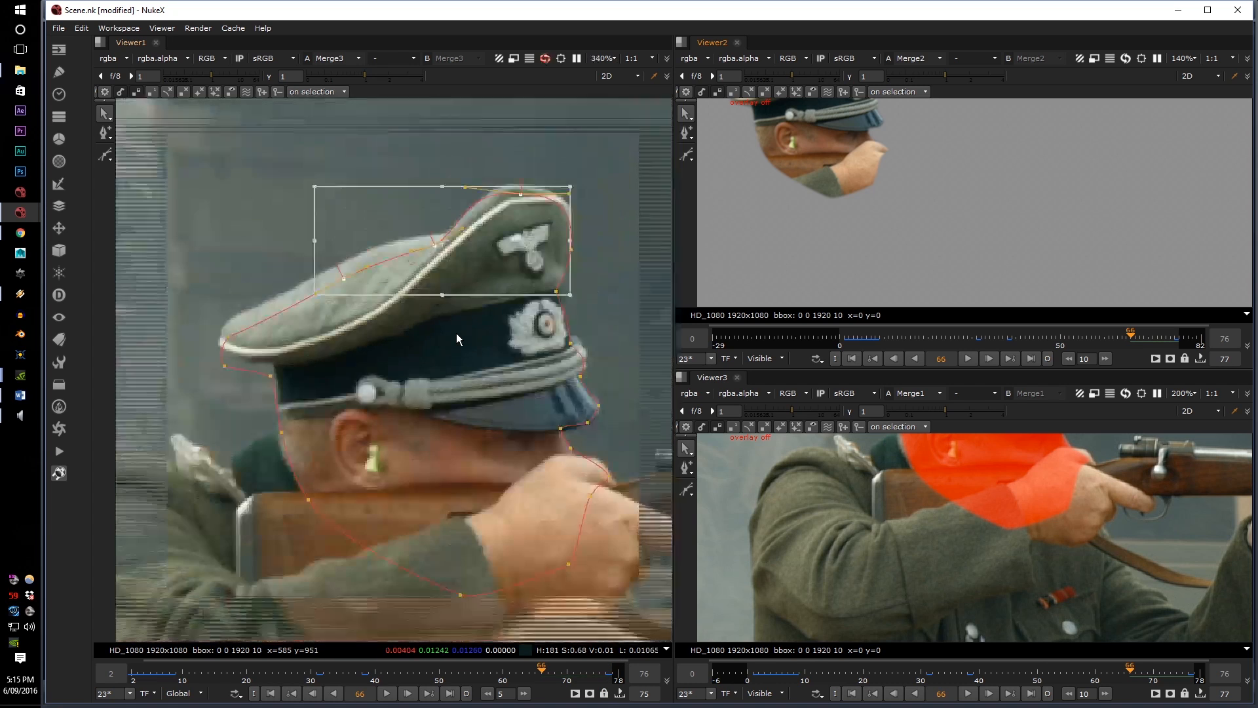
pyautogui.press('f')
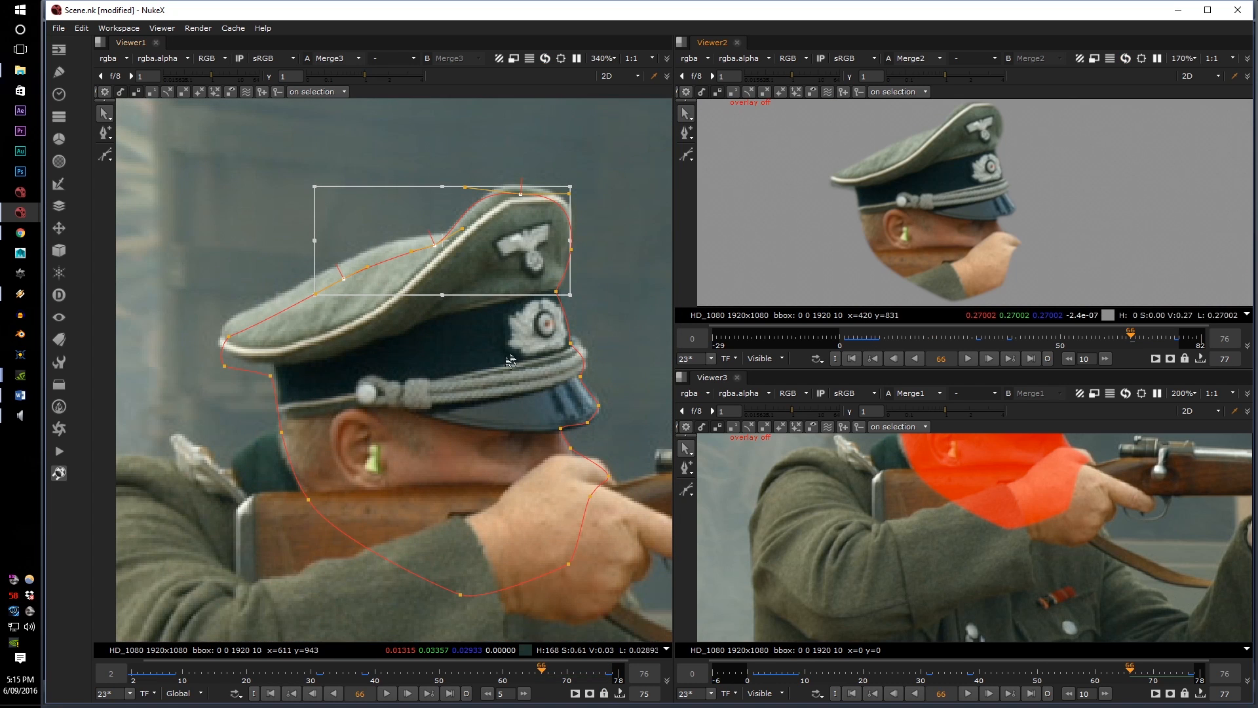
pyautogui.click(491, 396)
pyautogui.scroll(-1, 488, 420)
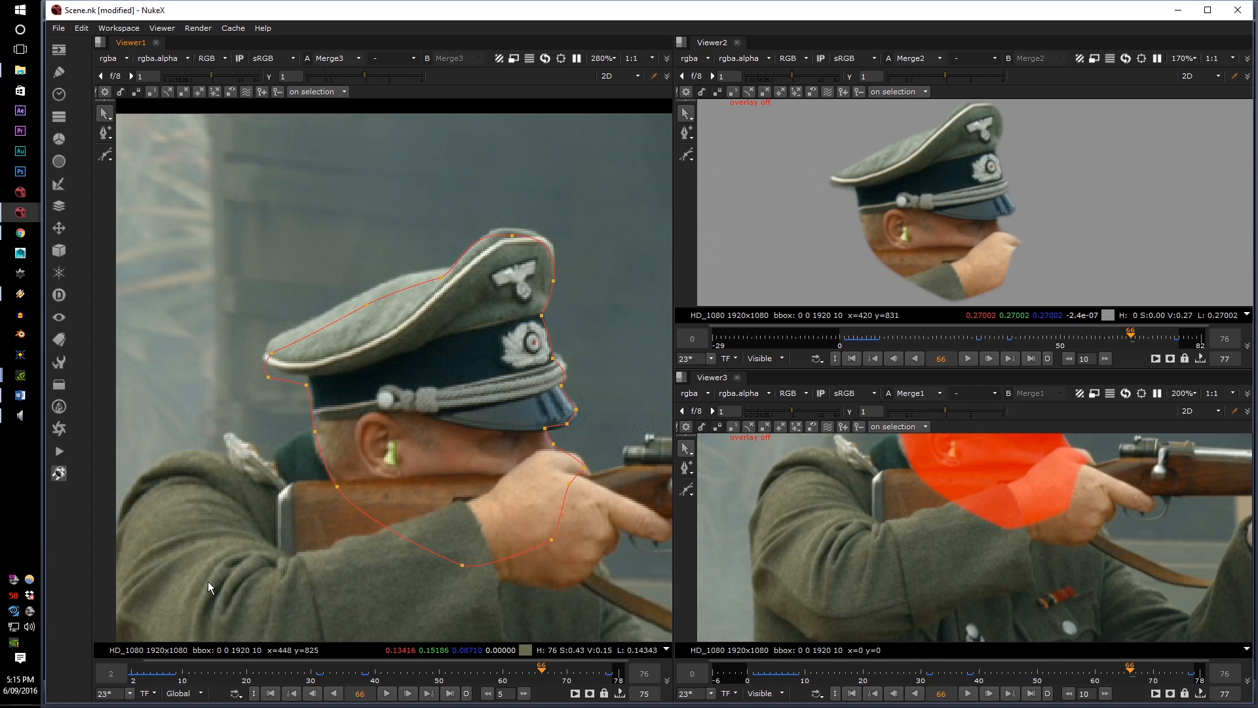
pyautogui.moveTo(207, 581); pyautogui.dragTo(655, 230)
pyautogui.scroll(3, 615, 233)
pyautogui.click(615, 228)
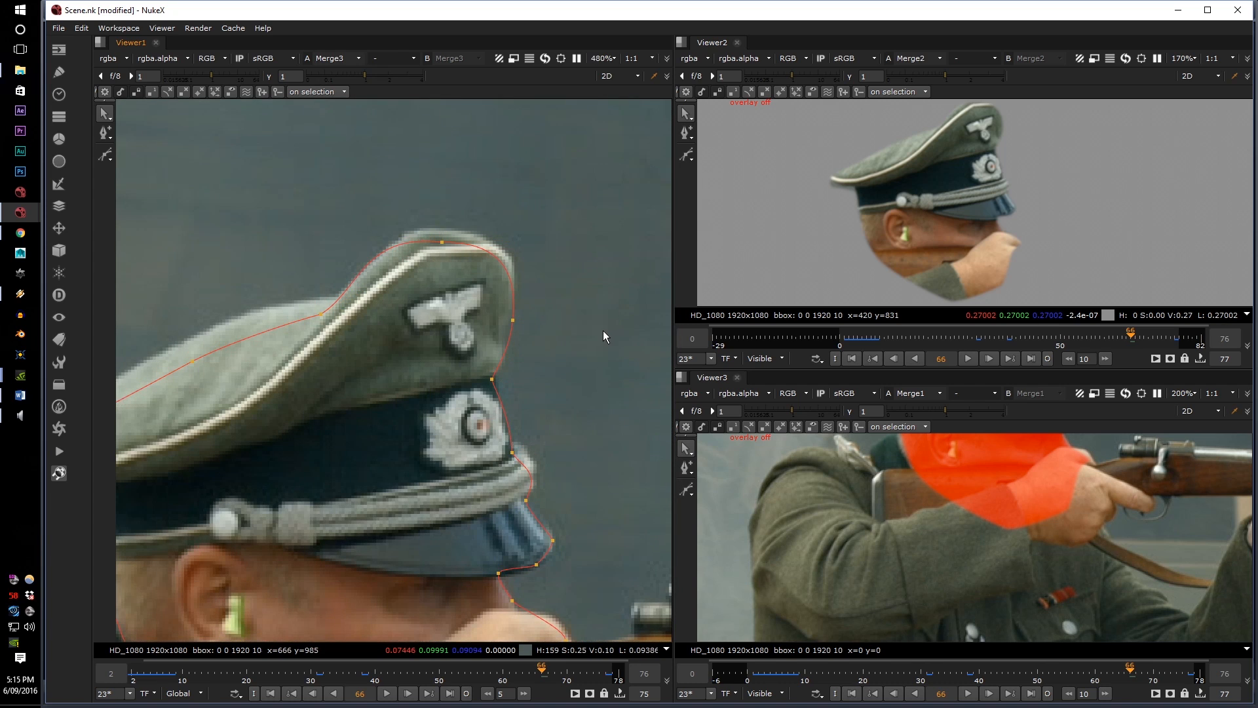
pyautogui.scroll(-5, 601, 330)
pyautogui.moveTo(487, 580); pyautogui.dragTo(595, 282)
pyautogui.scroll(5, 591, 308)
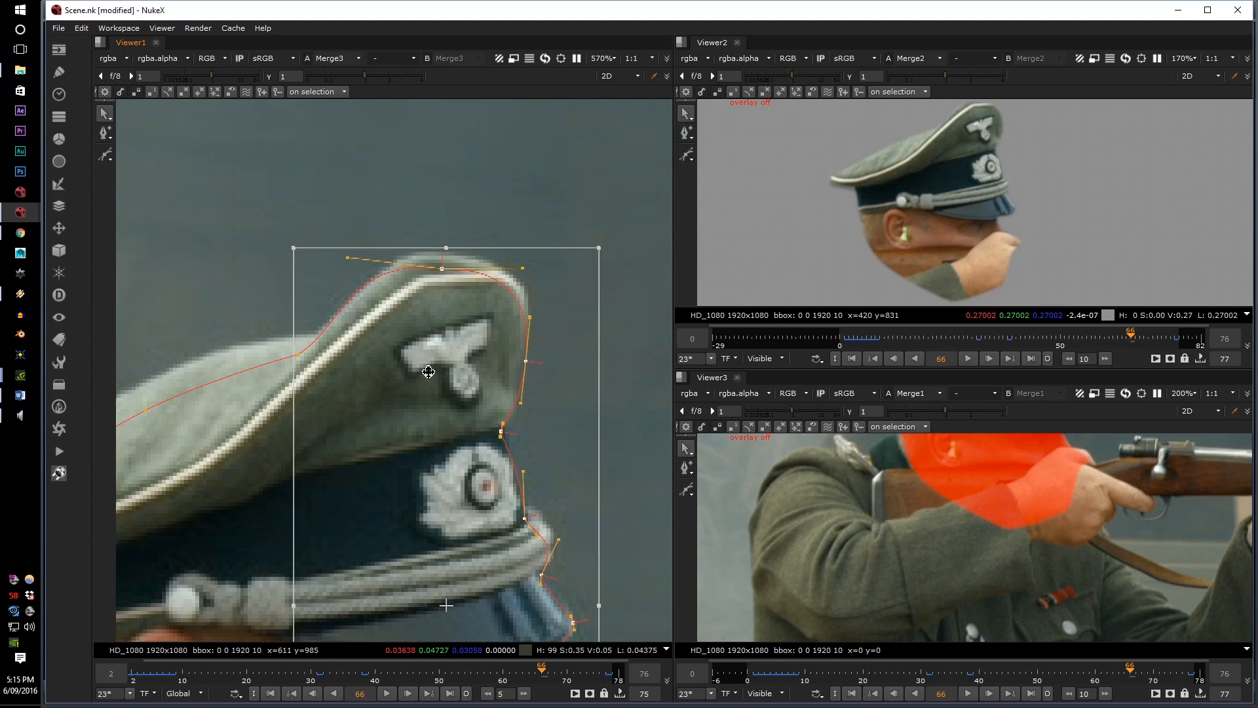
pyautogui.scroll(-3, 516, 286)
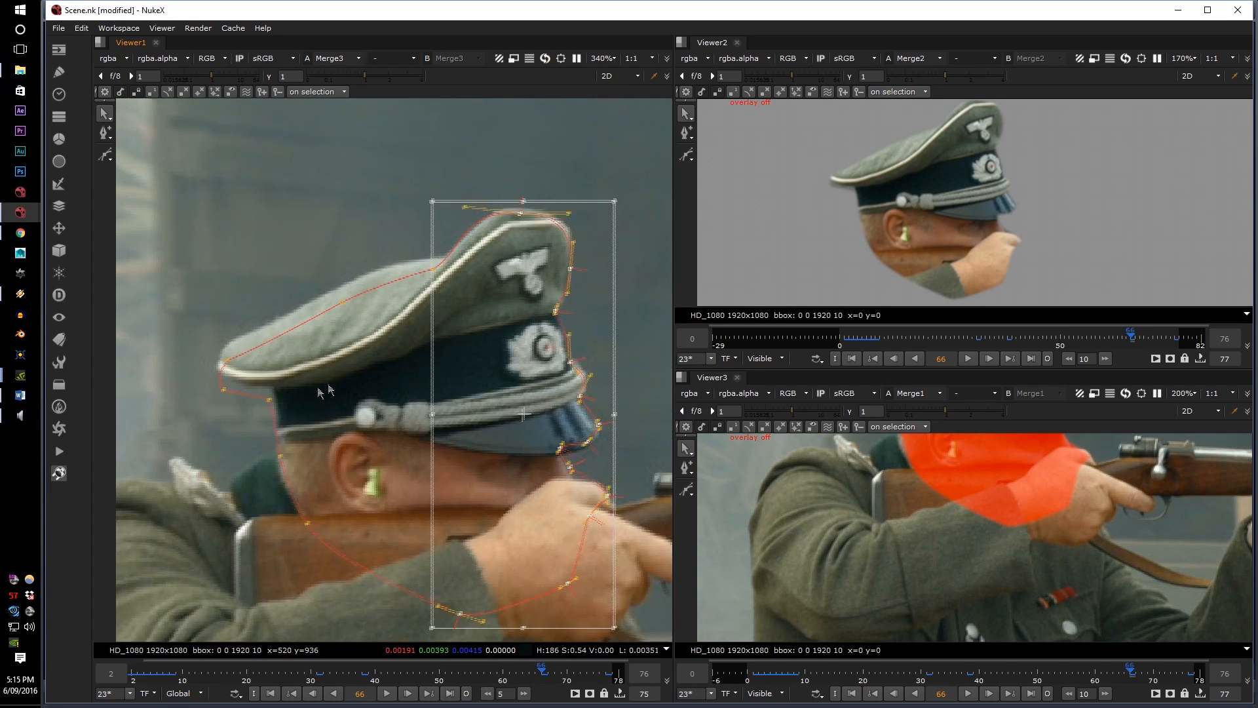
# Select the shape's rear points and move them up together to match the back of the cap and head
pyautogui.moveTo(323, 387); pyautogui.dragTo(367, 371, button='middle')
pyautogui.moveTo(231, 547); pyautogui.dragTo(441, 249)
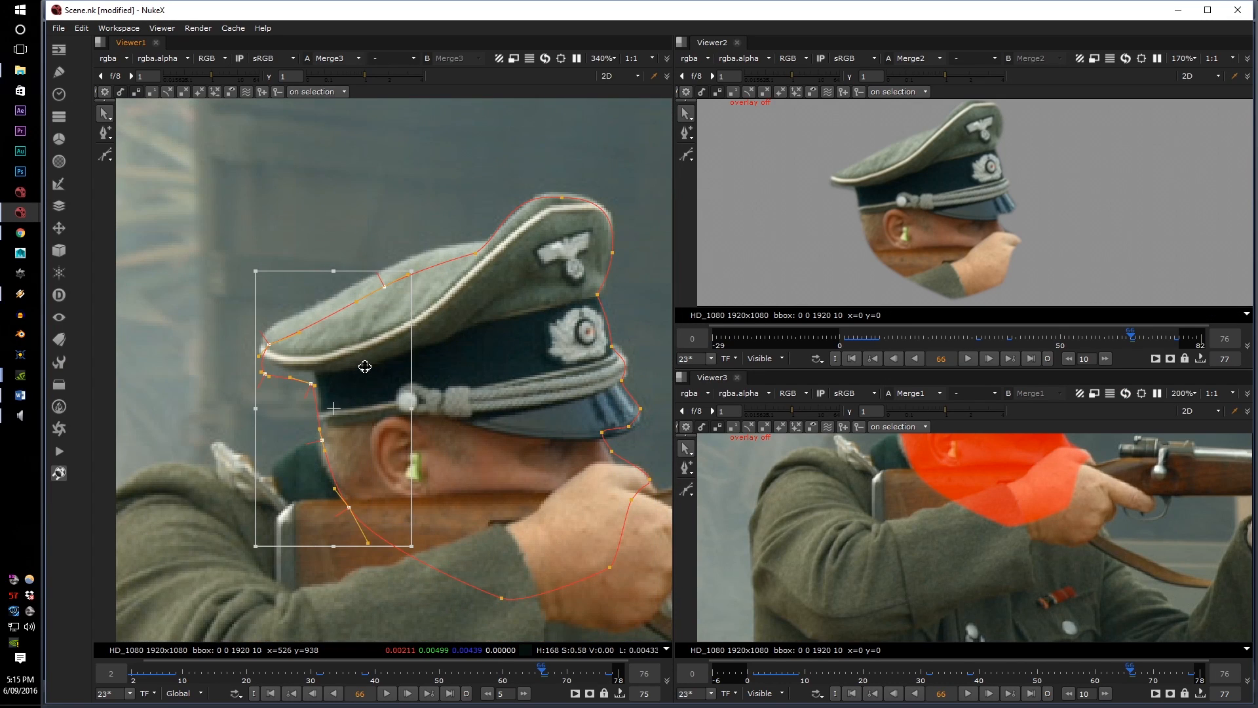
pyautogui.moveTo(365, 360)
pyautogui.mouseDown()
pyautogui.moveTo(362, 343)
pyautogui.moveTo(362, 371)
pyautogui.mouseUp()
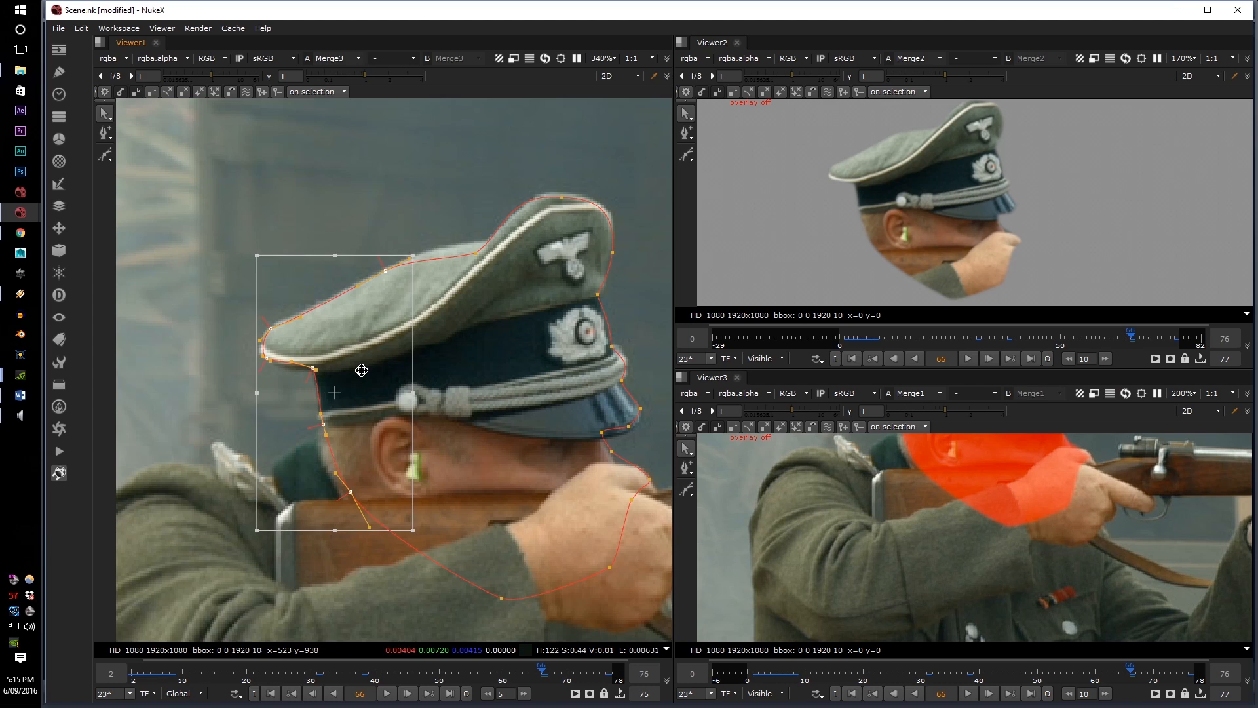
pyautogui.click(416, 373)
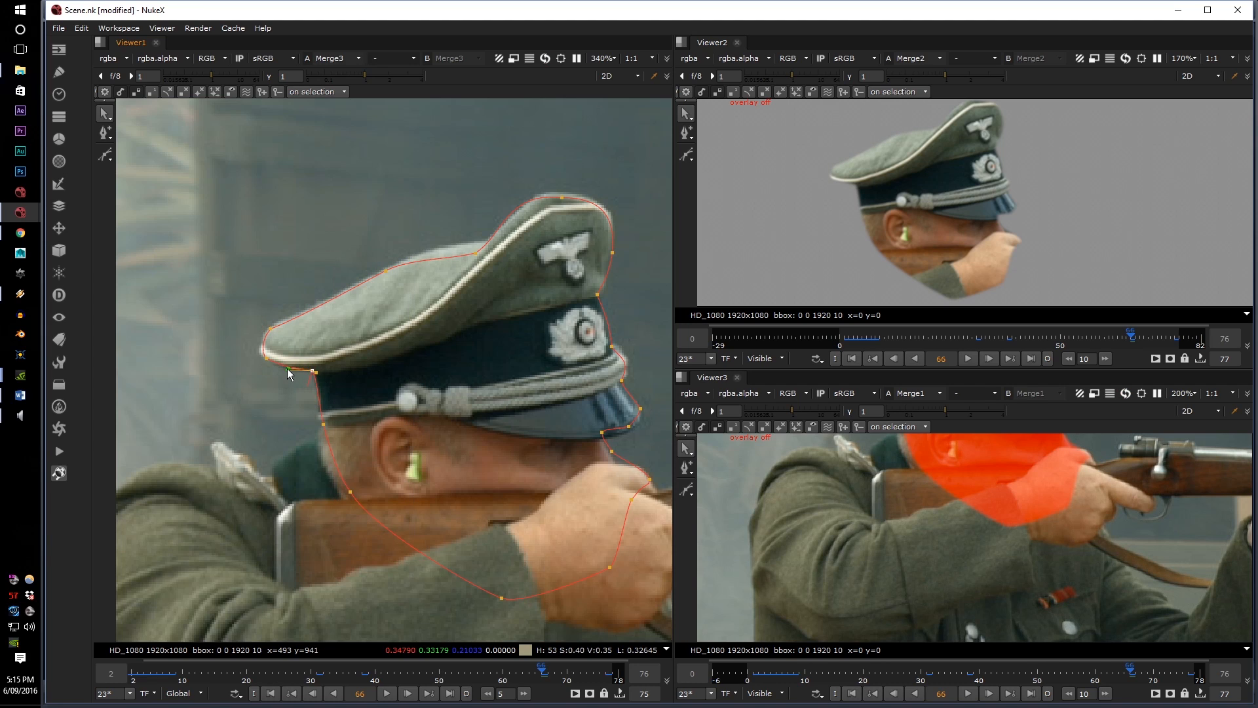
# Fine-tune the points at the cap's rear tip, the dip in the crown and the front peak to follow the cap outline
pyautogui.moveTo(257, 356); pyautogui.dragTo(256, 355)
pyautogui.moveTo(476, 253); pyautogui.dragTo(484, 249)
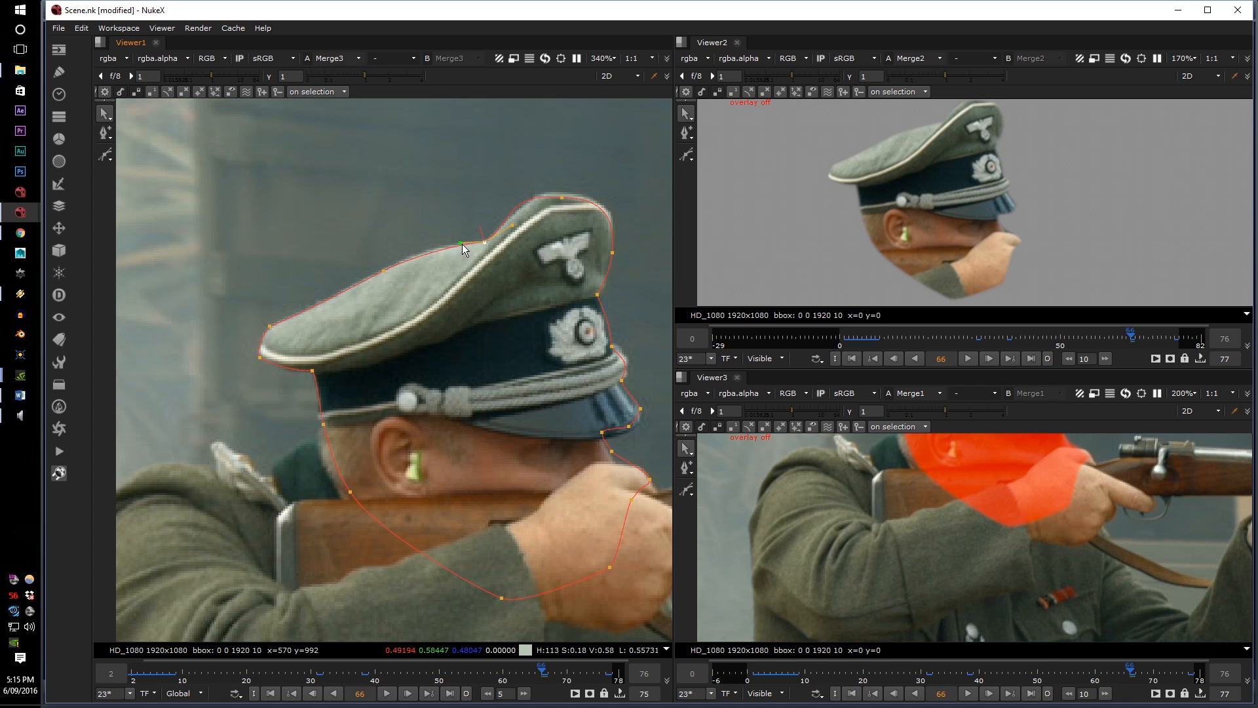
pyautogui.moveTo(562, 197); pyautogui.dragTo(567, 196)
# Adjust the points along the visor's lower edge and front corner and around the braid so the shape hugs the cap front
pyautogui.scroll(6, 415, 302)
pyautogui.scroll(-5, 385, 262)
pyautogui.moveTo(472, 298); pyautogui.dragTo(317, 275, button='middle')
pyautogui.scroll(3, 462, 278)
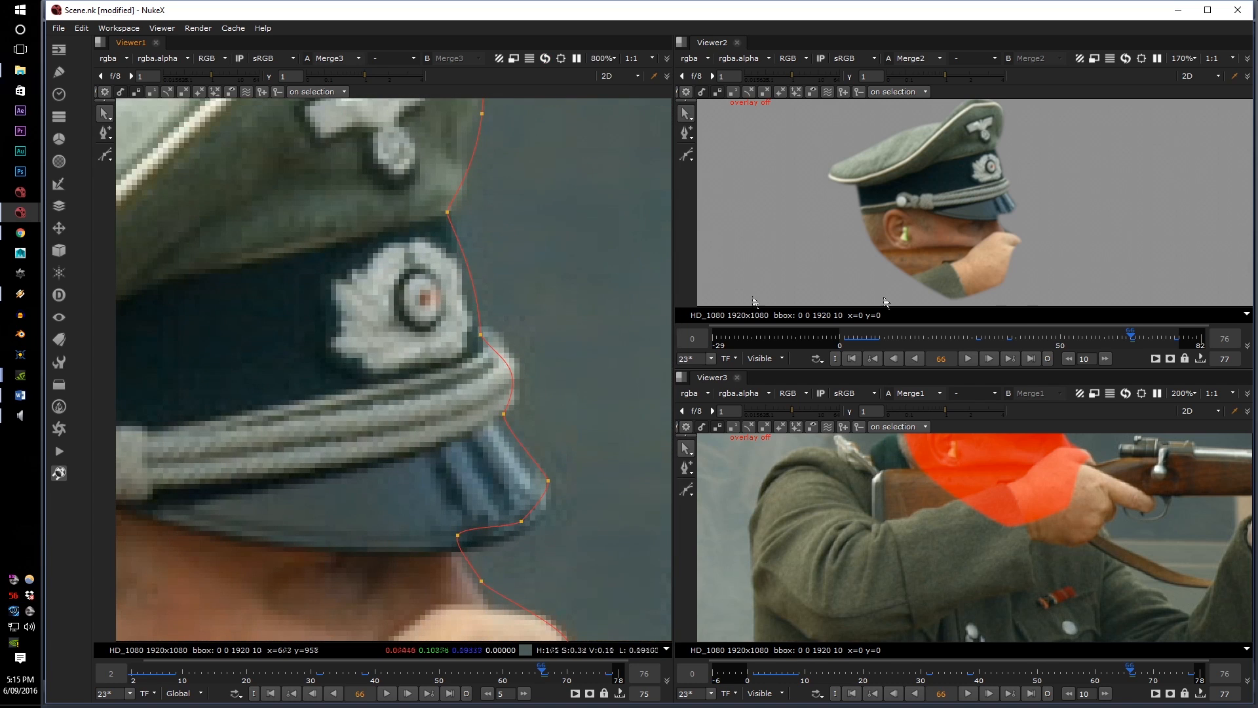
pyautogui.scroll(4, 943, 199)
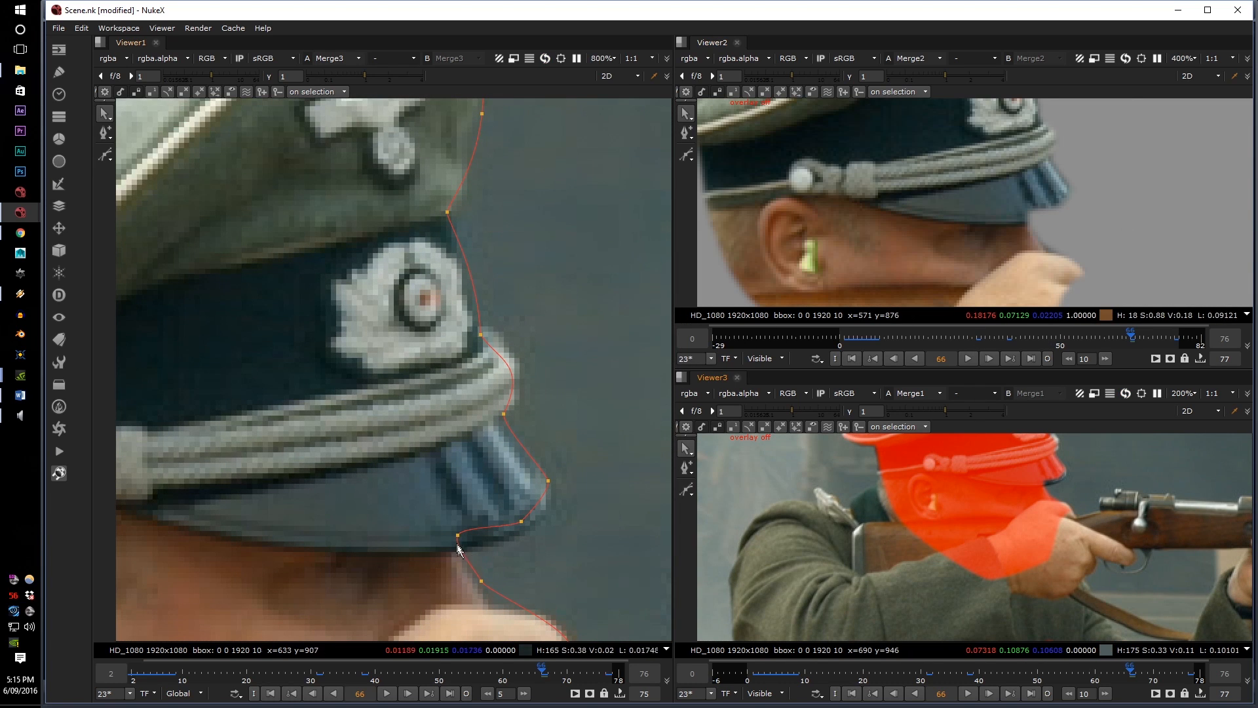
pyautogui.moveTo(458, 536); pyautogui.dragTo(462, 553)
pyautogui.moveTo(521, 523); pyautogui.dragTo(526, 532)
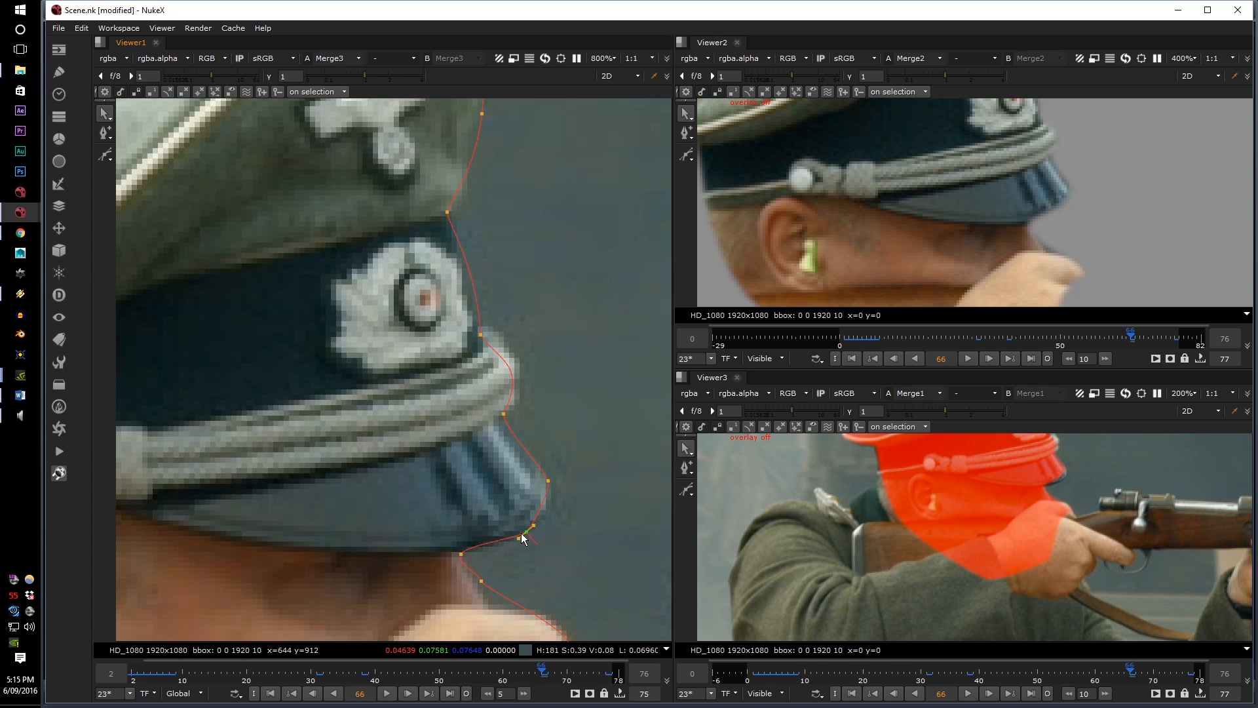
pyautogui.click(503, 414)
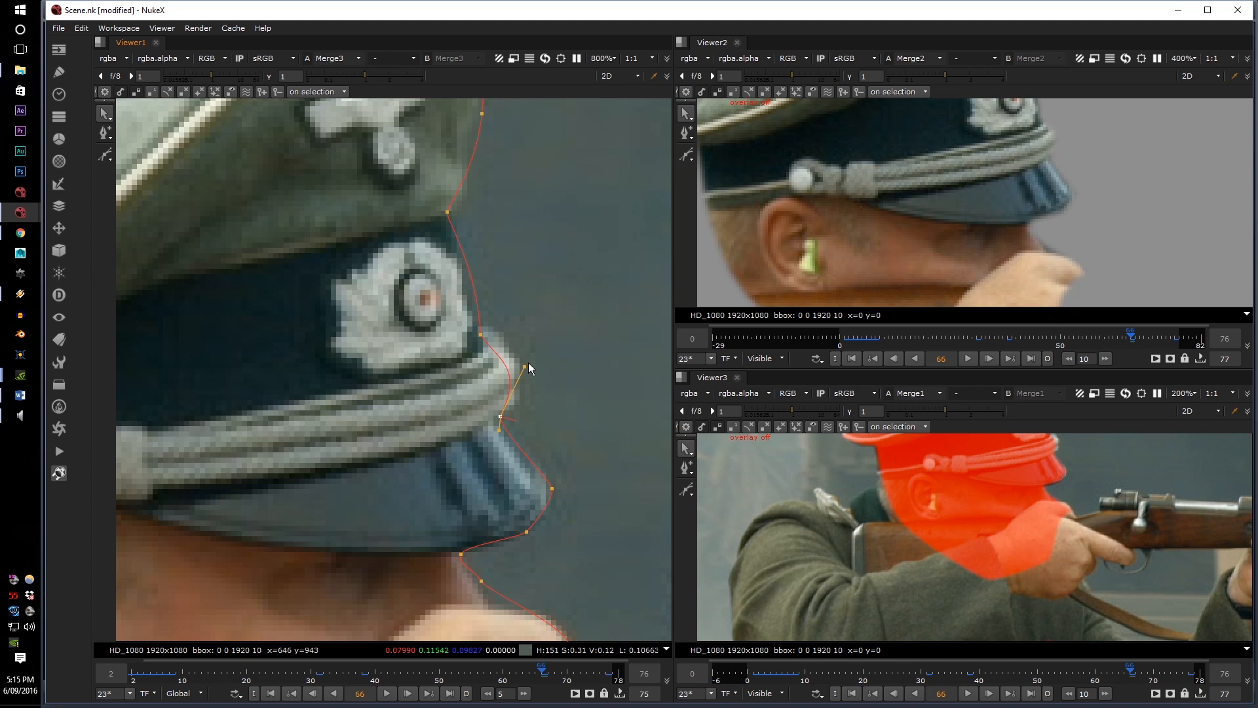
pyautogui.moveTo(480, 334); pyautogui.dragTo(479, 324)
# Refit the points below the visor, placing them where the face meets the hand and across the knuckles
pyautogui.scroll(-1, 480, 590)
pyautogui.moveTo(480, 592); pyautogui.dragTo(479, 384, button='middle')
pyautogui.moveTo(486, 392); pyautogui.dragTo(486, 398)
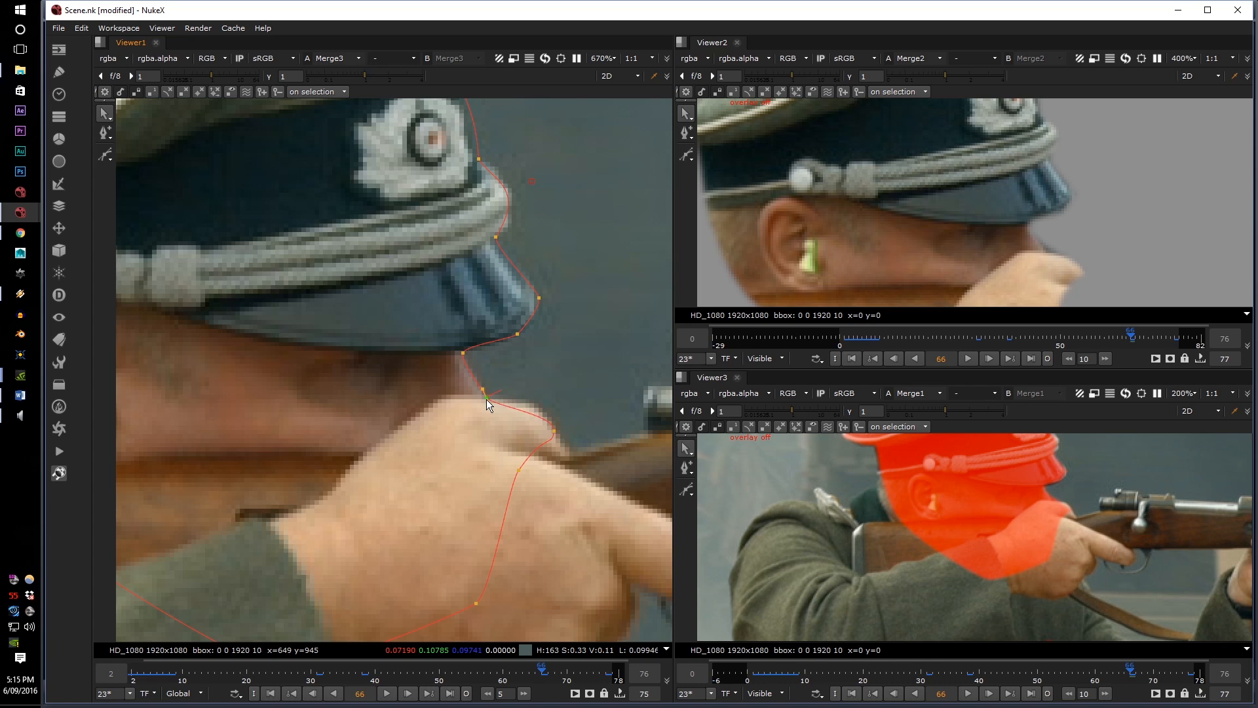
pyautogui.click(553, 431)
pyautogui.moveTo(528, 447); pyautogui.dragTo(527, 443)
pyautogui.scroll(-3, 456, 432)
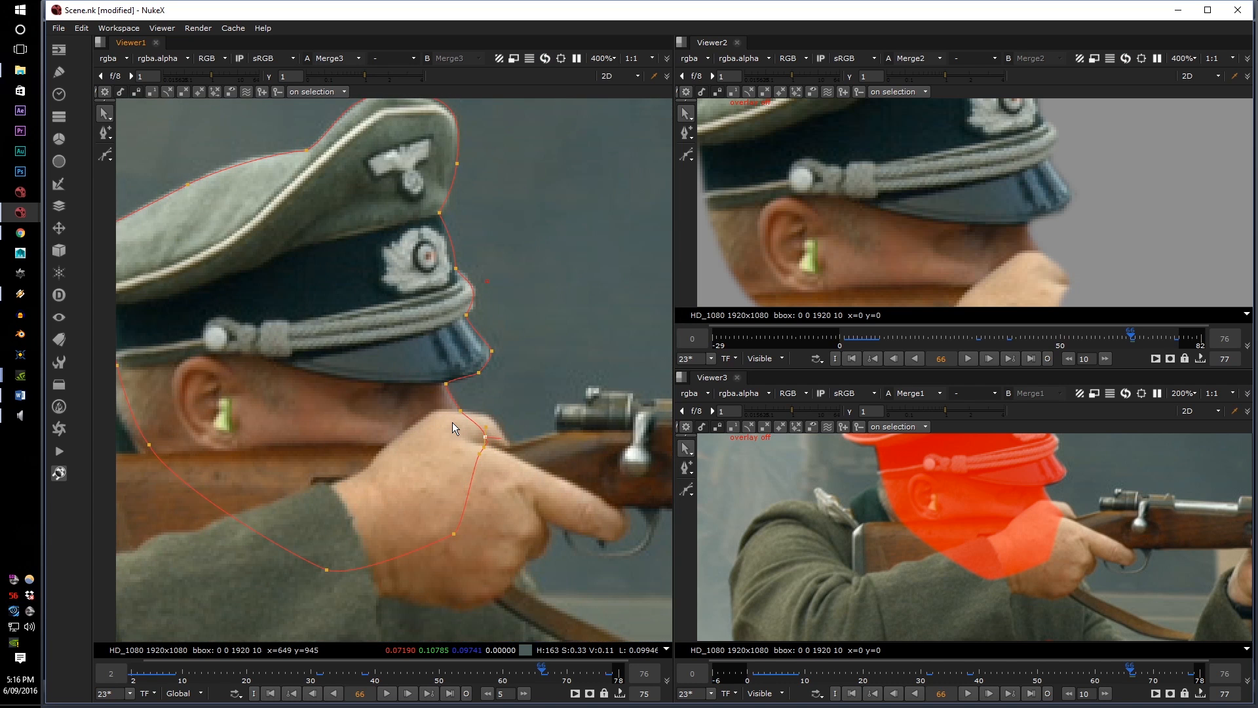
pyautogui.scroll(4, 453, 427)
pyautogui.moveTo(522, 462); pyautogui.dragTo(525, 454)
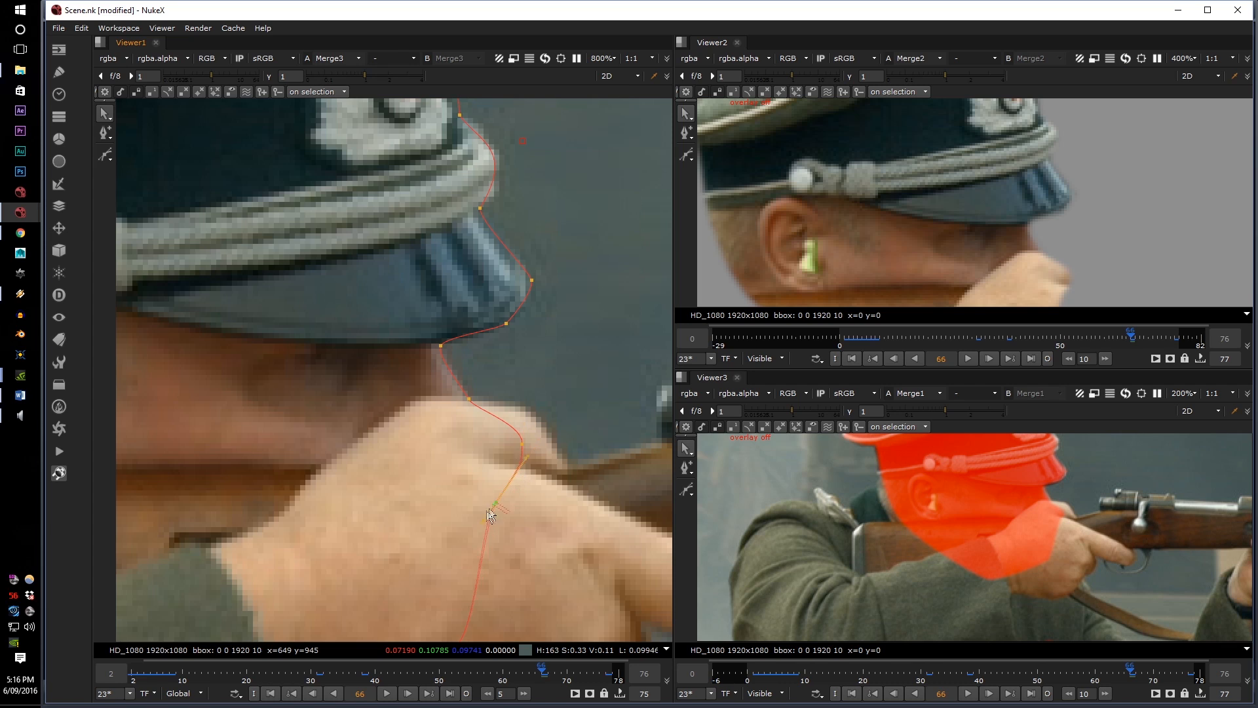
# Move the points at the rifle stock and the cap band's lower rear corner to follow the back of the head
pyautogui.scroll(-5, 521, 460)
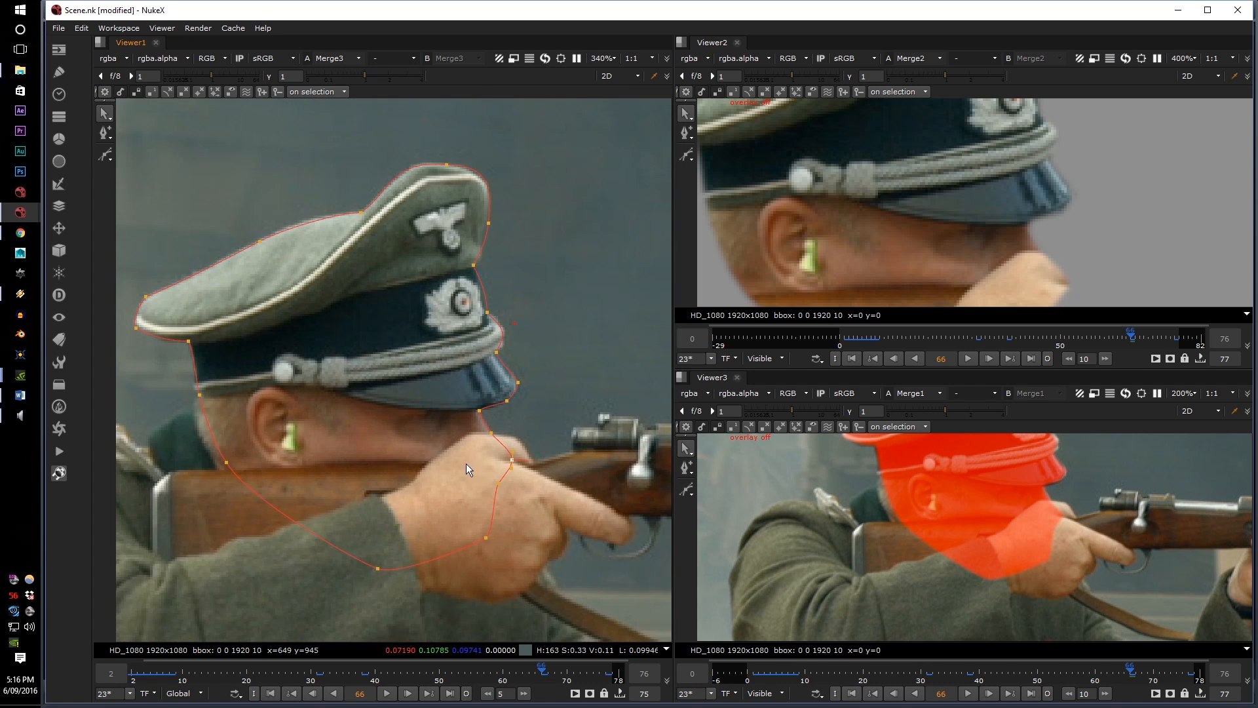
pyautogui.moveTo(387, 454); pyautogui.dragTo(458, 439, button='middle')
pyautogui.scroll(3, 309, 451)
pyautogui.moveTo(302, 455); pyautogui.dragTo(291, 465)
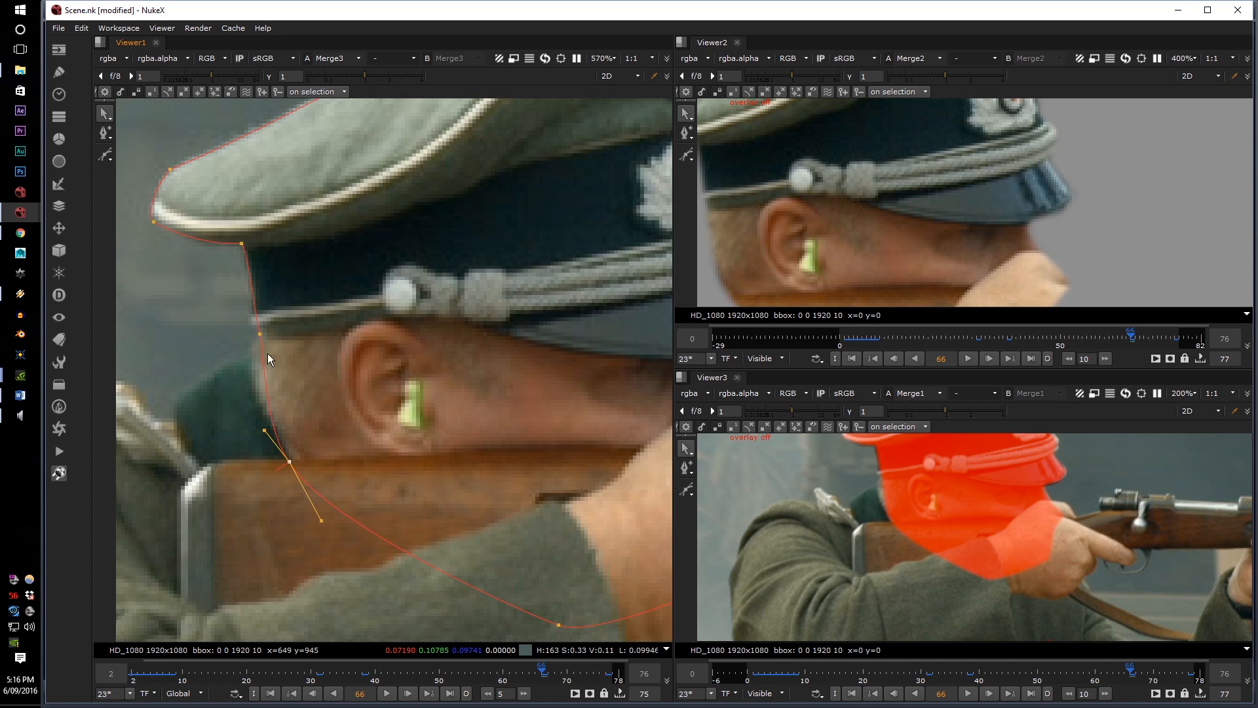
pyautogui.moveTo(262, 361); pyautogui.dragTo(252, 372)
pyautogui.scroll(-2, 903, 224)
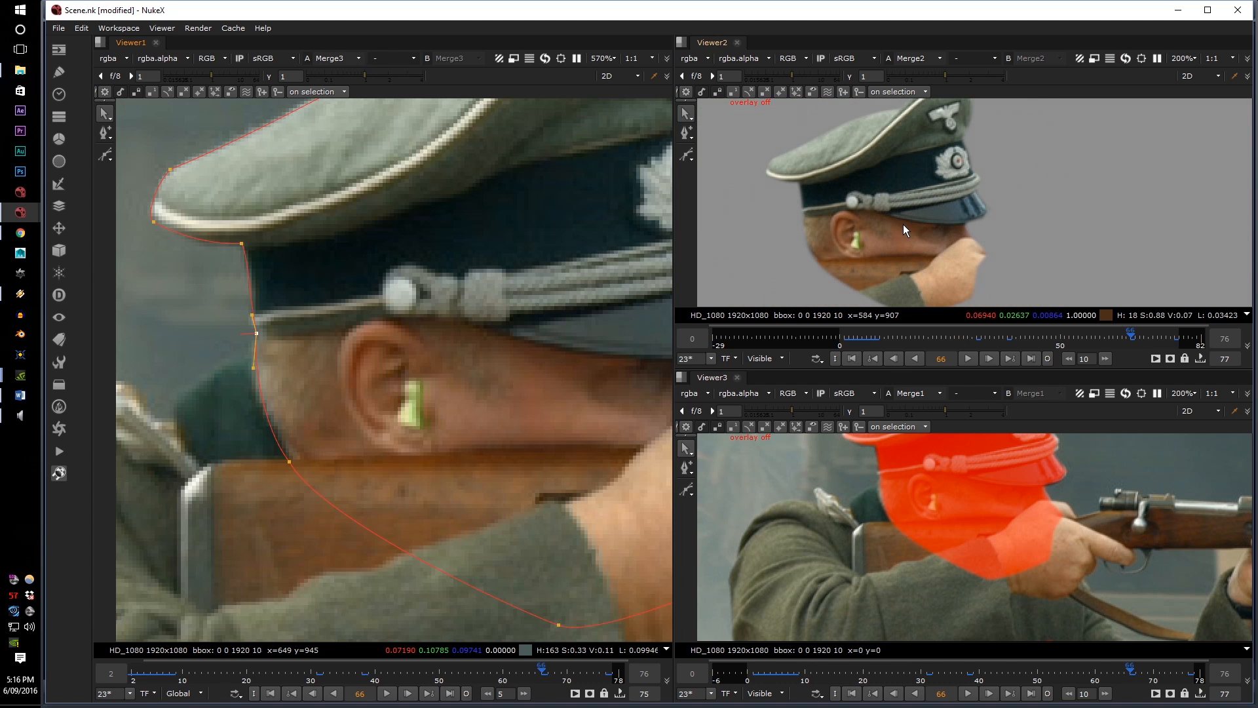
# Tighten the curve around the cap's rear underside and rounded tip by adjusting its points and handles at close range
pyautogui.scroll(4, 981, 489)
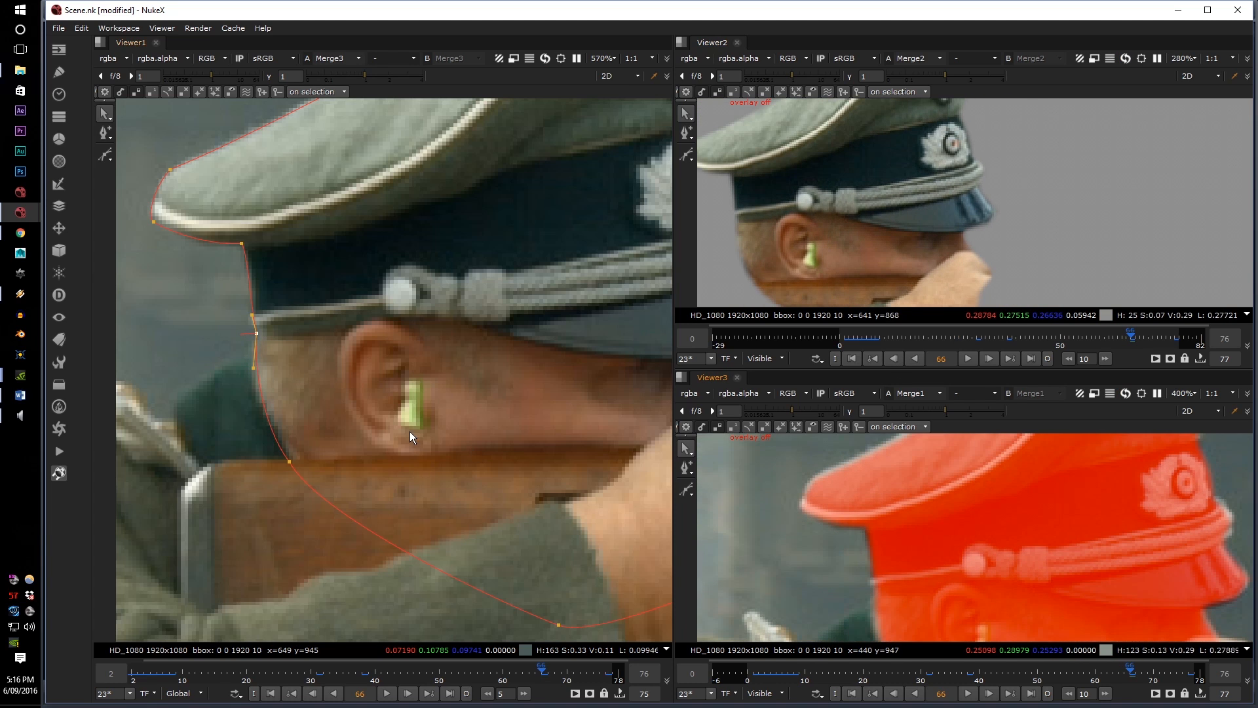
pyautogui.scroll(2, 411, 432)
pyautogui.scroll(2, 270, 284)
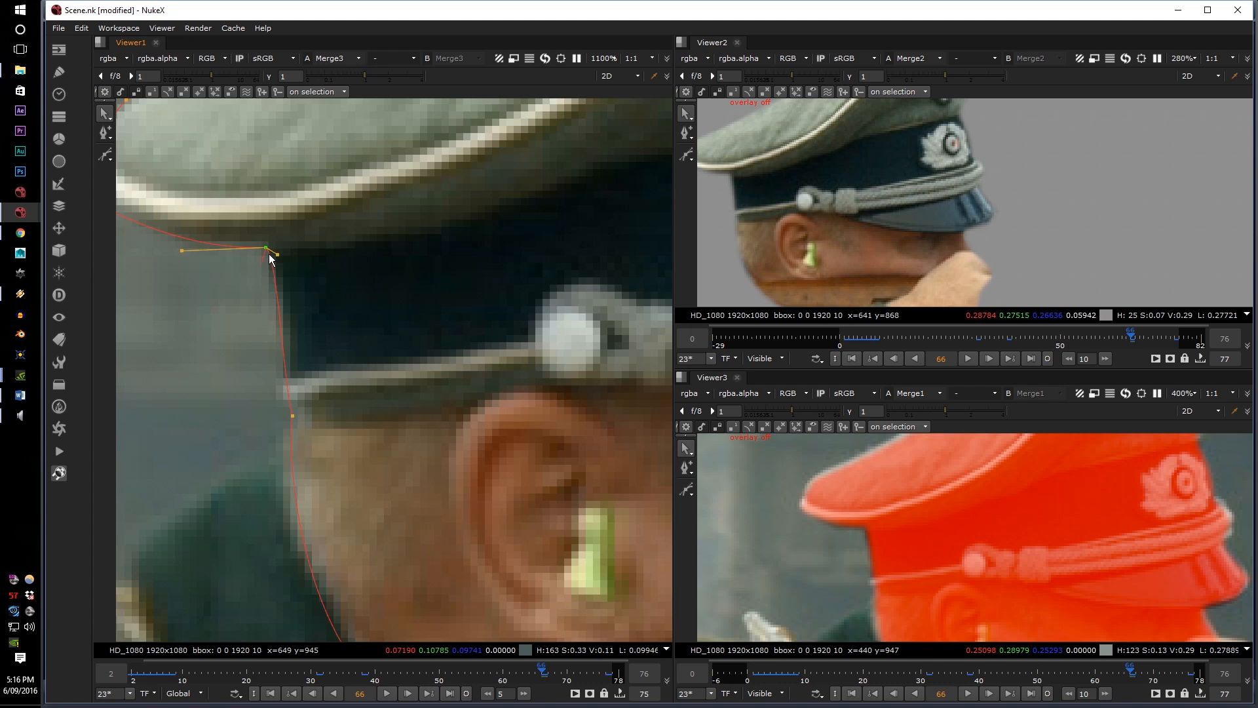
pyautogui.moveTo(268, 254); pyautogui.dragTo(382, 324, button='middle')
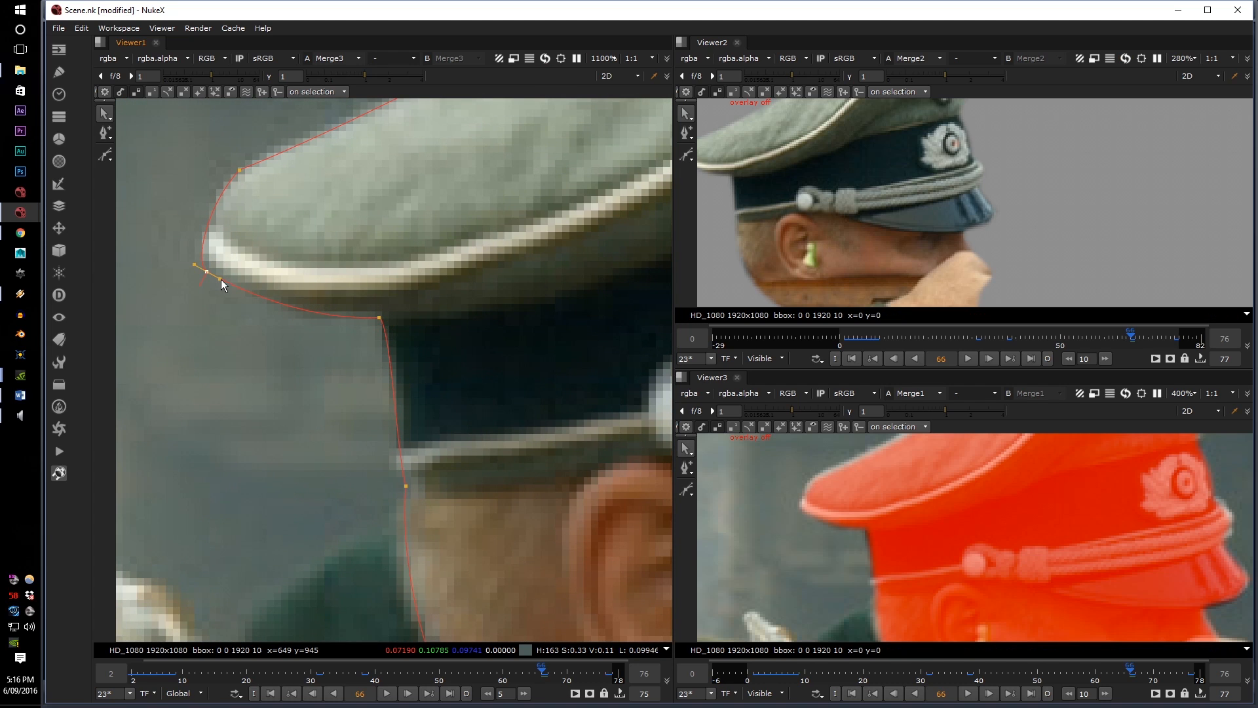
pyautogui.moveTo(235, 297); pyautogui.dragTo(231, 431, button='middle')
pyautogui.moveTo(176, 239); pyautogui.dragTo(256, 323)
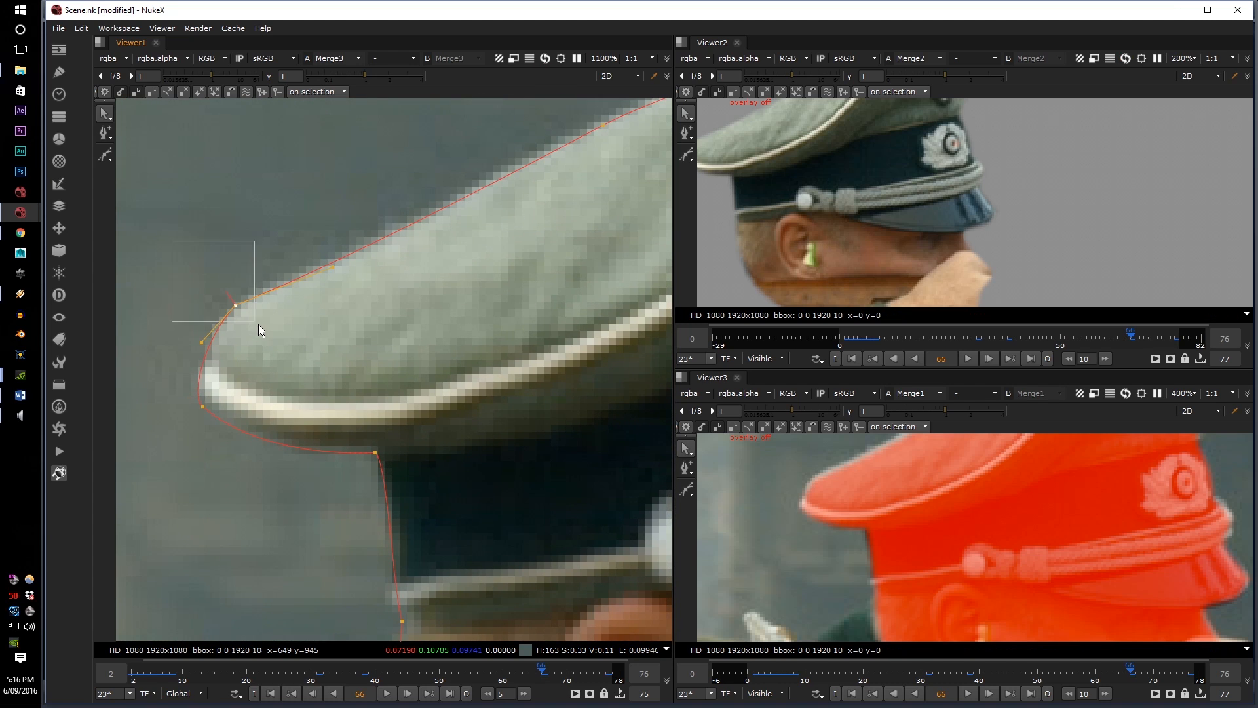
# Raise the mid-crown point and reshape the handle at the crown's dip so the curve covers the cap's upper edge
pyautogui.moveTo(806, 456); pyautogui.dragTo(800, 531, button='middle')
pyautogui.scroll(-3, 413, 316)
pyautogui.moveTo(419, 319); pyautogui.dragTo(271, 418, button='middle')
pyautogui.keyDown('shift'); pyautogui.moveTo(291, 233); pyautogui.dragTo(391, 342); pyautogui.keyUp('shift')
pyautogui.click(510, 349)
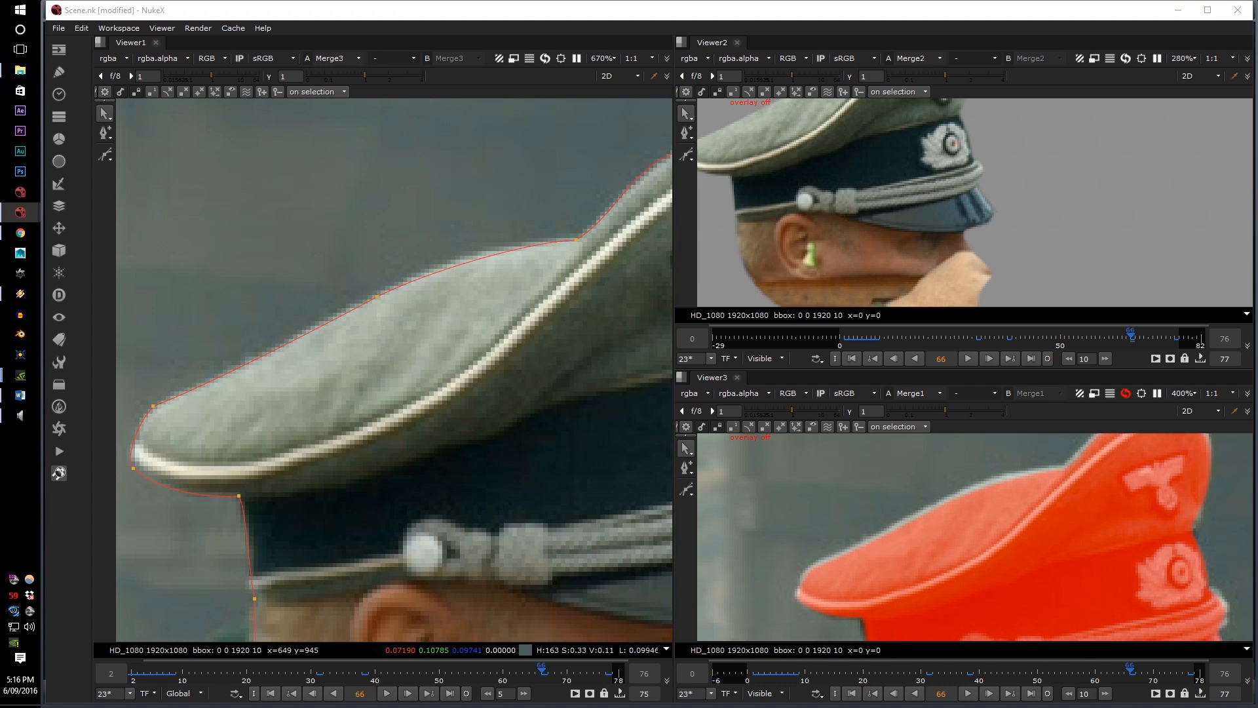
pyautogui.click(585, 238)
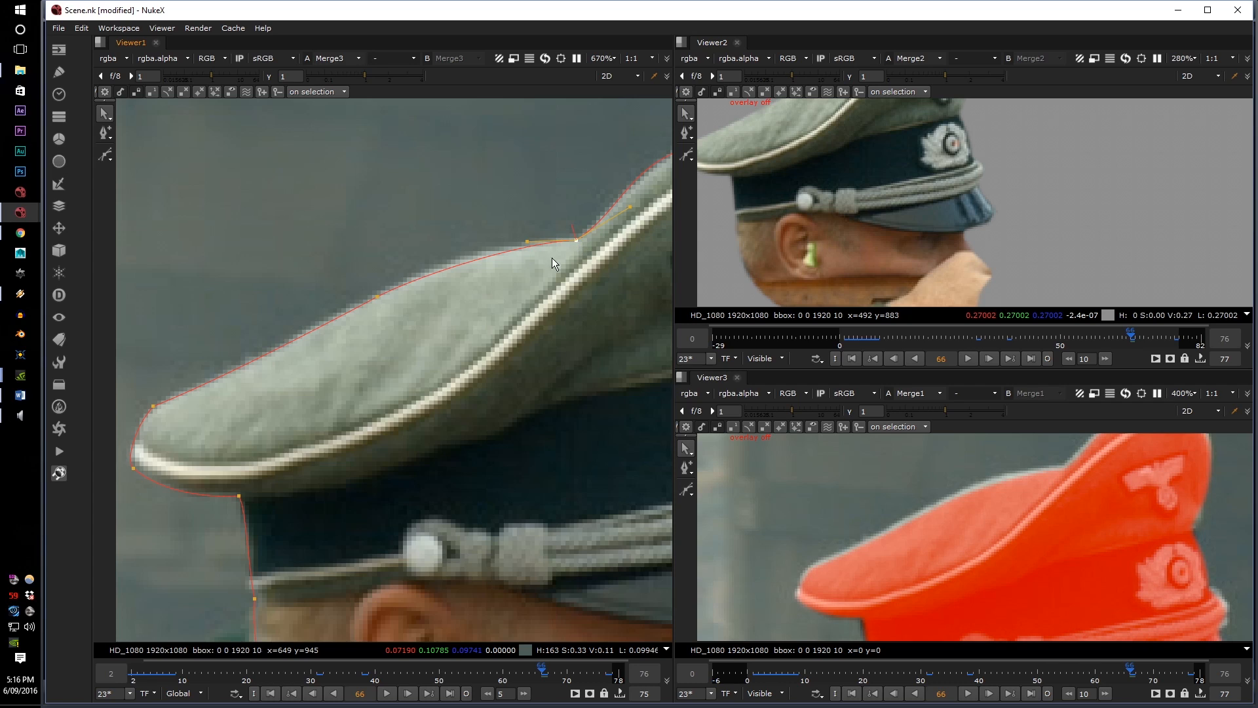
pyautogui.moveTo(377, 301); pyautogui.dragTo(376, 296)
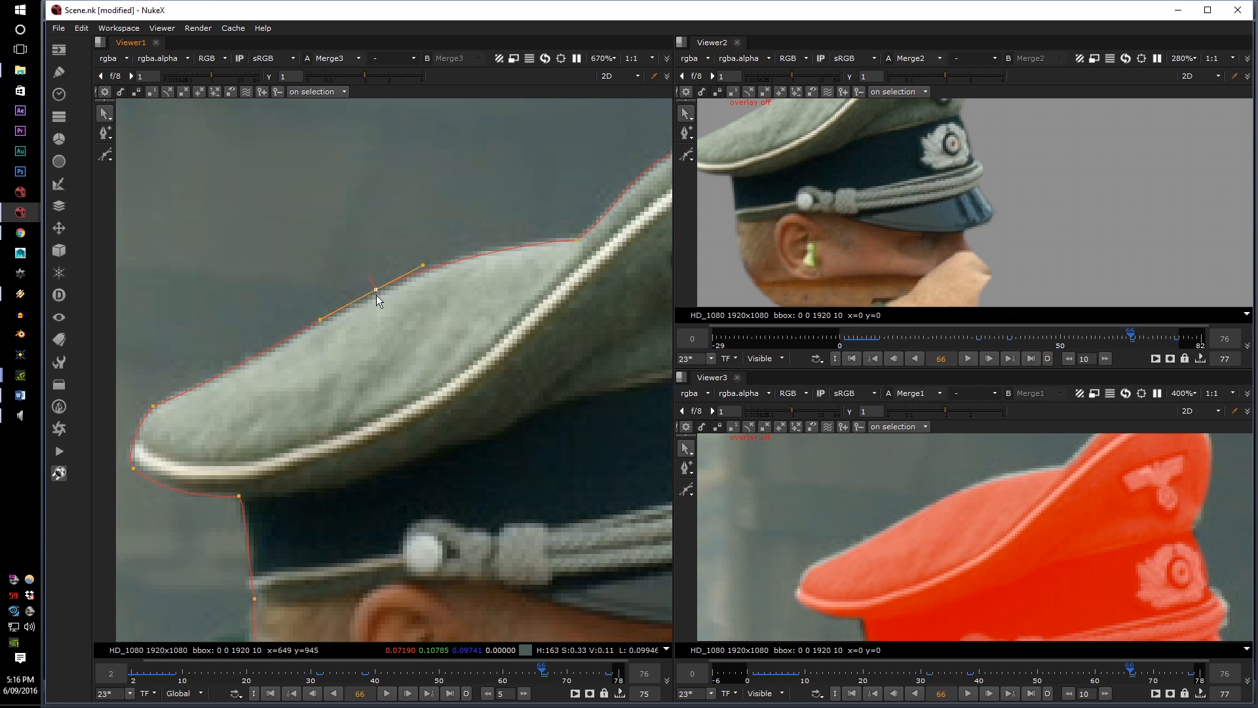
pyautogui.moveTo(579, 239); pyautogui.dragTo(516, 236)
# Examine the crown's edge at close range in the grey-background cutout and the red overlay on frame 66
pyautogui.moveTo(871, 152); pyautogui.dragTo(899, 242, button='middle')
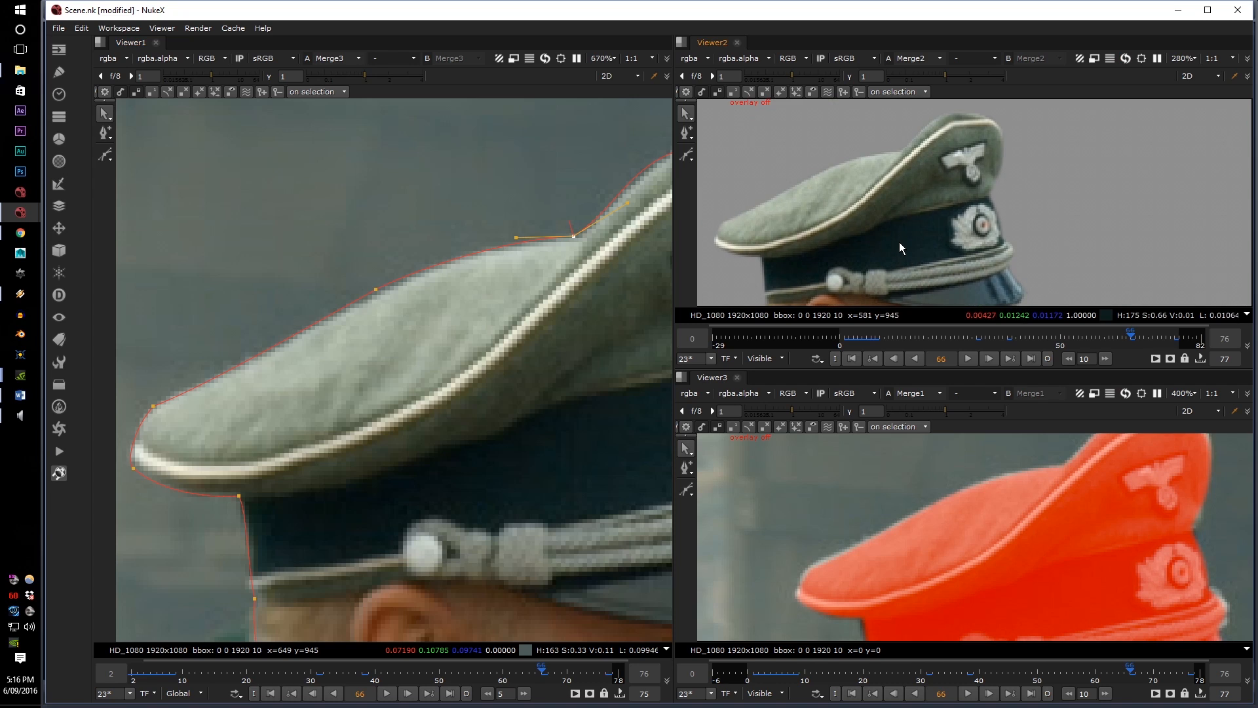
pyautogui.moveTo(852, 183); pyautogui.dragTo(915, 207, button='middle')
pyautogui.scroll(2, 914, 206)
pyautogui.scroll(2, 915, 207)
pyautogui.scroll(2, 890, 210)
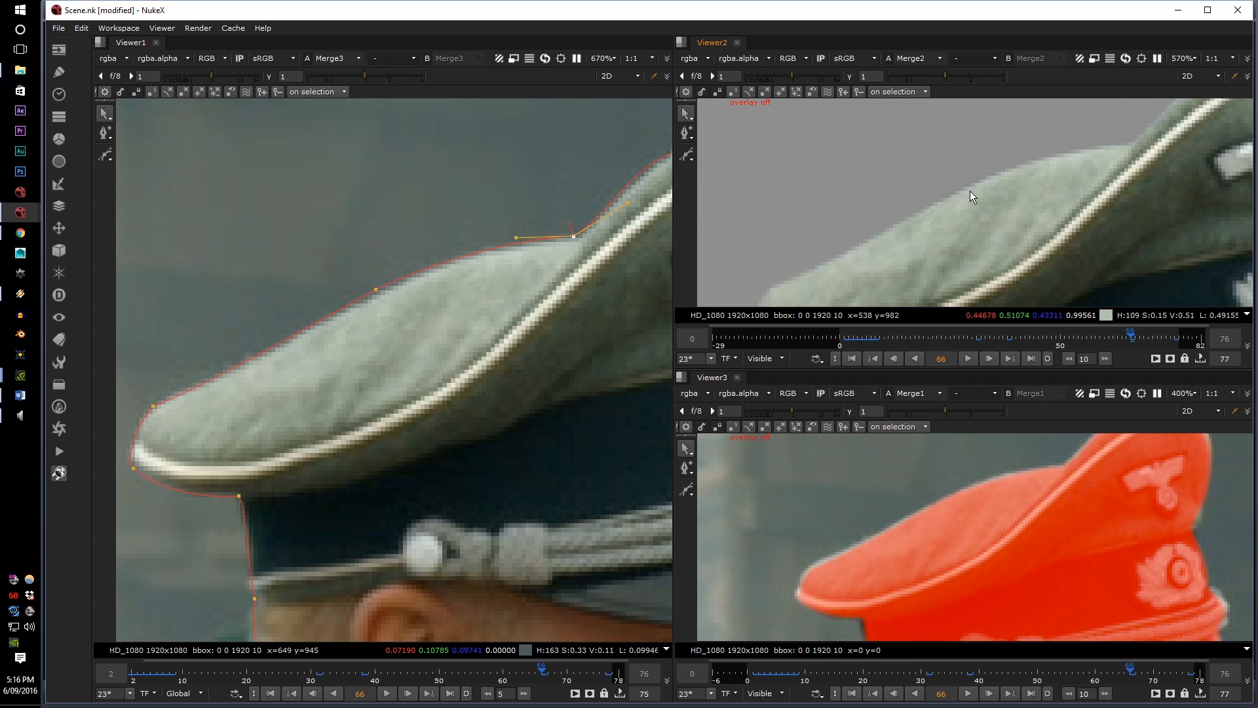
pyautogui.scroll(2, 970, 191)
pyautogui.scroll(2, 1026, 528)
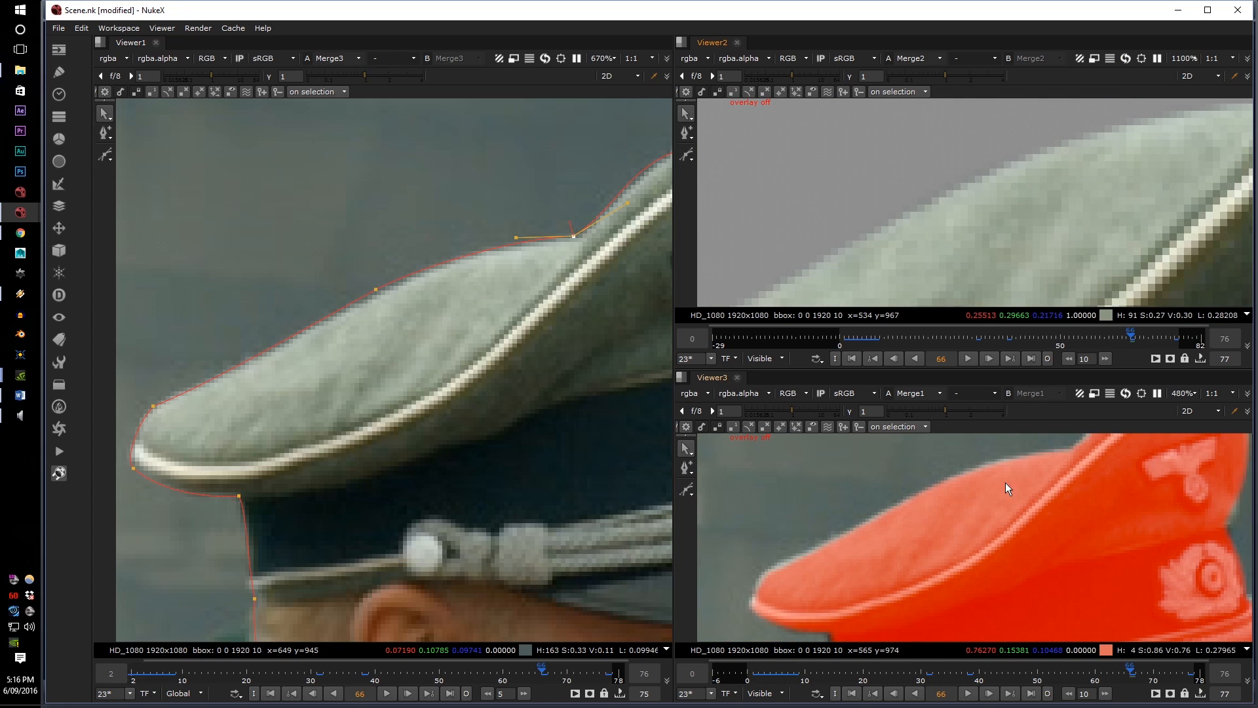
pyautogui.scroll(2, 954, 478)
pyautogui.scroll(-3, 953, 481)
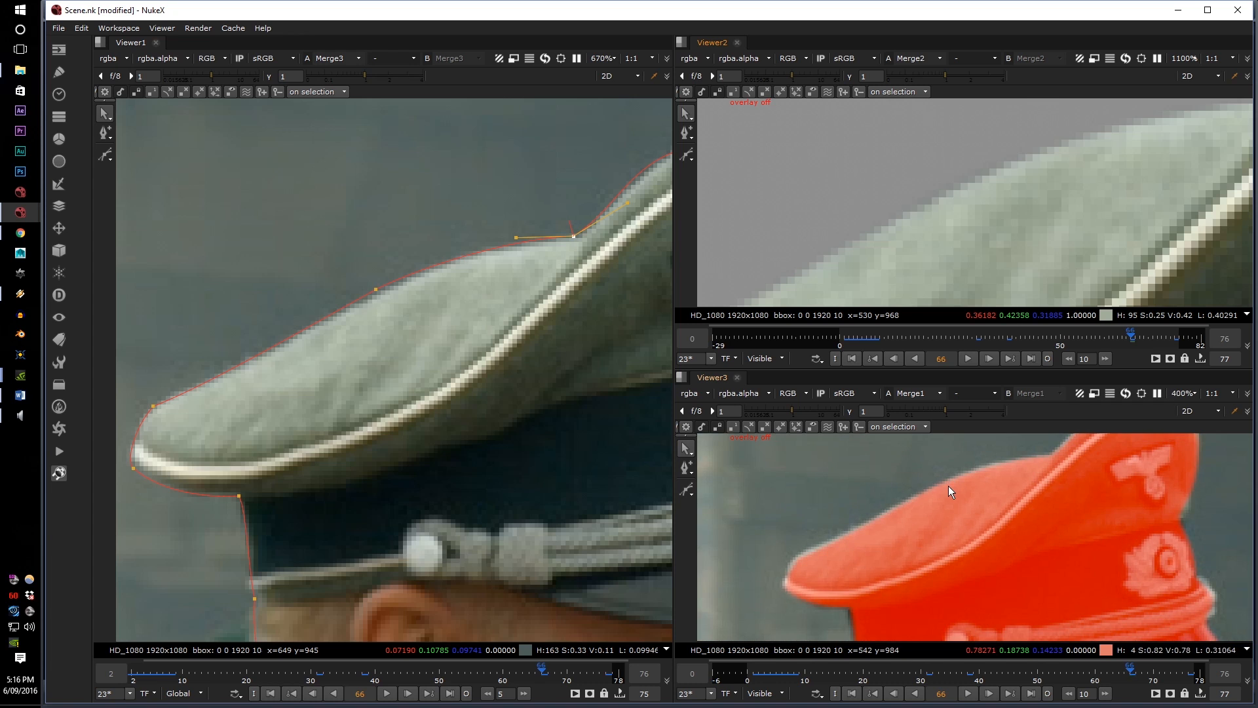
# Refine the points at the cap's rear tip and compare the crown with the red overlay
pyautogui.moveTo(137, 420); pyautogui.dragTo(196, 414, button='middle')
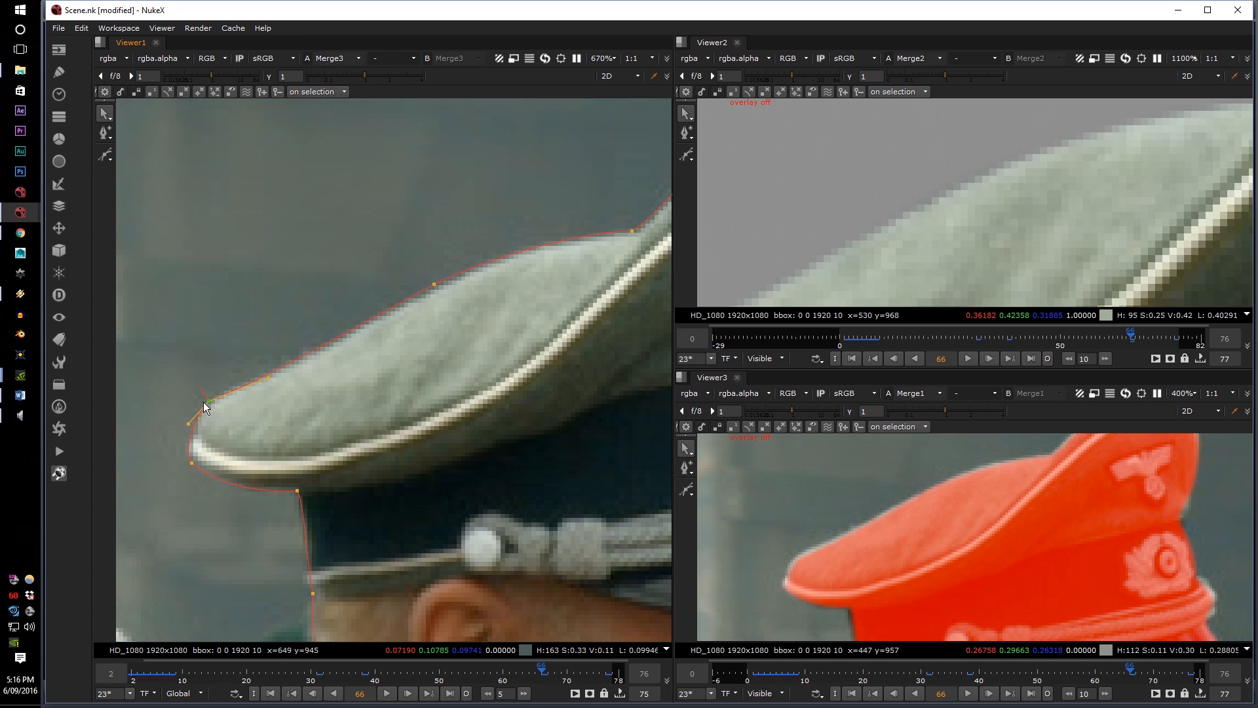
pyautogui.scroll(5, 396, 301)
pyautogui.scroll(-6, 431, 400)
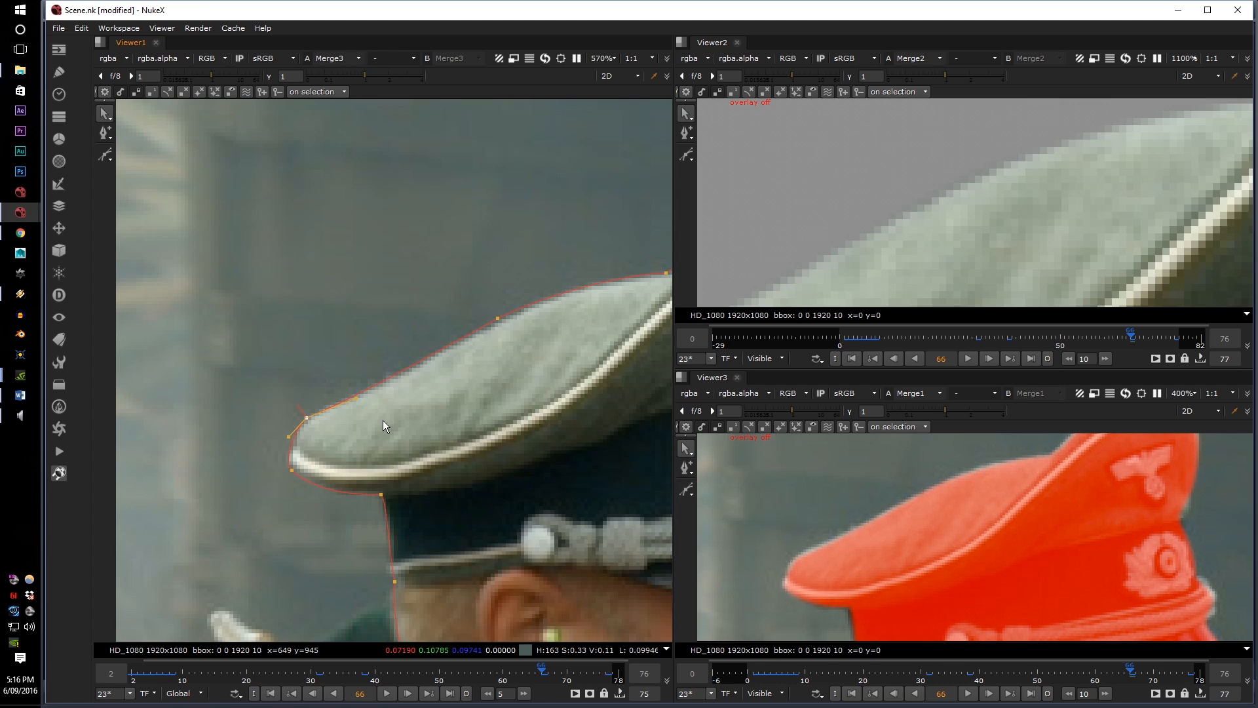
pyautogui.click(291, 469)
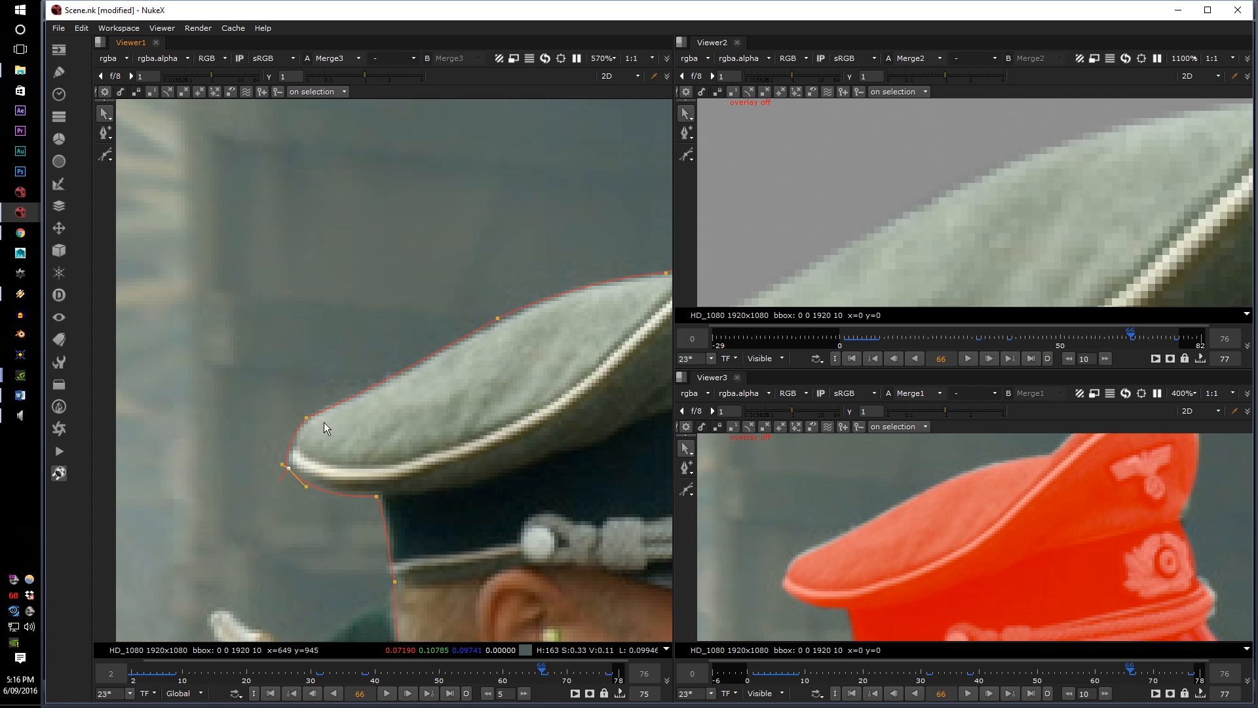
pyautogui.moveTo(893, 472); pyautogui.dragTo(756, 529, button='middle')
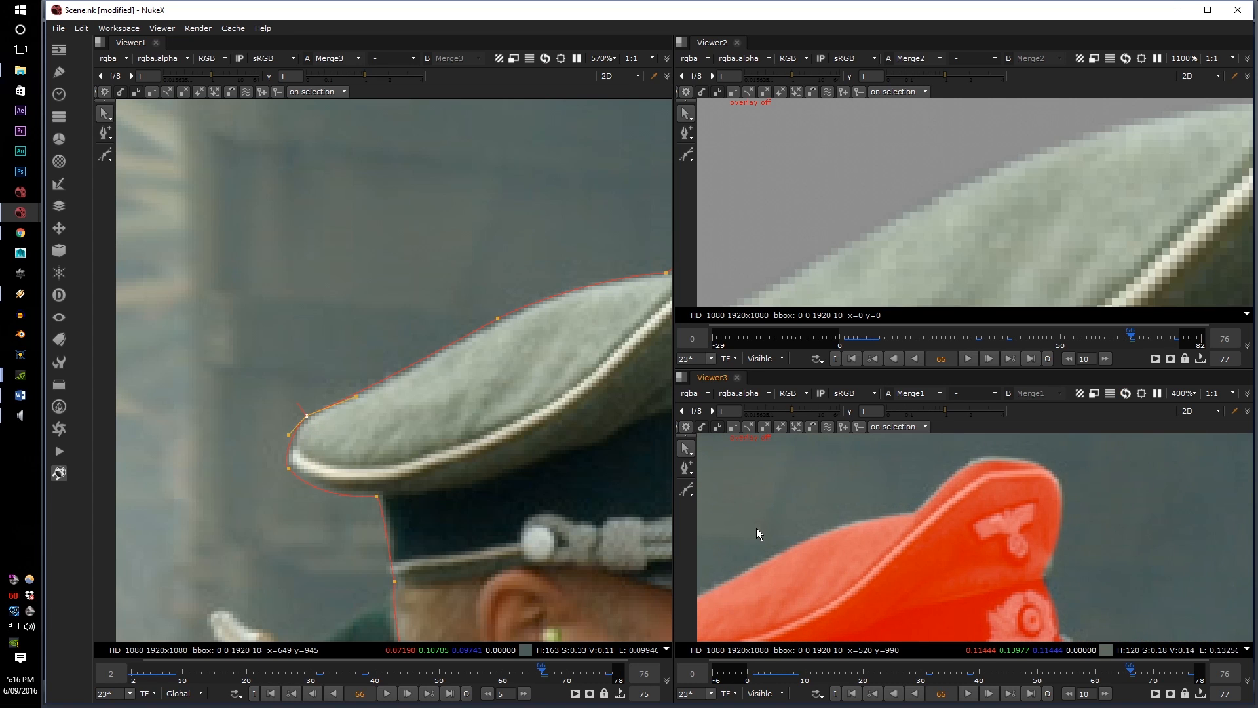
# Refine the curve's points around the cap's raised front crown and where the crown meets the band on frame 66
pyautogui.moveTo(593, 410); pyautogui.dragTo(162, 508, button='middle')
pyautogui.scroll(2, 886, 548)
pyautogui.moveTo(416, 388); pyautogui.dragTo(397, 447, button='middle')
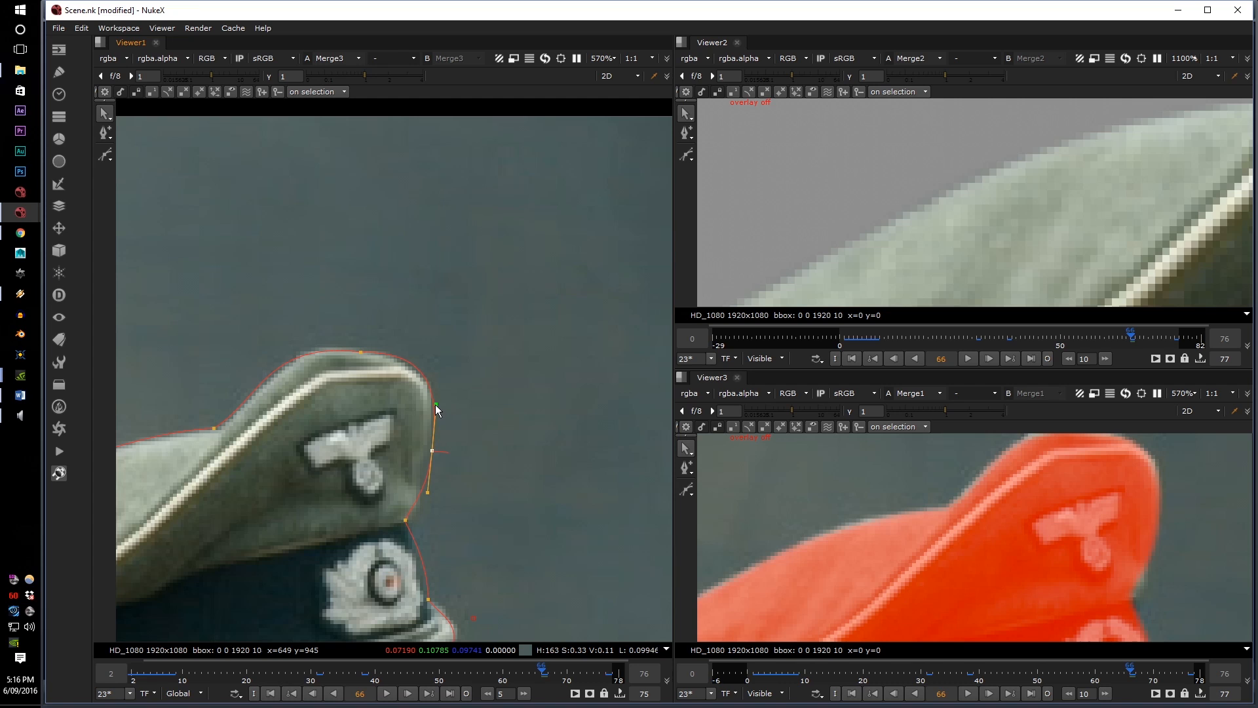
pyautogui.click(362, 352)
pyautogui.moveTo(1012, 490); pyautogui.dragTo(1106, 476, button='middle')
pyautogui.scroll(2, 349, 509)
pyautogui.click(419, 474)
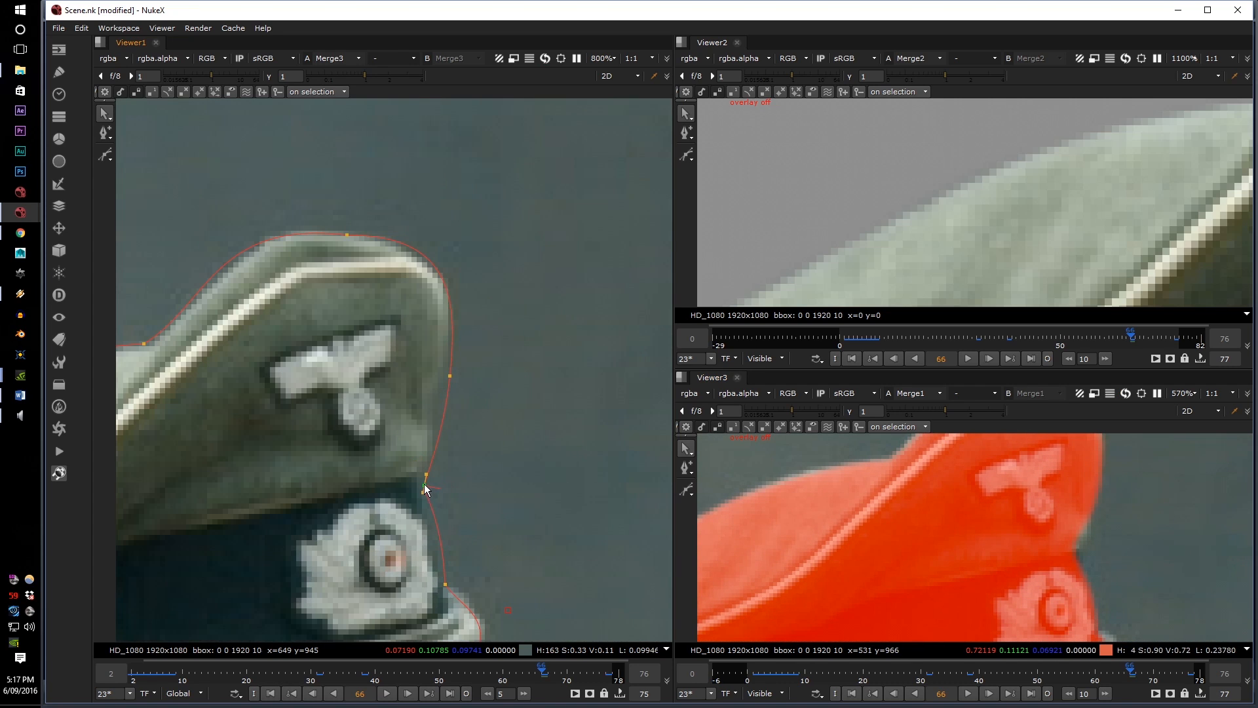
# Fit the curve to the visor's lower corner and the brow beneath it, using the cutout and red overlay as guides
pyautogui.moveTo(938, 570); pyautogui.dragTo(846, 459, button='middle')
pyautogui.scroll(-5, 1026, 267)
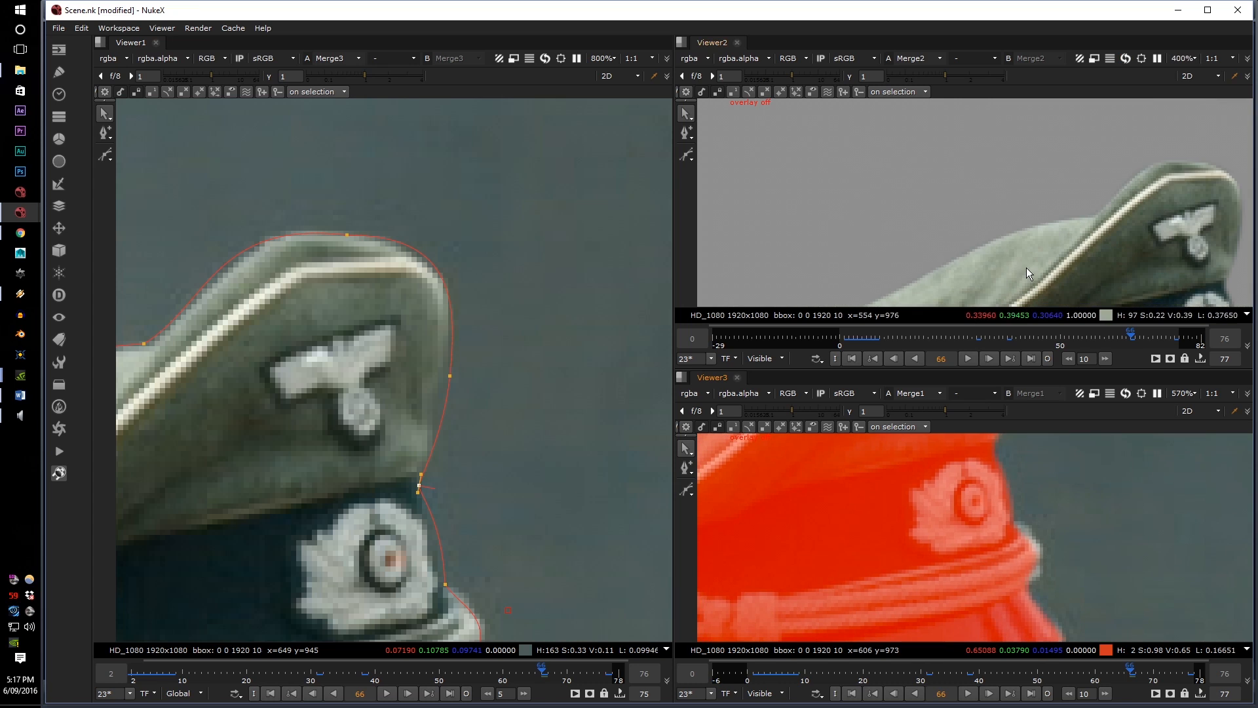
pyautogui.scroll(-4, 937, 194)
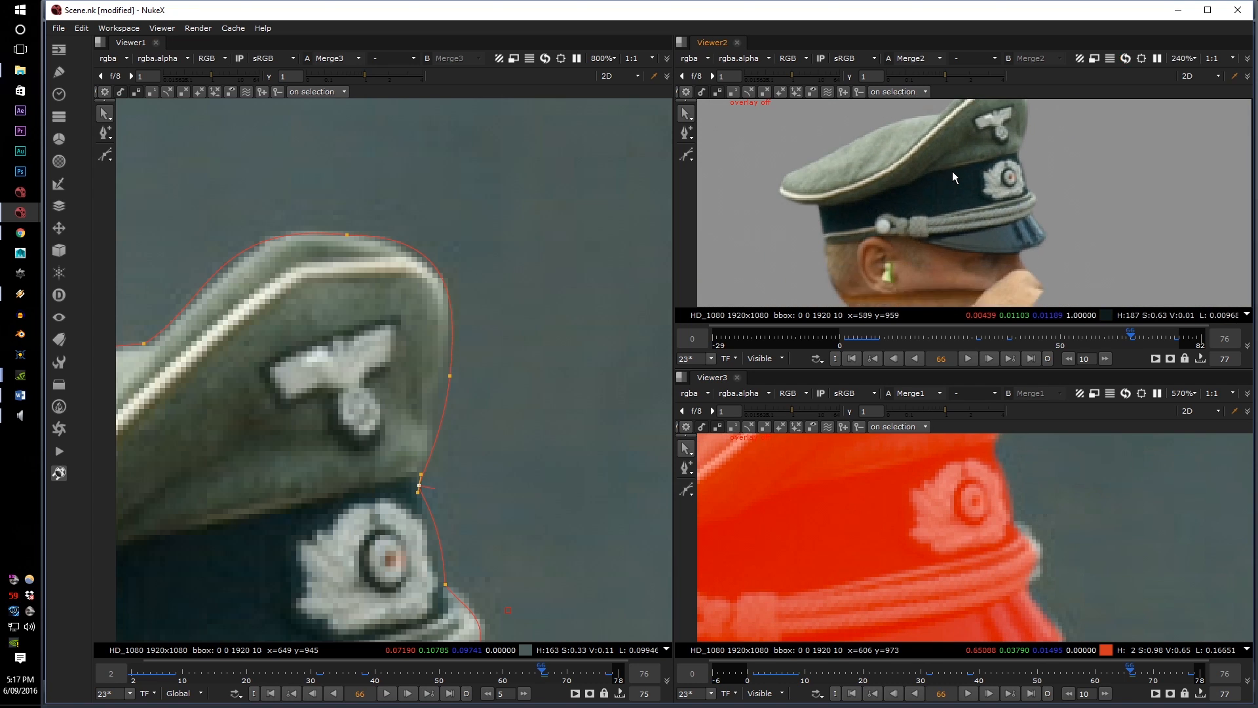
pyautogui.scroll(3, 957, 173)
pyautogui.moveTo(974, 183); pyautogui.dragTo(941, 127, button='middle')
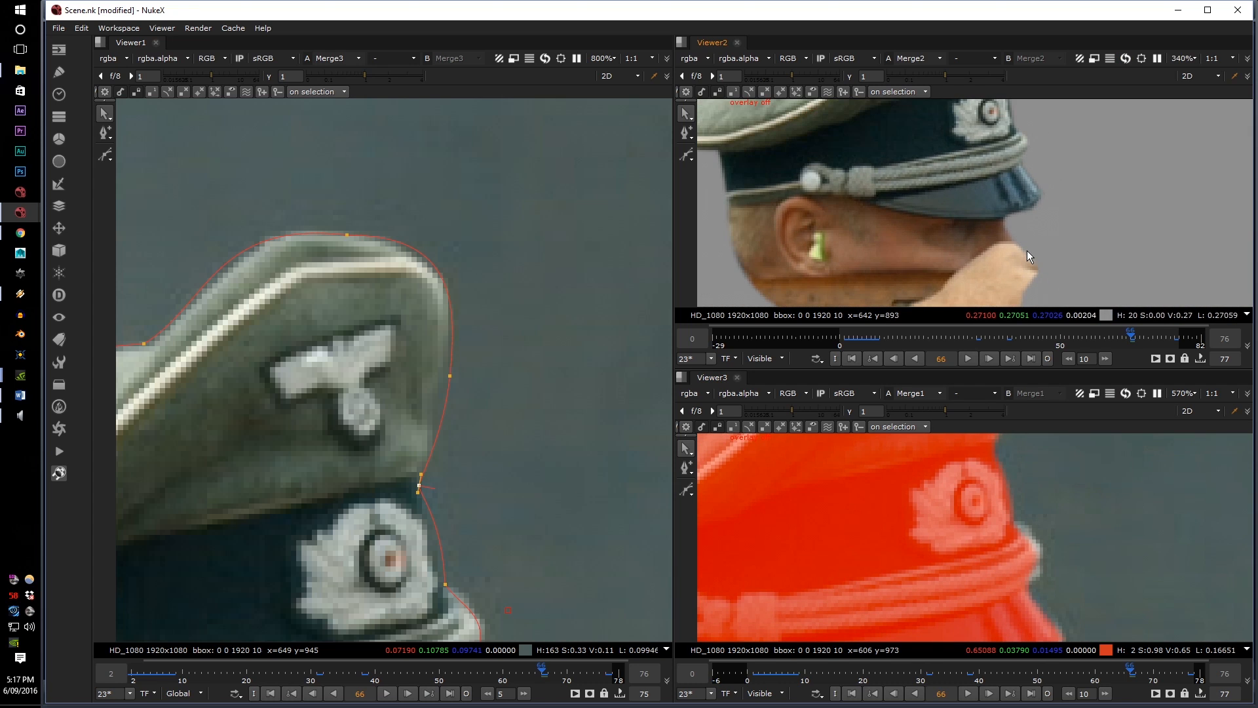
pyautogui.scroll(-5, 1018, 555)
pyautogui.scroll(4, 1025, 544)
pyautogui.moveTo(357, 623); pyautogui.dragTo(427, 450, button='middle')
pyautogui.scroll(6, 998, 573)
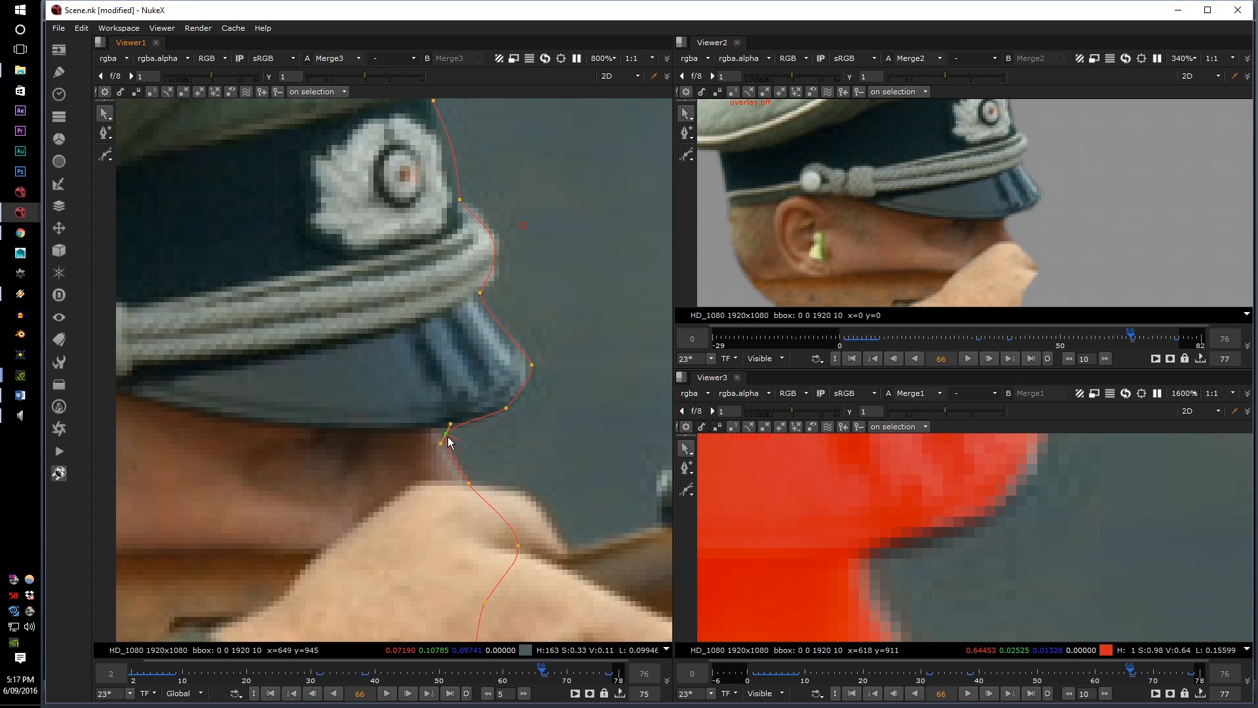
pyautogui.moveTo(508, 409); pyautogui.dragTo(514, 409)
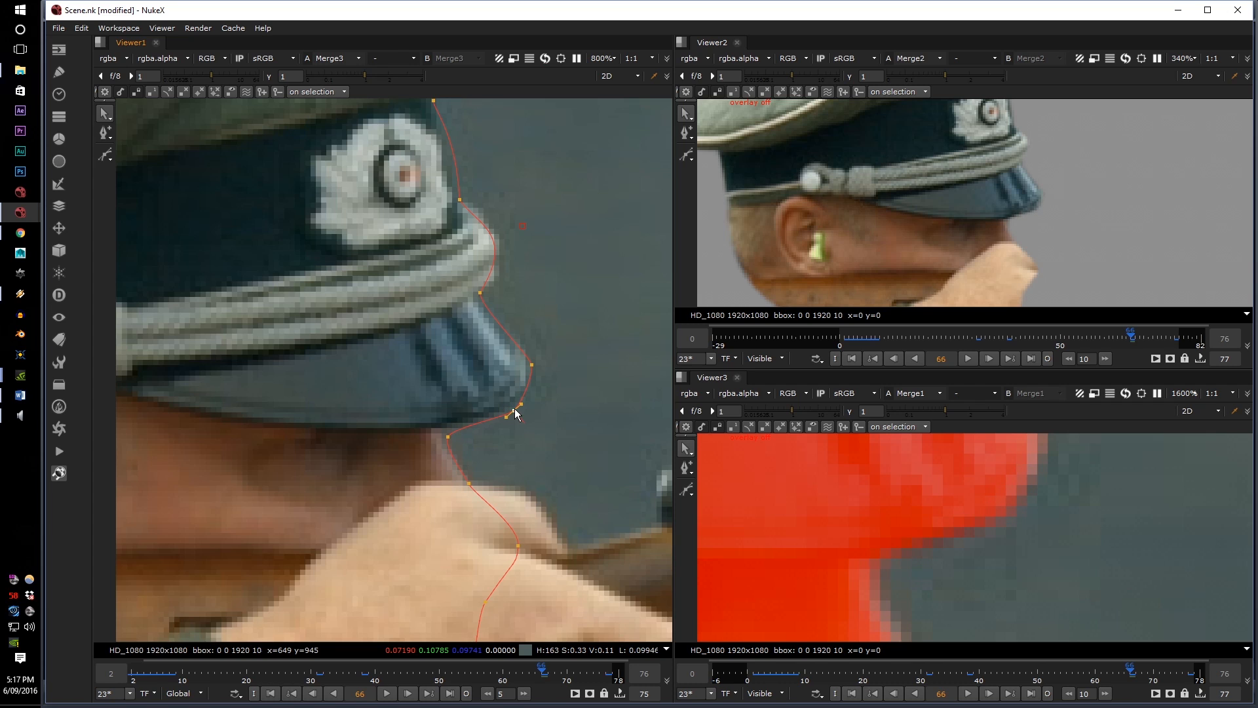
pyautogui.scroll(8, 1078, 178)
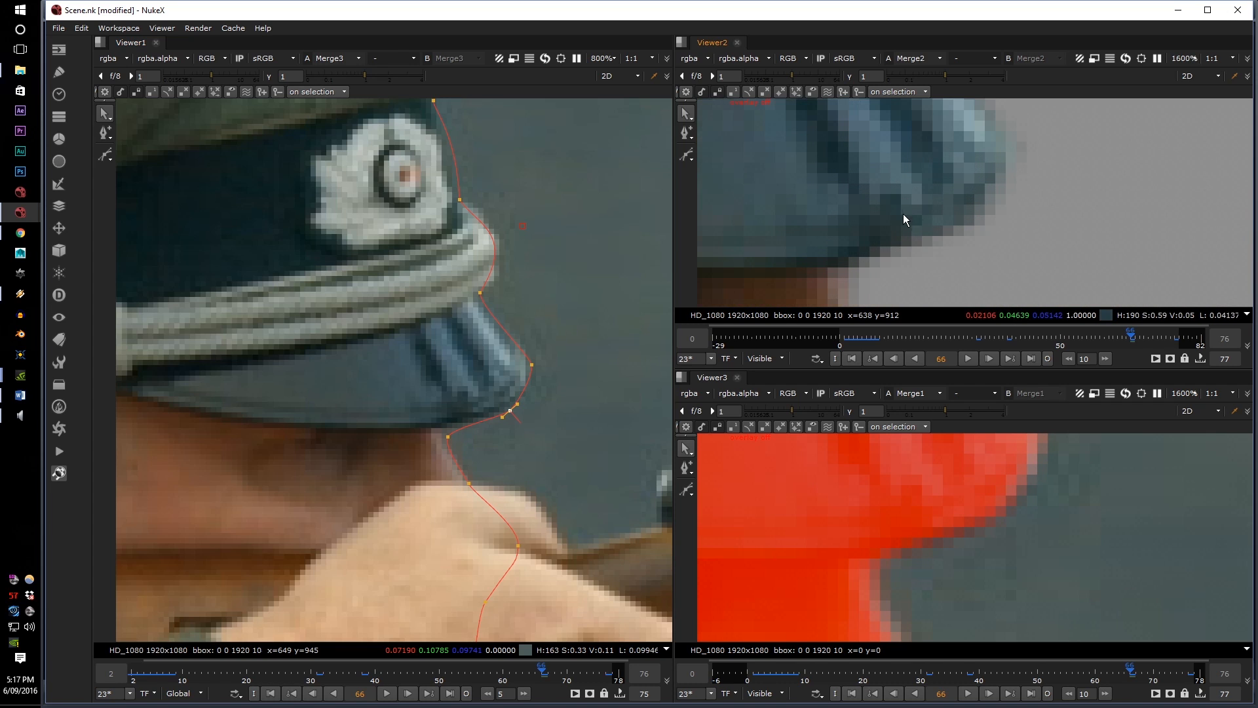
# Nudge the points at the visor's front tip and just below the cap cord at close range
pyautogui.scroll(5, 449, 407)
pyautogui.moveTo(630, 361); pyautogui.dragTo(485, 415, button='middle')
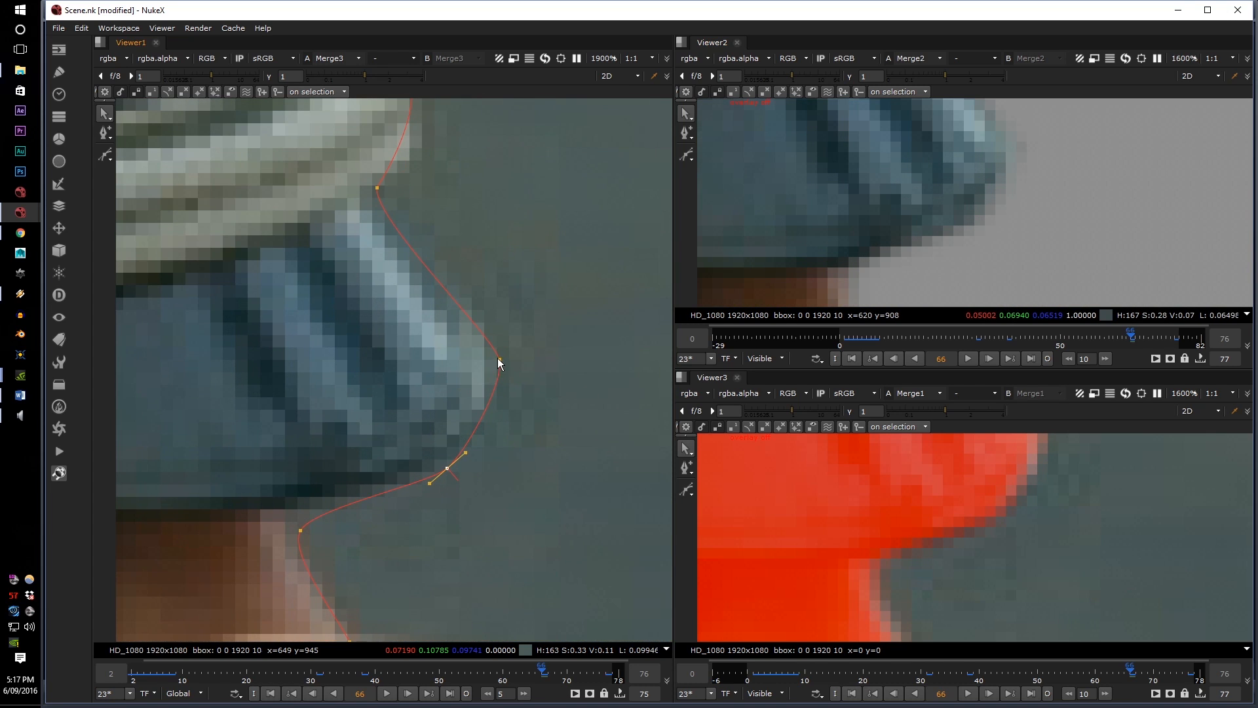
pyautogui.click(502, 358)
pyautogui.scroll(-5, 942, 238)
pyautogui.scroll(3, 943, 237)
pyautogui.scroll(2, 943, 237)
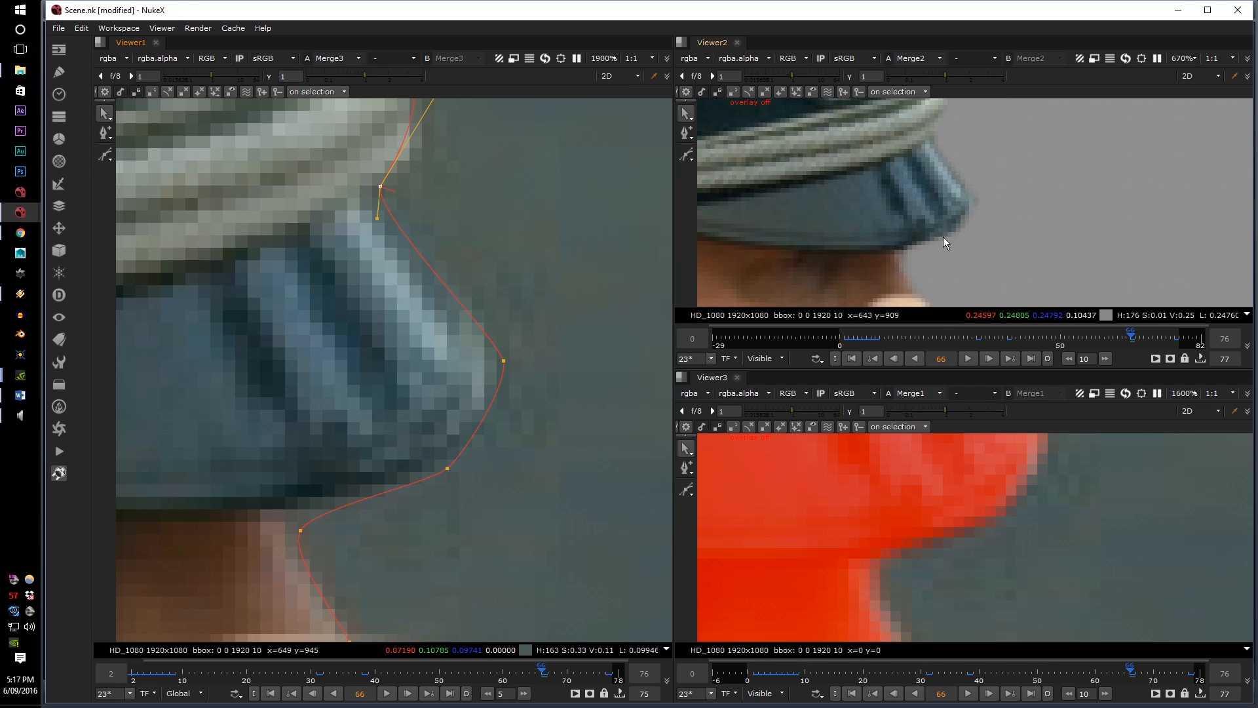
# Move the point at the rear base of the cap band outward so the curve covers the edge above the nape
pyautogui.scroll(-4, 943, 237)
pyautogui.scroll(-5, 438, 312)
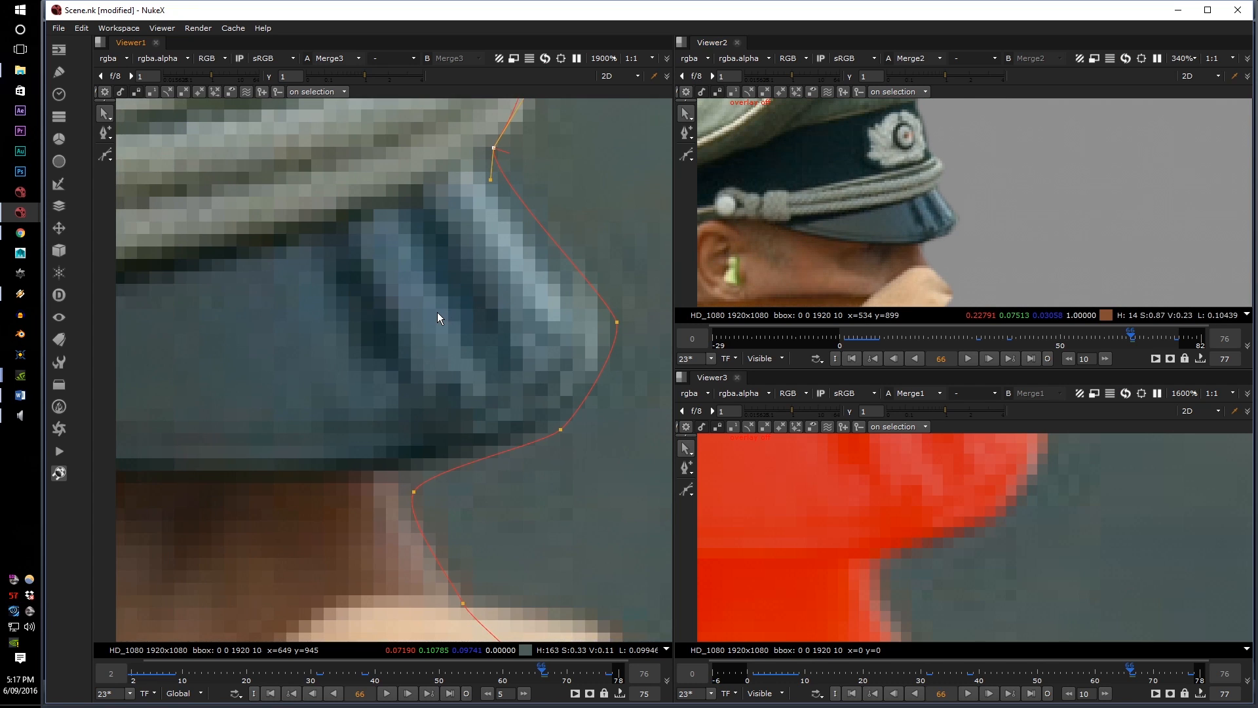
pyautogui.scroll(-5, 864, 483)
pyautogui.scroll(-6, 863, 482)
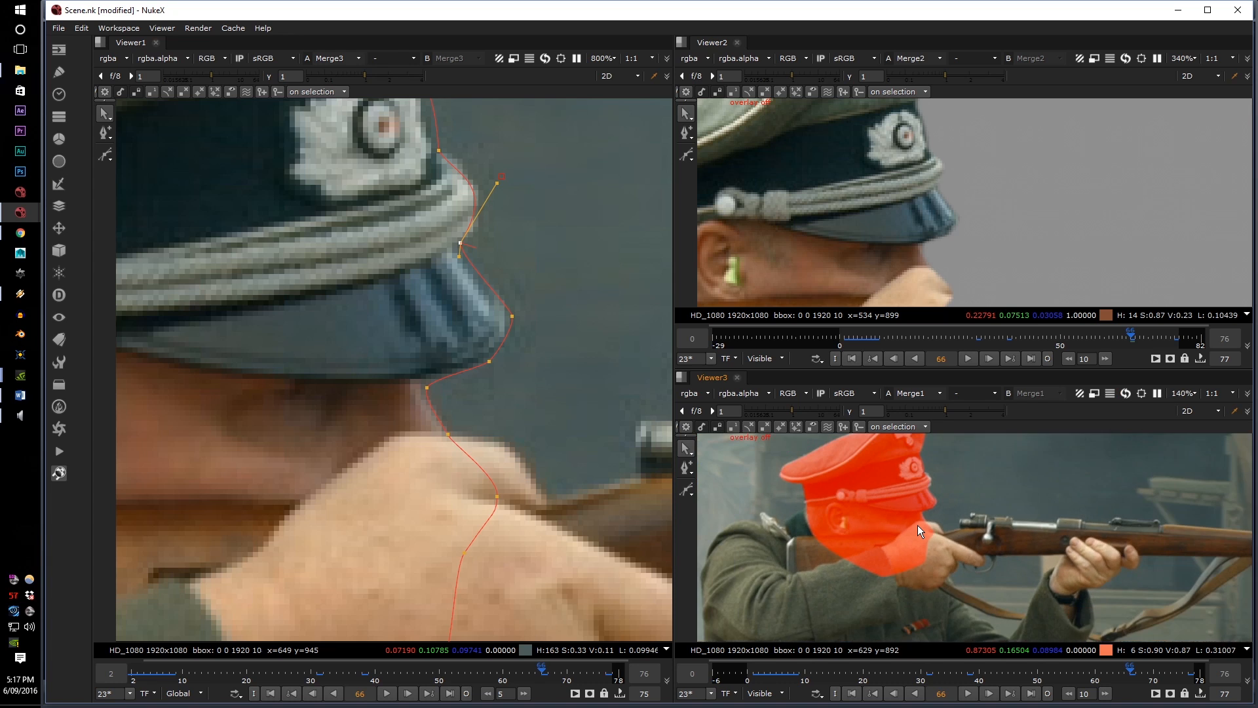
pyautogui.scroll(7, 750, 538)
pyautogui.scroll(-4, 340, 423)
pyautogui.scroll(5, 393, 389)
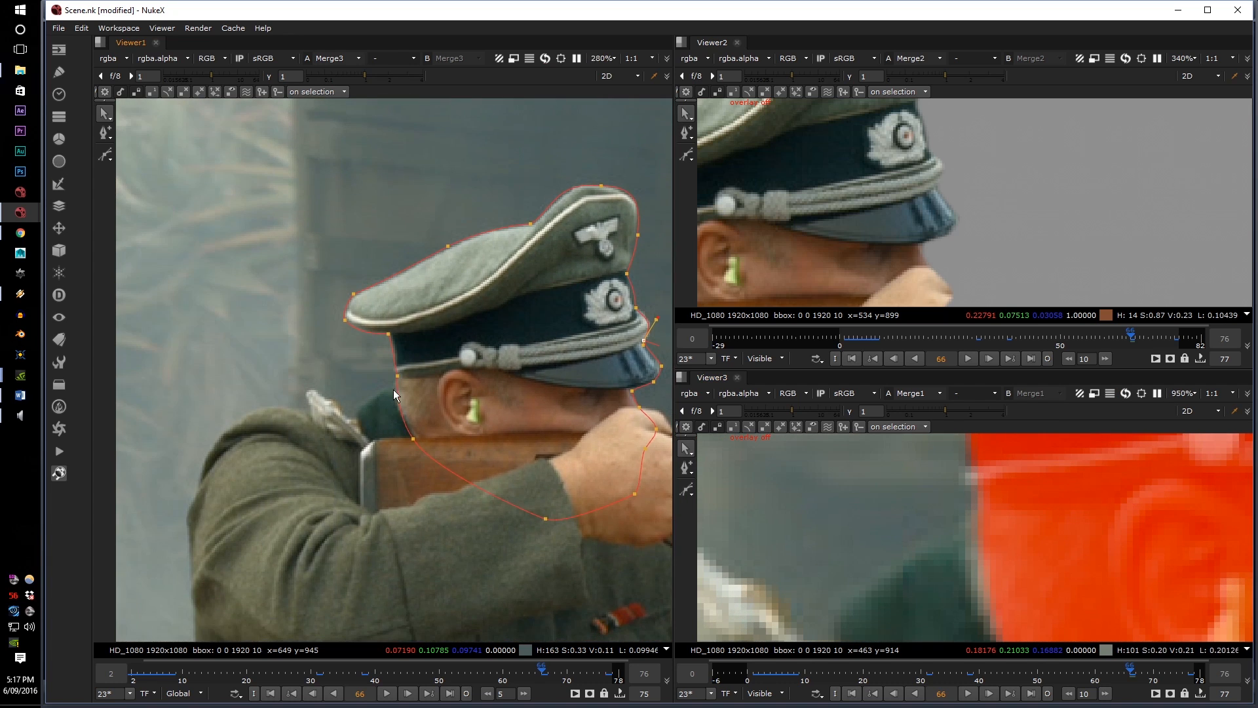
pyautogui.moveTo(389, 318); pyautogui.dragTo(384, 319)
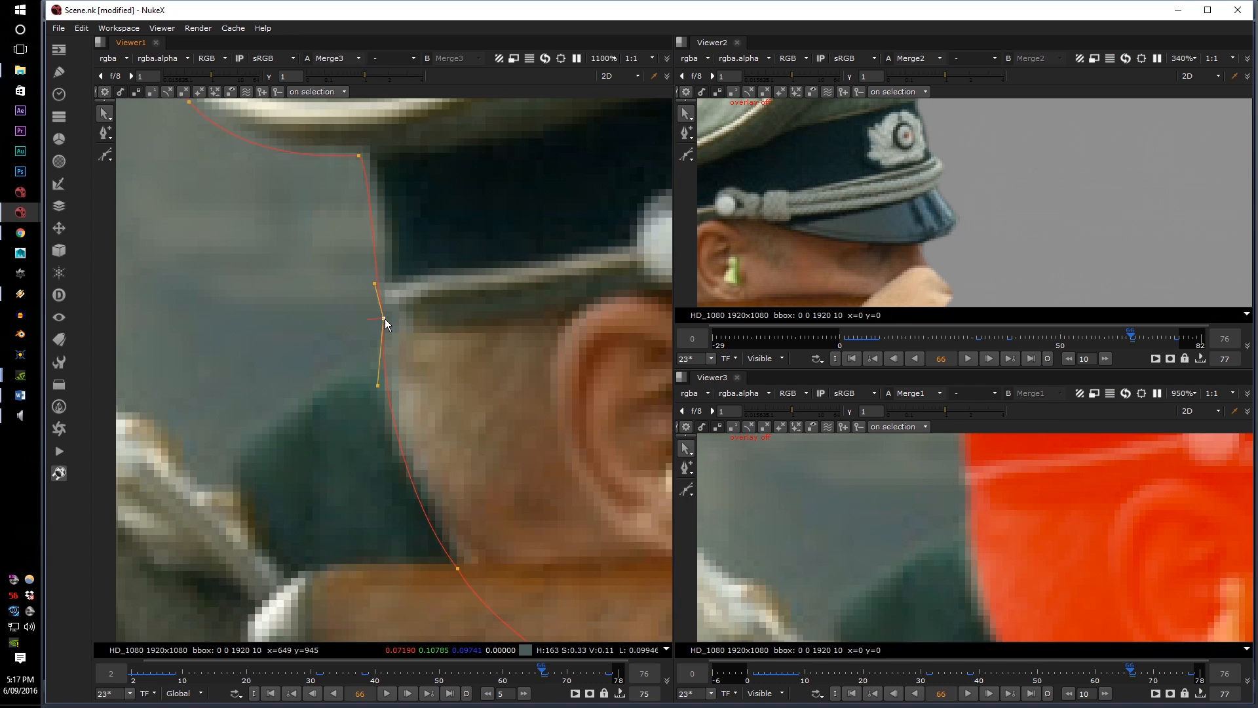
# Examine the band's rear edge and the cap's rear tip in the grey-background cutout and the red overlay
pyautogui.scroll(-3, 918, 171)
pyautogui.scroll(-3, 962, 536)
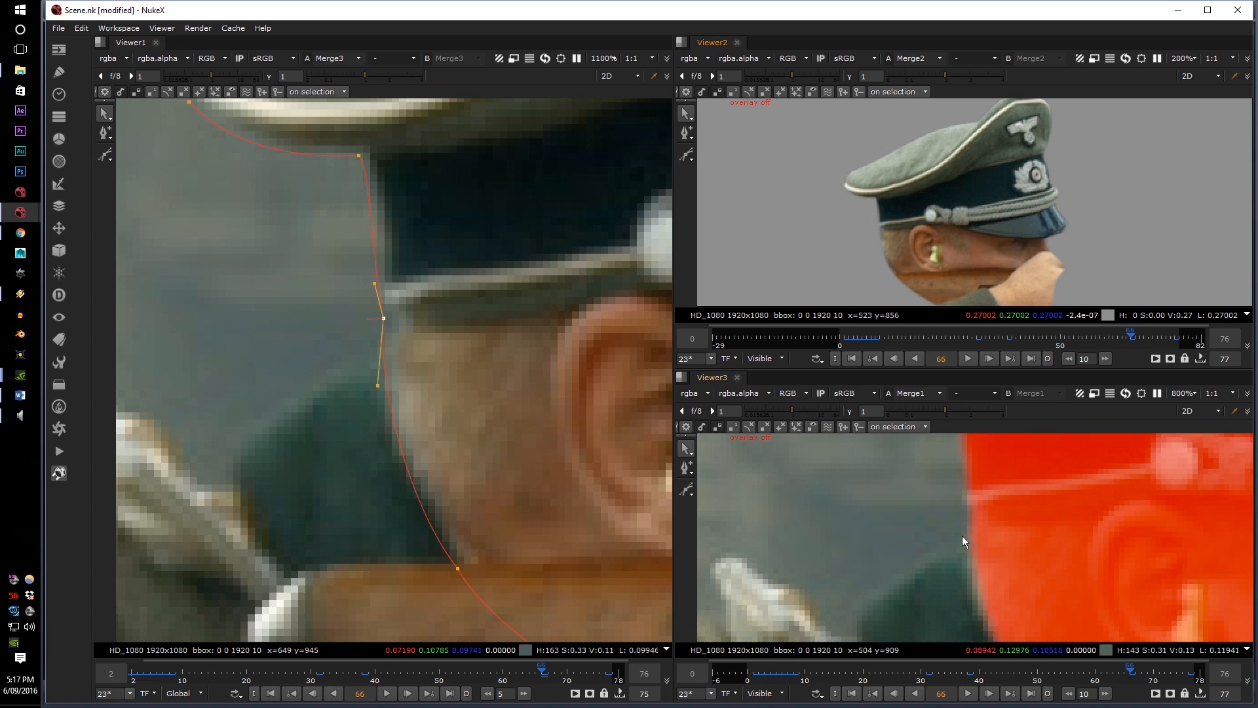
pyautogui.moveTo(967, 507); pyautogui.dragTo(937, 536, button='middle')
pyautogui.scroll(3, 935, 534)
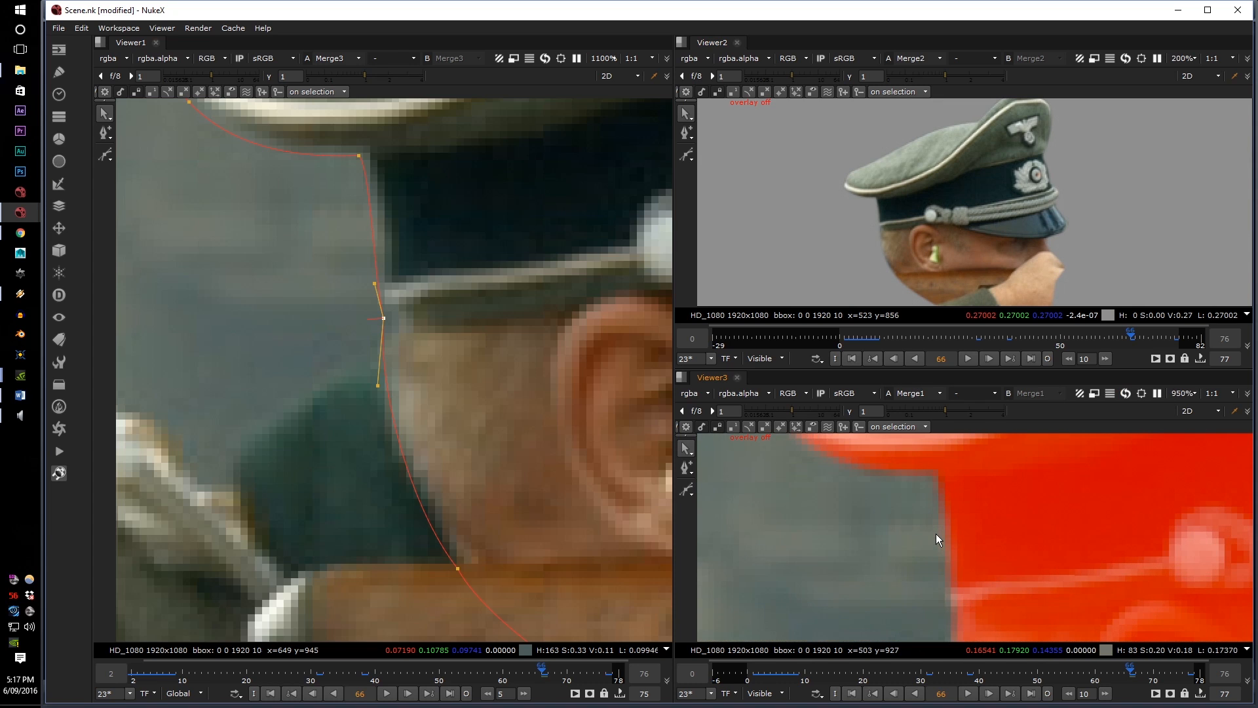
pyautogui.scroll(-4, 899, 547)
pyautogui.scroll(3, 877, 523)
pyautogui.scroll(-3, 401, 349)
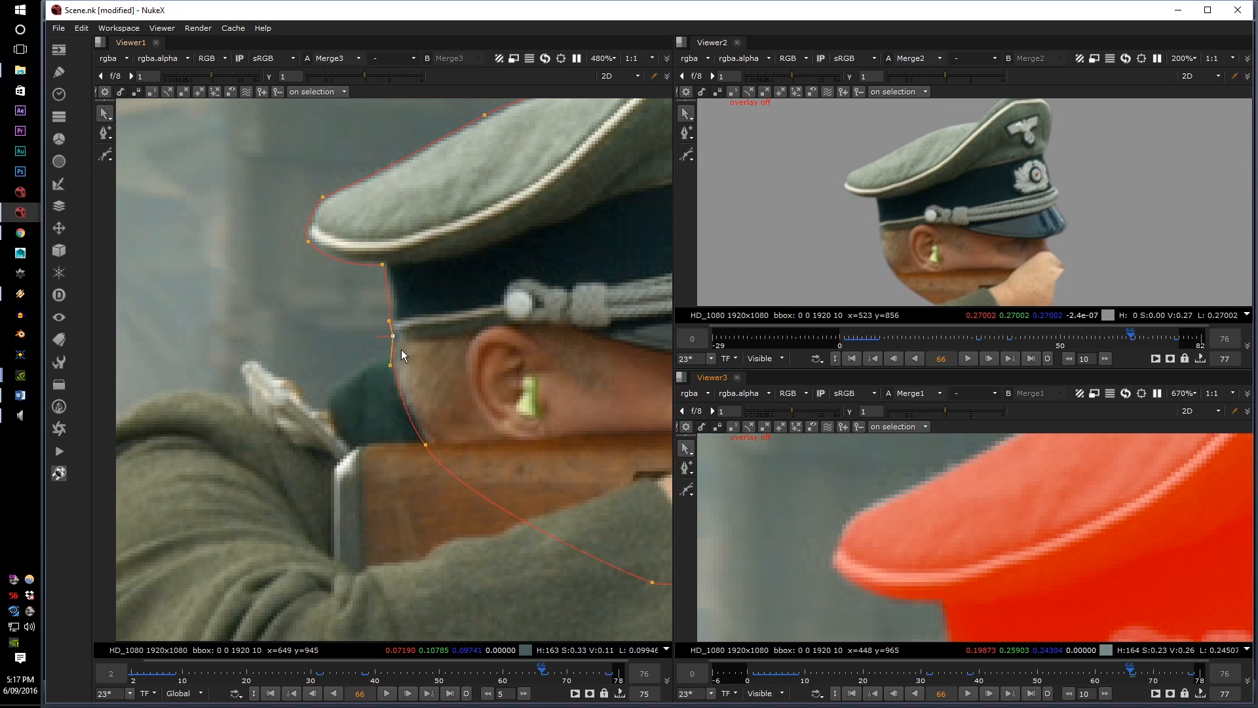
pyautogui.scroll(3, 407, 261)
pyautogui.scroll(4, 865, 194)
pyautogui.scroll(1, 863, 191)
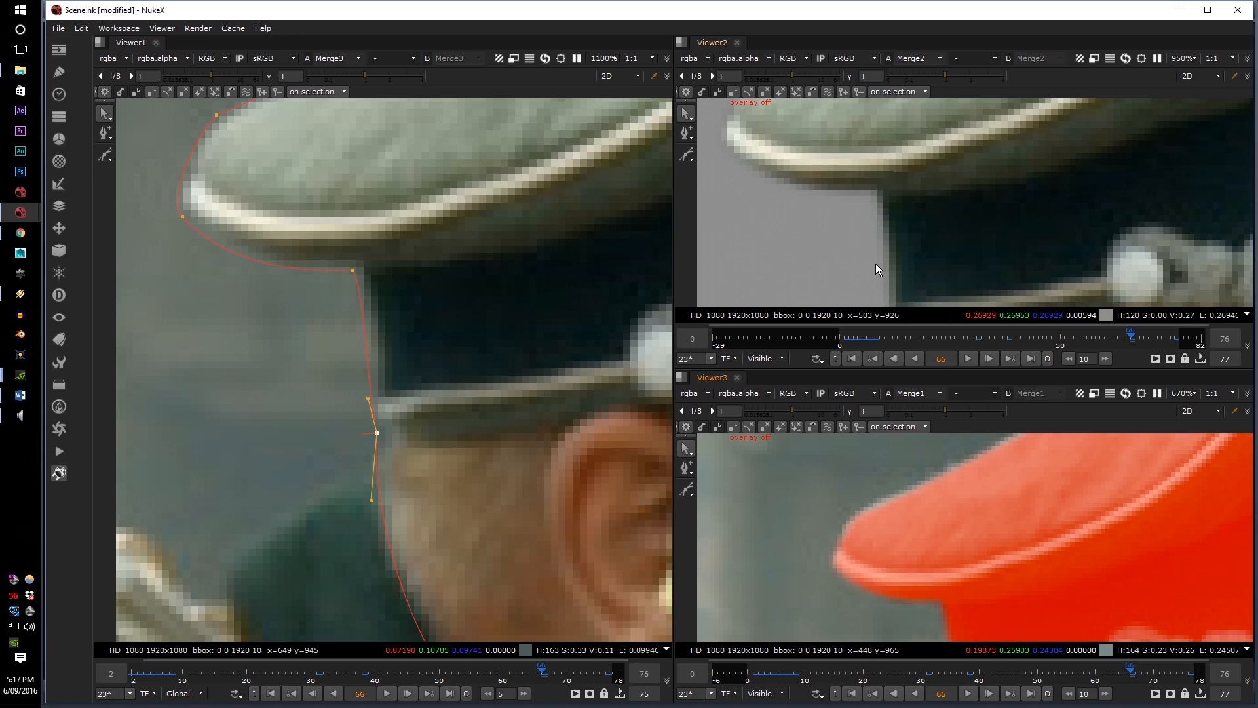
# Examine the nape and the corner beneath the cap's rear rim, and review the whole head matte on frame 66
pyautogui.moveTo(875, 264); pyautogui.dragTo(847, 109, button='middle')
pyautogui.moveTo(983, 615); pyautogui.dragTo(930, 414, button='middle')
pyautogui.scroll(4, 341, 278)
pyautogui.moveTo(382, 292); pyautogui.dragTo(431, 342, button='middle')
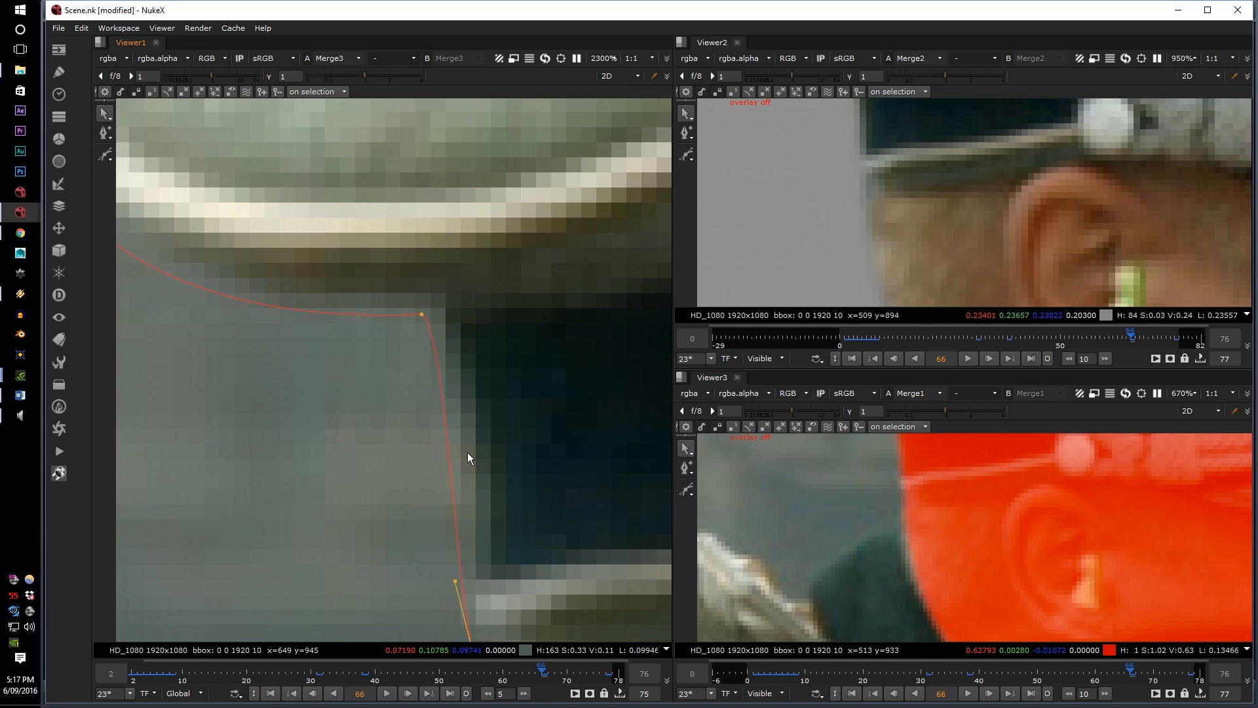
pyautogui.scroll(-6, 399, 334)
pyautogui.scroll(-8, 958, 215)
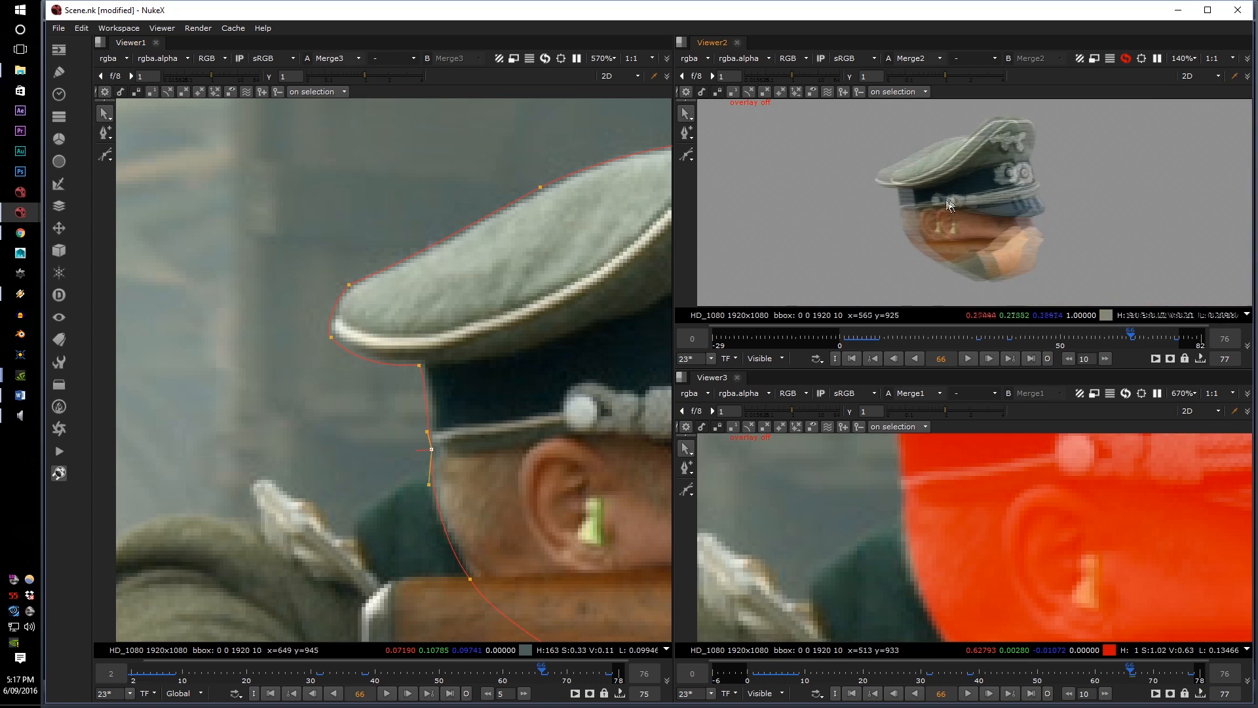
pyautogui.scroll(-4, 1069, 514)
pyautogui.moveTo(1066, 514); pyautogui.dragTo(876, 517, button='middle')
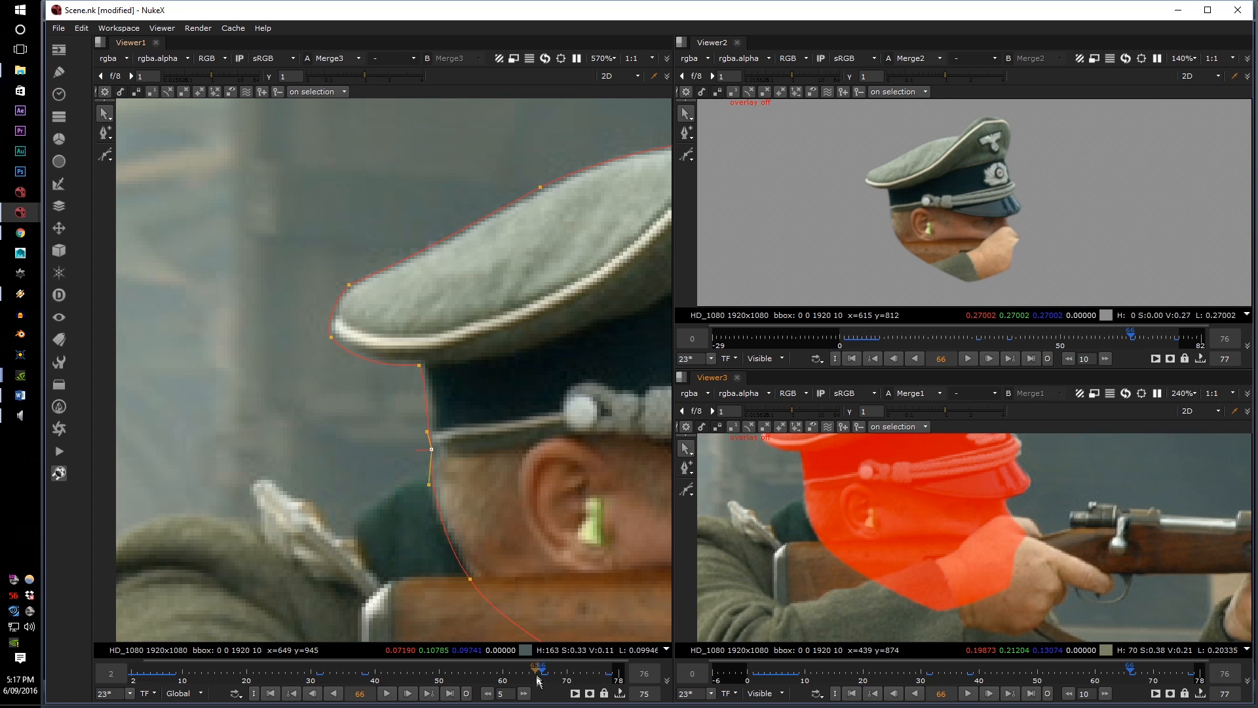
# Narrow the timeline to frames 65 to 77 and compare the shape on keyframes 66 and 76
pyautogui.scroll(5, 620, 683)
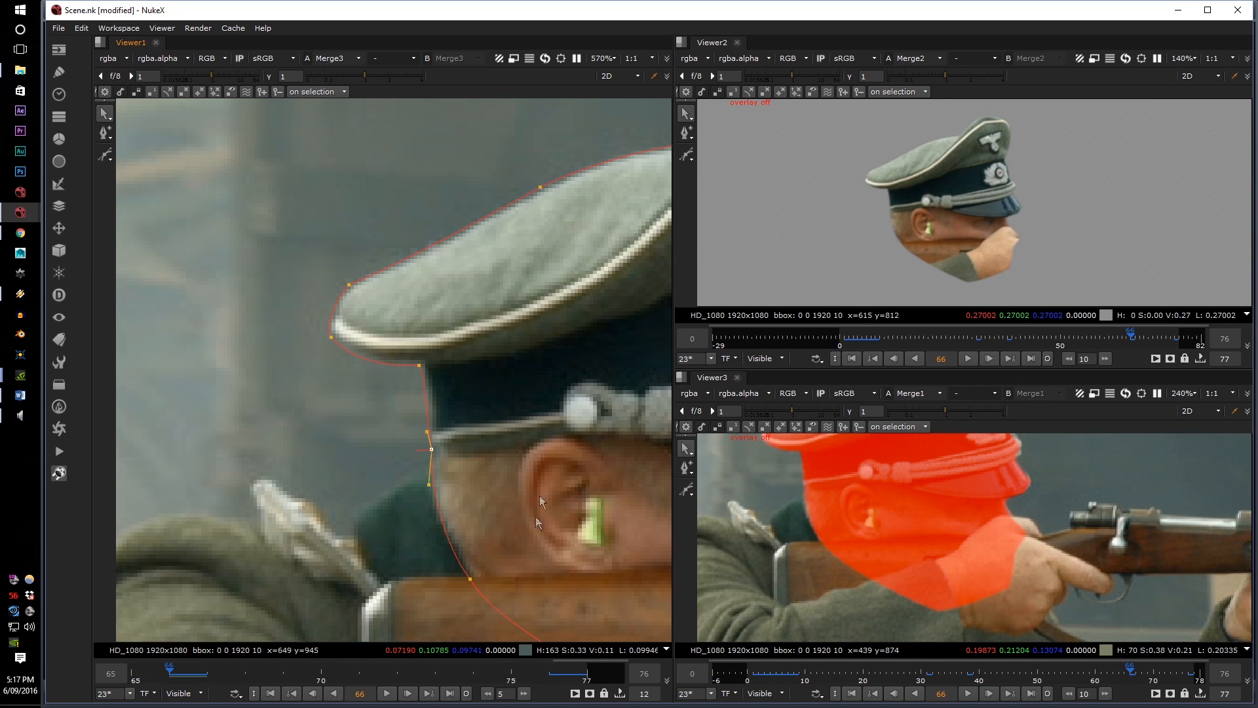
pyautogui.scroll(-3, 541, 502)
pyautogui.scroll(-4, 793, 479)
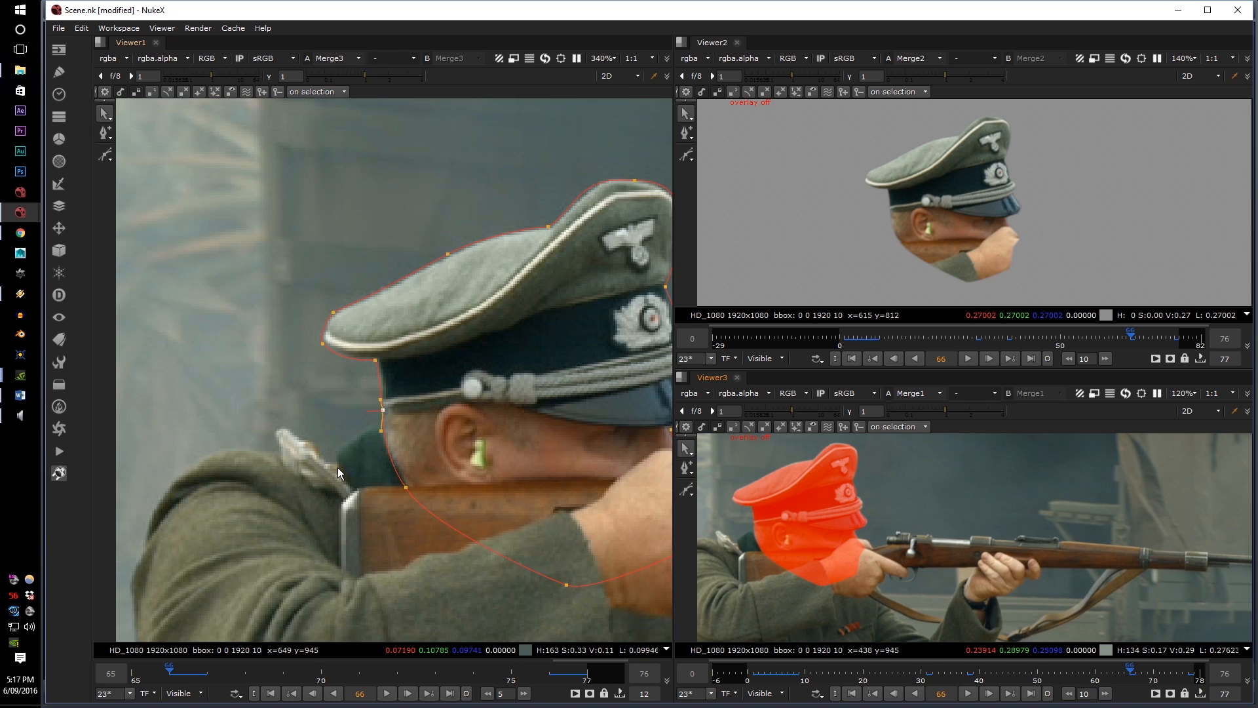
pyautogui.hotkey('ctrl', 'Right')
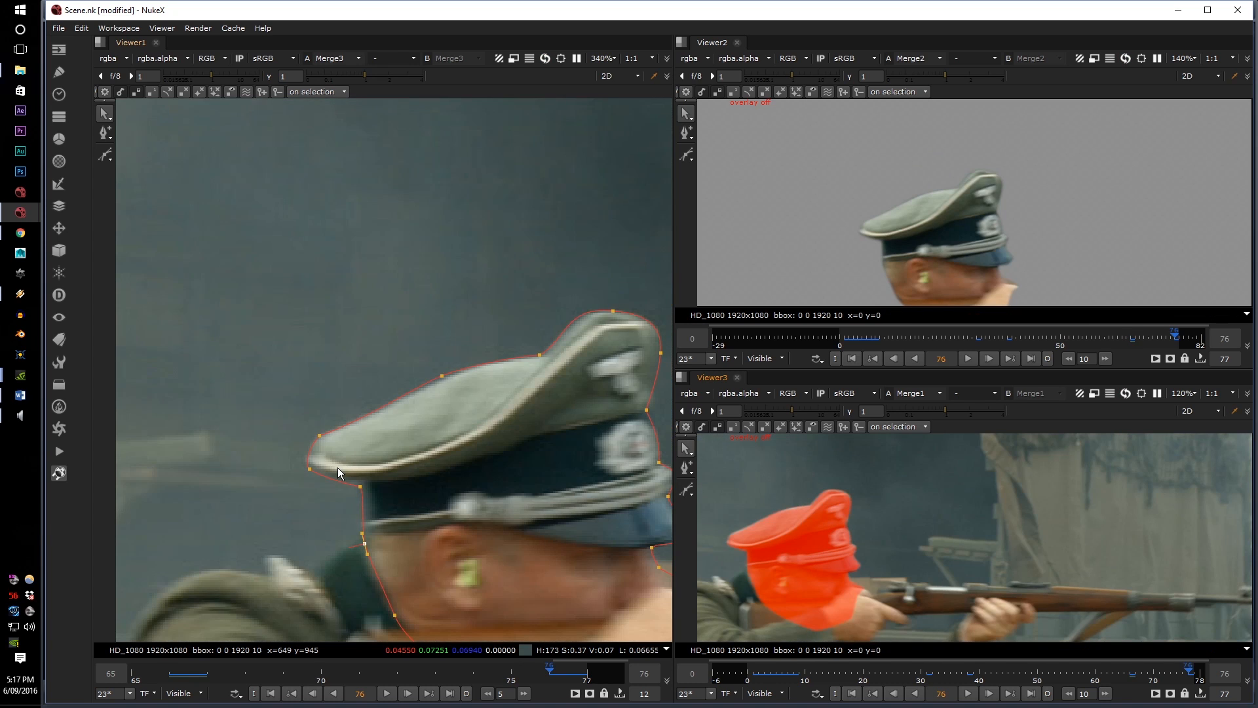
pyautogui.hotkey('ctrl', 'Left')
pyautogui.hotkey('ctrl', 'Right')
pyautogui.hotkey('ctrl', 'Left')
pyautogui.hotkey('ctrl', 'Right')
pyautogui.hotkey('ctrl', 'Left')
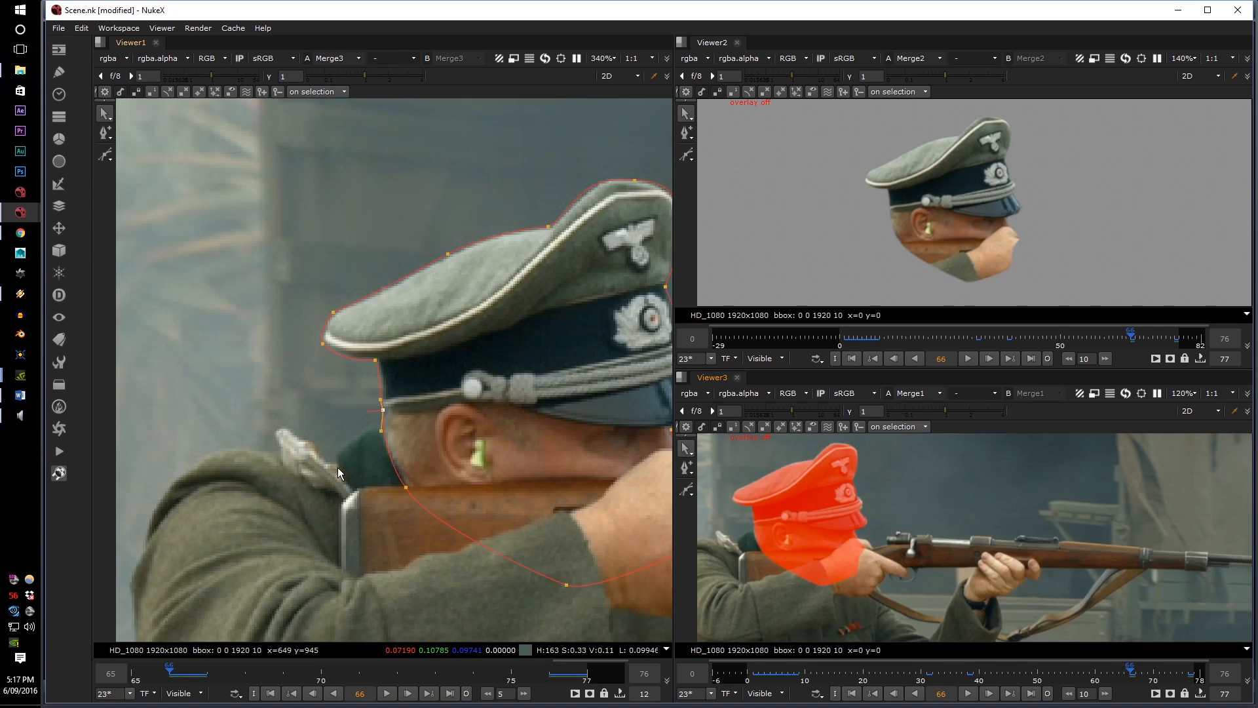
pyautogui.hotkey('ctrl', 'Right')
# Go to frame 71 and examine the in-between shape in the cutout and the red overlay
pyautogui.hotkey('ctrl', 'shift', 'Left')
pyautogui.hotkey('ctrl', 'shift', 'Right')
pyautogui.press('Right')
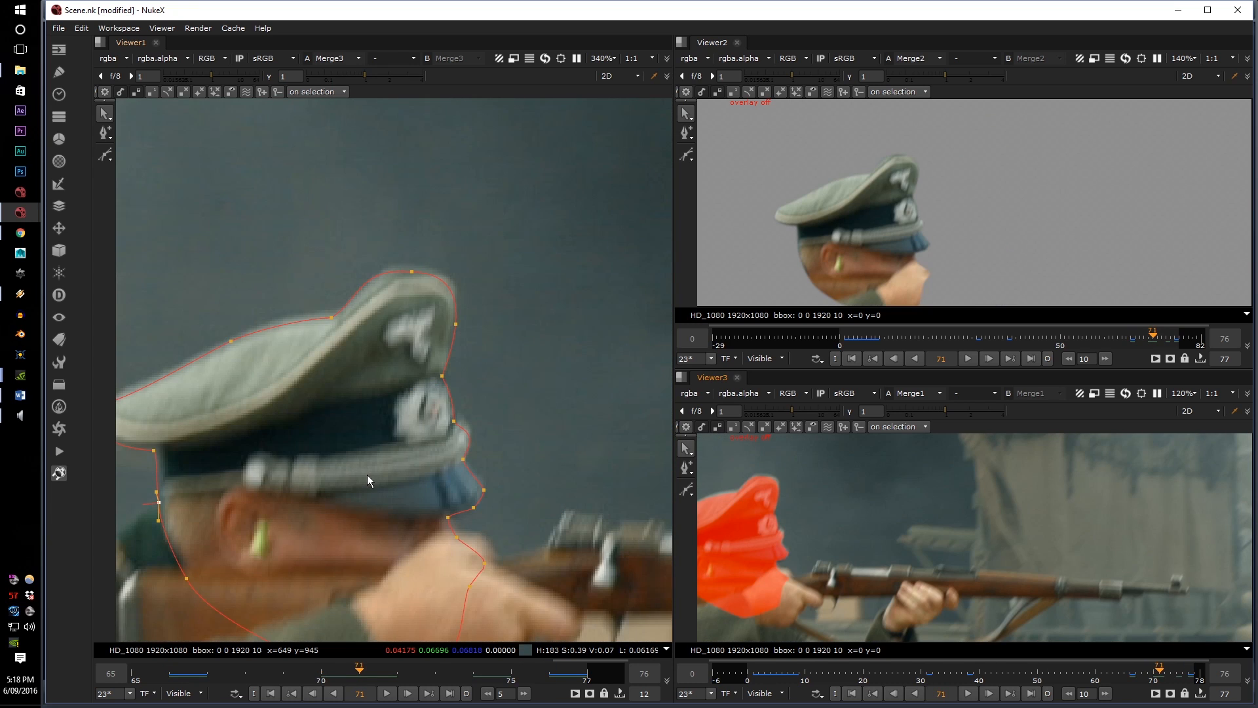
pyautogui.scroll(-2, 367, 474)
pyautogui.scroll(-3, 891, 199)
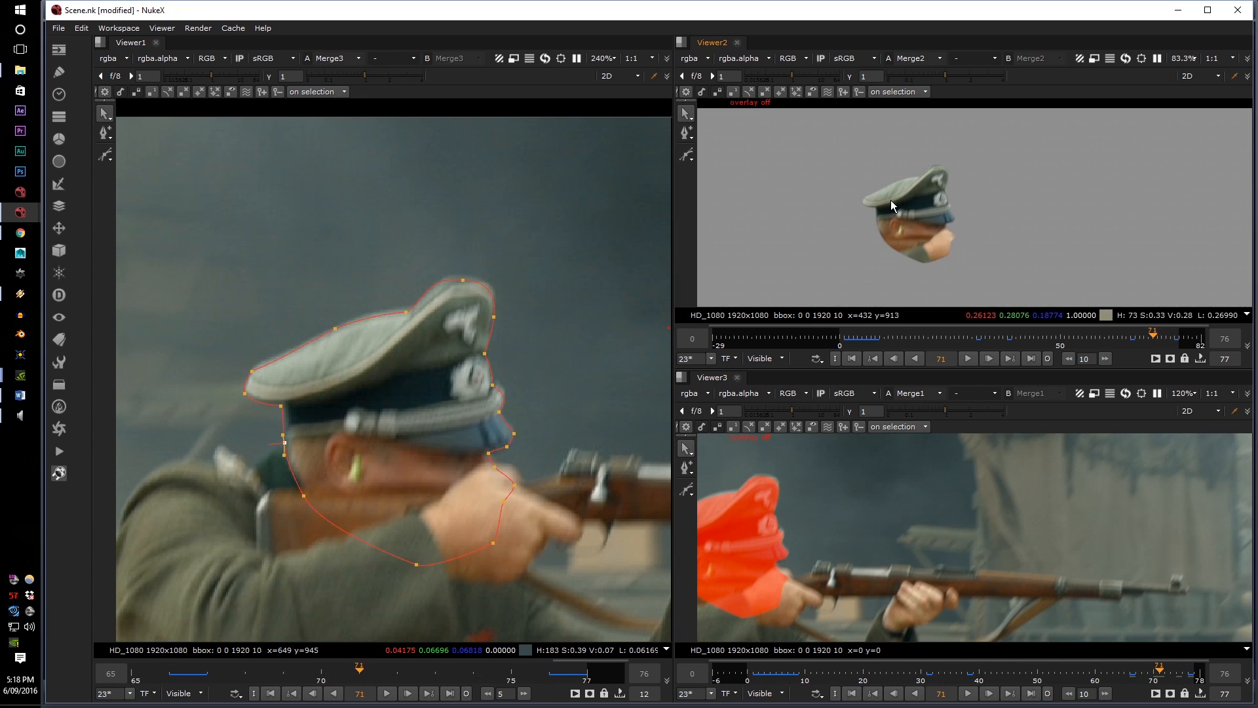
pyautogui.scroll(4, 890, 199)
pyautogui.scroll(2, 335, 366)
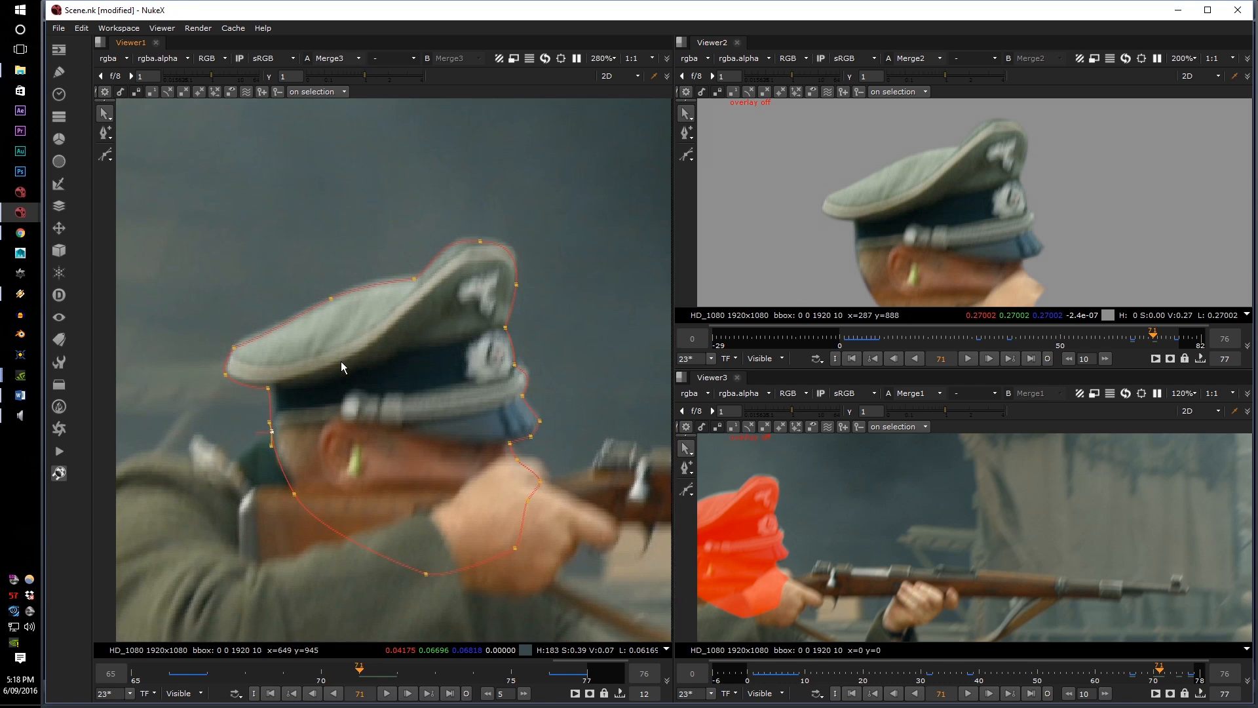
pyautogui.moveTo(805, 523); pyautogui.dragTo(857, 506, button='middle')
pyautogui.scroll(3, 824, 514)
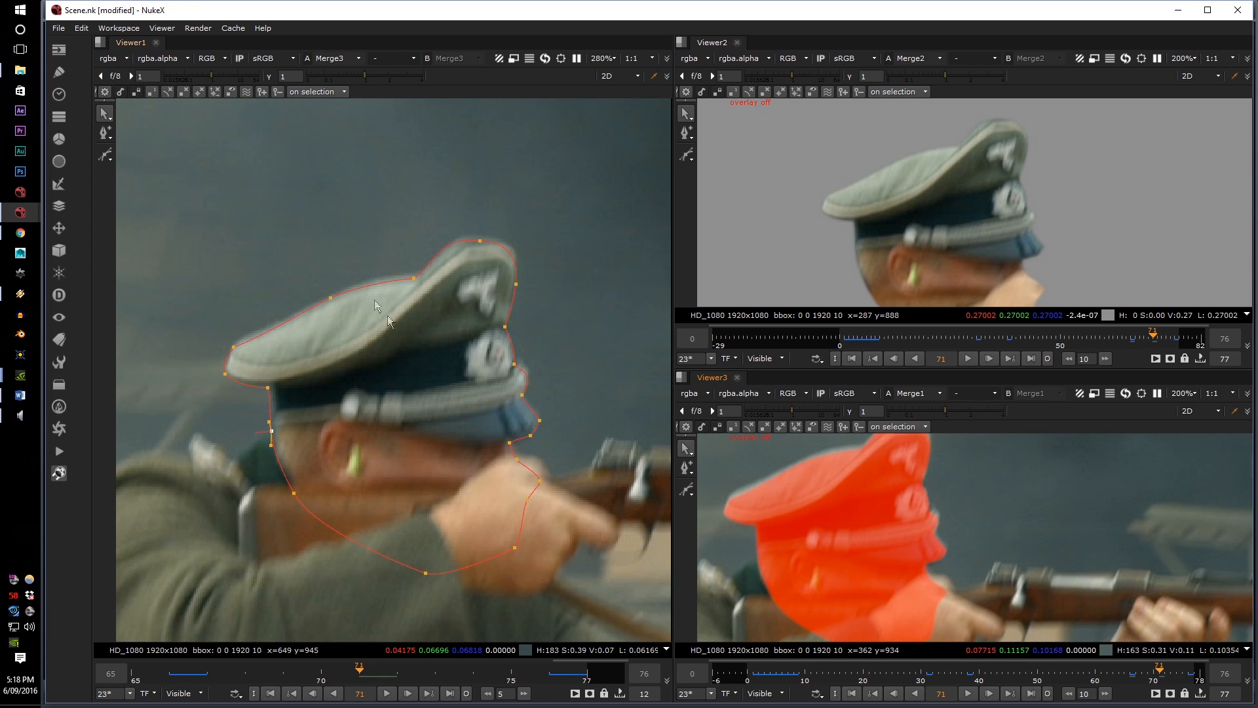
# Select all of the shape's points on frame 71 and shift the whole shape slightly up and forward over the cap
pyautogui.moveTo(195, 606); pyautogui.dragTo(657, 210)
pyautogui.scroll(3, 454, 270)
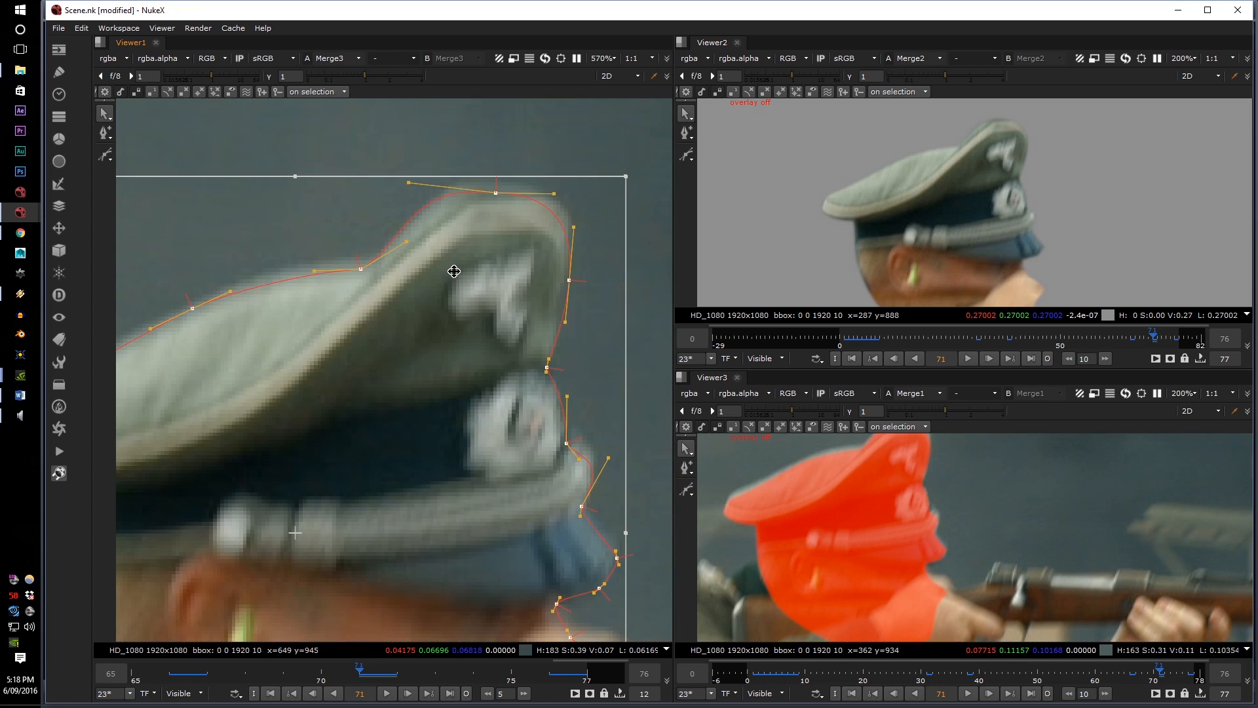
pyautogui.moveTo(420, 322); pyautogui.dragTo(426, 318)
pyautogui.click(564, 157)
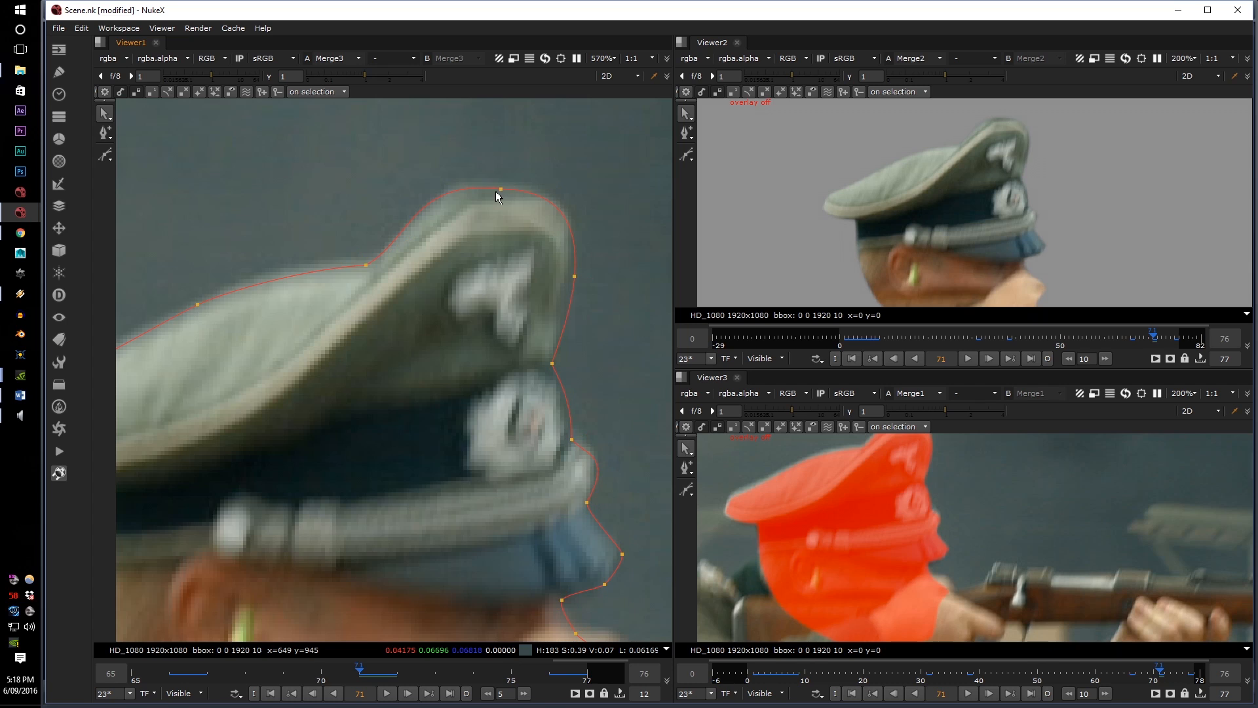
# Pull the points along the crown's front edge and beside the band's badge inward to the cap on frame 71
pyautogui.click(573, 278)
pyautogui.moveTo(567, 278); pyautogui.dragTo(568, 279)
pyautogui.scroll(5, 985, 517)
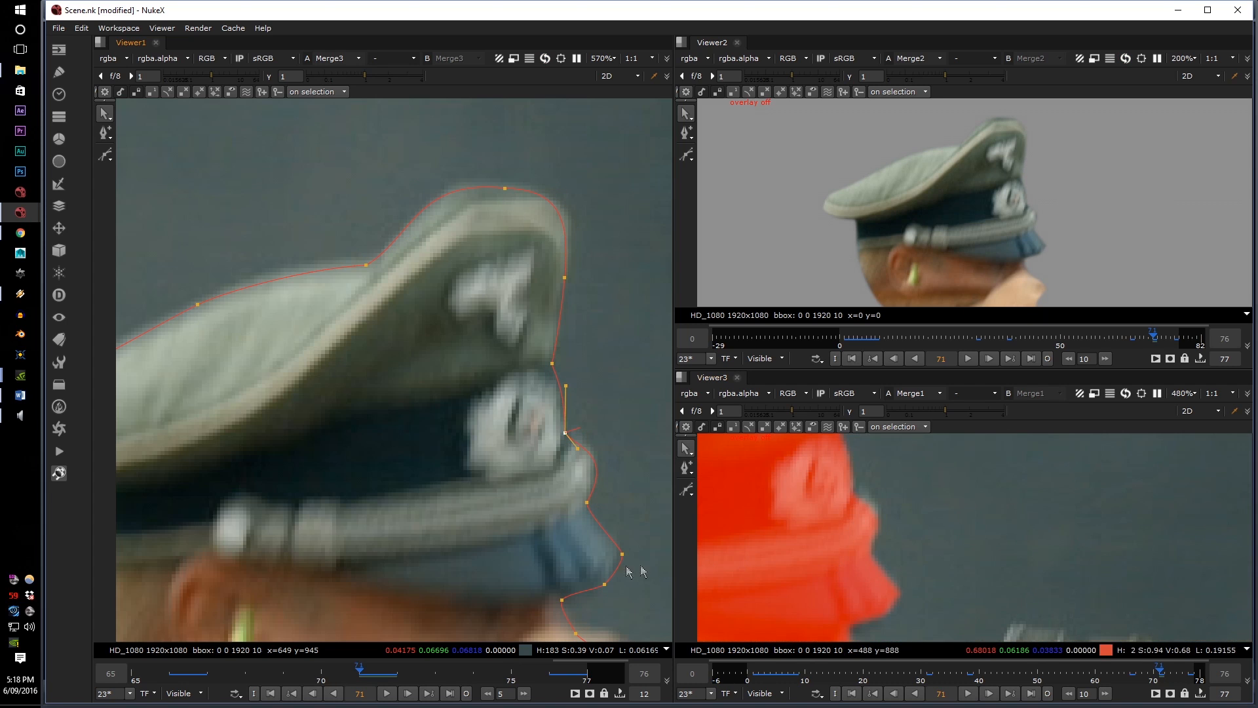
# Adjust the group of points around the cord and visor, and refine the visor's tip point on frame 71
pyautogui.moveTo(547, 627); pyautogui.dragTo(419, 548, button='middle')
pyautogui.moveTo(451, 476); pyautogui.dragTo(514, 352)
pyautogui.scroll(3, 483, 356)
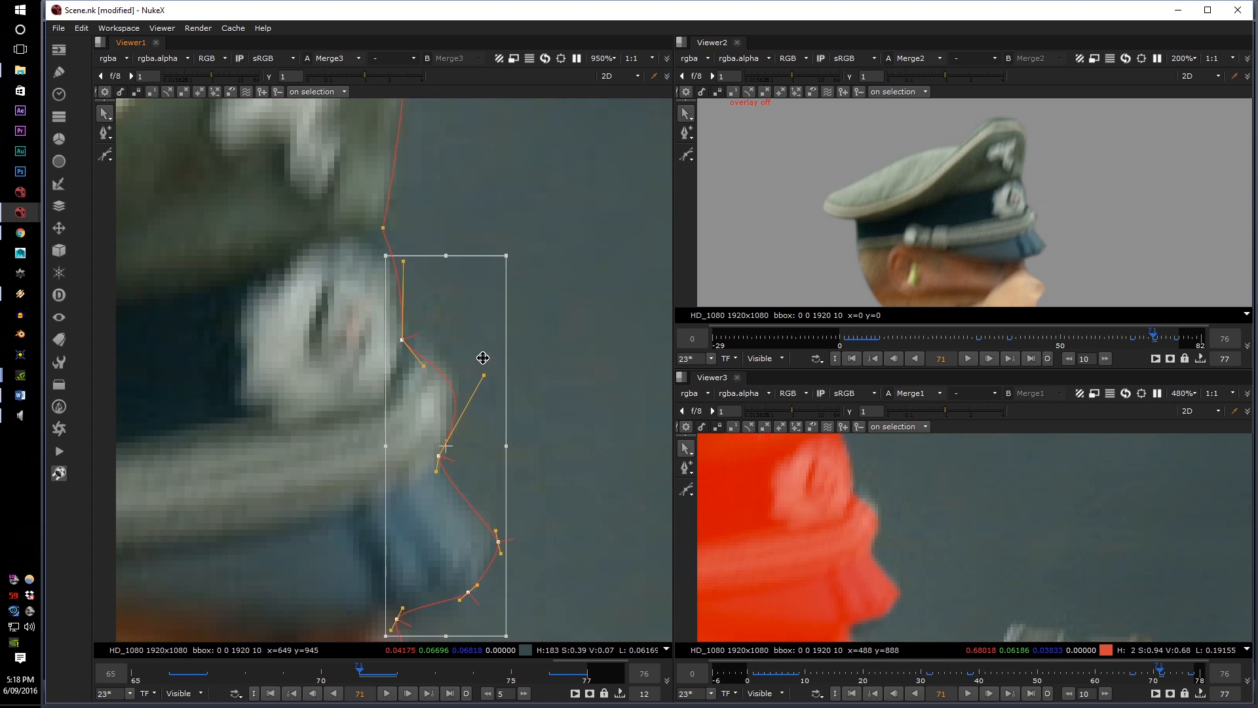
pyautogui.click(522, 371)
pyautogui.moveTo(389, 615); pyautogui.dragTo(392, 471, button='middle')
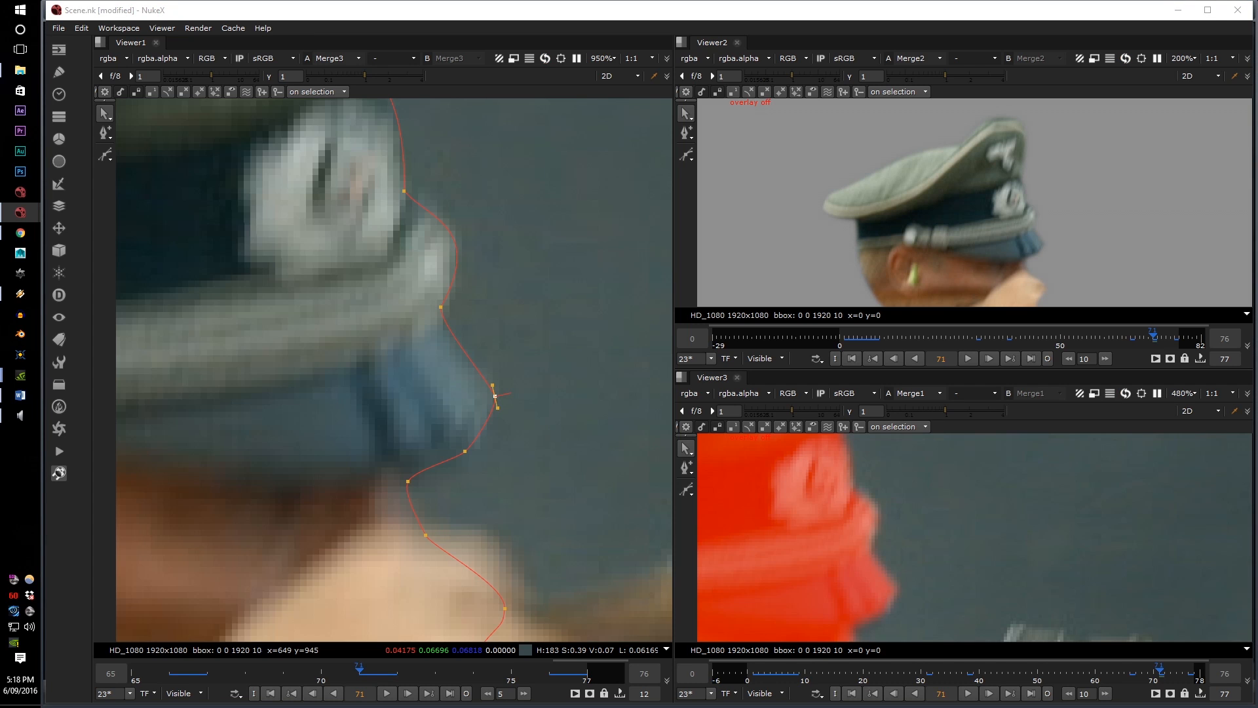
pyautogui.scroll(-5, 969, 536)
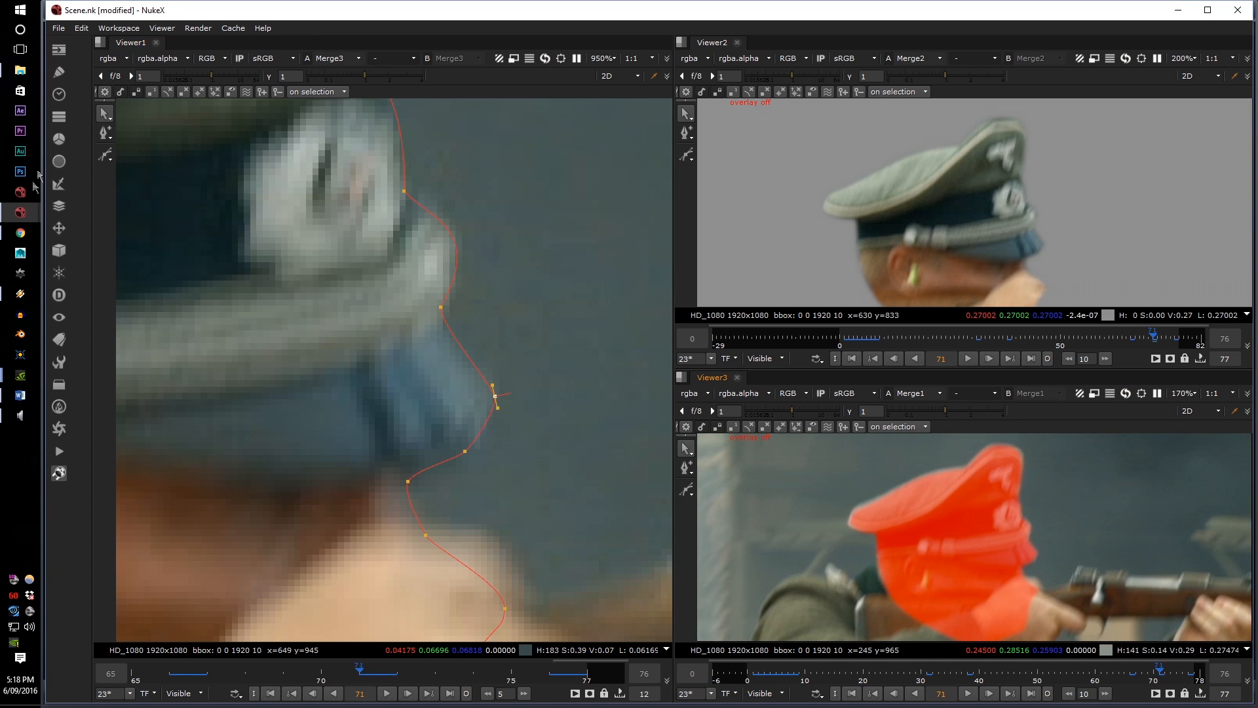
# Fit the points along the crown's upper rear edge and at its dip to the cap on frame 71
pyautogui.scroll(-3, 393, 316)
pyautogui.moveTo(251, 193); pyautogui.dragTo(476, 321)
pyautogui.moveTo(360, 257); pyautogui.dragTo(362, 260)
pyautogui.scroll(3, 881, 493)
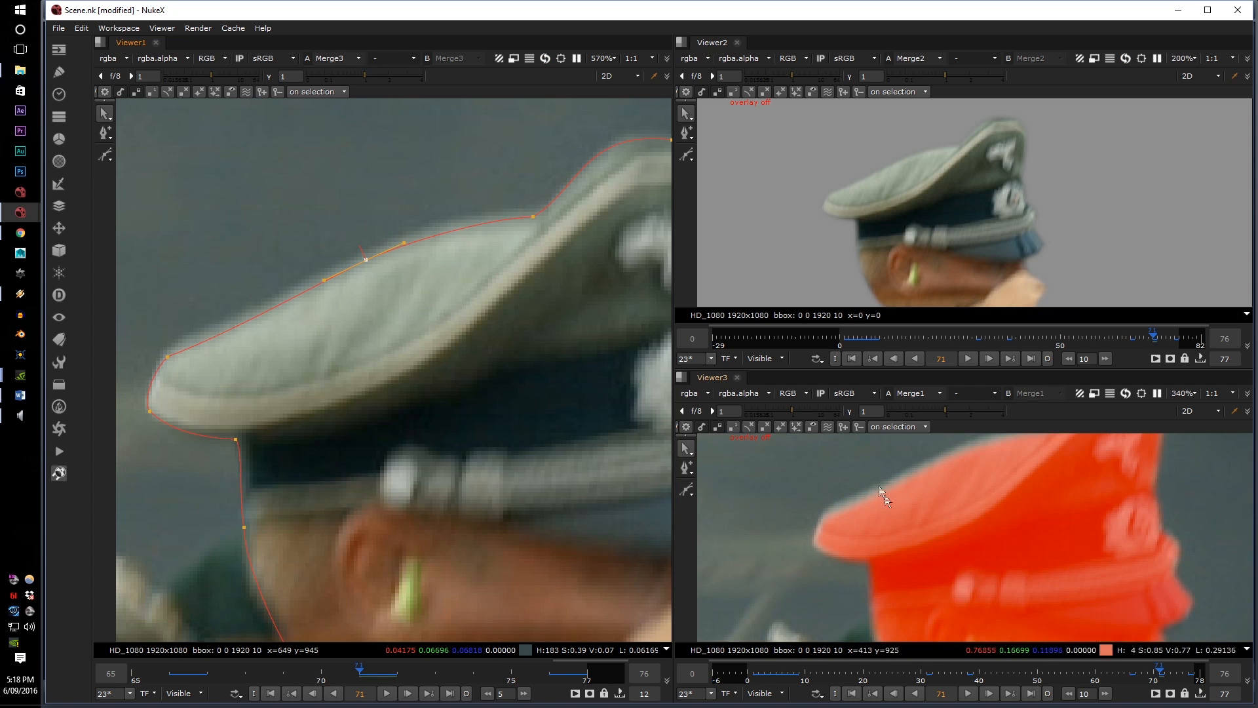
pyautogui.moveTo(526, 225); pyautogui.dragTo(493, 280, button='middle')
pyautogui.moveTo(216, 393); pyautogui.dragTo(310, 365, button='middle')
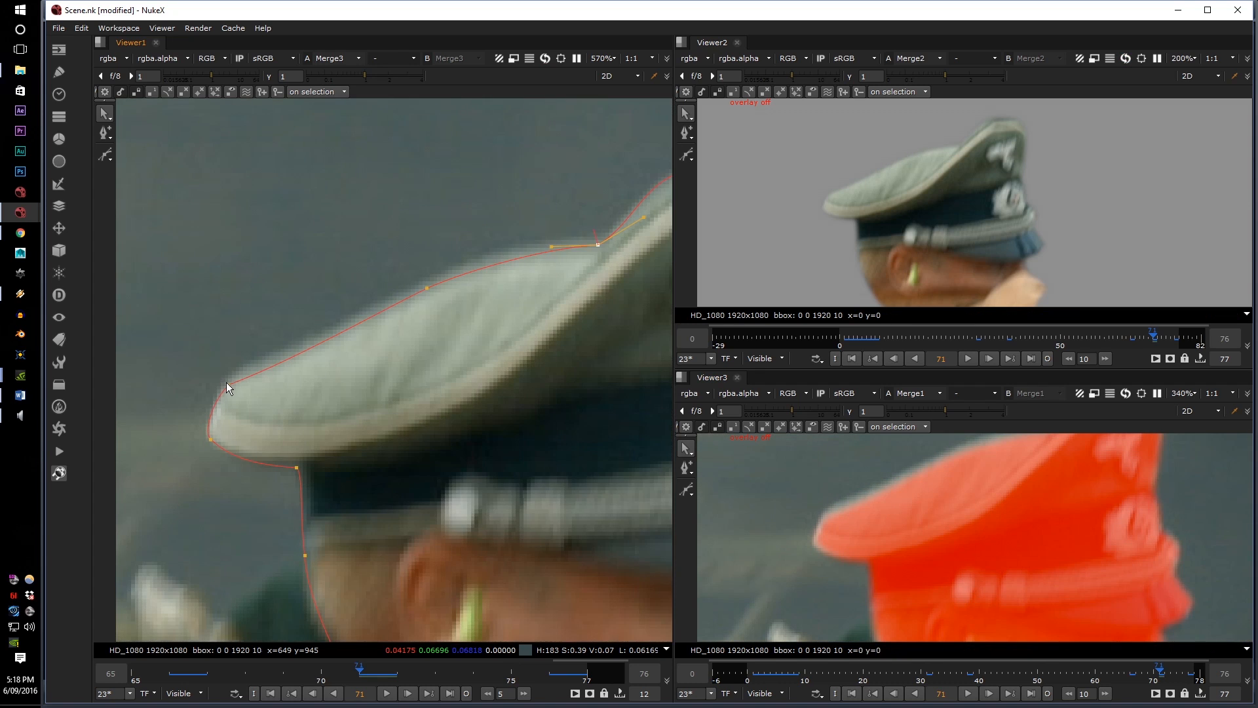
# Feather the points along the crown's upper rear edge outward on frame 71 and adjust the individual feather points
pyautogui.moveTo(190, 403); pyautogui.dragTo(615, 204)
pyautogui.press('e')
pyautogui.click(545, 217)
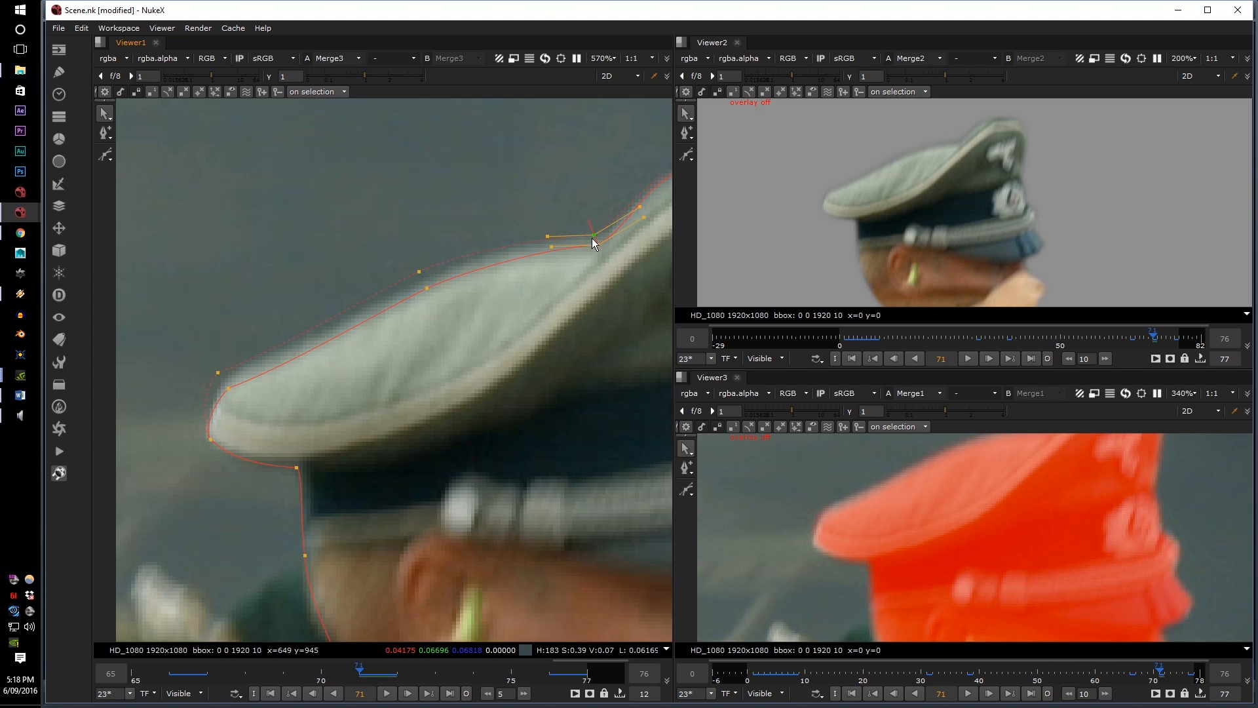
pyautogui.moveTo(417, 270); pyautogui.dragTo(419, 276)
pyautogui.moveTo(218, 373); pyautogui.dragTo(227, 375)
pyautogui.moveTo(480, 314); pyautogui.dragTo(362, 365, button='middle')
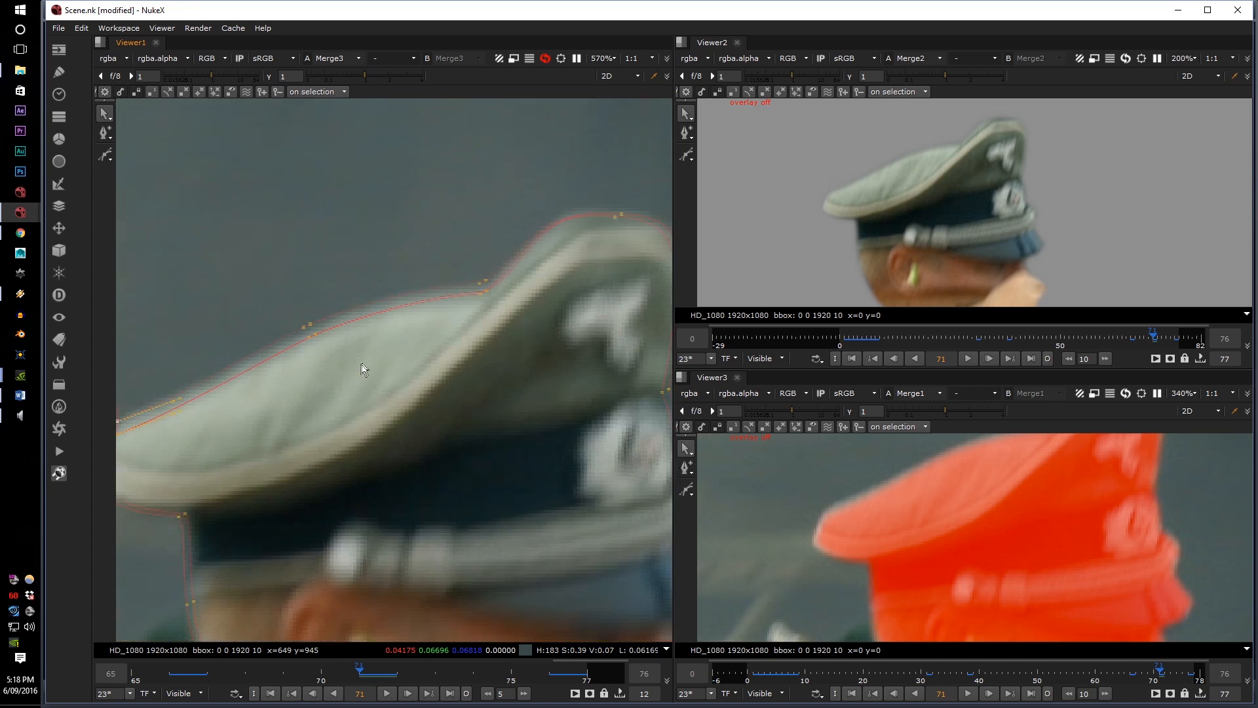
# Examine the feathered rear crown edge in the cutout and the red overlay on frame 71
pyautogui.scroll(4, 861, 154)
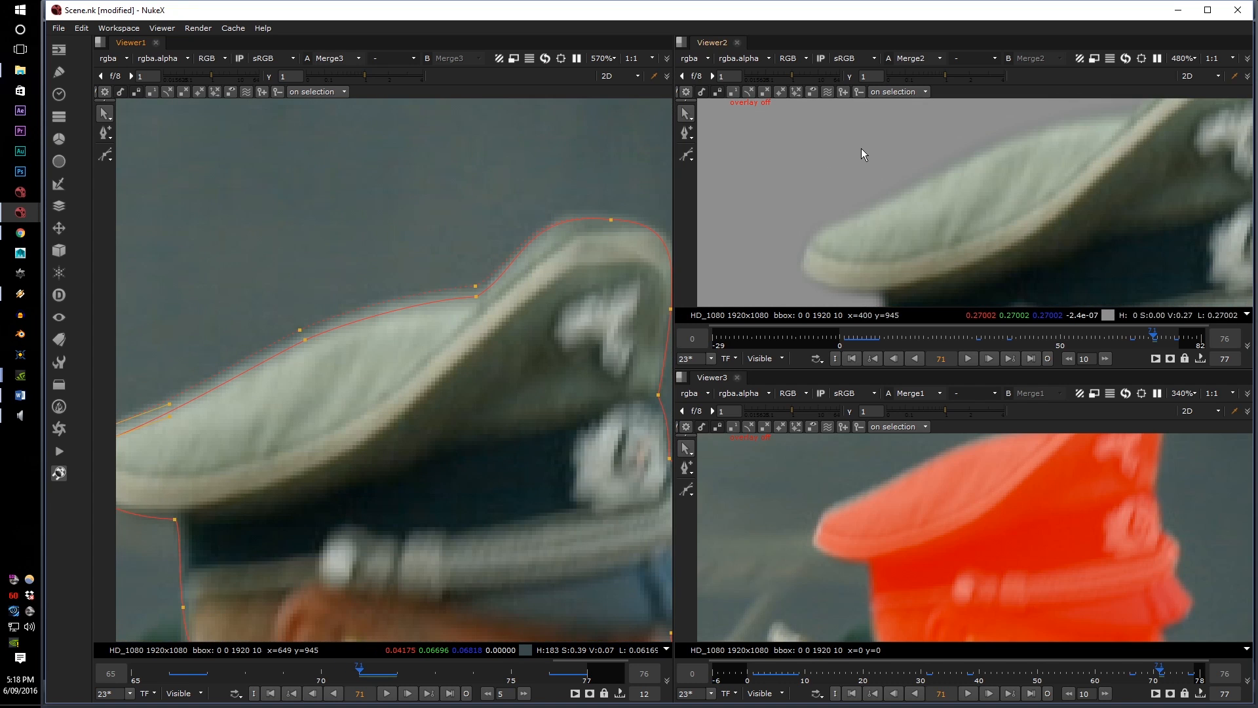
pyautogui.scroll(-3, 895, 498)
pyautogui.scroll(5, 902, 508)
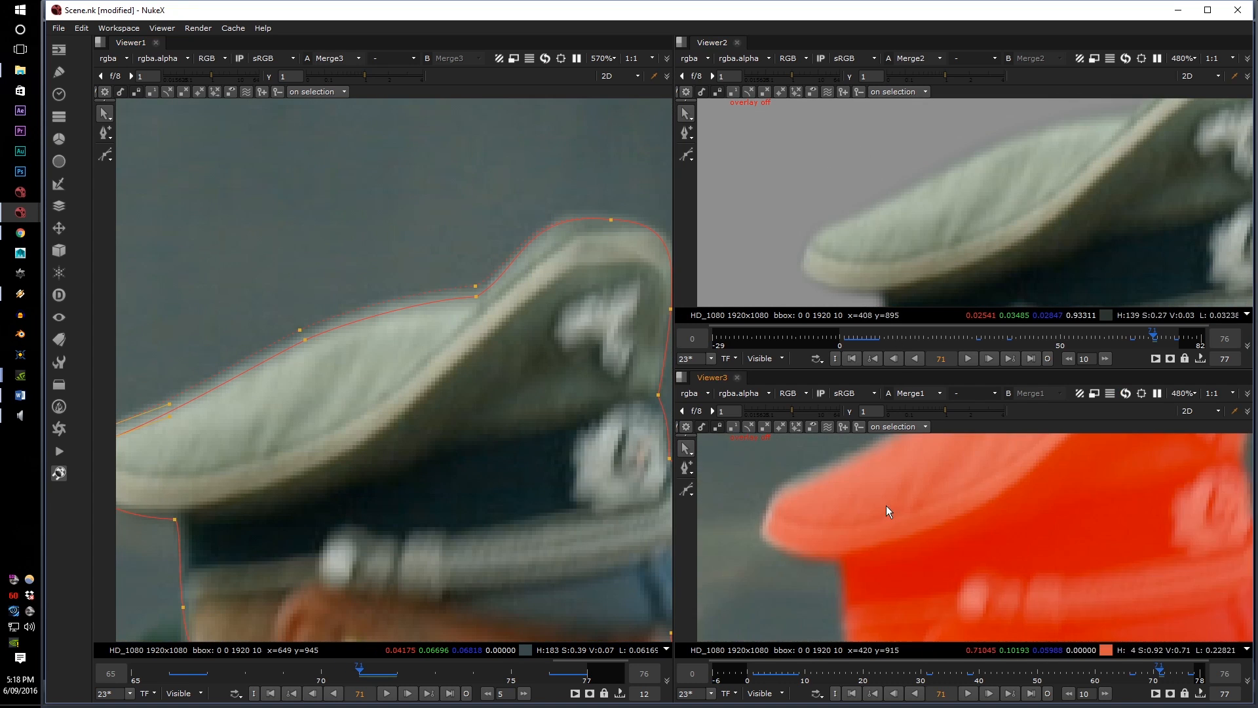
pyautogui.moveTo(886, 506); pyautogui.dragTo(894, 544, button='middle')
pyautogui.moveTo(921, 220); pyautogui.dragTo(903, 190, button='middle')
pyautogui.scroll(-2, 780, 501)
pyautogui.moveTo(770, 515); pyautogui.dragTo(791, 465, button='middle')
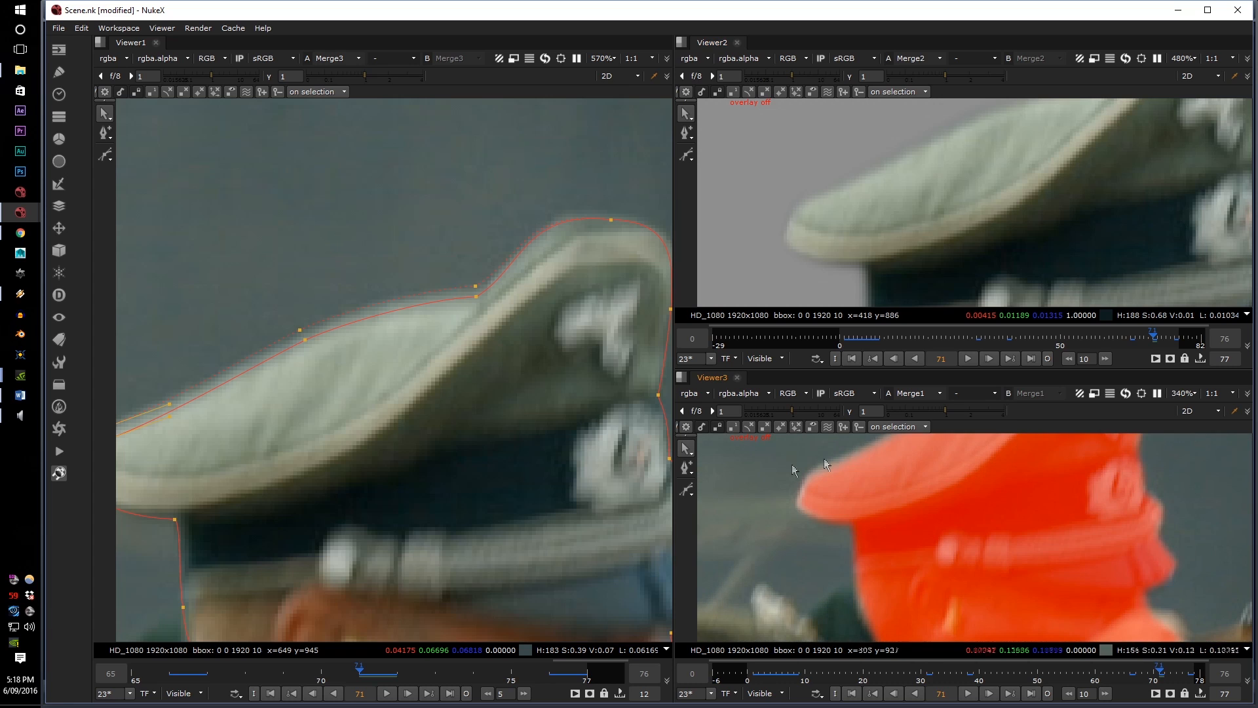
# Nudge the point at the crown's rear rim closer to the cap on frame 71
pyautogui.scroll(-3, 462, 230)
pyautogui.scroll(3, 306, 454)
pyautogui.moveTo(288, 445); pyautogui.dragTo(292, 446)
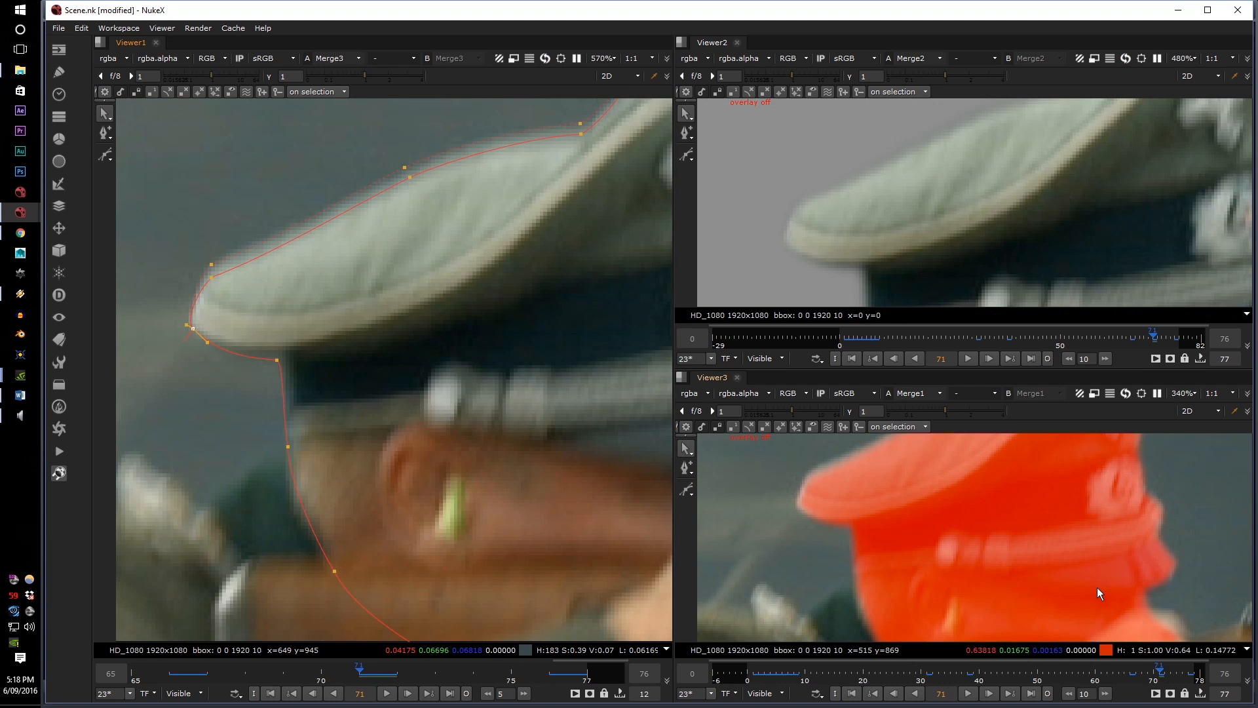
pyautogui.scroll(-2, 1074, 603)
pyautogui.moveTo(1056, 623); pyautogui.dragTo(1051, 583, button='middle')
pyautogui.scroll(-3, 926, 198)
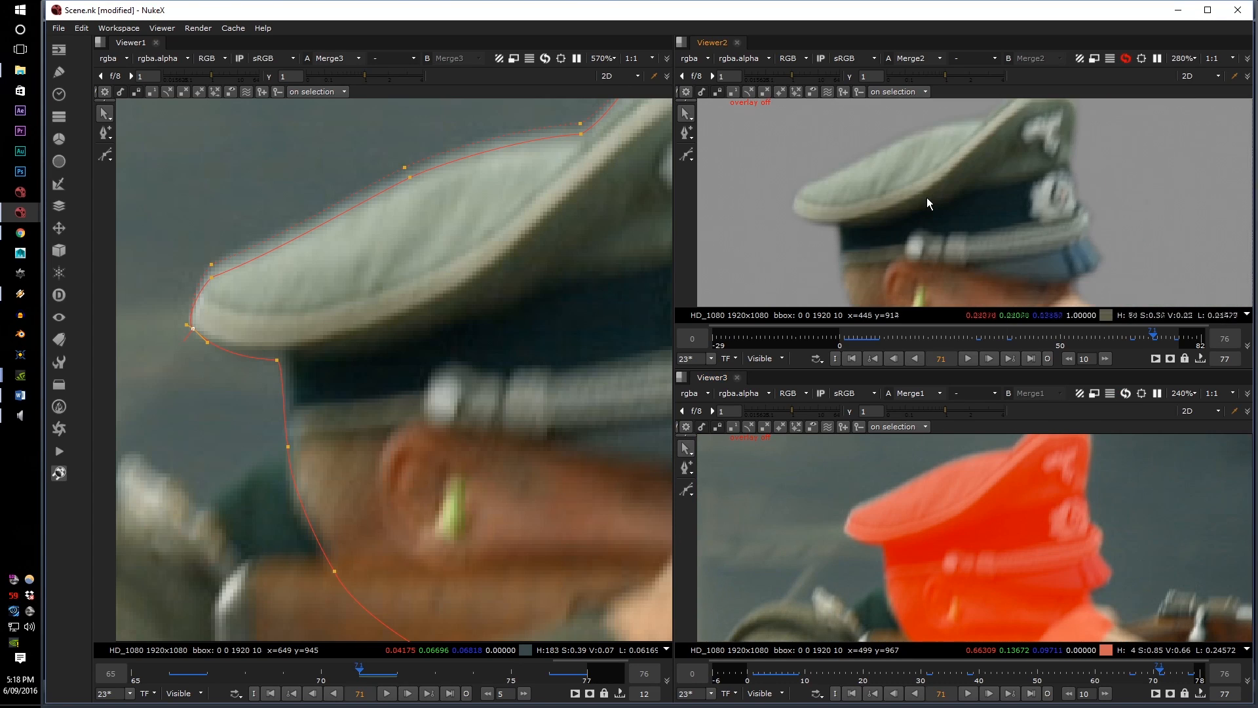
# Go to frame 69, select all of the shape's points and key the whole shape there
pyautogui.press('Left')
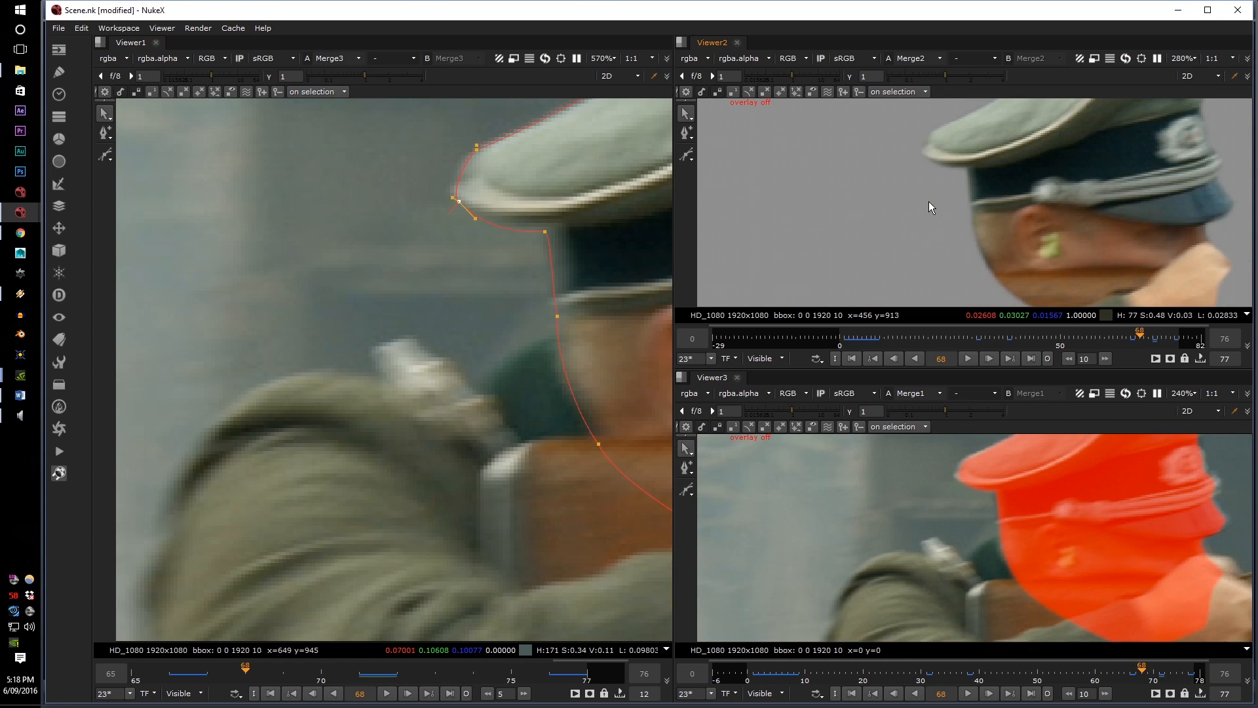
pyautogui.press('Left')
pyautogui.scroll(-4, 291, 446)
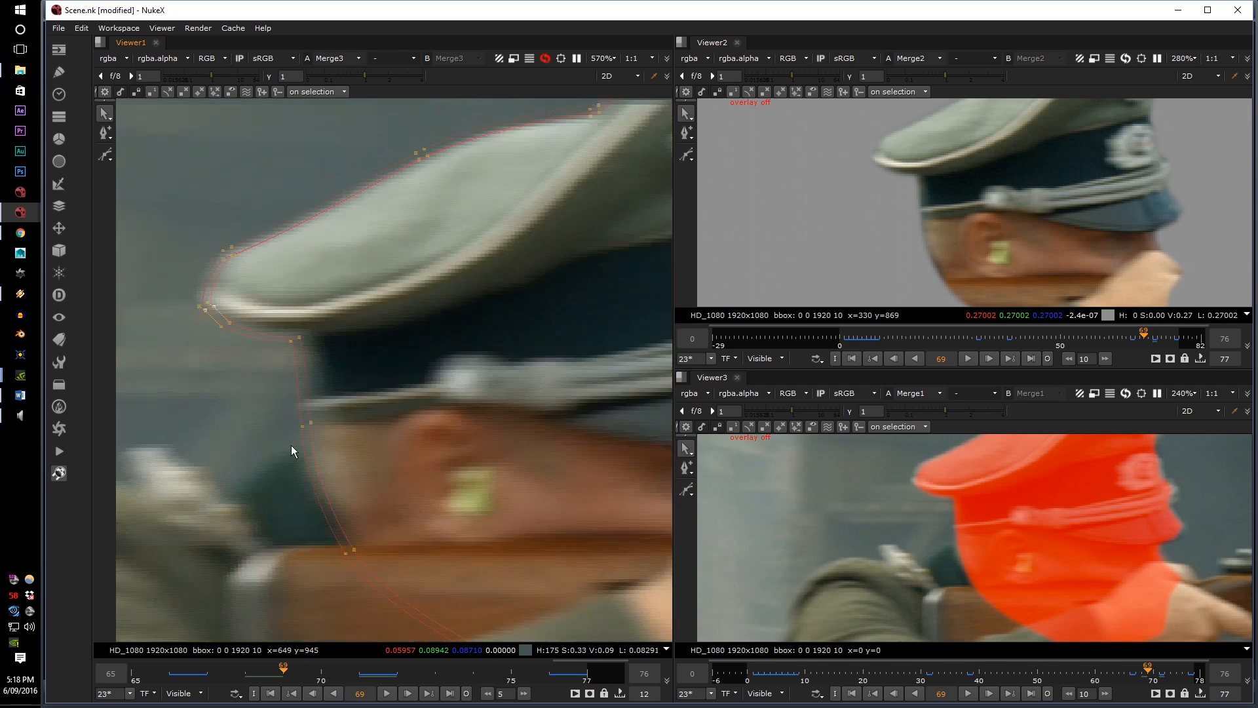
pyautogui.scroll(-3, 996, 194)
pyautogui.moveTo(991, 190); pyautogui.dragTo(865, 218, button='middle')
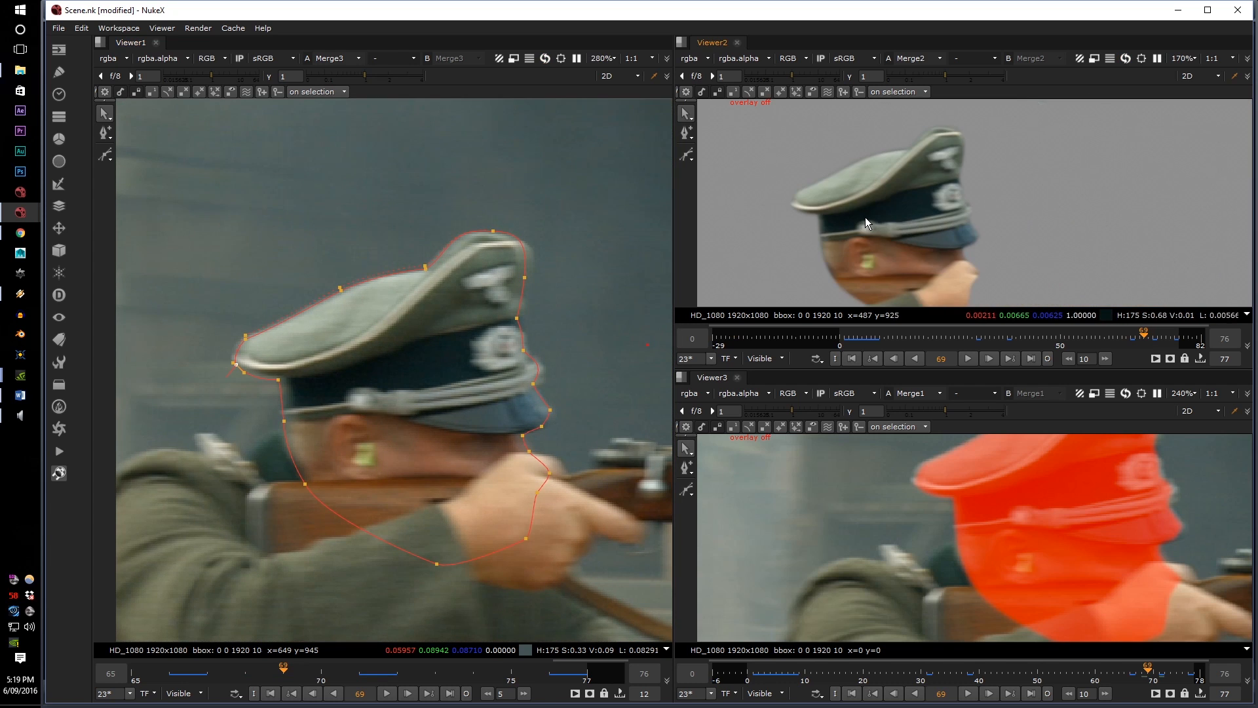
pyautogui.scroll(3, 899, 142)
pyautogui.scroll(-1, 730, 230)
pyautogui.scroll(-1, 663, 278)
pyautogui.moveTo(250, 216); pyautogui.dragTo(649, 616)
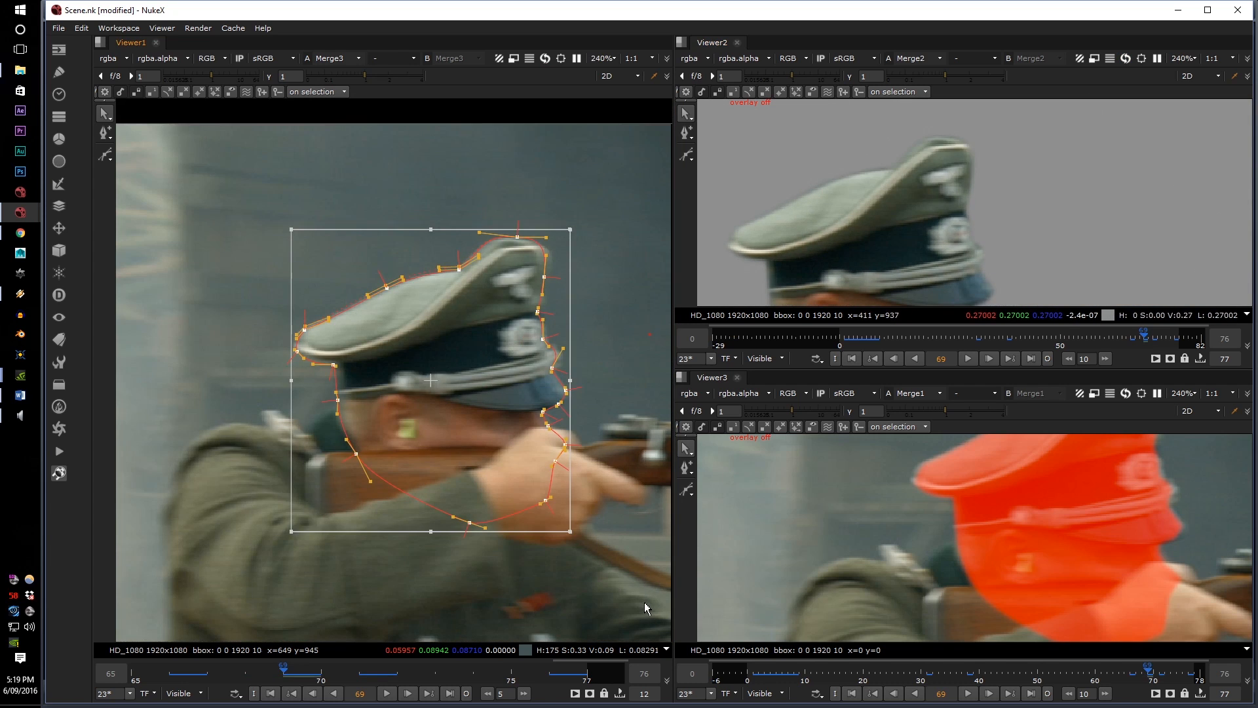
# Select the points along the cap's front edge on frame 69, feather them outward and nudge the group inward
pyautogui.scroll(4, 536, 287)
pyautogui.moveTo(535, 287); pyautogui.dragTo(489, 294, button='middle')
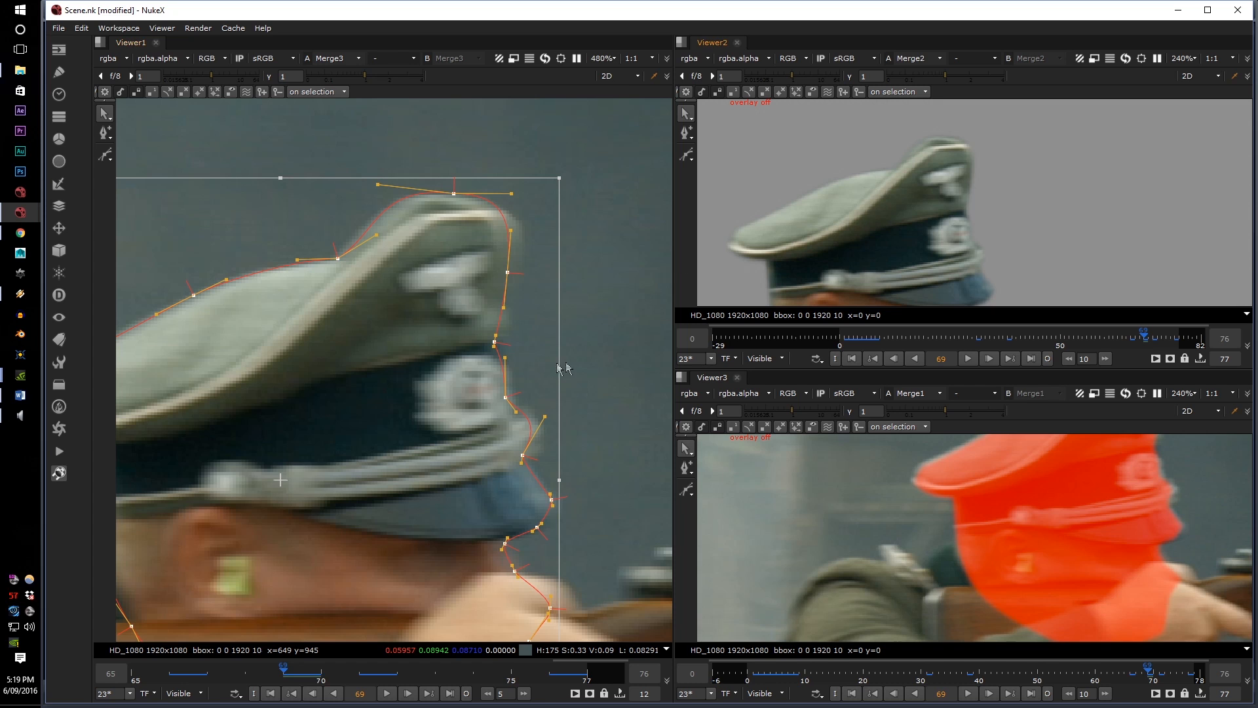
pyautogui.click(617, 327)
pyautogui.scroll(-1, 617, 326)
pyautogui.moveTo(418, 315); pyautogui.dragTo(337, 254, button='middle')
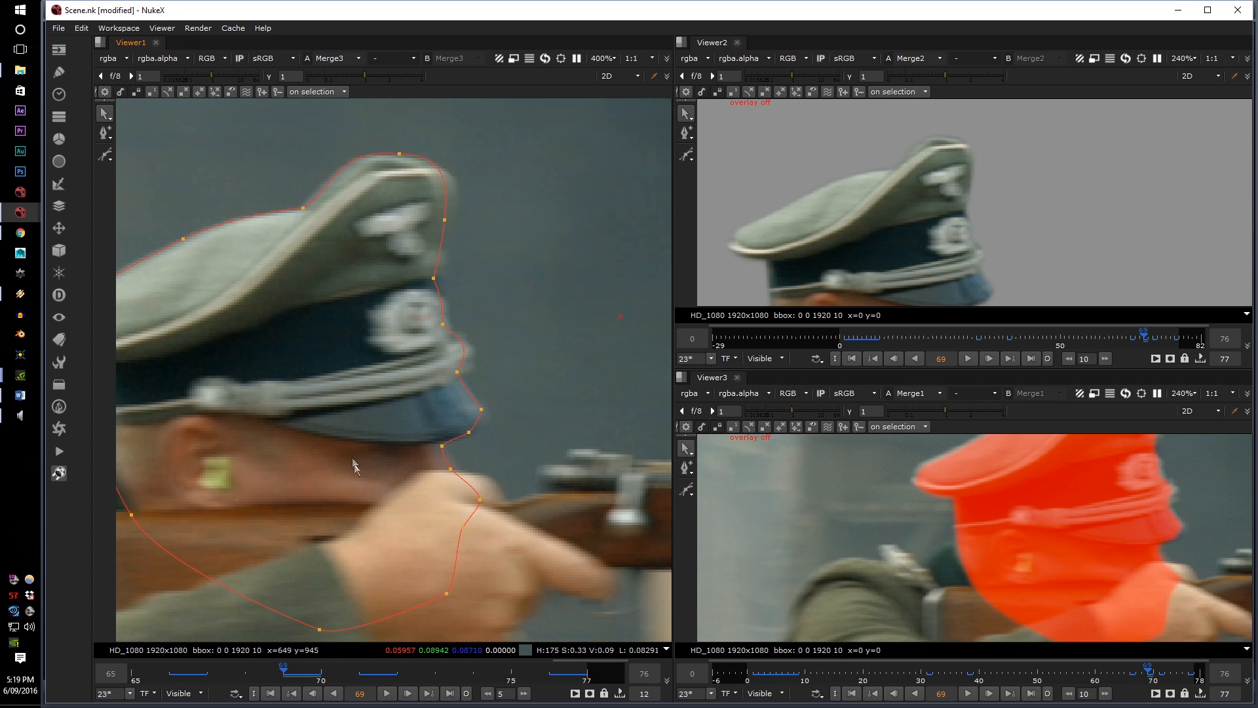
pyautogui.moveTo(441, 489); pyautogui.dragTo(436, 390, button='middle')
pyautogui.moveTo(386, 594); pyautogui.dragTo(594, 113)
pyautogui.scroll(3, 588, 199)
pyautogui.moveTo(320, 129); pyautogui.dragTo(451, 296, button='middle')
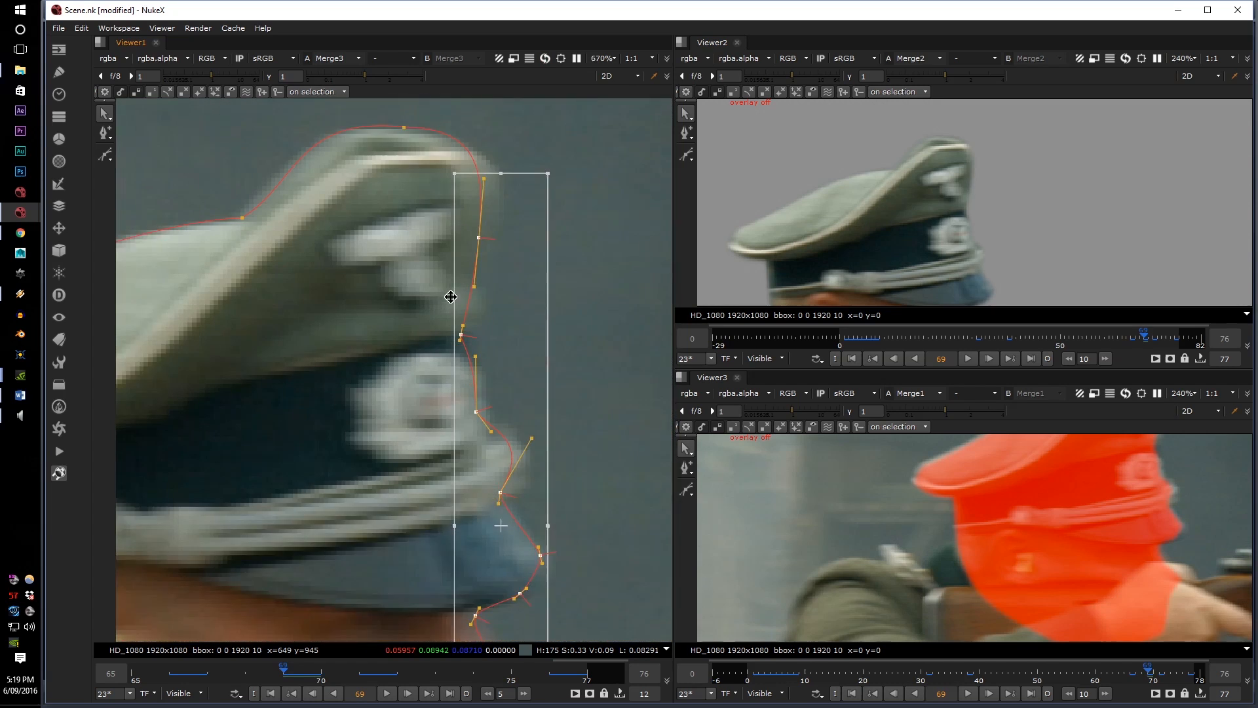
pyautogui.scroll(1, 451, 297)
pyautogui.press('e')
pyautogui.moveTo(518, 284); pyautogui.dragTo(513, 283)
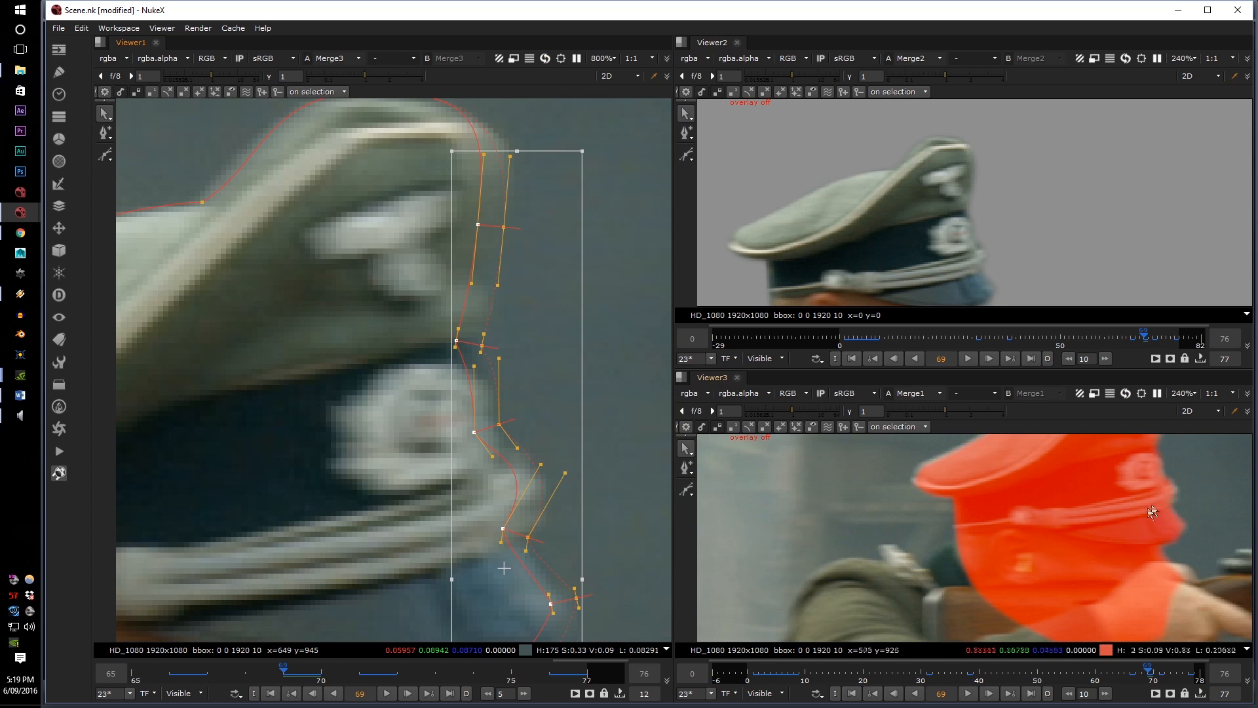
# Adjust the points at the base of the crown's front edge and beside the band's badge on frame 69
pyautogui.moveTo(1148, 508); pyautogui.dragTo(925, 548, button='middle')
pyautogui.click(569, 300)
pyautogui.moveTo(962, 222); pyautogui.dragTo(918, 200, button='middle')
pyautogui.scroll(4, 917, 200)
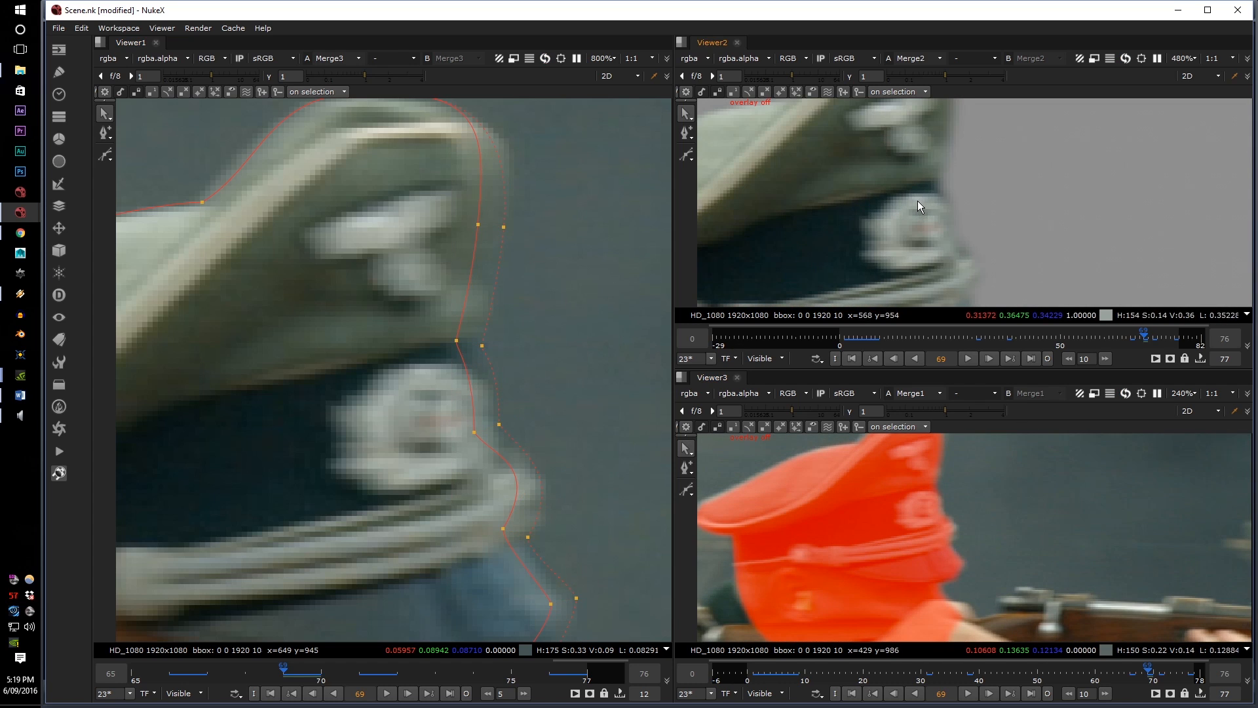
pyautogui.moveTo(484, 356); pyautogui.dragTo(469, 383, button='middle')
pyautogui.click(443, 367)
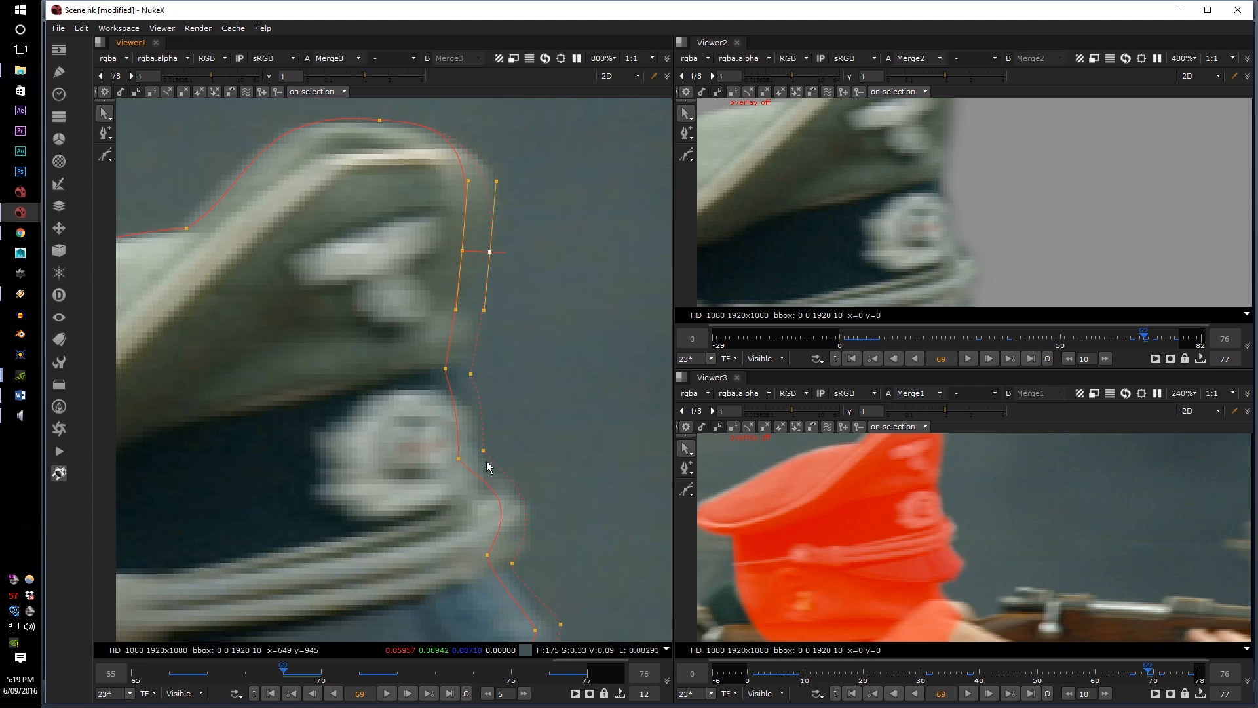
pyautogui.moveTo(458, 458); pyautogui.dragTo(476, 482)
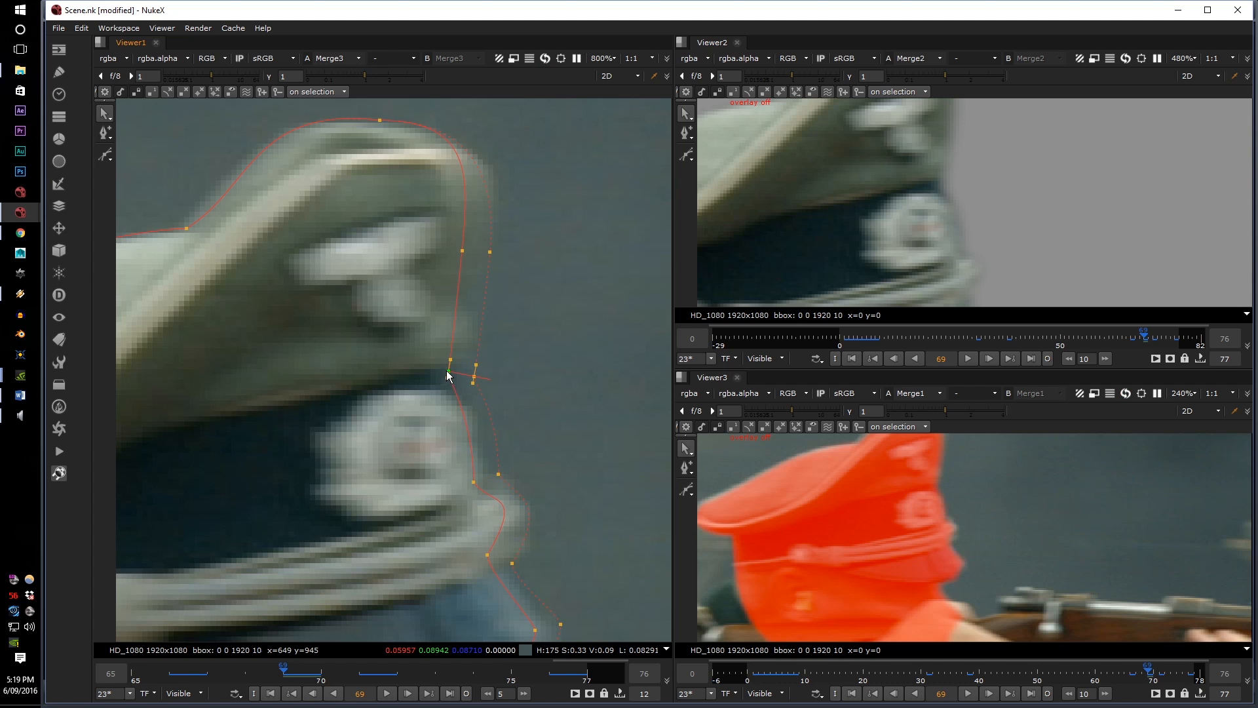
# Move the cord point outward and the visor's tip point slightly inward to fit the cap on frame 69
pyautogui.click(490, 554)
pyautogui.moveTo(523, 578); pyautogui.dragTo(463, 423, button='middle')
pyautogui.moveTo(1011, 190); pyautogui.dragTo(923, 85, button='middle')
pyautogui.click(468, 473)
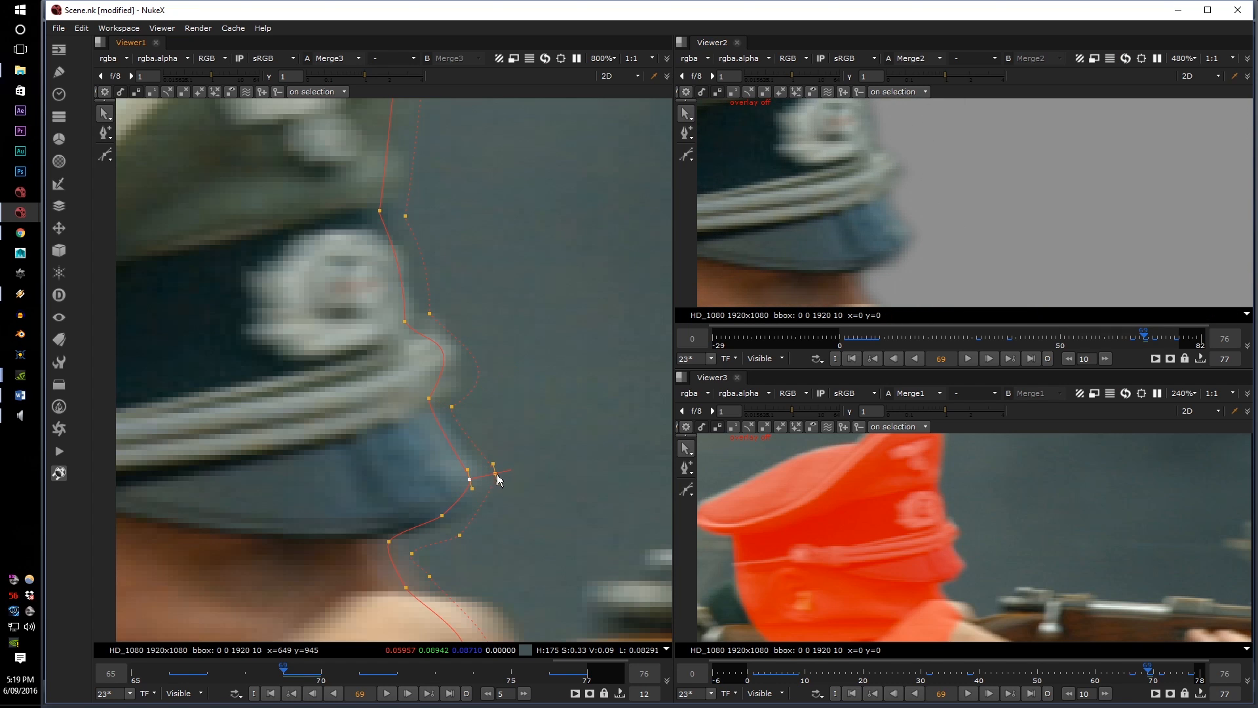
# Remove the feather from the points beneath the visor and at the top of the hand on frame 69
pyautogui.moveTo(457, 538); pyautogui.dragTo(460, 464, button='middle')
pyautogui.moveTo(390, 539); pyautogui.dragTo(504, 435)
pyautogui.hotkey('ctrl', 'z')
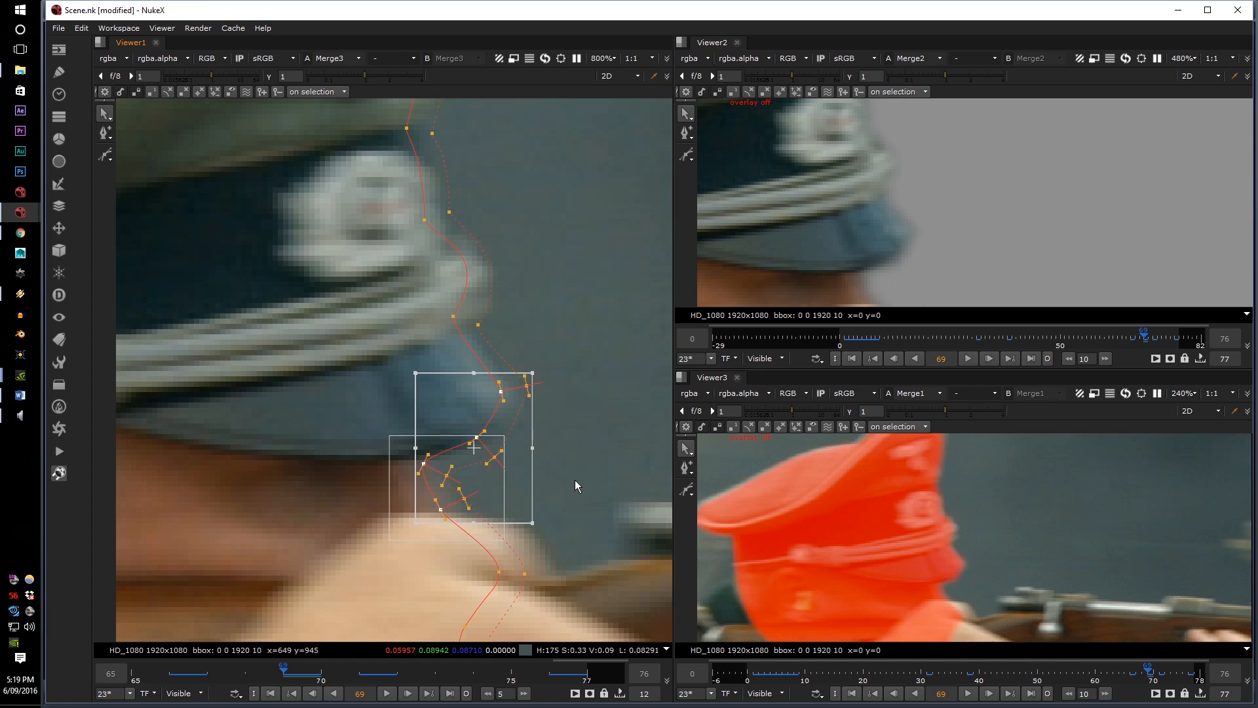
pyautogui.click(575, 479)
pyautogui.moveTo(385, 567); pyautogui.dragTo(511, 442)
pyautogui.hotkey('shift', 'e')
pyautogui.moveTo(427, 589); pyautogui.dragTo(424, 536, button='middle')
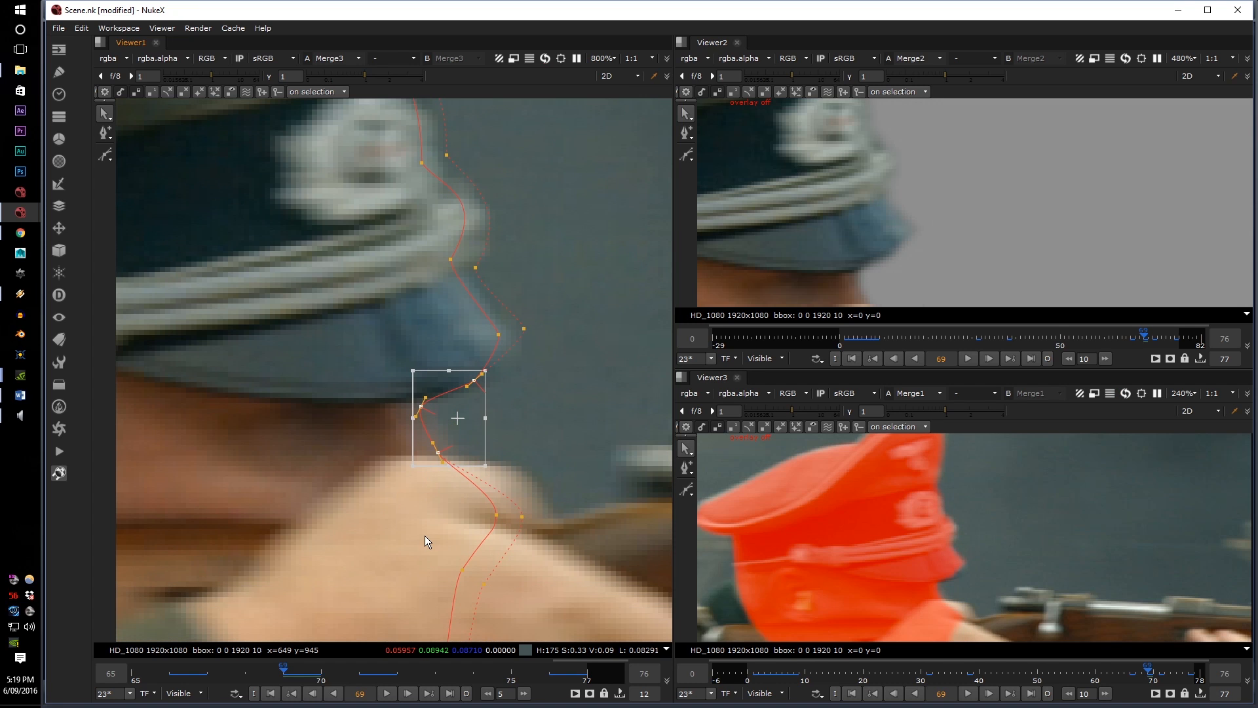
pyautogui.moveTo(426, 561); pyautogui.dragTo(592, 477)
pyautogui.hotkey('shift', 'e')
# Reshape the point on the visor's lower front edge so the curve rounds the visor on frame 69
pyautogui.scroll(-3, 554, 513)
pyautogui.scroll(-1, 556, 513)
pyautogui.moveTo(554, 515); pyautogui.dragTo(714, 470, button='middle')
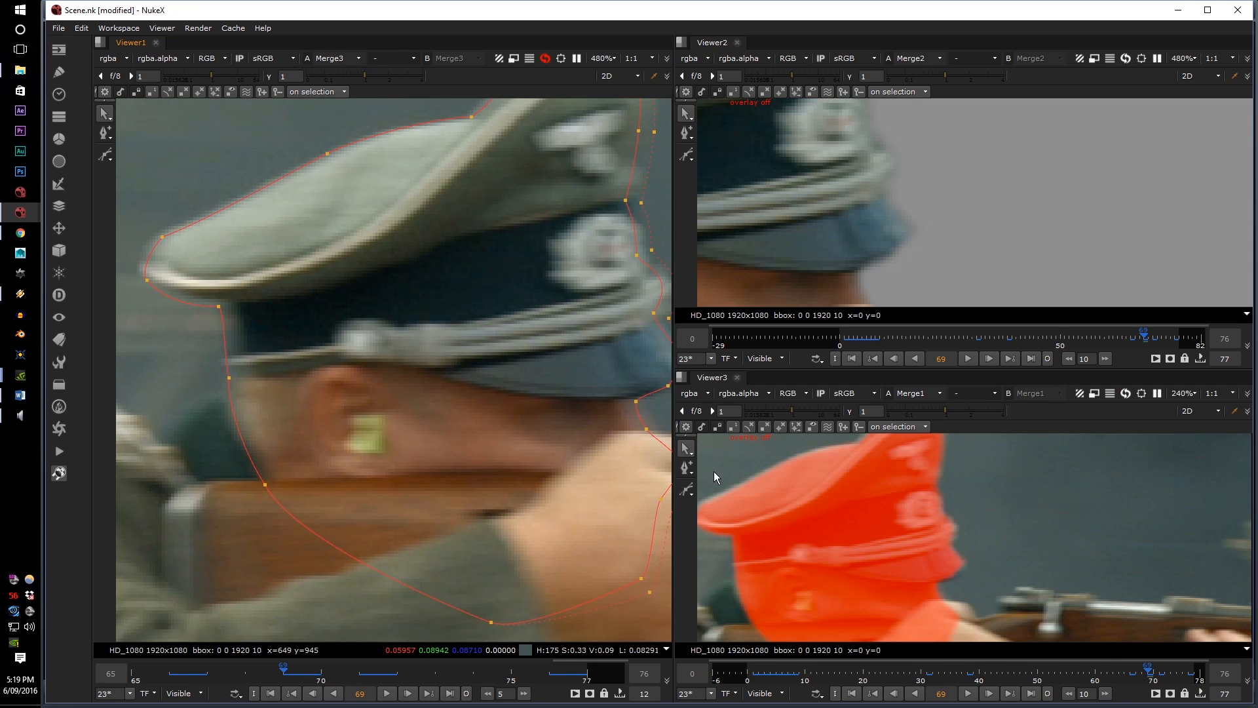
pyautogui.moveTo(989, 192); pyautogui.dragTo(983, 99, button='middle')
pyautogui.moveTo(629, 354); pyautogui.dragTo(603, 393, button='middle')
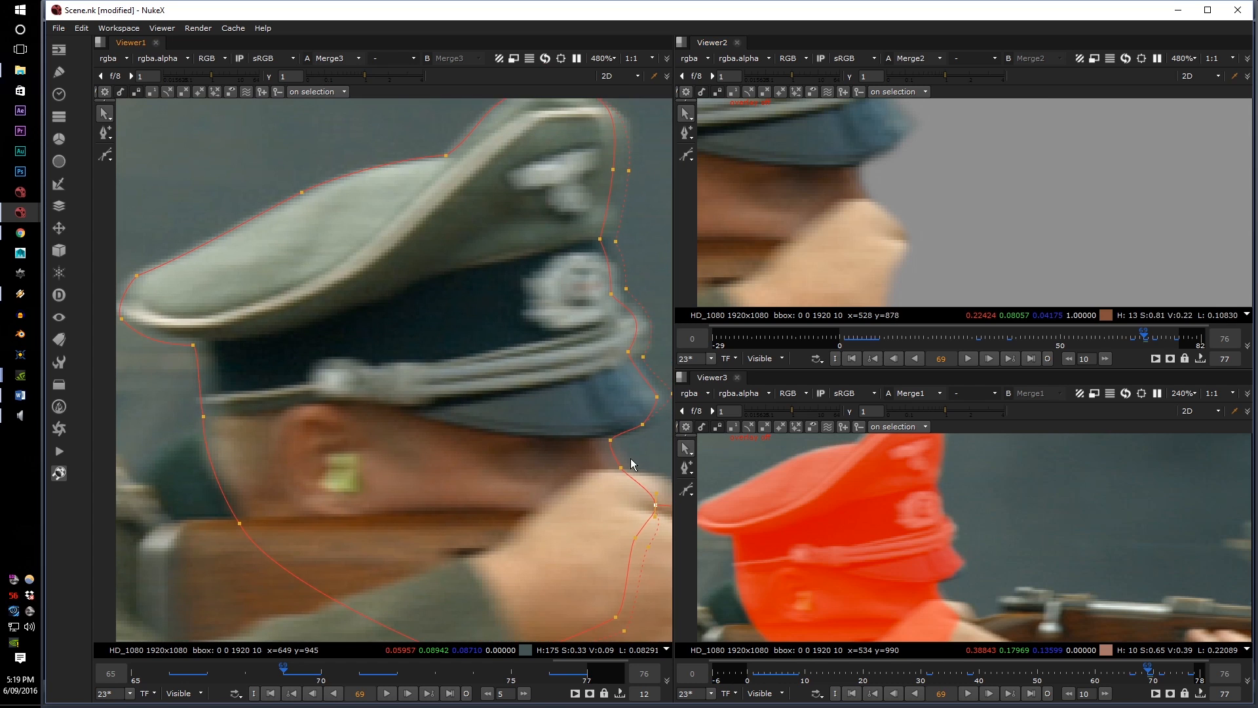
pyautogui.scroll(8, 943, 562)
pyautogui.moveTo(851, 524); pyautogui.dragTo(837, 510, button='middle')
pyautogui.moveTo(630, 427); pyautogui.dragTo(470, 435, button='middle')
pyautogui.scroll(3, 470, 436)
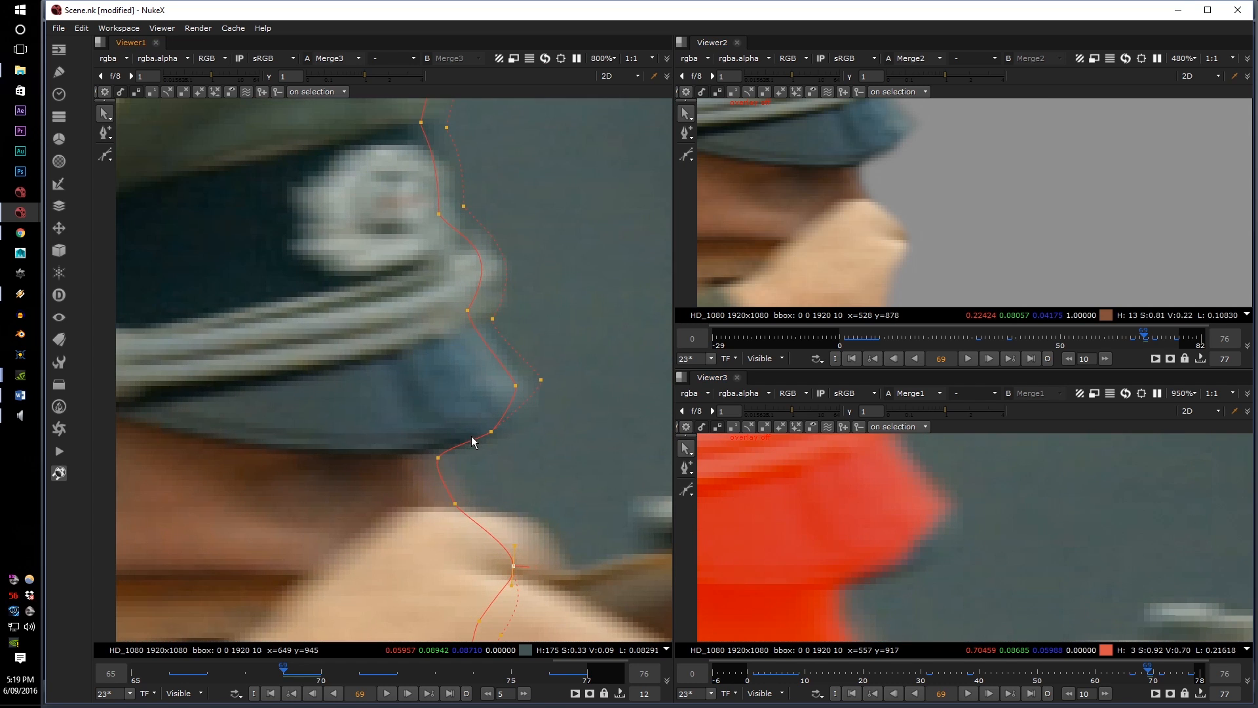
pyautogui.moveTo(496, 447); pyautogui.dragTo(502, 449)
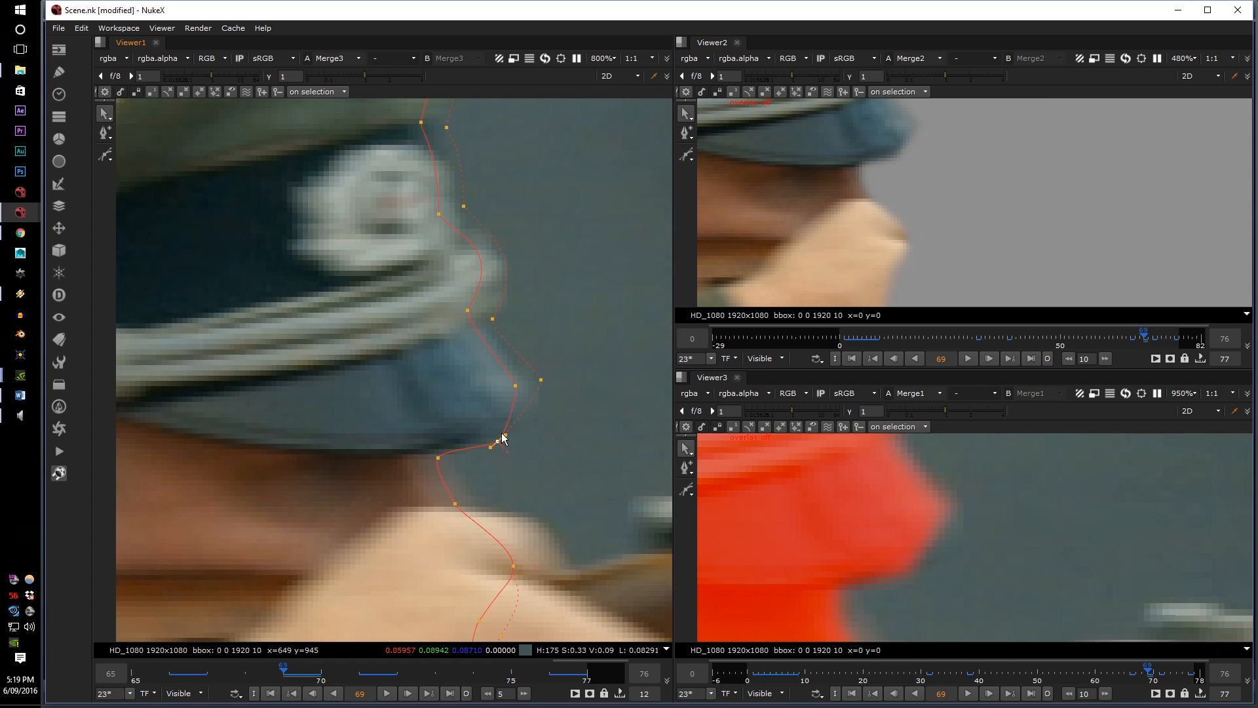
pyautogui.moveTo(521, 343); pyautogui.dragTo(580, 482, button='middle')
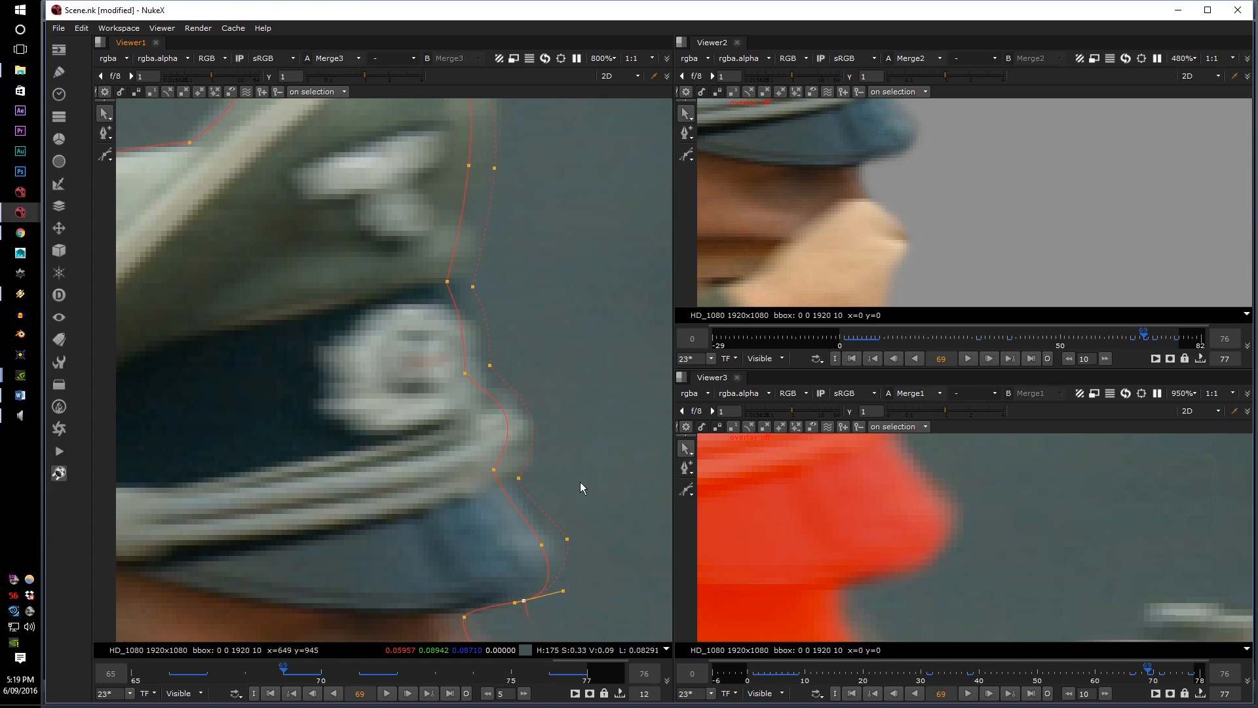
# Move the two points behind the cap band inward to the head on frame 69 and feather them outward
pyautogui.scroll(-3, 949, 596)
pyautogui.moveTo(949, 596); pyautogui.dragTo(950, 625, button='middle')
pyautogui.moveTo(928, 517); pyautogui.dragTo(940, 593, button='middle')
pyautogui.scroll(-5, 886, 203)
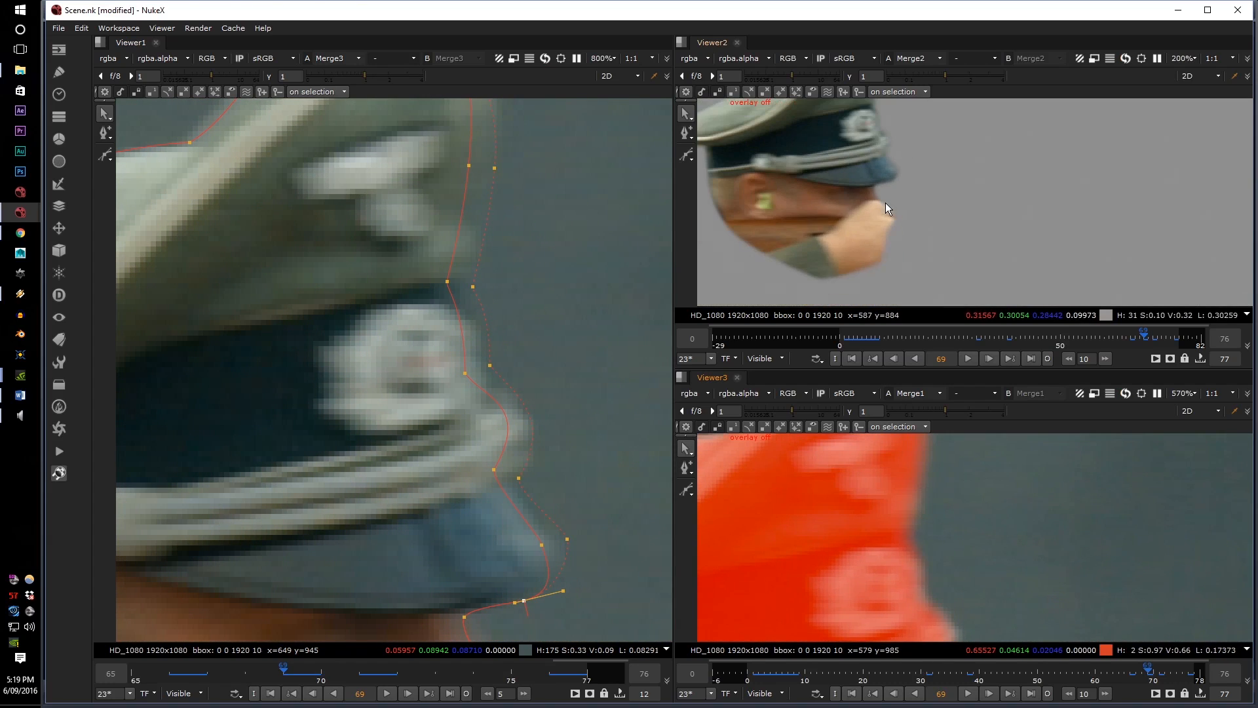
pyautogui.moveTo(886, 202); pyautogui.dragTo(912, 301, button='middle')
pyautogui.moveTo(728, 275); pyautogui.dragTo(781, 236, button='middle')
pyautogui.moveTo(379, 263); pyautogui.dragTo(721, 172, button='middle')
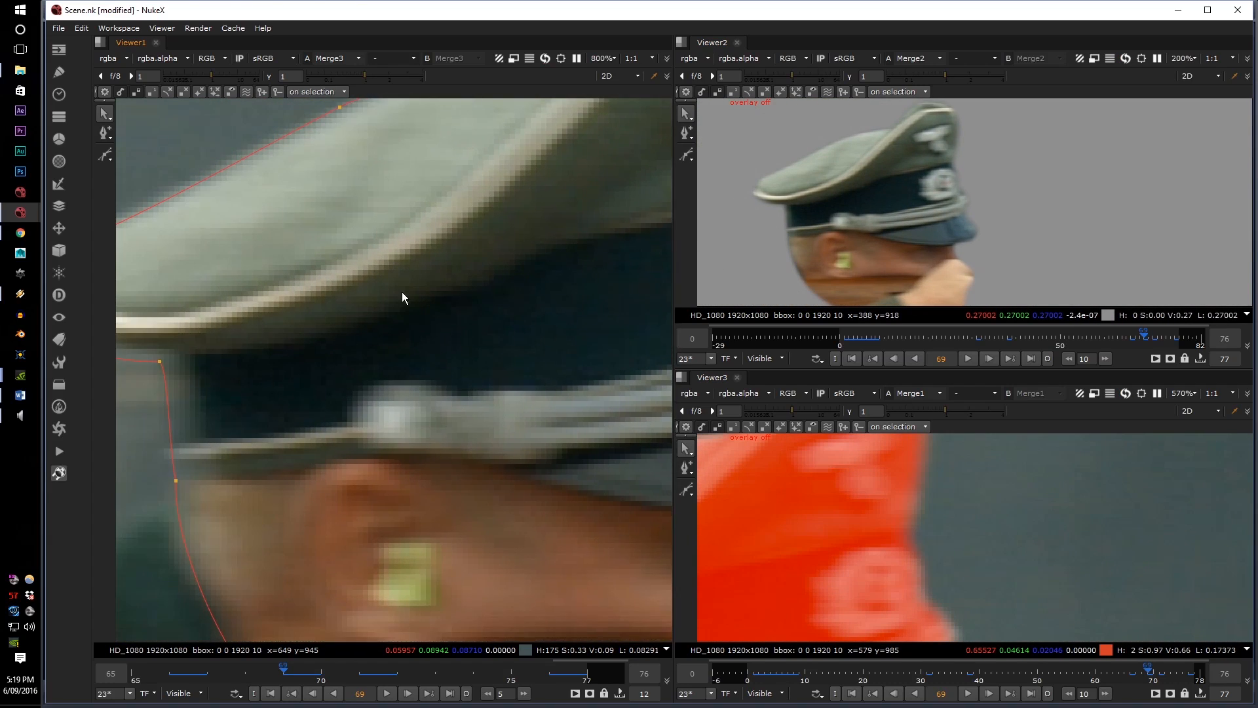
pyautogui.moveTo(403, 292); pyautogui.dragTo(623, 169, button='middle')
pyautogui.moveTo(356, 429); pyautogui.dragTo(468, 228)
pyautogui.moveTo(341, 297); pyautogui.dragTo(363, 295)
pyautogui.press('e')
pyautogui.scroll(6, 778, 220)
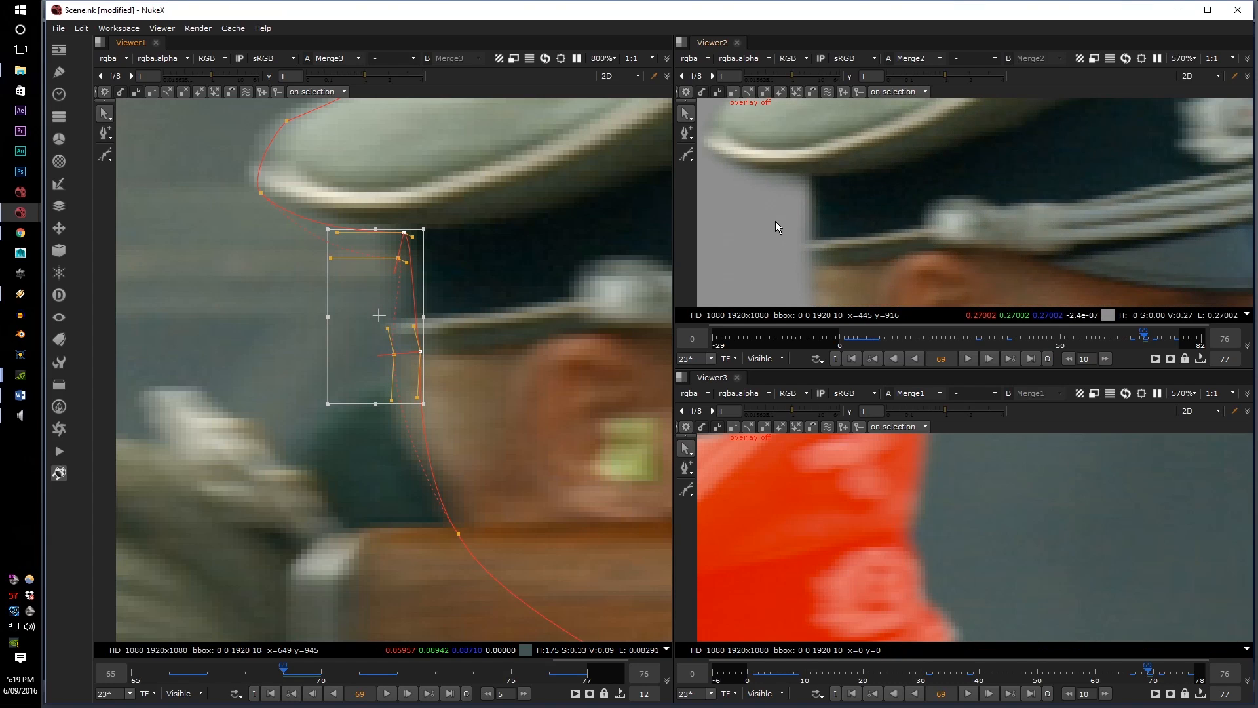
# Adjust the two points at the crown's rear end on frame 69 and pull their feather outward
pyautogui.moveTo(402, 210); pyautogui.dragTo(436, 329, button='middle')
pyautogui.click(298, 324)
pyautogui.moveTo(741, 164); pyautogui.dragTo(804, 317, button='middle')
pyautogui.scroll(-6, 986, 524)
pyautogui.scroll(6, 989, 544)
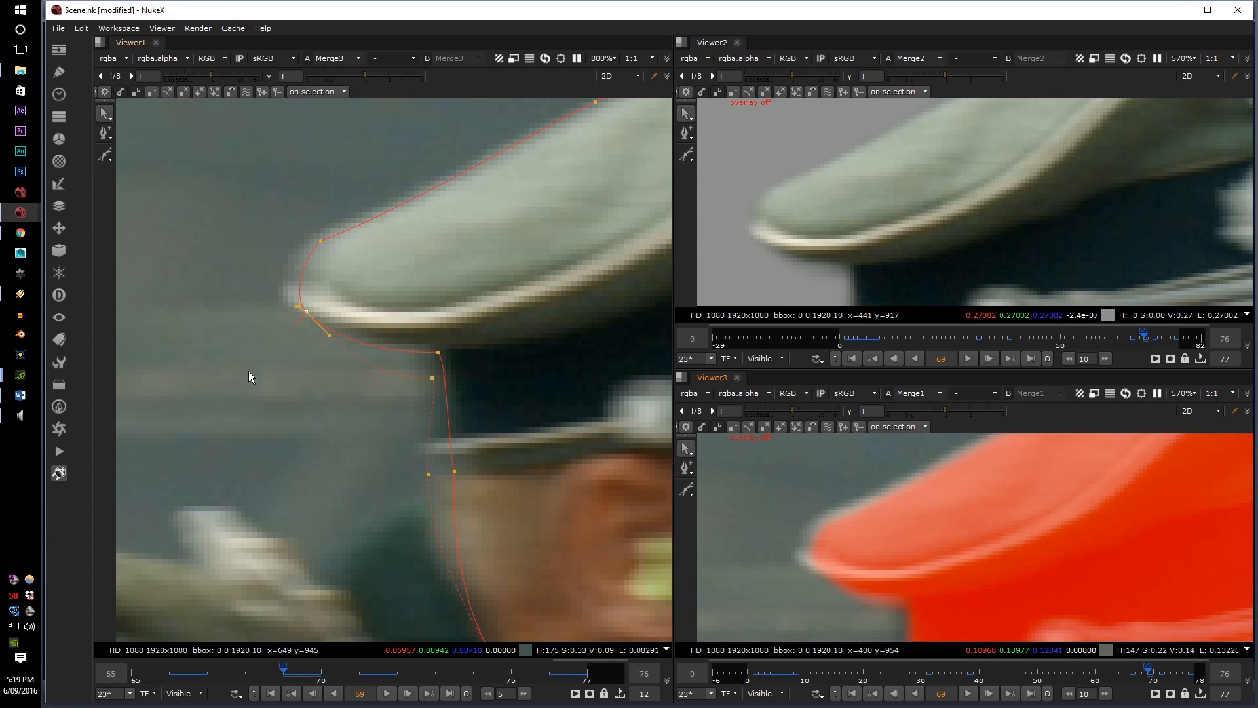
pyautogui.moveTo(229, 369); pyautogui.dragTo(373, 209)
pyautogui.moveTo(354, 267)
pyautogui.mouseDown()
pyautogui.moveTo(337, 258)
pyautogui.moveTo(356, 267)
pyautogui.mouseUp()
pyautogui.click(320, 297)
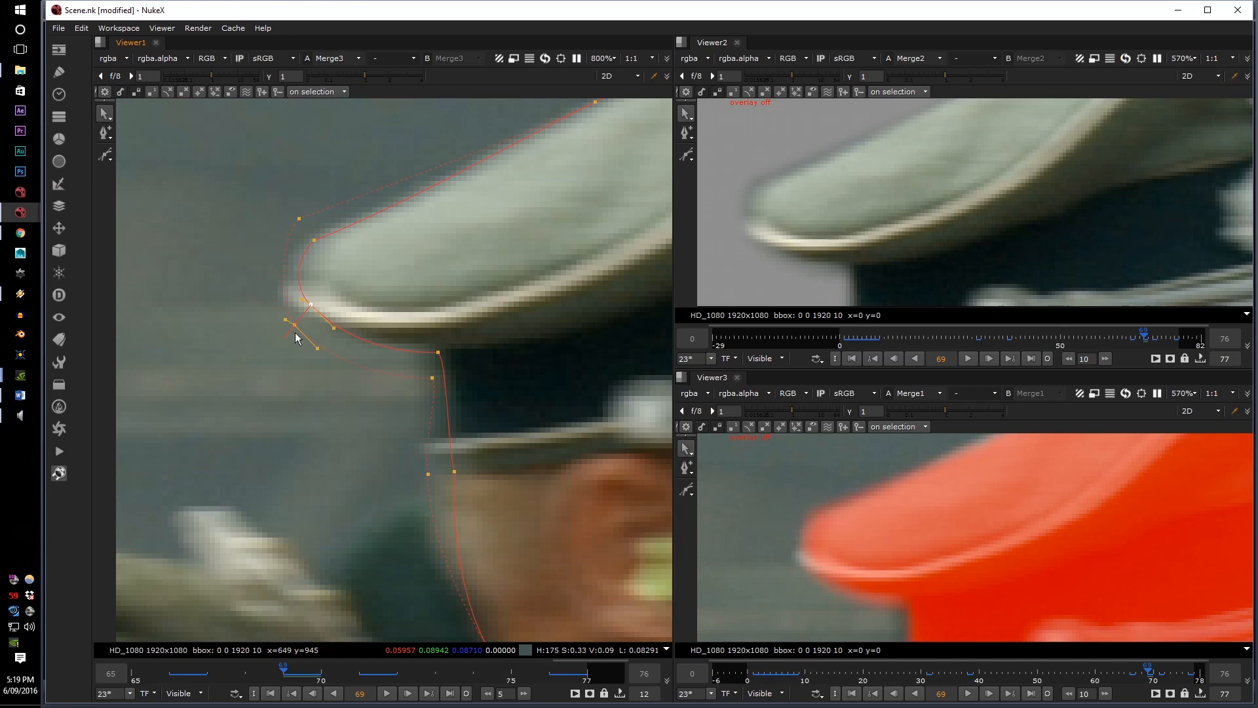
# Raise the band's rear corner point, remove the feather there and at the rear rim, and lower the rim point on frame 69
pyautogui.moveTo(405, 329); pyautogui.dragTo(413, 308)
pyautogui.keyDown('shift'); pyautogui.moveTo(340, 418); pyautogui.dragTo(433, 342); pyautogui.keyUp('shift')
pyautogui.hotkey('shift', 'e')
pyautogui.click(483, 318)
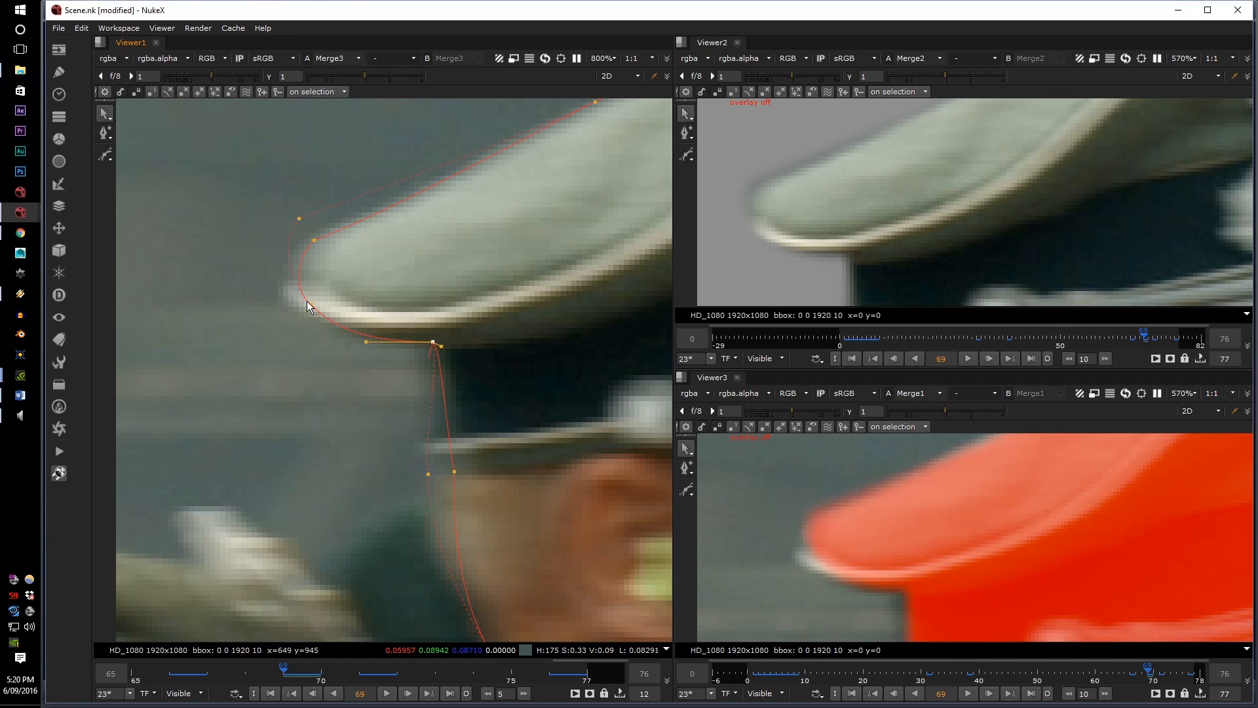
pyautogui.moveTo(308, 303); pyautogui.dragTo(316, 320)
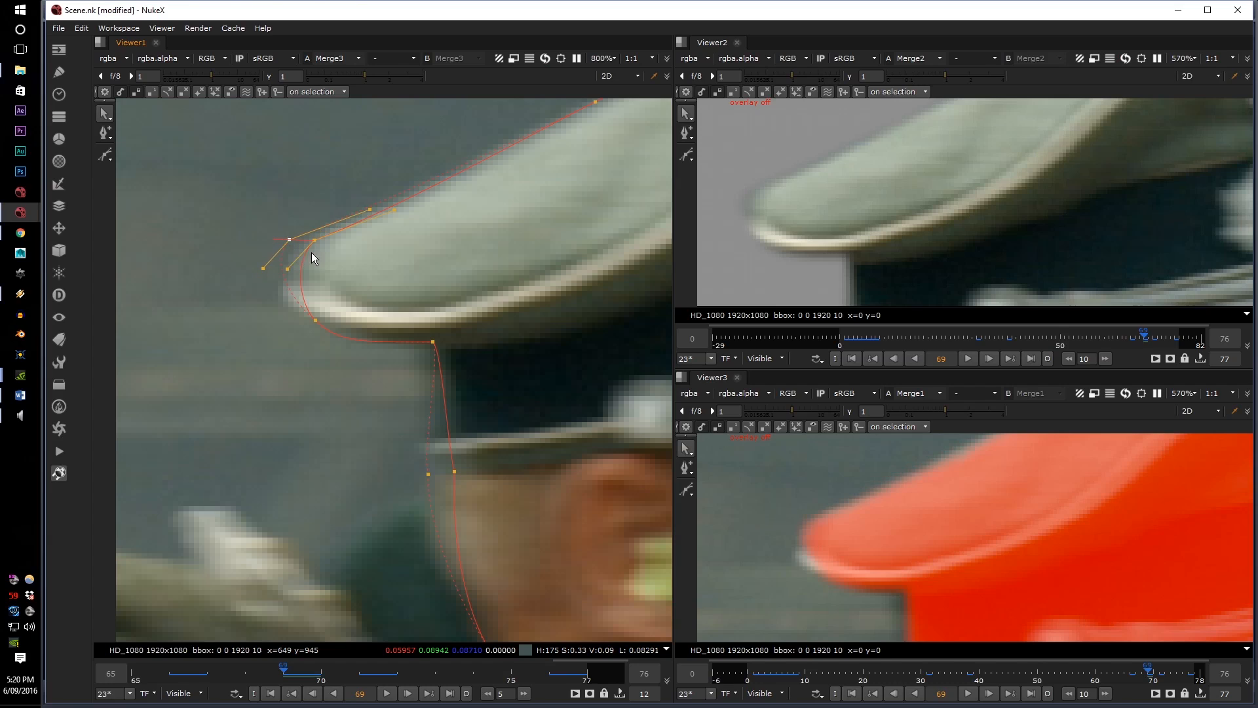
# Pull the feather of the crown's upper rear point outward on frame 69 and fit the next point along the crown's upper edge
pyautogui.moveTo(314, 241); pyautogui.dragTo(294, 242)
pyautogui.moveTo(347, 230); pyautogui.dragTo(200, 352, button='middle')
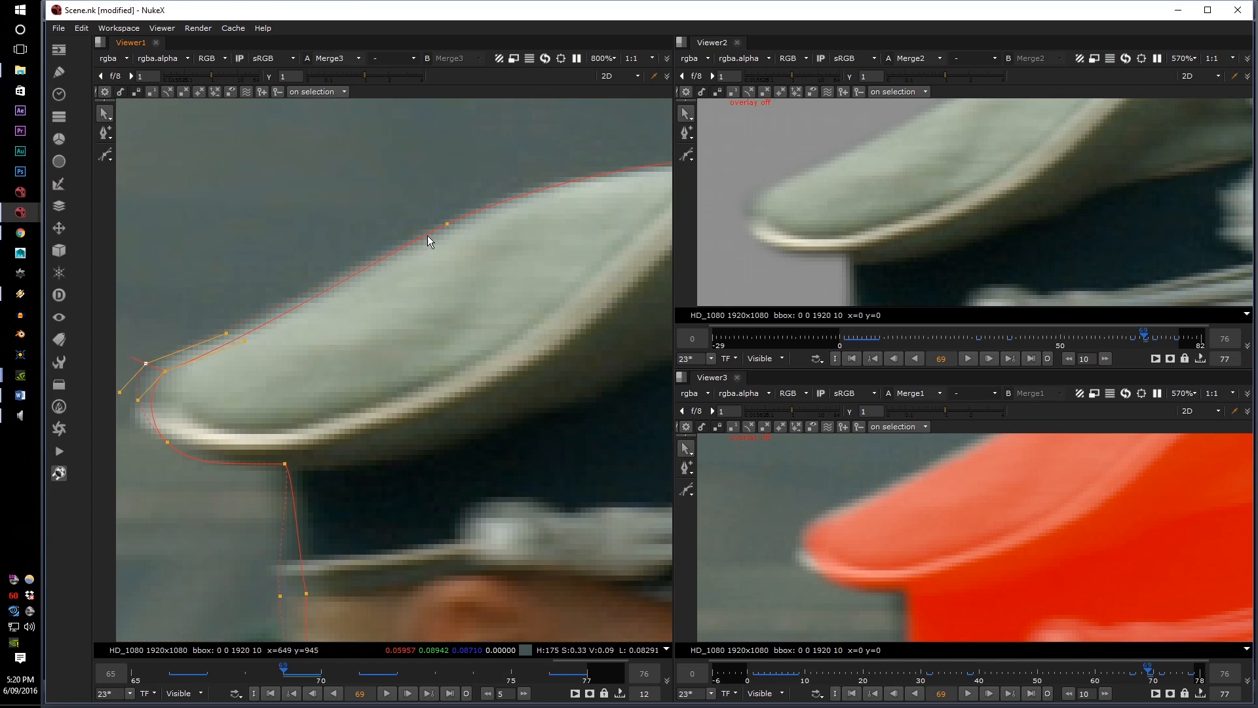
pyautogui.moveTo(447, 224); pyautogui.dragTo(451, 228)
pyautogui.scroll(-1, 776, 529)
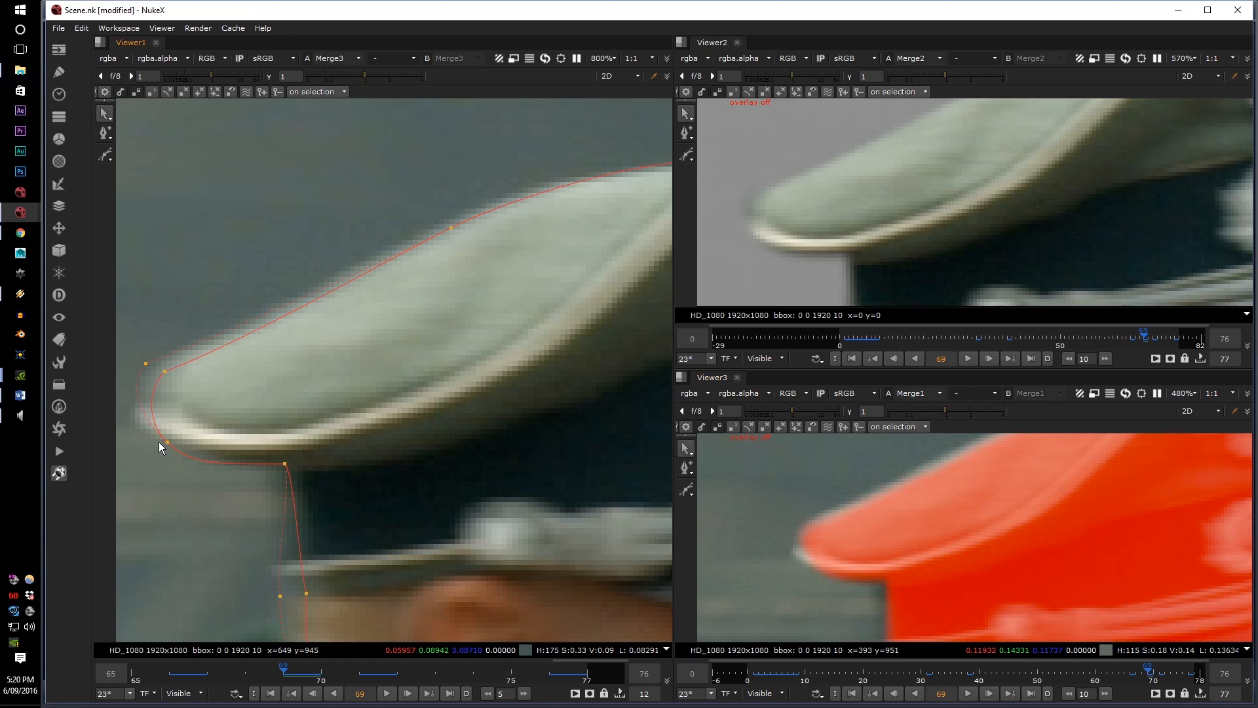
pyautogui.click(145, 364)
pyautogui.moveTo(848, 532); pyautogui.dragTo(805, 574, button='middle')
pyautogui.moveTo(421, 312); pyautogui.dragTo(379, 371, button='middle')
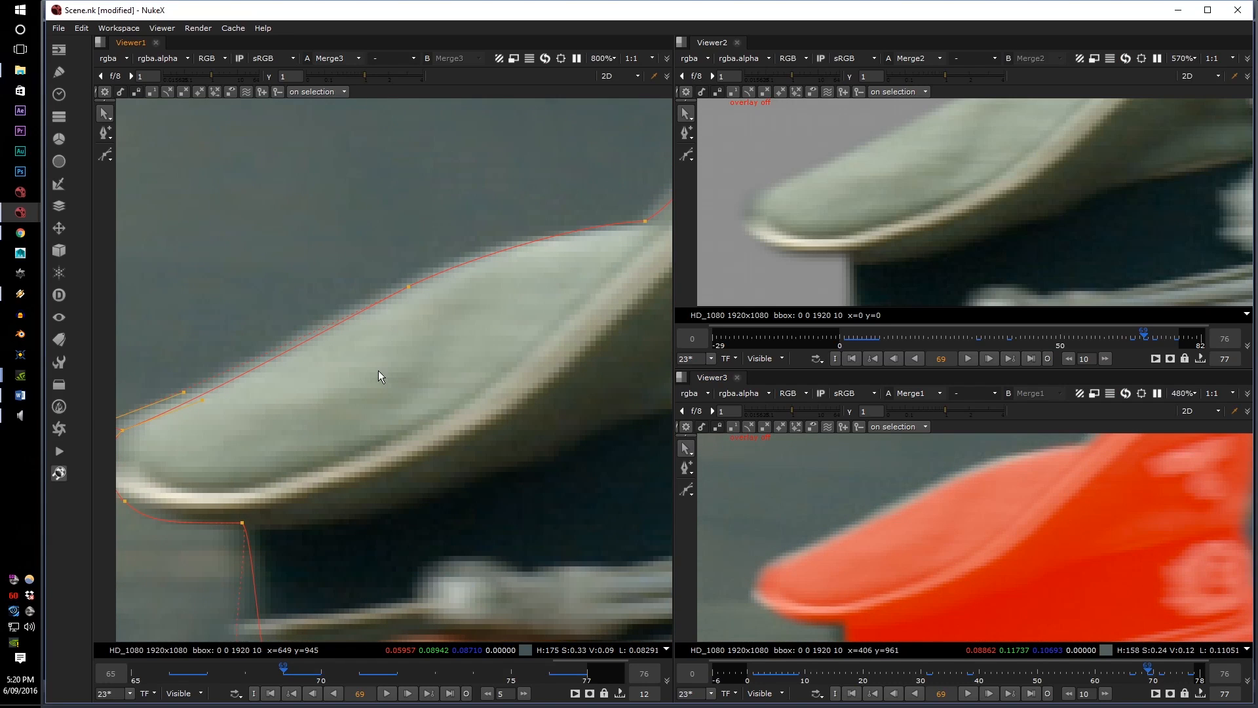
pyautogui.moveTo(412, 286); pyautogui.dragTo(407, 278)
# Nudge the point in the dip where the crown meets its raised front onto the cap edge on frame 69
pyautogui.moveTo(918, 177); pyautogui.dragTo(832, 240, button='middle')
pyautogui.moveTo(637, 246); pyautogui.dragTo(489, 316, button='middle')
pyautogui.moveTo(494, 294); pyautogui.dragTo(489, 293)
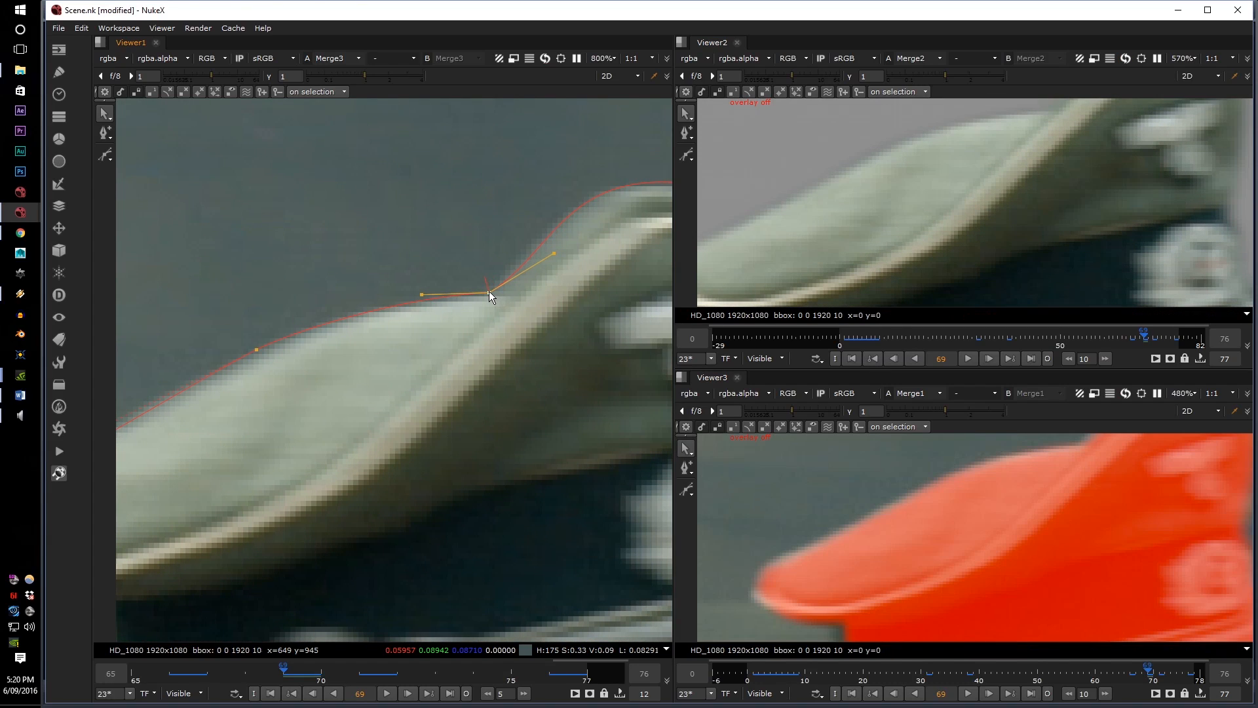
# Swing the upper feather handle of the point on the crown's front edge outward to cover the blurred corner on frame 69
pyautogui.moveTo(754, 508); pyautogui.dragTo(851, 580, button='middle')
pyautogui.scroll(-2, 1145, 269)
pyautogui.scroll(-1, 1144, 262)
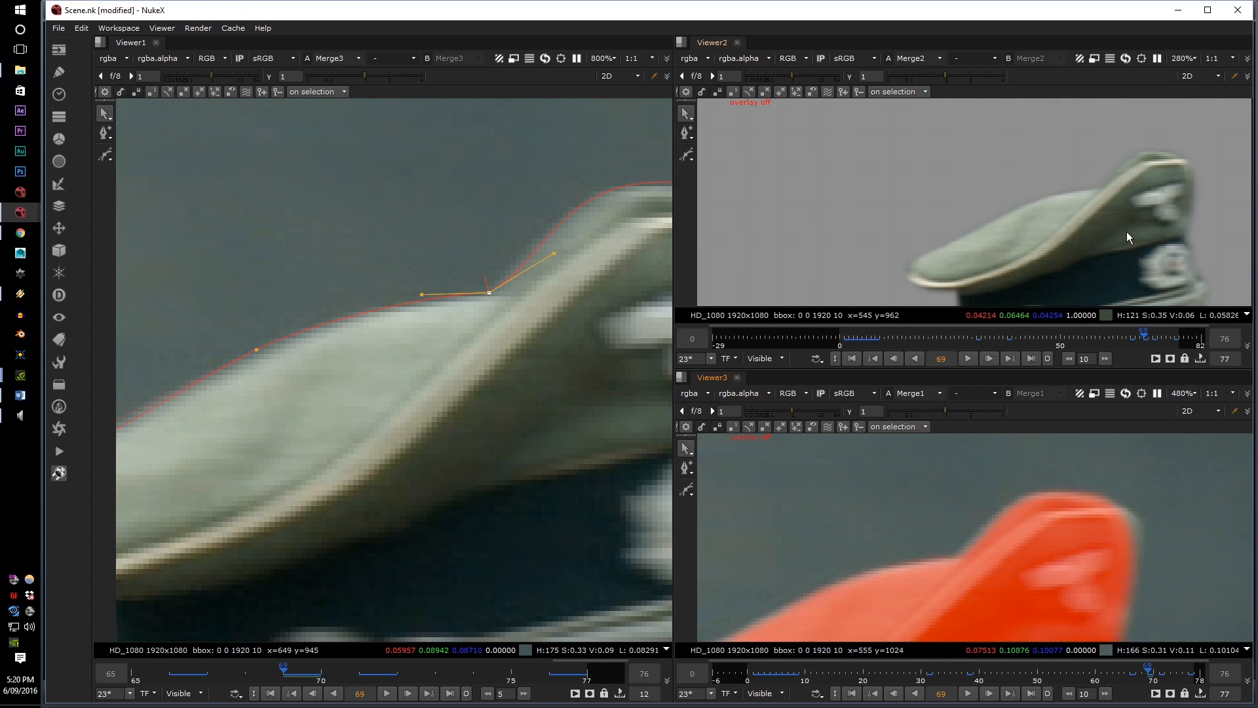
pyautogui.scroll(-1, 1124, 232)
pyautogui.moveTo(1105, 489); pyautogui.dragTo(1013, 482, button='middle')
pyautogui.moveTo(585, 365); pyautogui.dragTo(366, 376, button='middle')
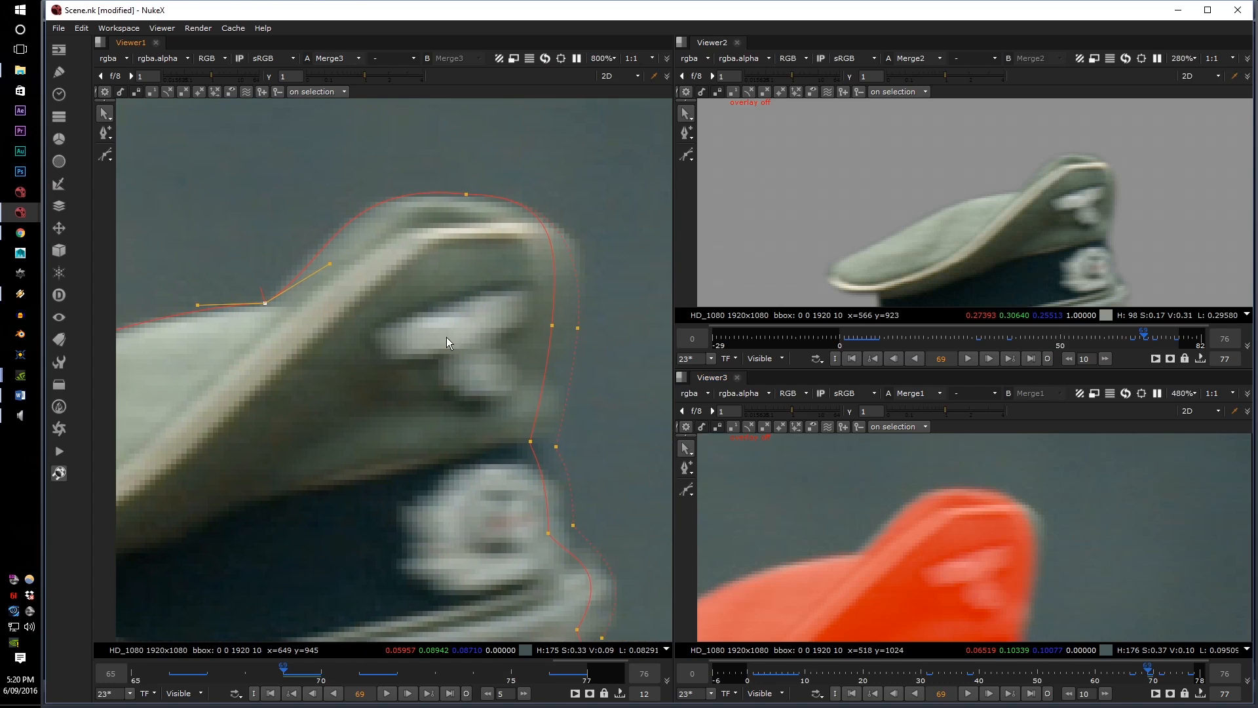
pyautogui.scroll(1, 497, 298)
pyautogui.click(607, 345)
pyautogui.moveTo(618, 246); pyautogui.dragTo(629, 237)
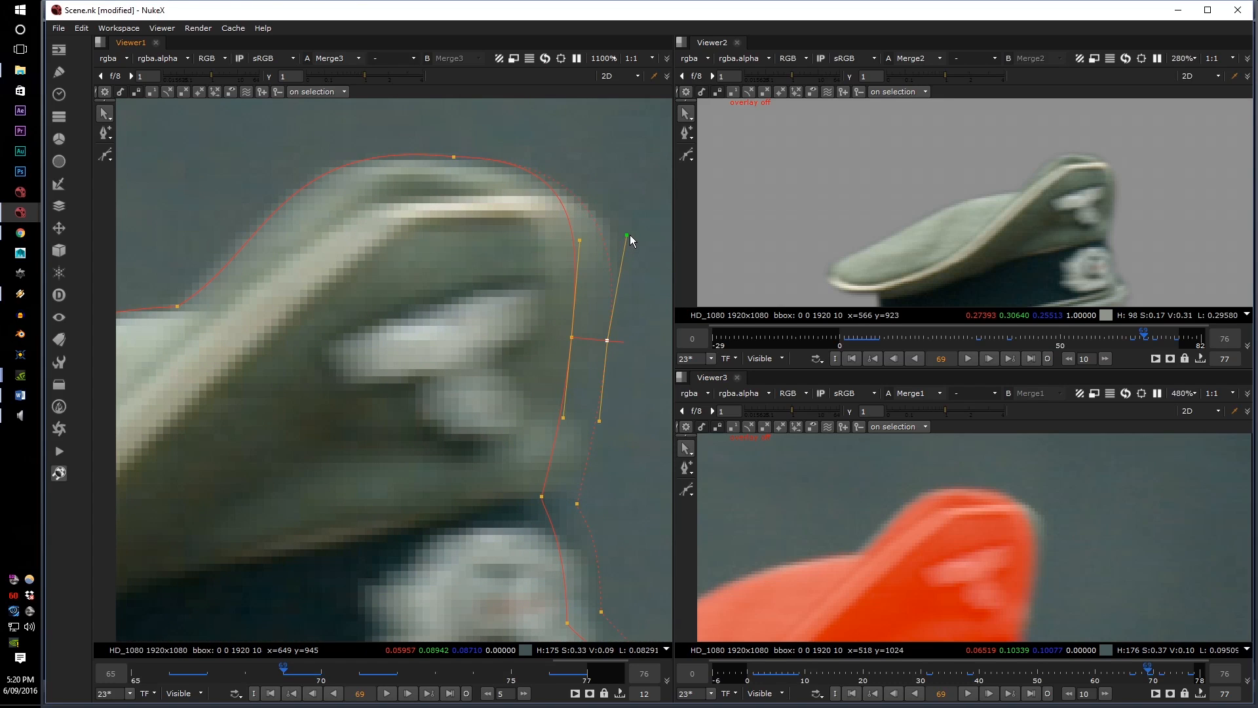
pyautogui.scroll(-2, 989, 230)
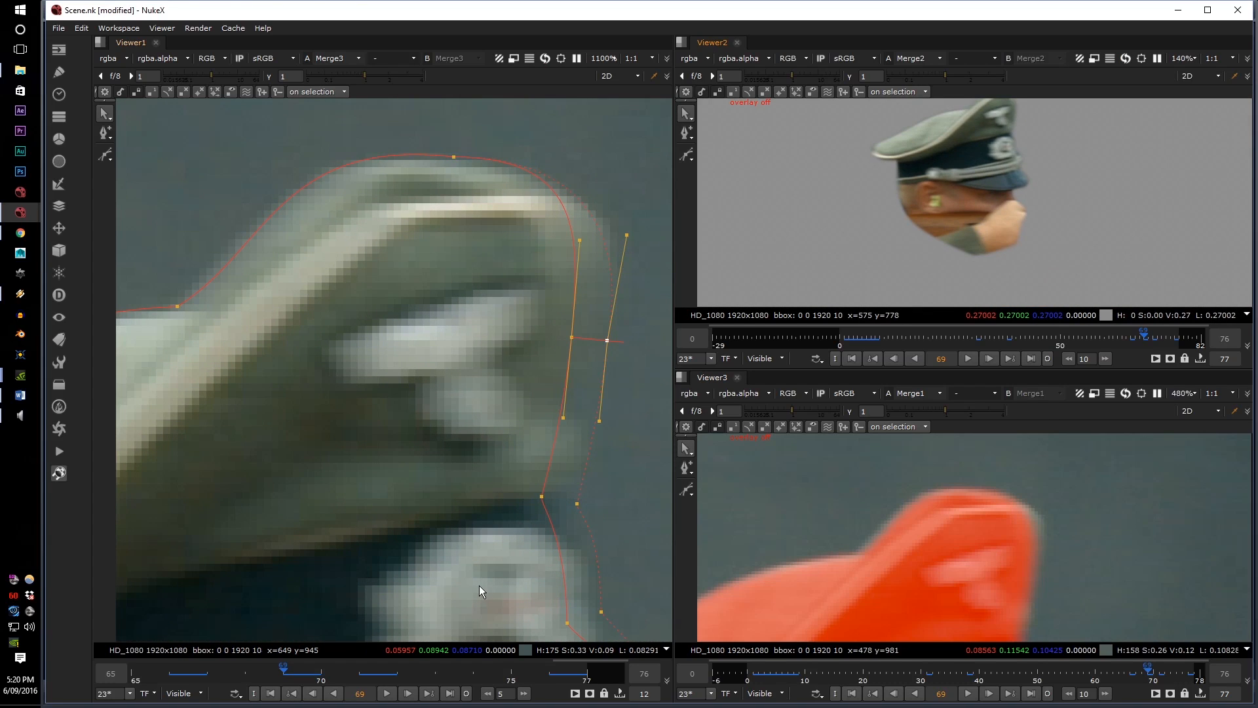
# On frame 74, shift the rear rim, cap band and back-of-head points slightly inward and feather them outward
pyautogui.click(466, 674)
pyautogui.scroll(-3, 456, 472)
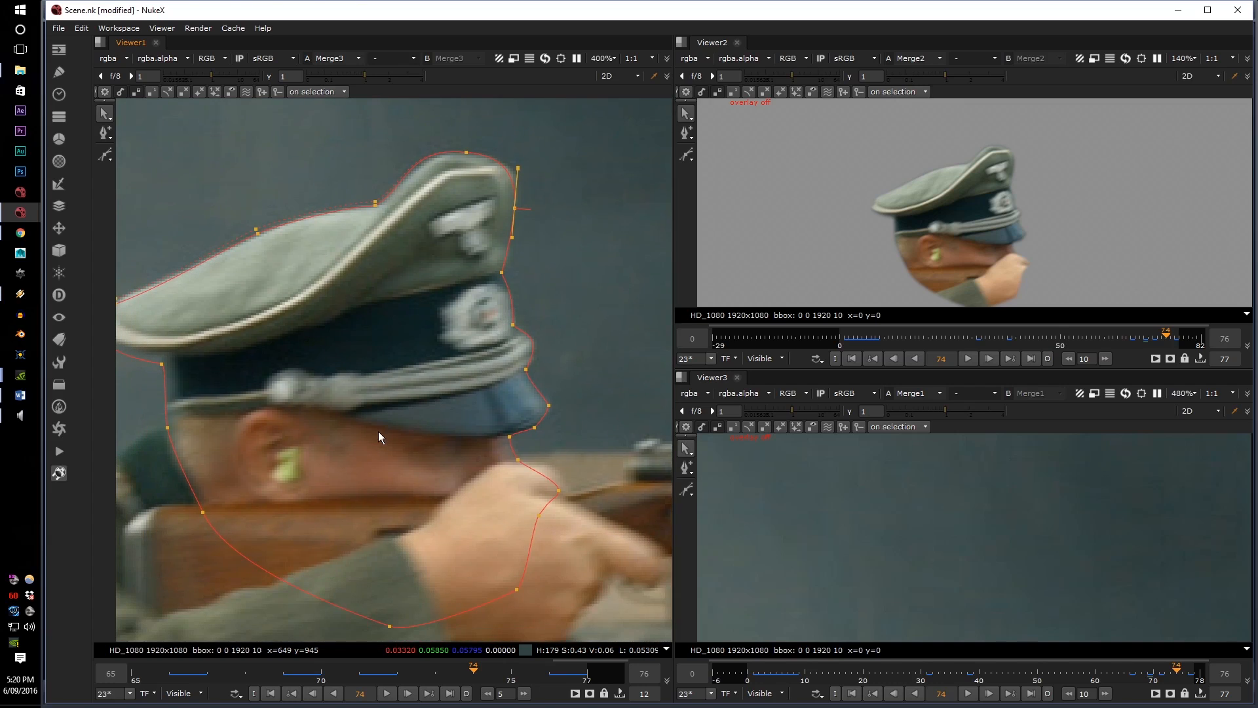
pyautogui.moveTo(1004, 199); pyautogui.dragTo(1015, 177, button='middle')
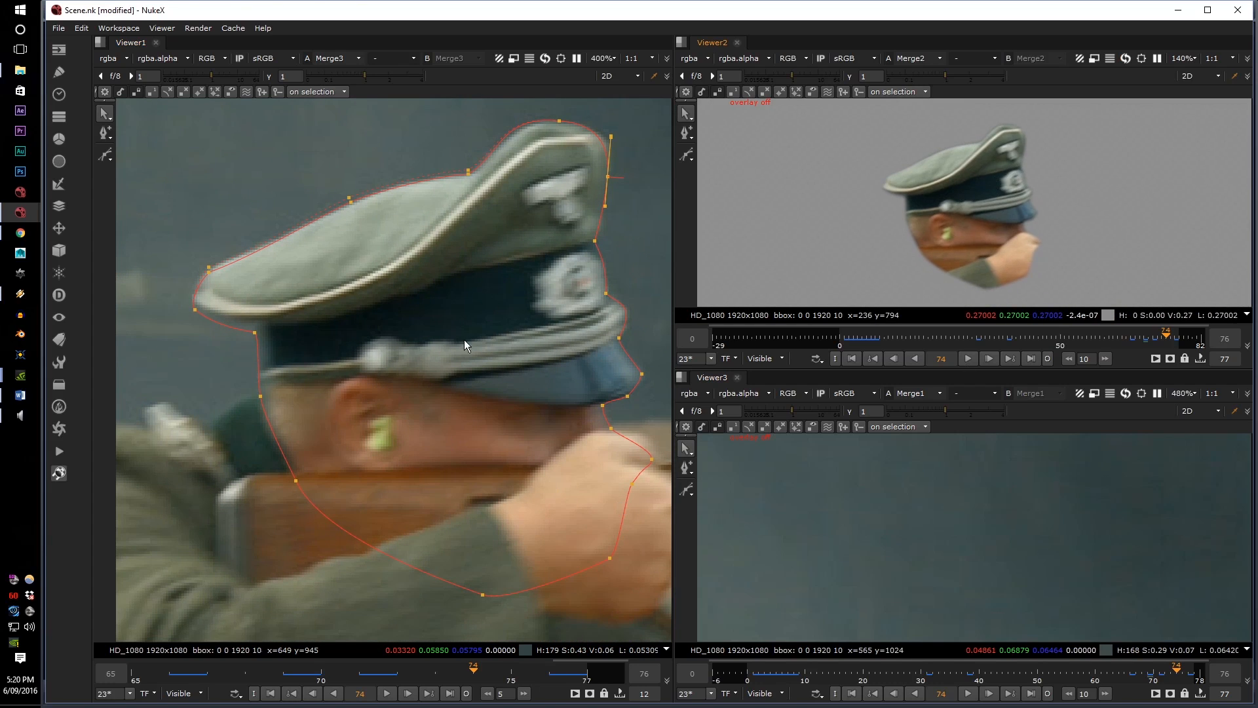
pyautogui.moveTo(161, 544); pyautogui.dragTo(365, 308)
pyautogui.scroll(3, 282, 316)
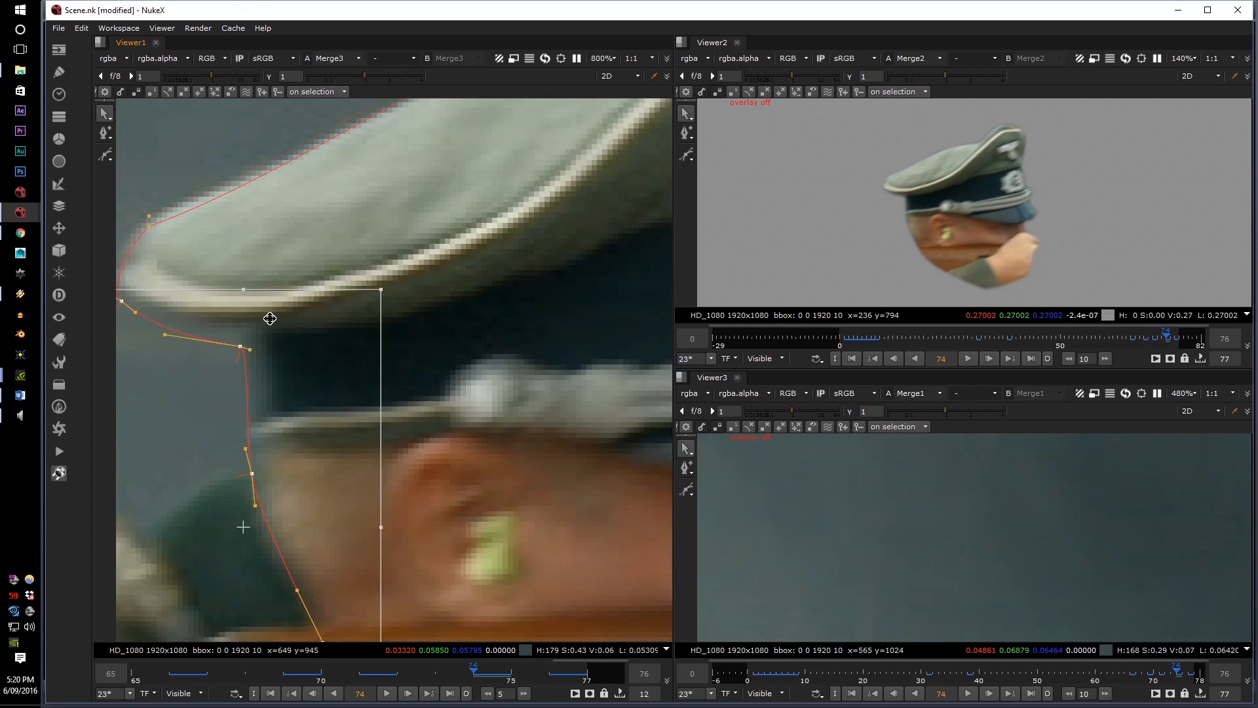
pyautogui.scroll(-5, 852, 305)
pyautogui.scroll(-6, 964, 554)
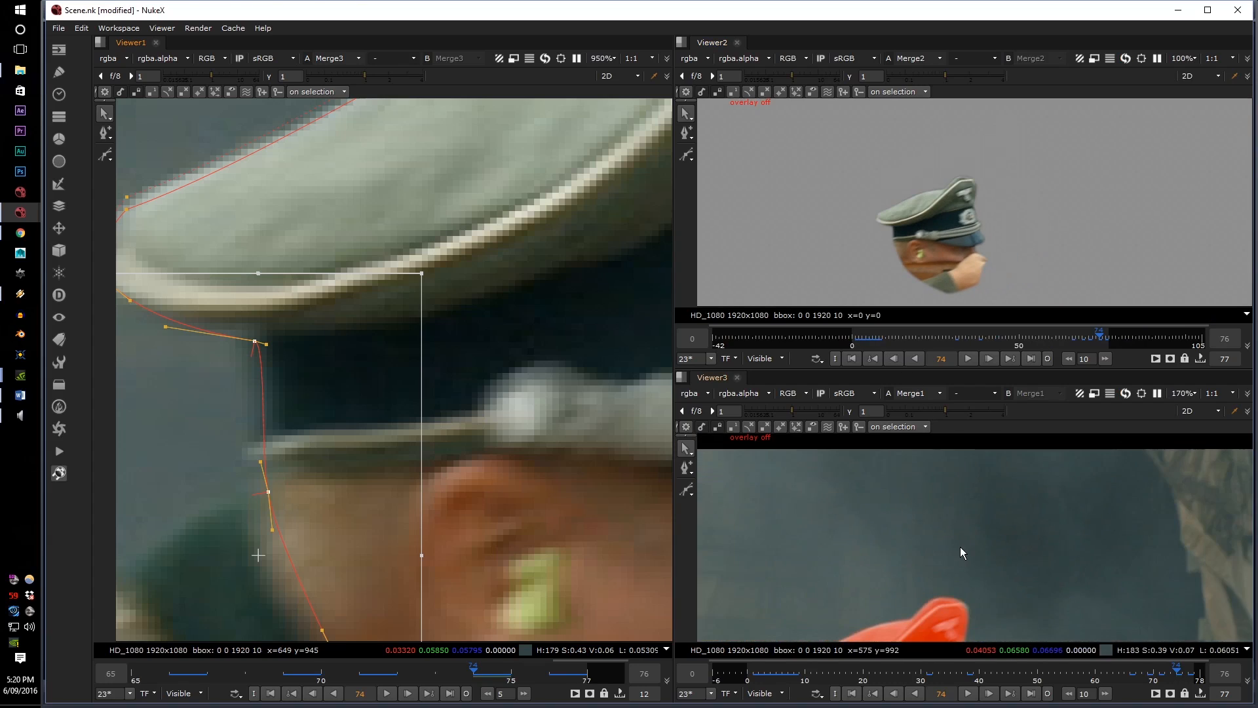
pyautogui.moveTo(888, 625); pyautogui.dragTo(930, 528, button='middle')
pyautogui.scroll(6, 901, 492)
pyautogui.scroll(2, 862, 481)
pyautogui.moveTo(331, 406); pyautogui.dragTo(435, 371, button='middle')
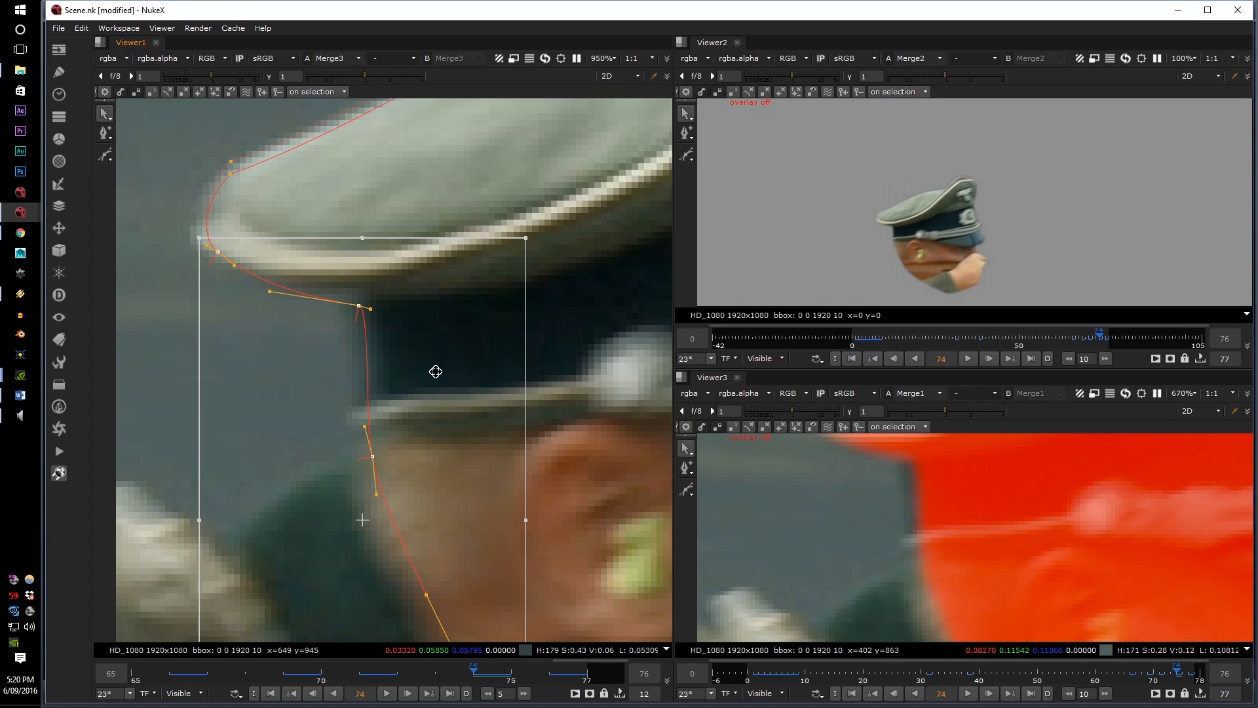
pyautogui.moveTo(430, 375); pyautogui.dragTo(432, 371)
pyautogui.press('e')
pyautogui.click(343, 387)
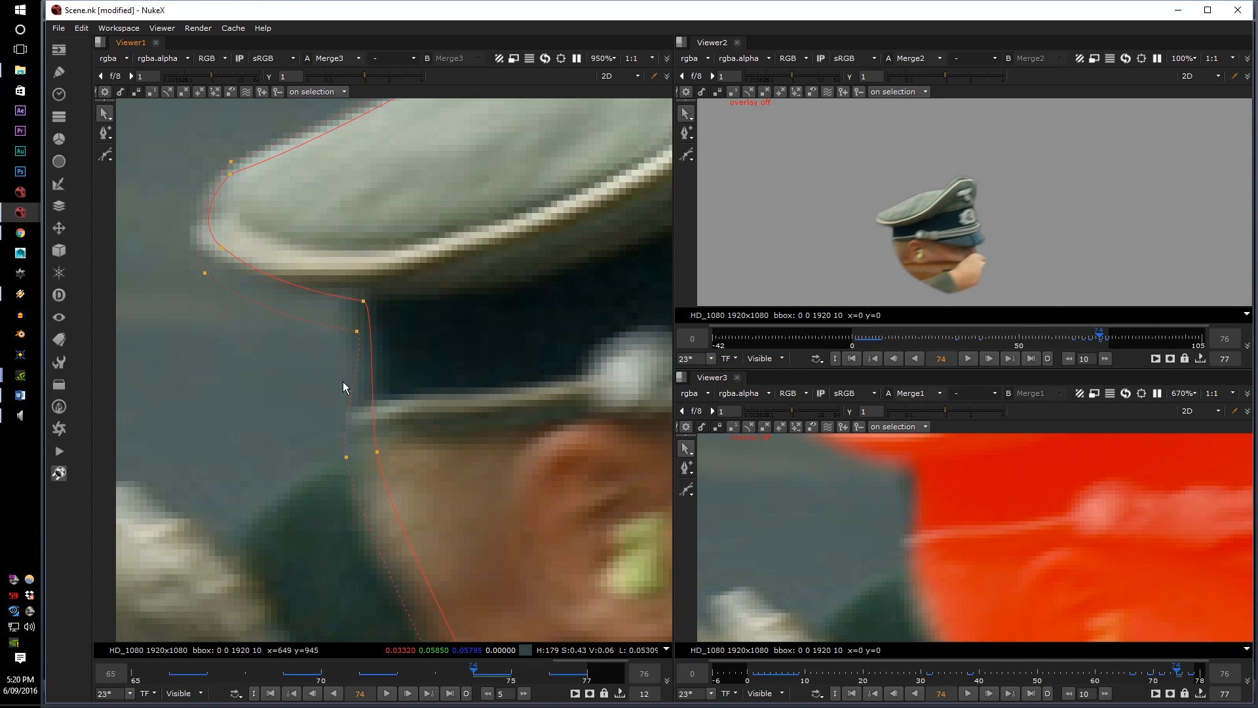
# Move the band's rear corner point up and outward on frame 74, and reposition the rear rim's feather point higher and farther out
pyautogui.moveTo(362, 306); pyautogui.dragTo(357, 300)
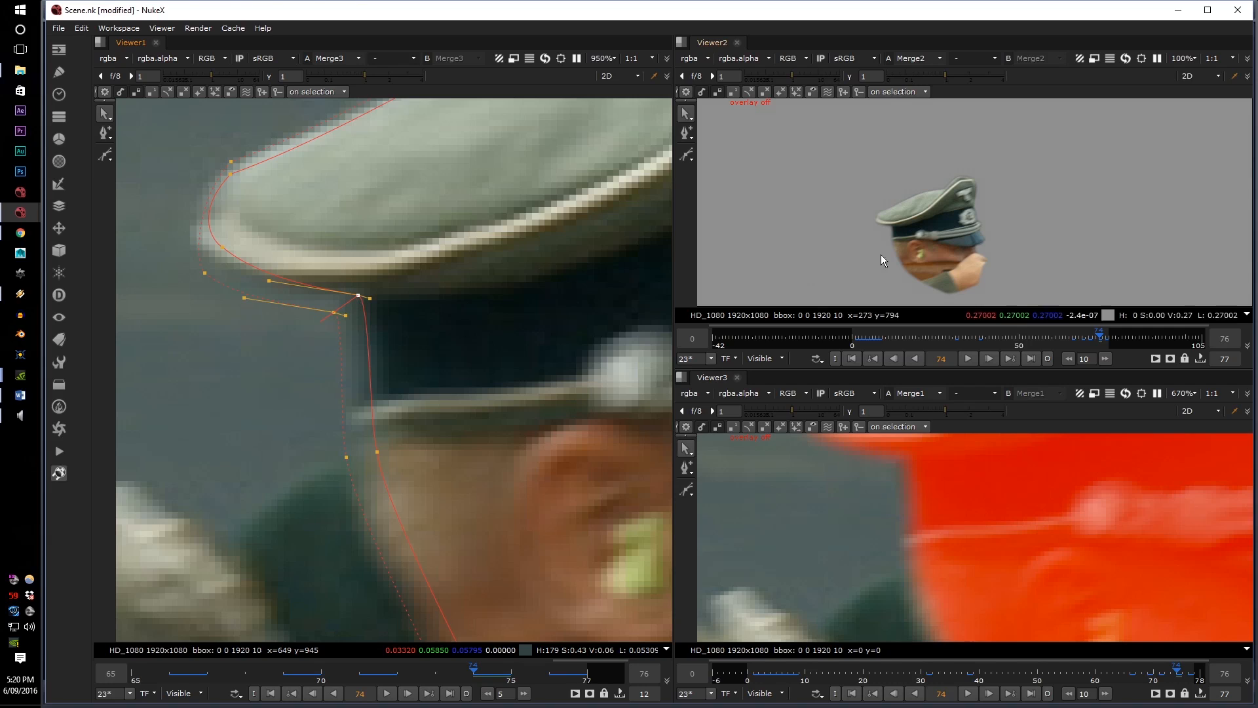
pyautogui.scroll(6, 885, 274)
pyautogui.scroll(-3, 905, 527)
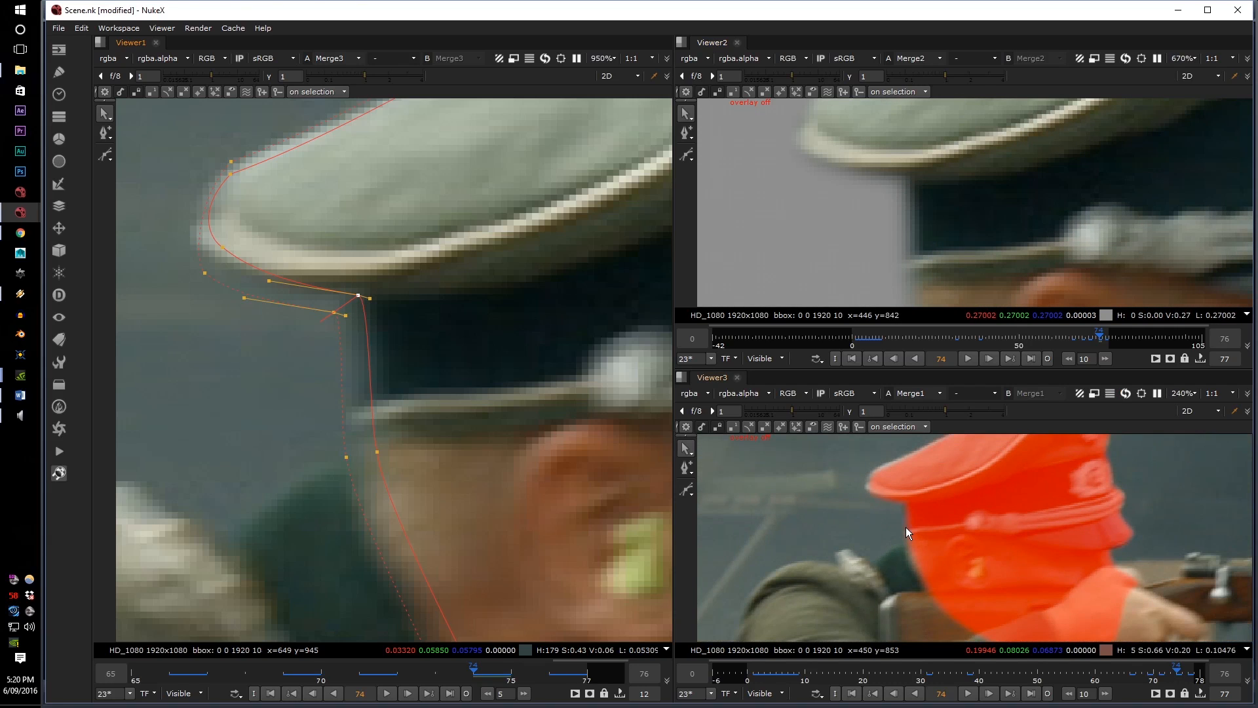
pyautogui.moveTo(437, 320); pyautogui.dragTo(527, 437, button='middle')
pyautogui.moveTo(296, 387); pyautogui.dragTo(279, 369)
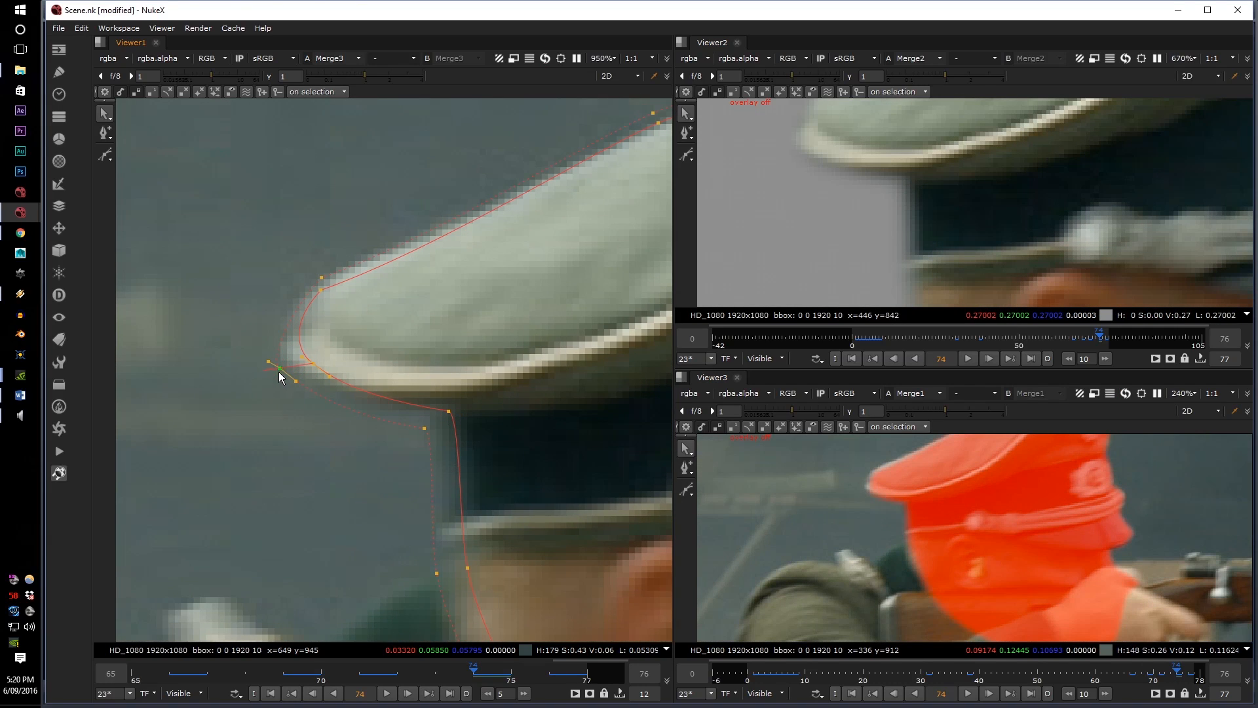
pyautogui.moveTo(344, 288); pyautogui.dragTo(266, 372, button='middle')
pyautogui.moveTo(995, 501); pyautogui.dragTo(983, 538, button='middle')
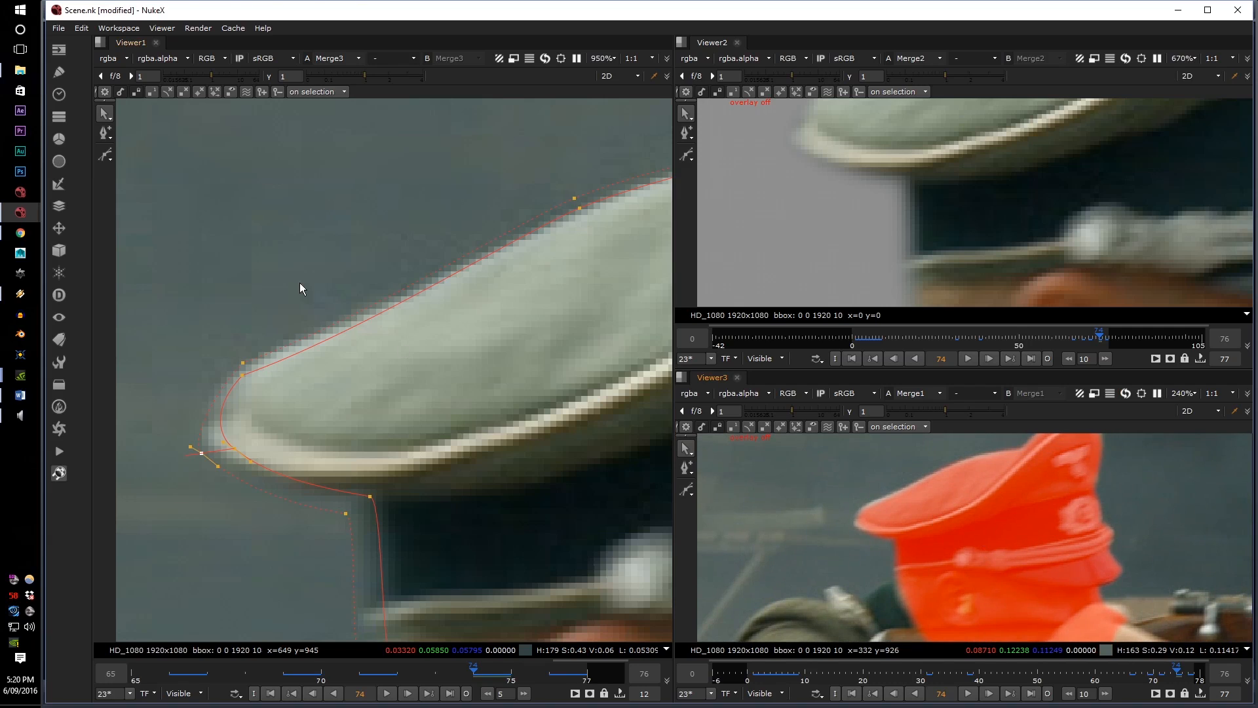
# Remove the feather from the points along the crown's upper edge on frame 74
pyautogui.moveTo(176, 257); pyautogui.dragTo(318, 382)
pyautogui.moveTo(511, 309); pyautogui.dragTo(364, 401, button='middle')
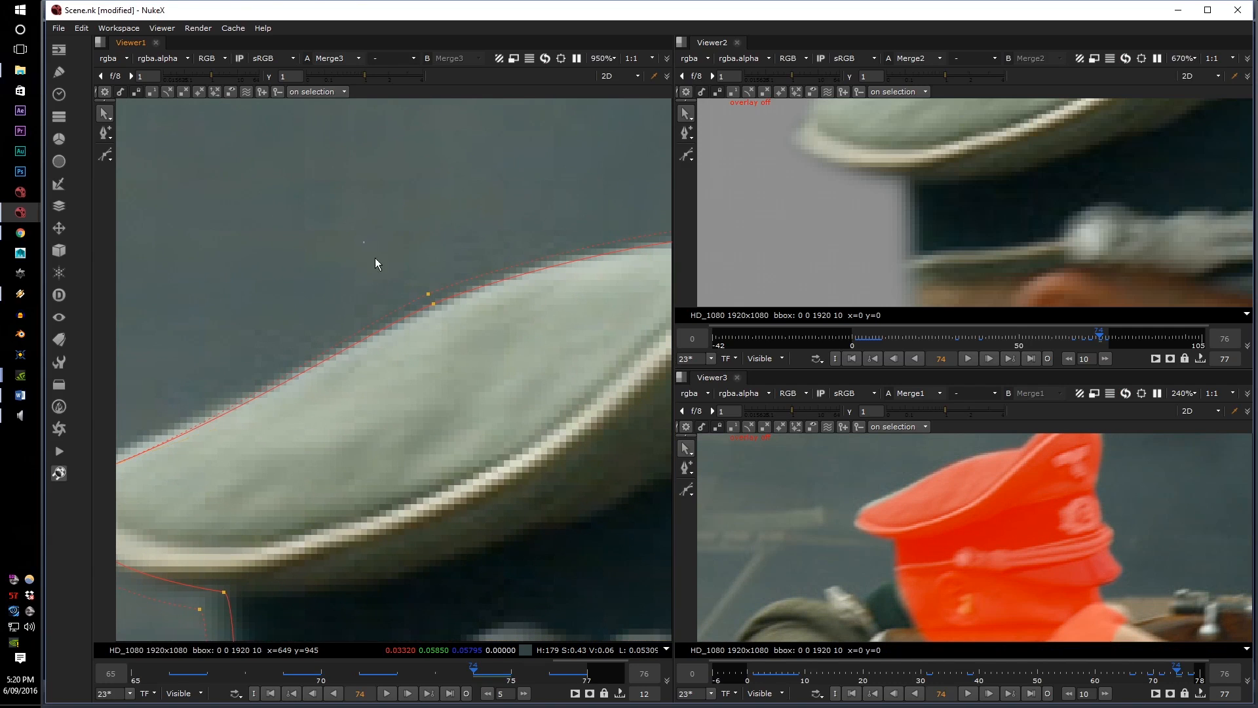
pyautogui.keyDown('shift'); pyautogui.moveTo(375, 257); pyautogui.dragTo(486, 351); pyautogui.keyUp('shift')
pyautogui.moveTo(488, 359); pyautogui.dragTo(212, 431, button='middle')
pyautogui.moveTo(378, 283); pyautogui.dragTo(453, 344)
pyautogui.hotkey('ctrl', 'e')
pyautogui.moveTo(532, 391); pyautogui.dragTo(377, 473, button='middle')
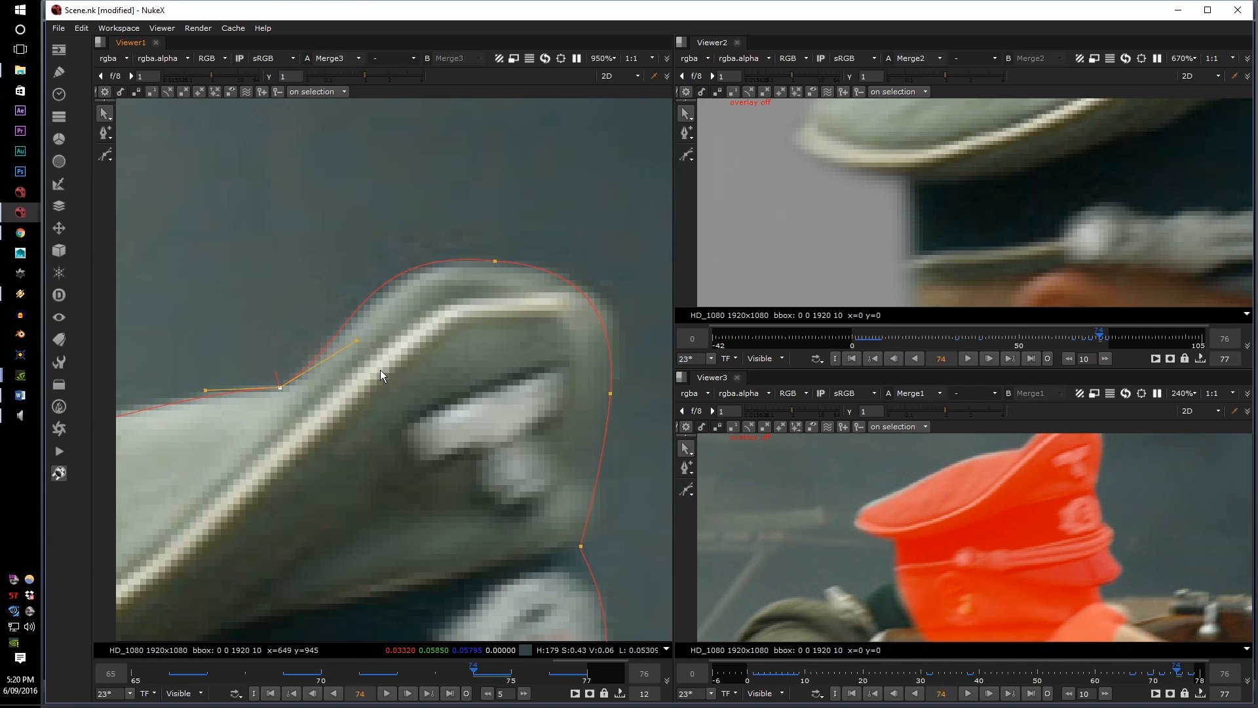
pyautogui.moveTo(381, 221); pyautogui.dragTo(514, 320)
pyautogui.moveTo(580, 371); pyautogui.dragTo(495, 364, button='middle')
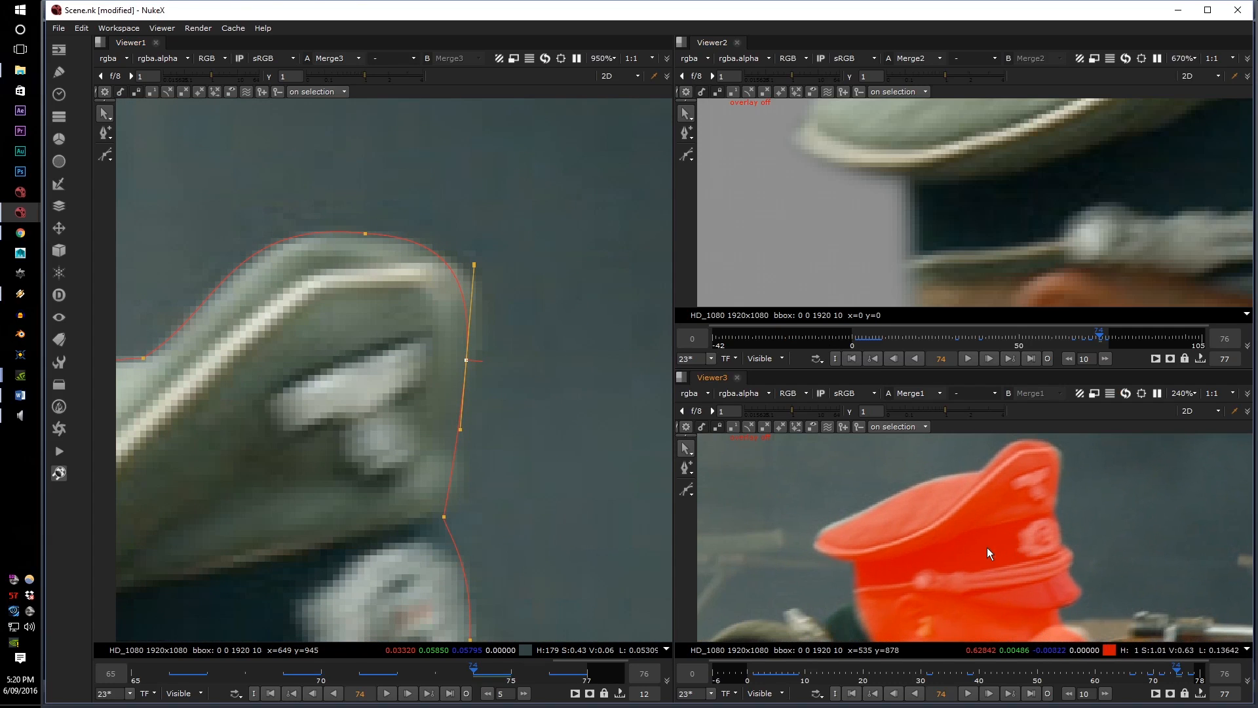
# Refit the upper rear point and the neighbouring point on the crown's upper edge to the cap outline on frame 74
pyautogui.scroll(-5, 623, 386)
pyautogui.moveTo(623, 386); pyautogui.dragTo(640, 386, button='middle')
pyautogui.moveTo(482, 405); pyautogui.dragTo(483, 406)
pyautogui.keyDown('shift'); pyautogui.moveTo(271, 396); pyautogui.dragTo(350, 452); pyautogui.keyUp('shift')
pyautogui.scroll(5, 337, 451)
pyautogui.scroll(4, 830, 567)
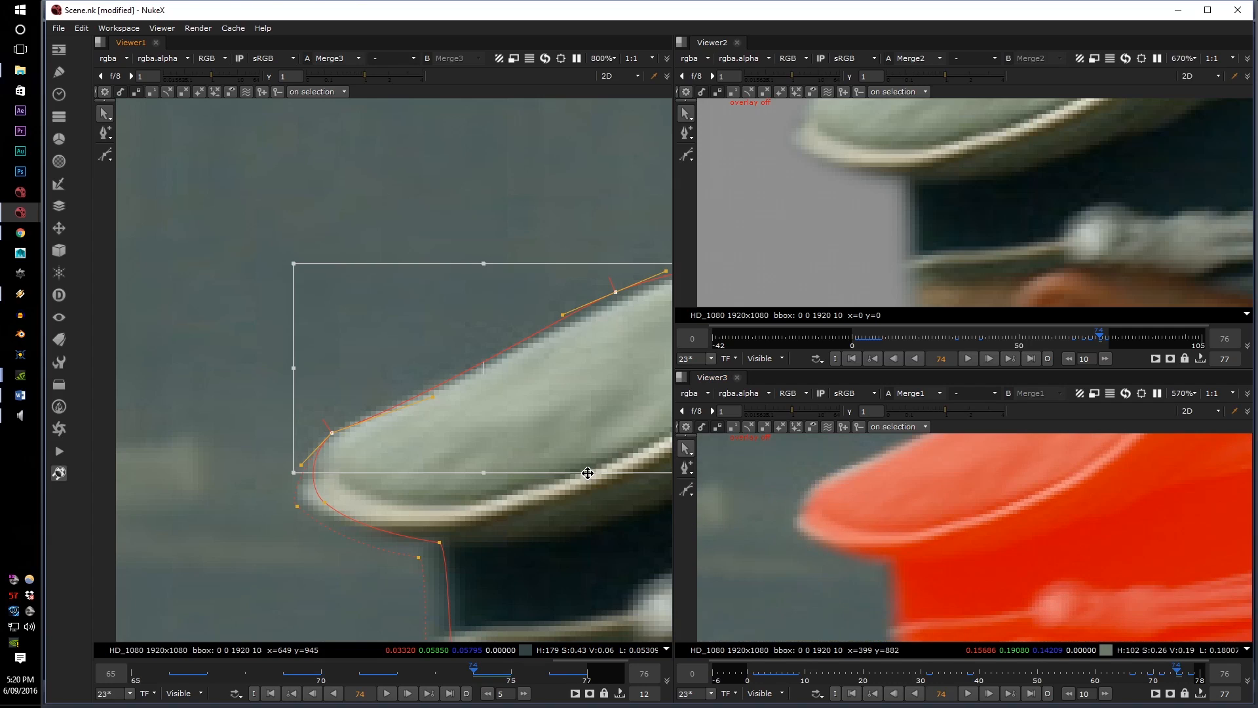
pyautogui.moveTo(511, 226); pyautogui.dragTo(391, 304, button='middle')
pyautogui.click(494, 369)
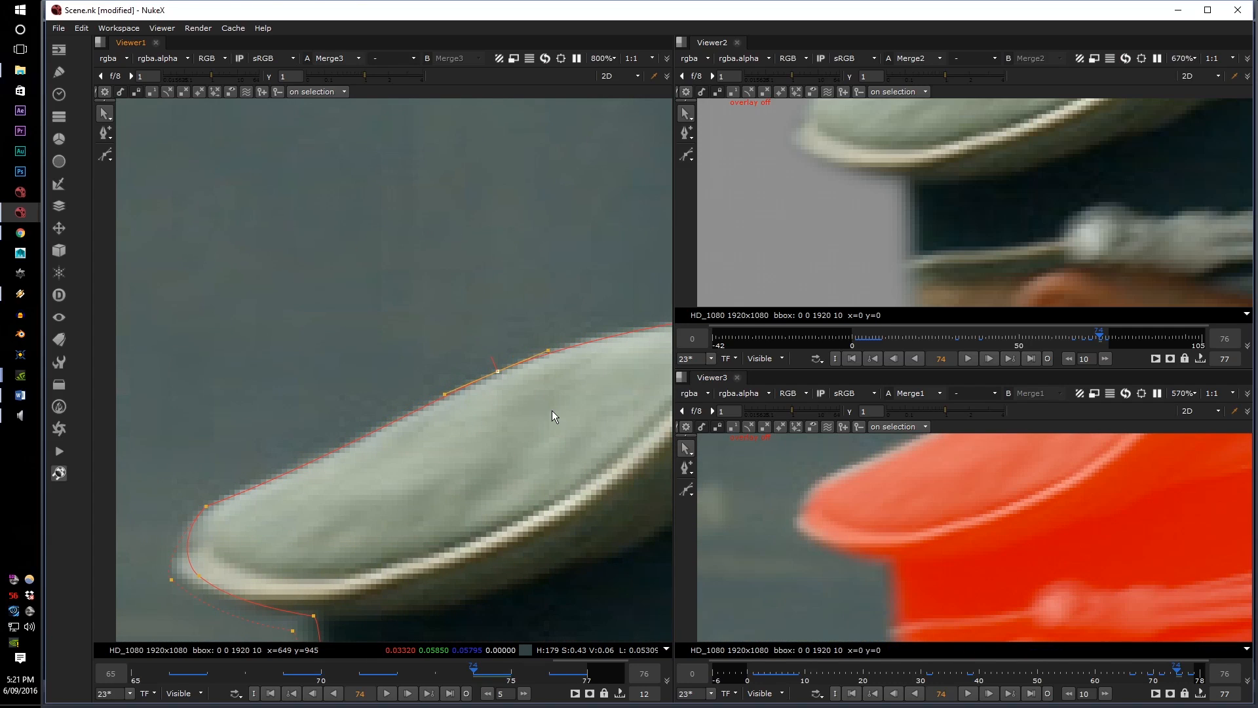
# Lower the crown's dip point slightly and lengthen its rear handle on frame 74, and shorten the rear handle of the peak point
pyautogui.moveTo(552, 410); pyautogui.dragTo(383, 465, button='middle')
pyautogui.scroll(-4, 989, 490)
pyautogui.click(552, 373)
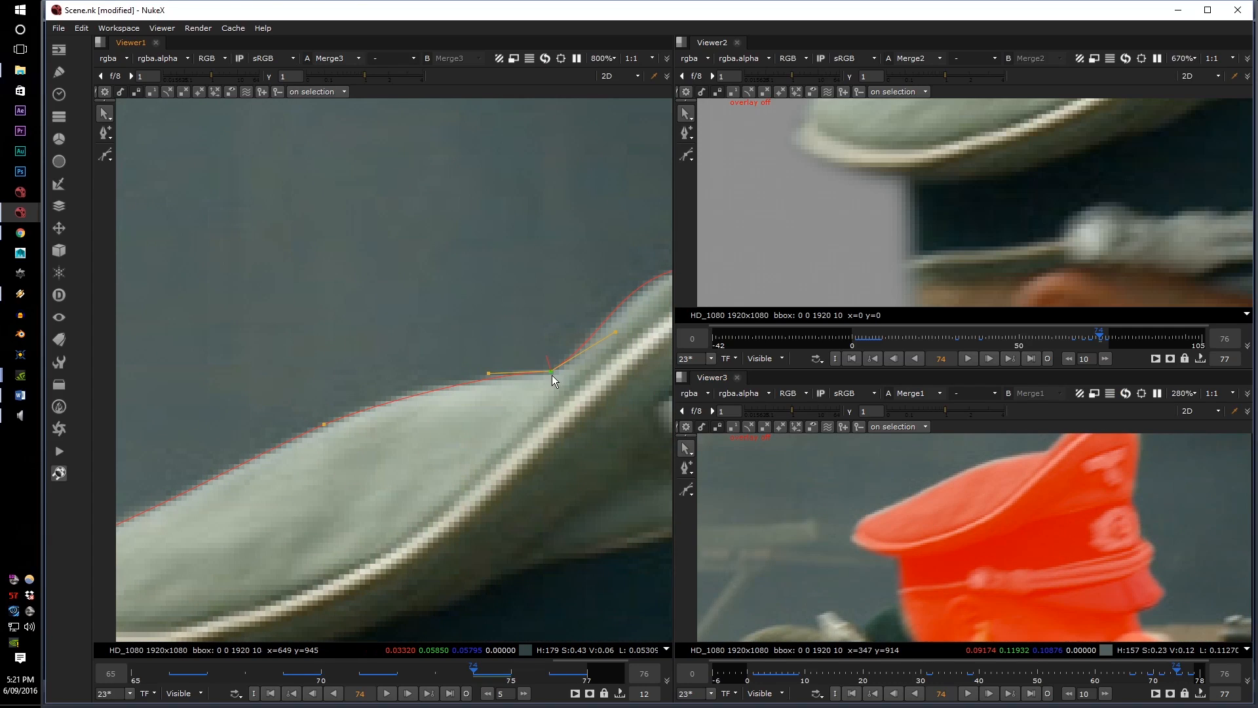
pyautogui.moveTo(493, 370); pyautogui.dragTo(446, 380)
pyautogui.moveTo(552, 368); pyautogui.dragTo(549, 371)
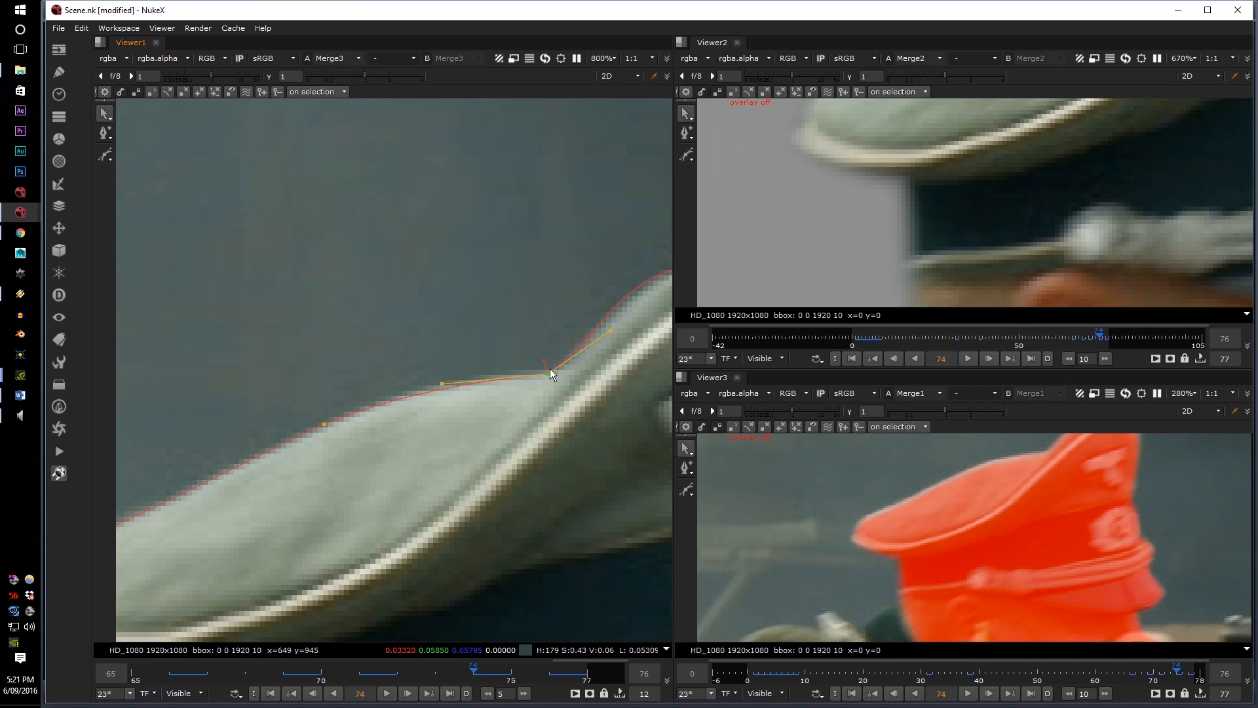
pyautogui.moveTo(665, 305); pyautogui.dragTo(524, 349, button='middle')
pyautogui.click(598, 311)
pyautogui.moveTo(482, 298); pyautogui.dragTo(501, 299)
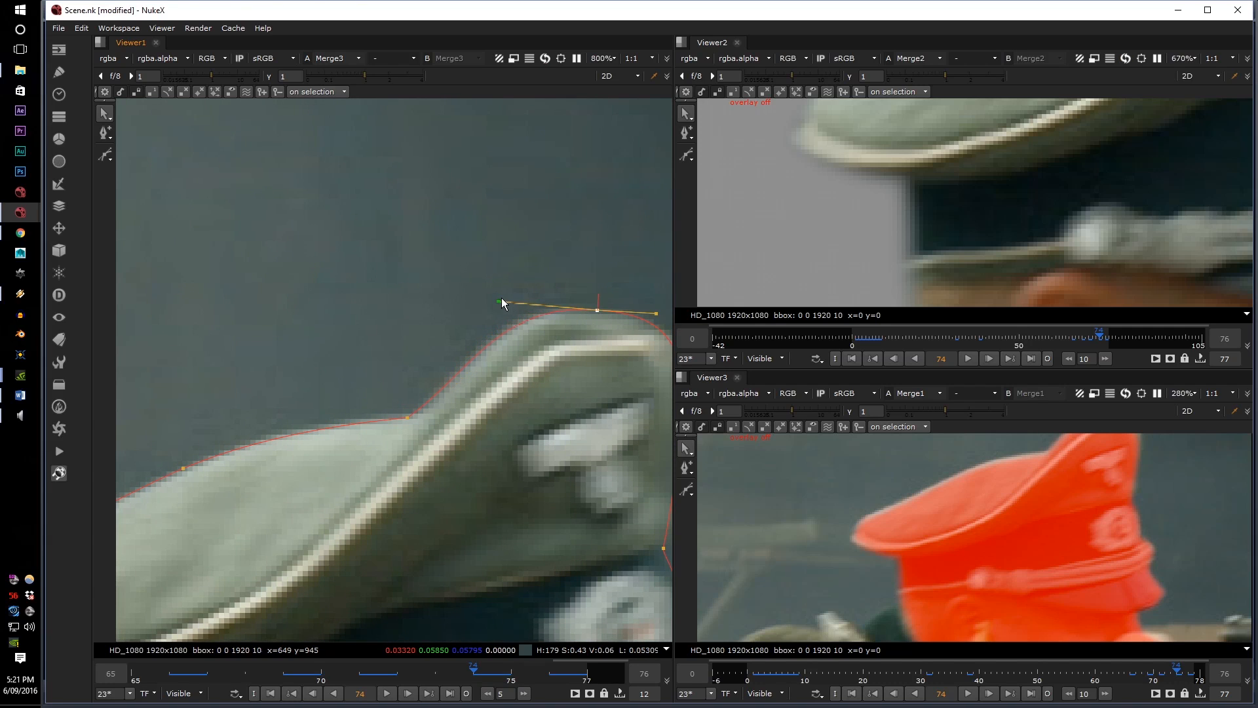
# Swing the upper handle of the crown's front edge point outward on frame 74 and nudge the point onto the edge
pyautogui.moveTo(1064, 512); pyautogui.dragTo(957, 573, button='middle')
pyautogui.scroll(-7, 959, 242)
pyautogui.moveTo(983, 208); pyautogui.dragTo(940, 216, button='middle')
pyautogui.scroll(-2, 515, 406)
pyautogui.moveTo(515, 407); pyautogui.dragTo(372, 425, button='middle')
pyautogui.scroll(4, 1086, 523)
pyautogui.scroll(4, 372, 425)
pyautogui.click(382, 410)
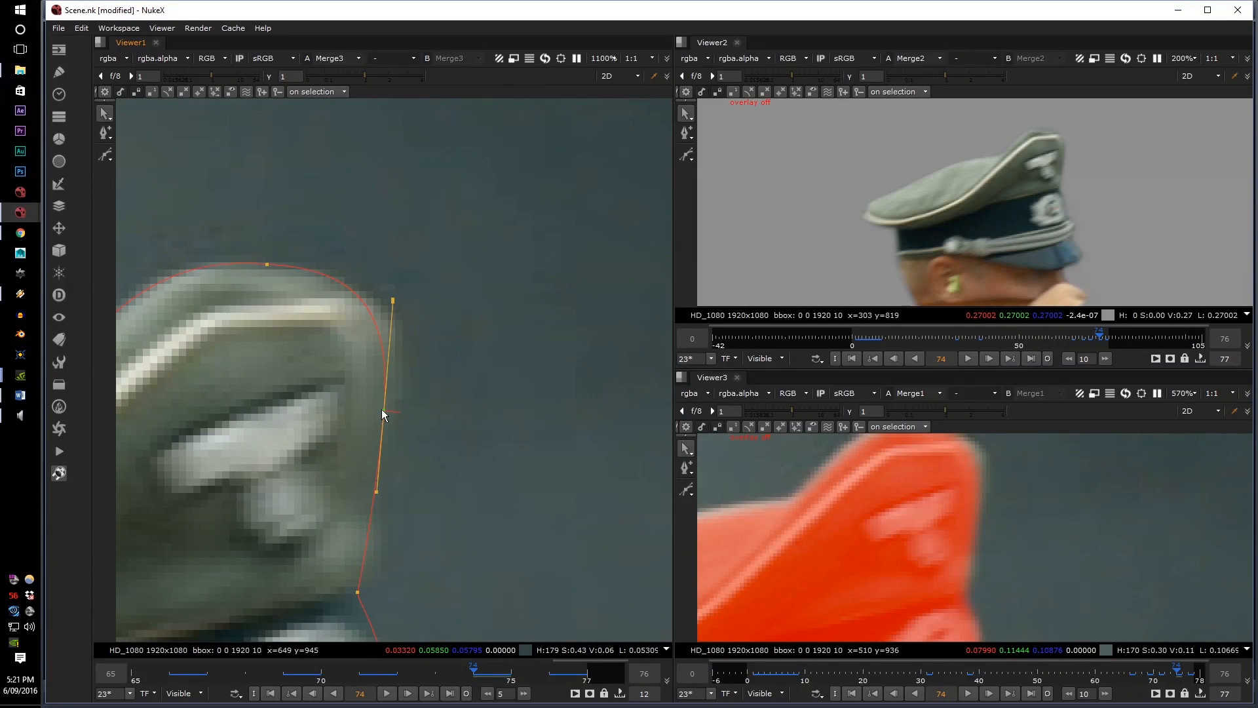
pyautogui.moveTo(402, 300); pyautogui.dragTo(422, 311)
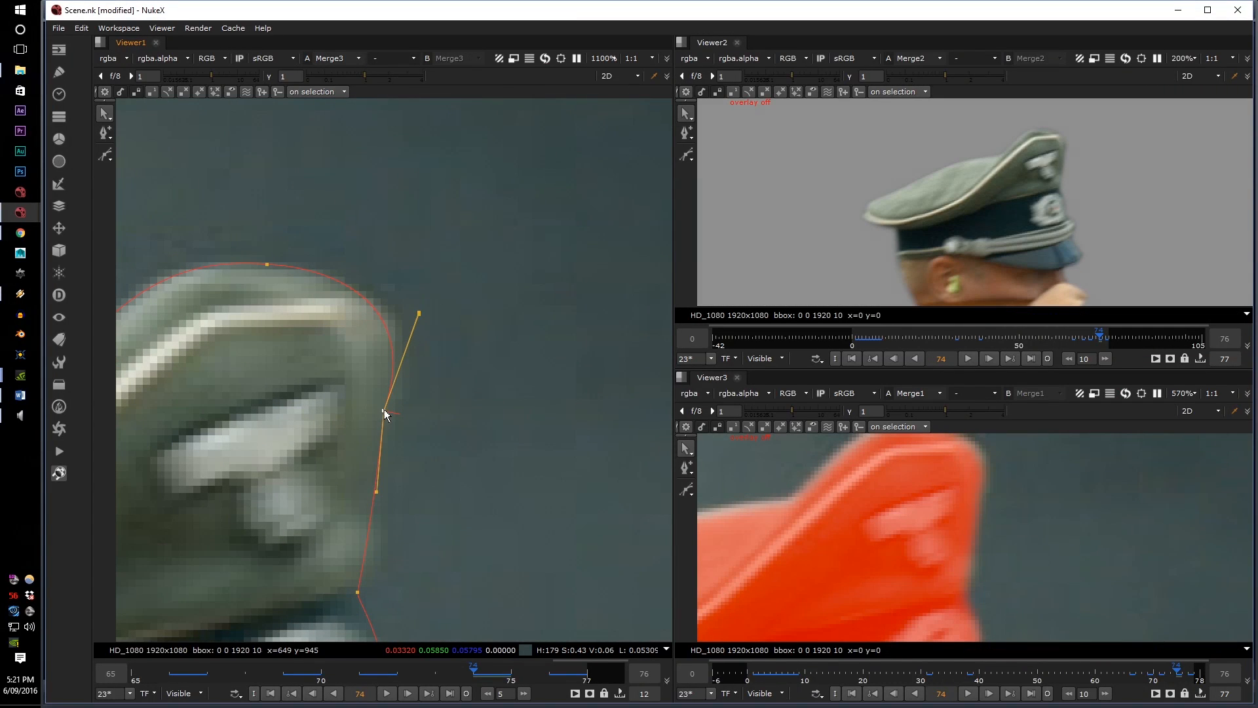
pyautogui.moveTo(381, 410); pyautogui.dragTo(385, 410)
# Nudge the point between the cap badge and the braided cord outward on frame 74
pyautogui.scroll(-3, 386, 411)
pyautogui.moveTo(386, 410); pyautogui.dragTo(396, 271, button='middle')
pyautogui.scroll(3, 390, 443)
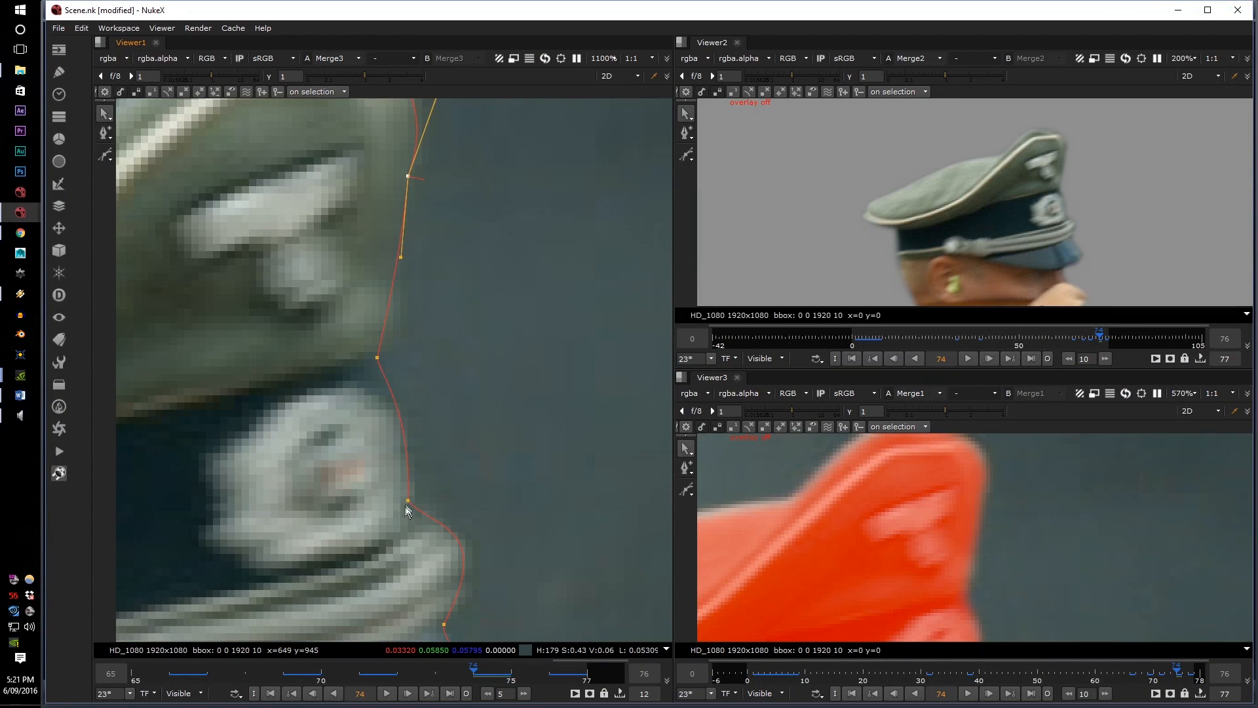
pyautogui.moveTo(407, 501); pyautogui.dragTo(410, 502)
pyautogui.scroll(-4, 950, 569)
pyautogui.moveTo(950, 569); pyautogui.dragTo(958, 459, button='middle')
pyautogui.scroll(4, 959, 519)
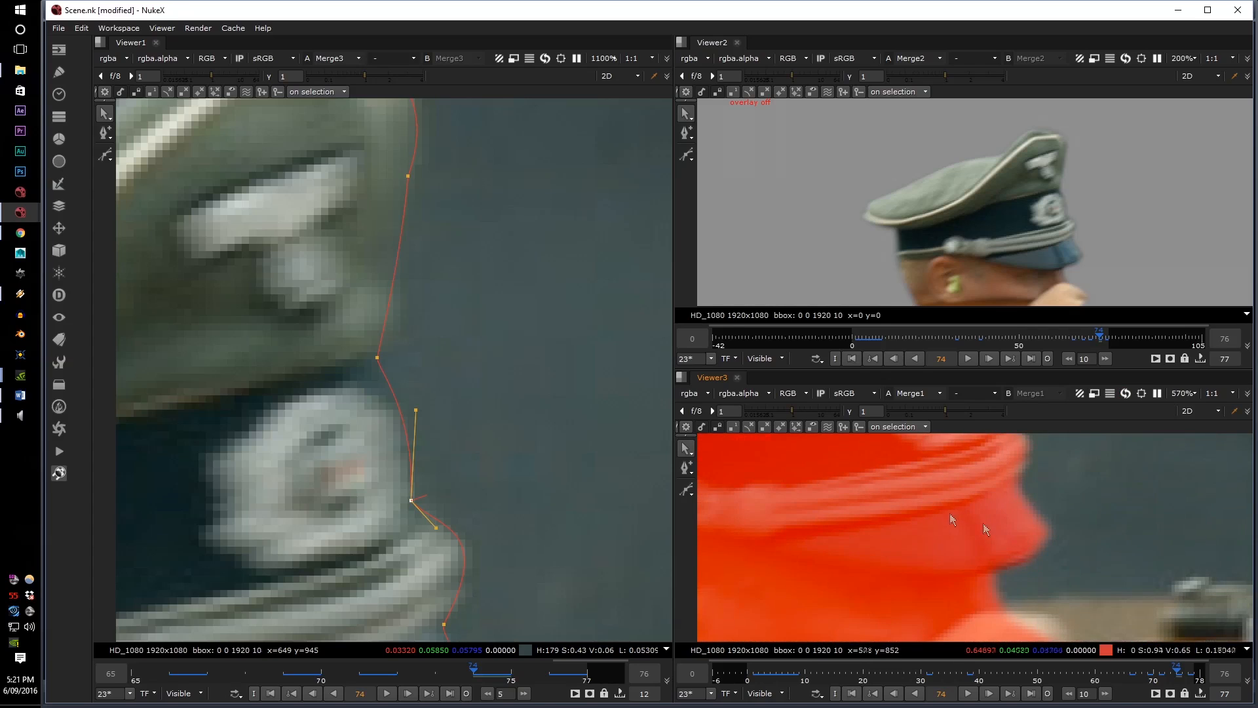
# Select the upper-edge point and the dip point of the crown on frame 74 and raise them together slightly
pyautogui.scroll(-3, 585, 487)
pyautogui.scroll(-4, 1016, 519)
pyautogui.scroll(-3, 946, 513)
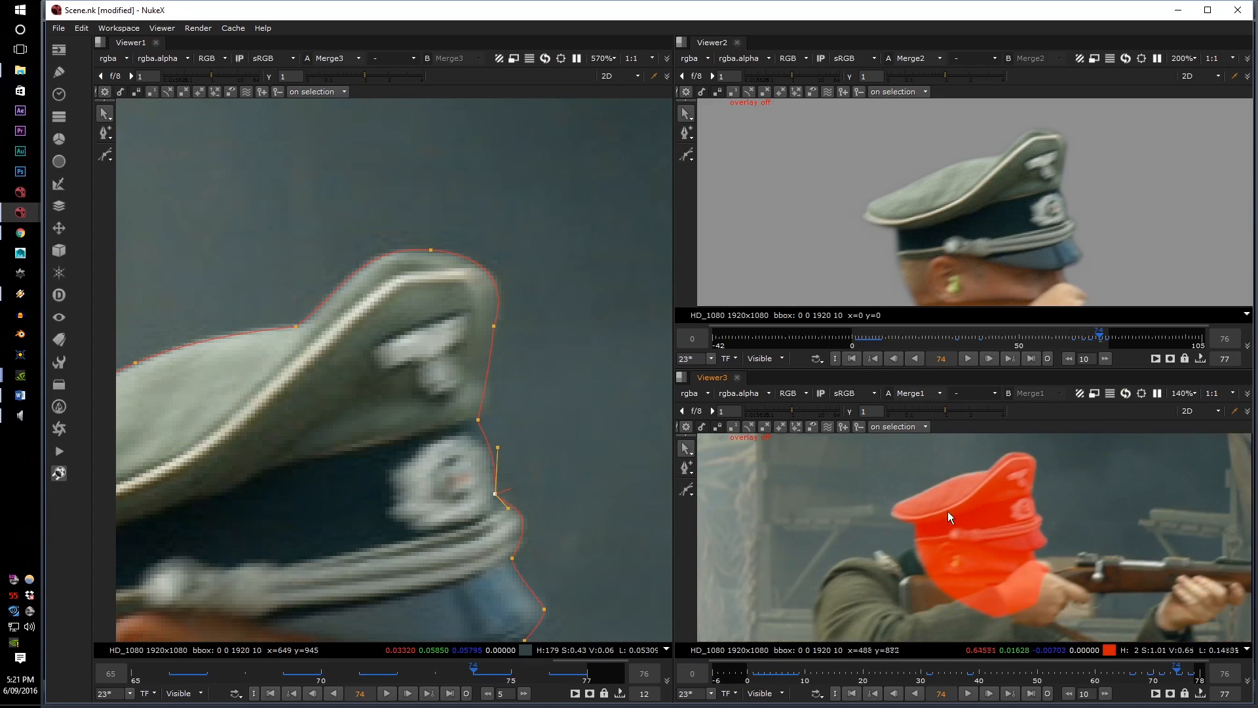
pyautogui.moveTo(948, 512); pyautogui.dragTo(951, 527, button='middle')
pyautogui.scroll(4, 954, 527)
pyautogui.moveTo(387, 401)
pyautogui.mouseDown(button='middle')
pyautogui.moveTo(470, 403)
pyautogui.moveTo(408, 404)
pyautogui.mouseUp(button='middle')
pyautogui.scroll(-1, 470, 403)
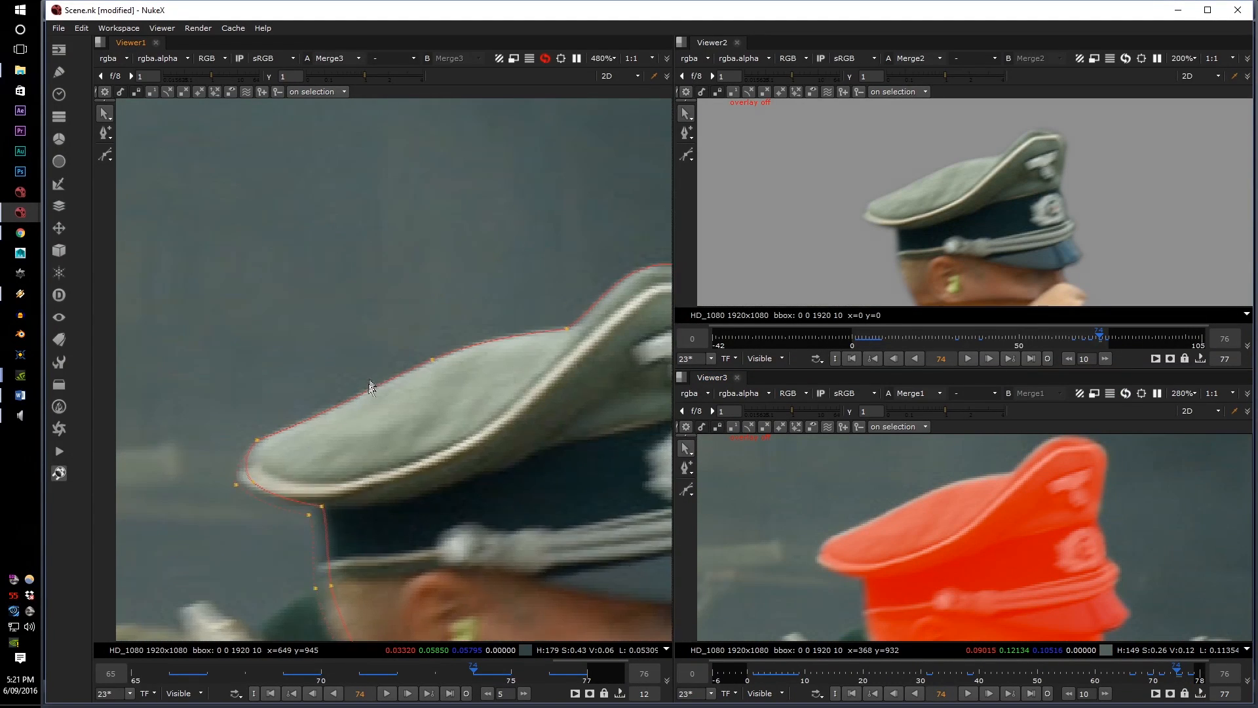
pyautogui.moveTo(370, 308); pyautogui.dragTo(431, 367)
pyautogui.moveTo(385, 276); pyautogui.dragTo(464, 368)
pyautogui.keyDown('shift'); pyautogui.moveTo(521, 264); pyautogui.dragTo(581, 356); pyautogui.keyUp('shift')
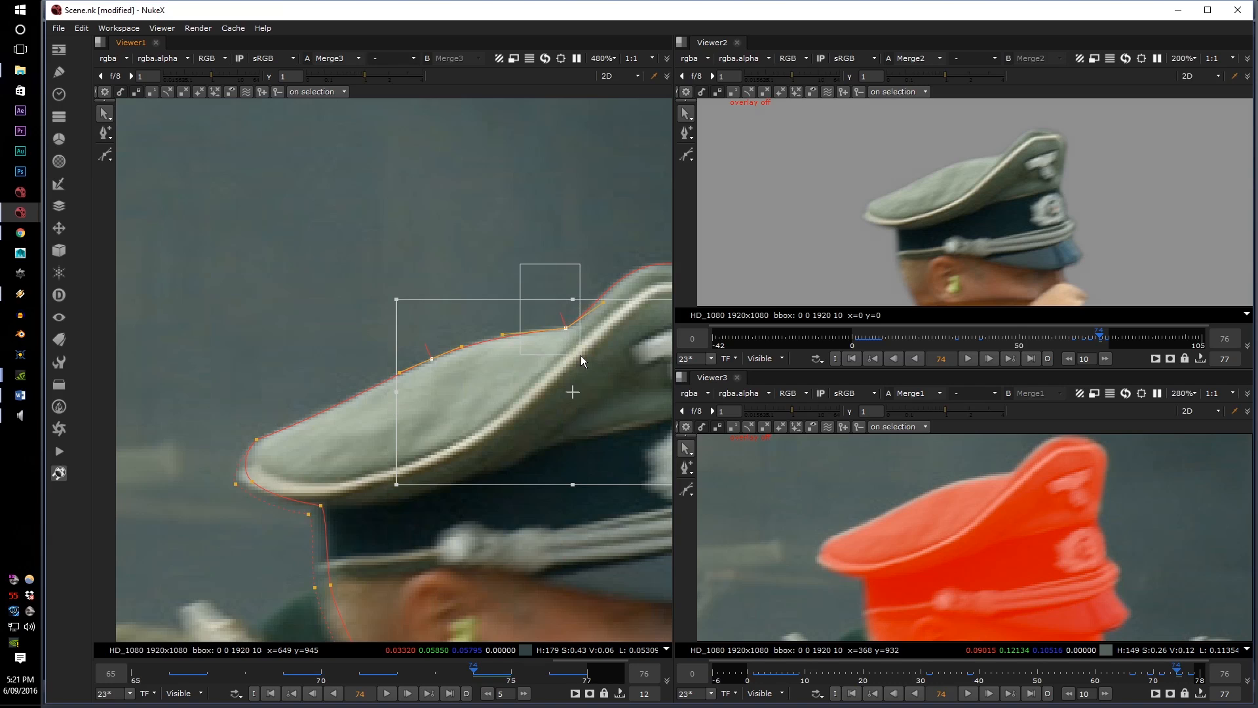
pyautogui.moveTo(595, 388); pyautogui.dragTo(559, 391, button='middle')
pyautogui.click(398, 242)
pyautogui.moveTo(284, 301); pyautogui.dragTo(549, 407)
pyautogui.scroll(3, 532, 367)
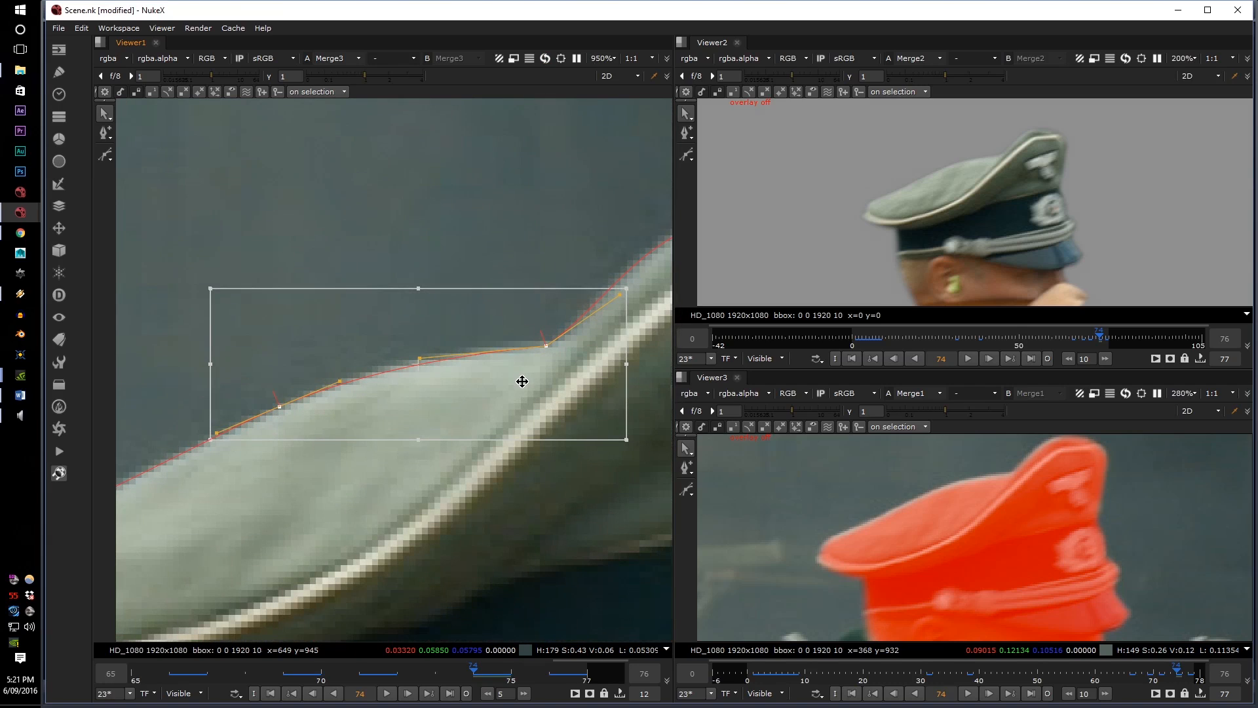
pyautogui.scroll(1, 898, 485)
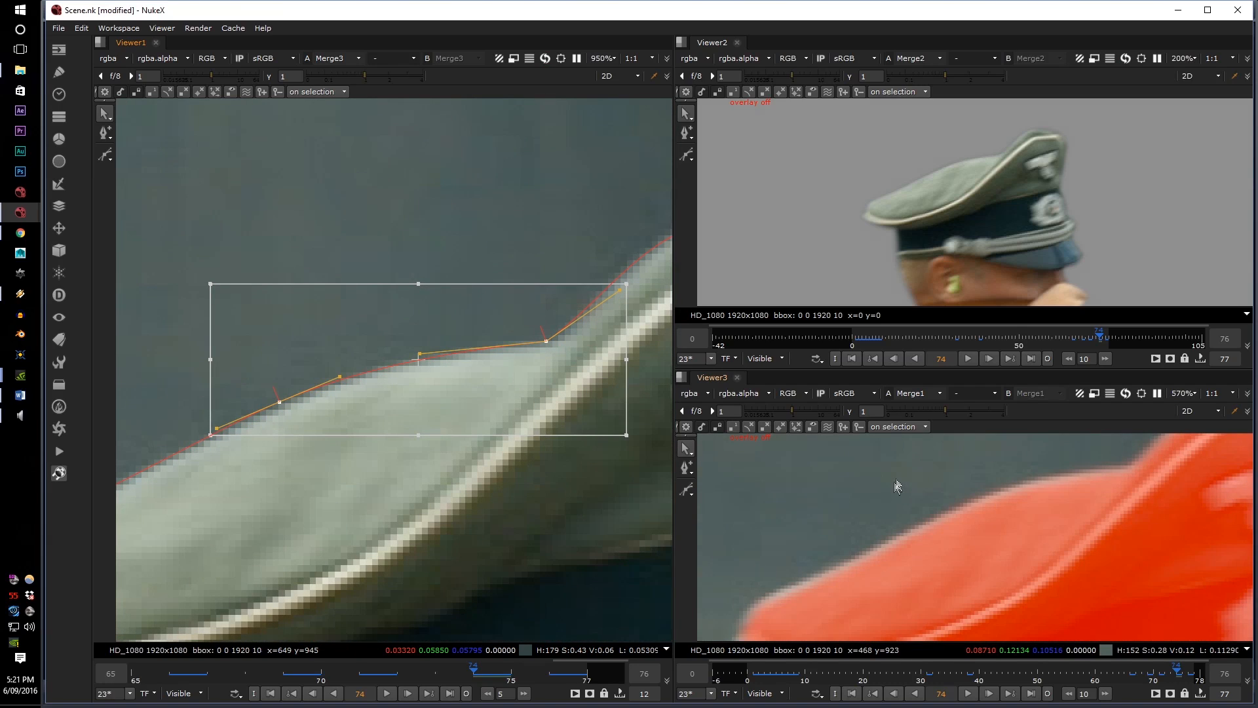
# Nudge the point at the rear tip of the crown slightly upward on frame 74
pyautogui.scroll(1, 894, 483)
pyautogui.scroll(4, 894, 134)
pyautogui.moveTo(895, 135); pyautogui.dragTo(877, 197, button='middle')
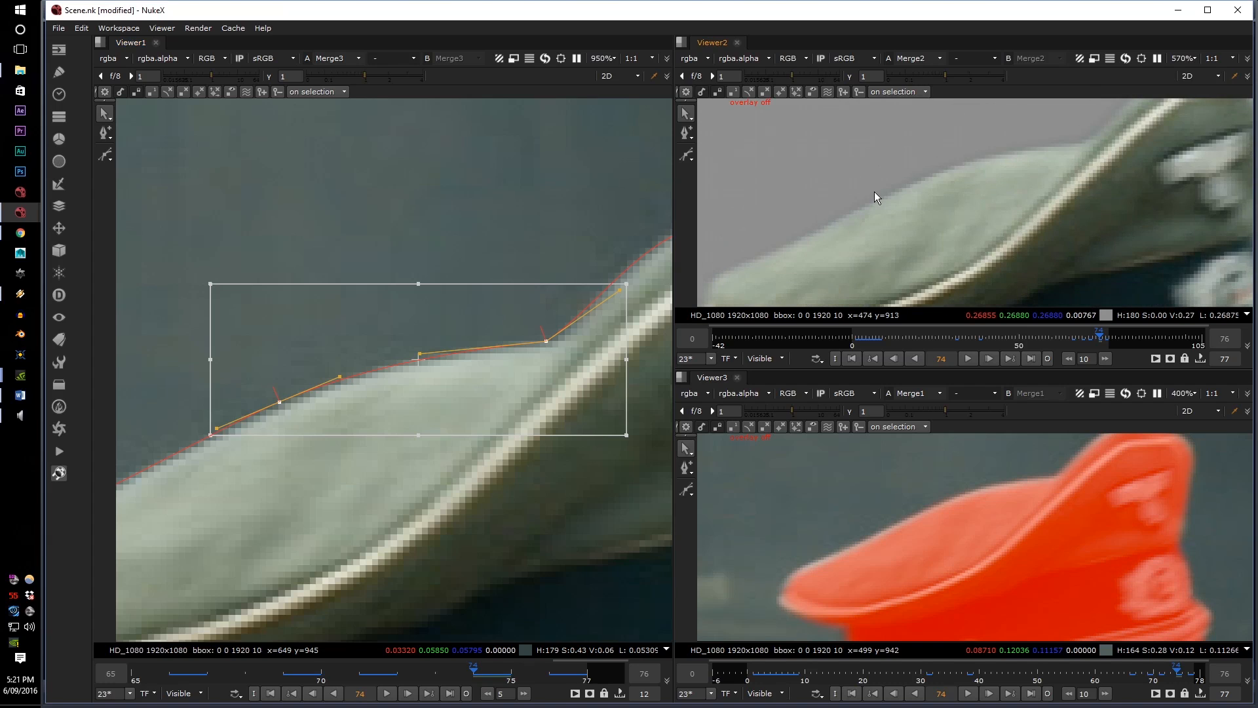
pyautogui.scroll(-2, 946, 499)
pyautogui.scroll(-2, 968, 208)
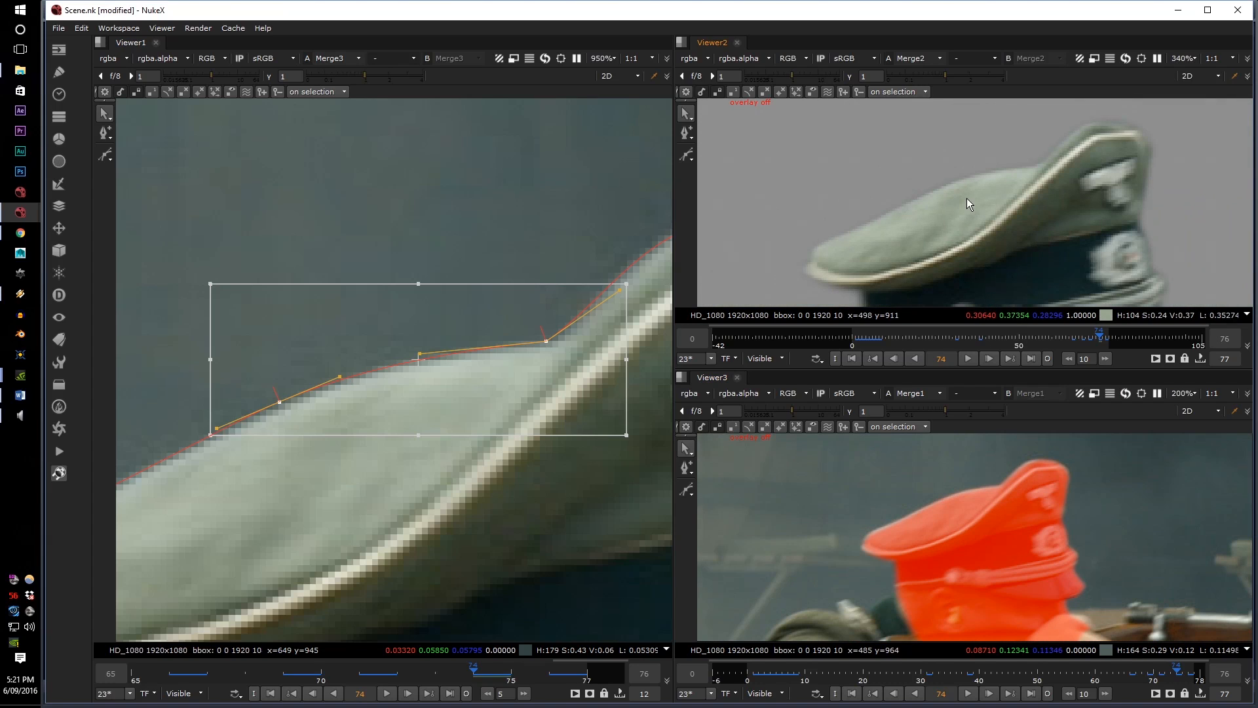
pyautogui.moveTo(969, 486); pyautogui.dragTo(1086, 464, button='middle')
pyautogui.moveTo(430, 418); pyautogui.dragTo(769, 382, button='middle')
pyautogui.moveTo(470, 429); pyautogui.dragTo(471, 377, button='middle')
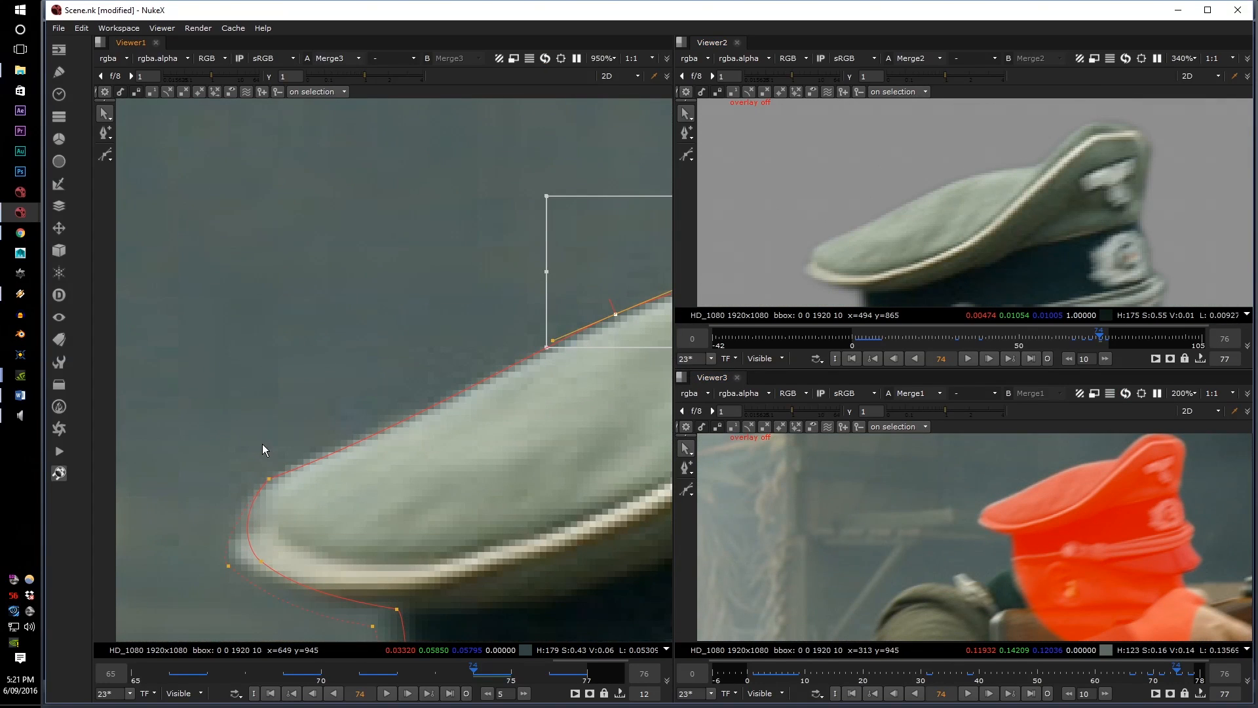
pyautogui.moveTo(270, 477); pyautogui.dragTo(273, 470)
# Check the cap's outline, cut-out and red overlay on frames 74 and 69, and scrub to frame 72
pyautogui.scroll(-4, 465, 455)
pyautogui.moveTo(1097, 495); pyautogui.dragTo(894, 441, button='middle')
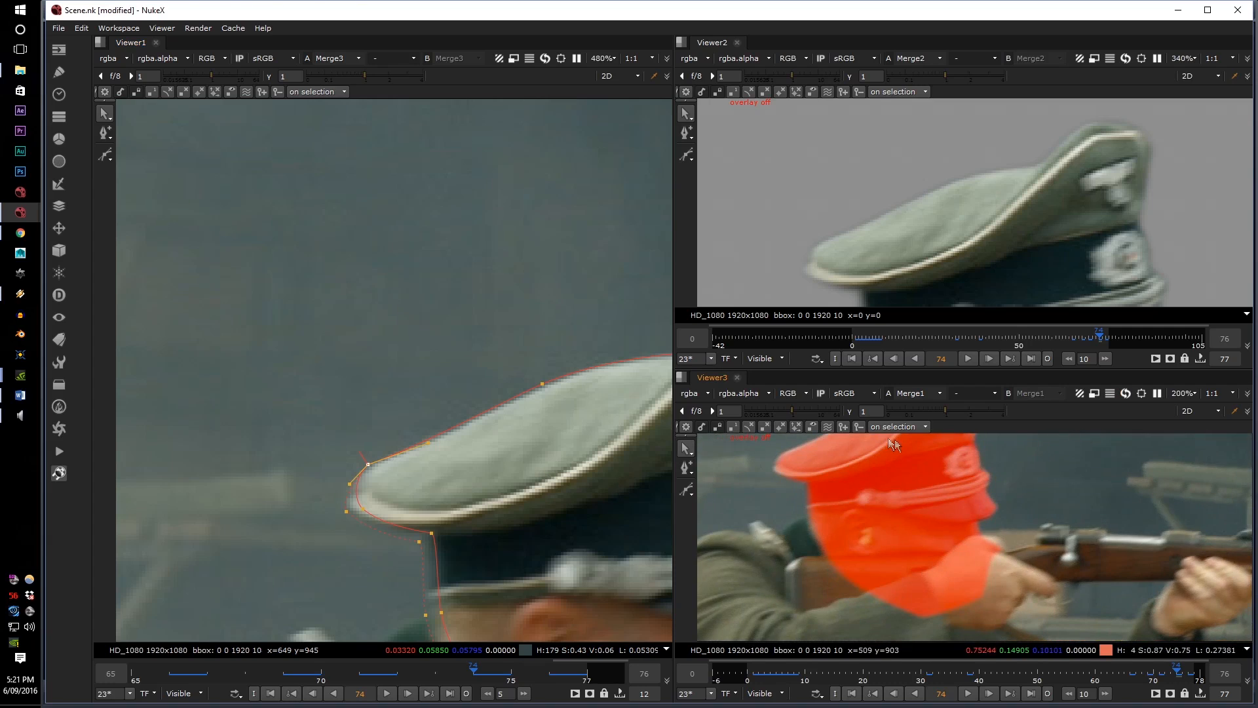
pyautogui.scroll(3, 950, 473)
pyautogui.scroll(-3, 950, 473)
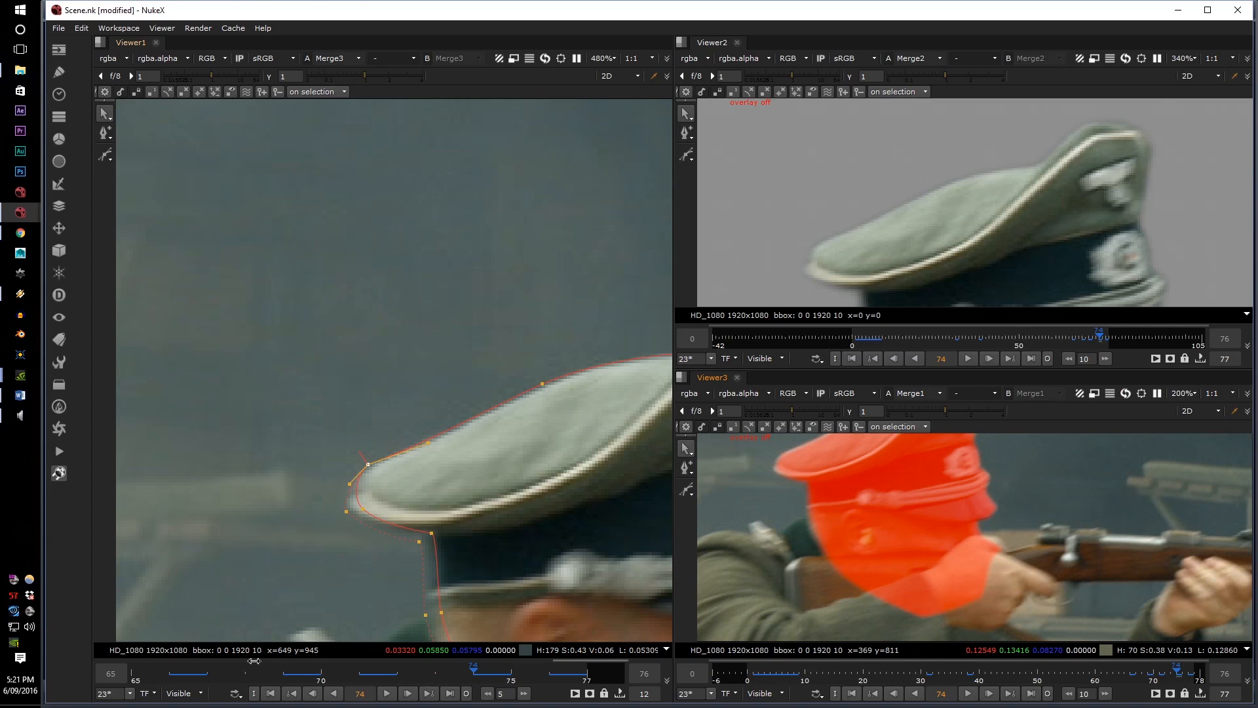
pyautogui.click(284, 671)
pyautogui.scroll(-3, 833, 524)
pyautogui.moveTo(833, 521); pyautogui.dragTo(805, 583, button='middle')
pyautogui.scroll(-2, 846, 160)
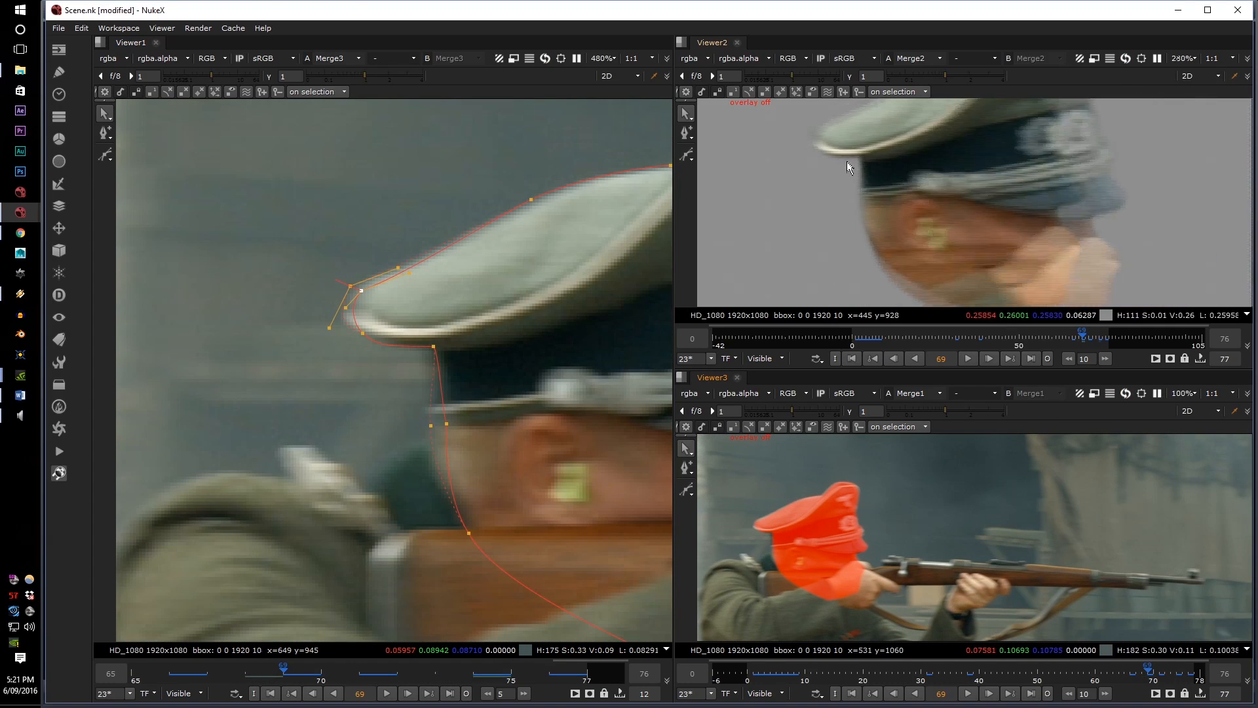
pyautogui.moveTo(915, 164); pyautogui.dragTo(912, 186, button='middle')
pyautogui.scroll(-2, 913, 186)
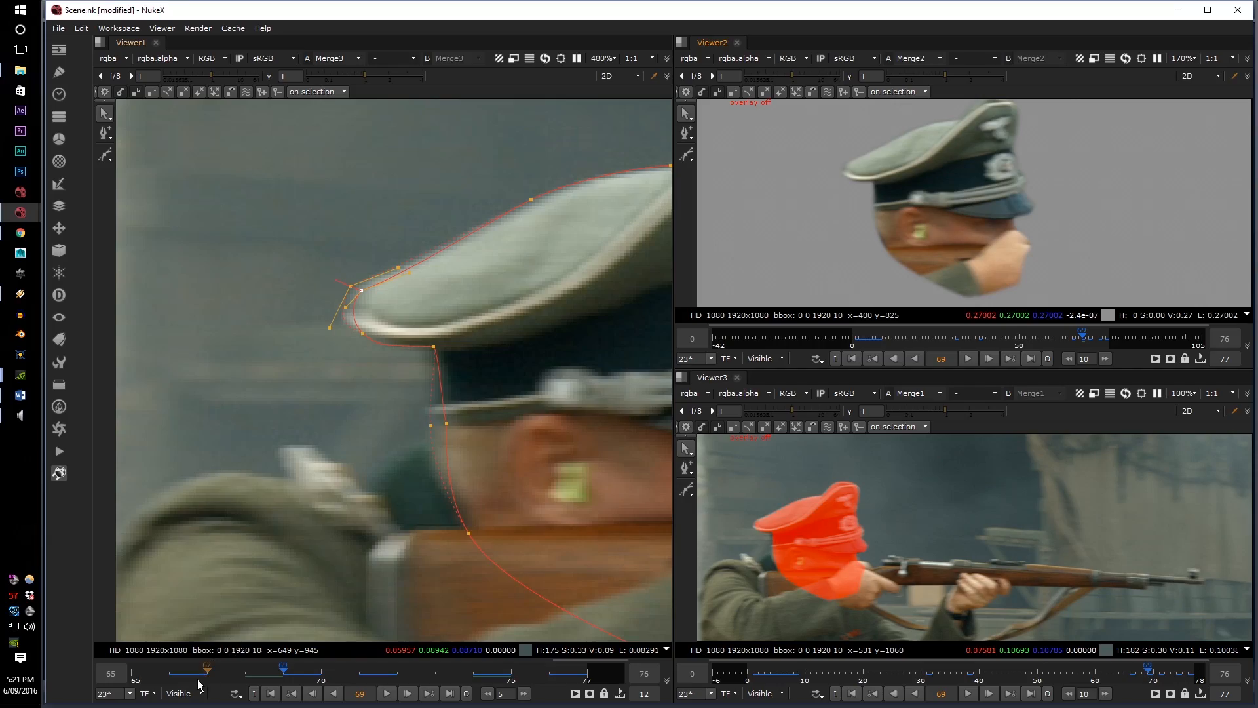
pyautogui.moveTo(198, 680); pyautogui.dragTo(395, 669)
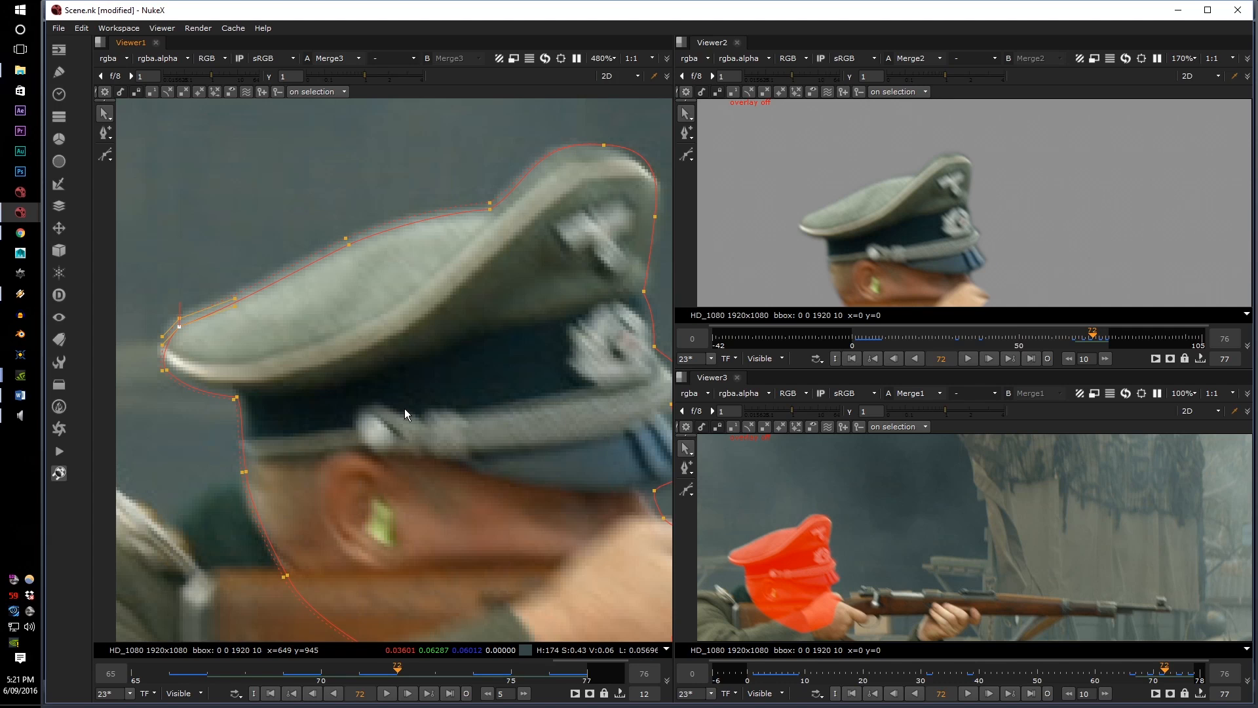
# Examine how the roto follows the crown's peak and front edge on frame 72, comparing it with neighbouring frames
pyautogui.moveTo(457, 328); pyautogui.dragTo(369, 349, button='middle')
pyautogui.scroll(1, 417, 262)
pyautogui.moveTo(446, 213); pyautogui.dragTo(373, 323, button='middle')
pyautogui.scroll(2, 415, 268)
pyautogui.moveTo(541, 288); pyautogui.dragTo(477, 231, button='middle')
pyautogui.scroll(2, 477, 231)
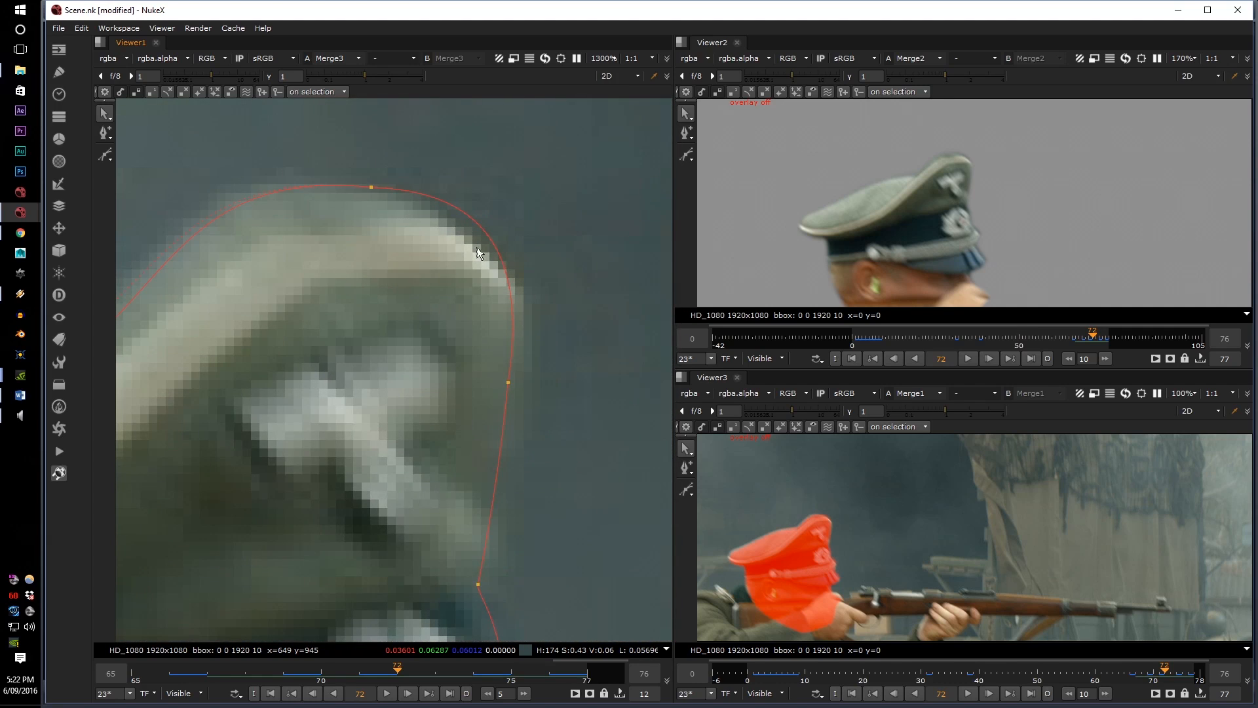
pyautogui.scroll(-6, 489, 292)
pyautogui.scroll(-4, 501, 398)
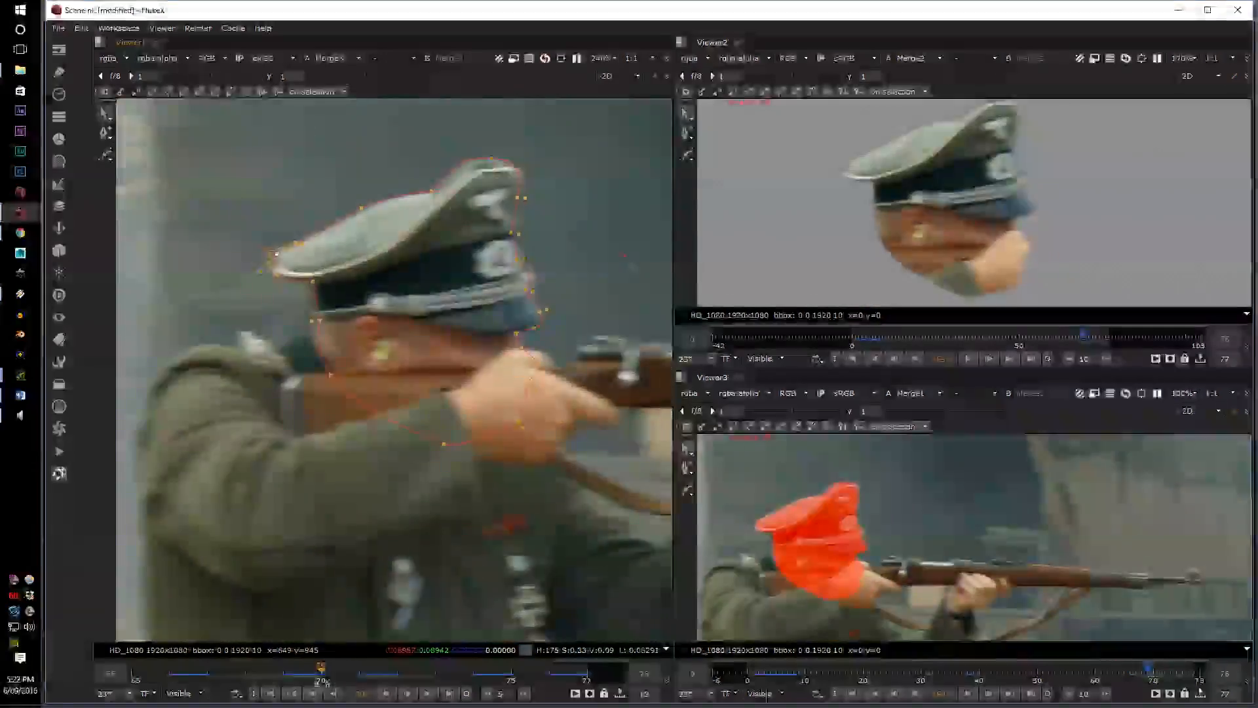
pyautogui.moveTo(318, 677); pyautogui.dragTo(395, 647)
pyautogui.scroll(5, 364, 314)
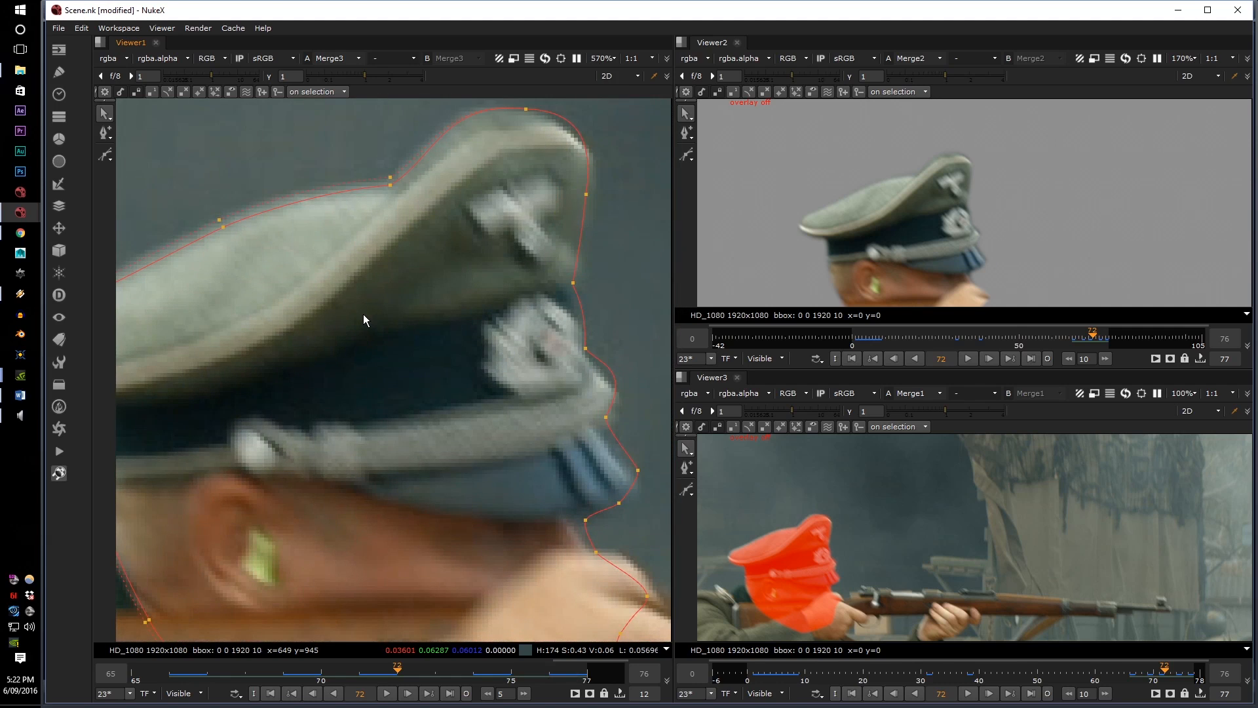
pyautogui.scroll(-4, 363, 315)
pyautogui.moveTo(363, 314); pyautogui.dragTo(480, 301, button='middle')
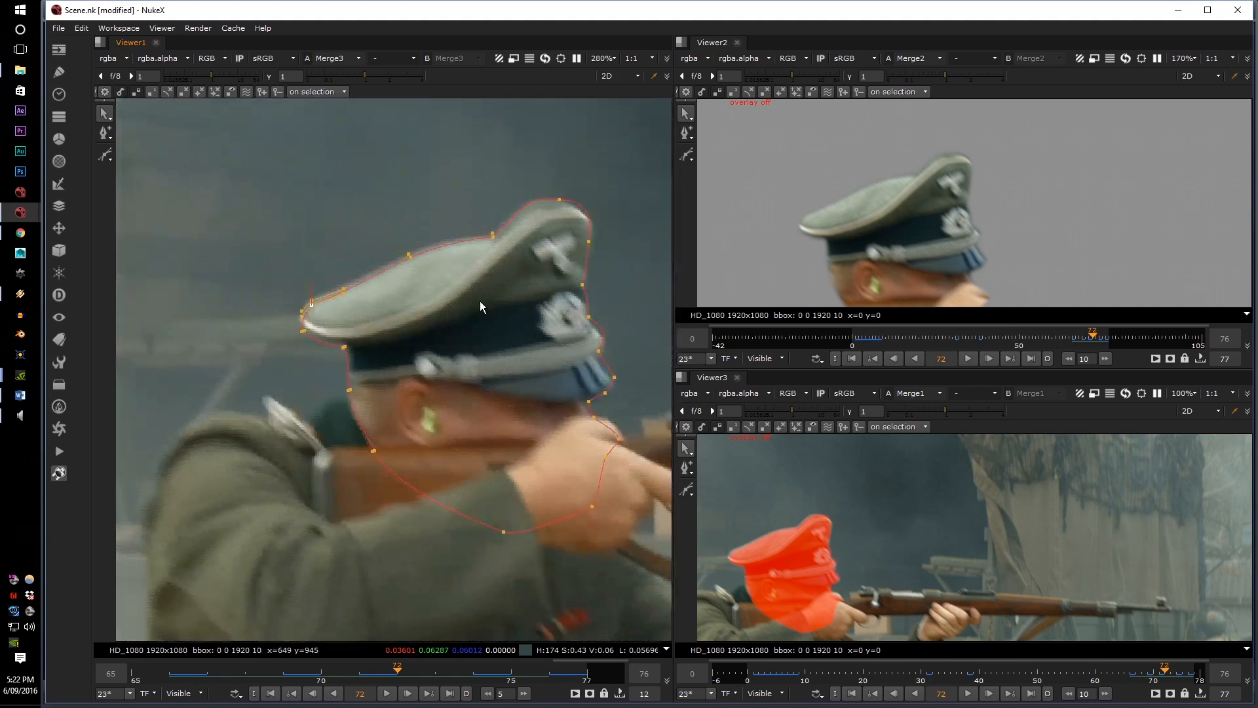
pyautogui.scroll(-2, 458, 313)
# Show the full clip range in the main viewer's timeline and scrub through the early frames to frame 23
pyautogui.middleClick(480, 671)
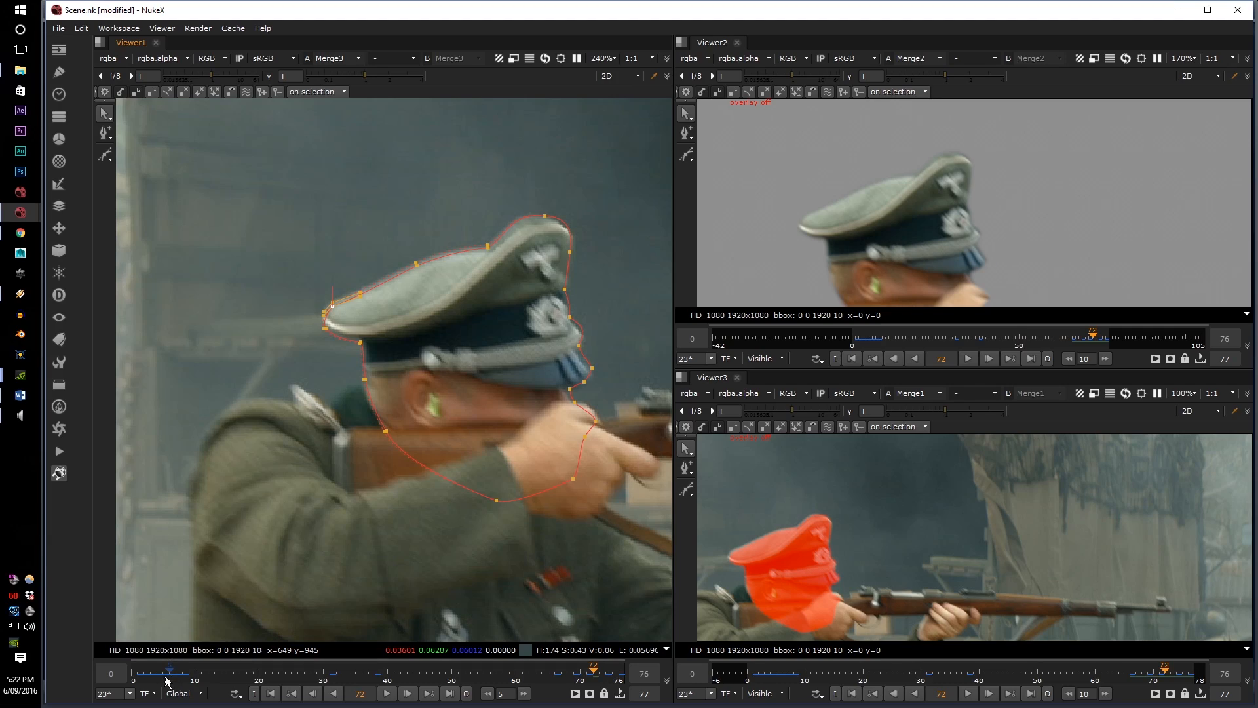
pyautogui.moveTo(163, 678); pyautogui.dragTo(331, 676)
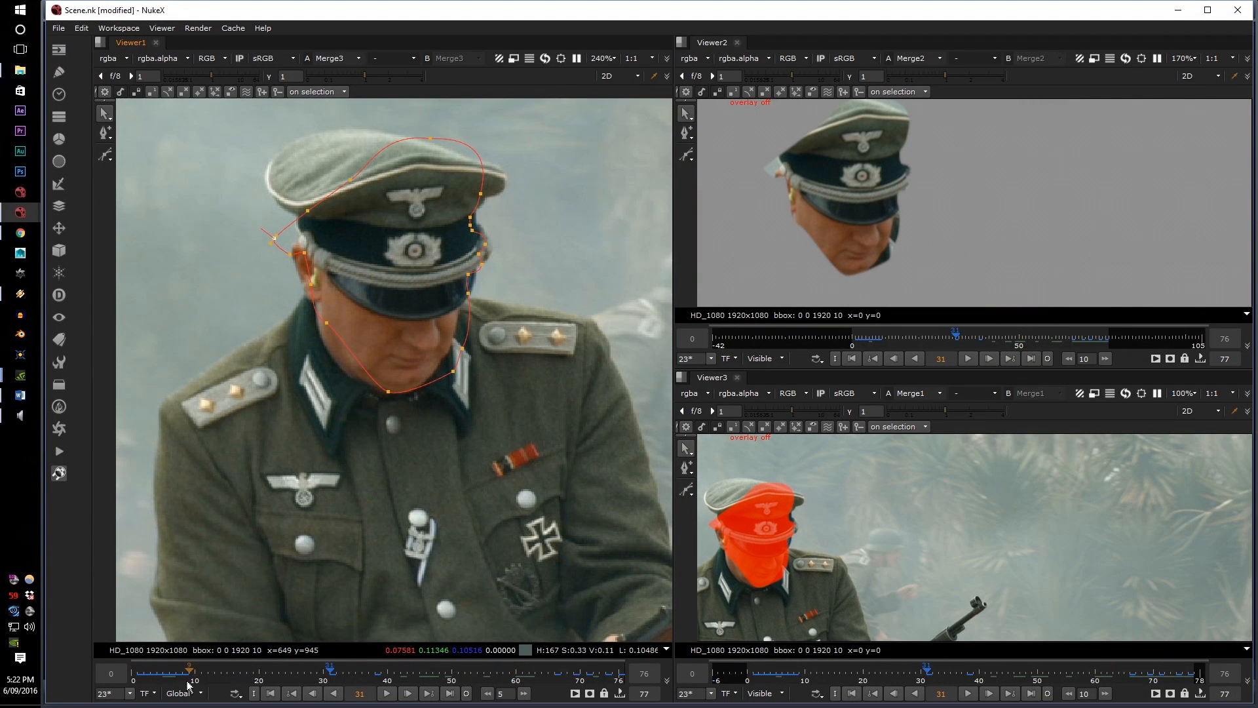
pyautogui.click(158, 676)
pyautogui.moveTo(158, 677); pyautogui.dragTo(279, 676)
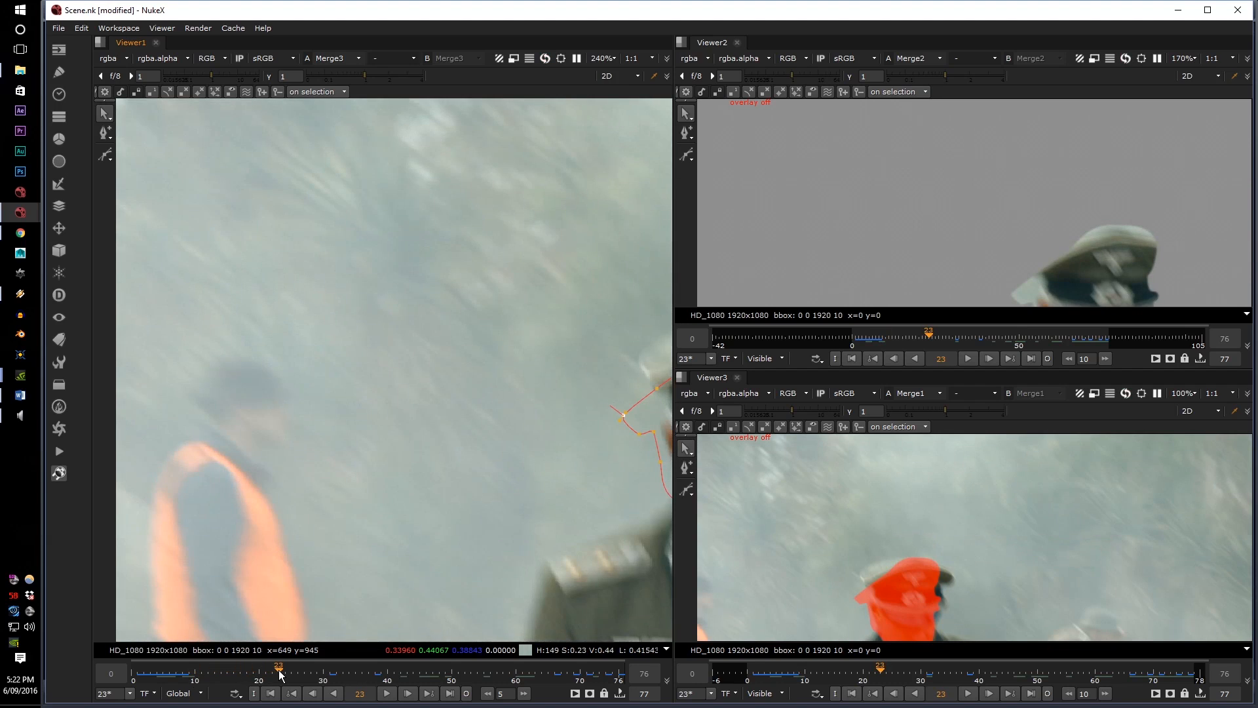
# Examine the roto fit around the cap and face on frame 23, and view the officer's body down to the legs
pyautogui.scroll(5, 447, 367)
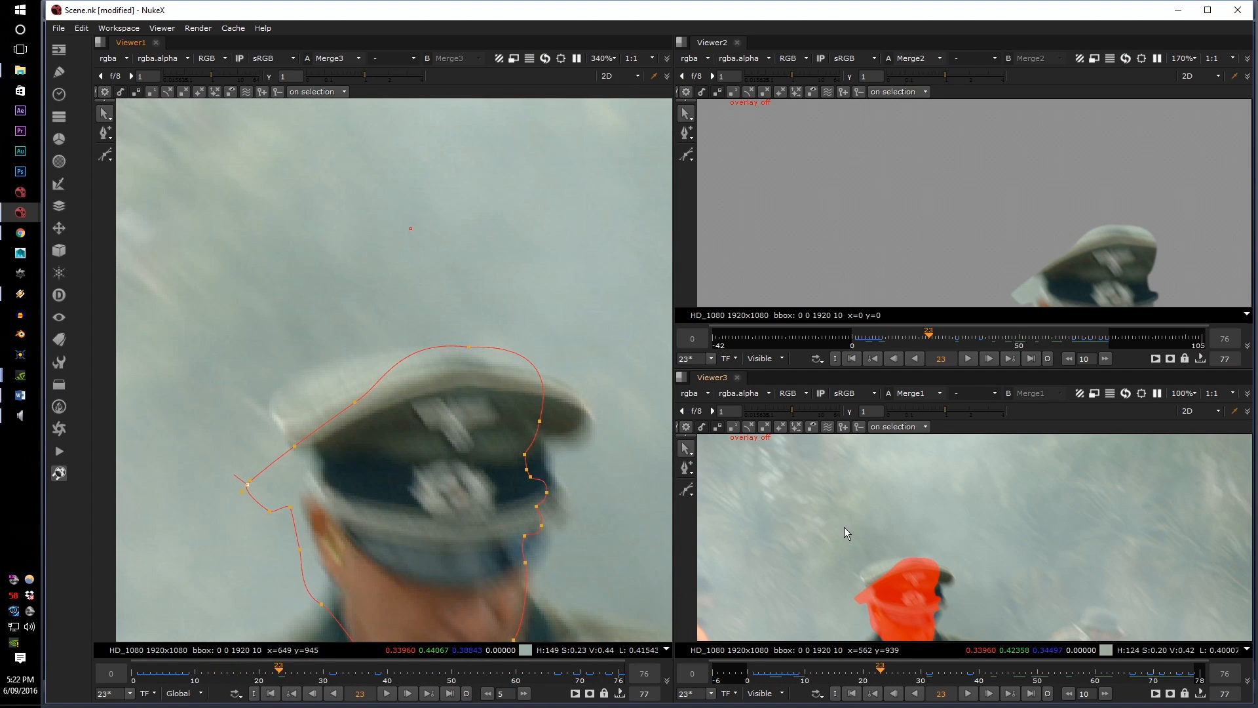
pyautogui.moveTo(1094, 296); pyautogui.dragTo(916, 200, button='middle')
pyautogui.scroll(2, 917, 215)
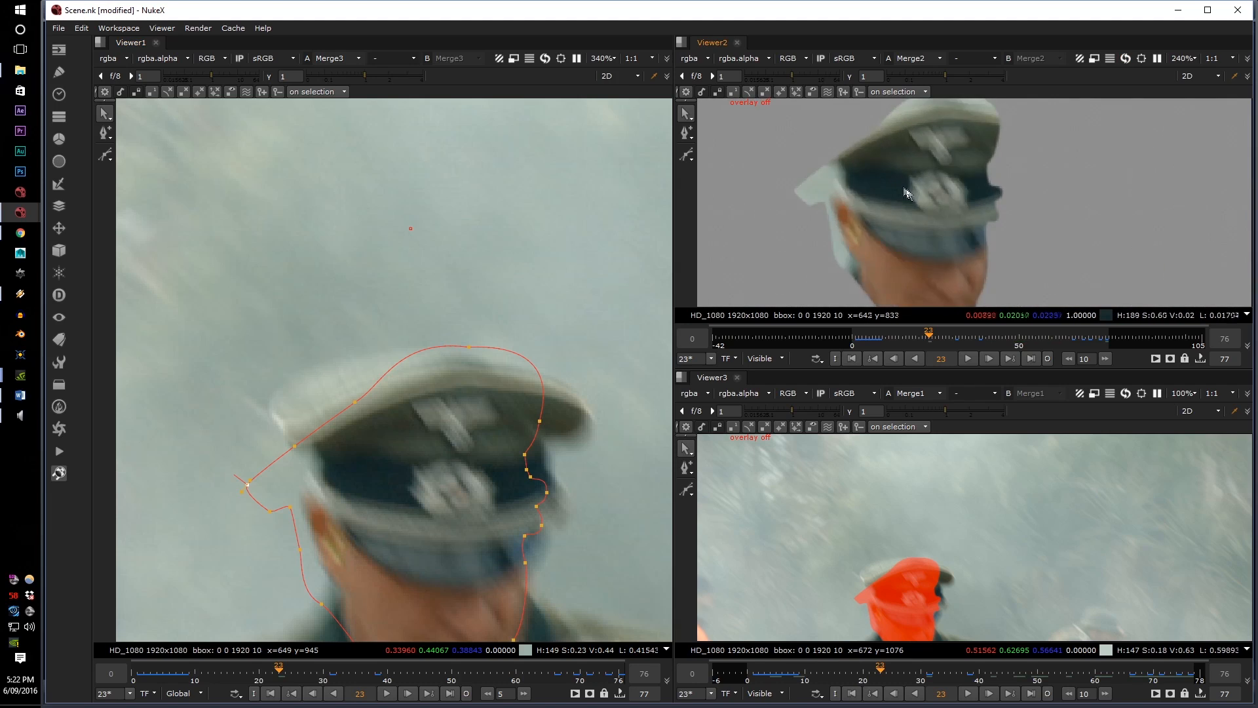
pyautogui.scroll(-2, 918, 217)
pyautogui.scroll(-4, 485, 367)
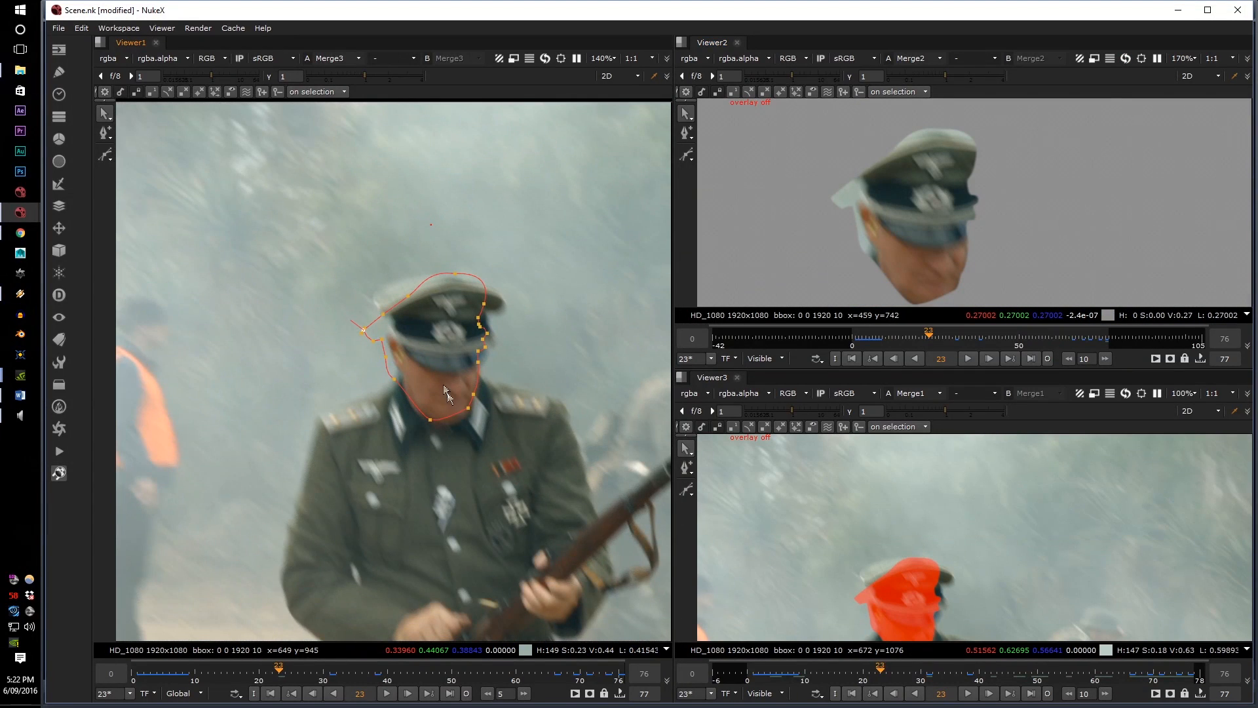
pyautogui.scroll(3, 446, 392)
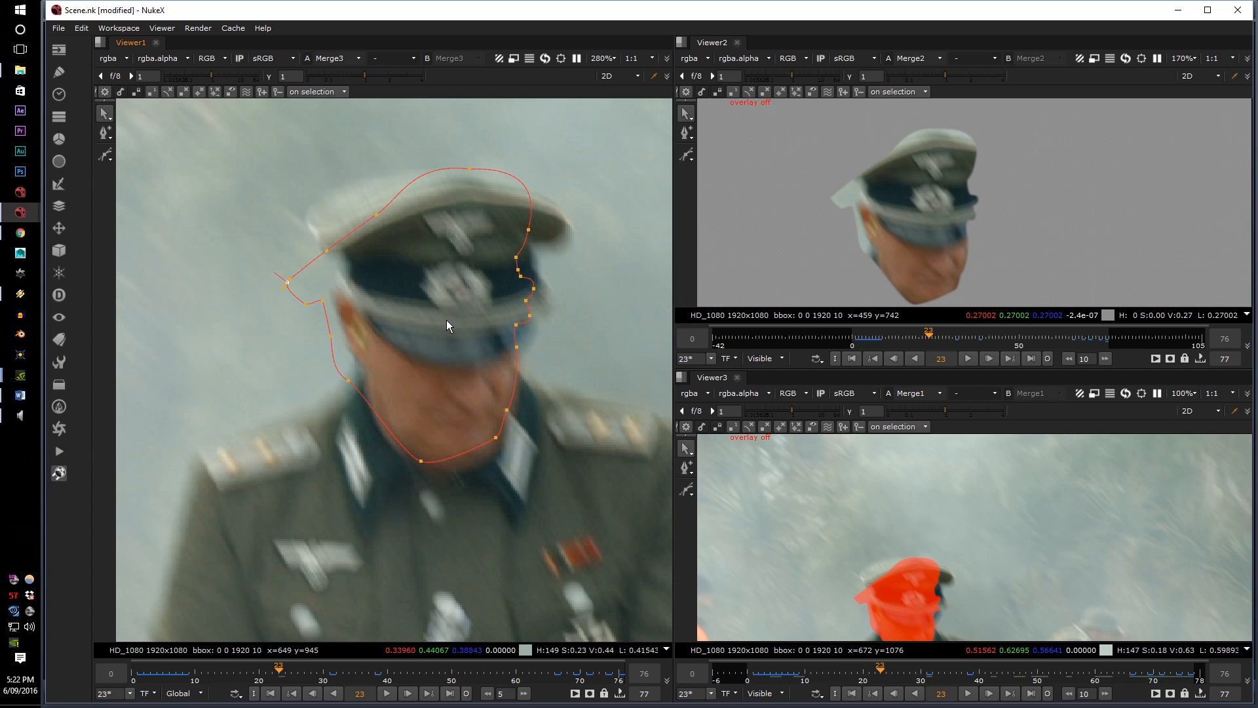
pyautogui.scroll(-3, 481, 305)
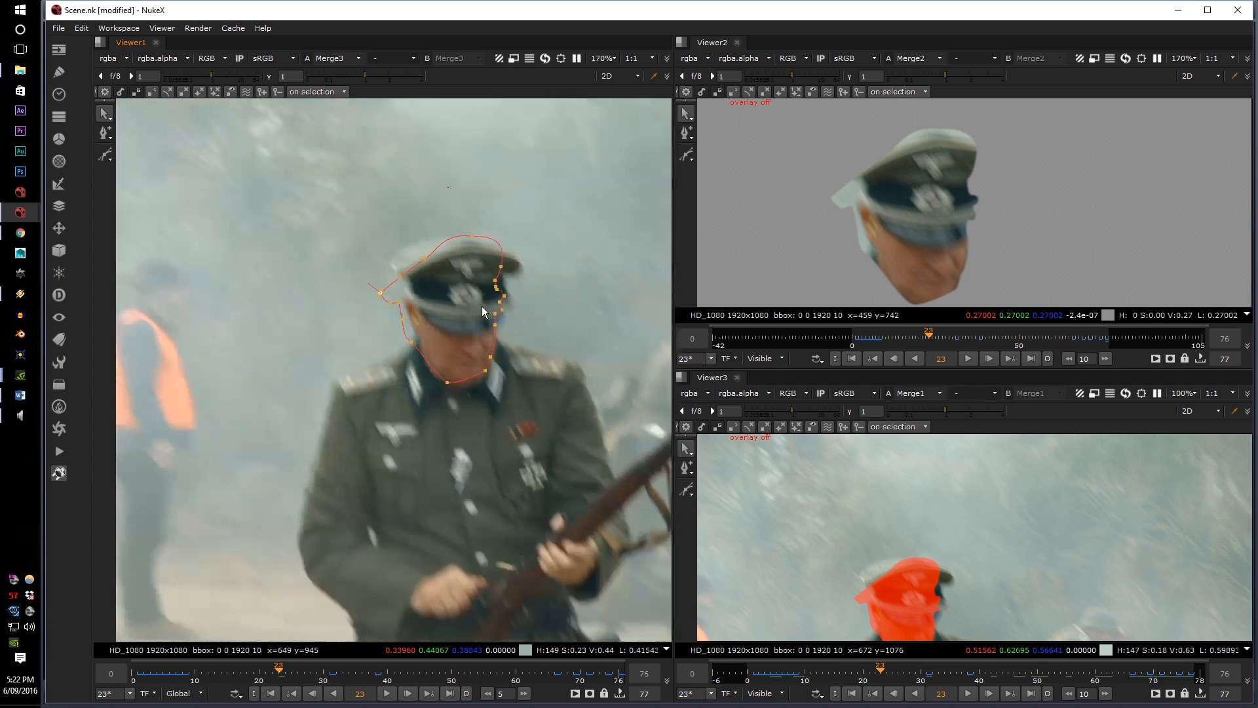
pyautogui.scroll(-1, 481, 306)
pyautogui.moveTo(491, 400); pyautogui.dragTo(480, 299, button='middle')
pyautogui.moveTo(471, 440); pyautogui.dragTo(439, 278, button='middle')
pyautogui.scroll(2, 419, 341)
pyautogui.scroll(1, 409, 375)
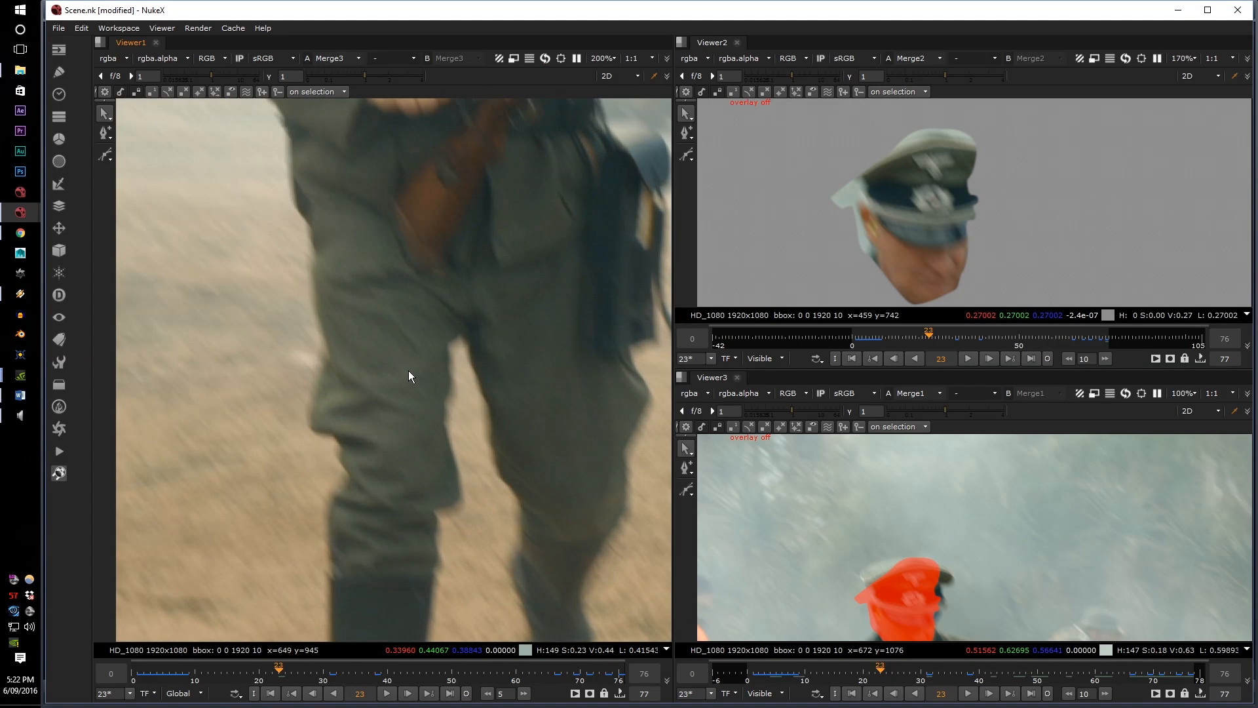